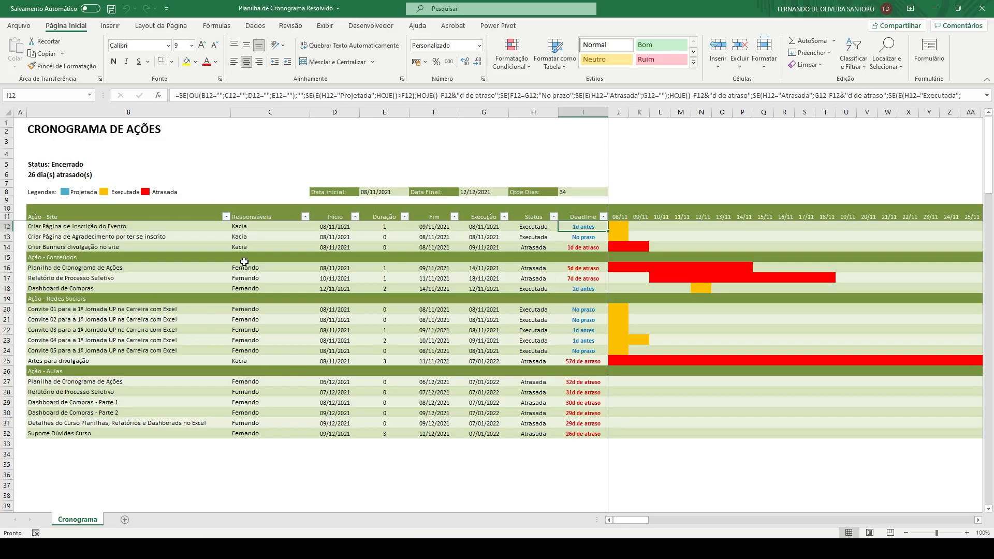
# Examine the start date, end date and timeline of the finished action schedule
pyautogui.click(369, 191)
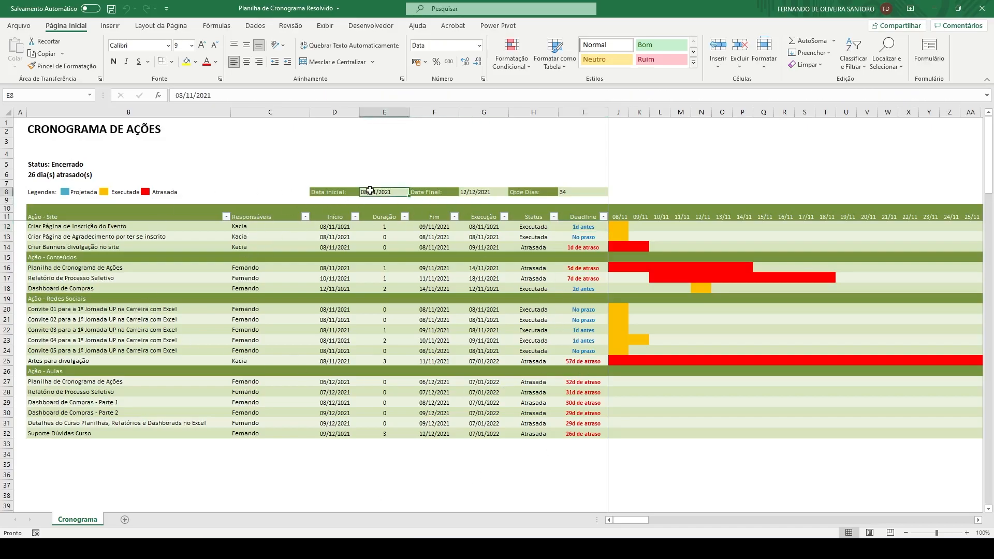
pyautogui.click(472, 191)
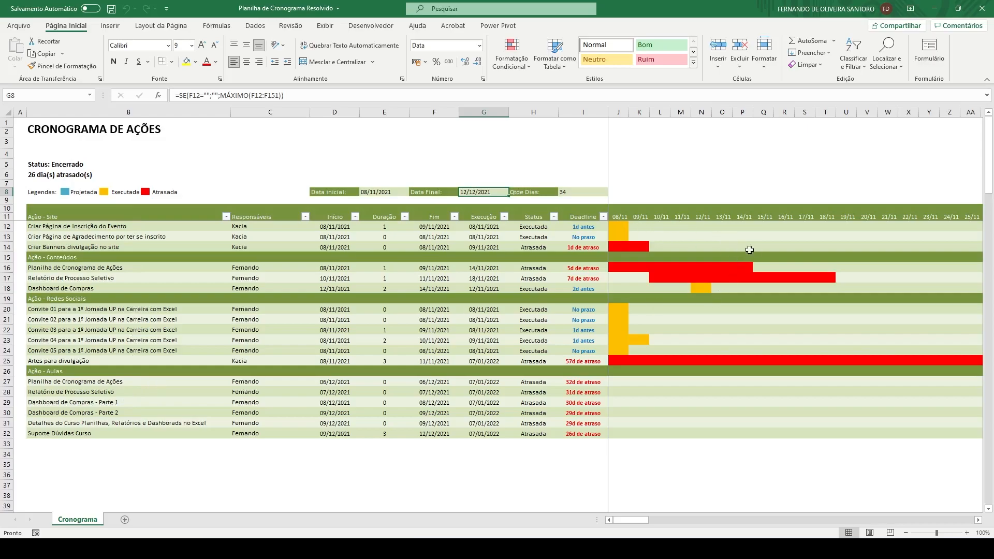
pyautogui.moveTo(979, 520); pyautogui.dragTo(979, 520)
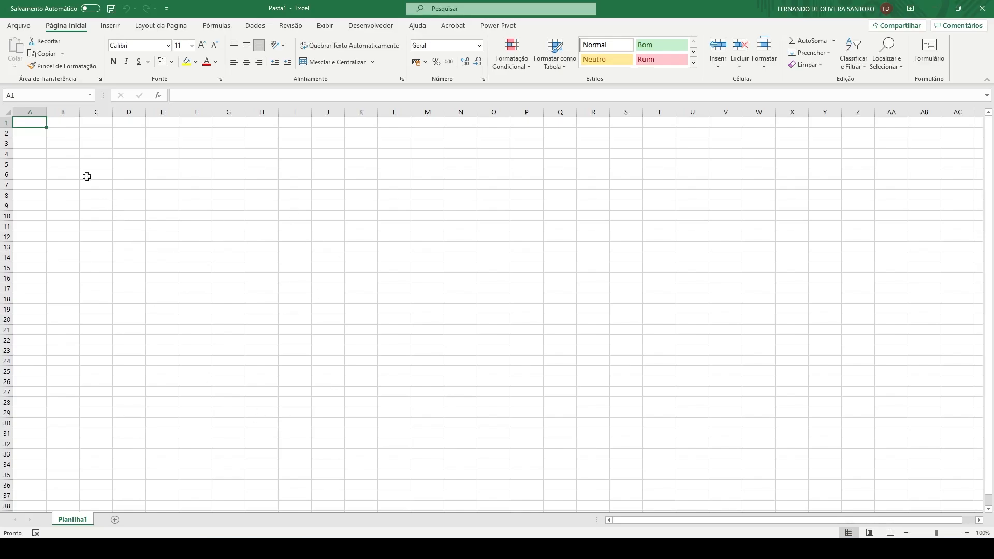
# Set the width of column A to 3 in the blank workbook
pyautogui.rightClick(31, 112)
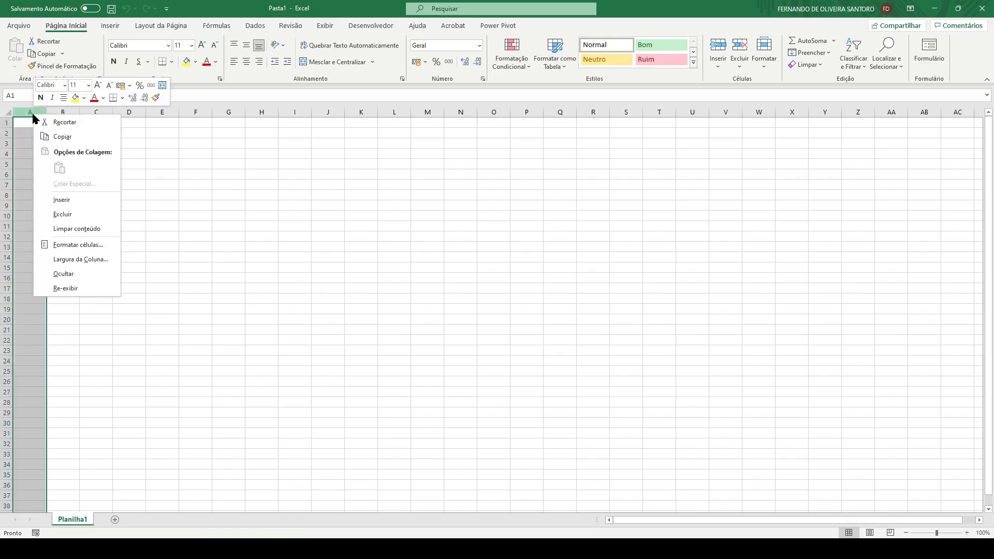
pyautogui.click(73, 259)
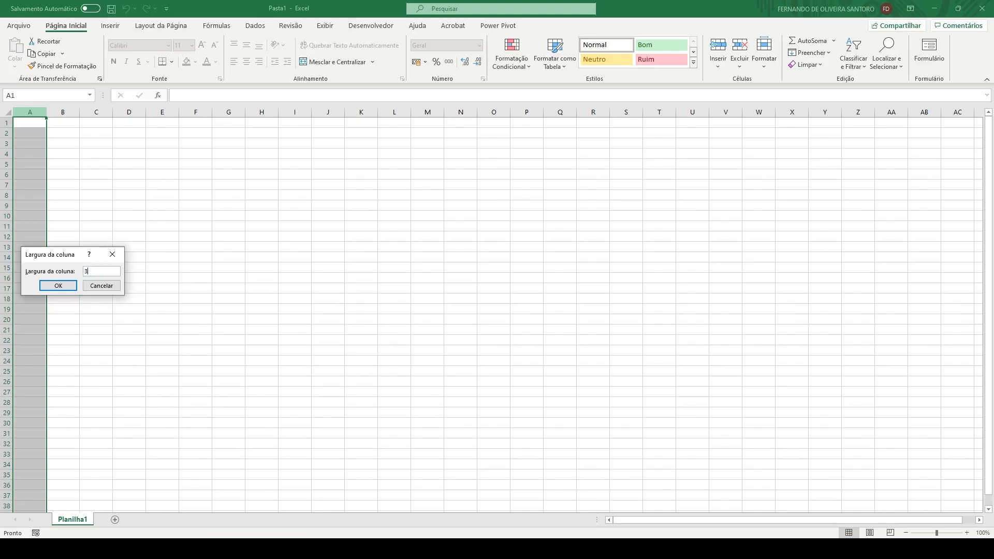
pyautogui.write('3')
pyautogui.press('Return')
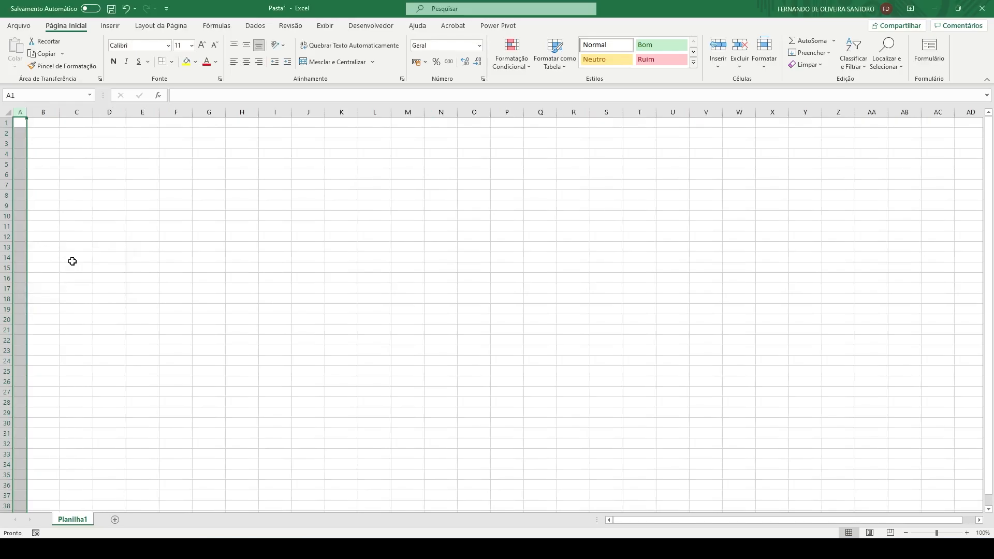
# Widen column B to nearly eight times the default column width, and fine-tune its exact width value
pyautogui.click(50, 198)
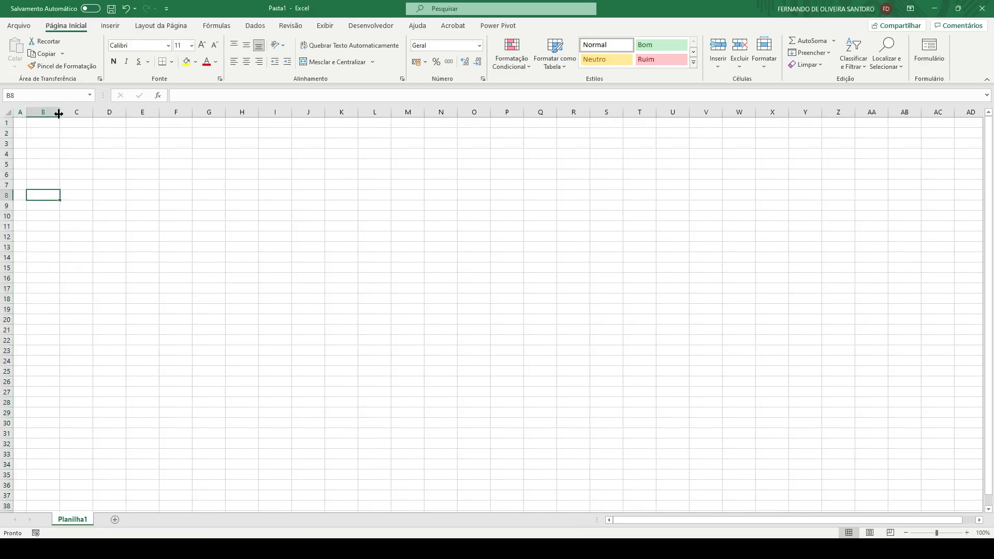
pyautogui.moveTo(59, 114); pyautogui.dragTo(284, 114)
pyautogui.rightClick(220, 112)
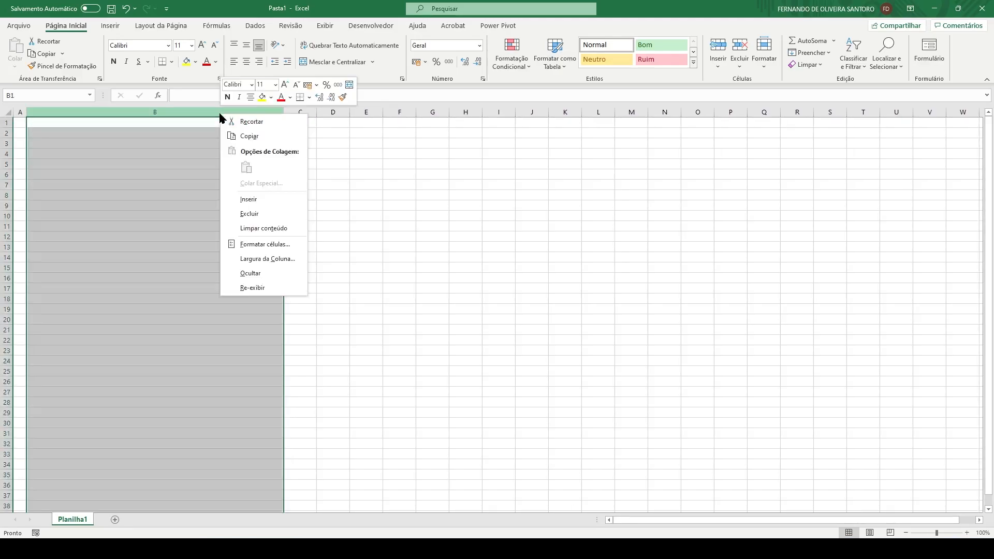
pyautogui.click(257, 261)
pyautogui.click(243, 283)
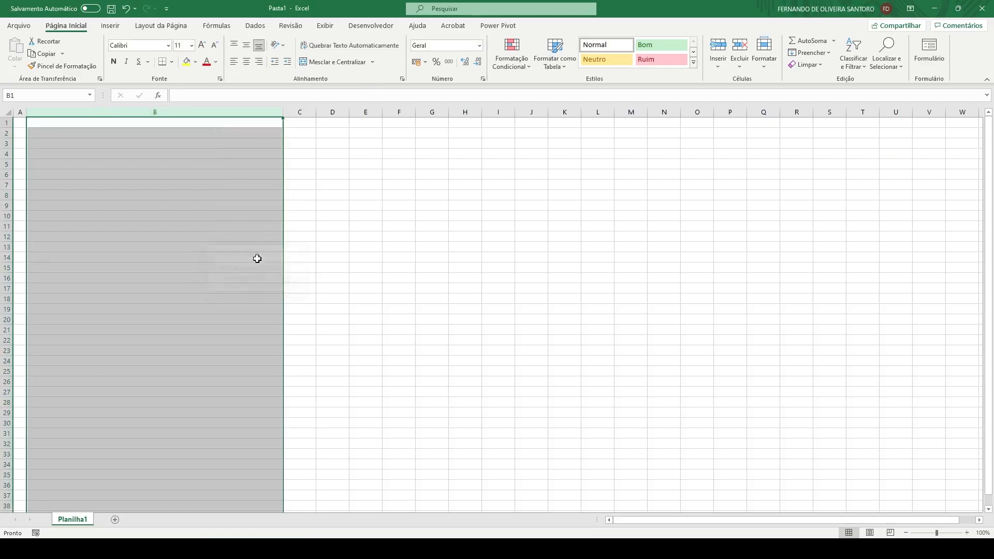
# Set the width of columns C through I to 13
pyautogui.moveTo(301, 111); pyautogui.dragTo(492, 110)
pyautogui.rightClick(493, 111)
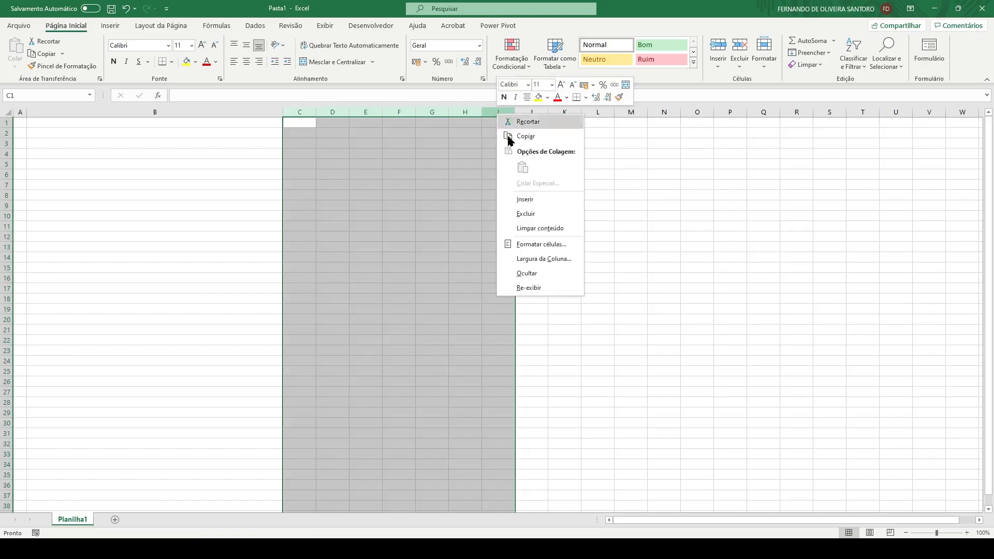
pyautogui.click(519, 262)
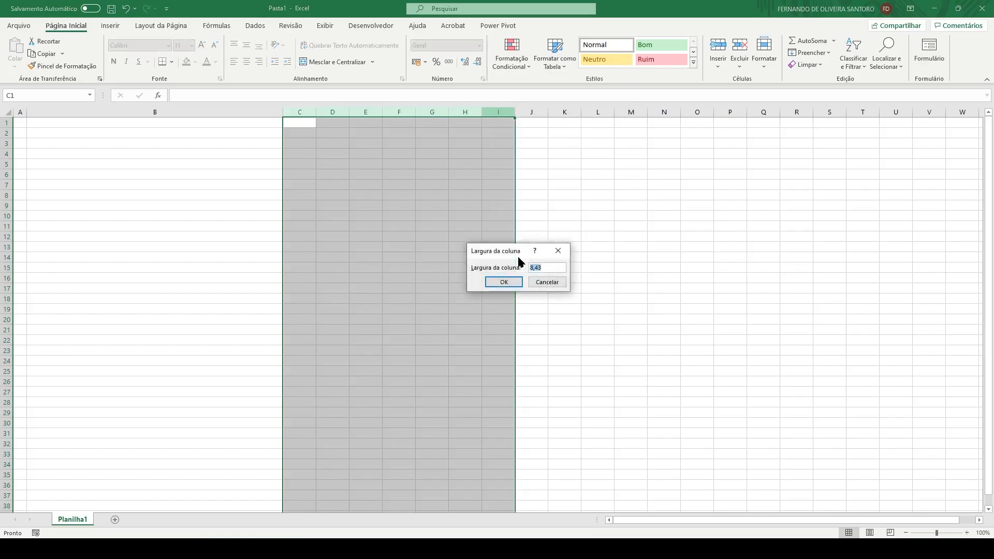
pyautogui.write('1')
pyautogui.press('Return')
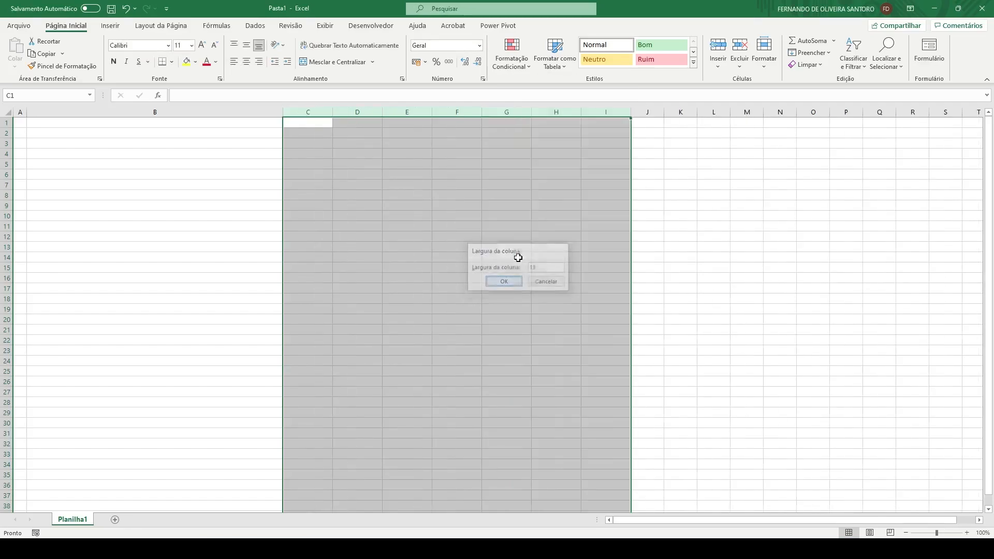
# Set the width of columns J through GG to 4
pyautogui.click(652, 114)
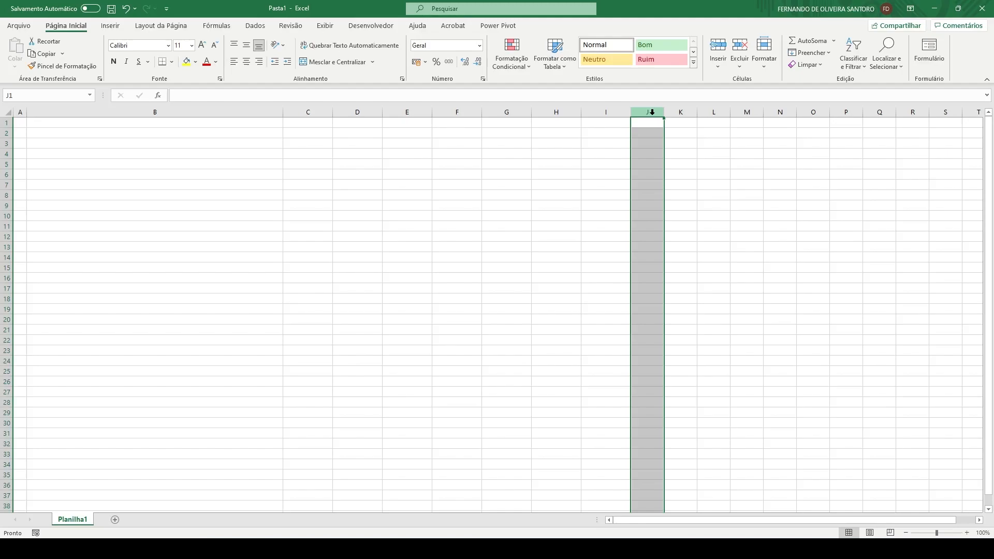
pyautogui.moveTo(648, 116); pyautogui.dragTo(440, 120)
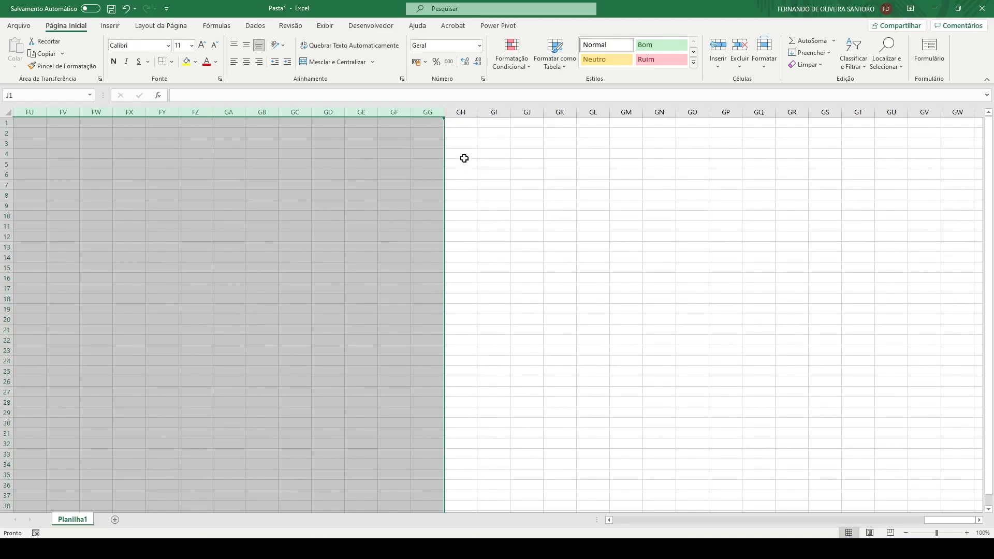
pyautogui.rightClick(365, 148)
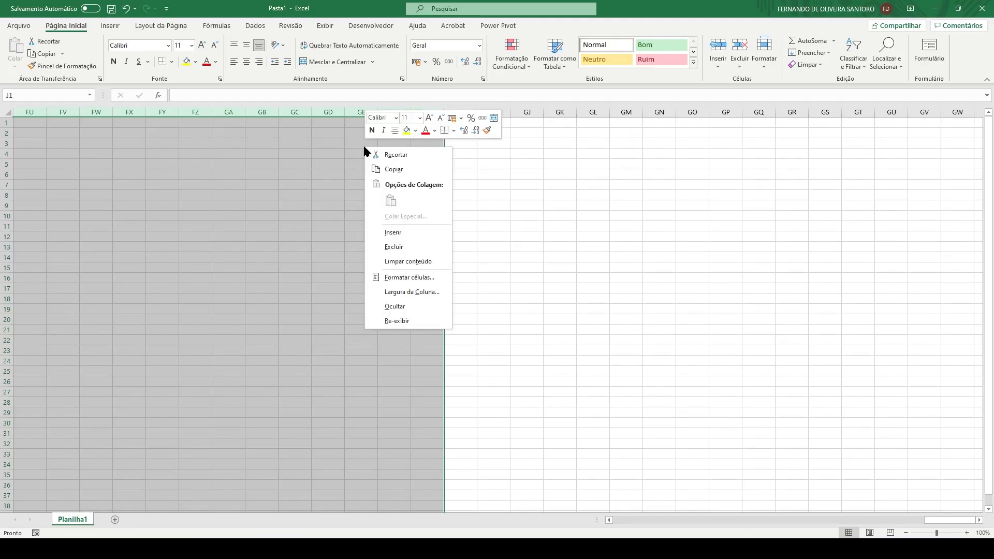
pyautogui.click(406, 291)
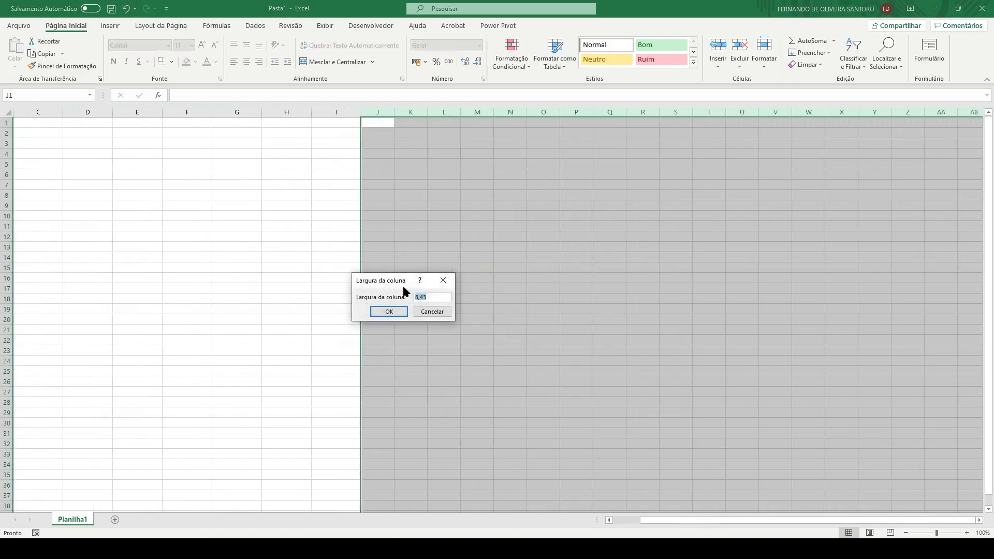
pyautogui.write('4')
pyautogui.press('Return')
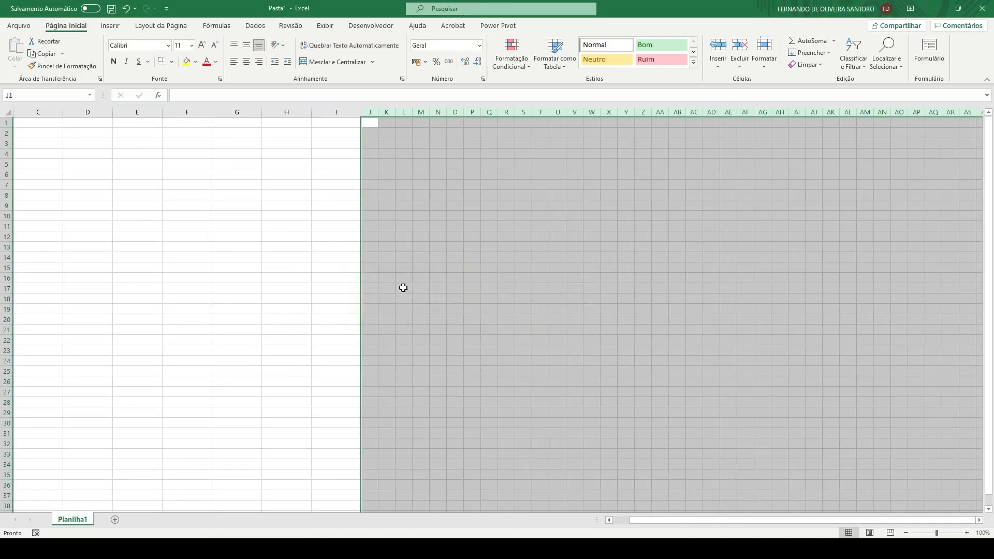
# Change the width of the selected columns J through GG to 5
pyautogui.rightClick(428, 231)
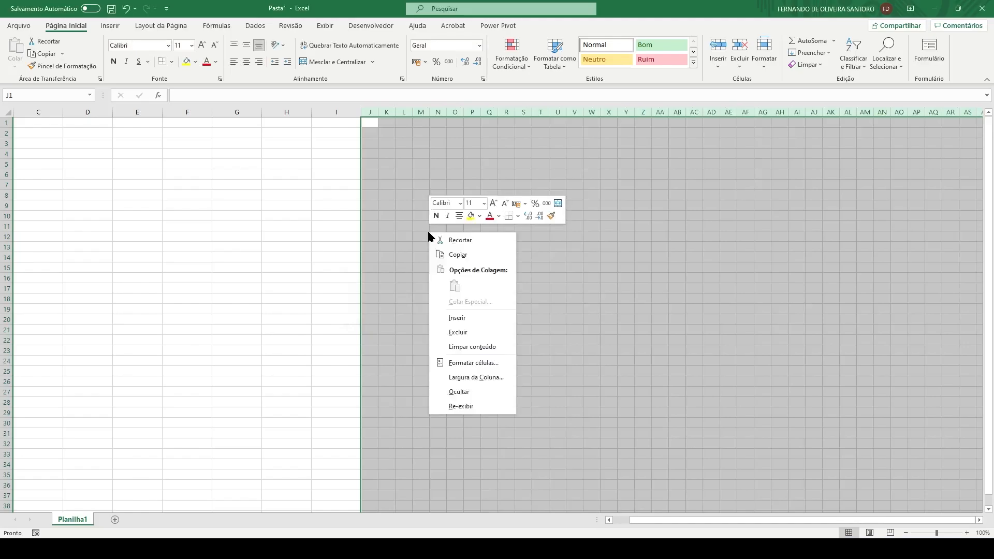
pyautogui.click(473, 379)
pyautogui.write('5')
pyautogui.click(470, 400)
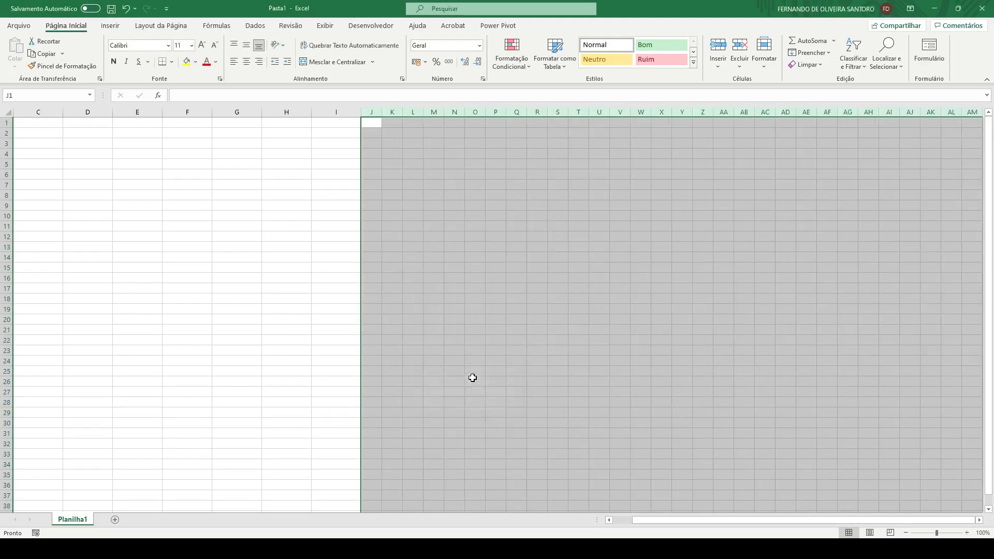
# Enter an x in GH1, just past the narrowed columns, and copy it down to GH34
pyautogui.moveTo(658, 522); pyautogui.dragTo(891, 525)
pyautogui.click(978, 520)
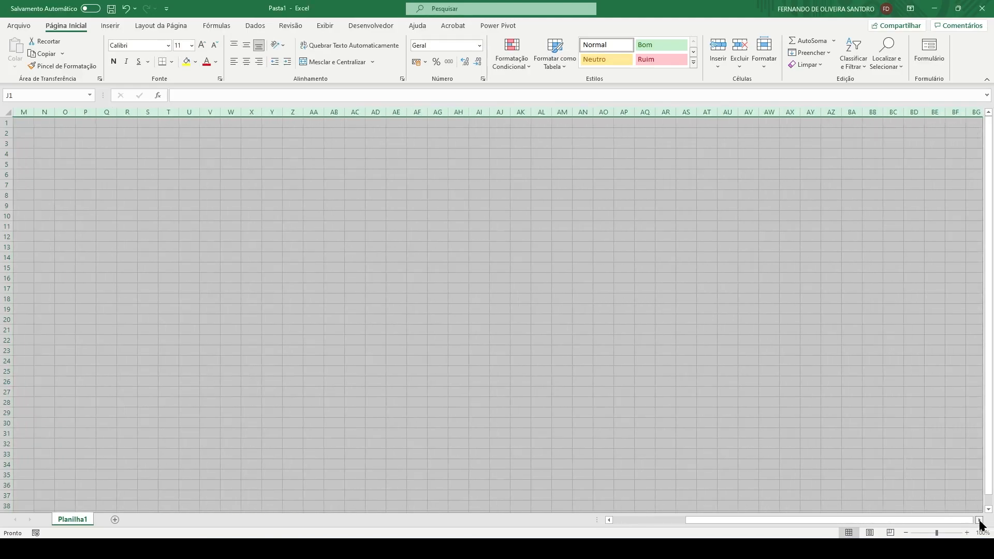
pyautogui.moveTo(978, 521); pyautogui.dragTo(979, 521)
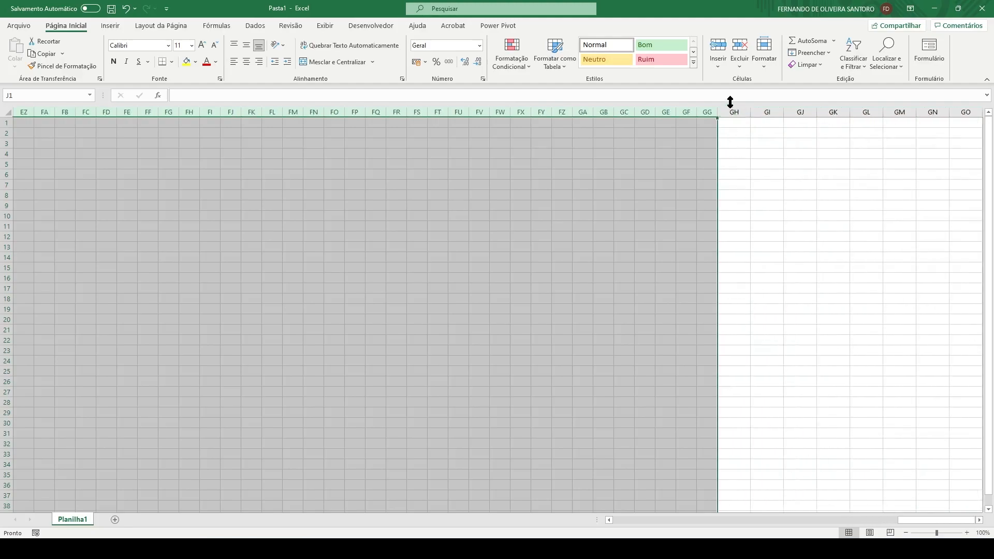
pyautogui.click(730, 124)
pyautogui.write('x')
pyautogui.hotkey('ctrl', 'Return')
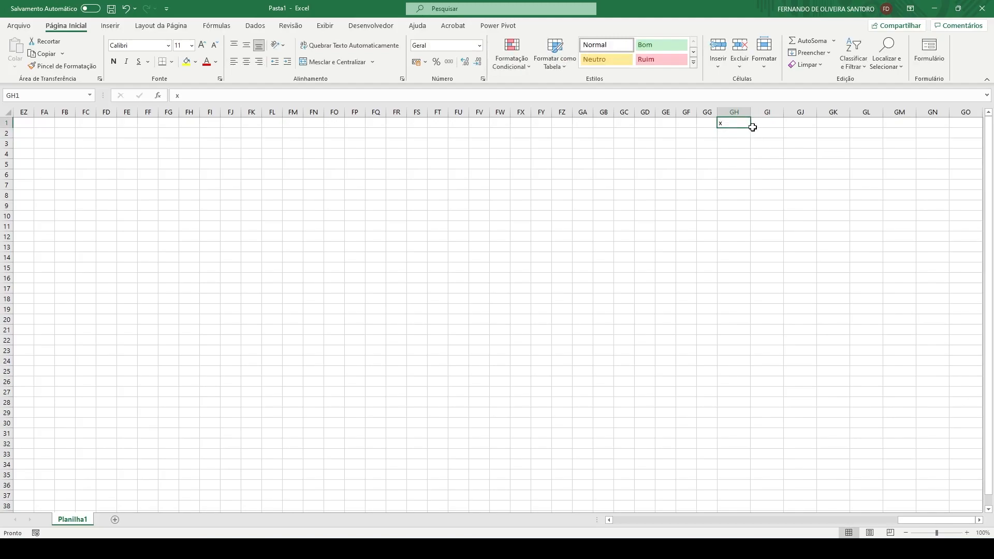
pyautogui.moveTo(751, 127); pyautogui.dragTo(775, 468)
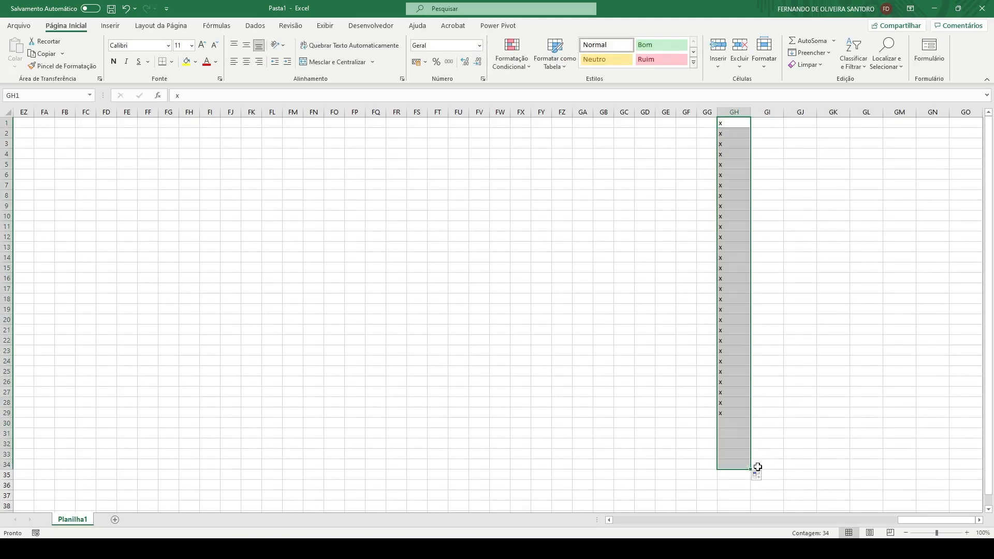
# Insert the transparent-background logo picture from the desktop folder 1ª Jornada UP na Carreira com Excel, subfolder Cronograma de Ações, with GH1 still active
pyautogui.click(632, 522)
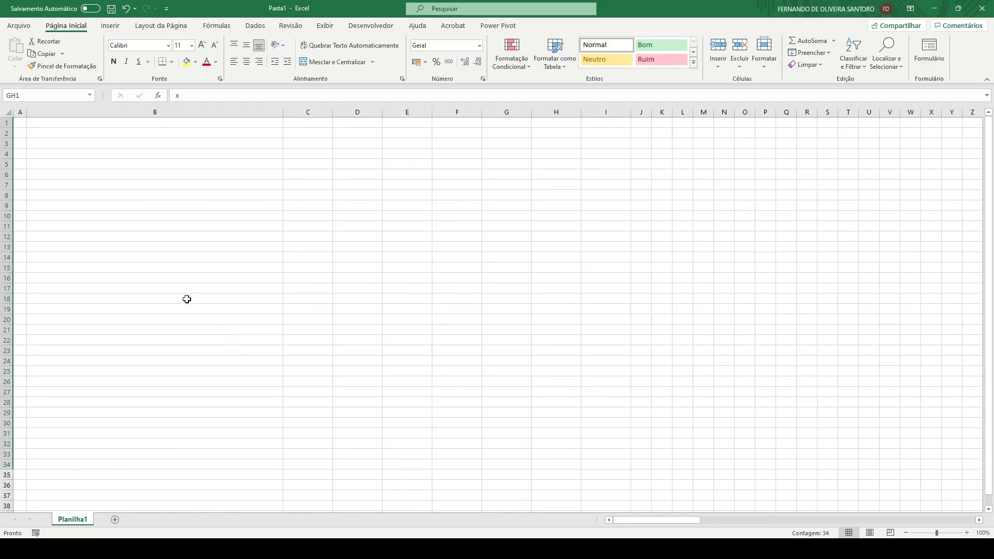
pyautogui.click(111, 26)
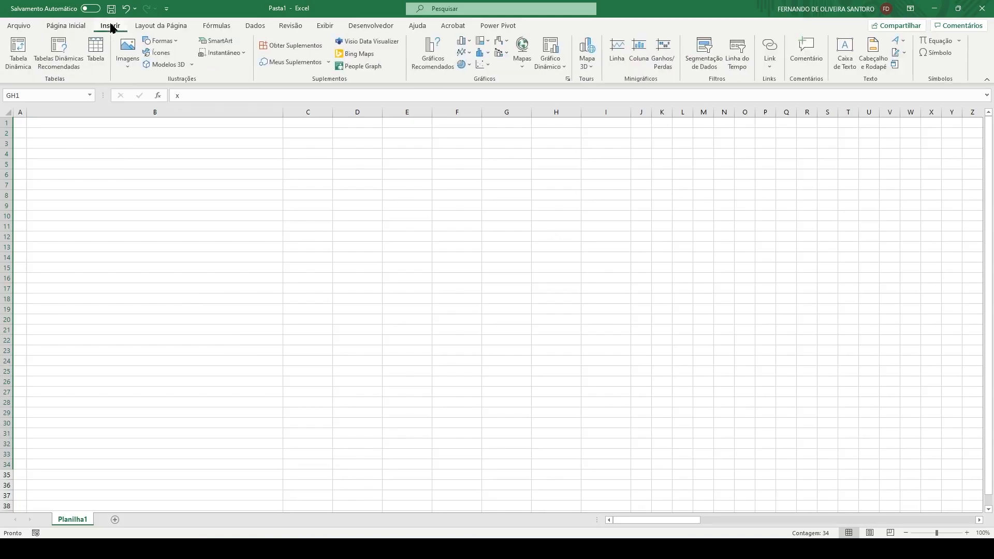
pyautogui.click(127, 57)
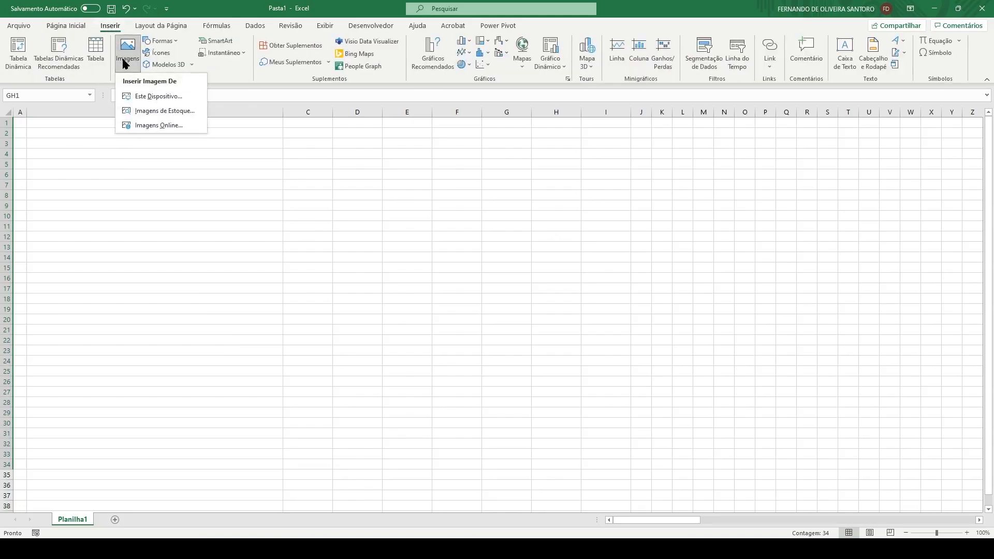
pyautogui.click(148, 97)
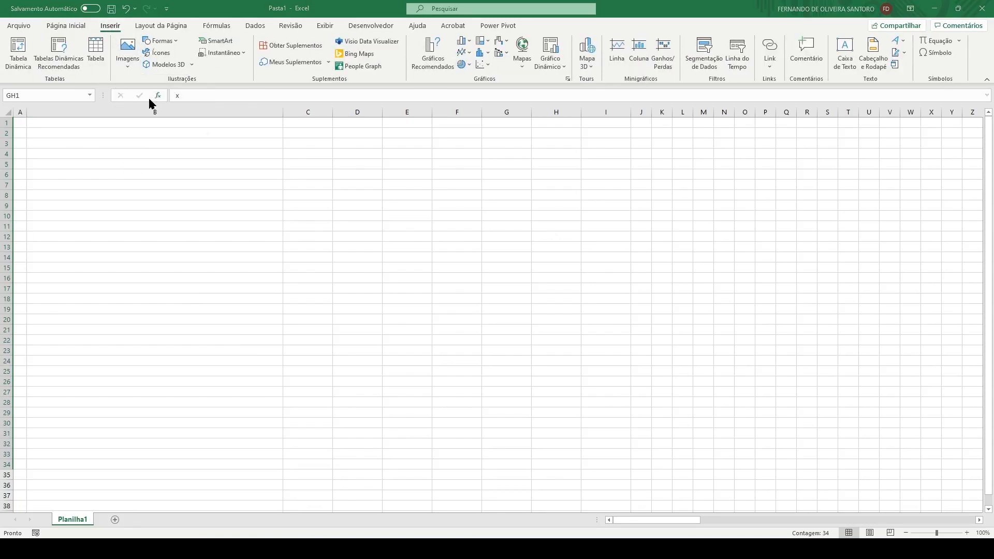
pyautogui.click(77, 94)
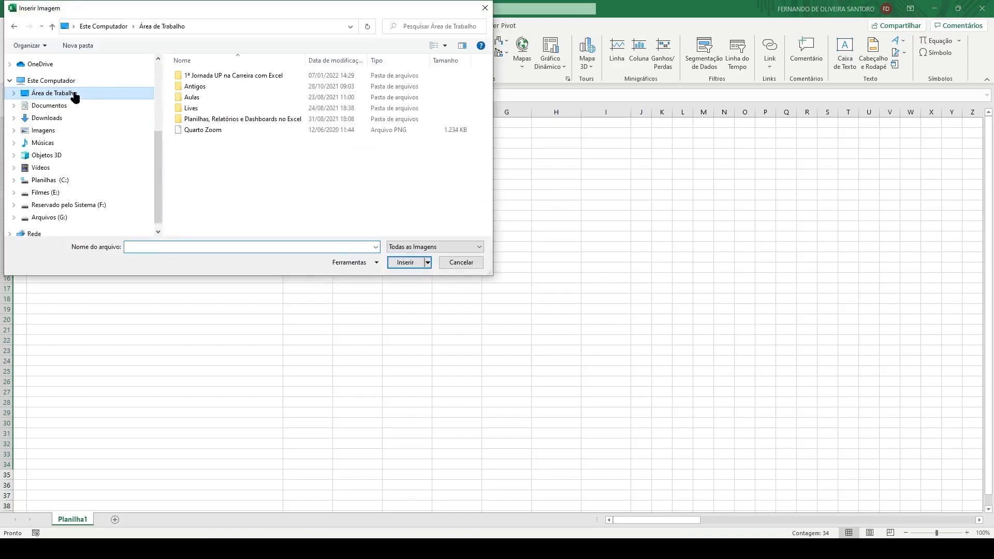
pyautogui.doubleClick(198, 76)
pyautogui.doubleClick(197, 76)
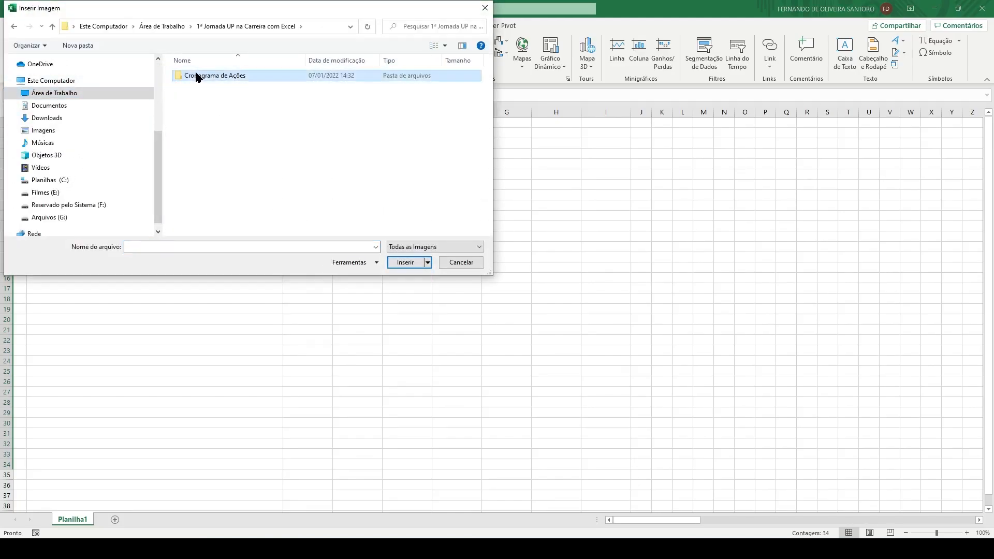
pyautogui.click(199, 93)
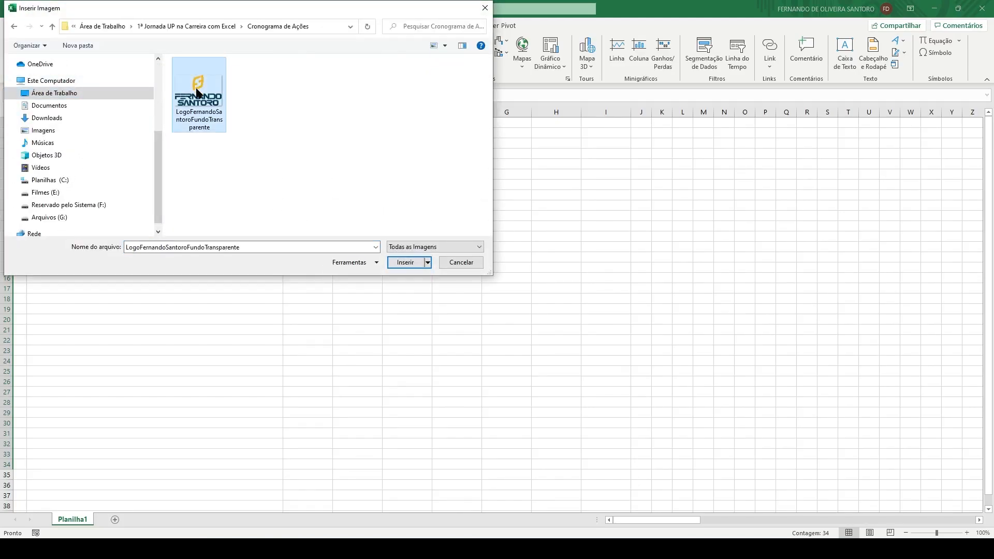
pyautogui.click(401, 262)
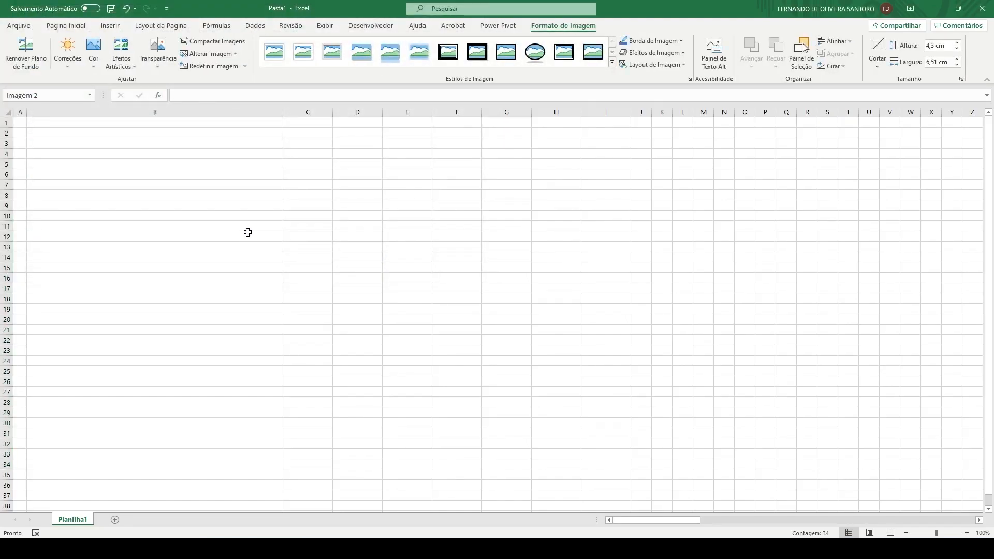
# Insert the same logo picture again, placing it at cell B8
pyautogui.click(189, 192)
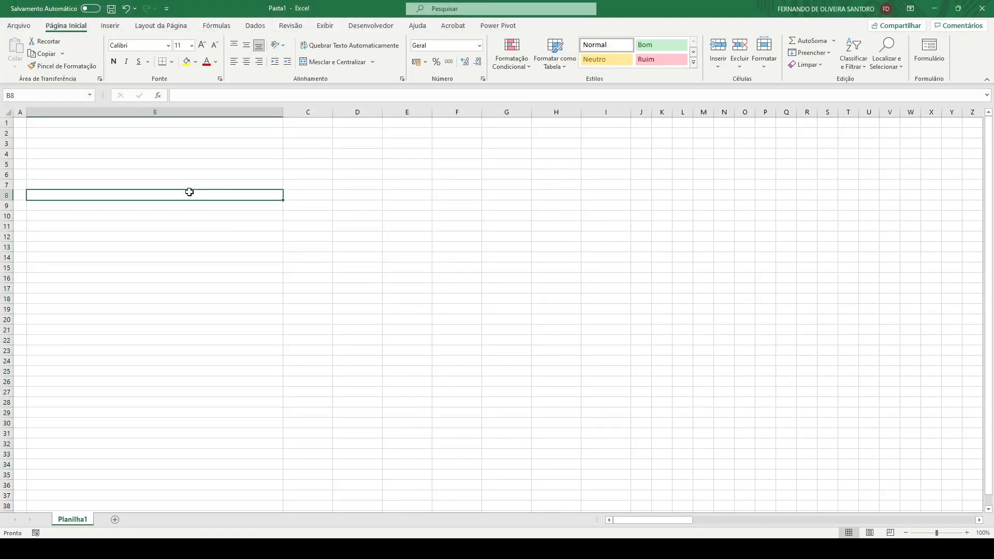
pyautogui.click(110, 26)
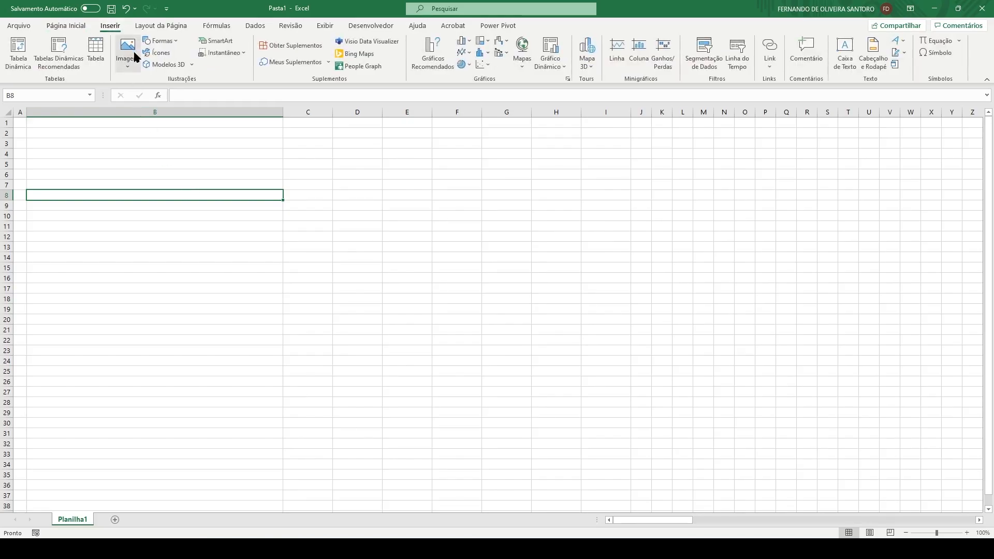
pyautogui.click(128, 55)
pyautogui.click(151, 98)
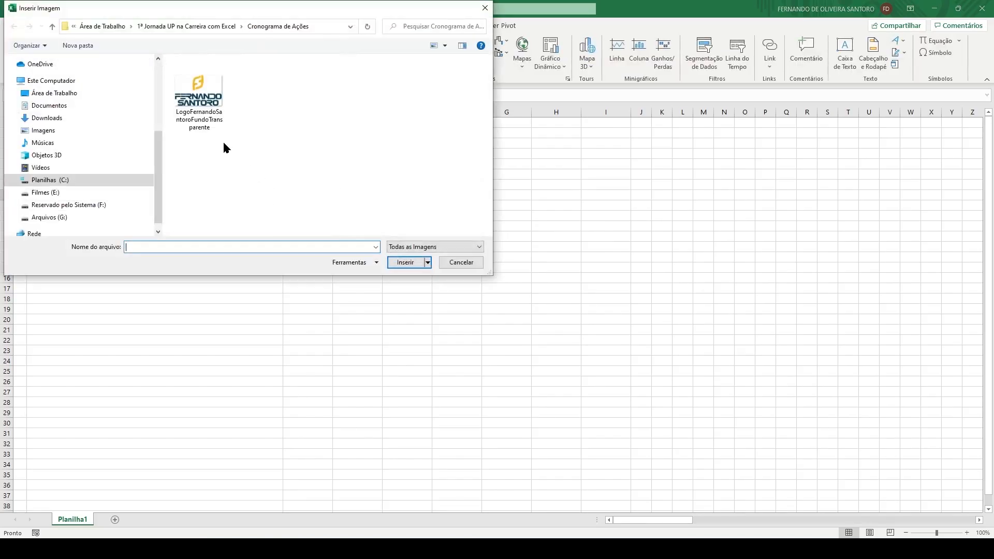
pyautogui.click(197, 103)
pyautogui.click(408, 263)
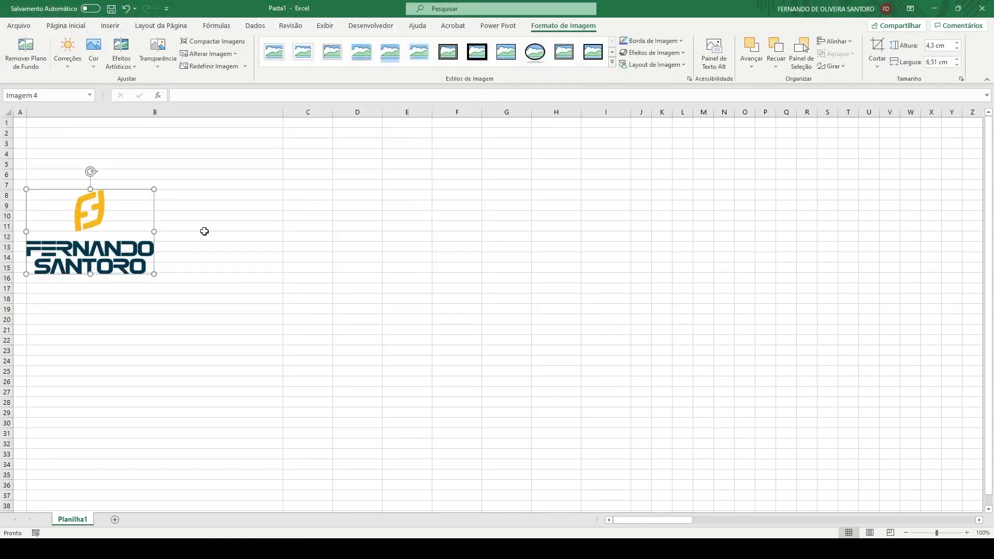
# Move the logo over to the boundary of columns B and C and set it not to move or size with cells
pyautogui.moveTo(75, 225); pyautogui.dragTo(221, 222)
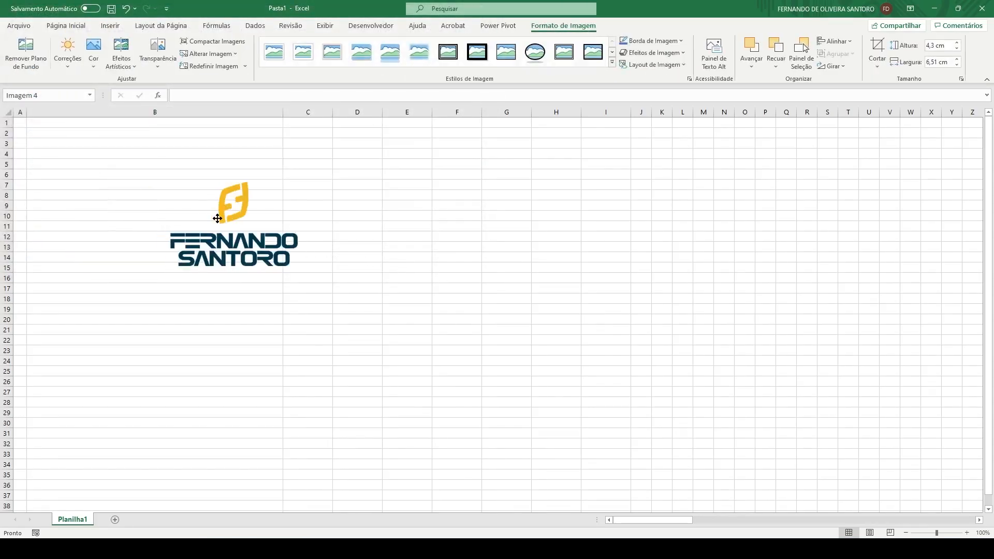
pyautogui.rightClick(241, 210)
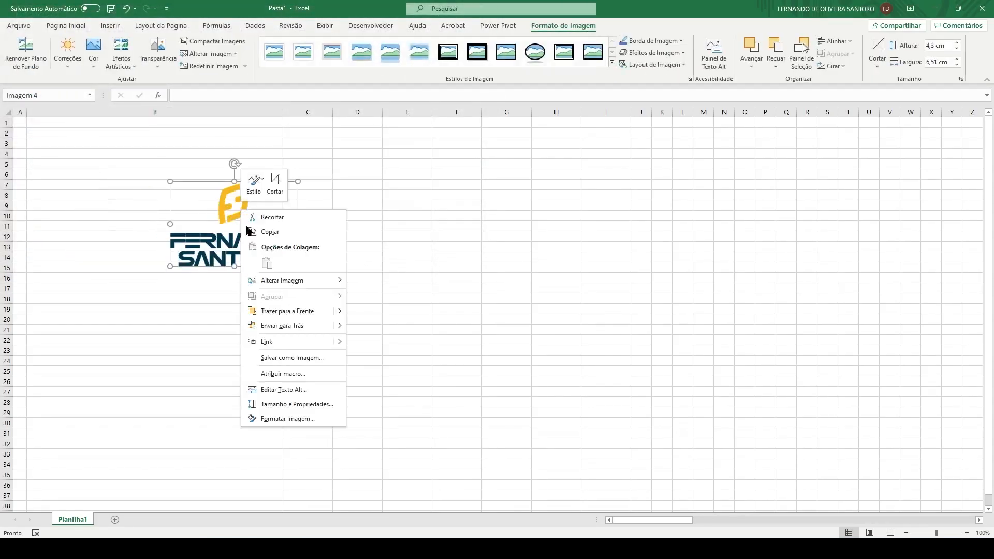
pyautogui.click(304, 408)
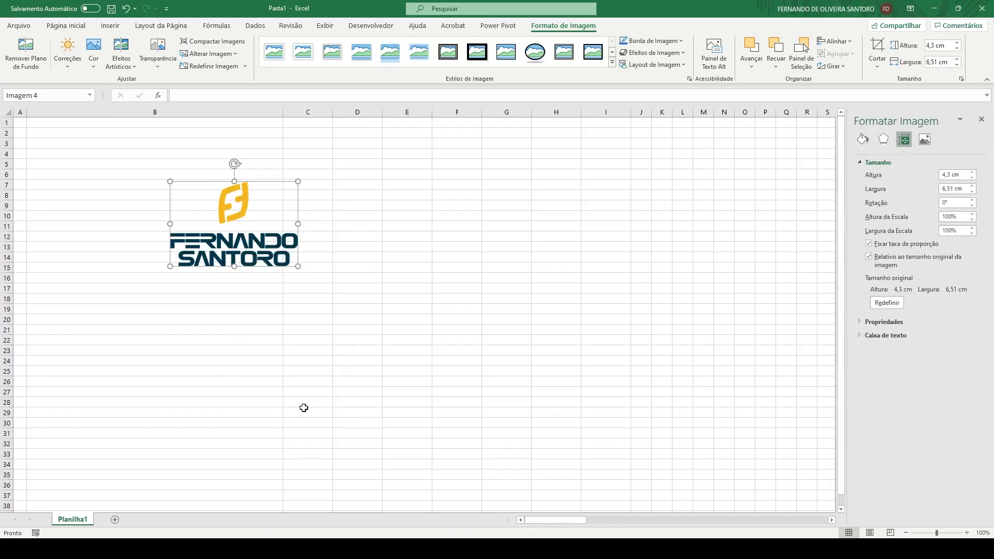
pyautogui.click(859, 322)
pyautogui.click(870, 352)
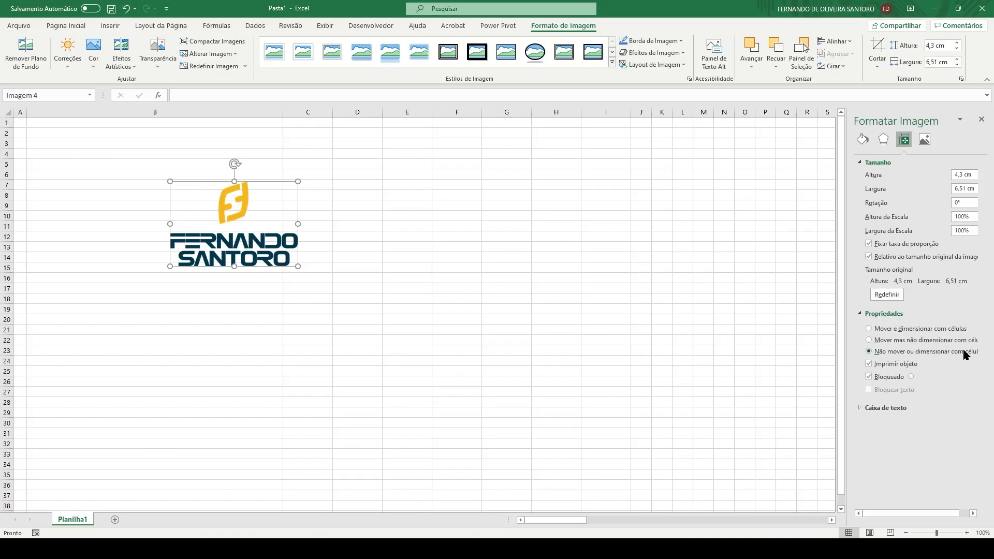
pyautogui.click(210, 144)
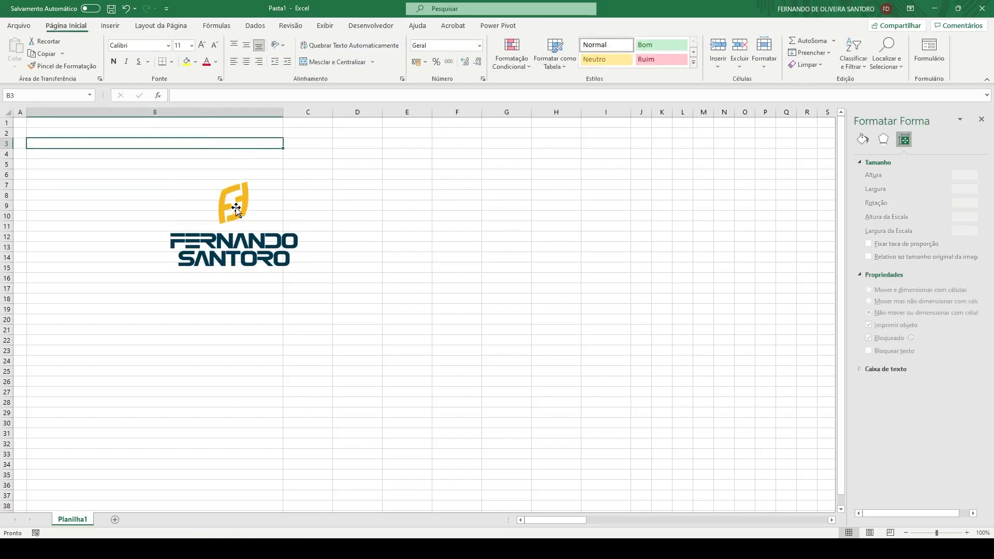
pyautogui.click(981, 122)
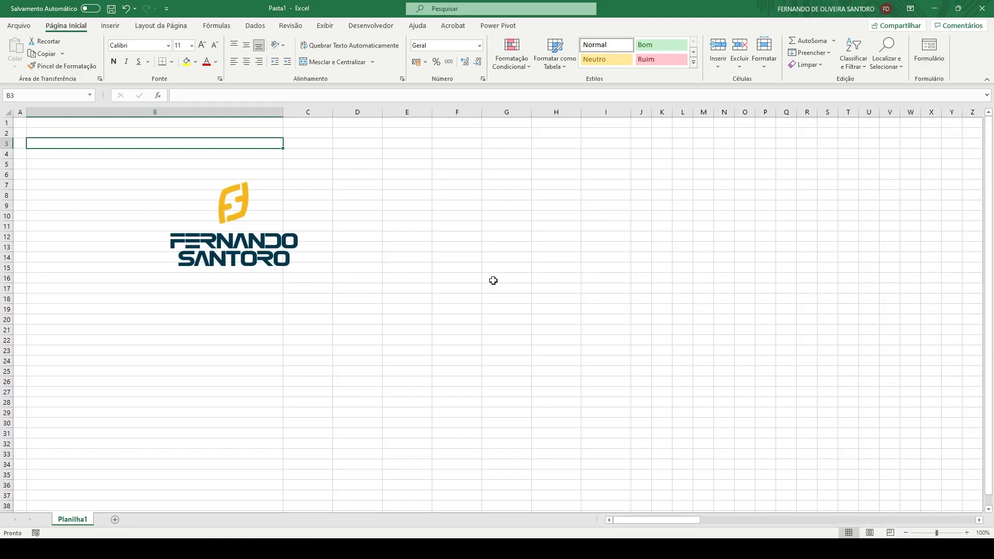
# Shrink the logo to about three rows high and place it at the start of column B, over rows 1 to 3
pyautogui.click(234, 213)
pyautogui.moveTo(298, 268); pyautogui.dragTo(52, 138)
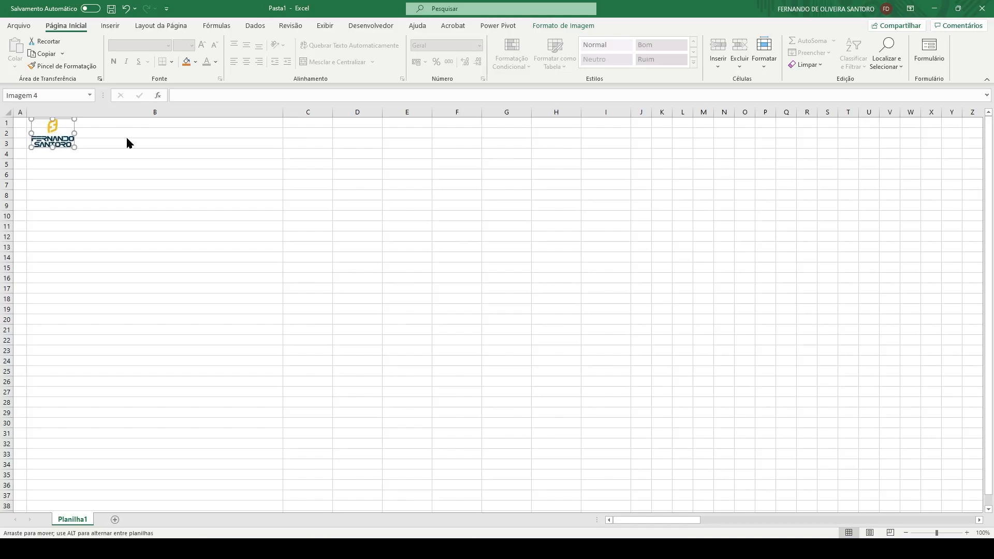
pyautogui.click(129, 142)
# Insert a text box near D12 containing the title CRONOGRAMA DO PROJETO 1ª JORNADA UP NA CARREIRA COM EXCEL
pyautogui.click(110, 26)
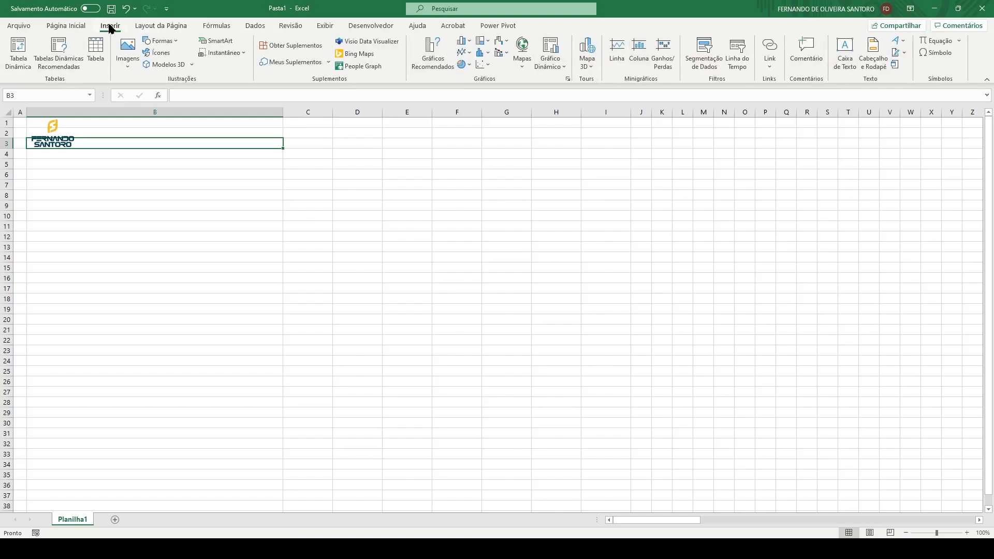
pyautogui.click(844, 51)
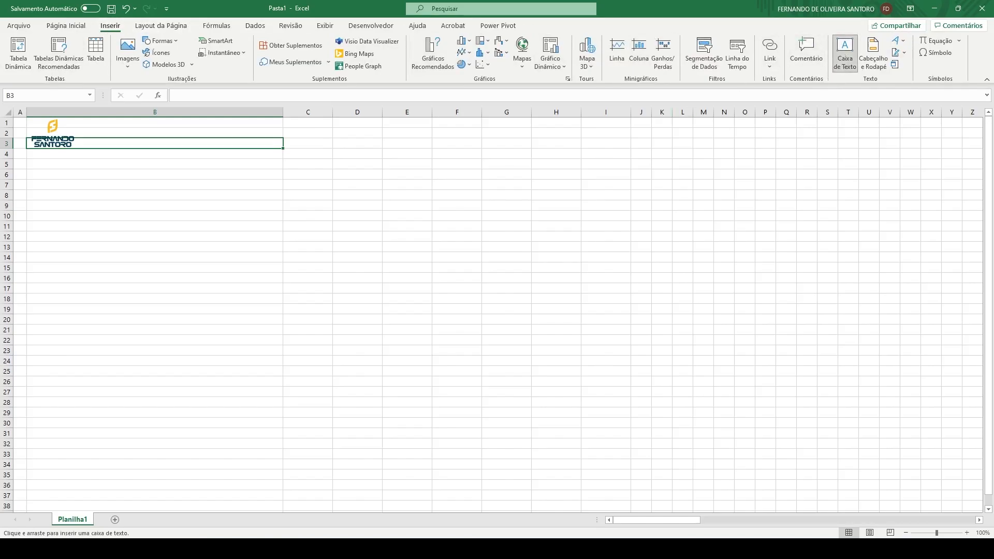
pyautogui.click(364, 236)
pyautogui.write('CRONO')
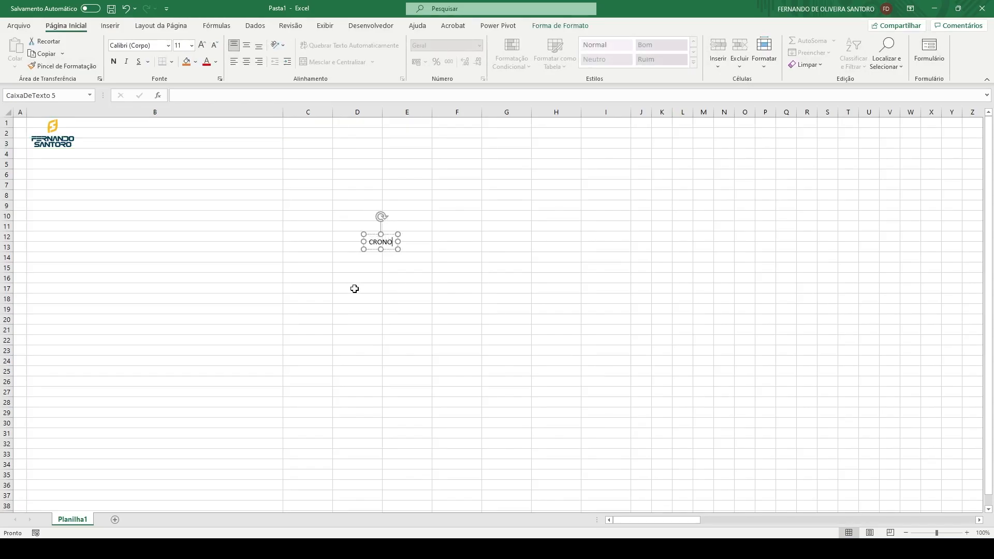
pyautogui.write('GRAMA')
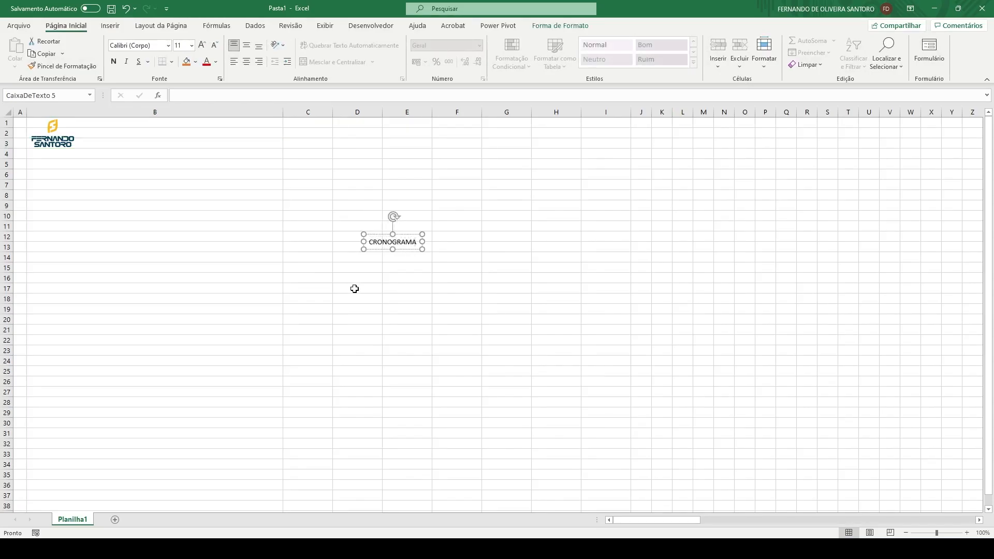
pyautogui.write(' DO PREOJETO')
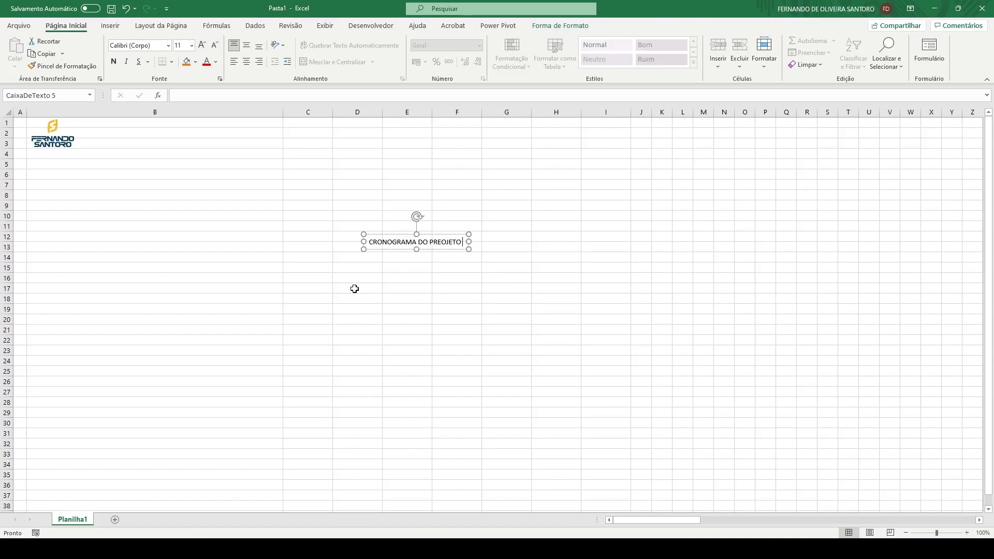
pyautogui.press('BackSpace')
pyautogui.press('BackSpace')
pyautogui.press('BackSpace')
pyautogui.press('BackSpace')
pyautogui.press('BackSpace')
pyautogui.press('BackSpace')
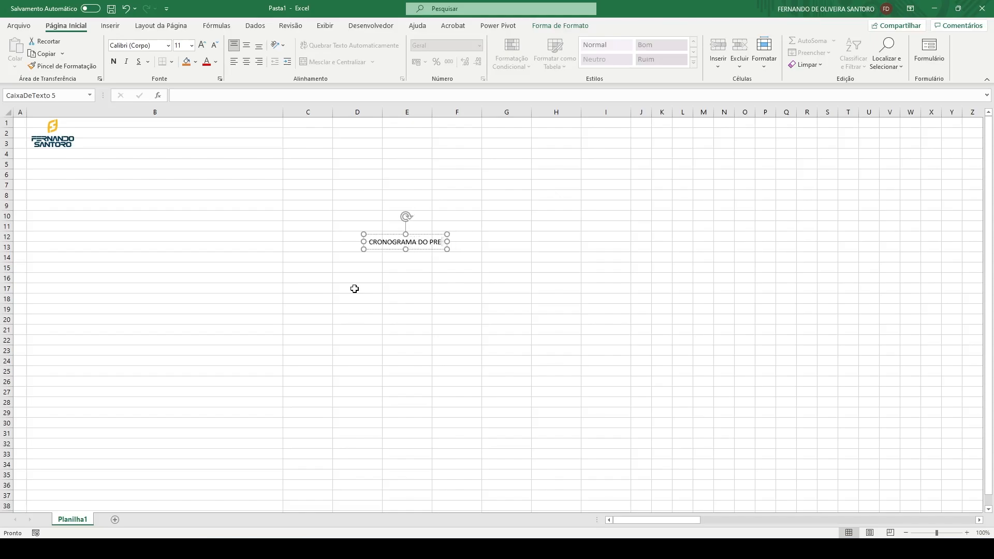
pyautogui.write('OJETO')
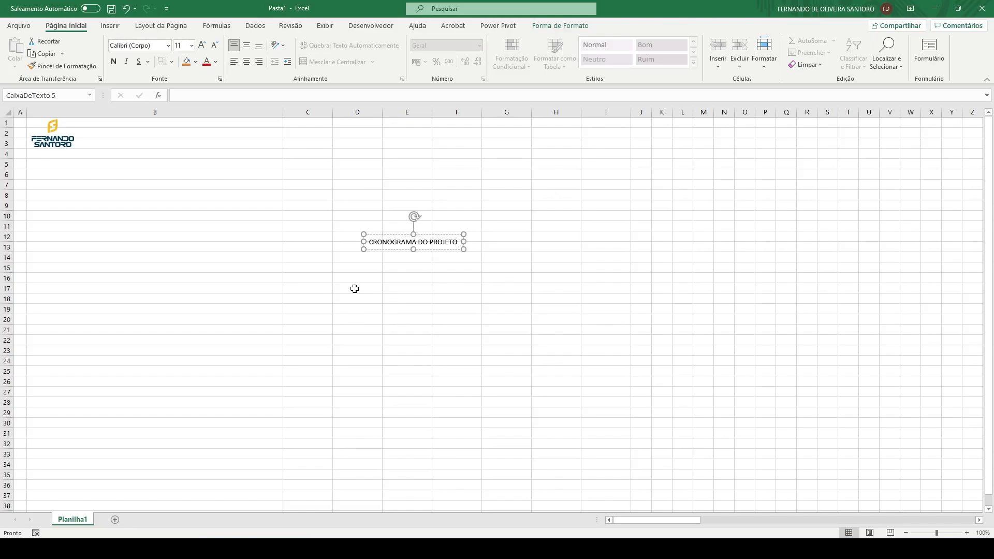
pyautogui.write(' 1ª JORAND')
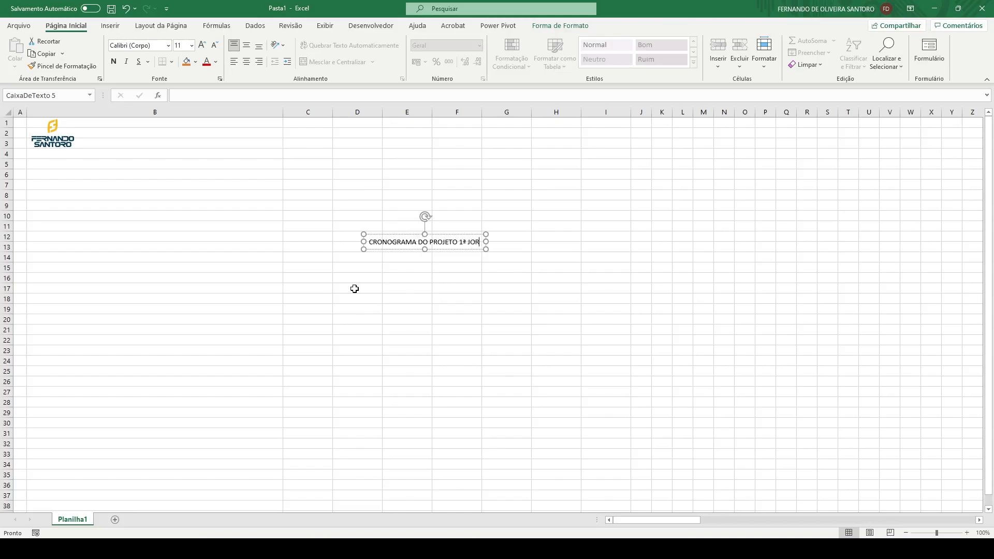
pyautogui.press('BackSpace')
pyautogui.press('BackSpace')
pyautogui.write('A DO PROJETO 1ª JORNADA')
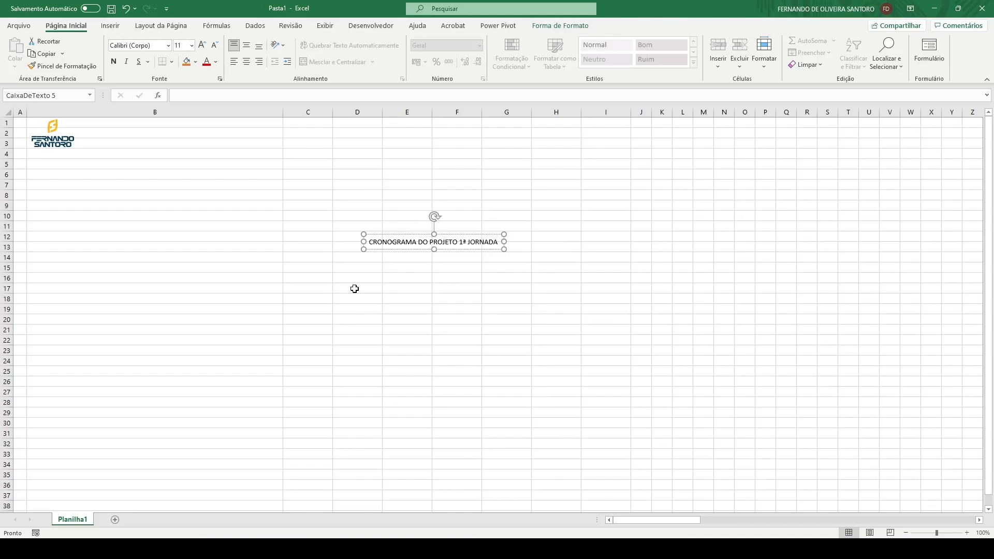
pyautogui.write(' UP NA CARREI')
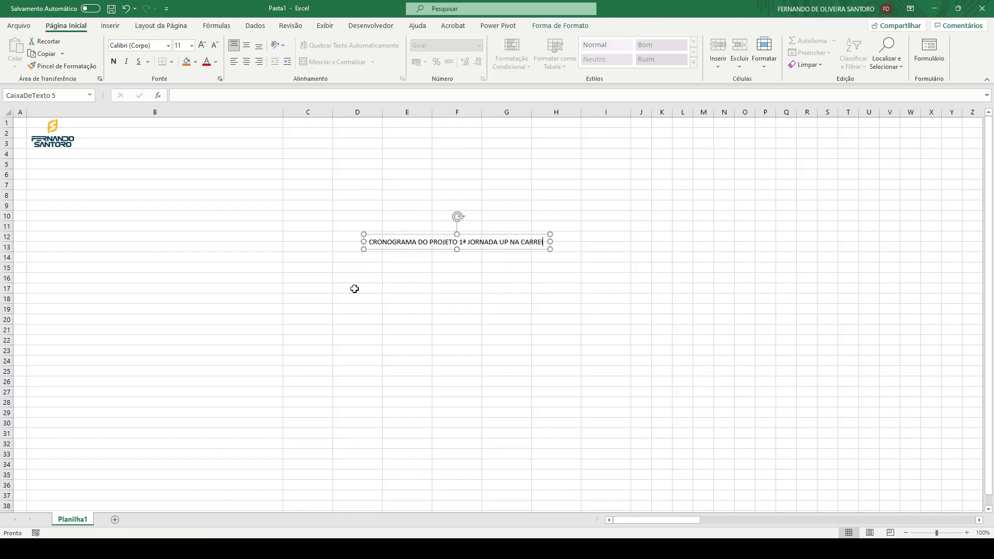
pyautogui.write('RTA')
pyautogui.press('BackSpace')
pyautogui.write('A COM EXCEL')
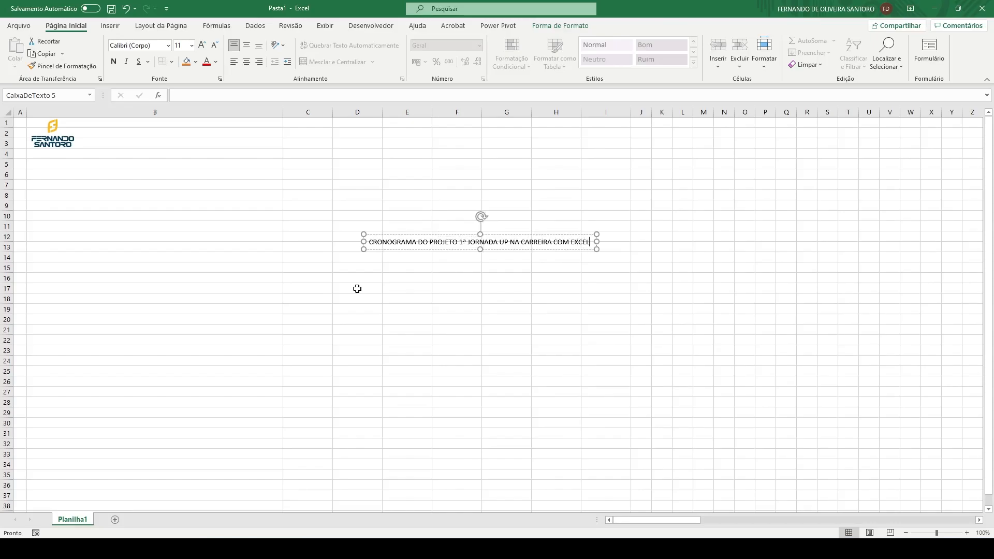
# Set the title text box not to move or size with cells
pyautogui.click(406, 235)
pyautogui.rightClick(397, 235)
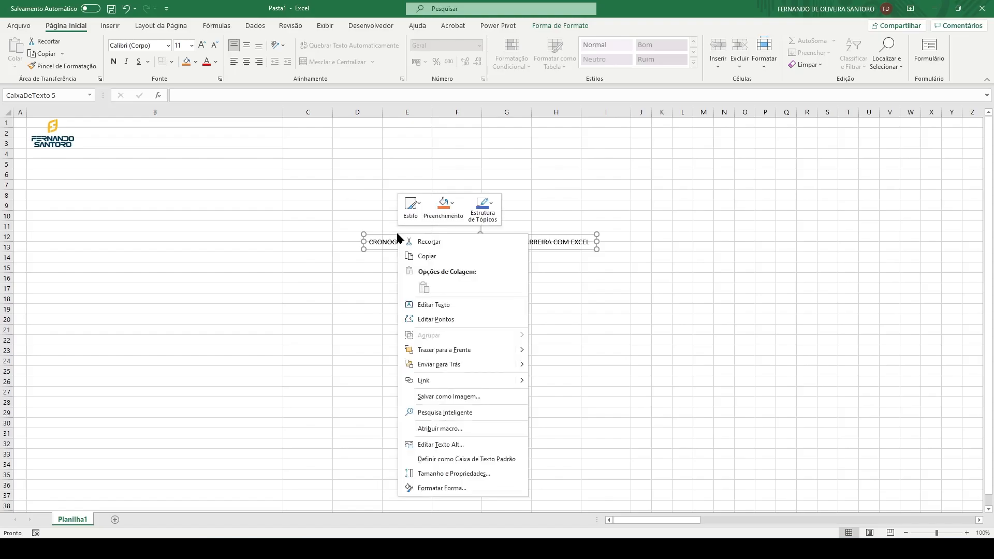
pyautogui.click(473, 474)
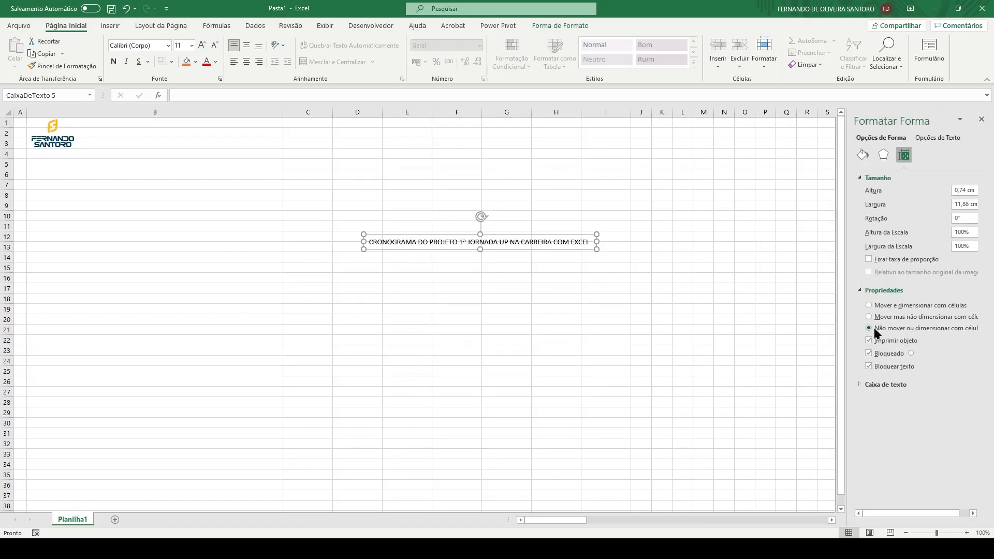
pyautogui.click(981, 119)
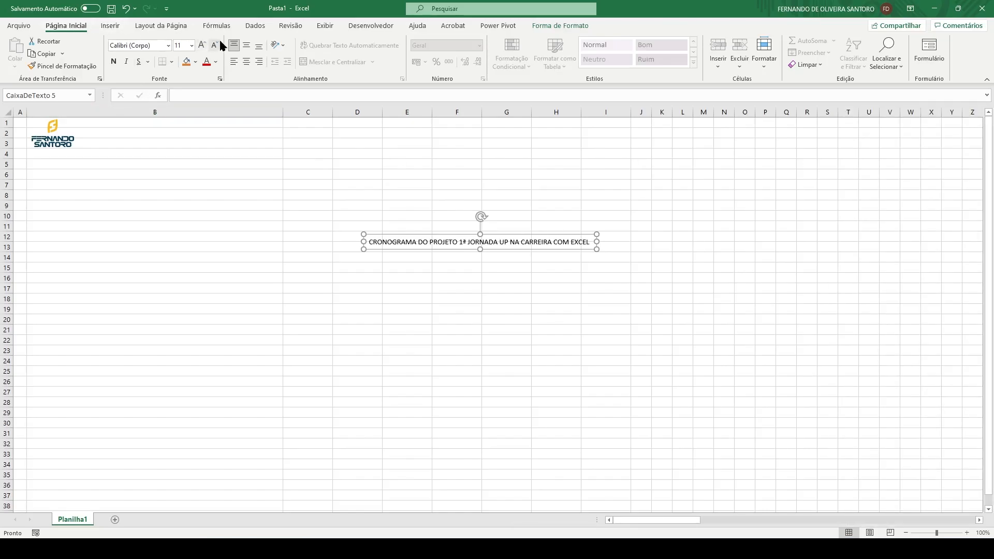
# Format the title text box as bold, size 18, and move it directly beside the logo over rows 1 to 3
pyautogui.click(202, 46)
pyautogui.click(202, 46)
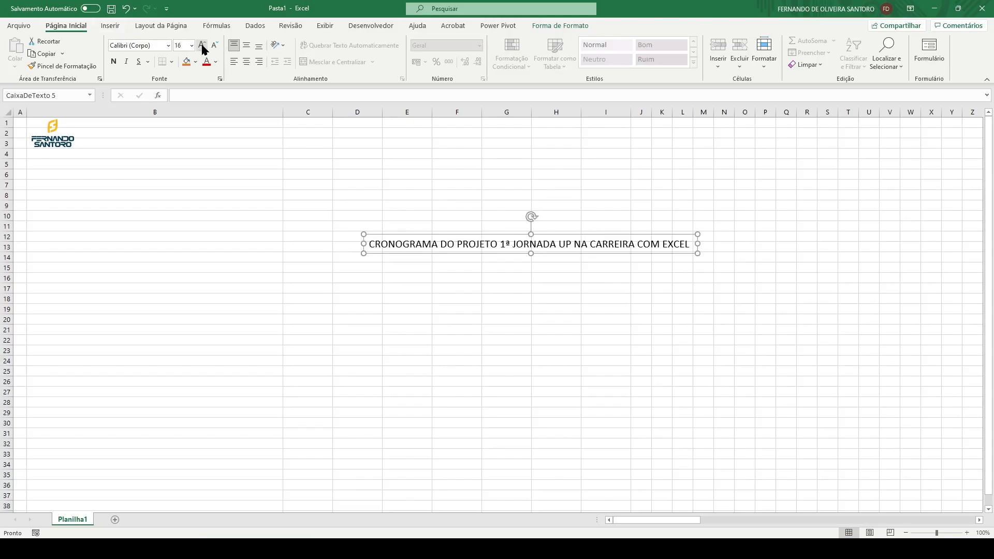
pyautogui.click(202, 46)
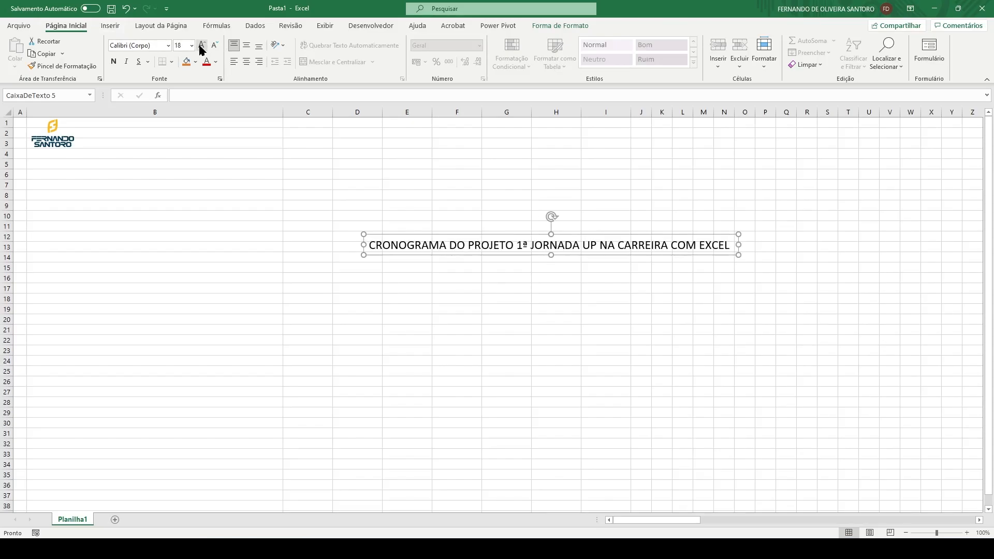
pyautogui.click(113, 62)
pyautogui.moveTo(402, 257); pyautogui.dragTo(116, 144)
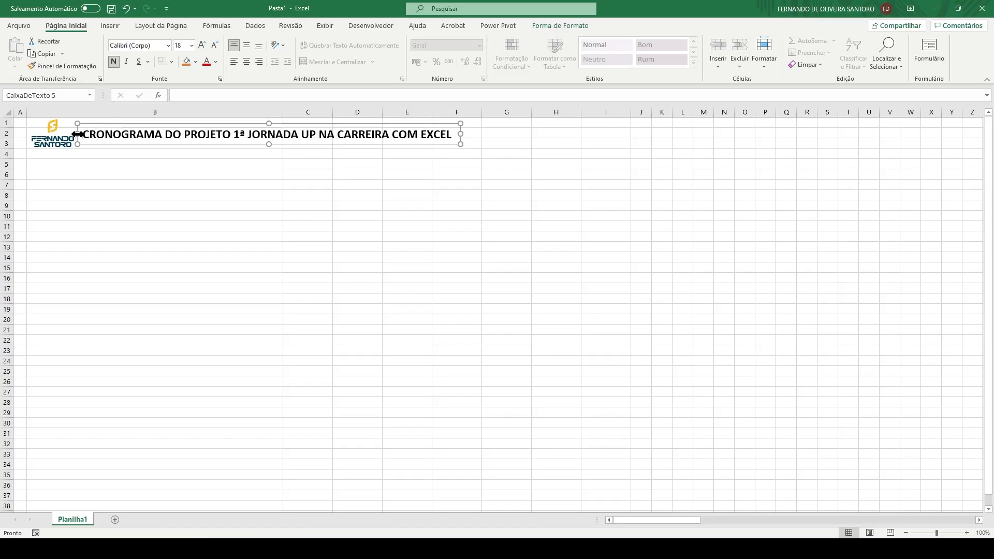
# Align the logo and the title text box on their vertical middles and group them into one object
pyautogui.keyDown('ctrl'); pyautogui.click(56, 140); pyautogui.keyUp('ctrl')
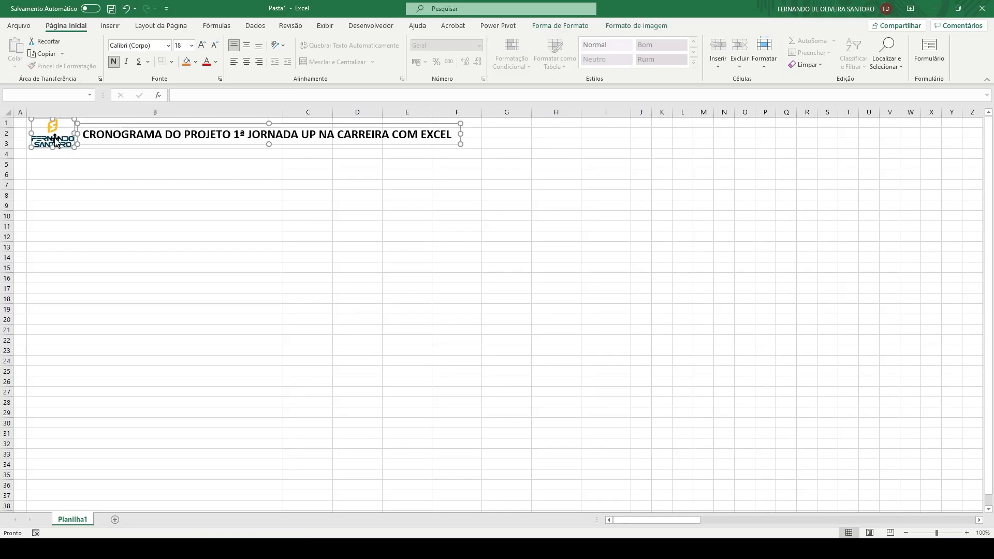
pyautogui.click(636, 27)
pyautogui.click(834, 41)
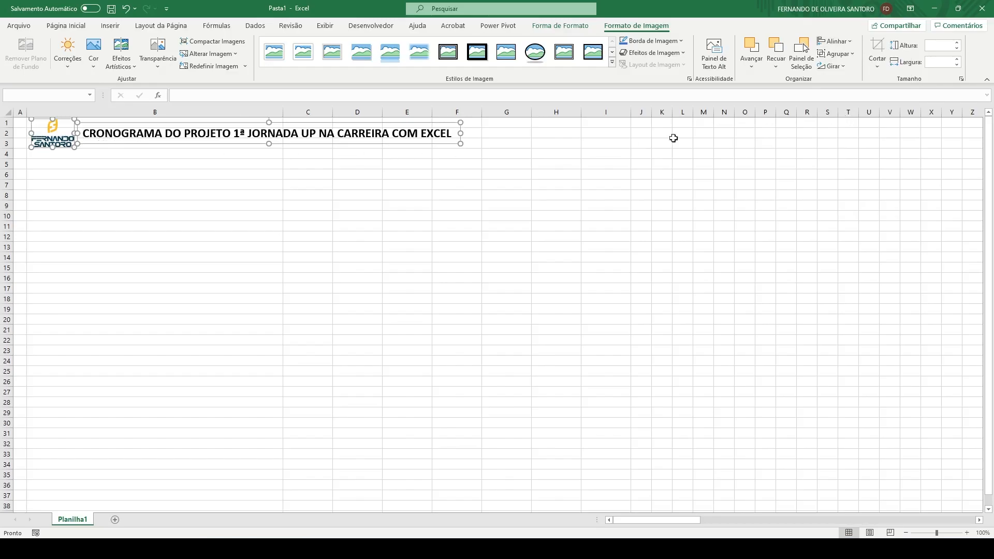
pyautogui.click(836, 54)
pyautogui.click(843, 68)
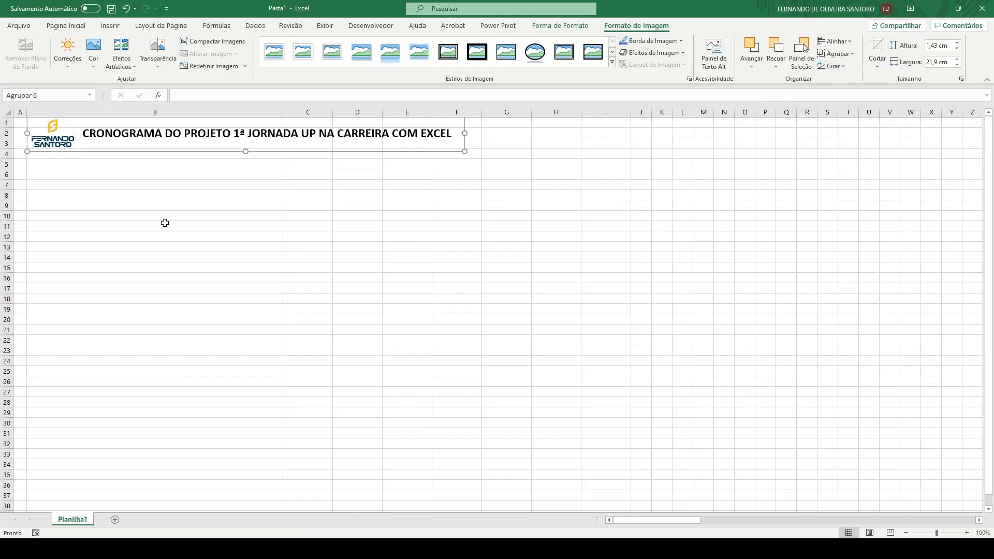
pyautogui.click(67, 176)
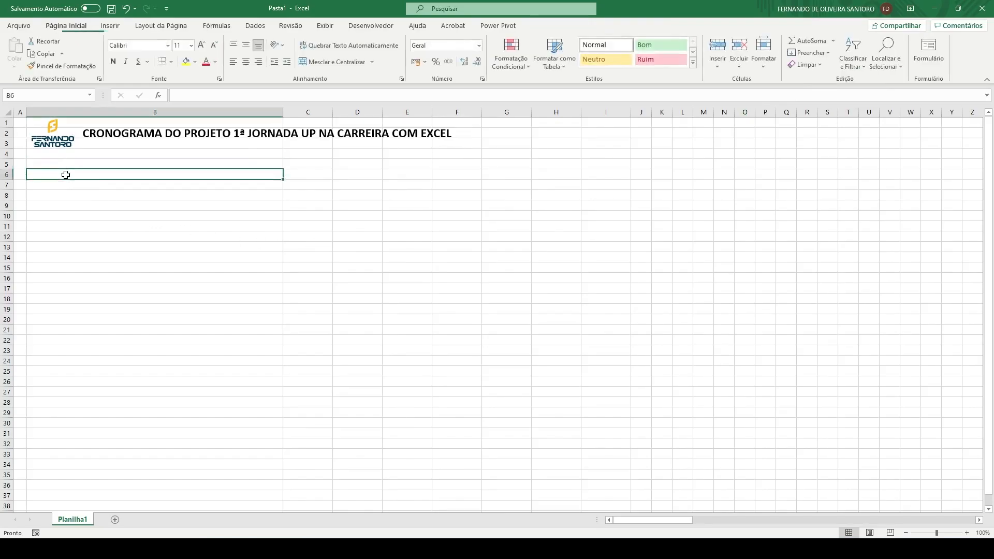
# Enter the headers Ação, Responsável, Início and Duração in cells B10 through E10
pyautogui.click(60, 224)
pyautogui.click(60, 219)
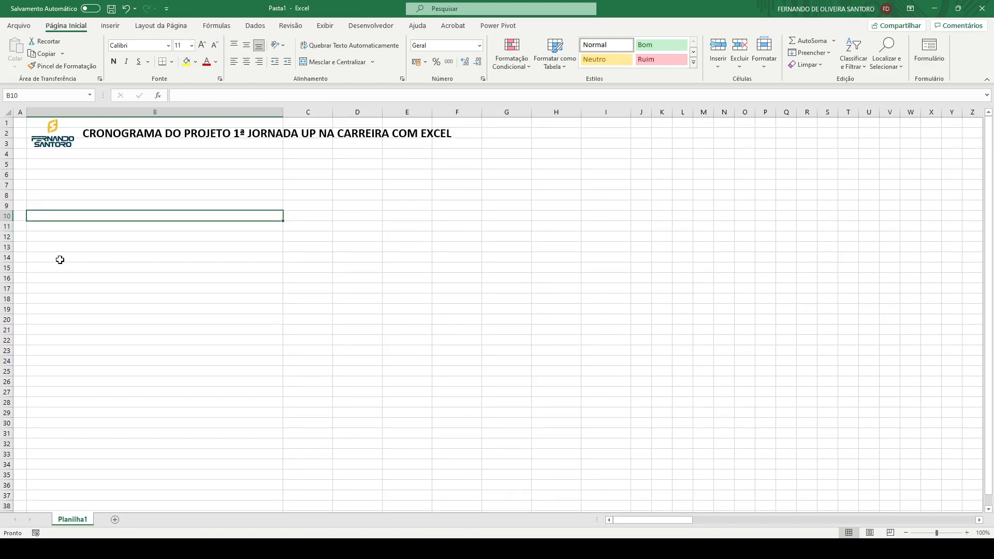
pyautogui.write('aÇÃO')
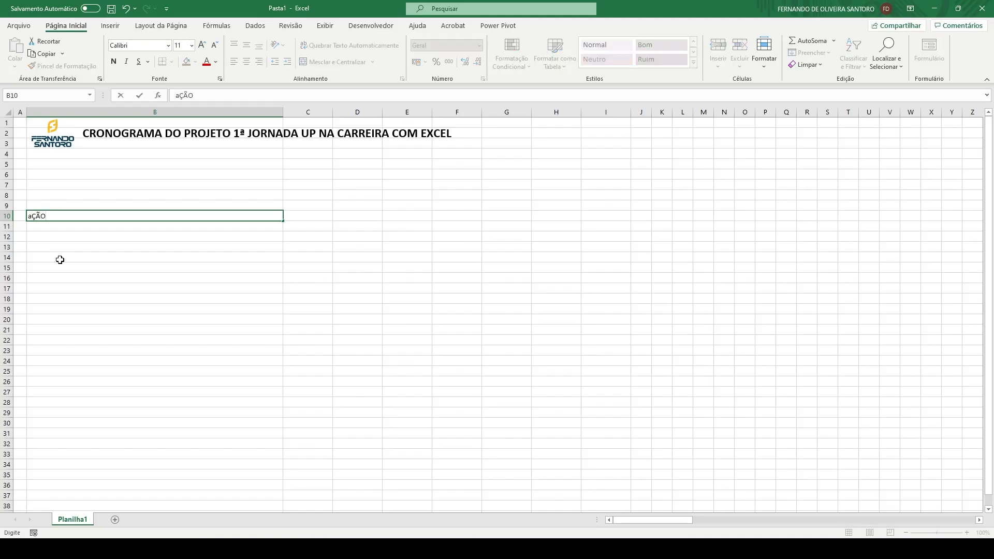
pyautogui.press('Tab')
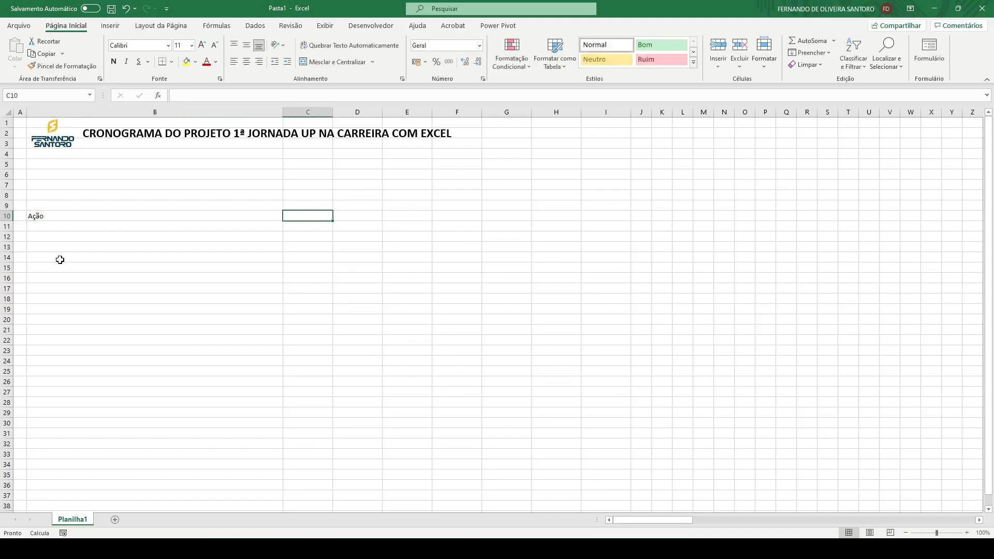
pyautogui.write('Respo')
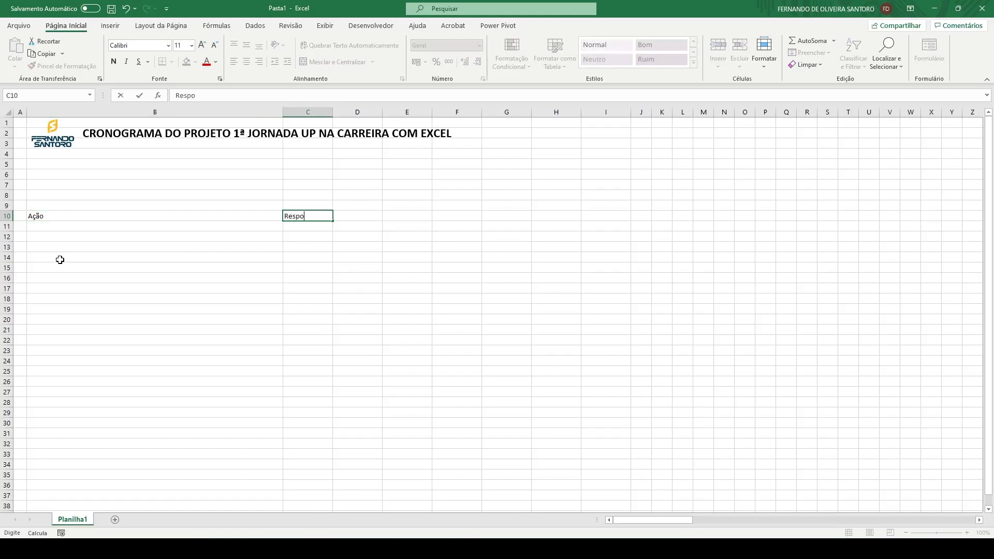
pyautogui.write('nsável')
pyautogui.press('Tab')
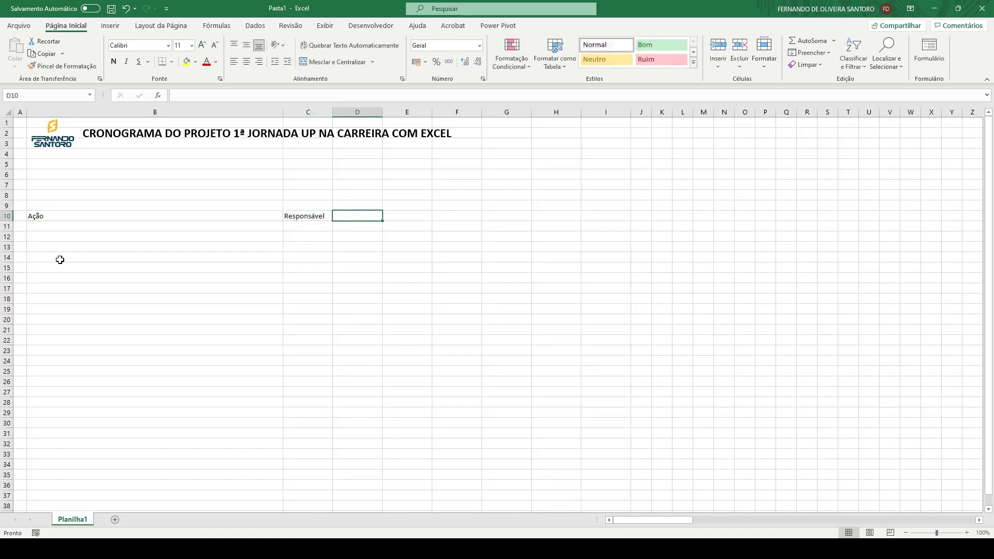
pyautogui.write('In')
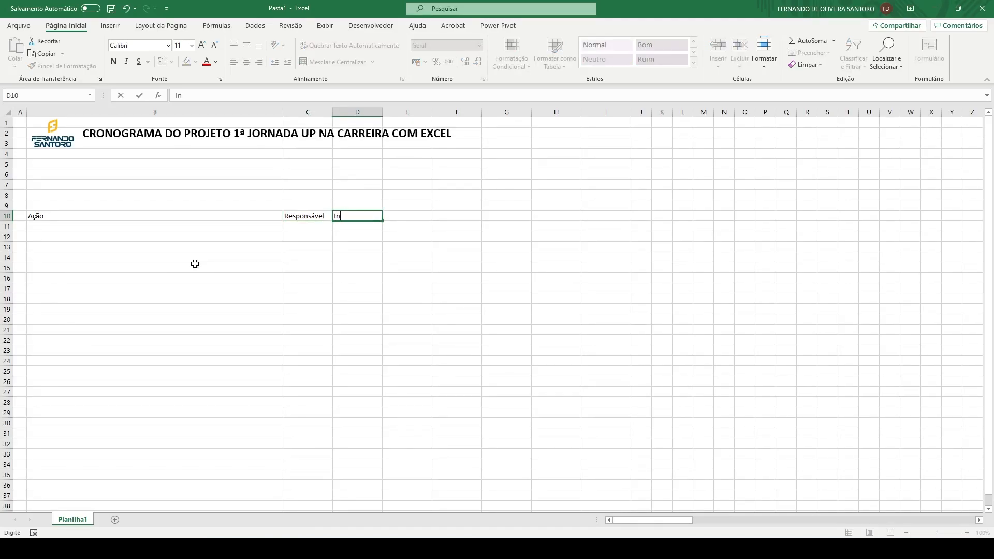
pyautogui.write('ício')
pyautogui.press('Tab')
pyautogui.write('Duração')
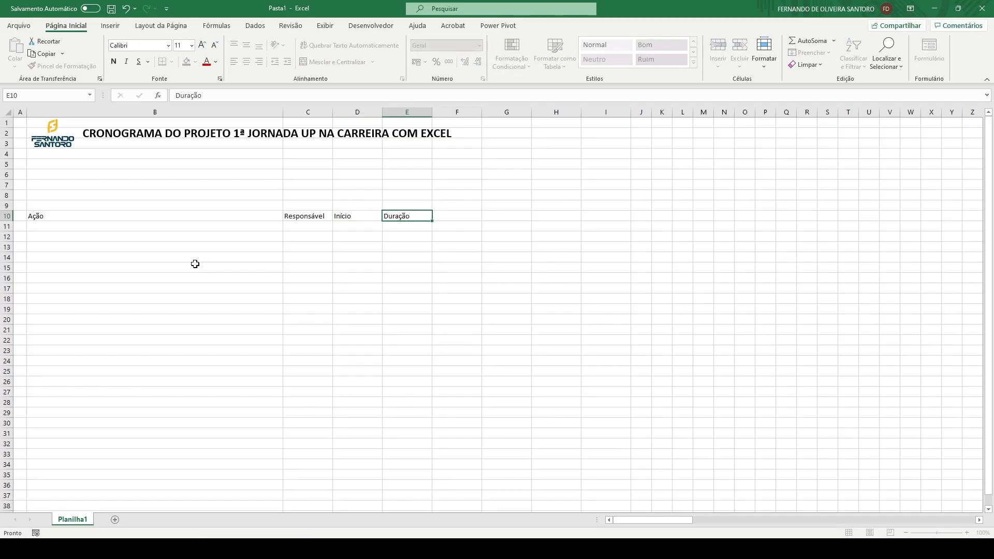
# Enter the headers Fim, Excecução, Dias and Status in cells F10 through I10
pyautogui.press('Tab')
pyautogui.write('Fim')
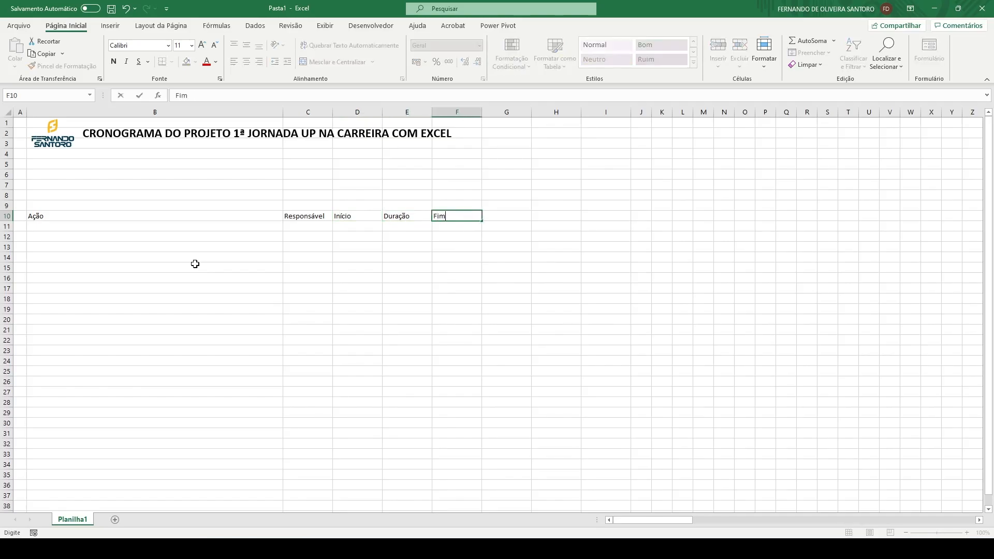
pyautogui.press('Tab')
pyautogui.write('Exc')
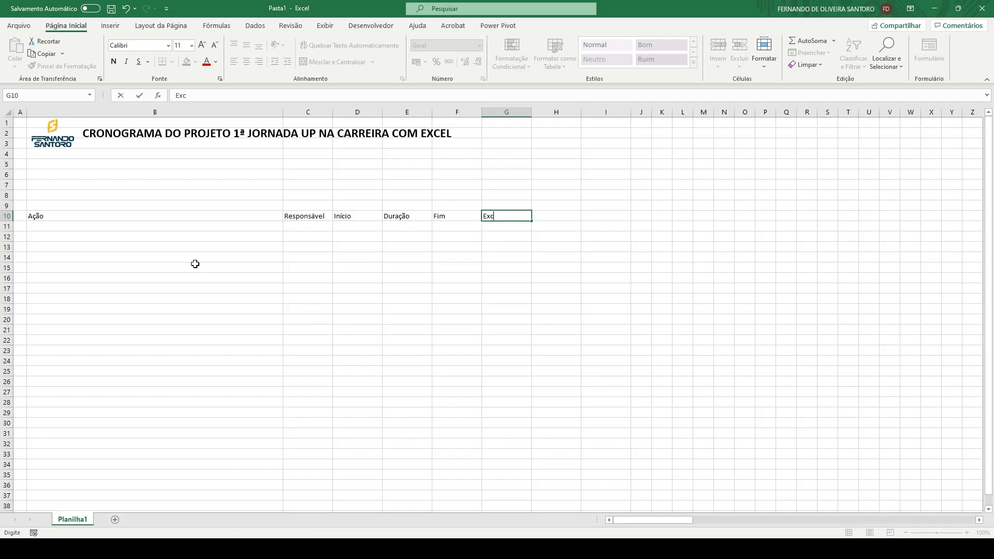
pyautogui.write('ecução')
pyautogui.press('Tab')
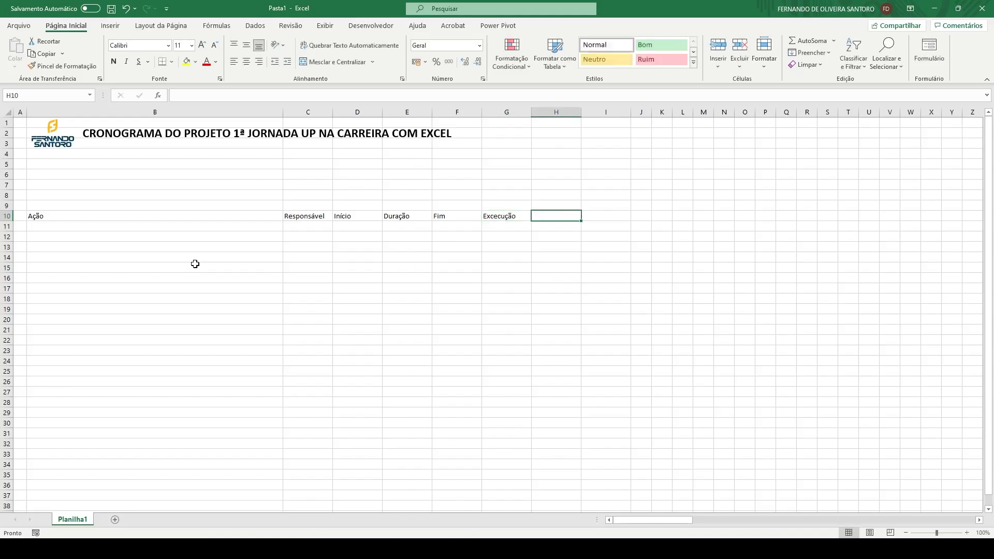
pyautogui.write('Dias')
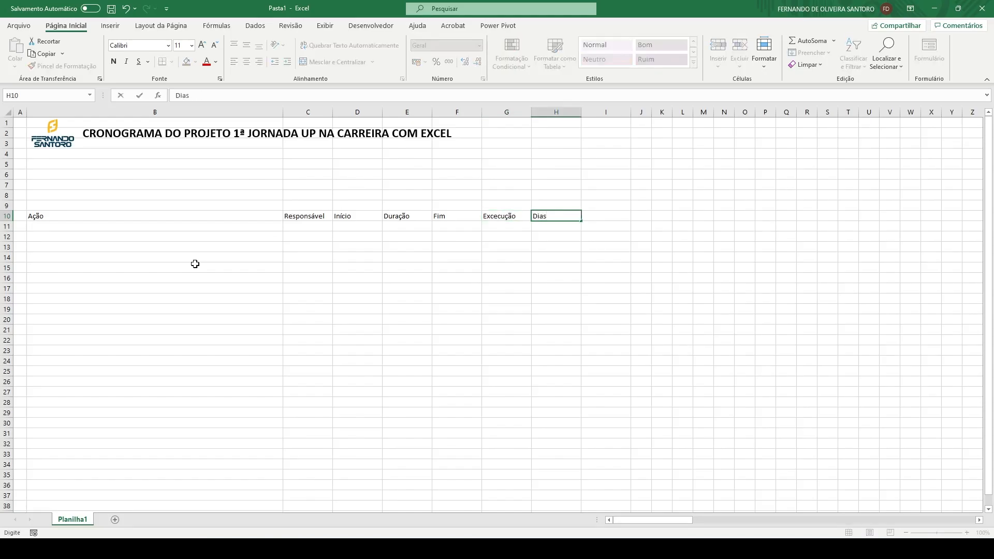
pyautogui.press('Tab')
pyautogui.write('Status')
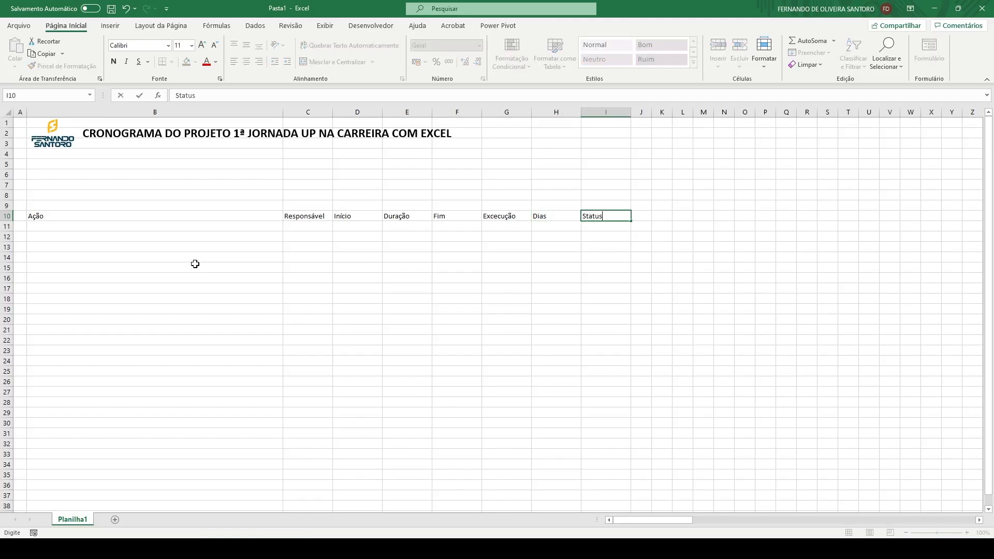
pyautogui.press('Return')
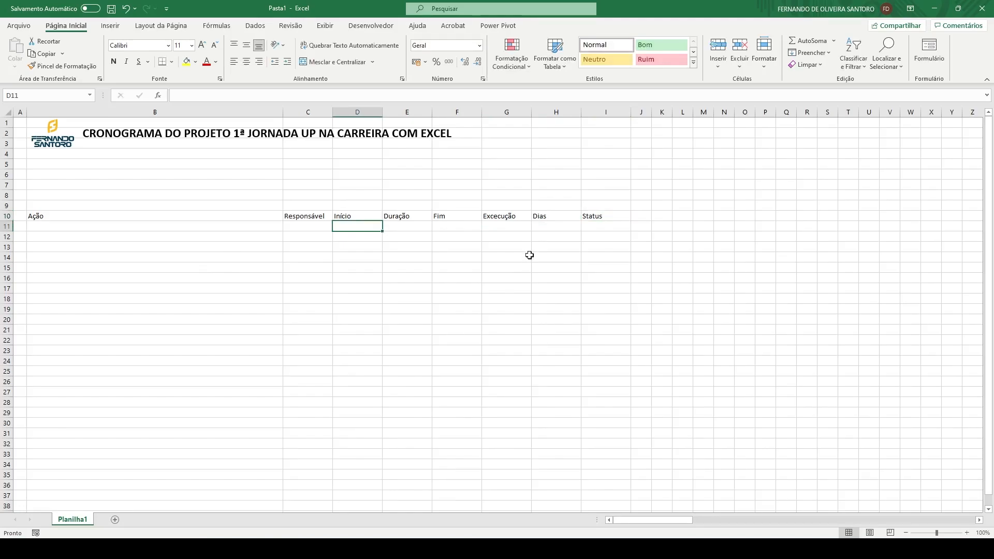
# Swap the last two headers so that H10 holds Status and I10 holds Dias
pyautogui.click(543, 216)
pyautogui.moveTo(550, 209)
pyautogui.mouseDown()
pyautogui.moveTo(601, 202)
pyautogui.moveTo(608, 210)
pyautogui.moveTo(553, 223)
pyautogui.mouseUp()
pyautogui.click(591, 217)
pyautogui.click(598, 207)
pyautogui.click(549, 226)
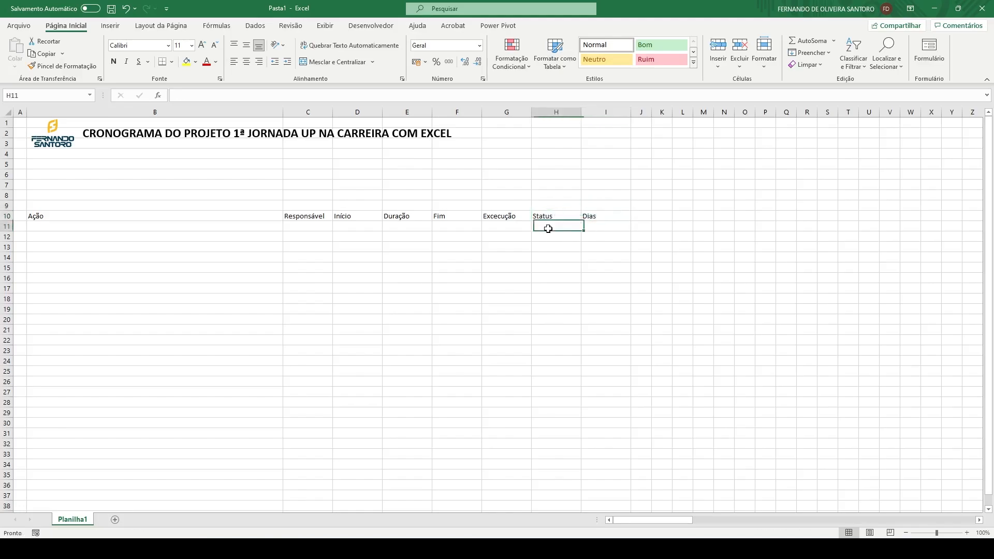
# Mark the lower end of the table area by entering x in cells B161, C161 and D161
pyautogui.click(86, 227)
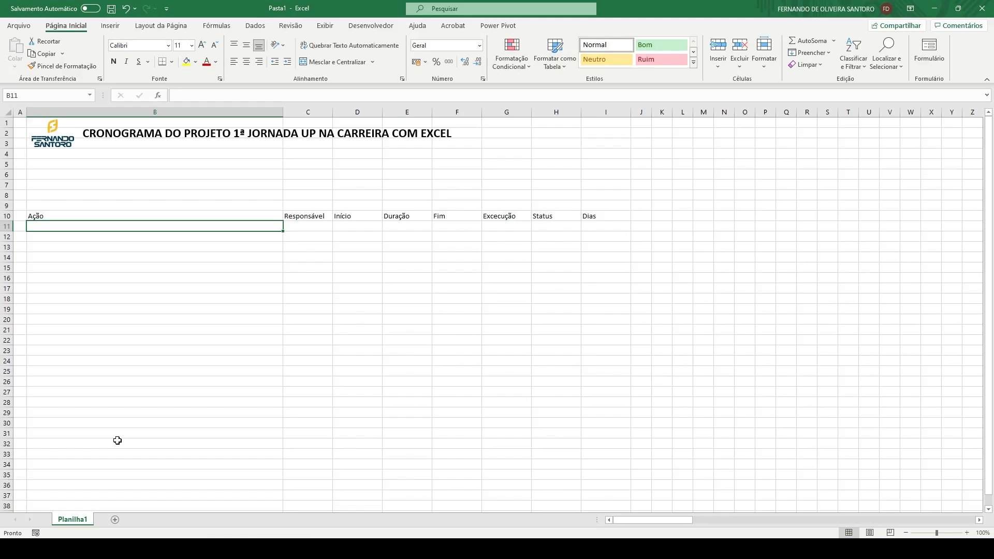
pyautogui.scroll(-20, 118, 440)
pyautogui.scroll(-8, 118, 440)
pyautogui.scroll(20, 92, 392)
pyautogui.scroll(1, 92, 391)
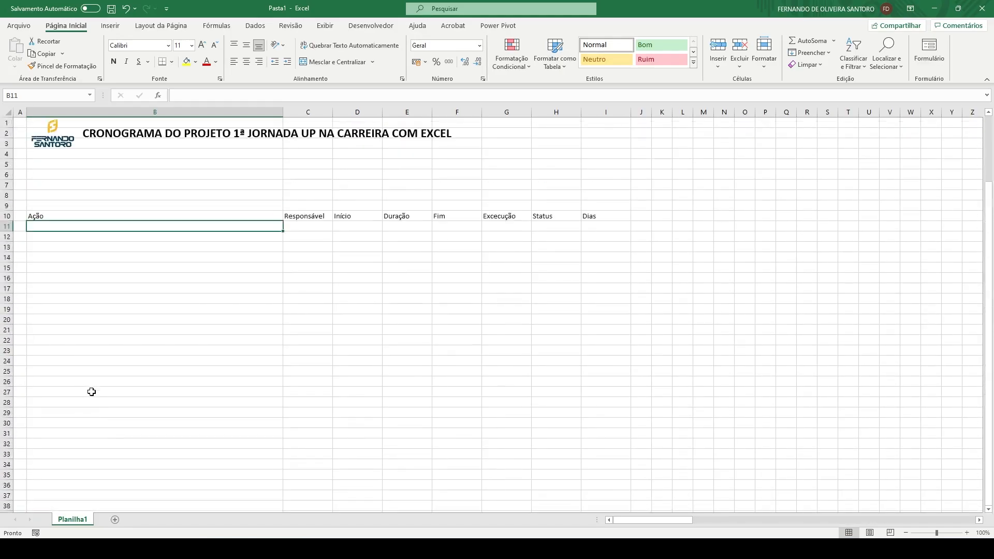
pyautogui.moveTo(122, 223); pyautogui.dragTo(159, 372)
pyautogui.click(148, 380)
pyautogui.write('x')
pyautogui.press('Tab')
pyautogui.write('x')
pyautogui.press('Tab')
pyautogui.write('x')
pyautogui.press('Tab')
pyautogui.press('Left')
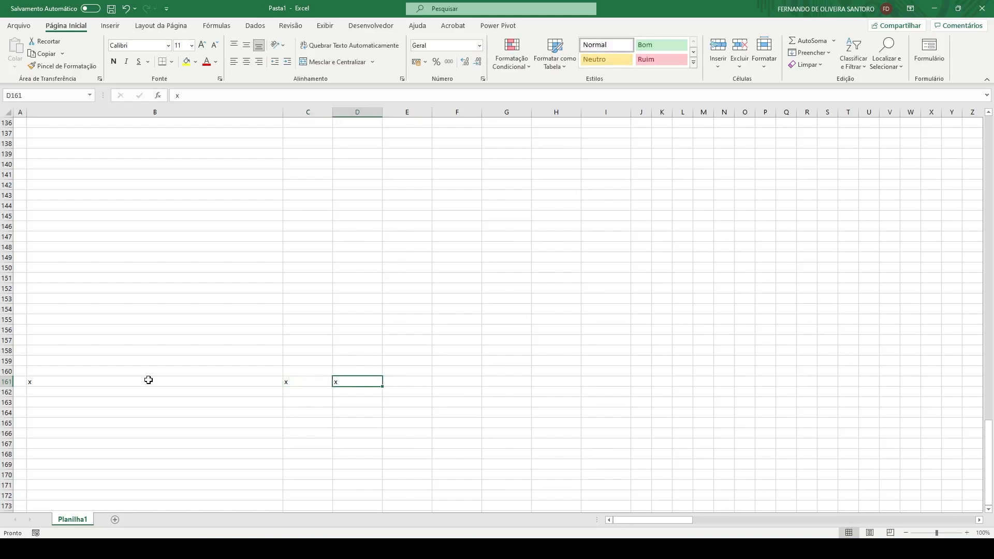
# Return from the x marks in row 161 to the table's header row and the title banner
pyautogui.press('Up')
pyautogui.press('Up')
pyautogui.press('Up')
pyautogui.press('Up')
pyautogui.press('Up')
pyautogui.press('Up')
pyautogui.press('Up')
pyautogui.press('Up')
pyautogui.press('Up')
pyautogui.press('Up')
pyautogui.press('Up')
pyautogui.press('Up')
pyautogui.press('Up')
pyautogui.press('Up')
pyautogui.press('Up')
pyautogui.press('Up')
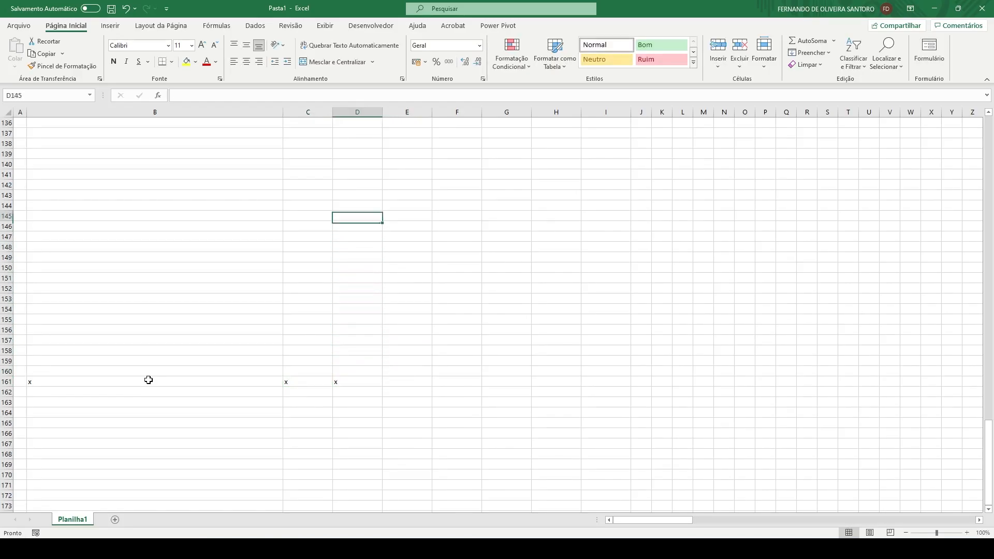
pyautogui.hotkey('ctrl', 'Up')
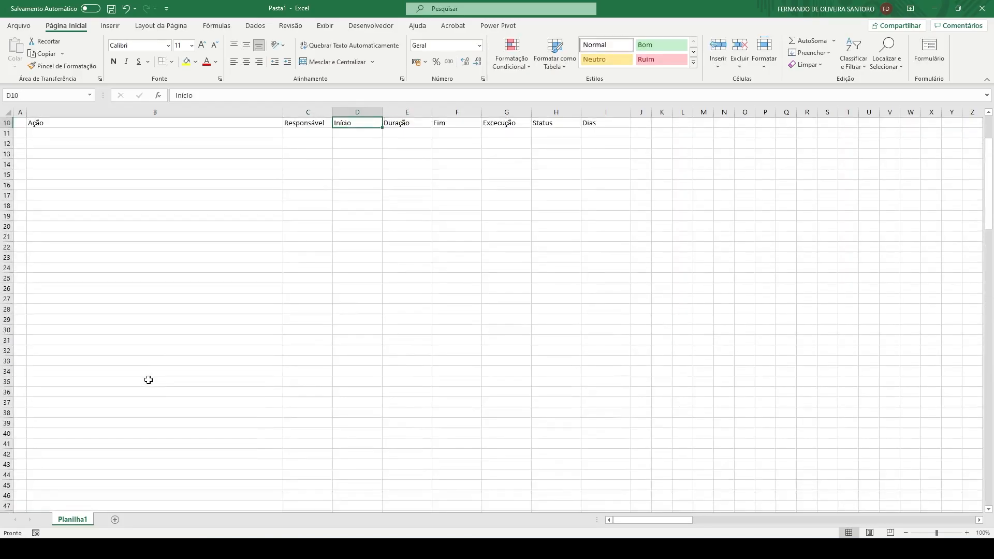
pyautogui.scroll(3, 149, 380)
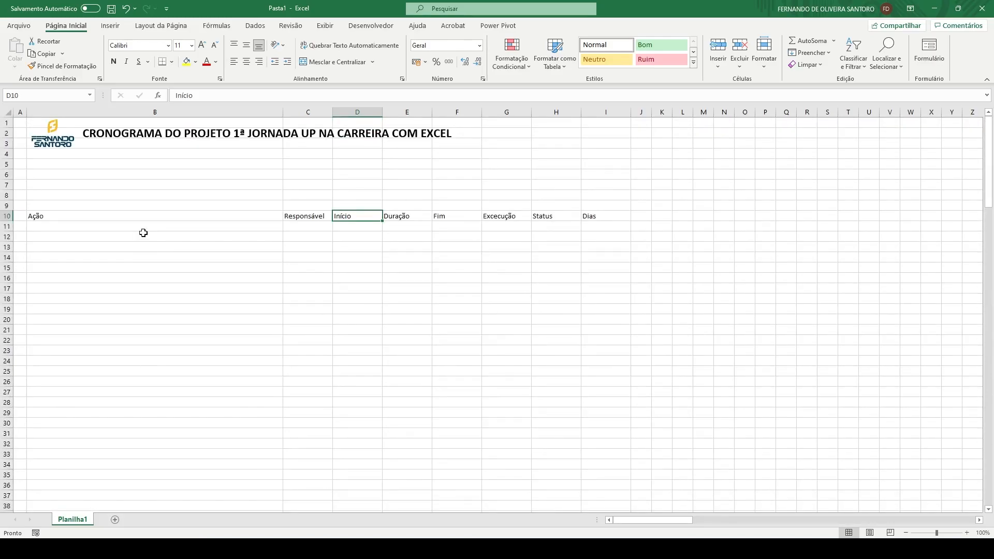
# Format the header cells B10 to I10 with a dark green fill and white, left-aligned text
pyautogui.moveTo(143, 215); pyautogui.dragTo(604, 215)
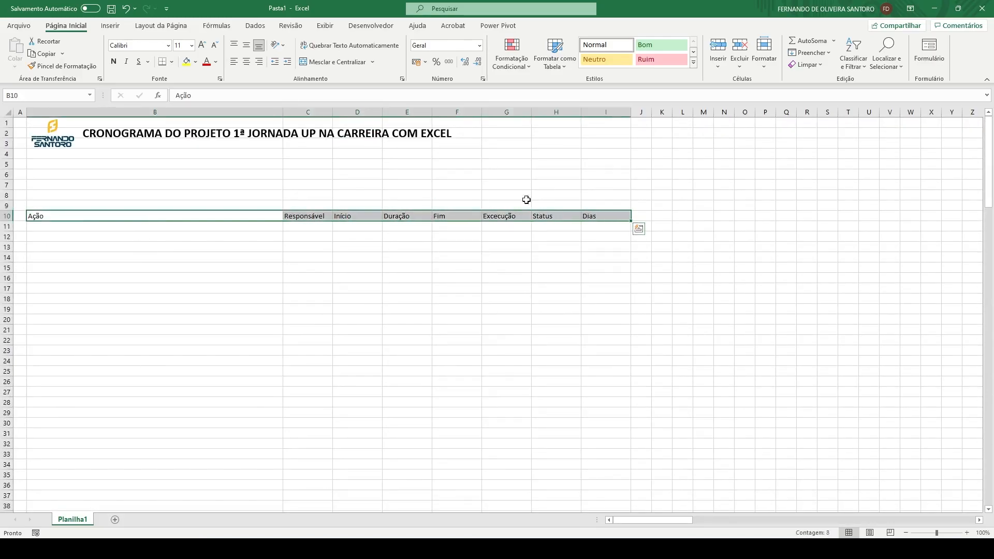
pyautogui.click(196, 62)
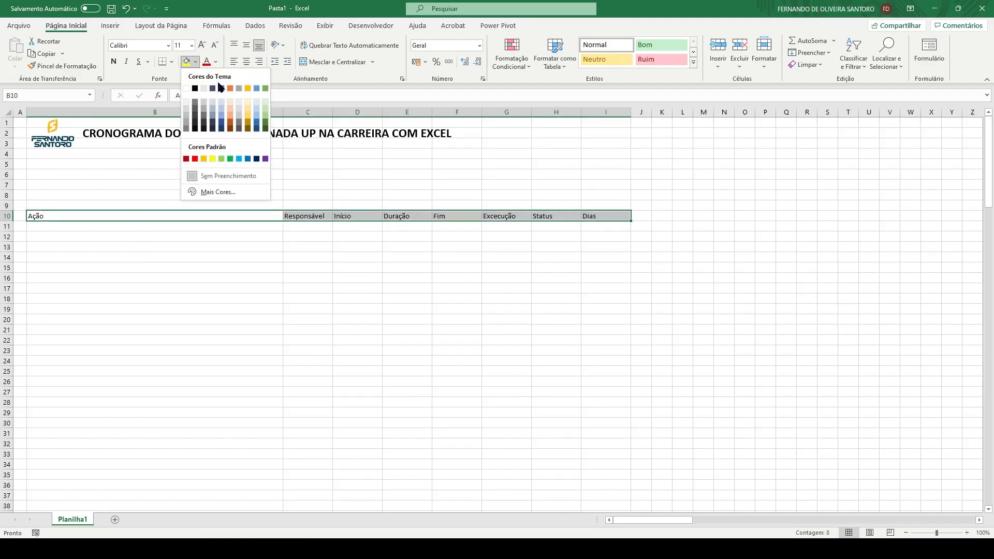
pyautogui.click(266, 124)
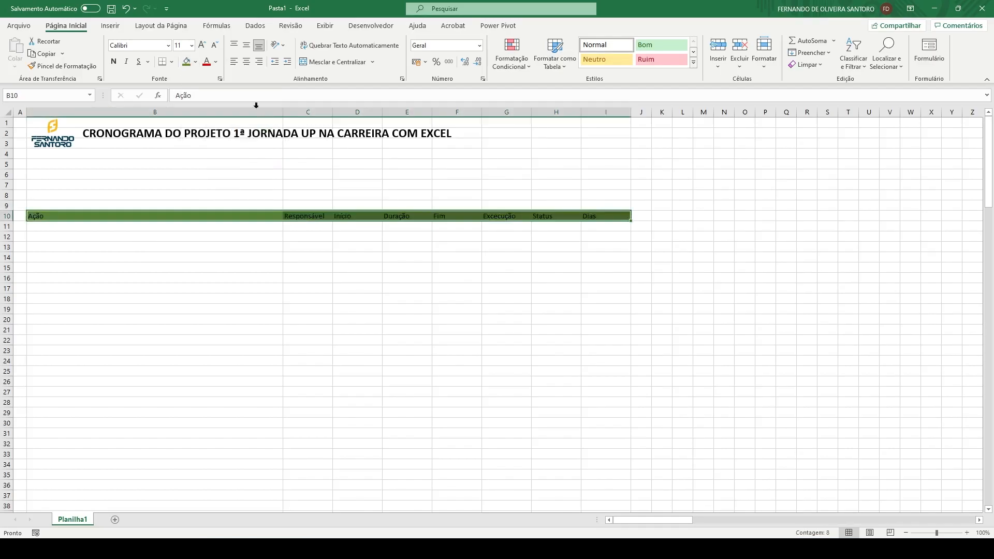
pyautogui.click(216, 63)
pyautogui.click(206, 105)
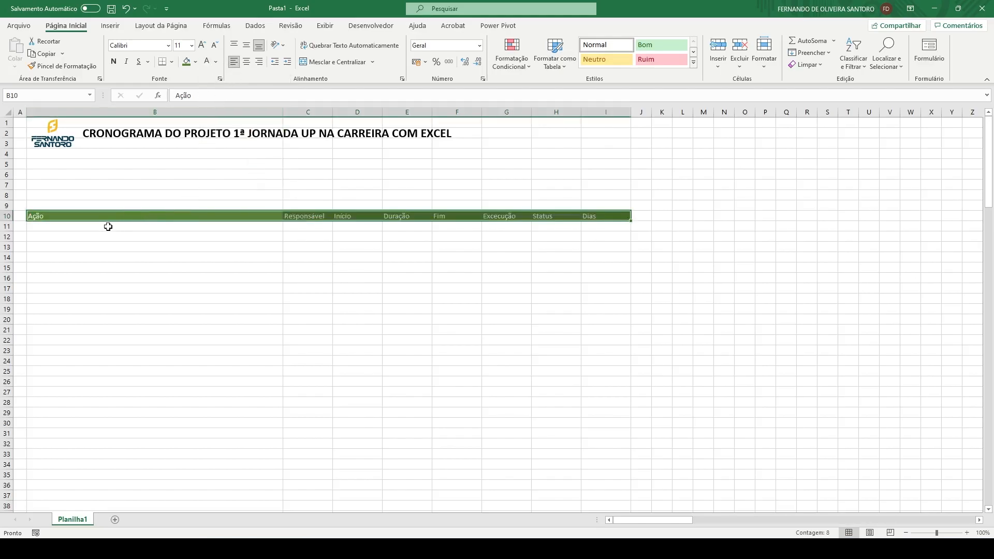
# Left-align all cells of the table area from B11 to GG161
pyautogui.click(200, 230)
pyautogui.moveTo(200, 231); pyautogui.dragTo(867, 441)
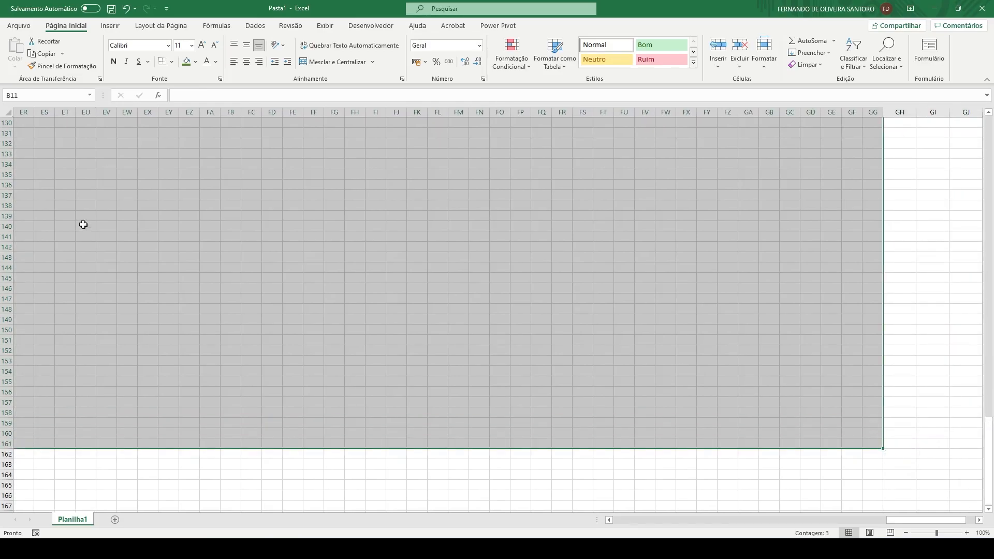
pyautogui.click(234, 61)
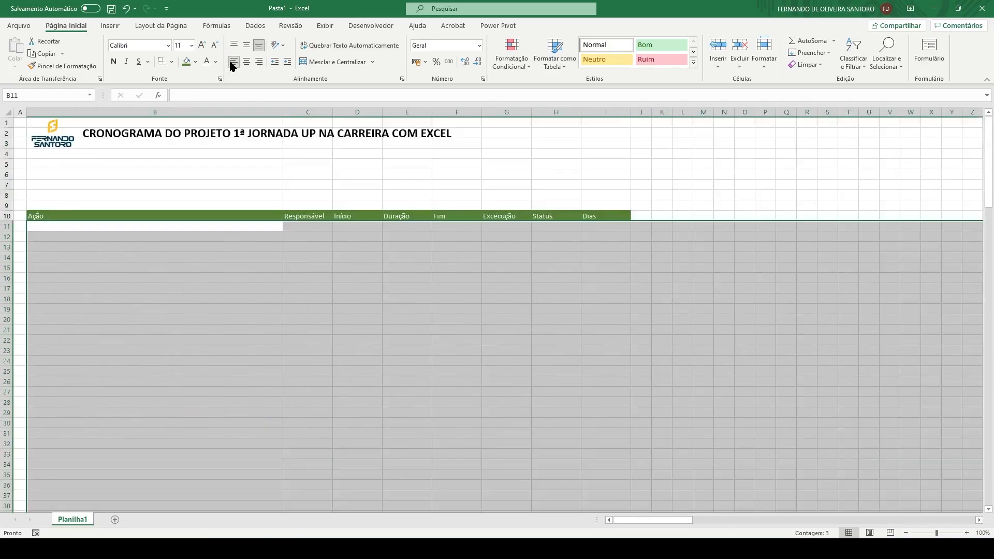
pyautogui.click(151, 258)
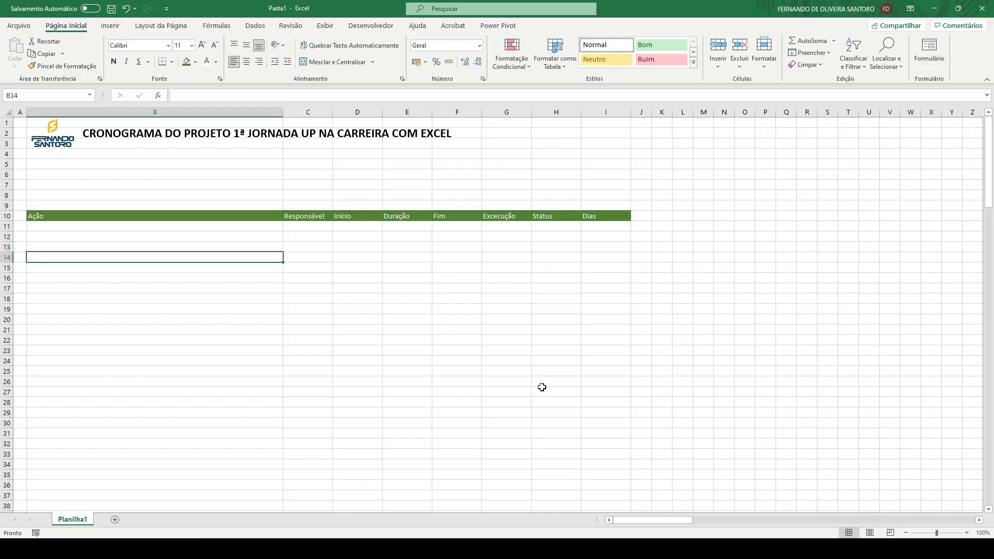
pyautogui.click(102, 227)
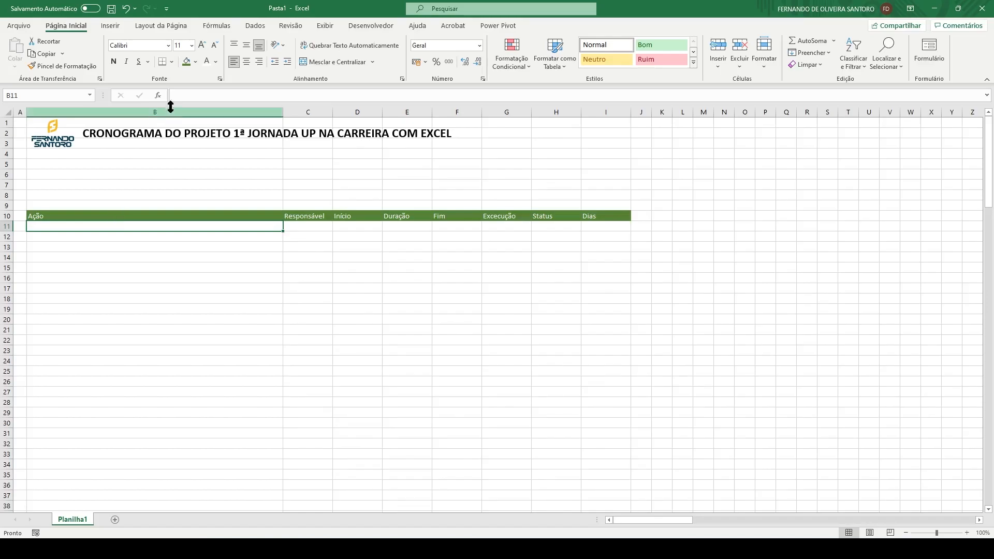
pyautogui.click(196, 62)
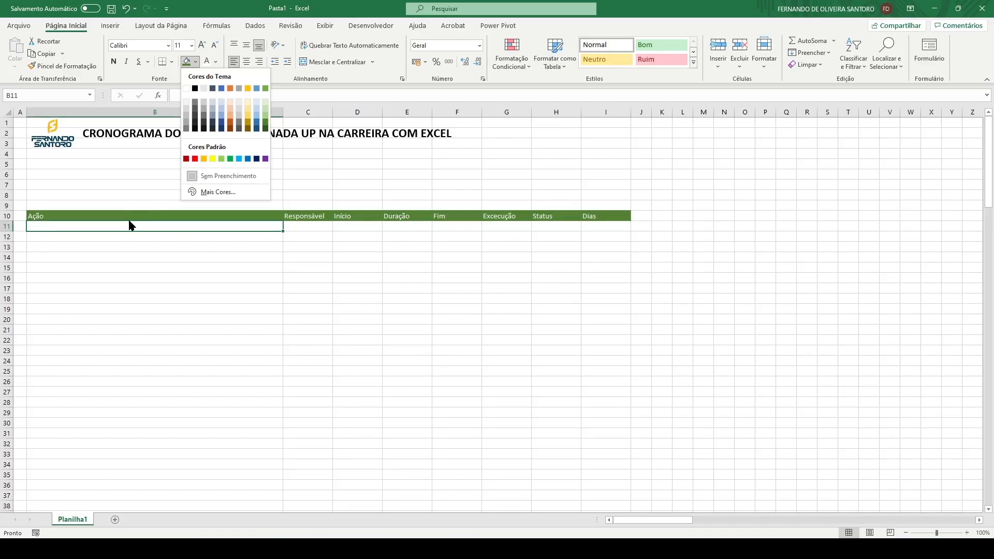
pyautogui.click(79, 215)
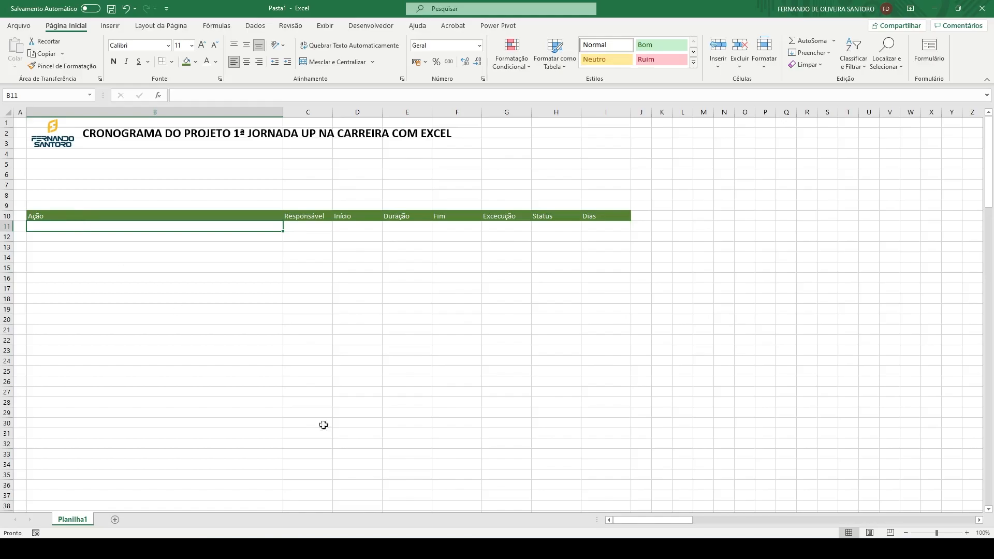
# Delete the extra copy of the logo picture beside the x marks at column GH
pyautogui.moveTo(636, 520); pyautogui.dragTo(934, 527)
pyautogui.click(865, 182)
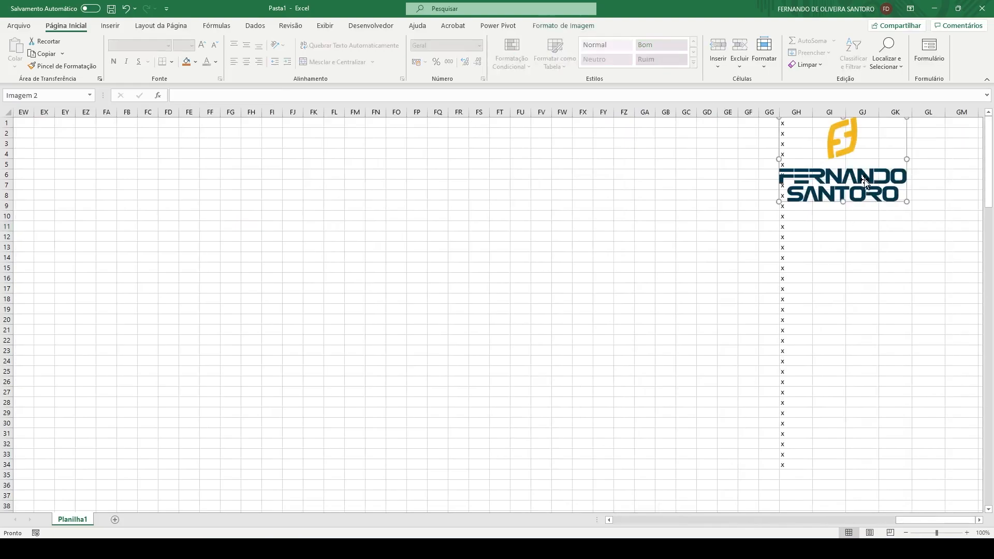
pyautogui.press('Delete')
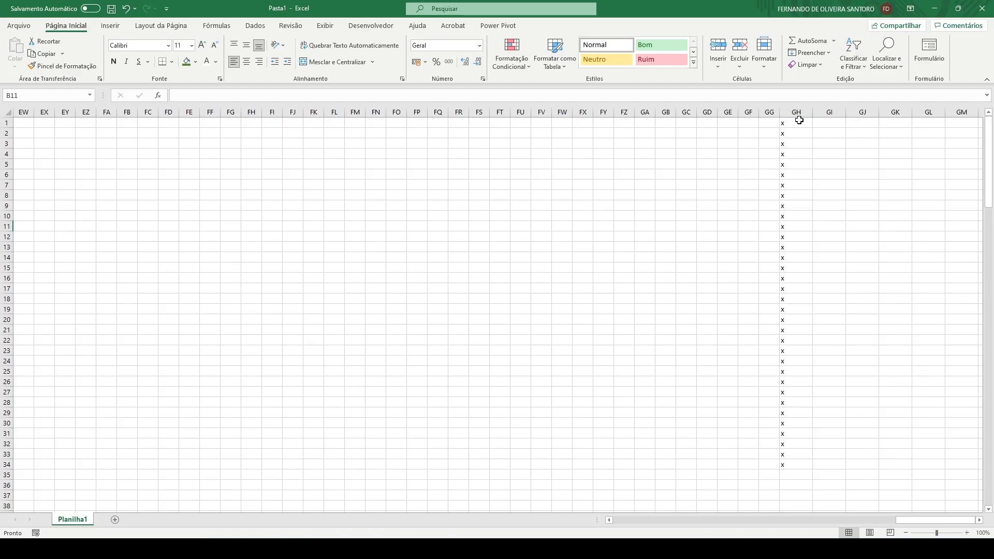
# Select the range B11:GH1000 by its cell reference and check how far it extends across the columns
pyautogui.hscroll(-4, 629, 520)
pyautogui.click(630, 520)
pyautogui.click(630, 520)
pyautogui.moveTo(989, 203); pyautogui.dragTo(987, 500)
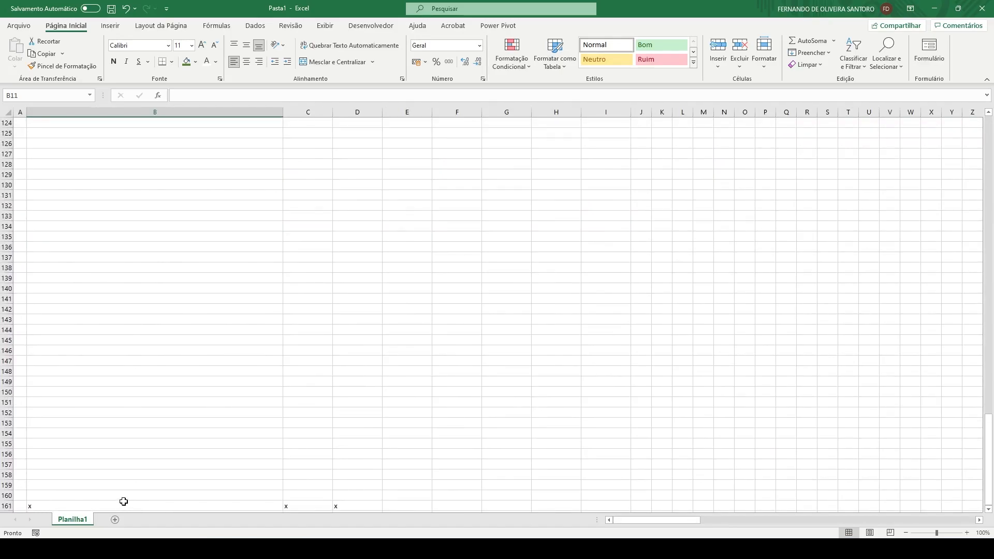
pyautogui.moveTo(989, 456); pyautogui.dragTo(993, 64)
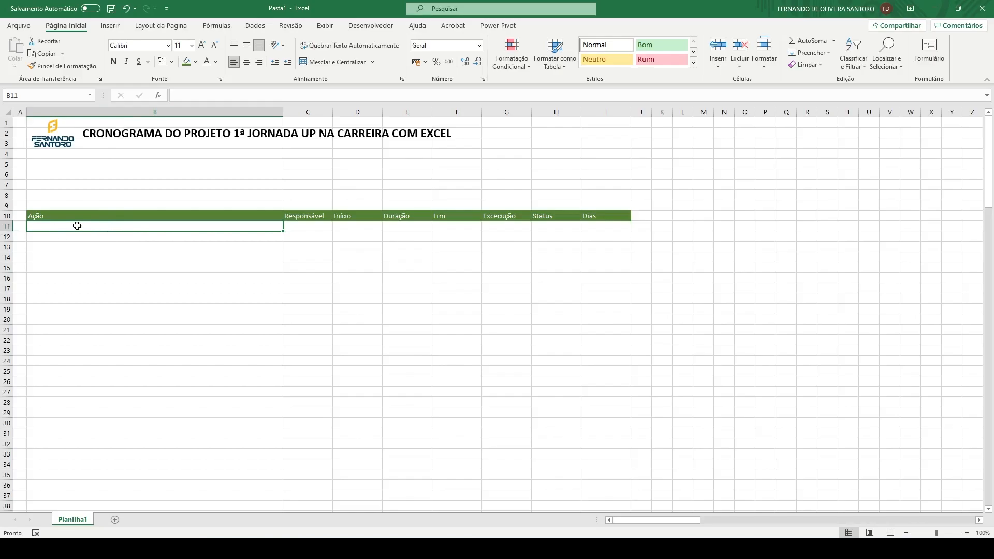
pyautogui.click(27, 92)
pyautogui.write('B11')
pyautogui.write(':GH')
pyautogui.write('1000')
pyautogui.press('Return')
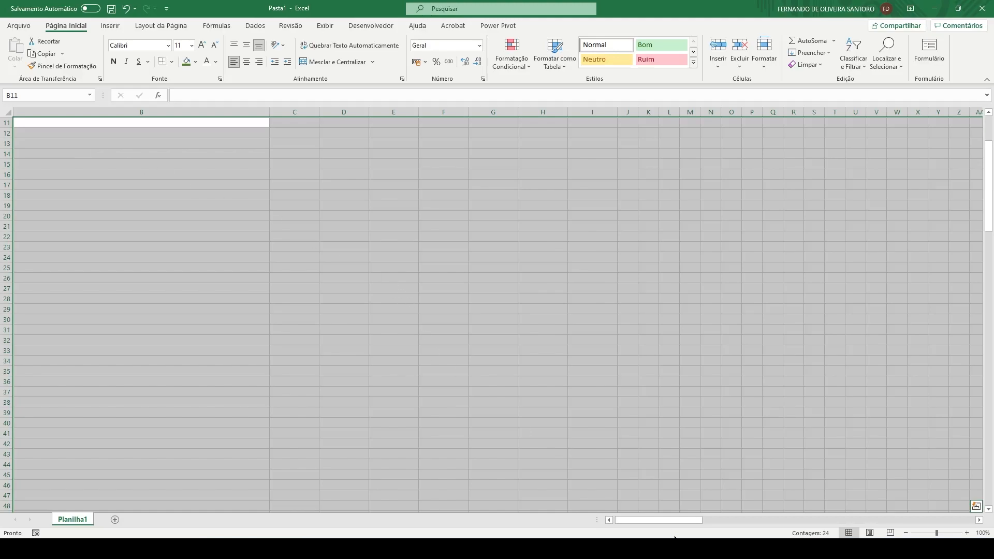
pyautogui.moveTo(662, 519); pyautogui.dragTo(977, 525)
pyautogui.click(978, 522)
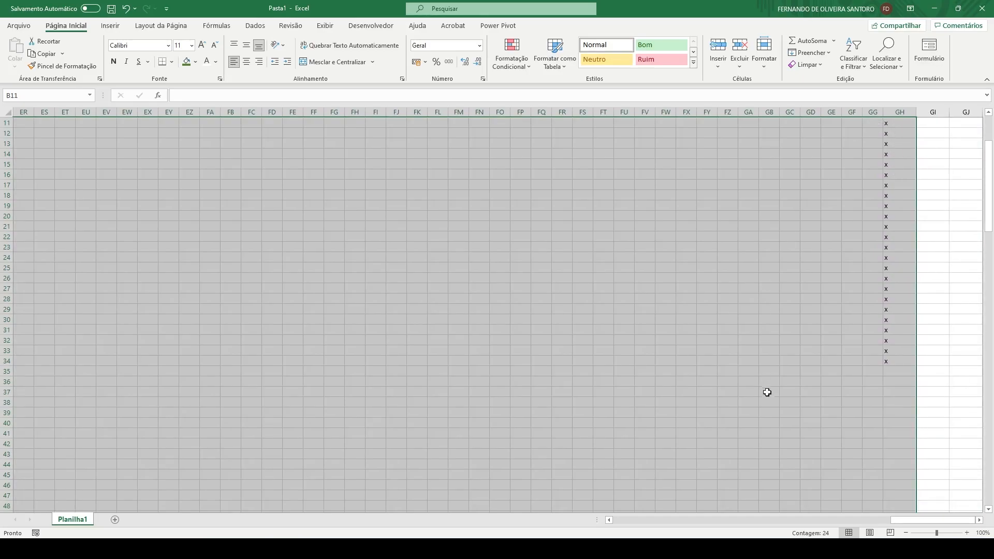
pyautogui.moveTo(899, 520); pyautogui.dragTo(585, 510)
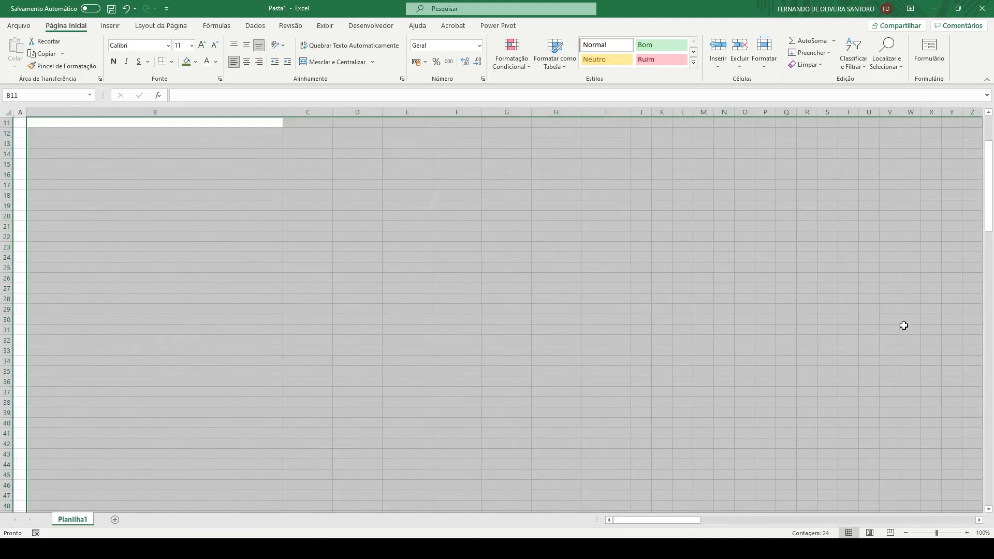
pyautogui.moveTo(990, 222); pyautogui.dragTo(986, 136)
# Reselect the table area by reference, starting at B11 and leaving out the x marker cells
pyautogui.click(28, 94)
pyautogui.write('b')
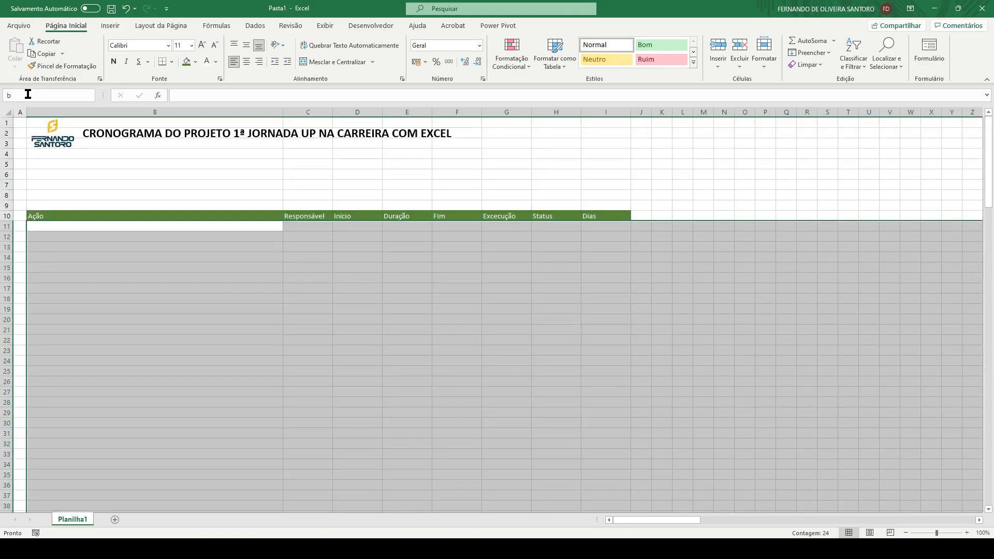
pyautogui.write('11:g1')
pyautogui.write('100')
pyautogui.press('Return')
pyautogui.scroll(3, 110, 204)
pyautogui.scroll(1, 111, 204)
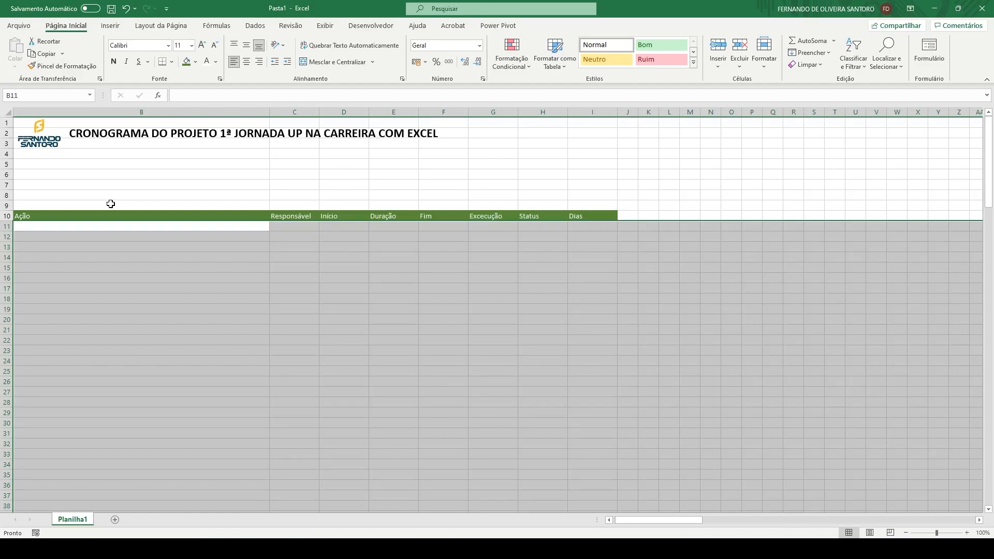
# Start a formula-based conditional formatting rule for the selected table area with the formula =esquerda($B11;4)="Ação"
pyautogui.click(515, 71)
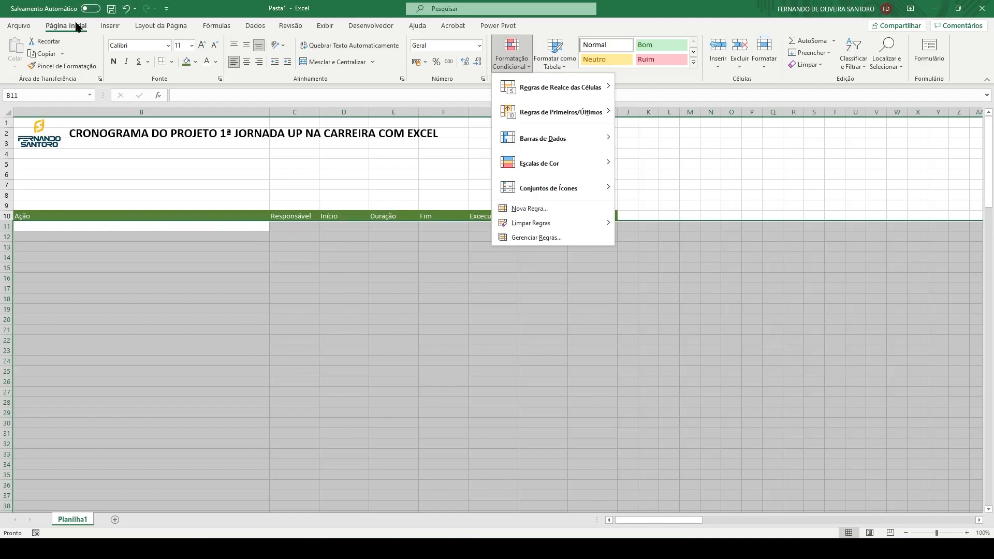
pyautogui.click(536, 209)
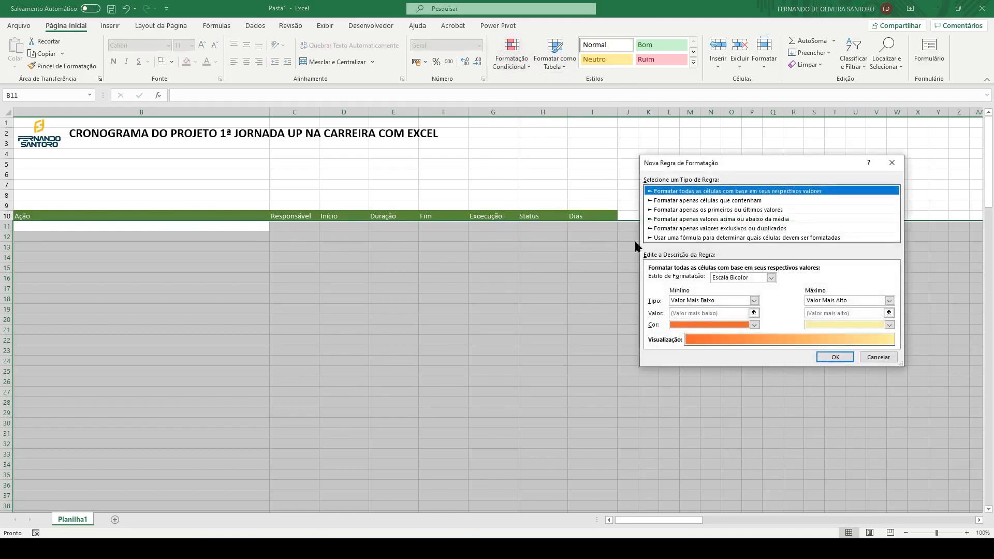
pyautogui.click(662, 239)
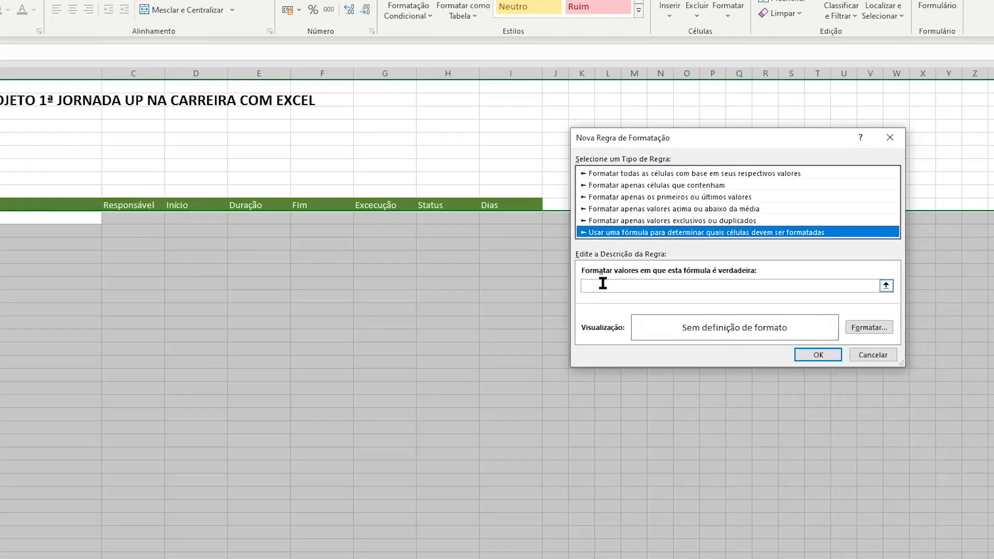
pyautogui.click(664, 279)
pyautogui.write('=esquer')
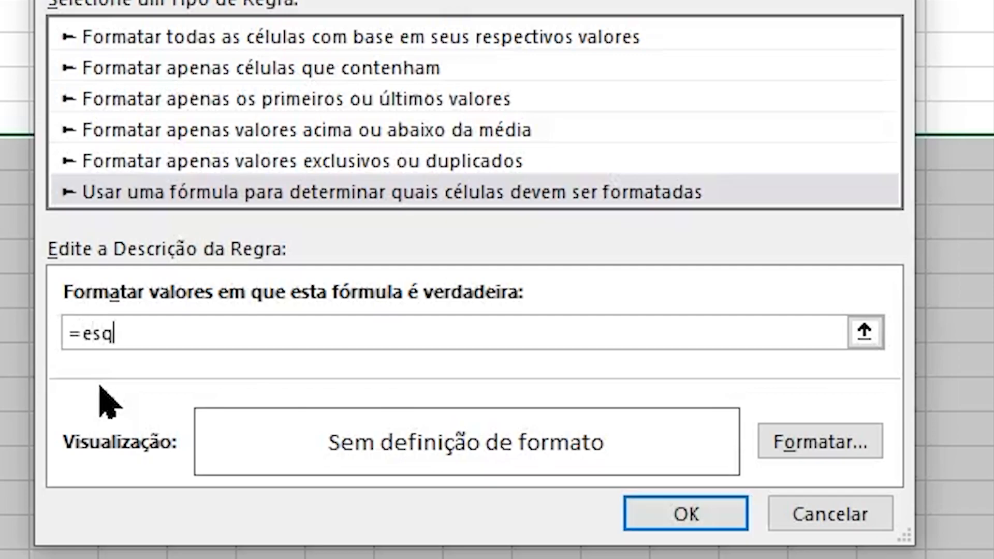
pyautogui.write('da(')
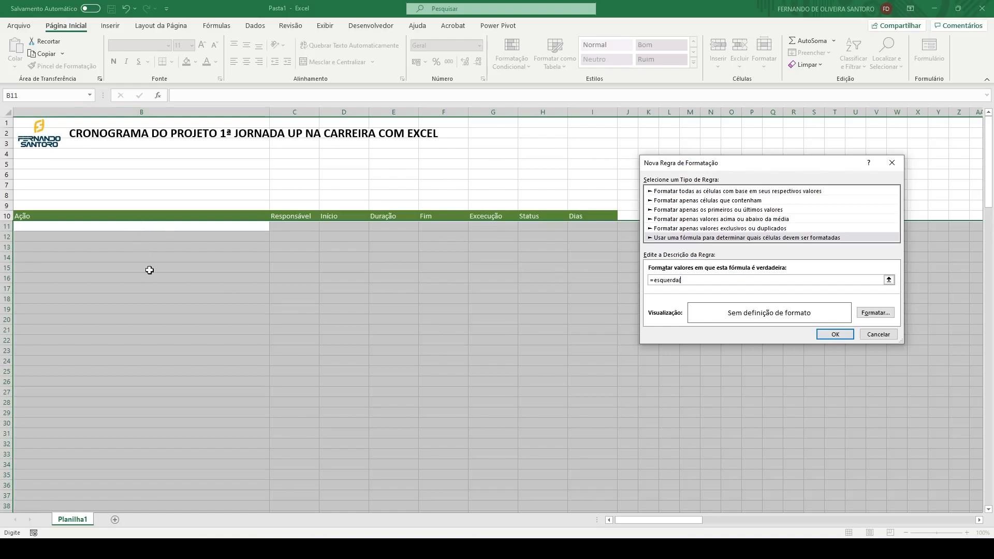
pyautogui.write('11')
pyautogui.press('F4')
pyautogui.press('F4')
pyautogui.write('4')
pyautogui.write(')="Ação"')
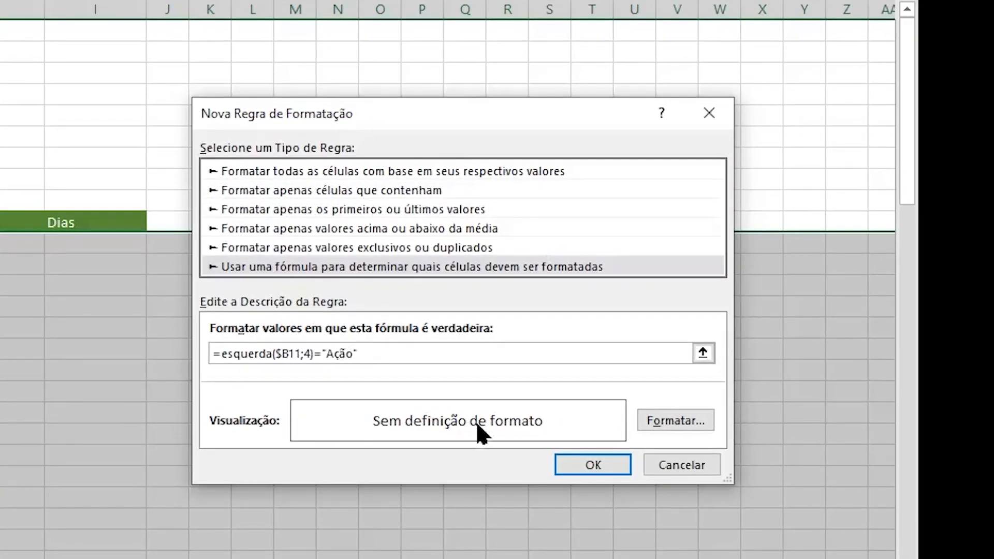
# Give the rule a dark green fill with white font and apply it to the selected range
pyautogui.click(654, 419)
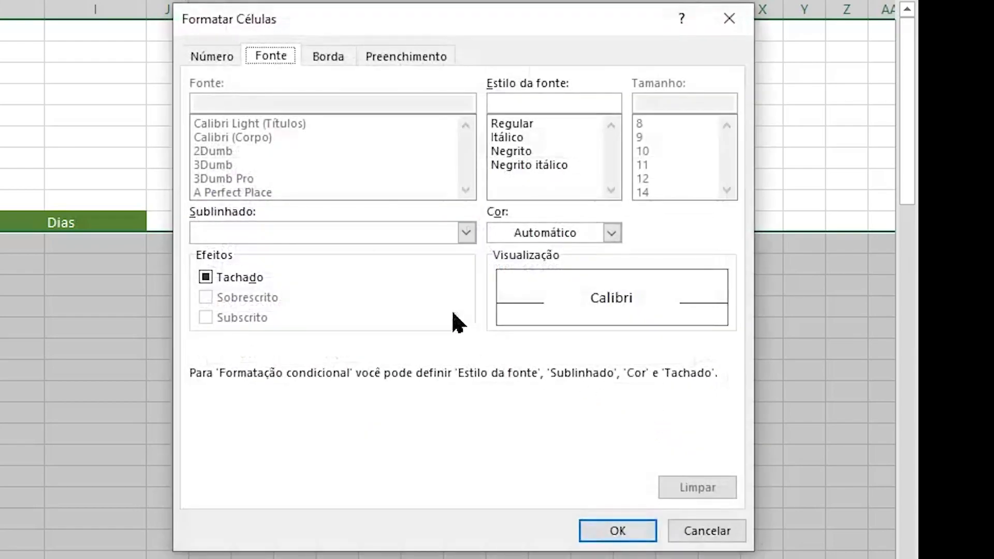
pyautogui.click(370, 56)
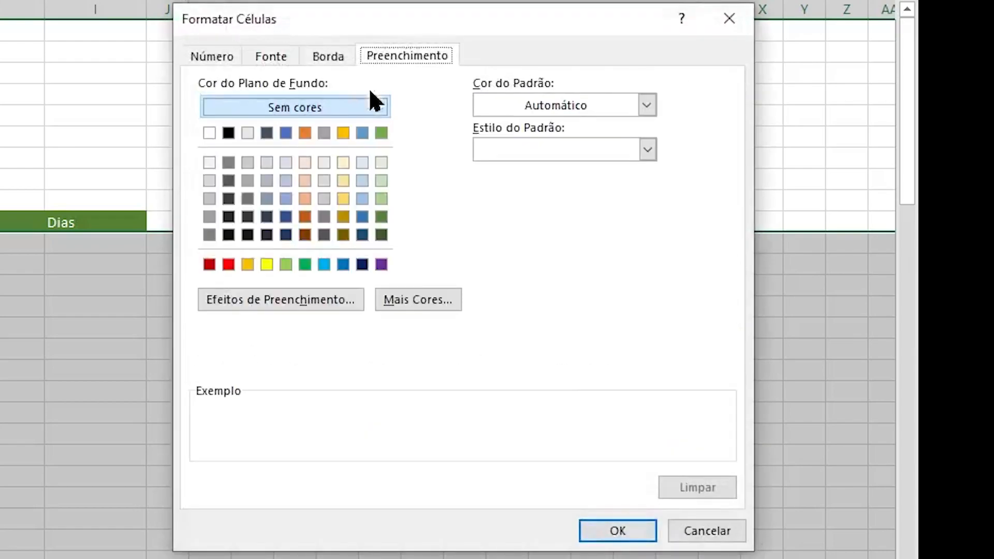
pyautogui.click(377, 217)
pyautogui.click(264, 56)
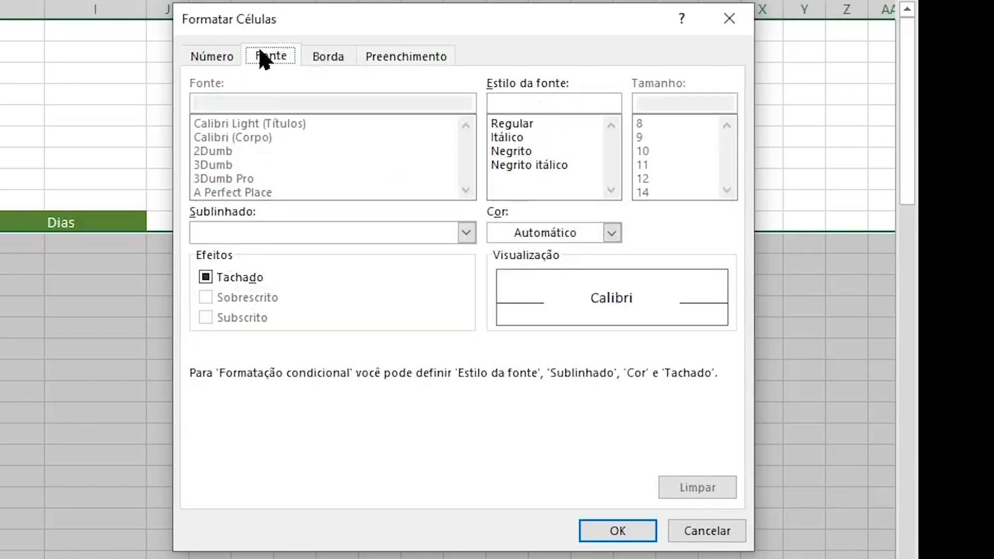
pyautogui.click(515, 228)
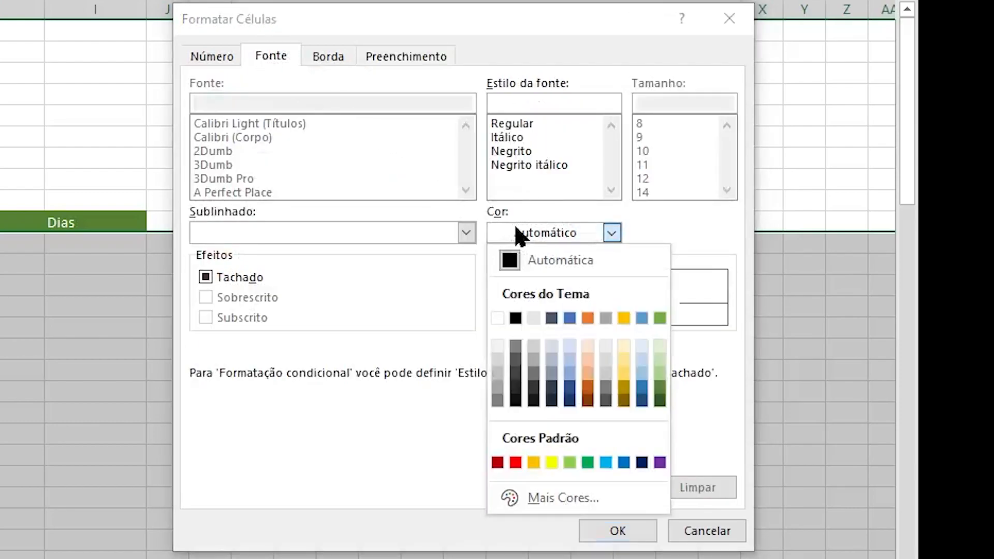
pyautogui.click(498, 312)
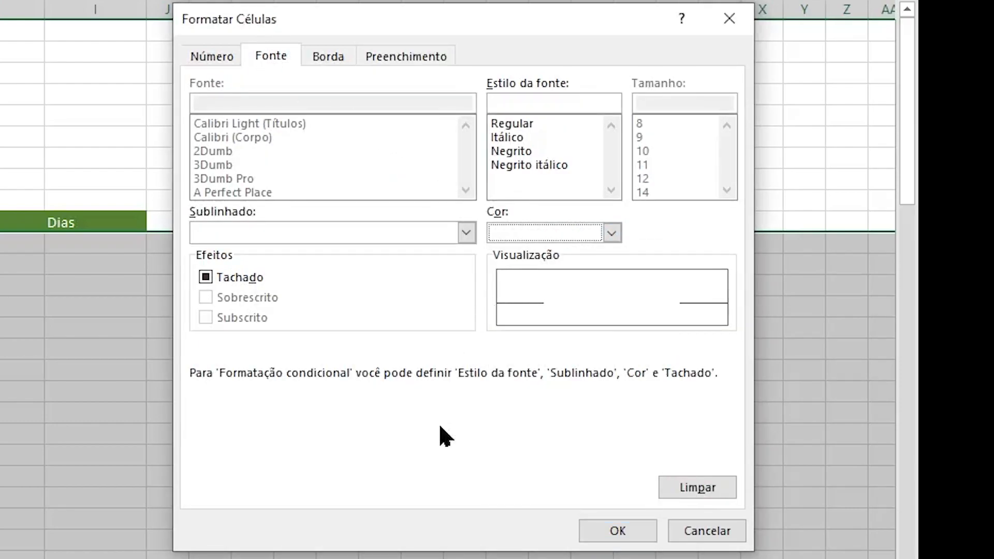
pyautogui.click(611, 529)
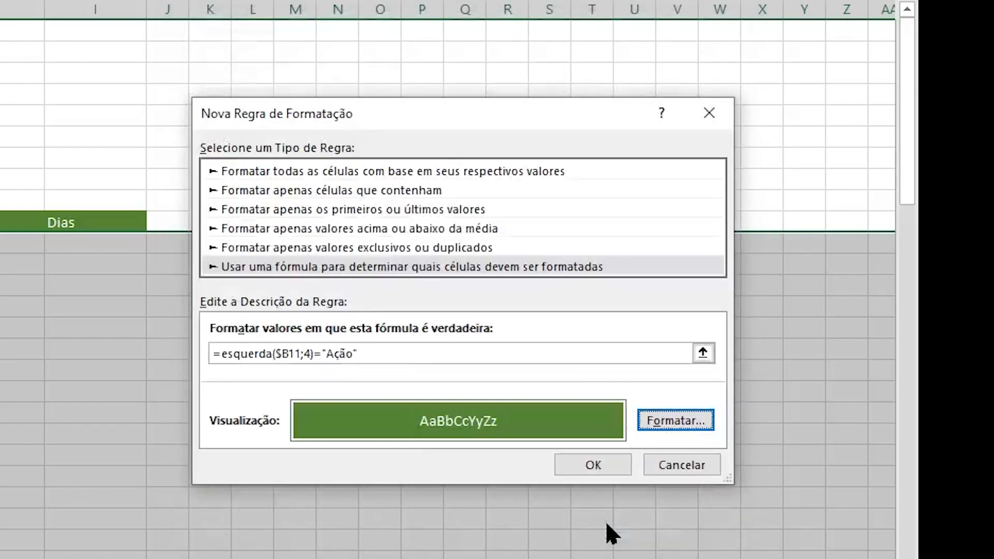
pyautogui.click(603, 466)
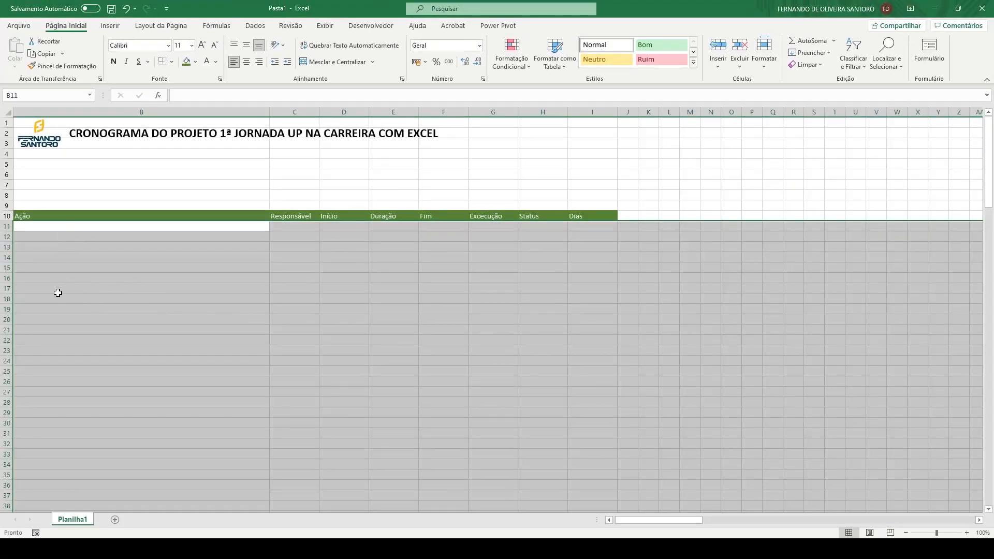
pyautogui.click(58, 290)
pyautogui.write('Alç')
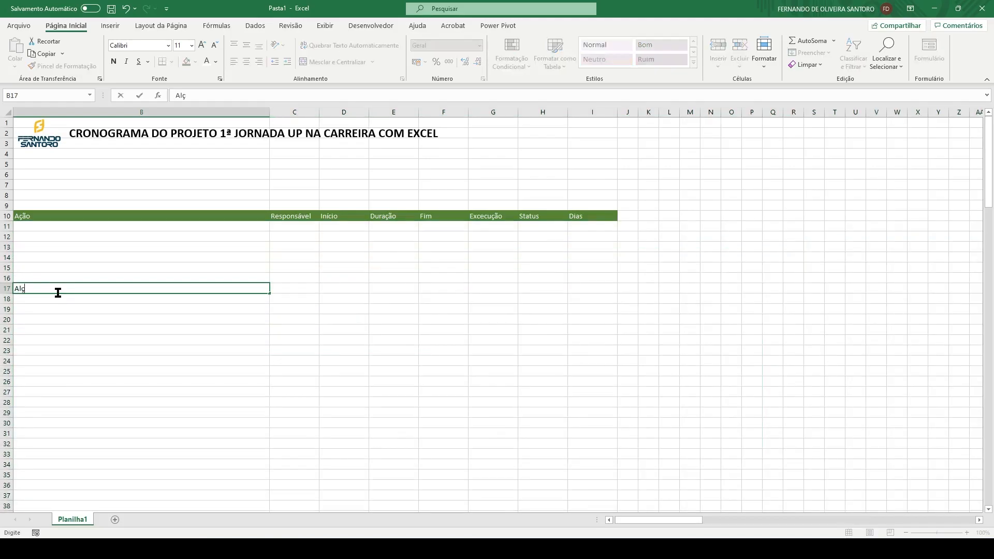
pyautogui.press('Escape')
# Extend the header text in cell B10 to "Ação - Divulgação nas Redes Sociais"
pyautogui.press('Up')
pyautogui.press('Up')
pyautogui.press('Up')
pyautogui.press('Up')
pyautogui.press('Up')
pyautogui.press('Up')
pyautogui.press('Up')
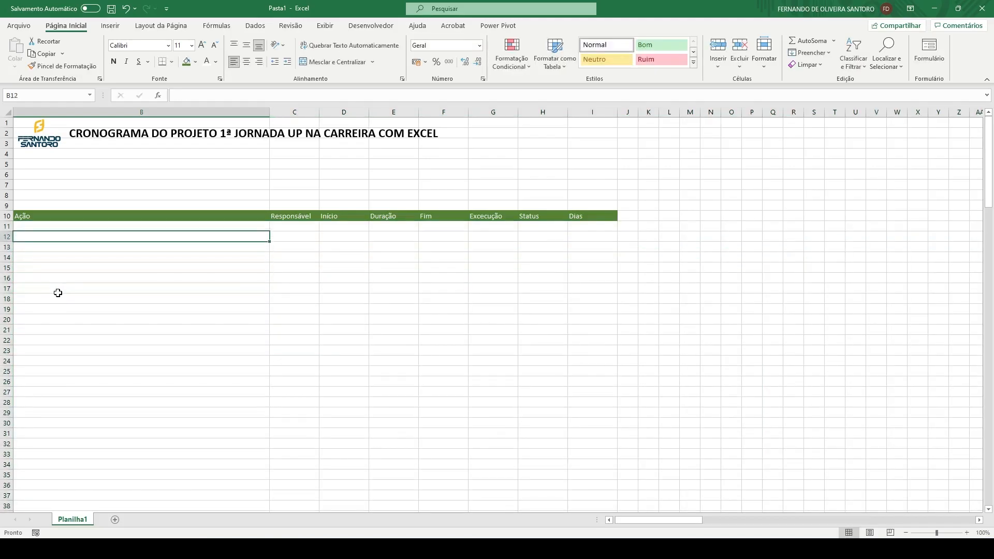
pyautogui.press('F2')
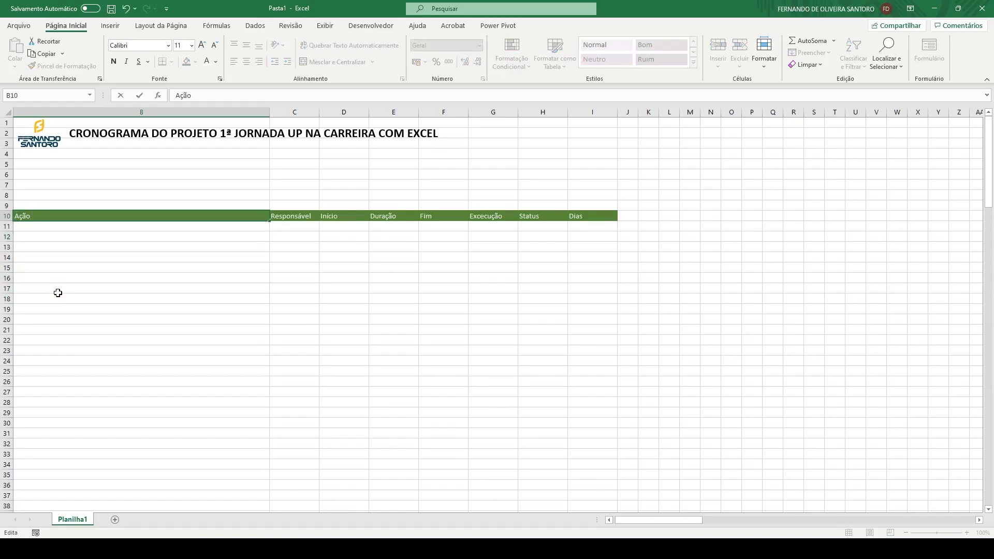
pyautogui.write('- Divulgação nas Redes Sociais')
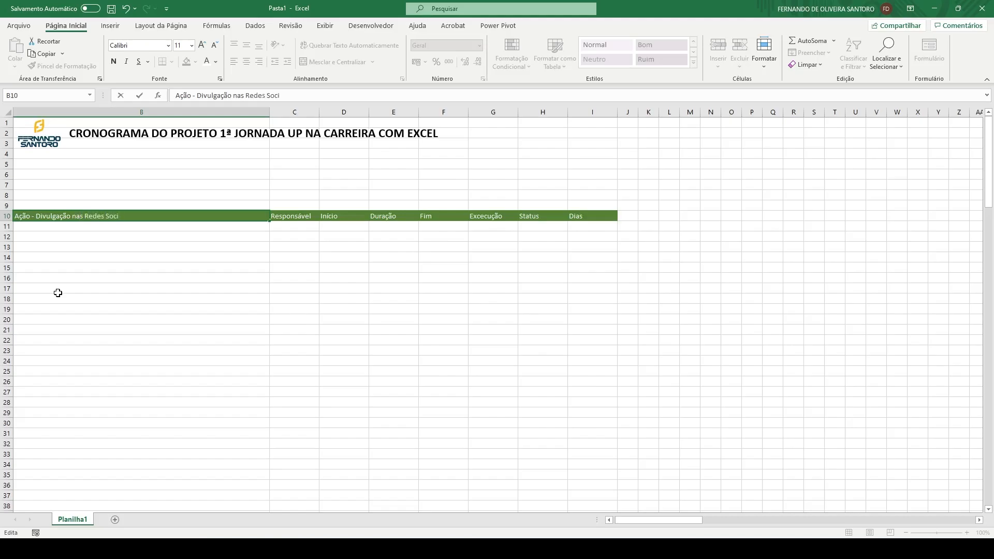
pyautogui.press('Return')
pyautogui.press('Down')
pyautogui.press('Down')
pyautogui.press('Down')
pyautogui.press('Down')
pyautogui.press('Up')
pyautogui.press('Up')
pyautogui.press('Up')
pyautogui.press('Up')
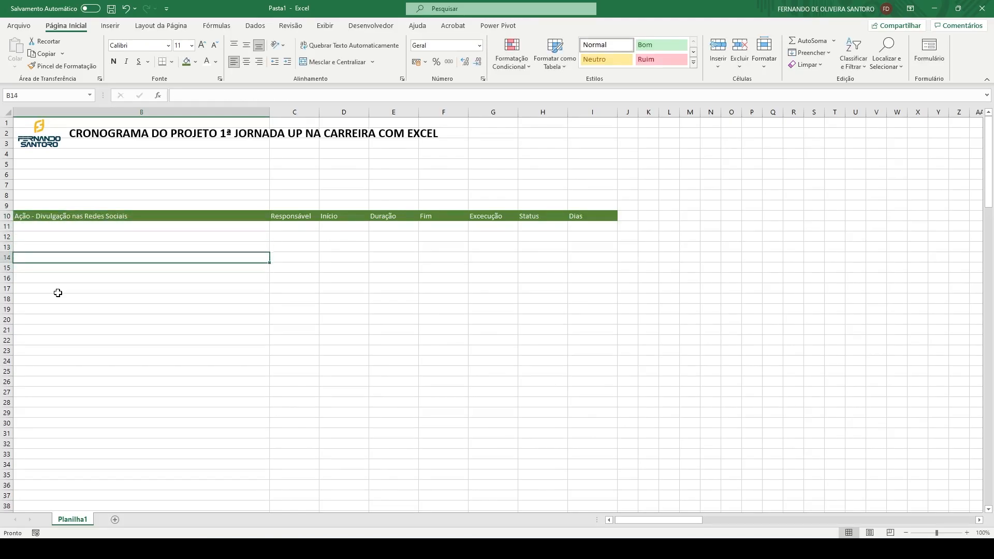
pyautogui.press('Down')
pyautogui.press('Down')
pyautogui.press('Down')
pyautogui.press('Down')
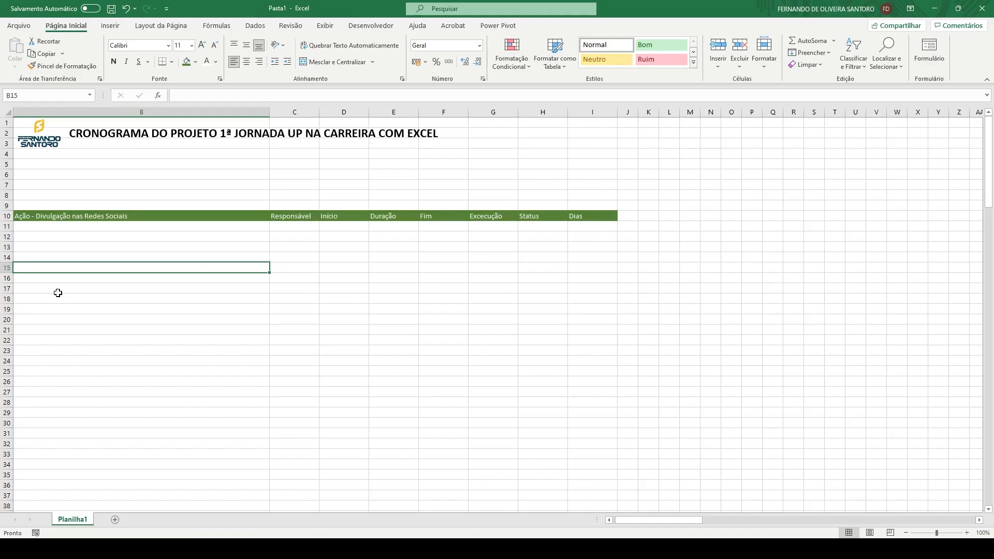
pyautogui.press('Up')
pyautogui.press('Up')
pyautogui.press('Up')
pyautogui.press('Up')
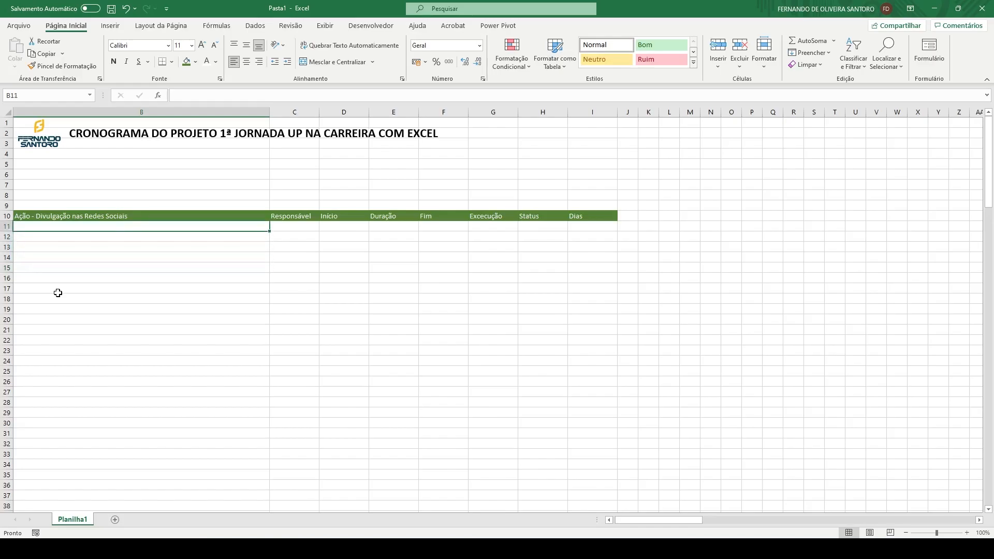
# Enter "Fazer posts convidando para o Evento" in cell B11 as the first task
pyautogui.write('Faze')
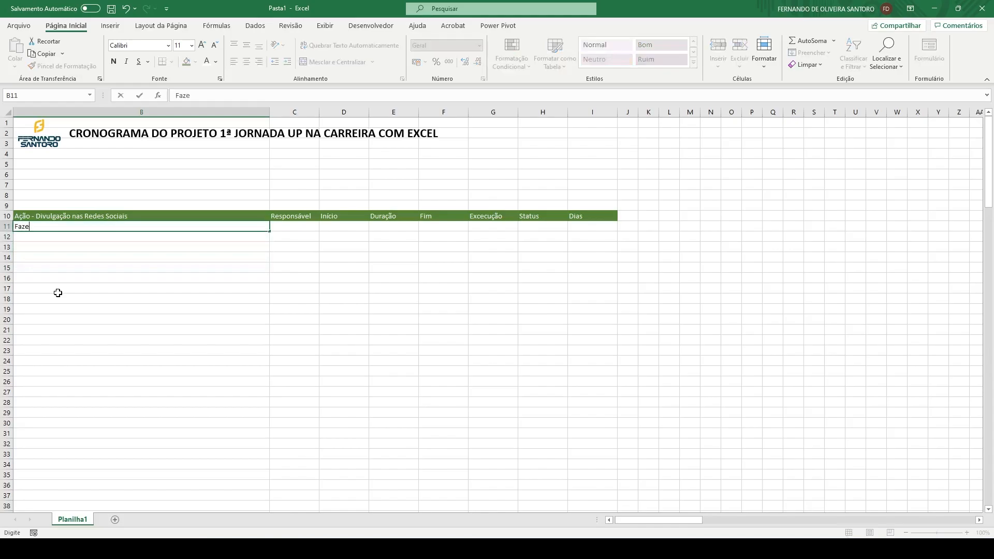
pyautogui.write('r posts convidando para ')
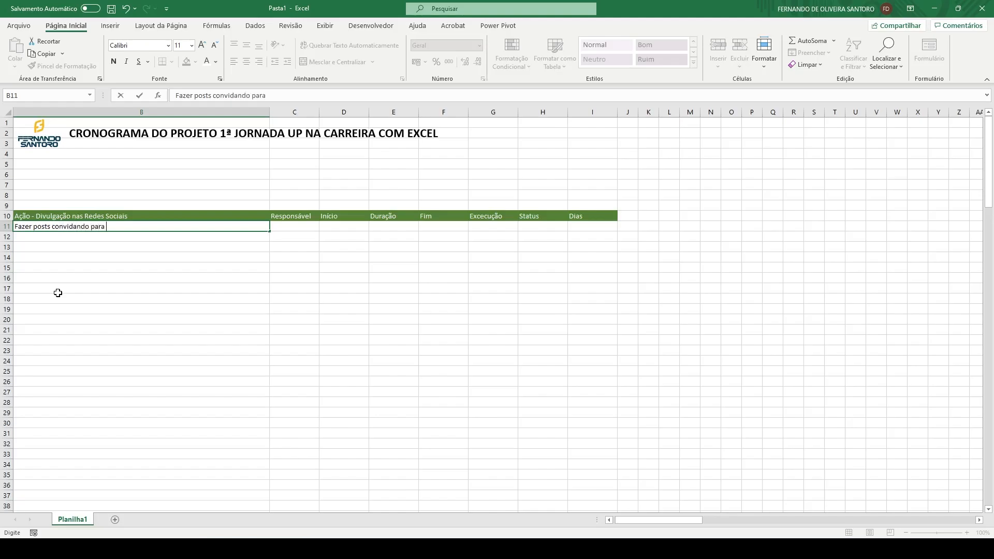
pyautogui.write('o Evento')
pyautogui.press('Return')
# Enter "Fazer Stories convidando para o evento" in cell B12 as the second task
pyautogui.write('Fazer St')
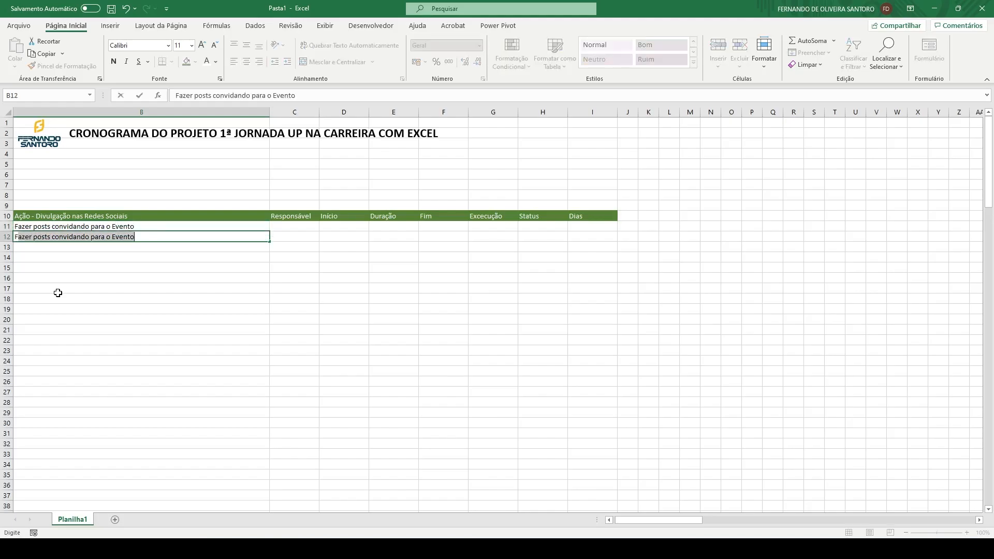
pyautogui.write('ories')
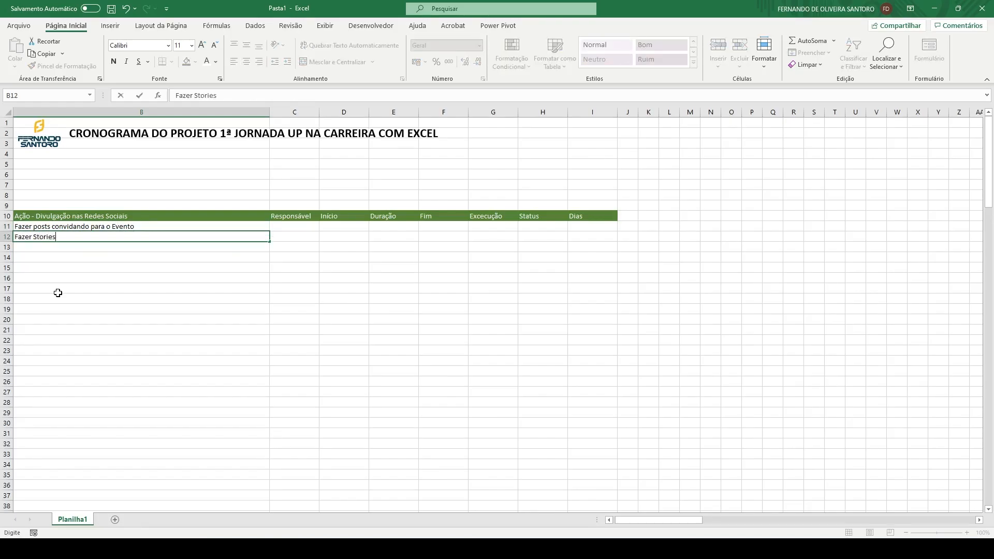
pyautogui.write(' convidanto')
pyautogui.press('BackSpace')
pyautogui.press('BackSpace')
pyautogui.press('BackSpace')
pyautogui.write('do para o evento')
pyautogui.press('Return')
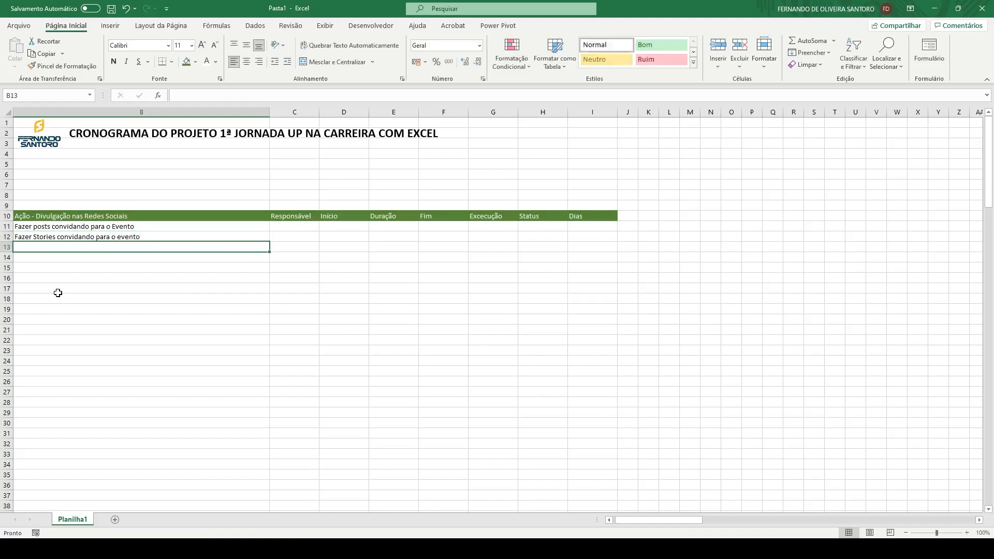
# Enter "Fazer posts com print dos projetos" in cell B13 as the third task
pyautogui.write('Fazer posts com priont')
pyautogui.press('BackSpace')
pyautogui.press('BackSpace')
pyautogui.press('BackSpace')
pyautogui.write('nt')
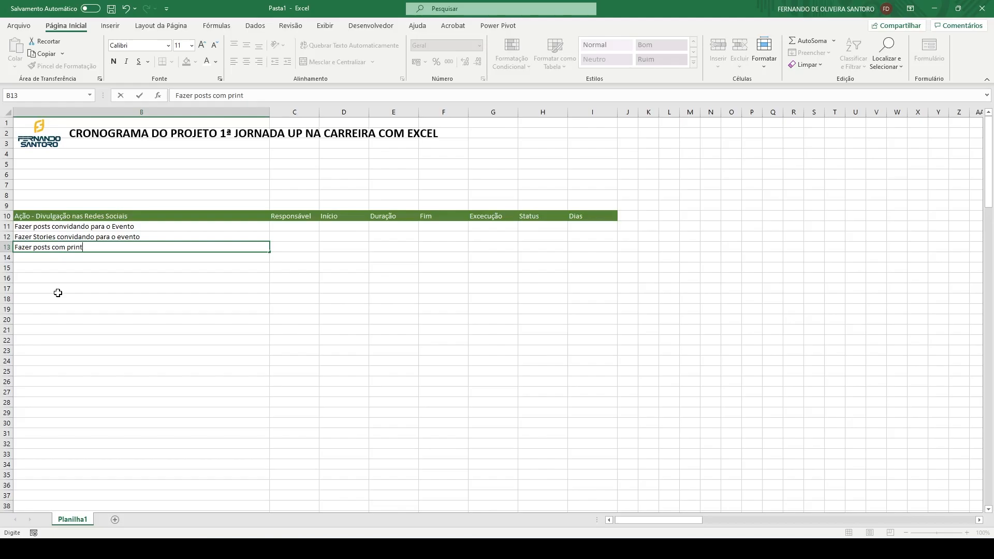
pyautogui.write(' dos projetos')
pyautogui.press('Return')
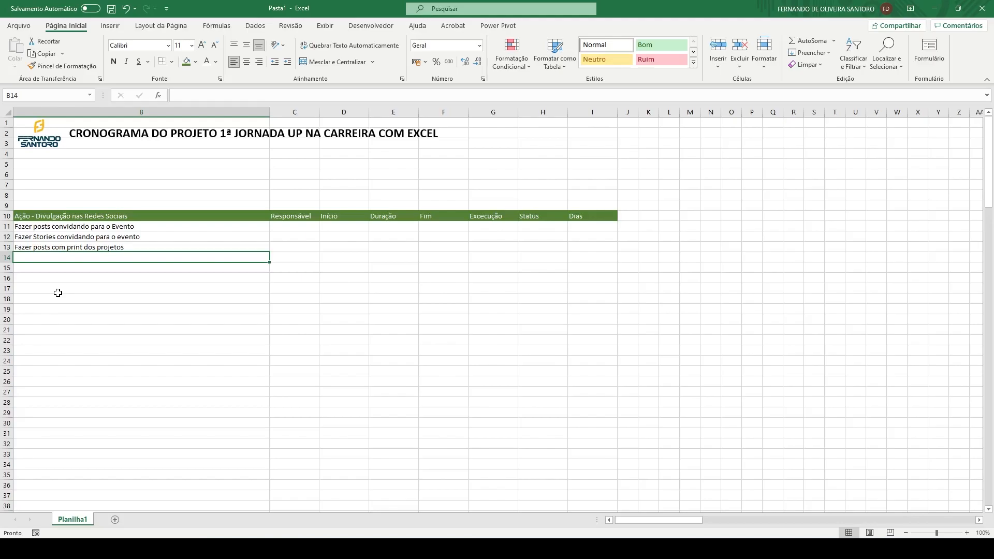
# Enter "Ação - Site" in cell B14 and check how far the conditional formatting extends across that row
pyautogui.write('A')
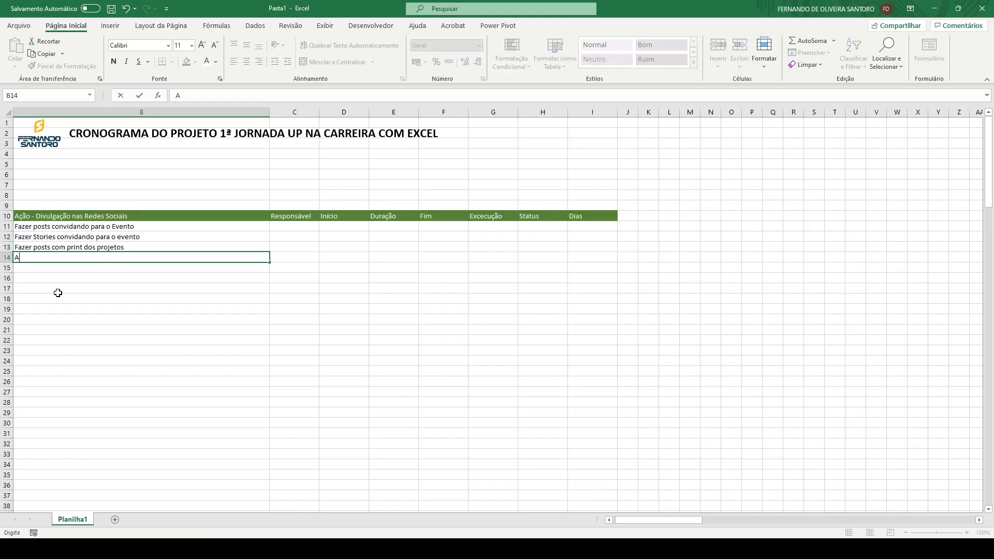
pyautogui.write('ção - Site')
pyautogui.press('Return')
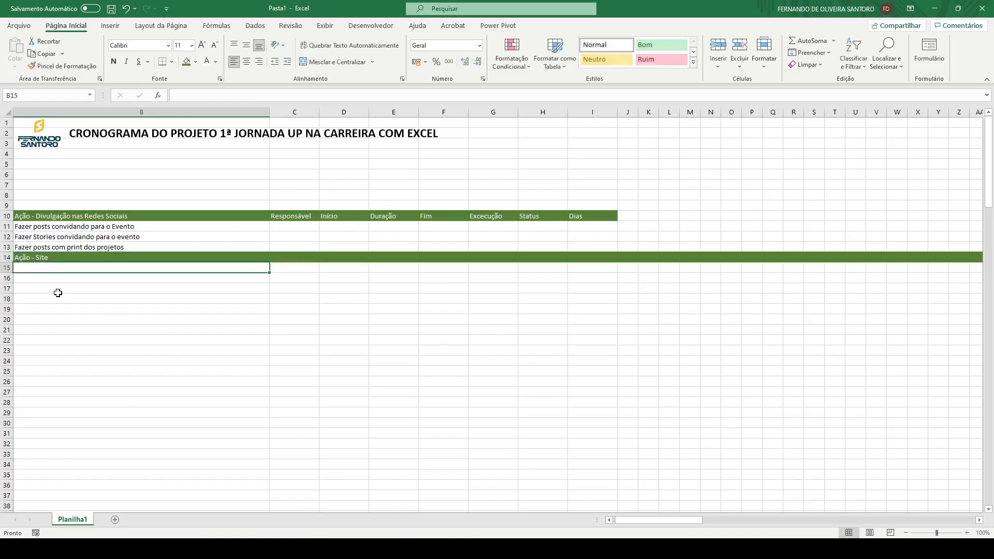
pyautogui.moveTo(628, 519); pyautogui.dragTo(939, 520)
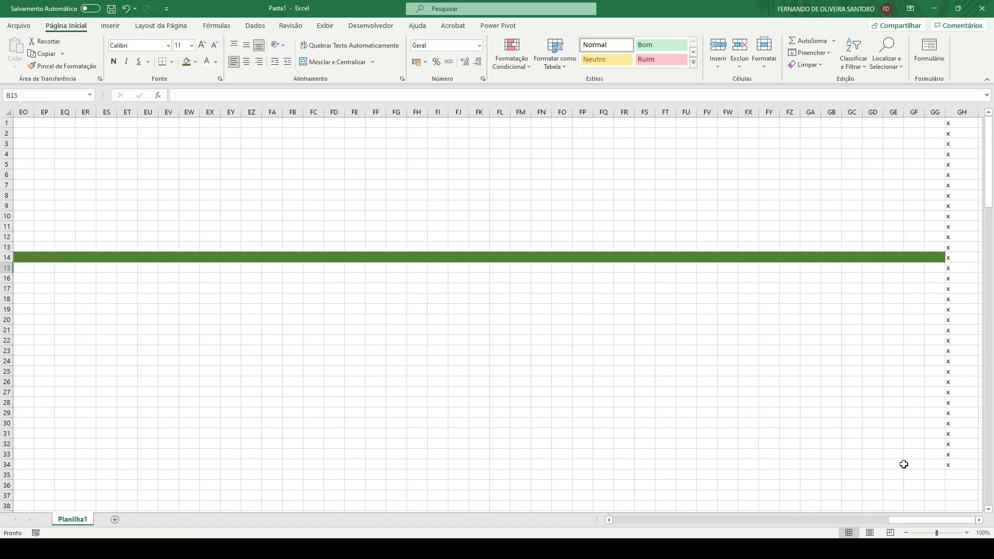
pyautogui.moveTo(908, 520); pyautogui.dragTo(498, 508)
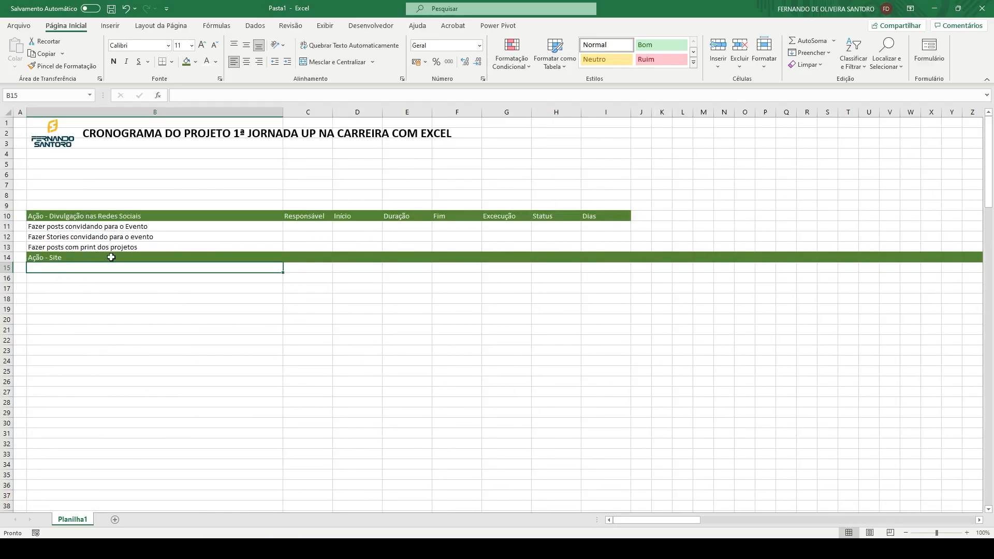
pyautogui.scroll(-5, 117, 317)
pyautogui.scroll(5, 119, 326)
pyautogui.click(89, 258)
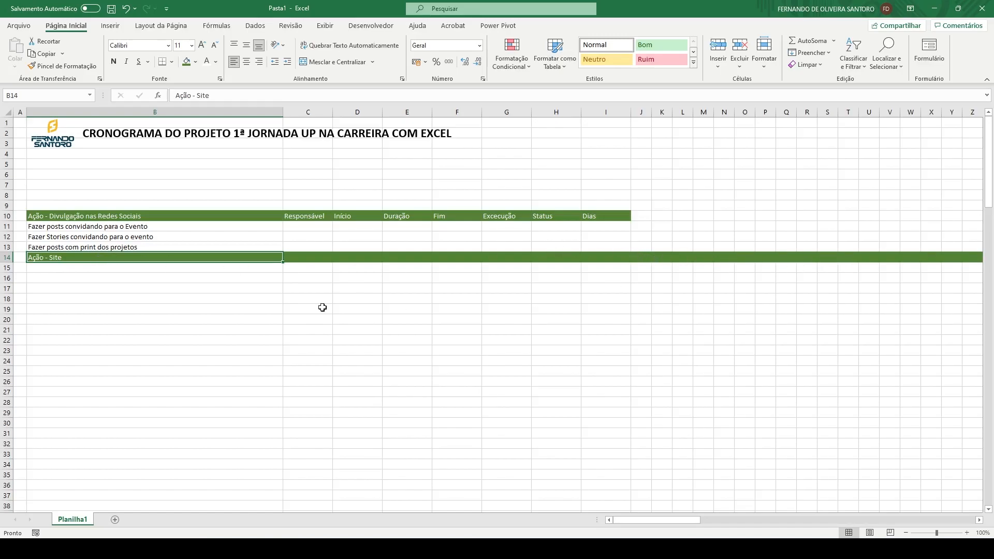
# Enter "Construir página de Isncrição do evento" in cell B15 as the first task under Ação - Site
pyautogui.click(76, 267)
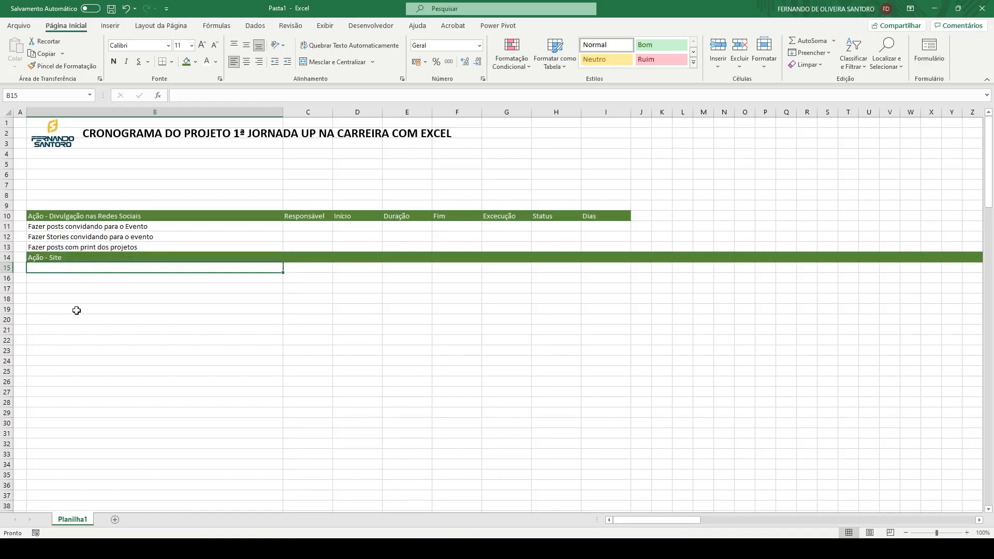
pyautogui.write('Construir ')
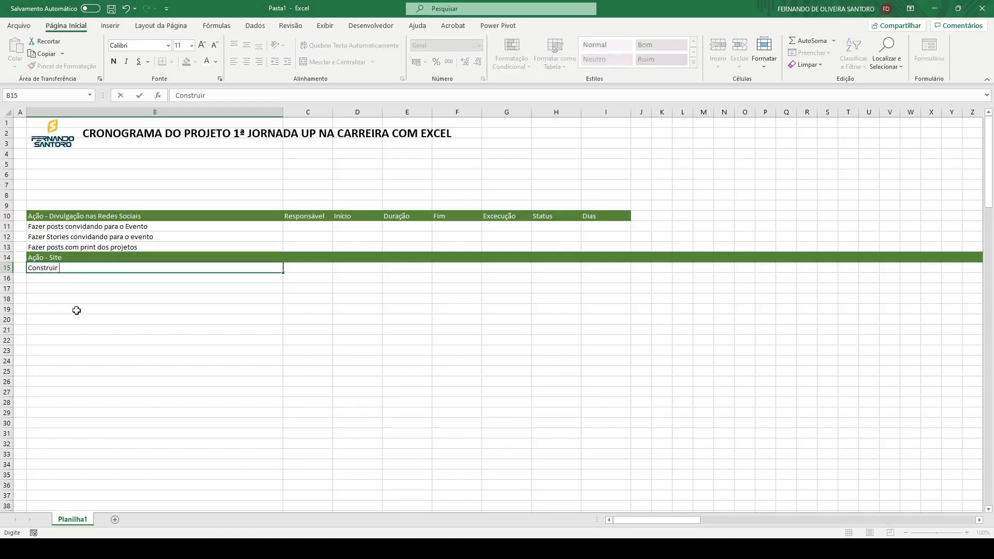
pyautogui.write('página de Isncrição do evento')
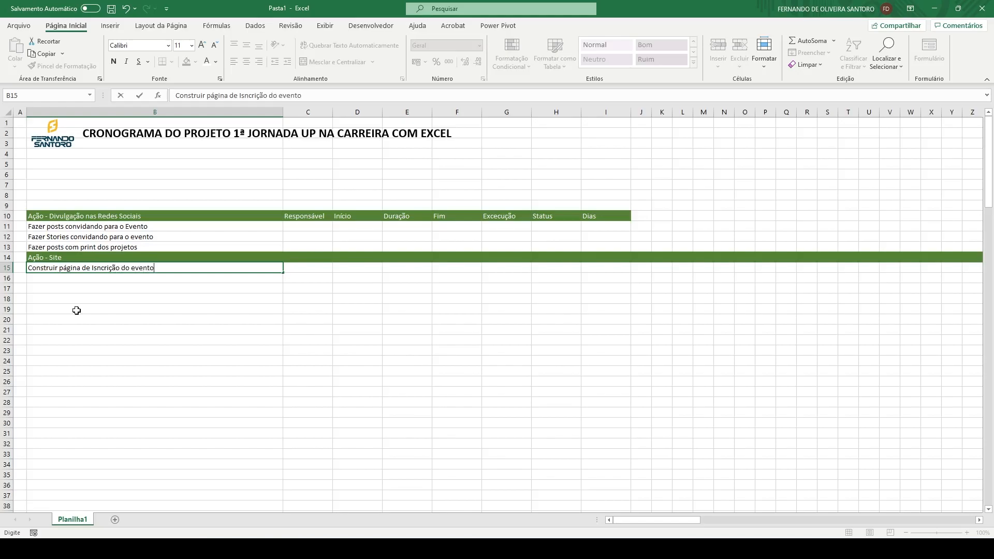
pyautogui.press('Return')
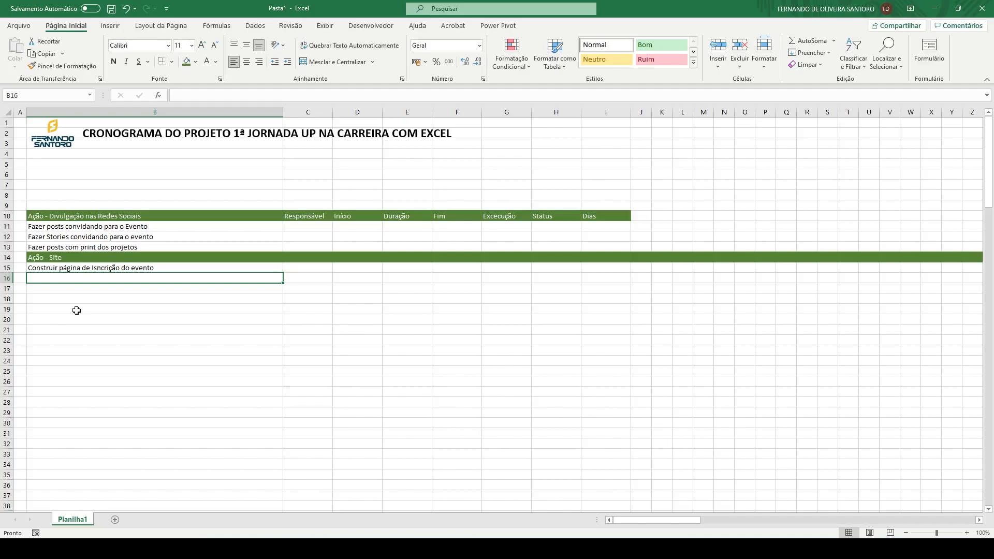
# Enter "Fazer formulário de inscrição" in cell B16 as the second task under Ação - Site
pyautogui.write('A')
pyautogui.press('BackSpace')
pyautogui.press('BackSpace')
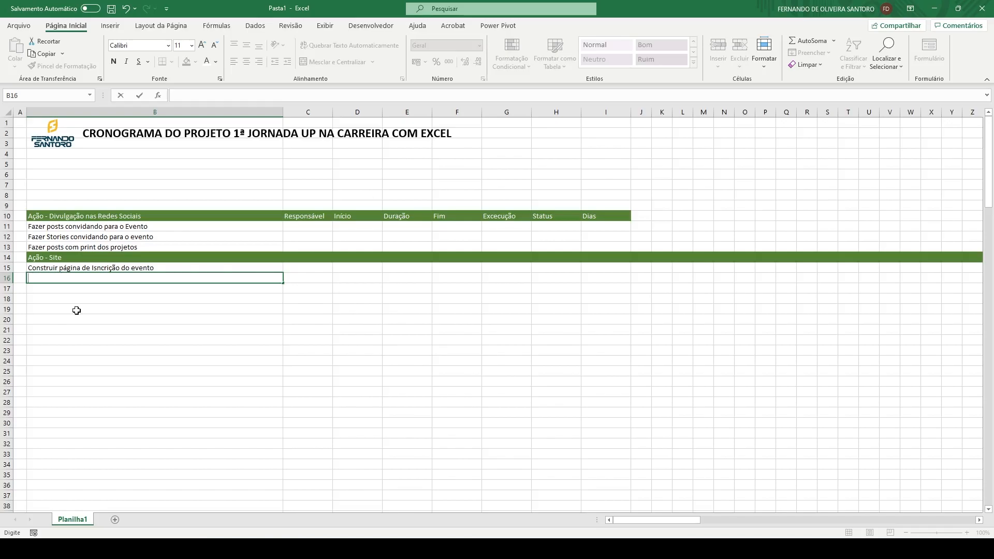
pyautogui.write('Fazer formulário de is')
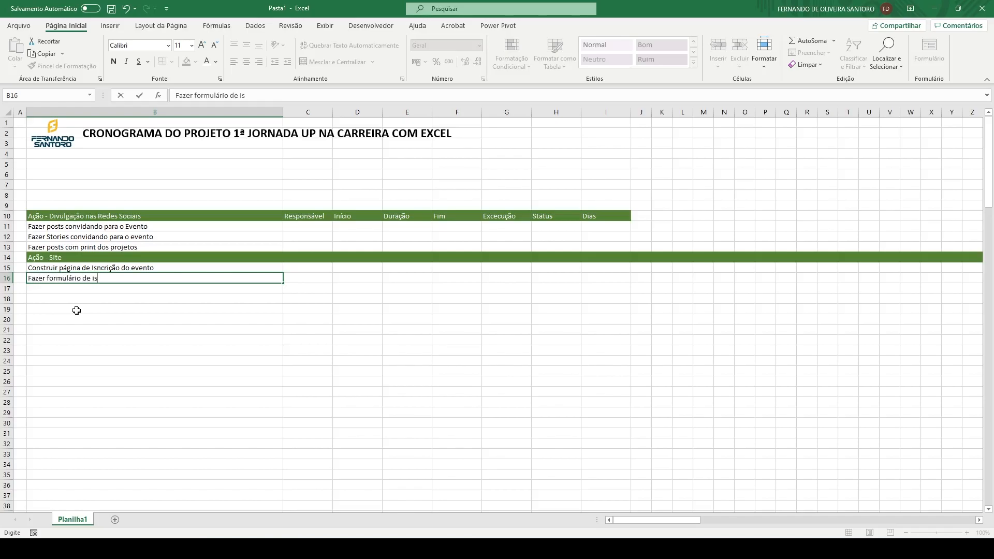
pyautogui.write('sncrição')
pyautogui.press('BackSpace')
pyautogui.press('BackSpace')
pyautogui.press('BackSpace')
pyautogui.press('BackSpace')
pyautogui.press('BackSpace')
pyautogui.press('BackSpace')
pyautogui.press('BackSpace')
pyautogui.press('BackSpace')
pyautogui.write('nscrição')
# Correct the spelling of the task in cell B15 to "Construir página de Inscrição do evento"
pyautogui.press('Up')
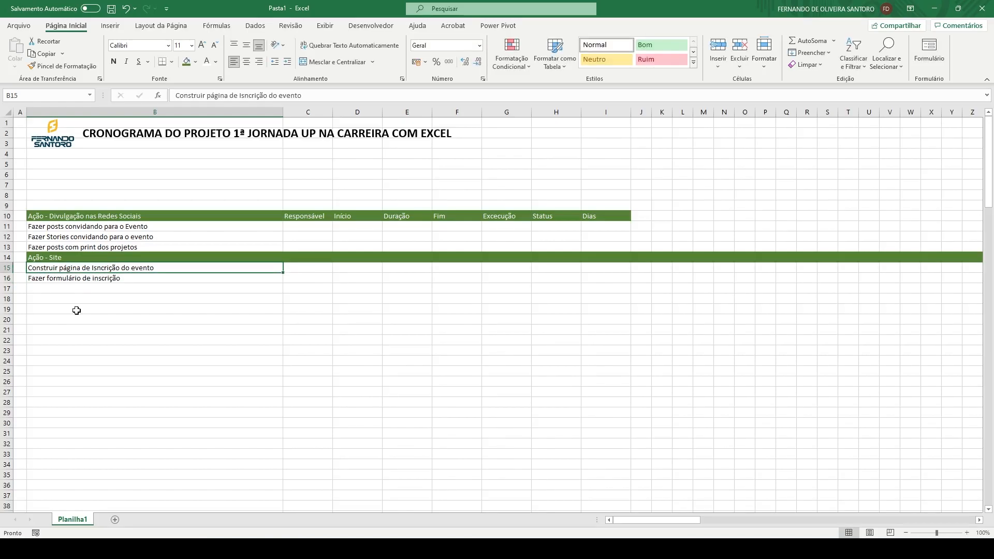
pyautogui.press('F2')
pyautogui.press('BackSpace')
pyautogui.press('Right')
pyautogui.write('s')
pyautogui.press('Return')
pyautogui.press('Return')
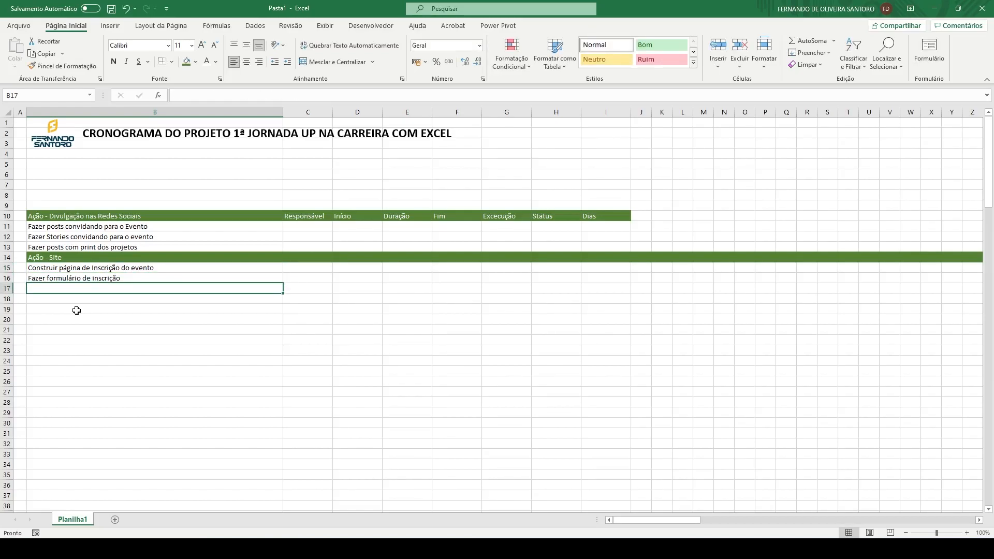
# Enter "Ação - Fazer as Planilhas" in cell B17 as the third action header
pyautogui.write('Ação')
pyautogui.write(' - ')
pyautogui.write('Fazer as ')
pyautogui.write('Plailhas')
pyautogui.press('BackSpace')
pyautogui.press('BackSpace')
pyautogui.press('BackSpace')
pyautogui.press('BackSpace')
pyautogui.press('BackSpace')
pyautogui.write('nilhas')
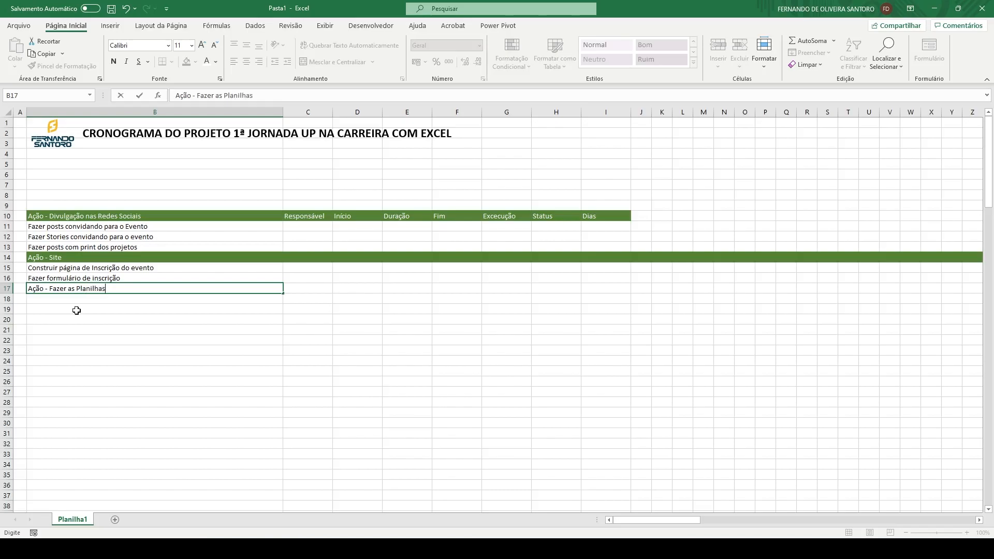
pyautogui.press('Return')
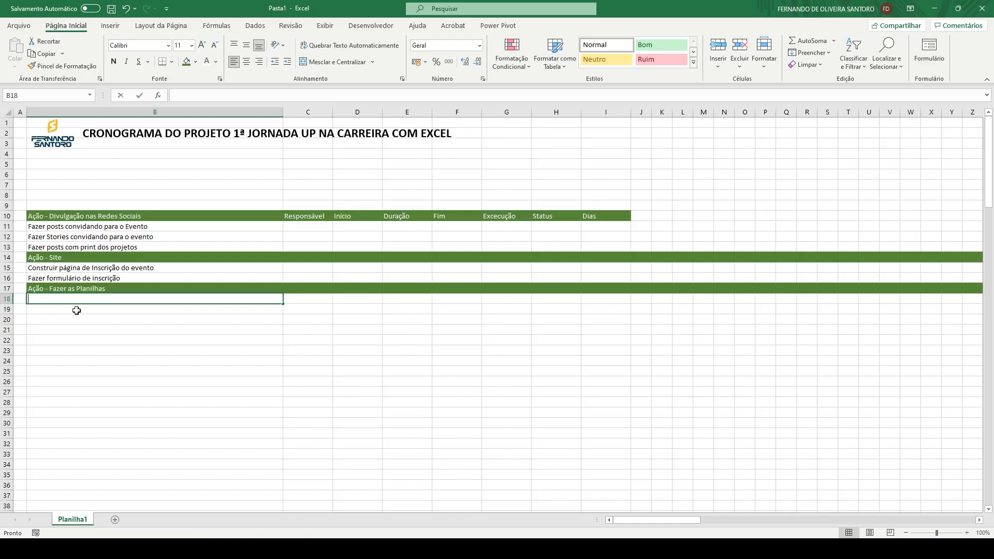
# Enter the tasks "Cronograma de Ações" in cell B18 and "Relatório de Processo Seletivo" in cell B19
pyautogui.write('Cronograma de Ações')
pyautogui.press('Return')
pyautogui.write('REkla')
pyautogui.press('BackSpace')
pyautogui.press('BackSpace')
pyautogui.press('BackSpace')
pyautogui.press('BackSpace')
pyautogui.write('eka')
pyautogui.press('BackSpace')
pyautogui.press('BackSpace')
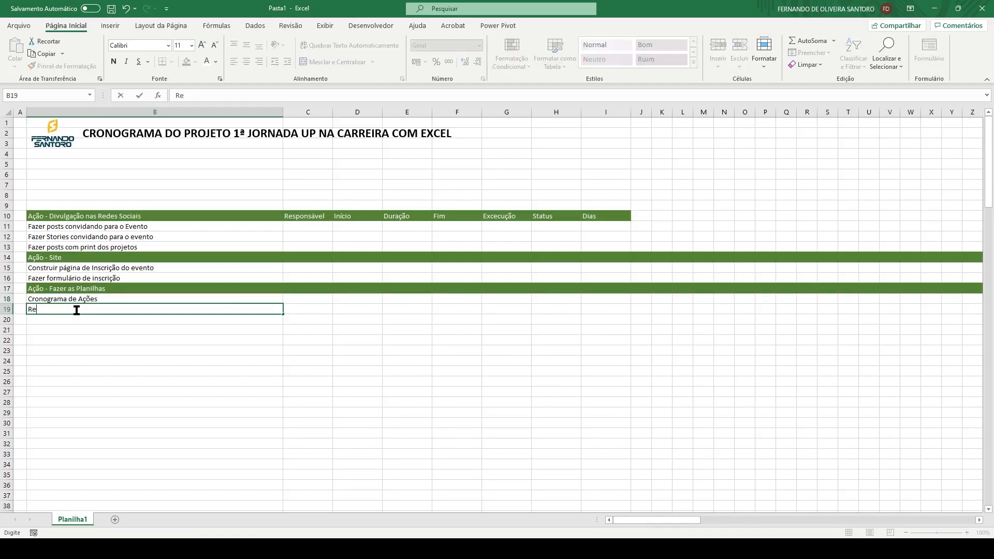
pyautogui.write('latório de Processo S')
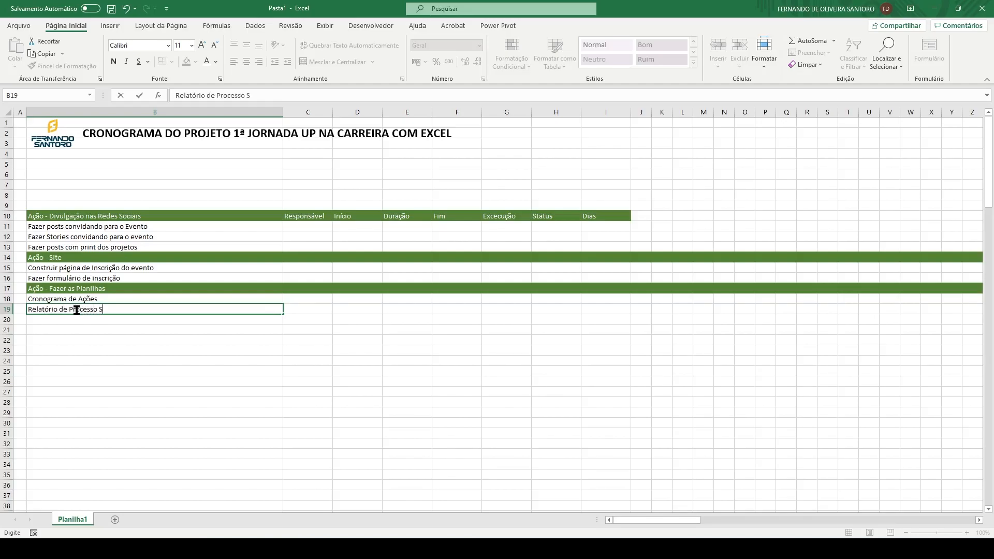
pyautogui.write('eletivo')
pyautogui.hotkey('ctrl', 'Return')
# Enter "Dashboard de Compras" in cell B20 as the third task under Ação - Fazer as Planilhas
pyautogui.press('Down')
pyautogui.write('Dash')
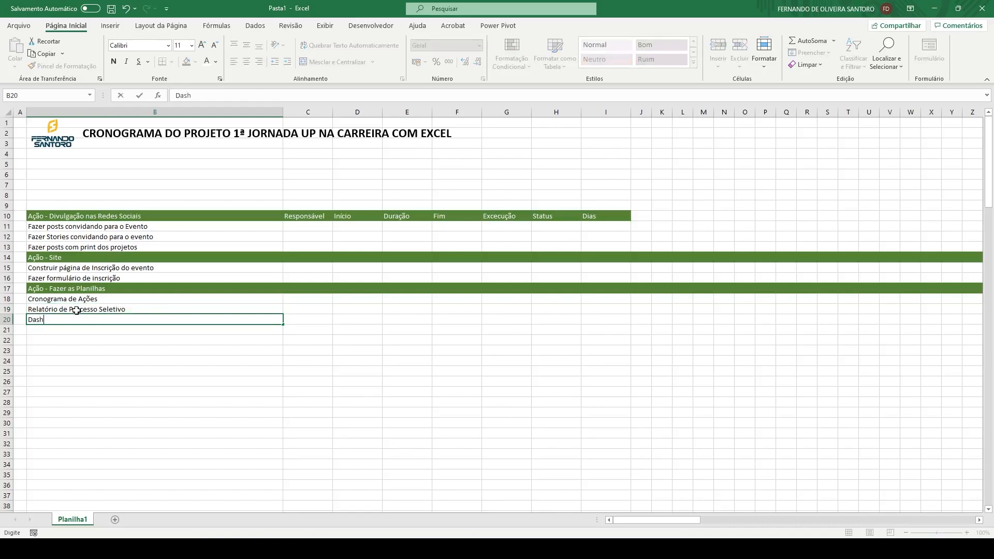
pyautogui.write('board de Compras')
pyautogui.press('Return')
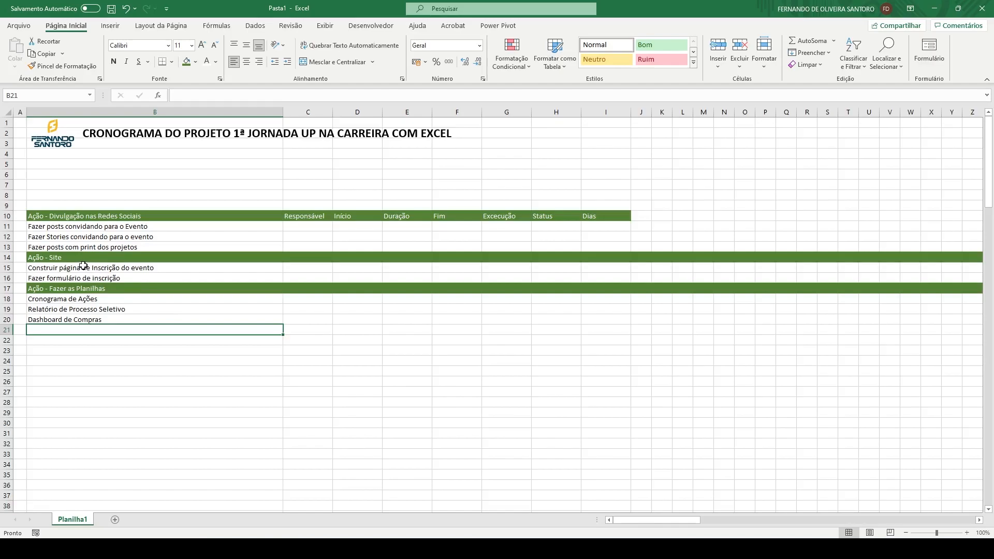
# Start a formula-based conditional formatting rule for the range B11:GG160, beginning its formula with the MOD function
pyautogui.click(34, 95)
pyautogui.write('b11:')
pyautogui.write('gg50')
pyautogui.press('Return')
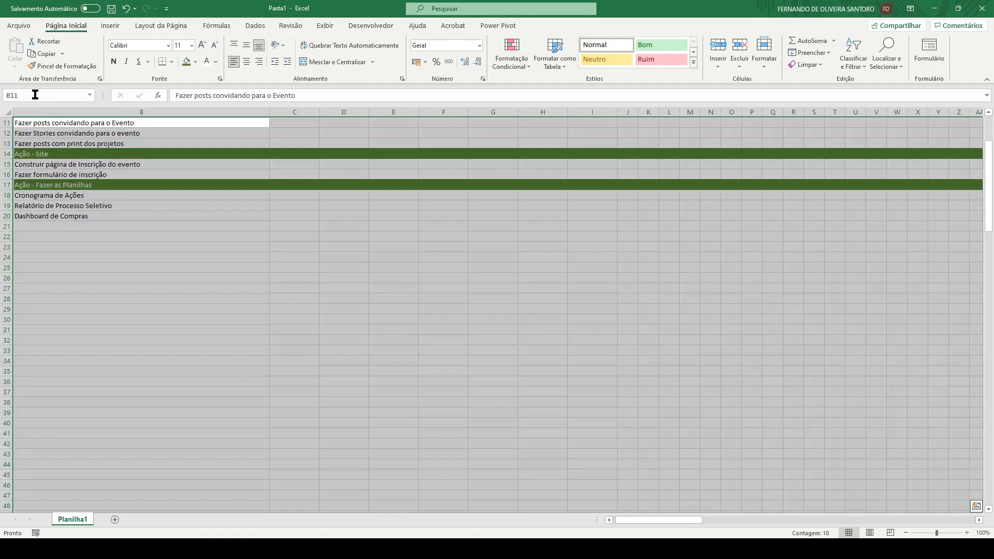
pyautogui.scroll(4, 163, 275)
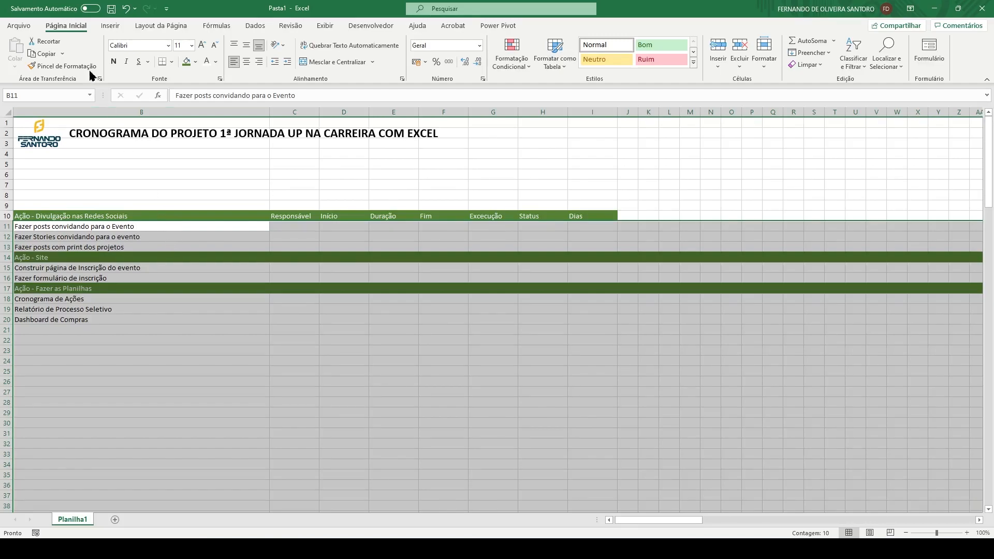
pyautogui.click(510, 61)
pyautogui.click(529, 208)
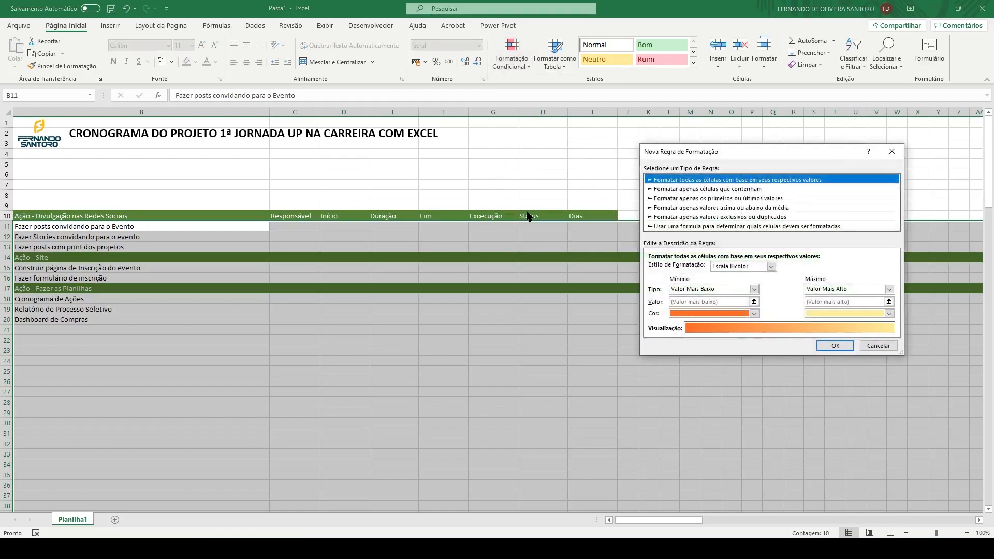
pyautogui.click(675, 227)
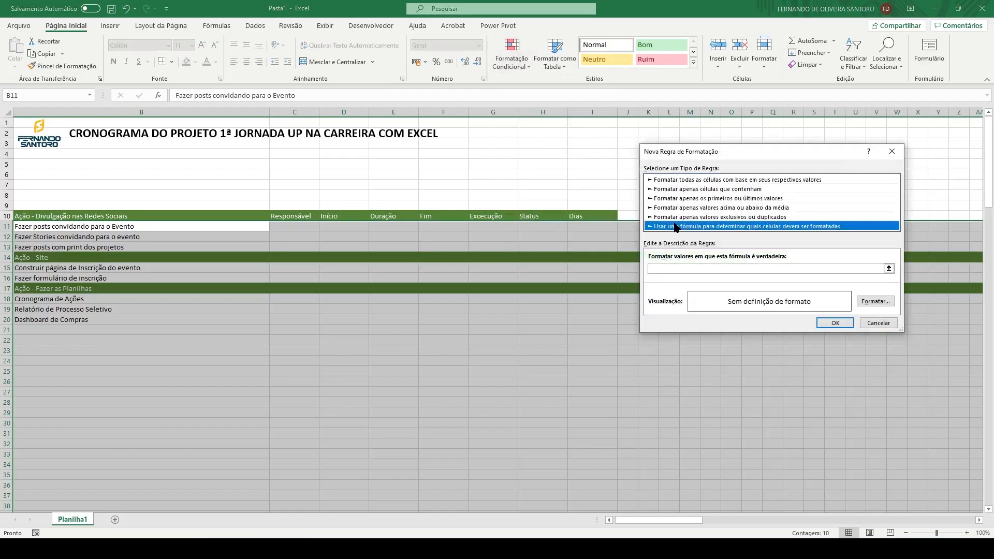
pyautogui.click(658, 268)
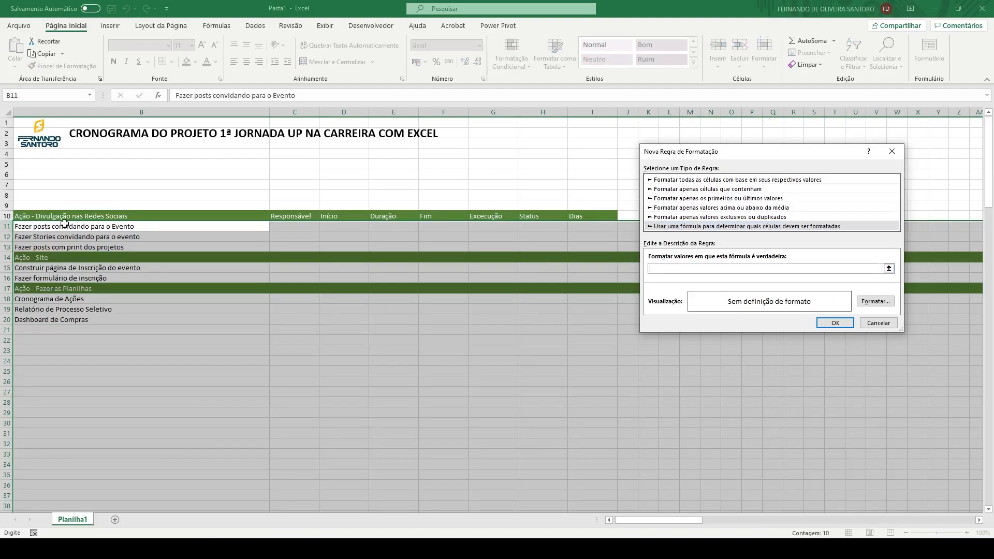
pyautogui.write('=mod')
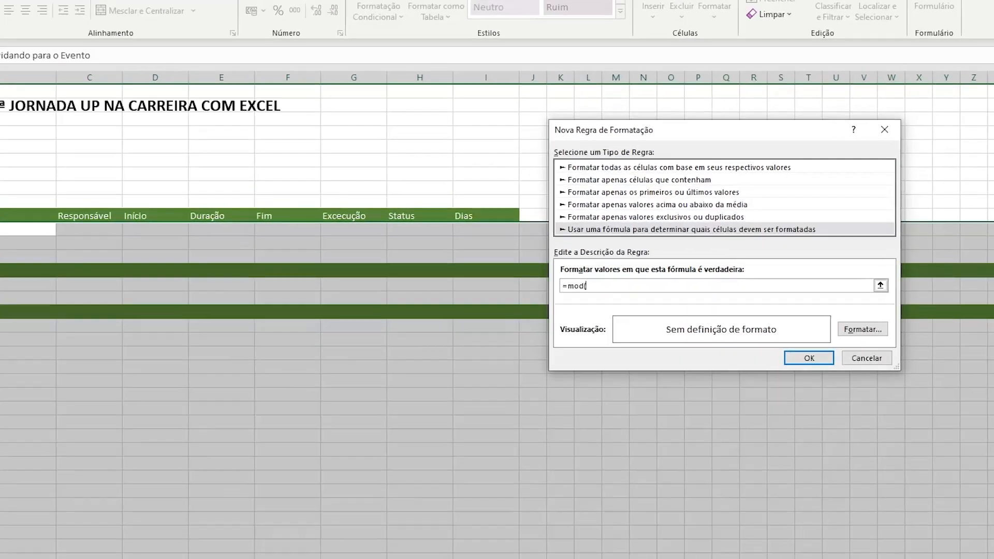
# Try the MOD function in the rule formula with the example arguments 4;2 and 5;2
pyautogui.write('4;2)')
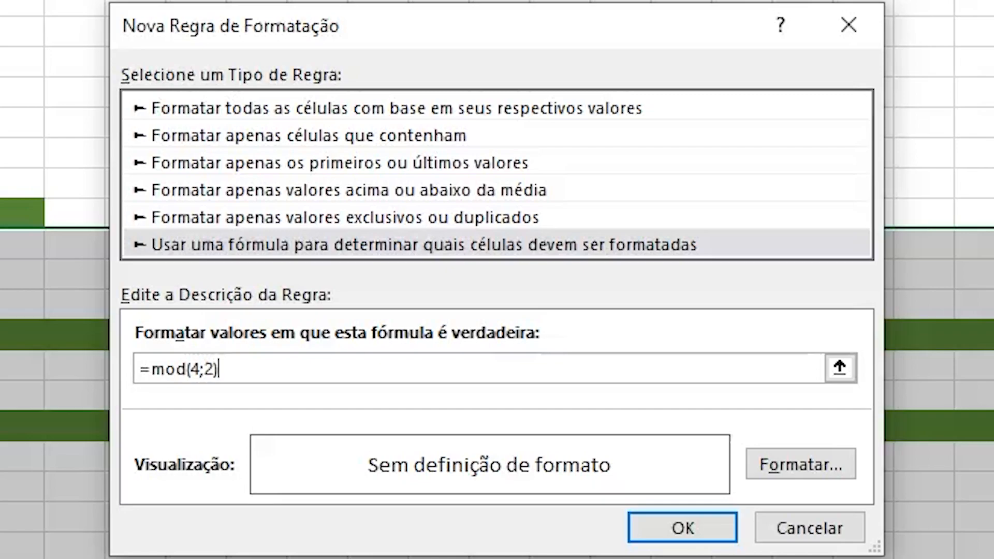
pyautogui.press('Left')
pyautogui.press('BackSpace')
pyautogui.press('BackSpace')
pyautogui.press('BackSpace')
pyautogui.press('BackSpace')
pyautogui.press('BackSpace')
pyautogui.press('BackSpace')
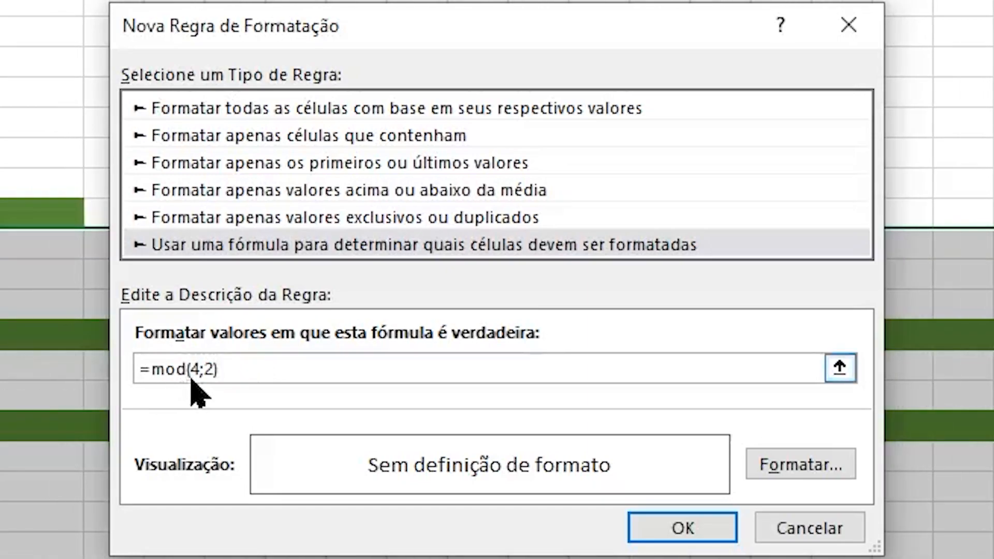
pyautogui.click(205, 368)
pyautogui.press('Left')
pyautogui.press('BackSpace')
pyautogui.write('5')
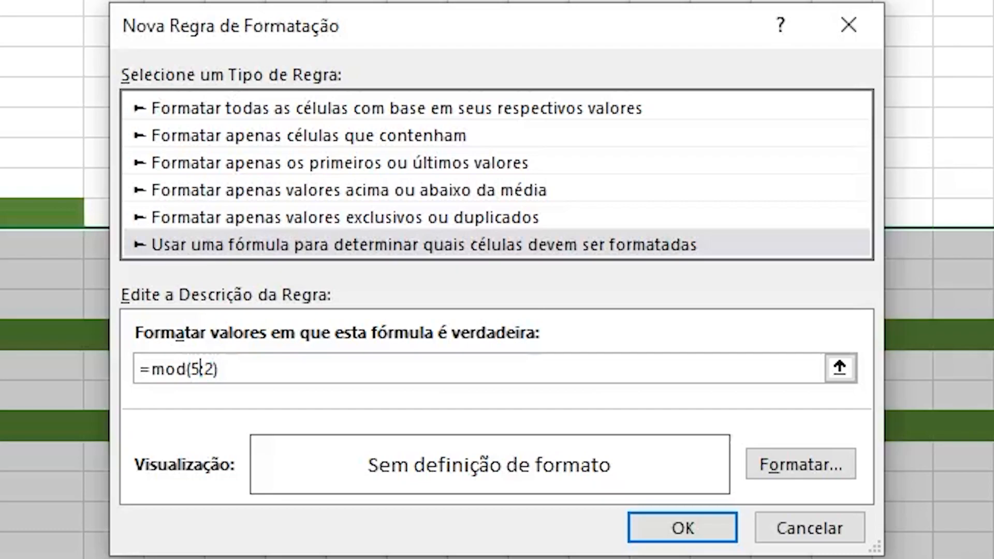
# Set the rule's formula to =mod(lin(B11);2)>0 in place of the example arguments, so that odd rows are formatted
pyautogui.press('Right')
pyautogui.press('Right')
pyautogui.press('Right')
pyautogui.press('BackSpace')
pyautogui.press('BackSpace')
pyautogui.press('BackSpace')
pyautogui.press('BackSpace')
pyautogui.write('lin(B11')
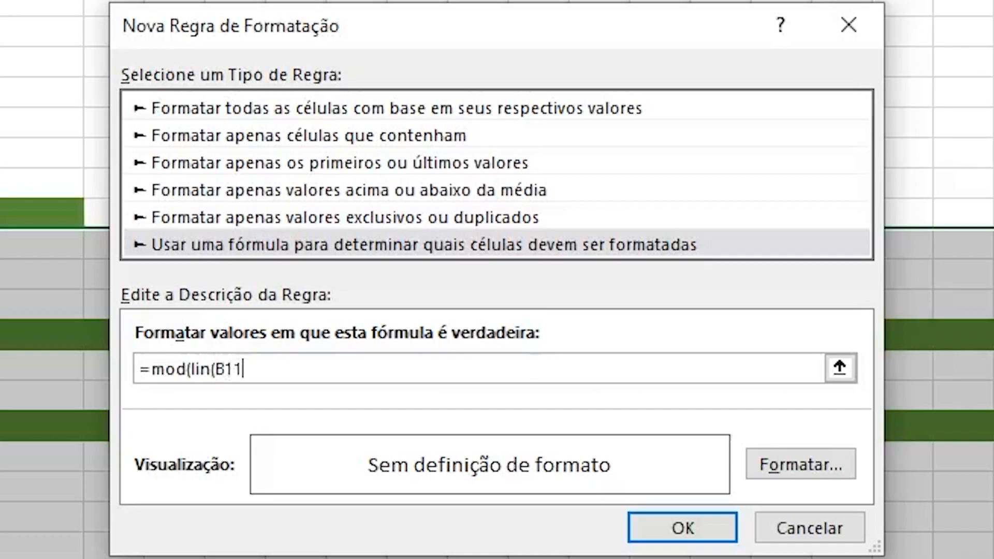
pyautogui.write(')')
pyautogui.write(';2)')
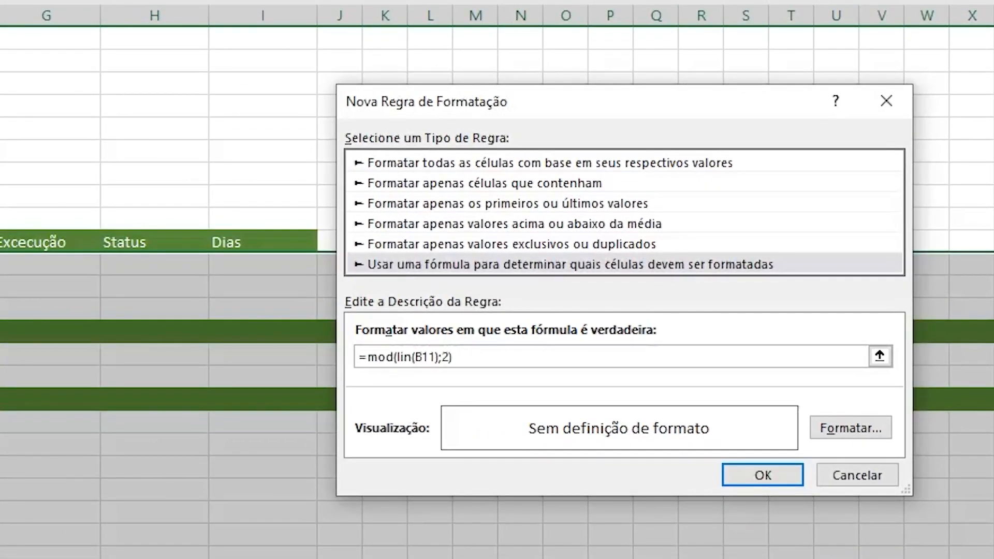
pyautogui.write('>0')
# Give the rule the lightest green fill, apply it to the range, and deselect the table
pyautogui.click(836, 428)
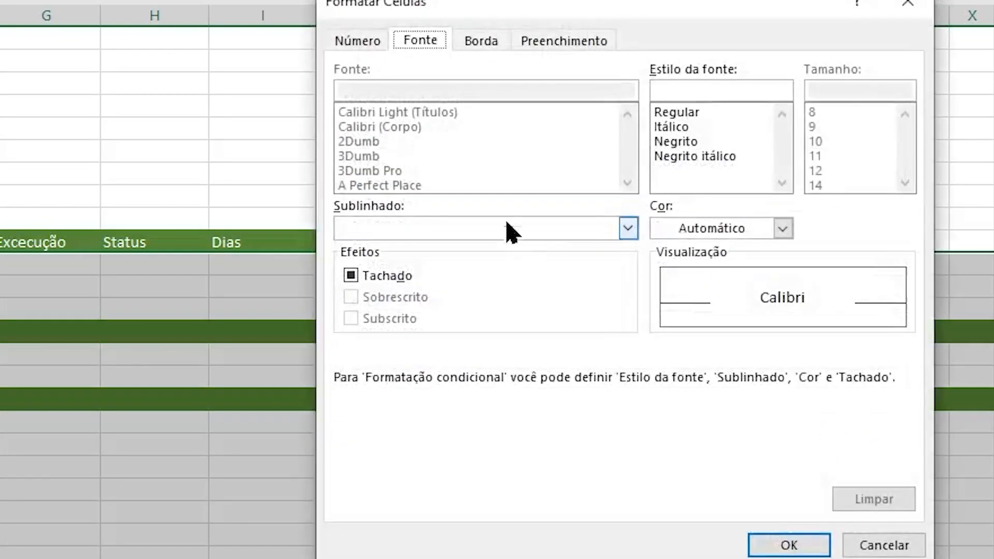
pyautogui.click(532, 44)
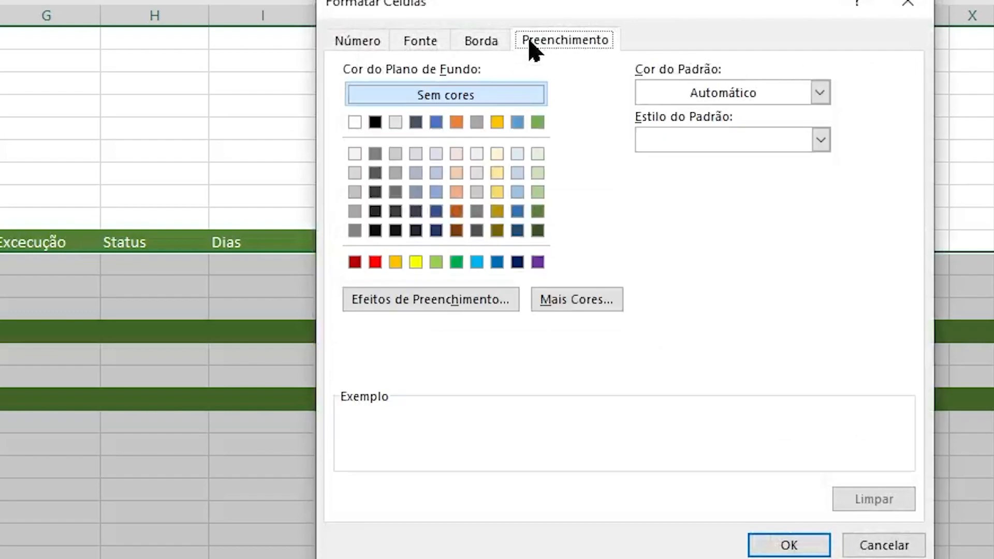
pyautogui.click(541, 155)
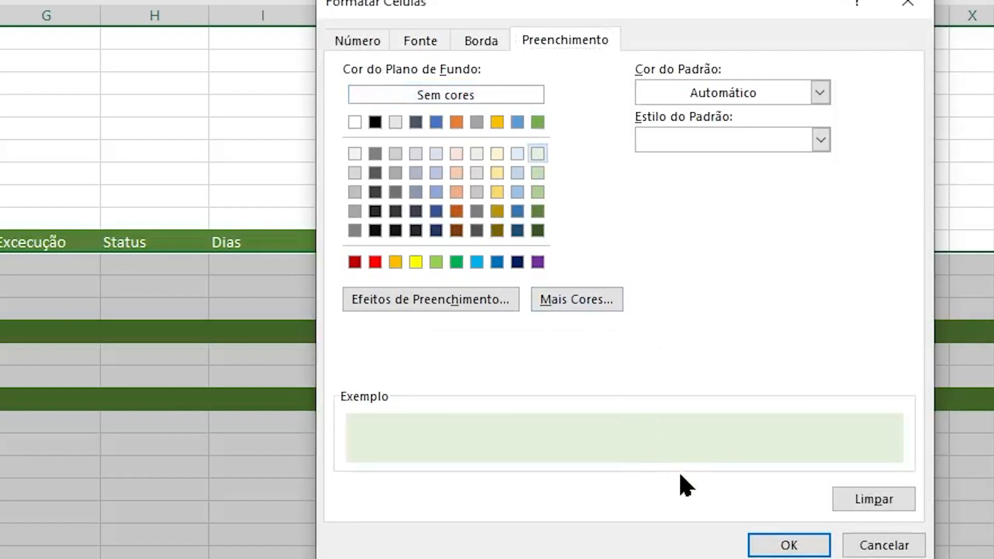
pyautogui.click(761, 545)
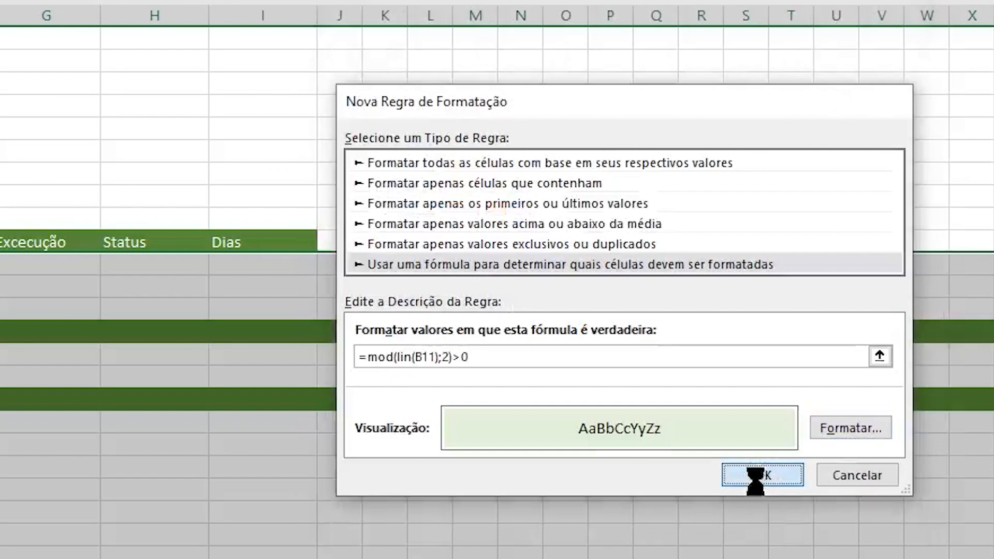
pyautogui.click(757, 474)
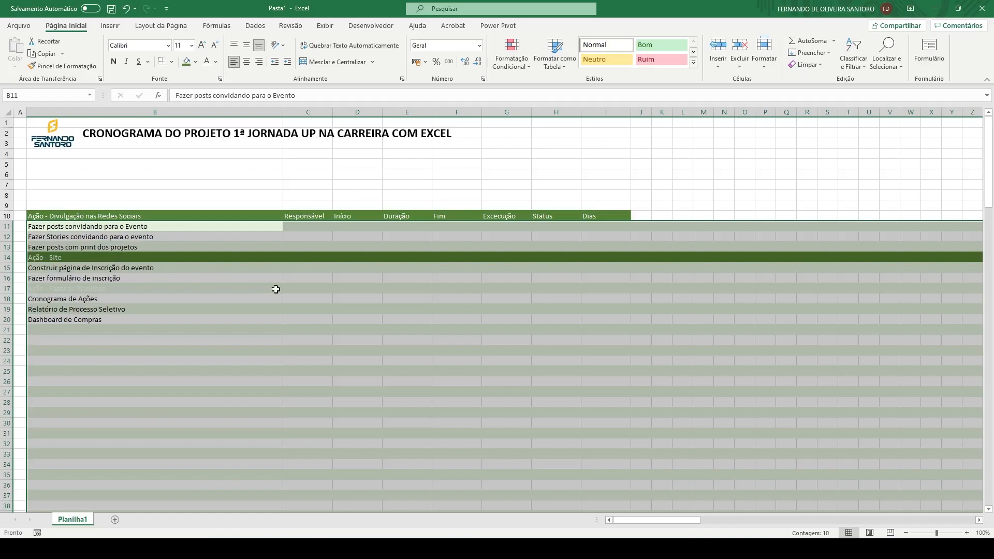
pyautogui.click(313, 182)
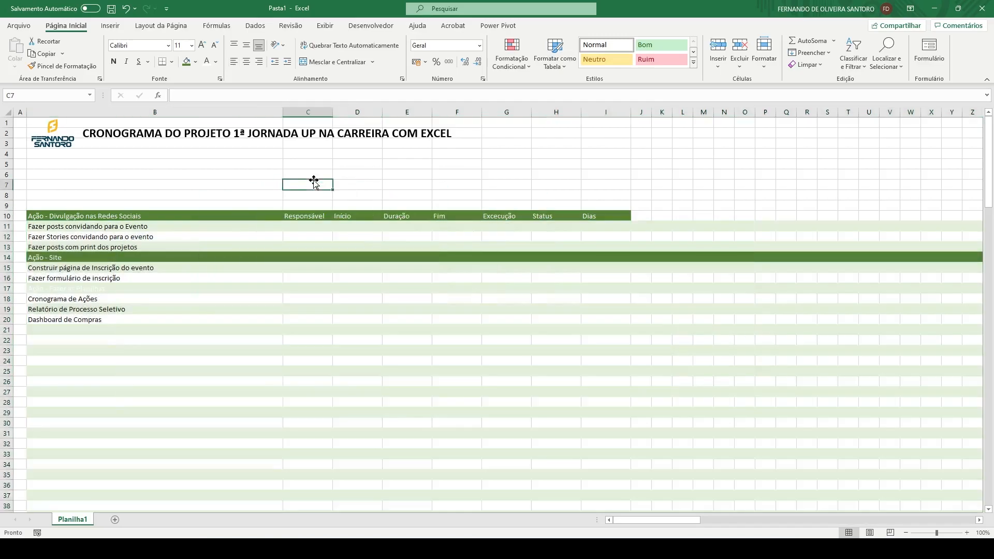
pyautogui.click(519, 62)
pyautogui.click(535, 236)
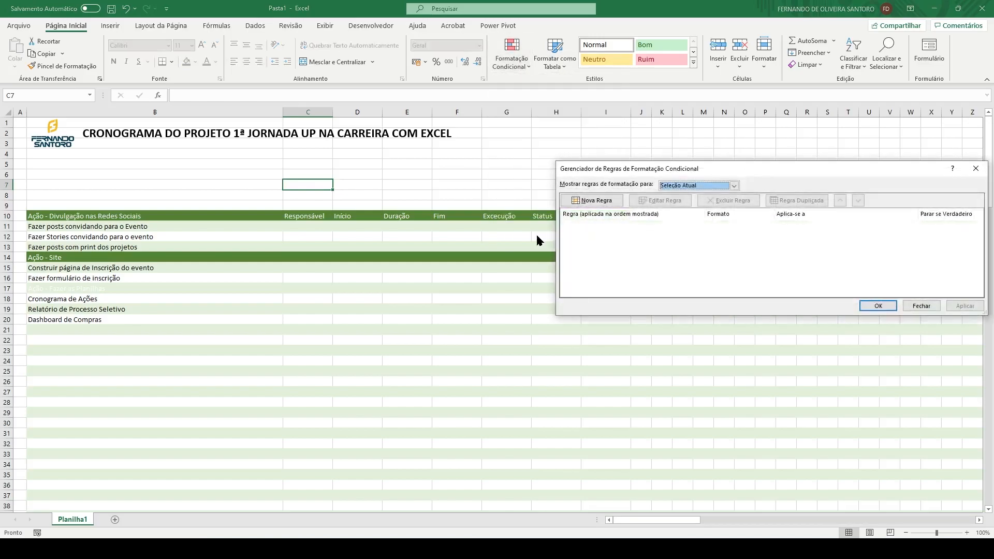
pyautogui.click(974, 170)
# Open the conditional formatting rules for cell B11 and move the =ESQUERDA($B11;4)="Ação" rule above the MOD rule
pyautogui.click(98, 226)
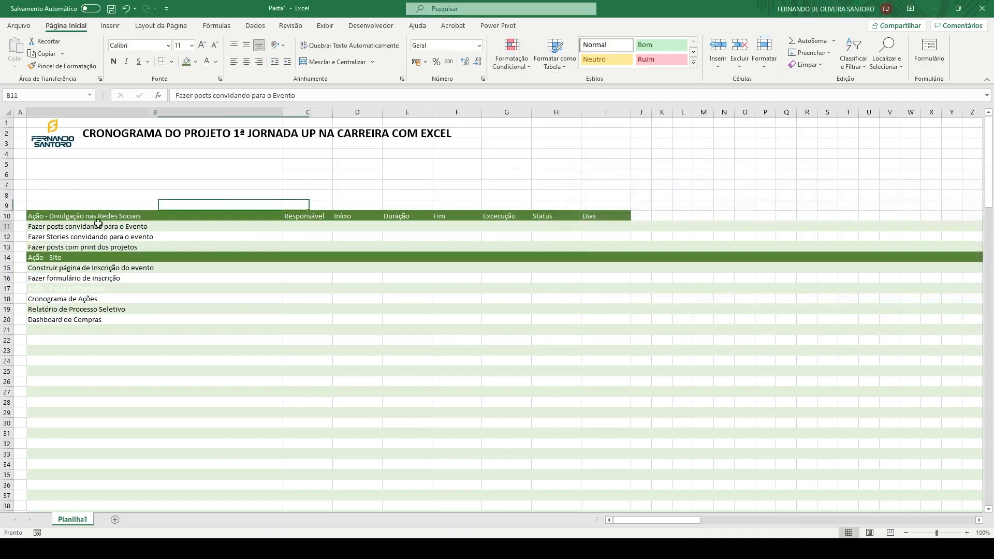
pyautogui.click(494, 63)
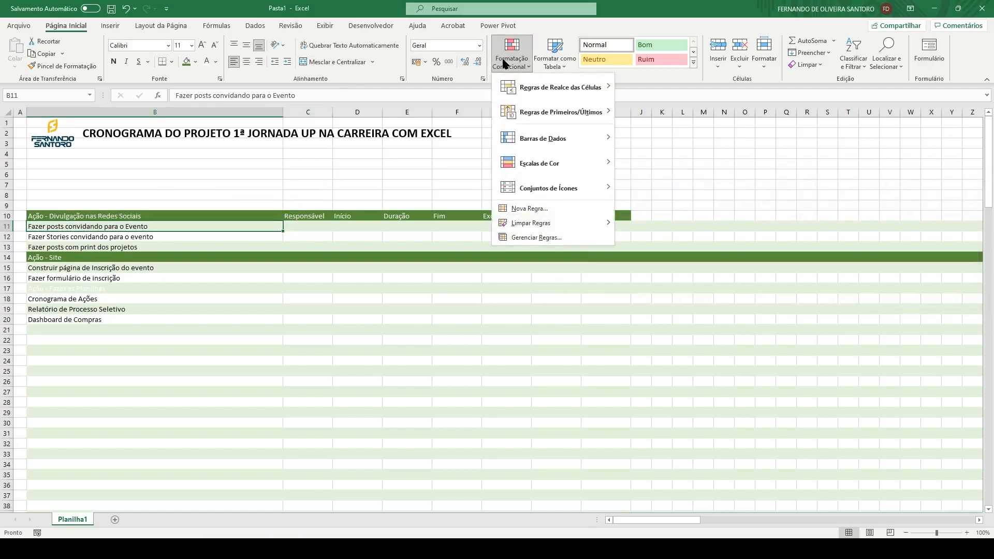
pyautogui.click(533, 239)
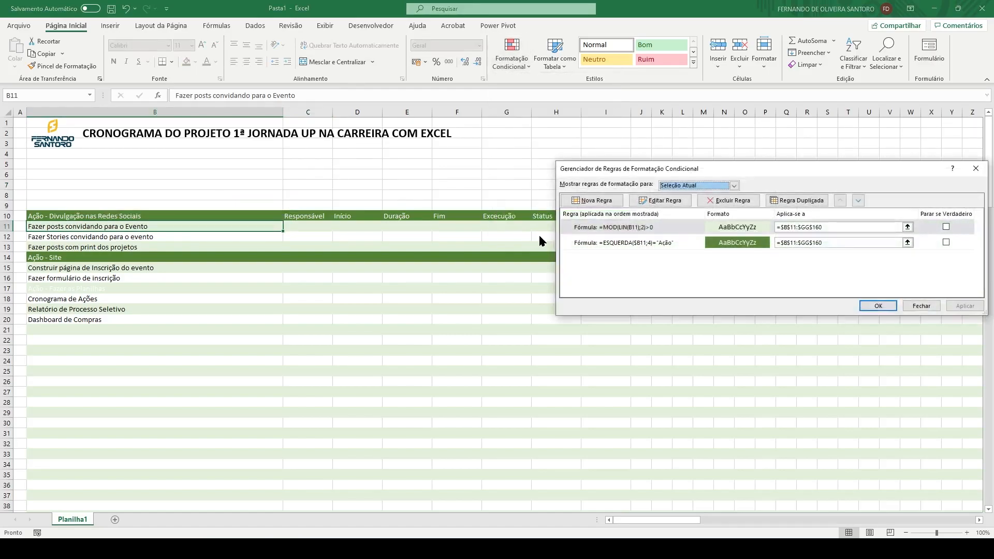
pyautogui.click(602, 244)
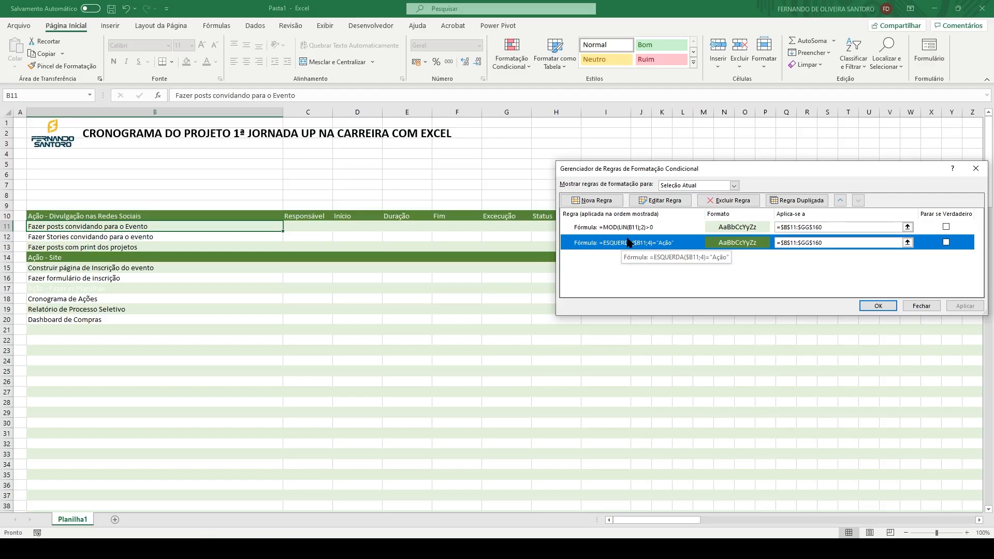
pyautogui.click(840, 201)
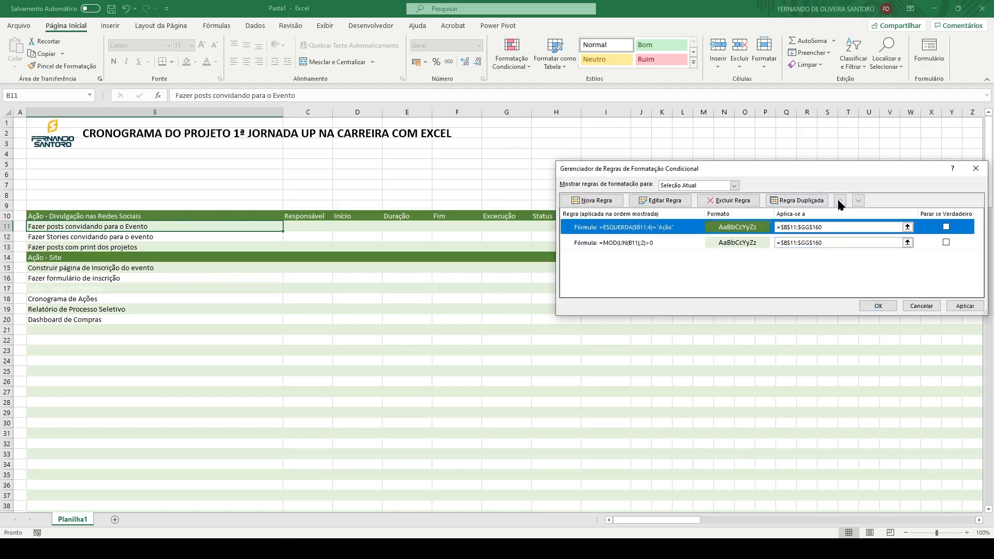
# Turn on Stop If True for the "Ação" header rule and apply the rule changes
pyautogui.click(946, 227)
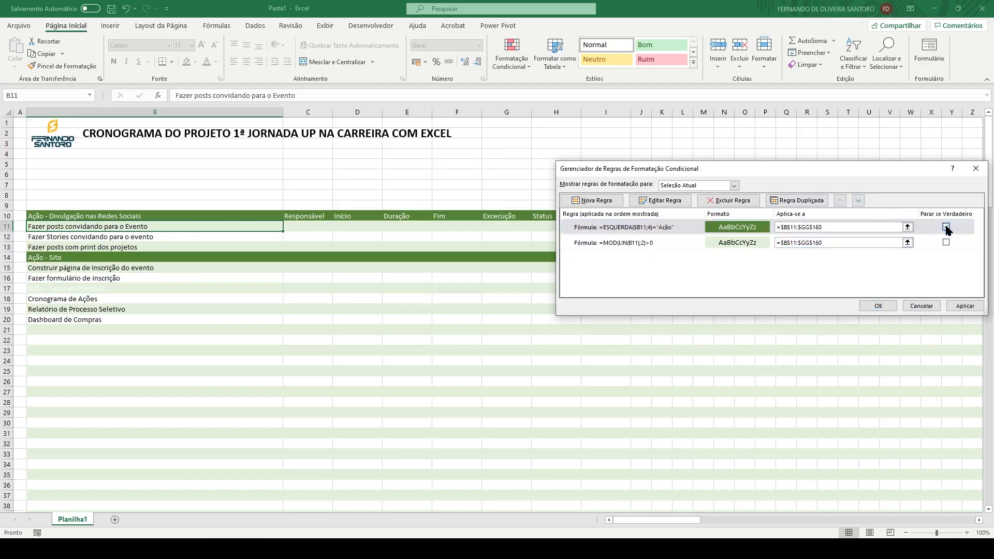
pyautogui.click(946, 227)
pyautogui.click(955, 309)
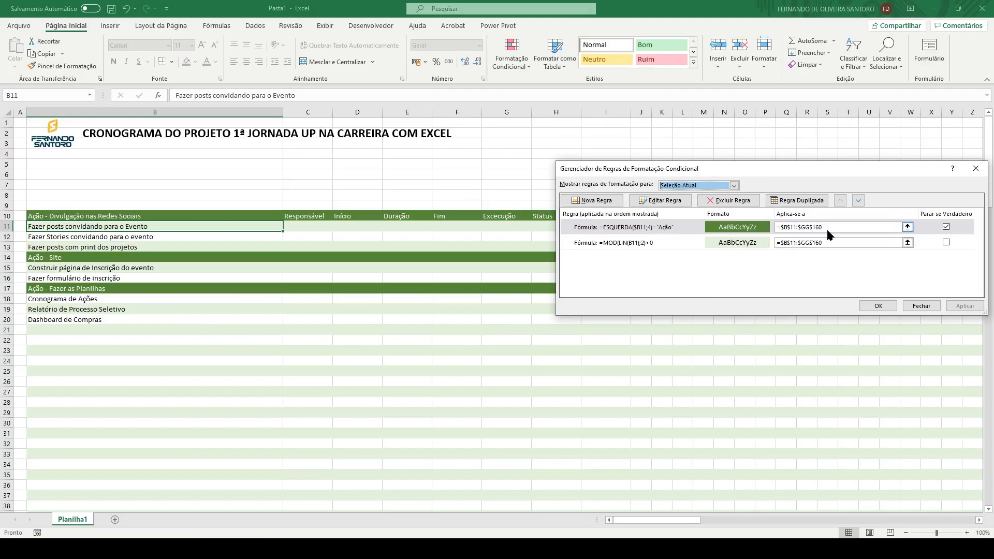
pyautogui.click(867, 304)
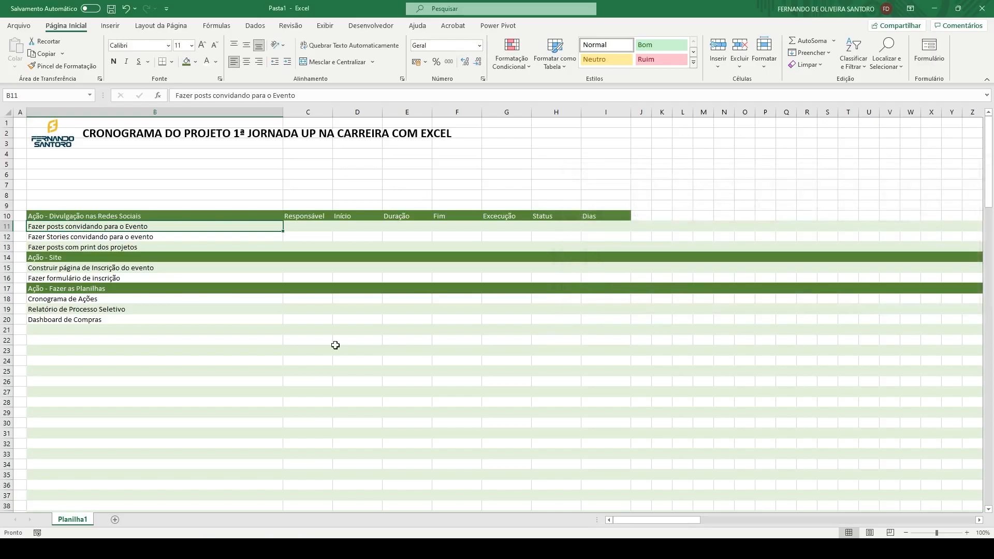
pyautogui.click(51, 98)
pyautogui.write('B11:gg160')
pyautogui.moveTo(678, 522); pyautogui.dragTo(619, 518)
pyautogui.press('Return')
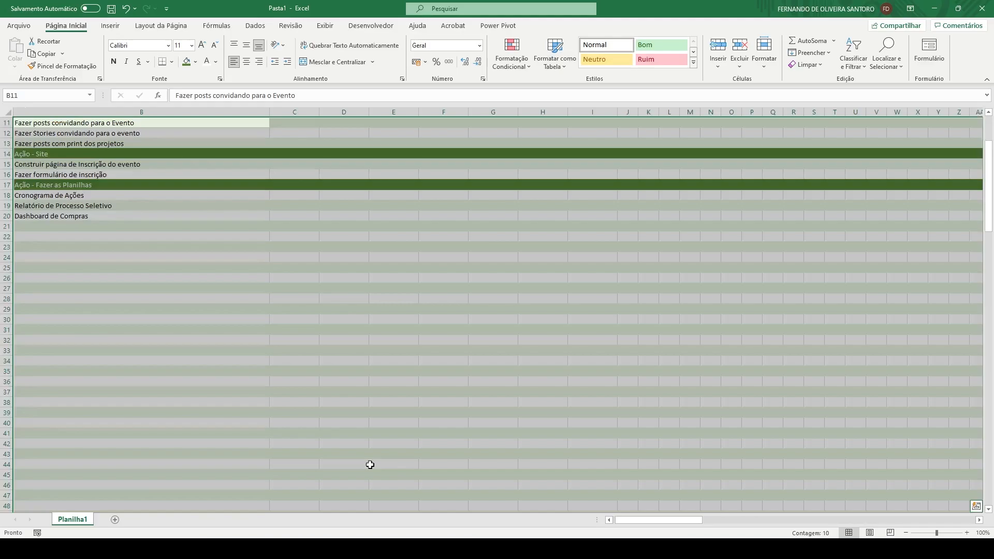
pyautogui.scroll(4, 335, 431)
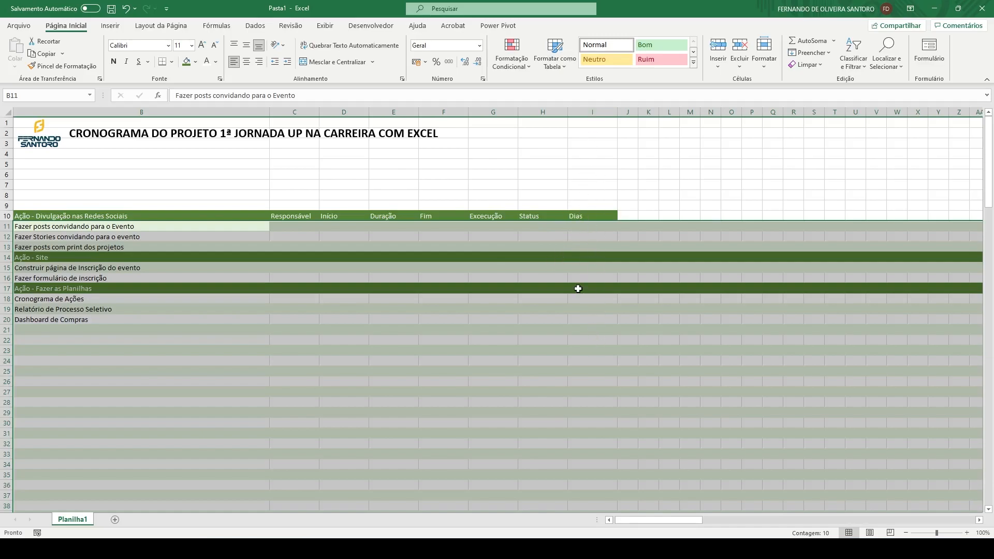
# Start a formula-based conditional formatting rule for the range B11:I160
pyautogui.click(25, 98)
pyautogui.write('B11:I50')
pyautogui.press('Return')
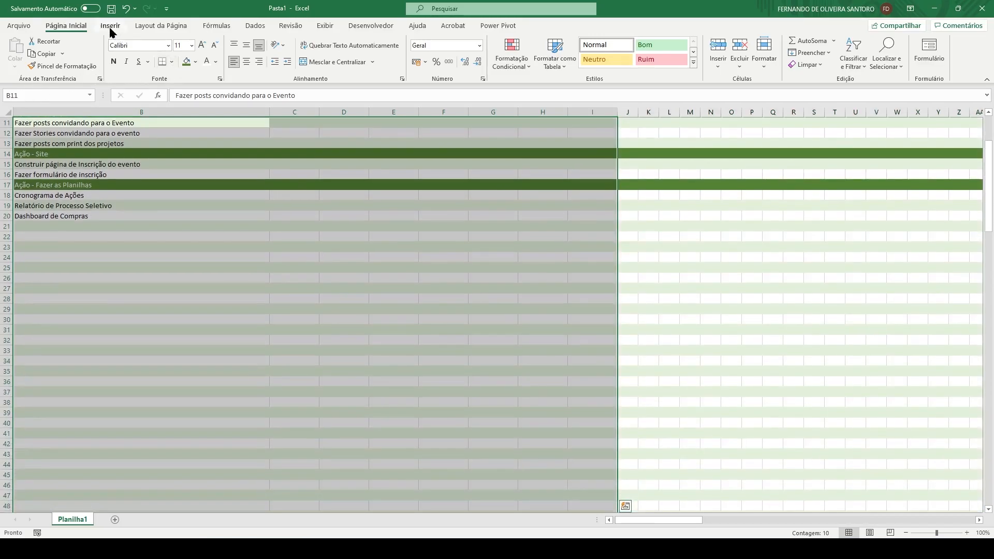
pyautogui.click(498, 71)
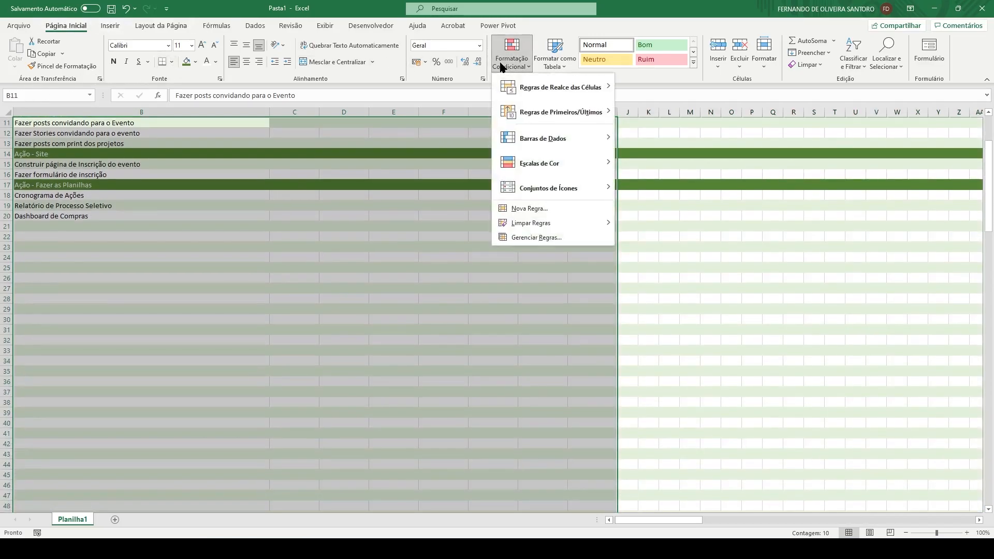
pyautogui.click(530, 206)
pyautogui.click(676, 215)
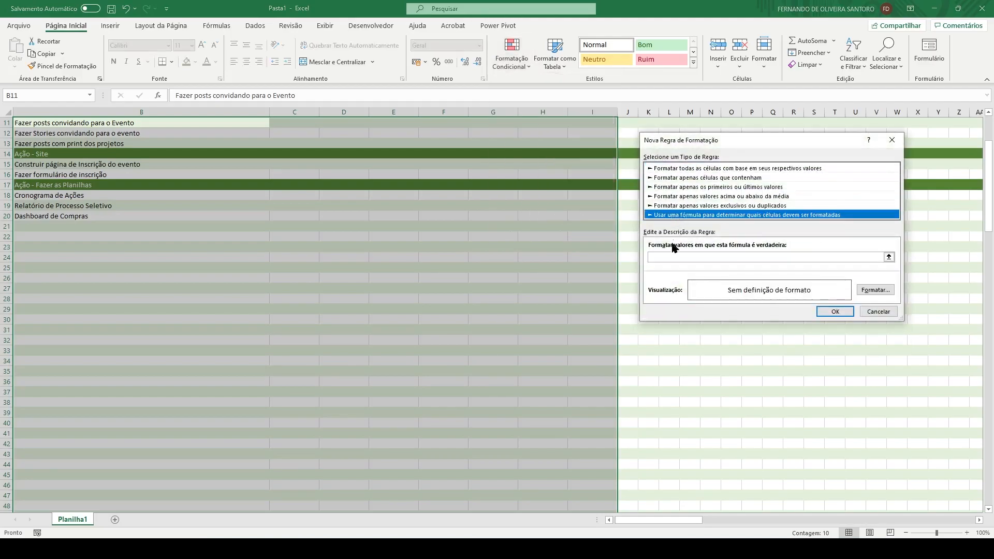
# Set the new rule's formula to =mod(lin(B11);2)=0 so that even rows are formatted
pyautogui.click(668, 258)
pyautogui.write('=mod')
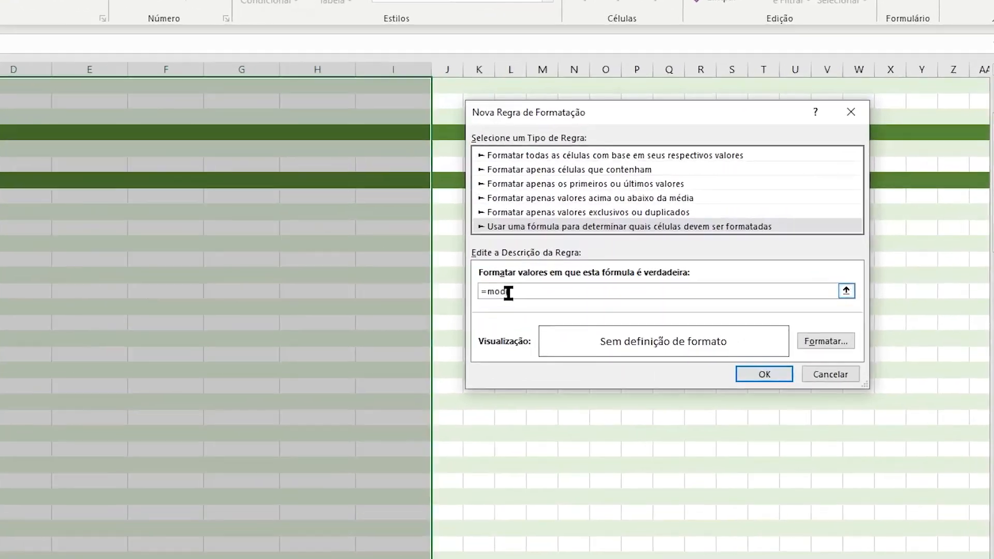
pyautogui.write('(lin(B11')
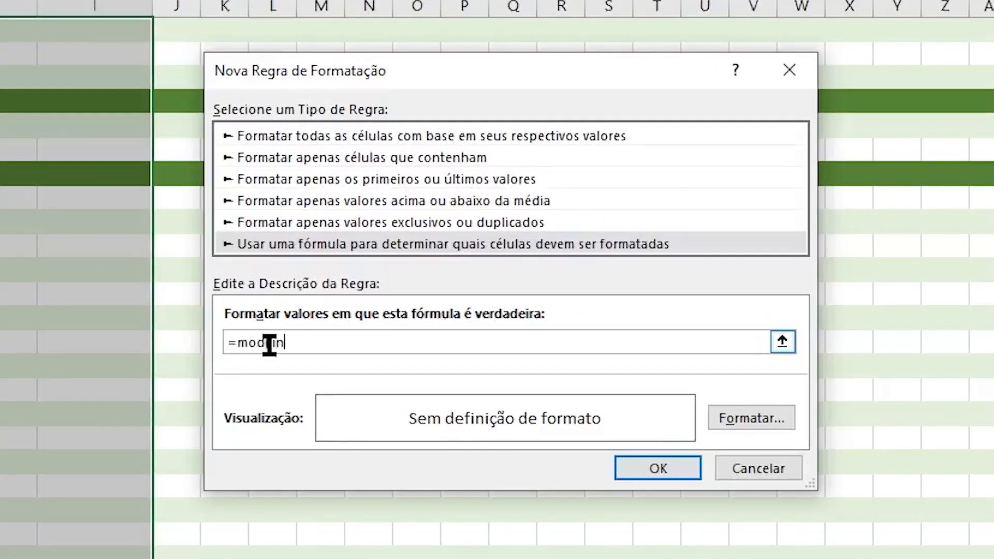
pyautogui.write(')')
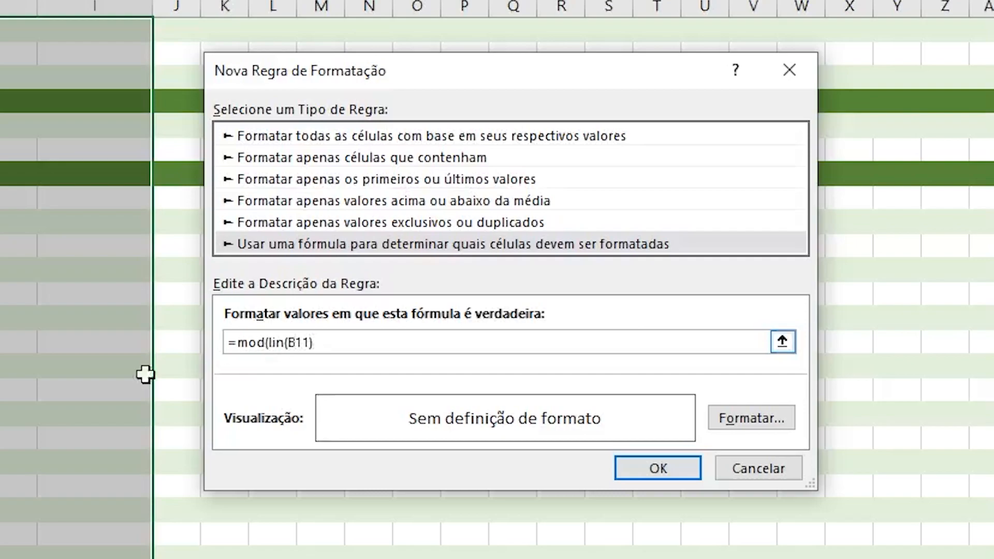
pyautogui.scroll(4, 104, 363)
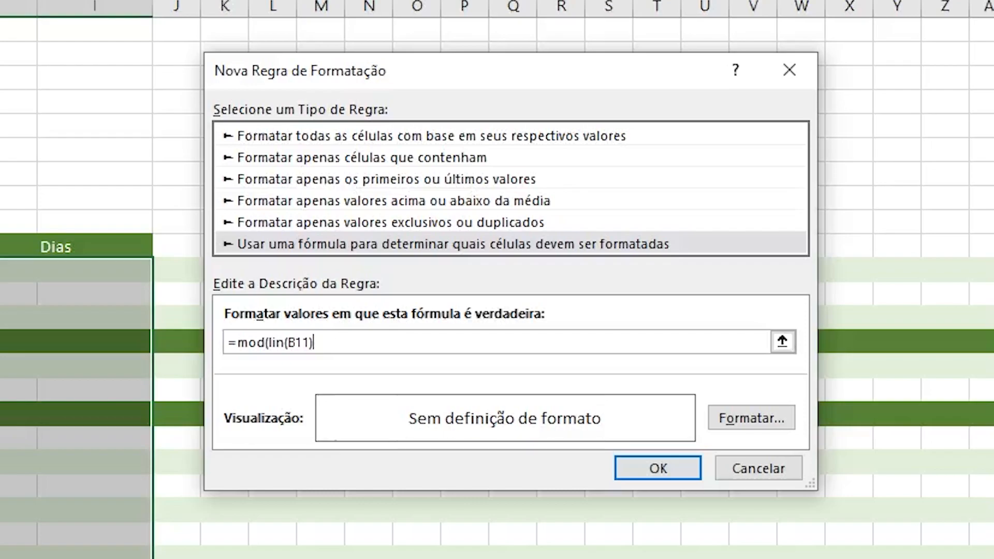
pyautogui.write(';2)=0')
# Give the even-row rule the light green fill one shade darker than the lightest green, and create the rule
pyautogui.click(743, 421)
pyautogui.click(418, 146)
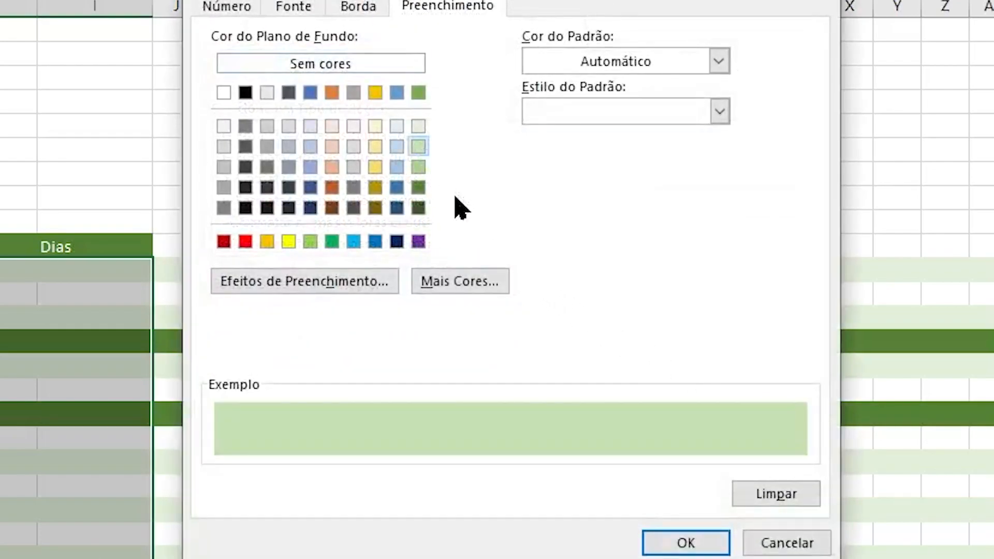
pyautogui.click(686, 543)
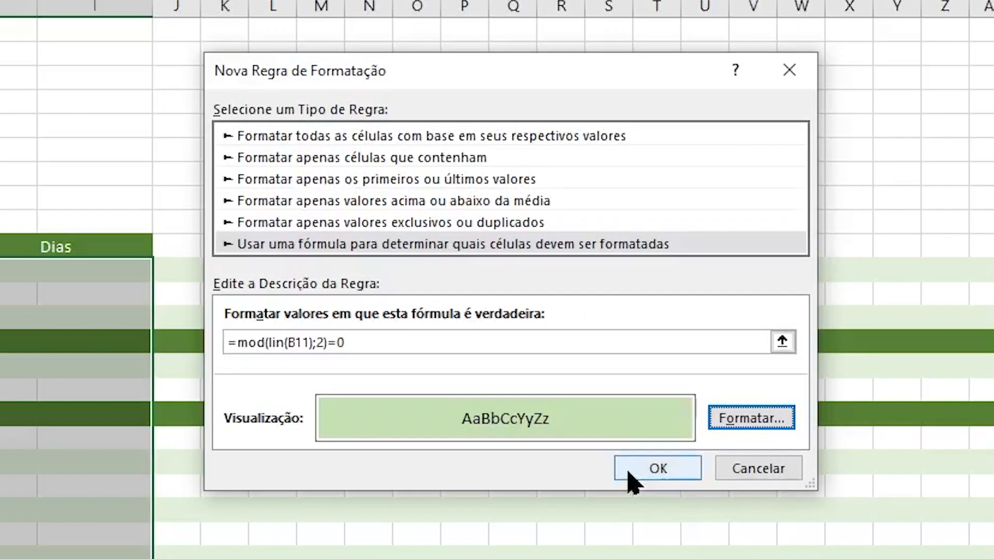
pyautogui.click(632, 473)
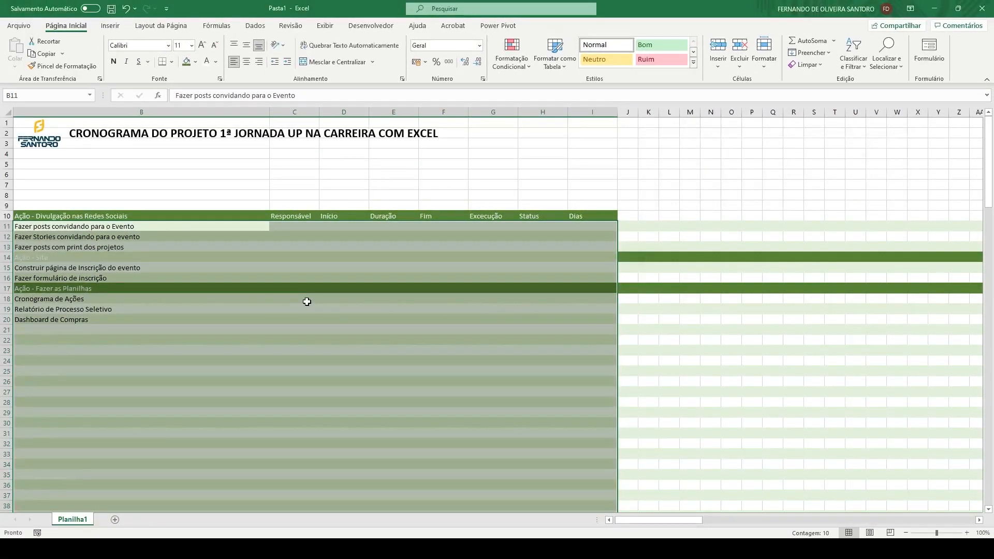
# Change the range of both the "Ação" header rule and the MOD >0 rule to =$B$11:$I$160
pyautogui.click(511, 66)
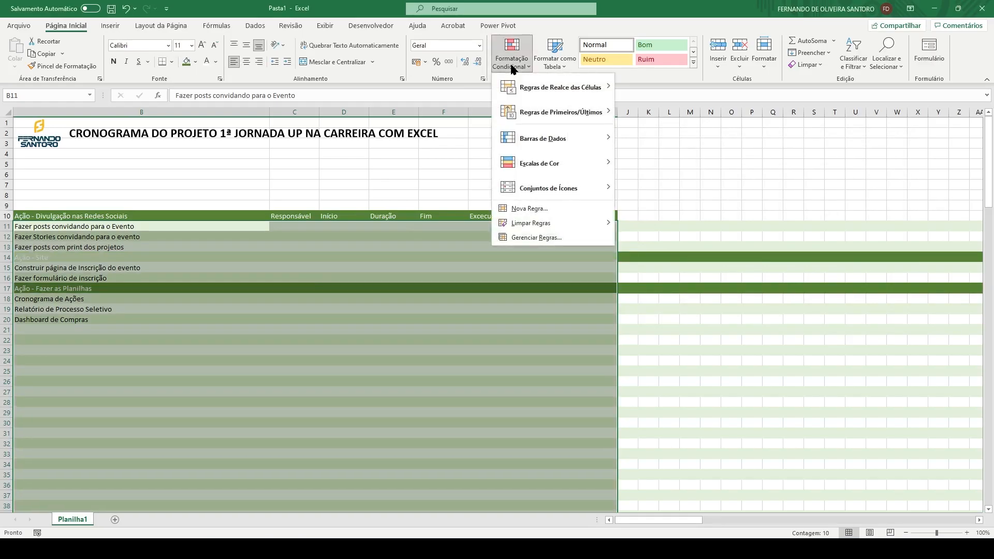
pyautogui.click(530, 238)
pyautogui.click(819, 231)
pyautogui.click(811, 231)
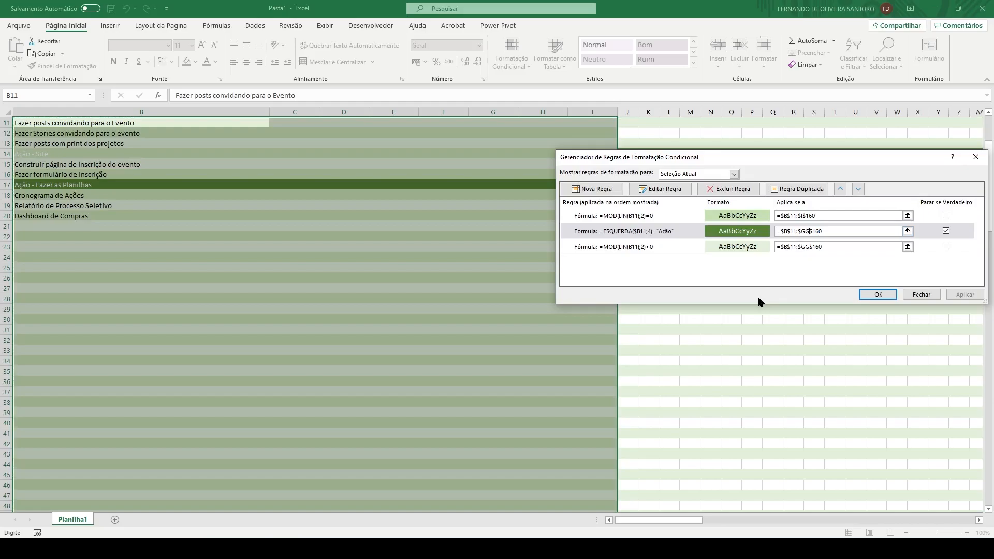
pyautogui.press('BackSpace')
pyautogui.press('BackSpace')
pyautogui.write('I')
pyautogui.click(813, 247)
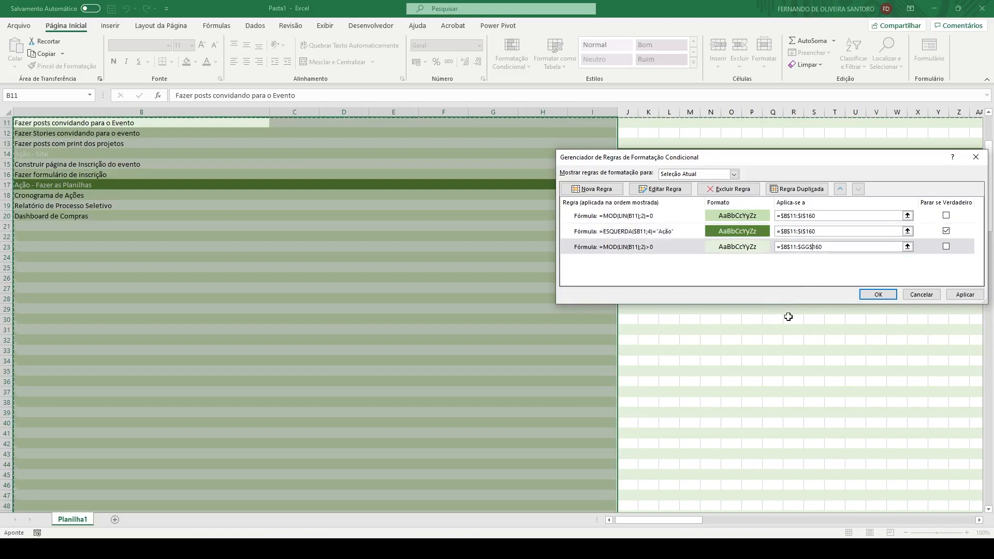
pyautogui.press('BackSpace')
pyautogui.press('BackSpace')
pyautogui.write('I')
# Move the "Ação" header rule to the head of the rule order, apply the changes, and deselect the table
pyautogui.click(642, 234)
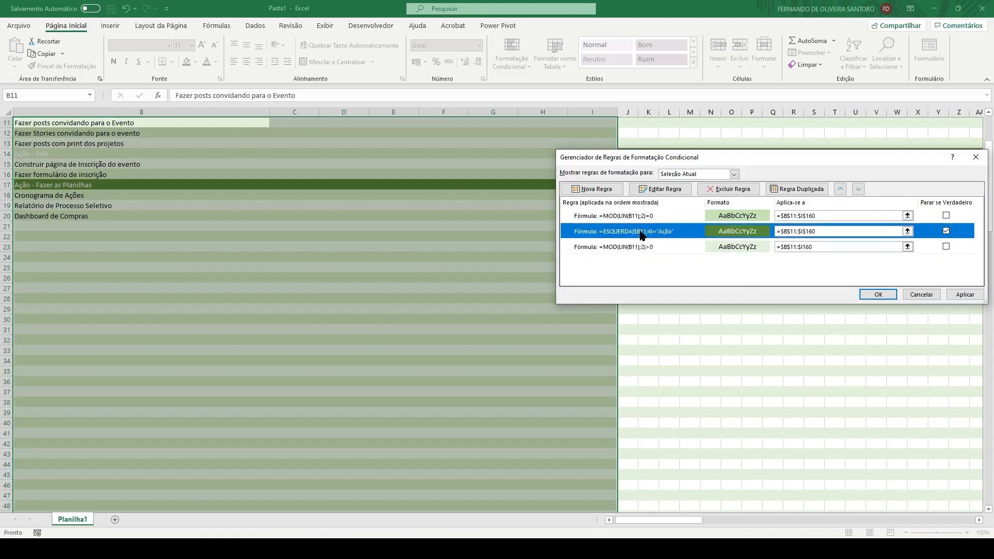
pyautogui.click(839, 189)
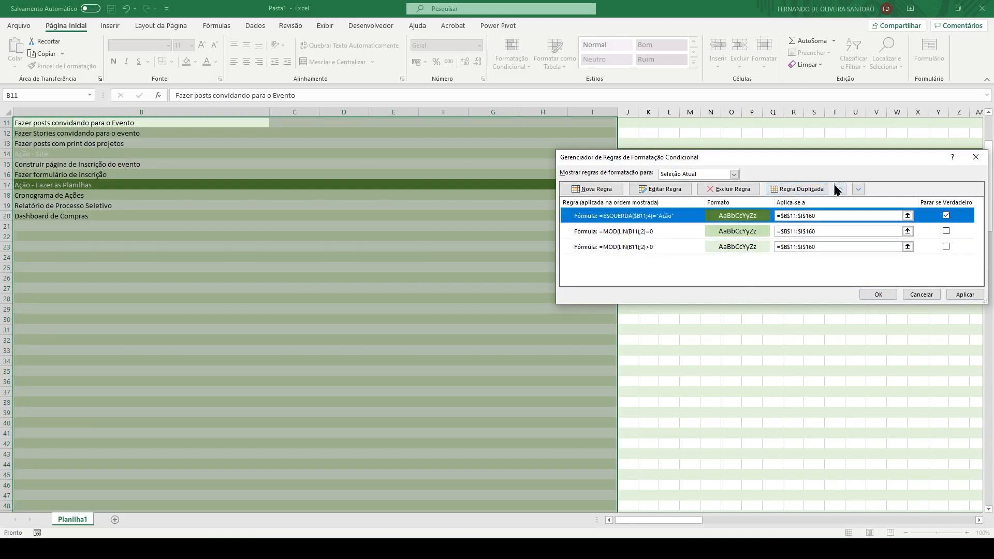
pyautogui.click(957, 294)
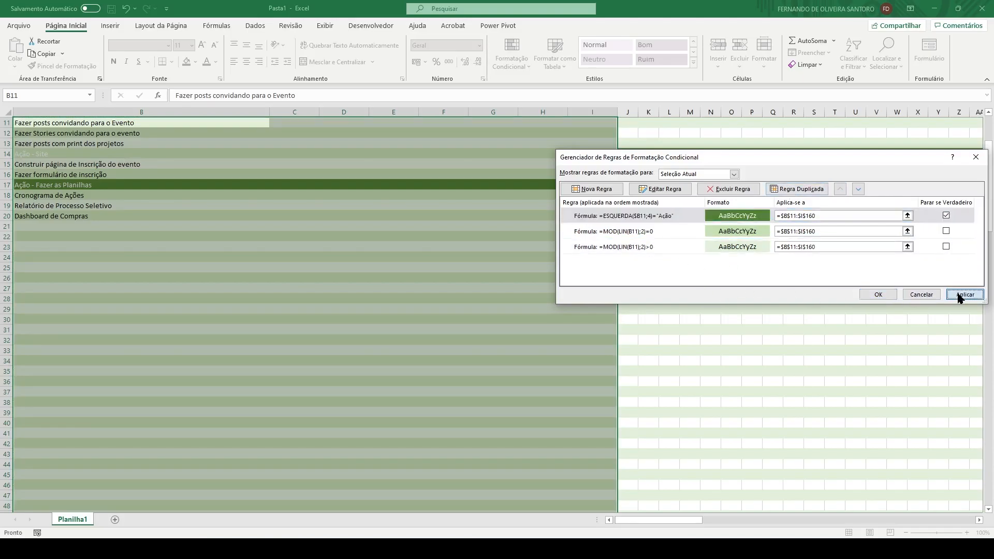
pyautogui.click(886, 293)
pyautogui.scroll(3, 398, 300)
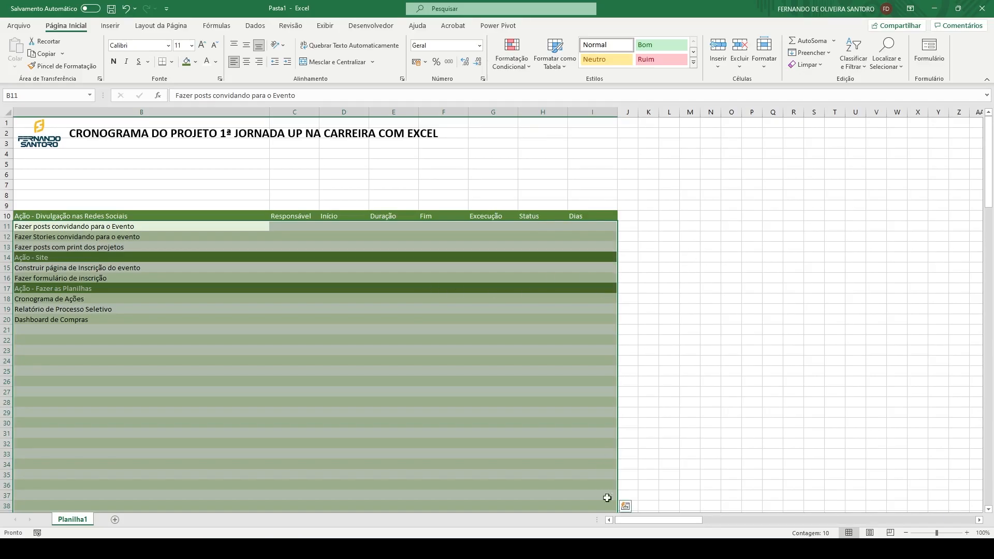
pyautogui.click(610, 519)
pyautogui.click(346, 339)
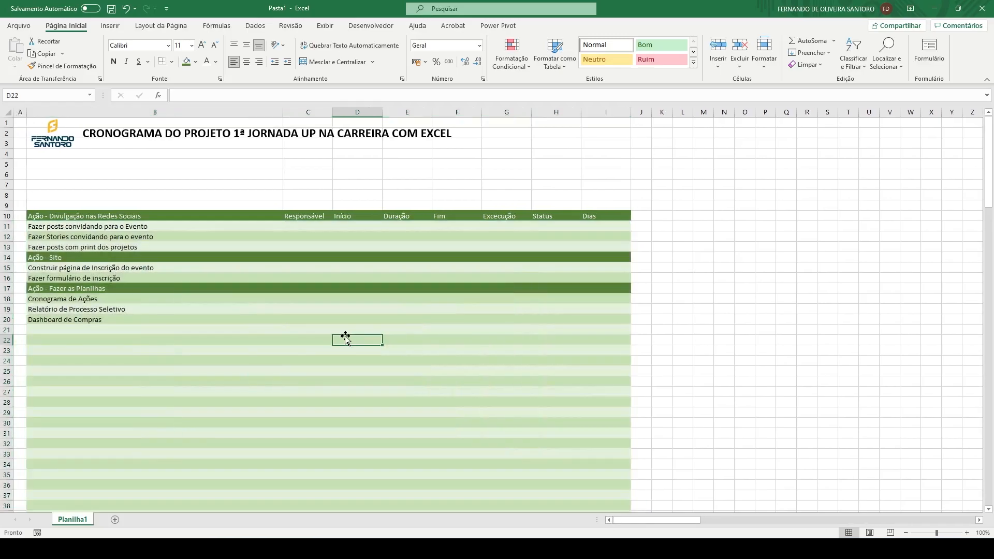
# Hide the worksheet gridlines and check the banded table down to its last row
pyautogui.click(324, 27)
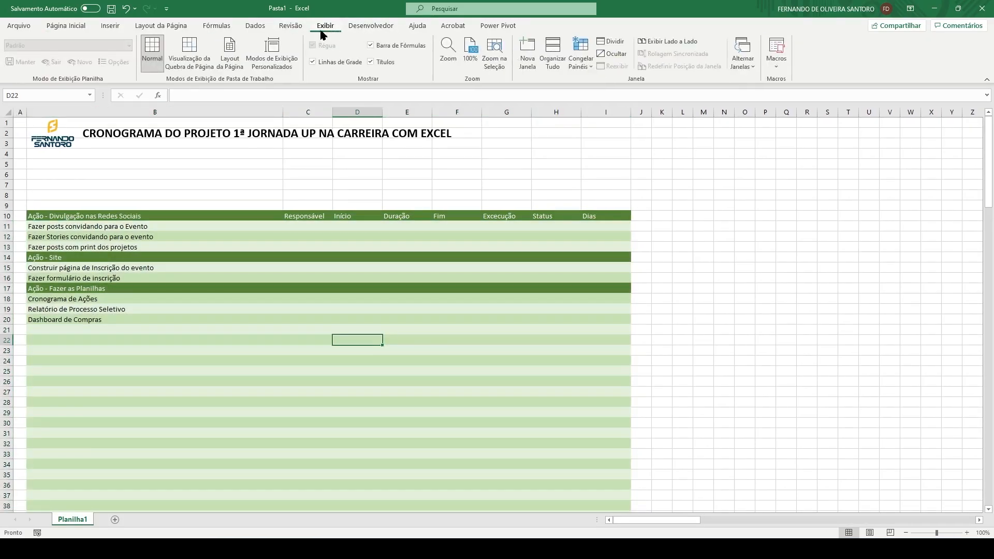
pyautogui.click(313, 62)
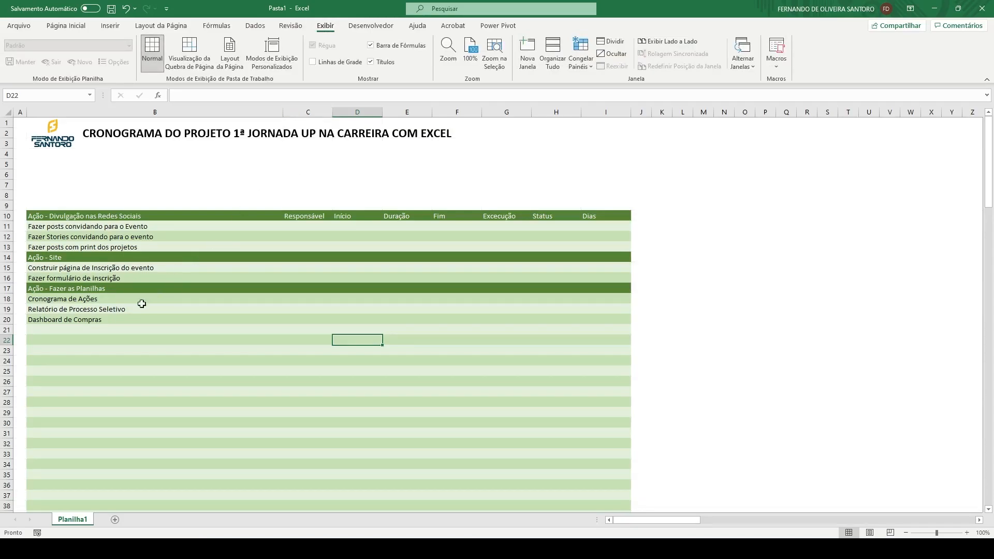
pyautogui.scroll(-7, 103, 381)
pyautogui.scroll(-20, 103, 380)
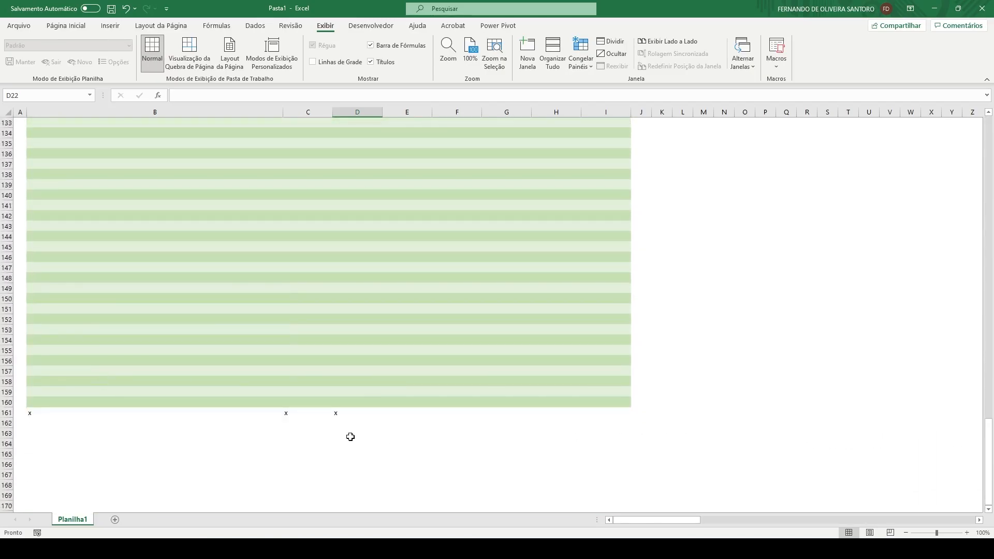
pyautogui.scroll(20, 351, 436)
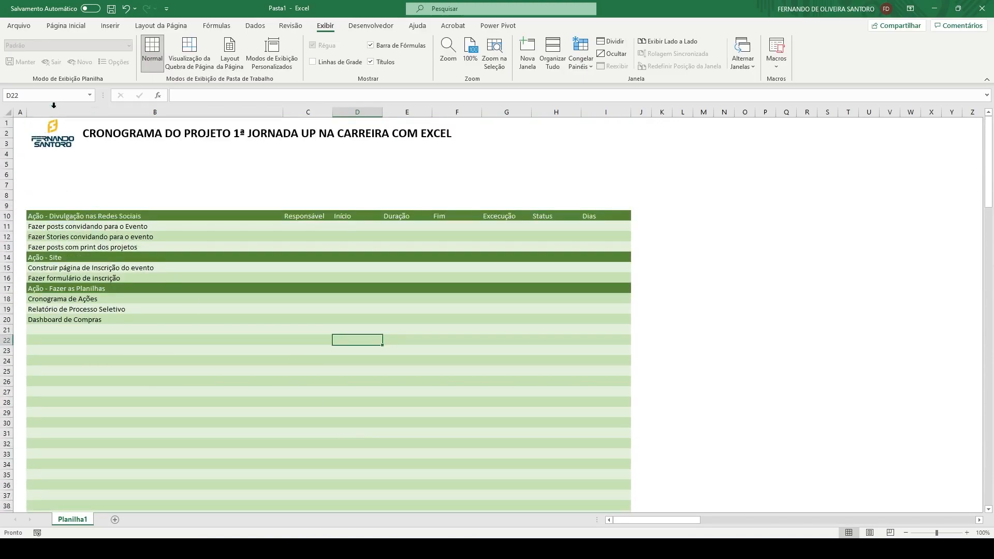
# Start a new formula-based conditional formatting rule for the range B11:I100
pyautogui.click(80, 29)
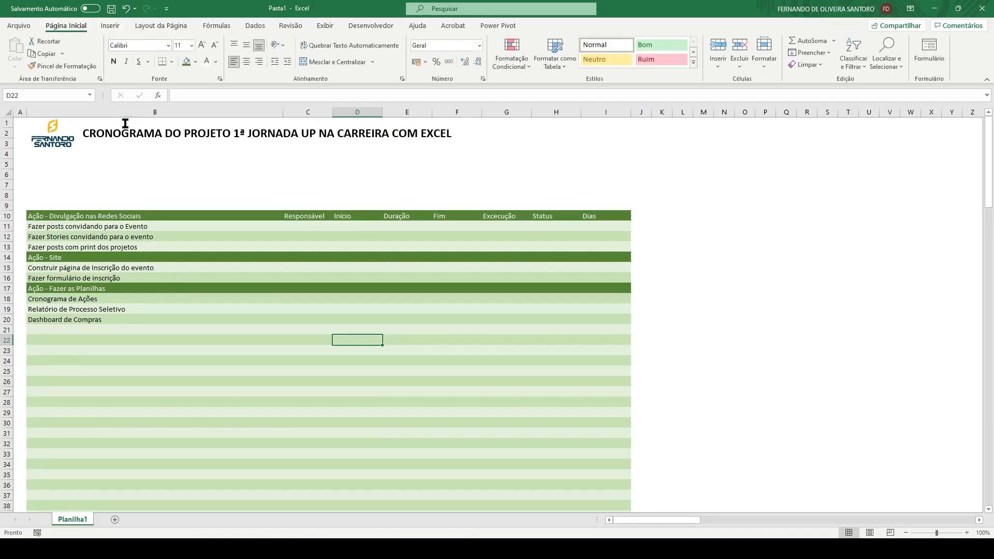
pyautogui.click(42, 97)
pyautogui.write('b11:i100')
pyautogui.press('Return')
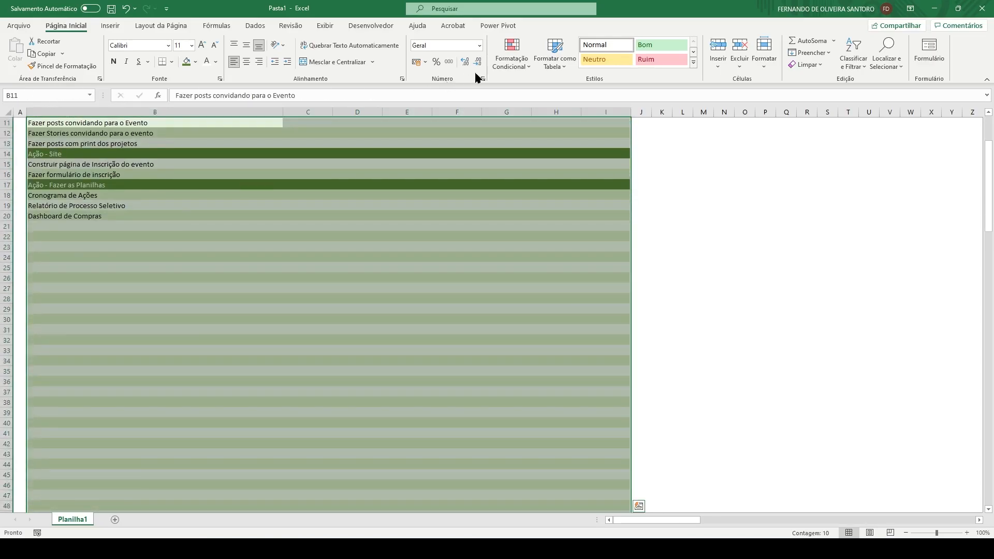
pyautogui.click(511, 65)
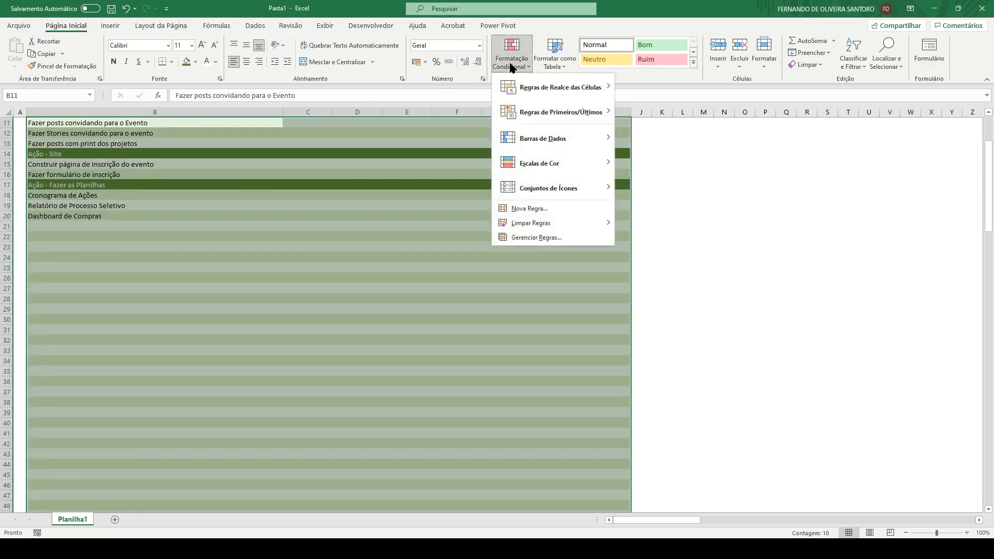
pyautogui.click(528, 207)
pyautogui.click(681, 204)
# Enter the rule formula =$B11="" with only the column locked, so it targets rows whose column B cell is empty
pyautogui.click(674, 246)
pyautogui.write('=')
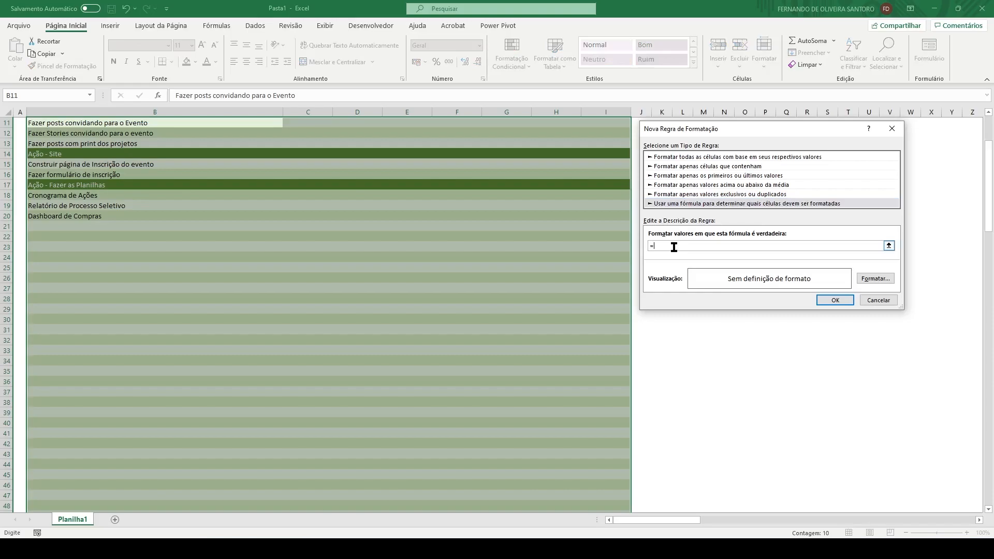
pyautogui.write('B11')
pyautogui.click(660, 248)
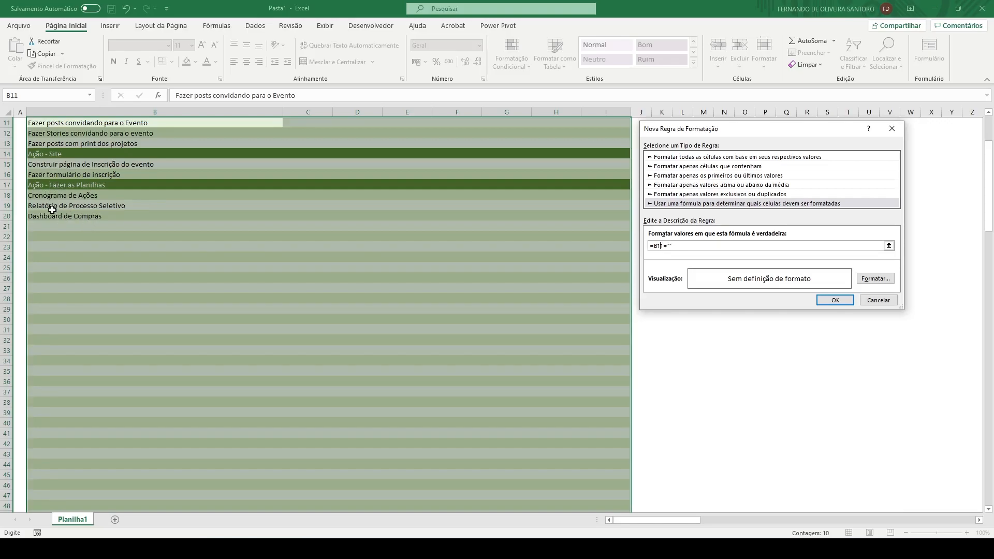
pyautogui.press('F4')
pyautogui.press('F4')
pyautogui.press('F4')
# Give the empty-row rule a white fill and create the rule
pyautogui.click(880, 278)
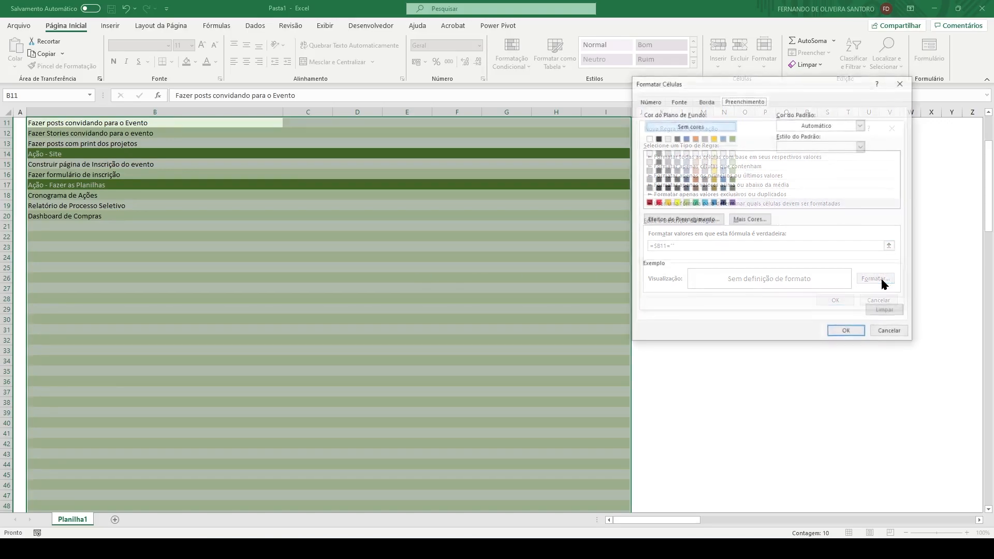
pyautogui.click(647, 138)
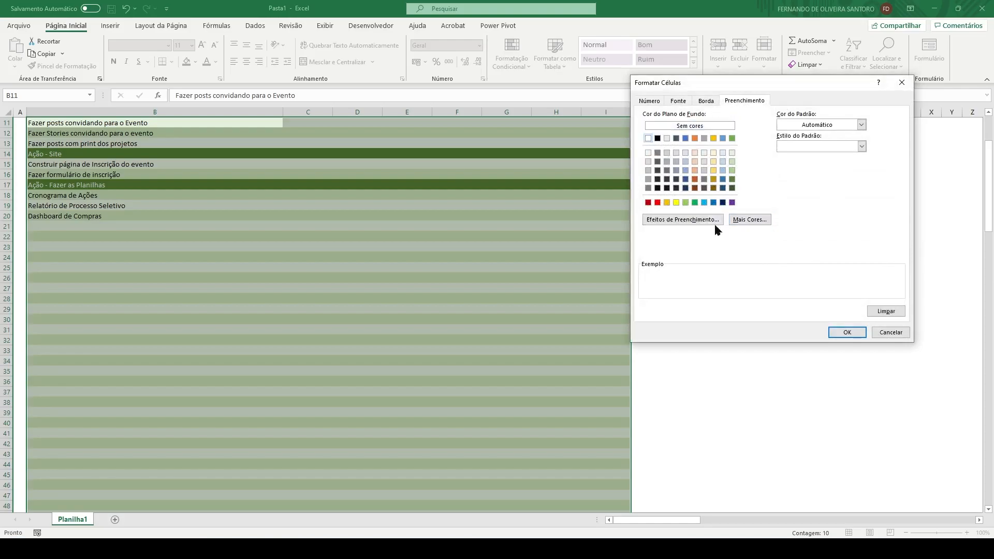
pyautogui.click(845, 331)
pyautogui.click(834, 300)
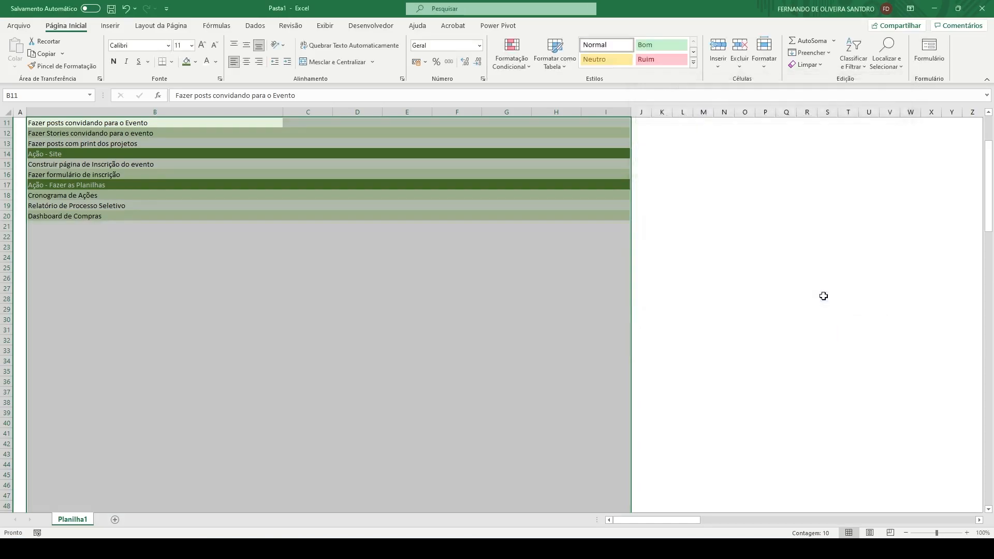
# Enter a new action header "Ação - Teste" in B21, directly below the last task
pyautogui.scroll(3, 278, 311)
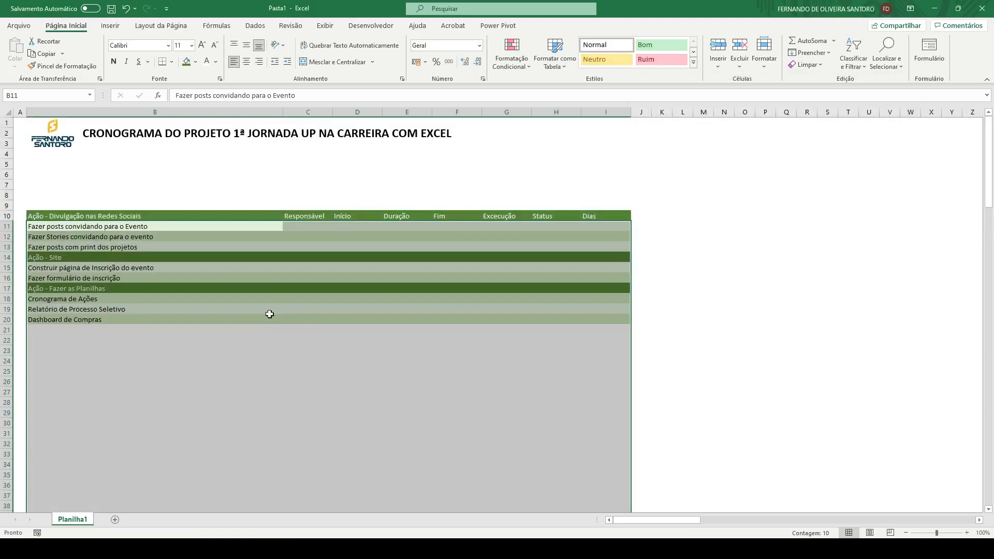
pyautogui.click(73, 332)
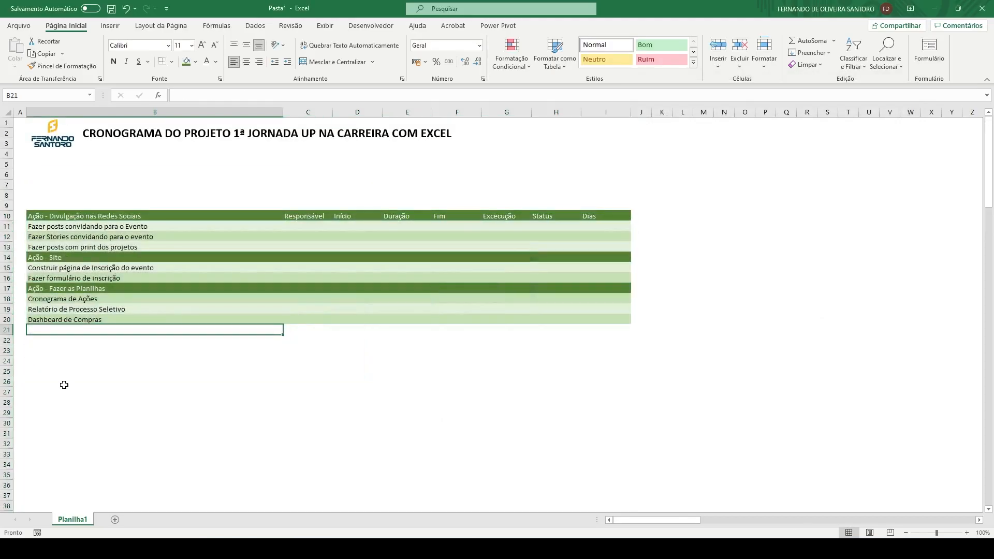
pyautogui.write('Ação - ')
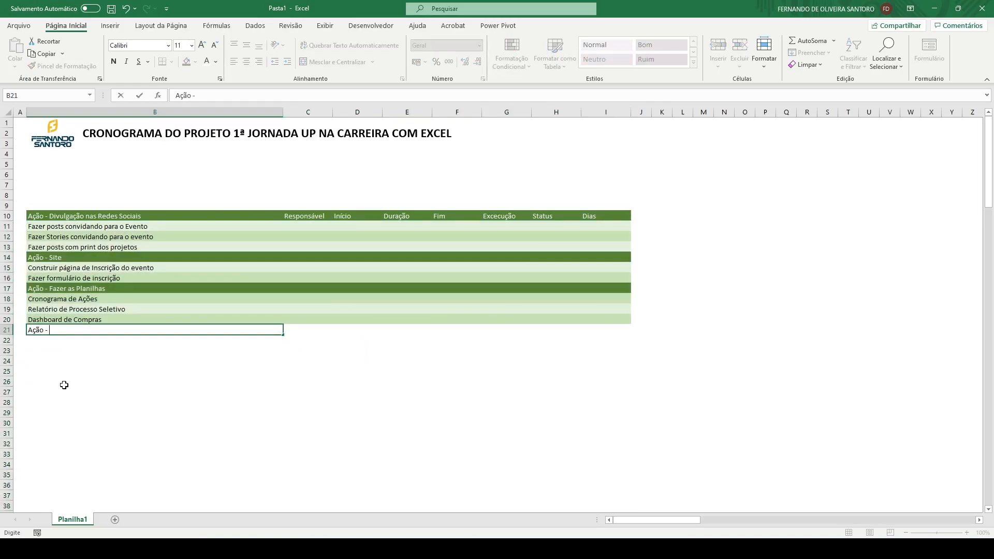
pyautogui.write('Teste')
pyautogui.press('Return')
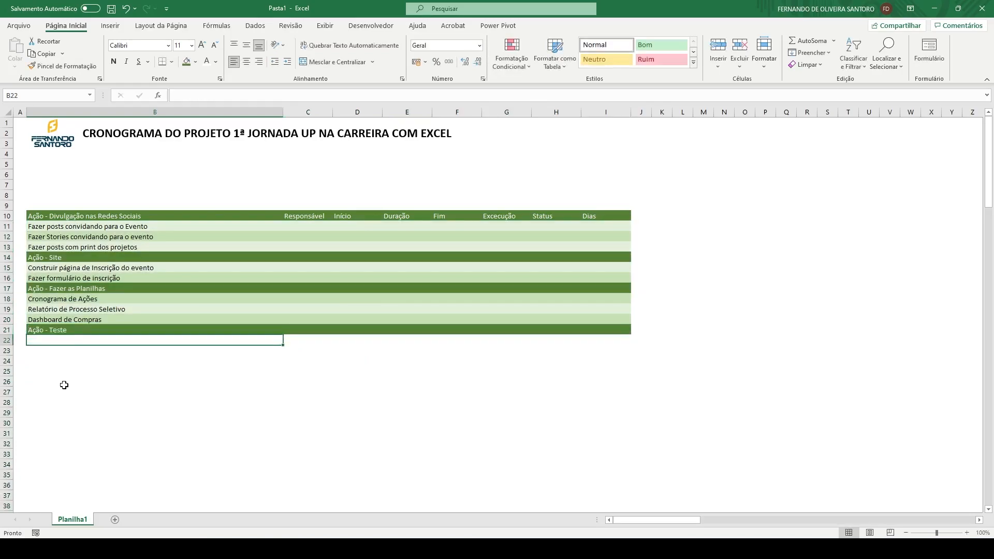
# Enter the tasks "Exemplo de ação" in B22 and "Exemplo de ação 2" in B23
pyautogui.write('Exemp´lo de')
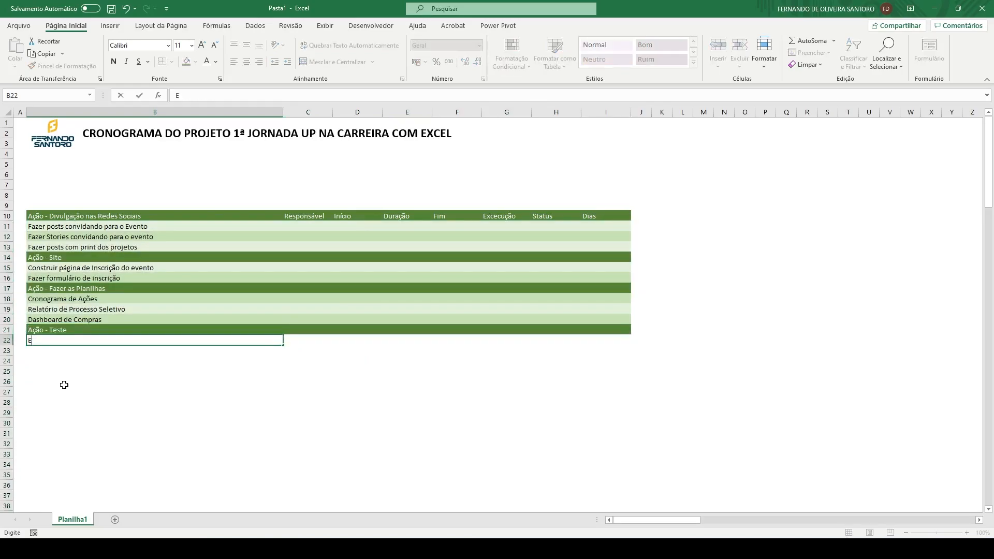
pyautogui.press('BackSpace')
pyautogui.press('BackSpace')
pyautogui.press('BackSpace')
pyautogui.press('BackSpace')
pyautogui.press('BackSpace')
pyautogui.press('BackSpace')
pyautogui.write('lo de açã')
pyautogui.press('Return')
pyautogui.write('Exemplo de ')
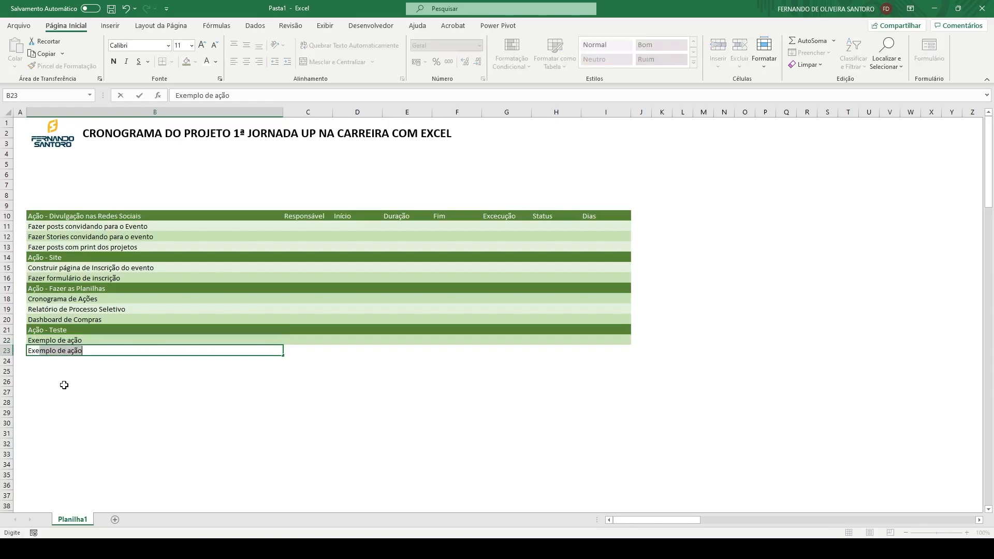
pyautogui.write('ação 2')
pyautogui.press('Return')
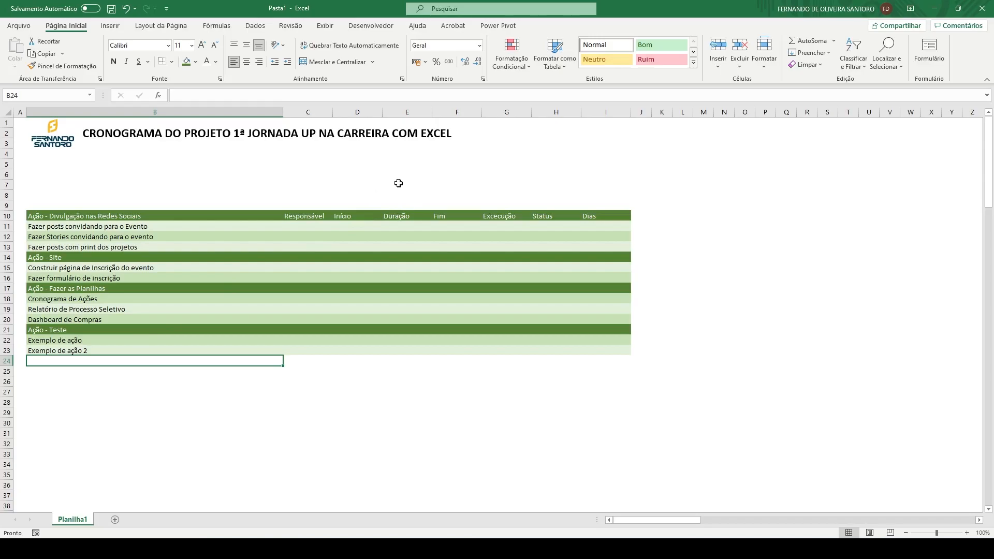
# Enter the labels "Data Inicial:" in D8, "Data Final:" in F8 and "Qtde Dias:" in H8
pyautogui.moveTo(600, 182); pyautogui.dragTo(337, 195)
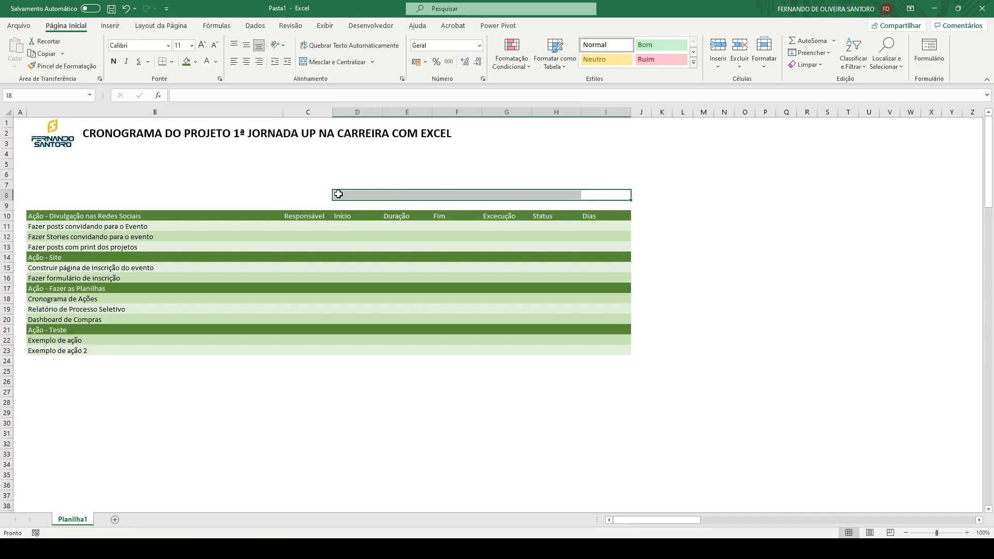
pyautogui.click(347, 195)
pyautogui.write('Data Inicial')
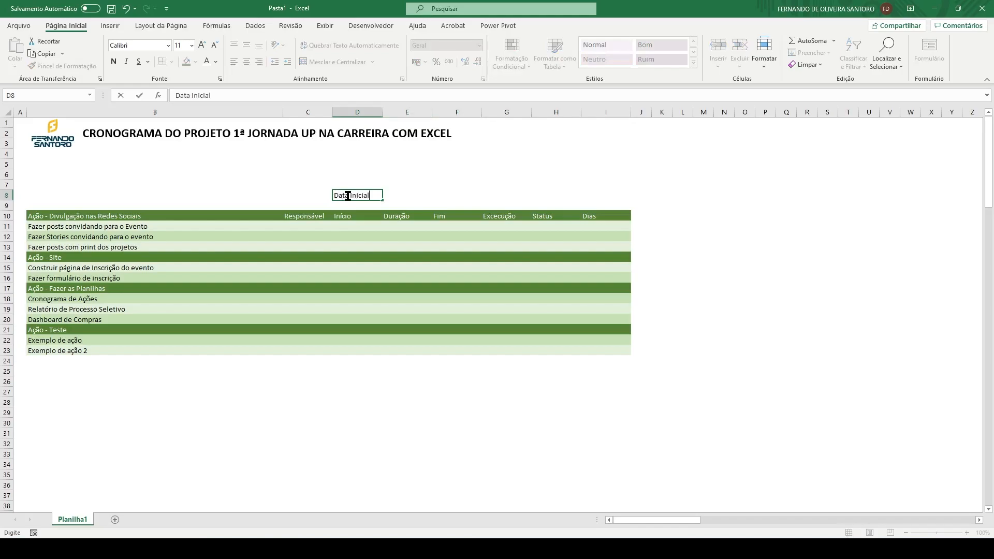
pyautogui.write(':')
pyautogui.press('Tab')
pyautogui.press('Tab')
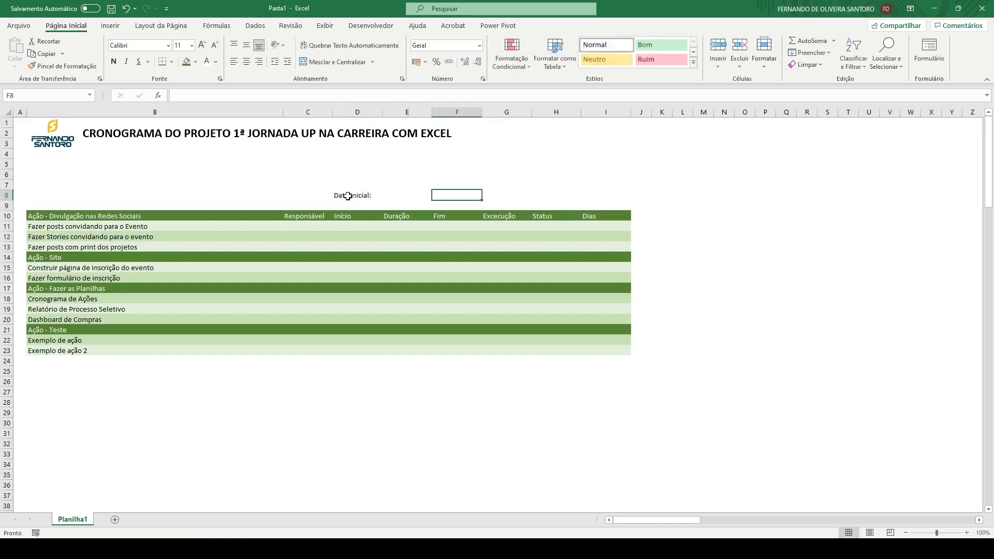
pyautogui.write('Data Final')
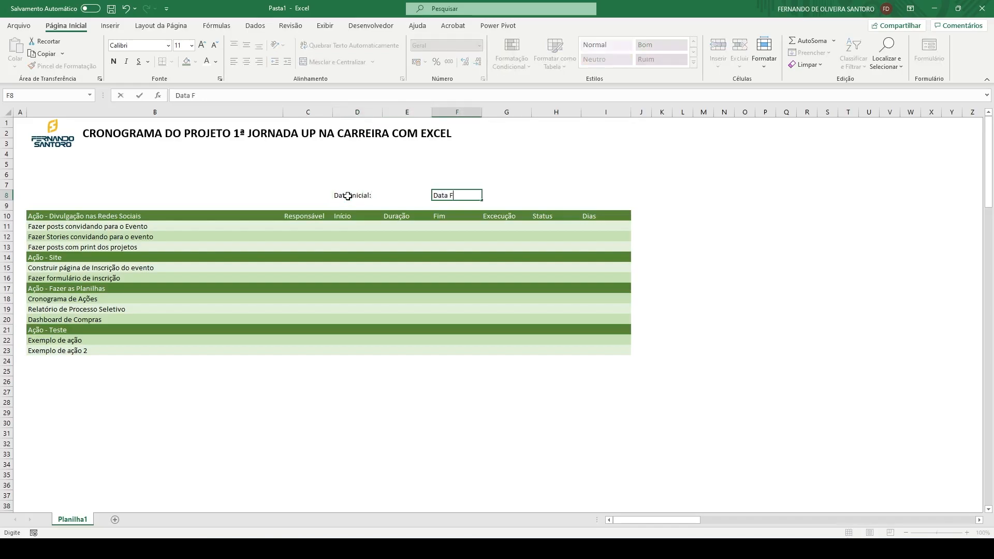
pyautogui.press('Tab')
pyautogui.press('Tab')
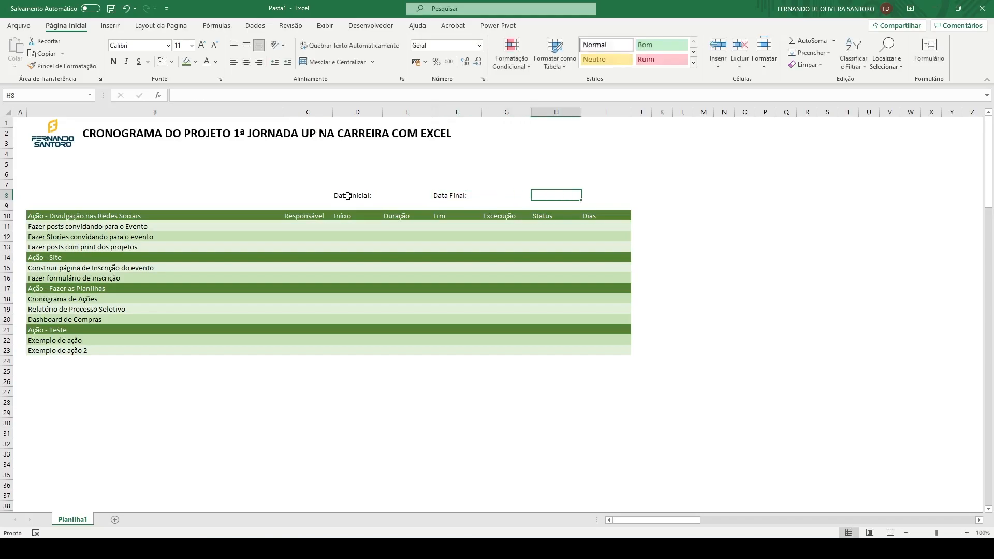
pyautogui.write('Qtde Dias:')
pyautogui.press('Return')
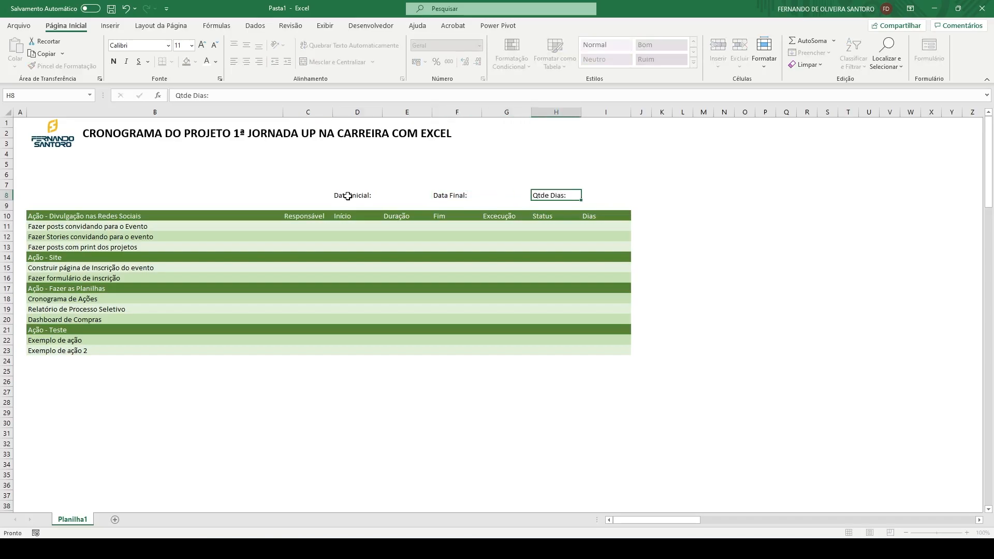
# Format the three labels in D8, F8 and H8 with the header's dark green fill and white font
pyautogui.click(347, 195)
pyautogui.keyDown('ctrl'); pyautogui.click(449, 195); pyautogui.keyUp('ctrl')
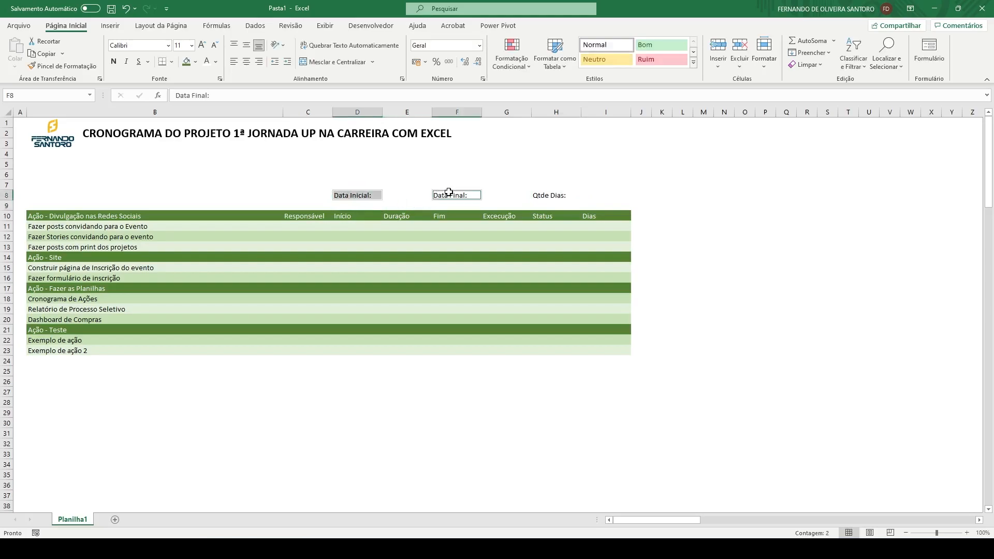
pyautogui.click(349, 194)
pyautogui.keyDown('ctrl'); pyautogui.click(445, 192); pyautogui.keyUp('ctrl')
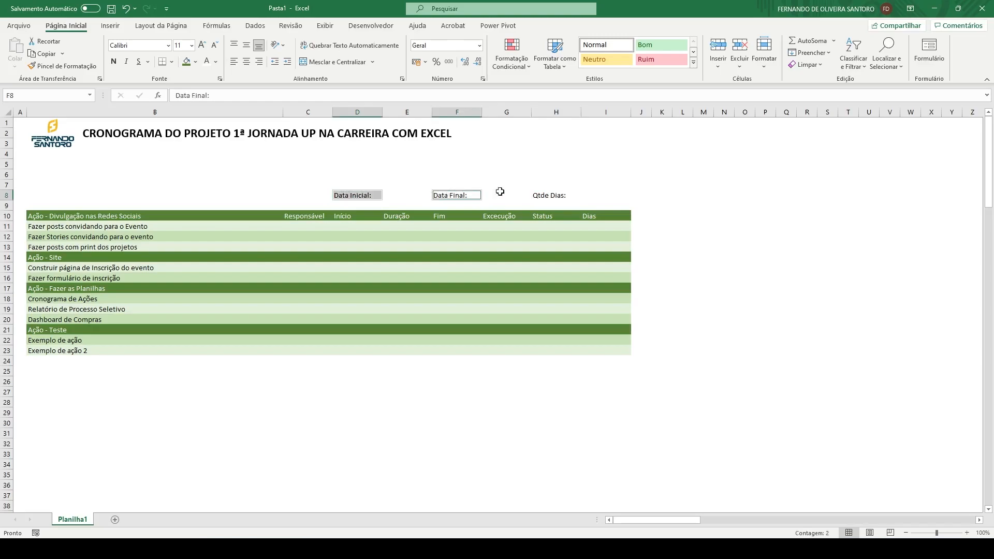
pyautogui.keyDown('ctrl'); pyautogui.click(539, 192); pyautogui.keyUp('ctrl')
pyautogui.click(187, 61)
pyautogui.click(207, 62)
# Fill the value cells E8, G8 and I8 with the light green one shade darker than the lightest, and deselect them
pyautogui.click(403, 196)
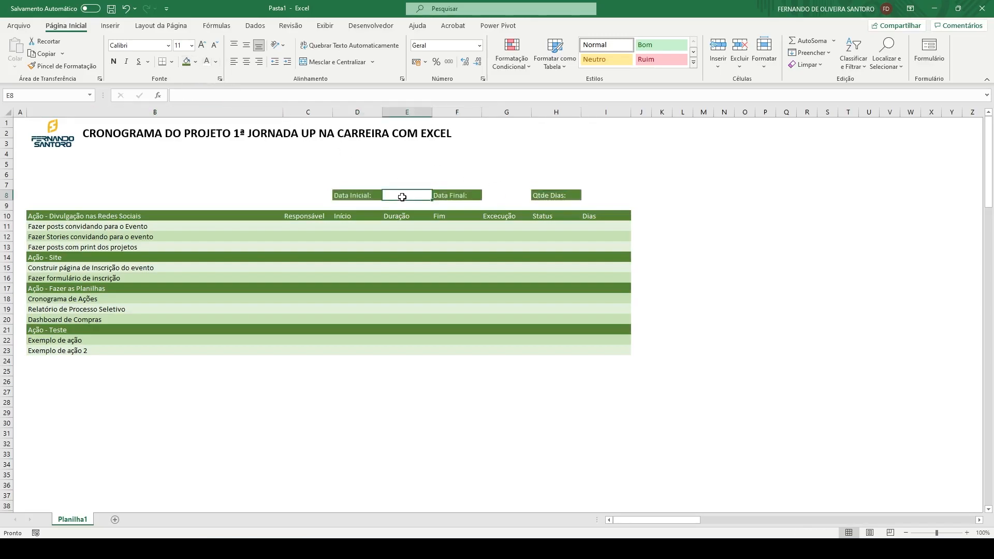
pyautogui.keyDown('ctrl'); pyautogui.click(501, 196); pyautogui.keyUp('ctrl')
pyautogui.keyDown('ctrl'); pyautogui.click(593, 194); pyautogui.keyUp('ctrl')
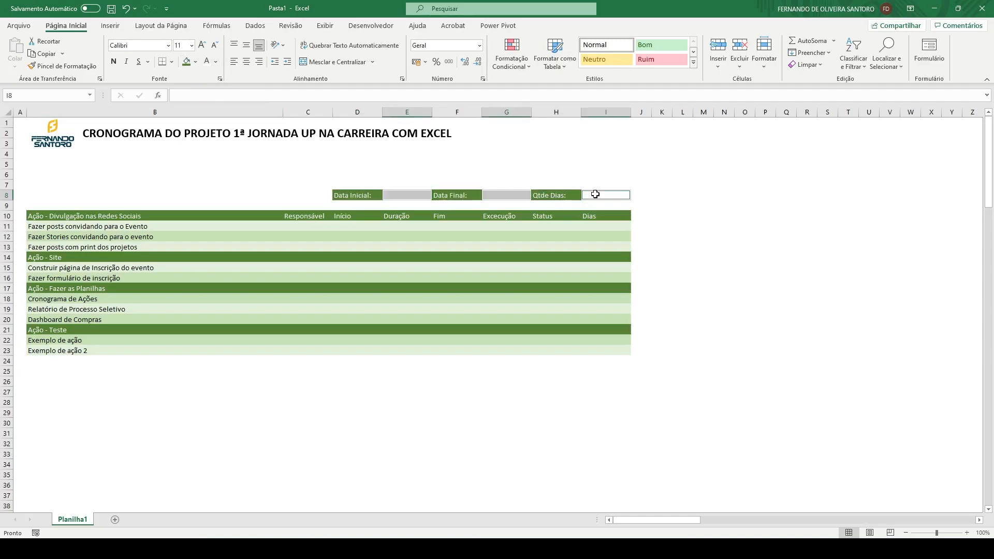
pyautogui.click(197, 63)
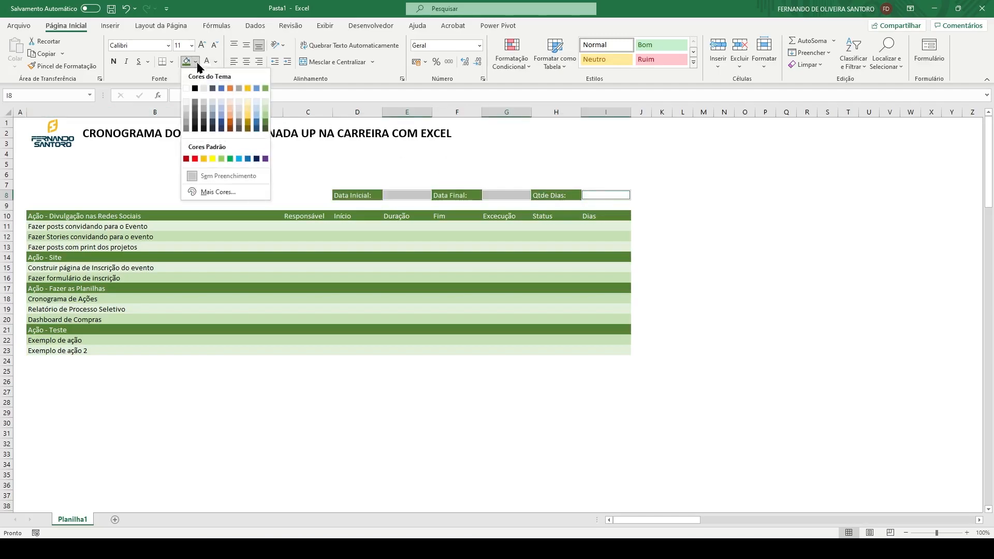
pyautogui.click(265, 110)
pyautogui.click(372, 373)
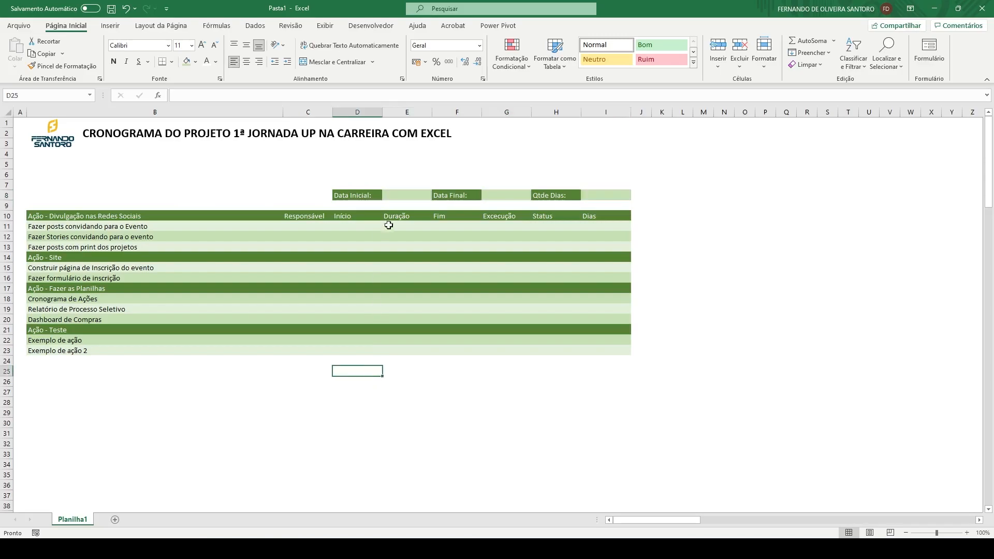
# Format the start and end date cells E8 and G8 as Data with the type *14/03/2012
pyautogui.click(406, 195)
pyautogui.keyDown('ctrl'); pyautogui.click(506, 194); pyautogui.keyUp('ctrl')
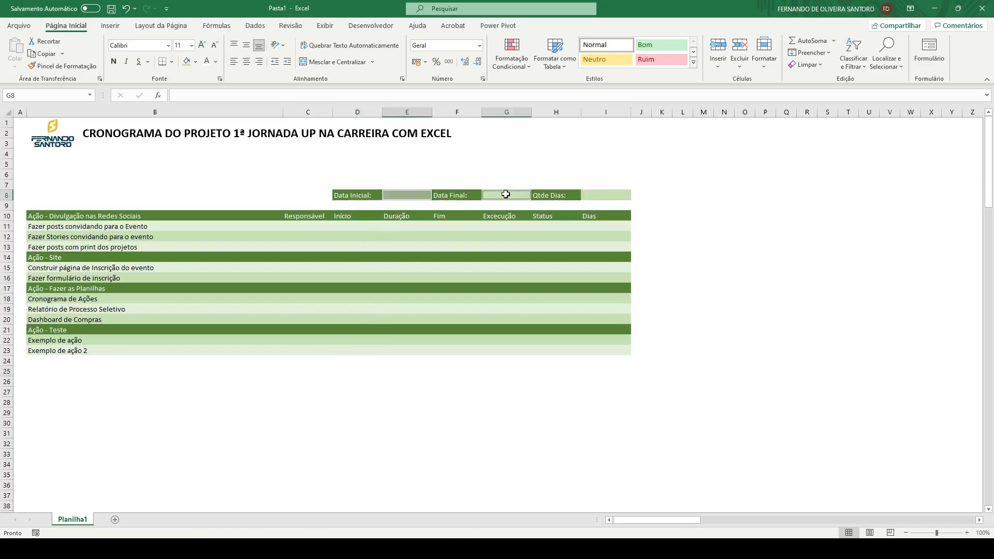
pyautogui.hotkey('ctrl', '1')
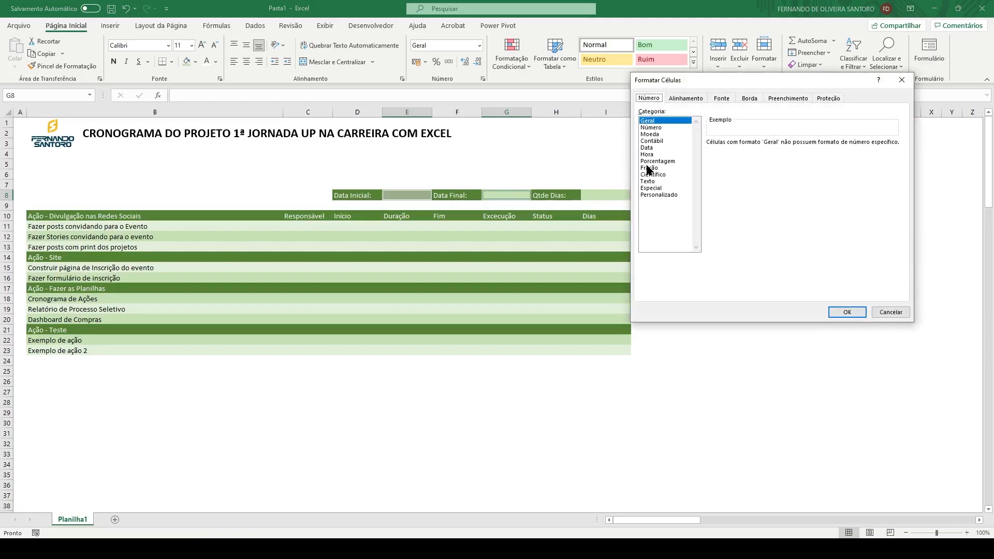
pyautogui.click(651, 148)
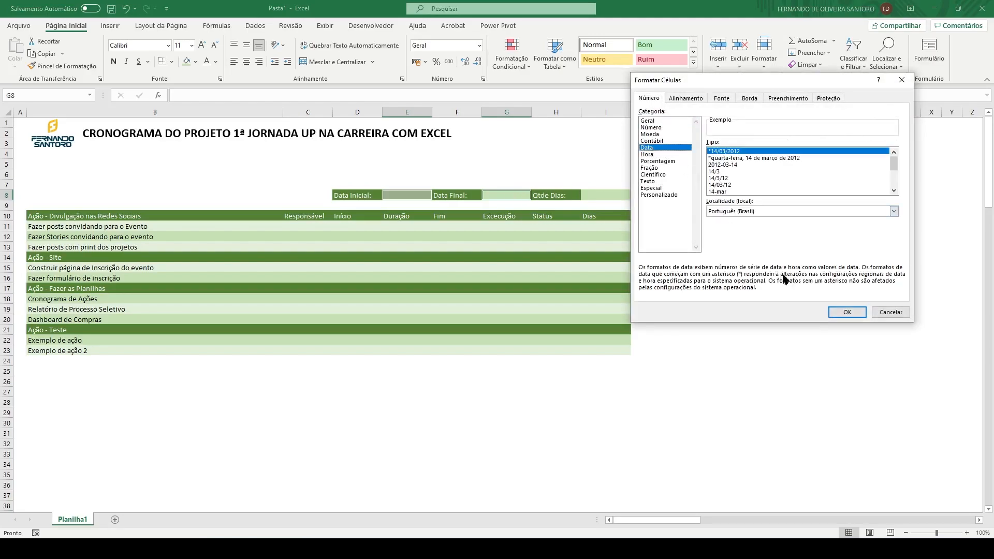
pyautogui.click(847, 312)
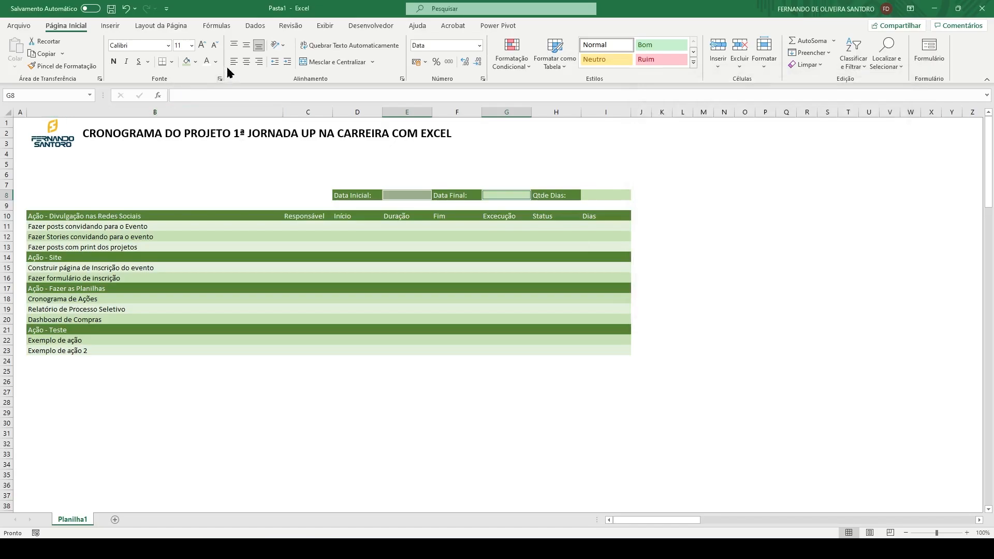
# Format the day-count cell I8 as Número with 0 decimal places
pyautogui.click(597, 195)
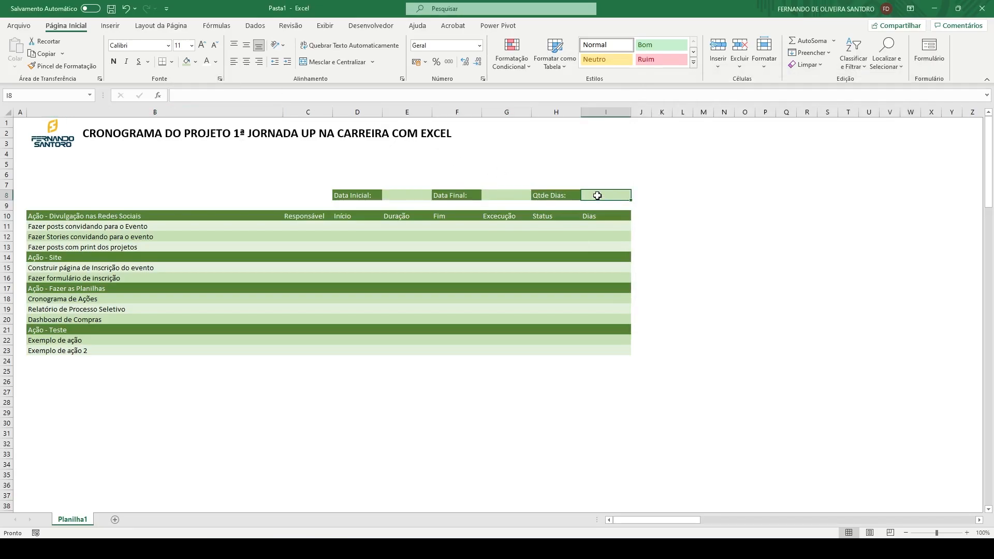
pyautogui.hotkey('ctrl', '1')
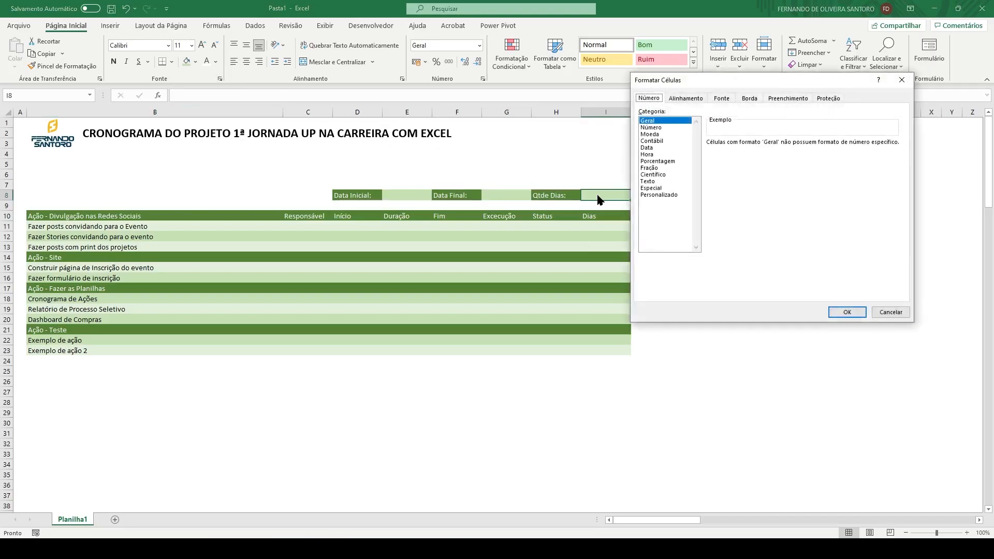
pyautogui.click(651, 127)
pyautogui.click(777, 145)
pyautogui.click(777, 145)
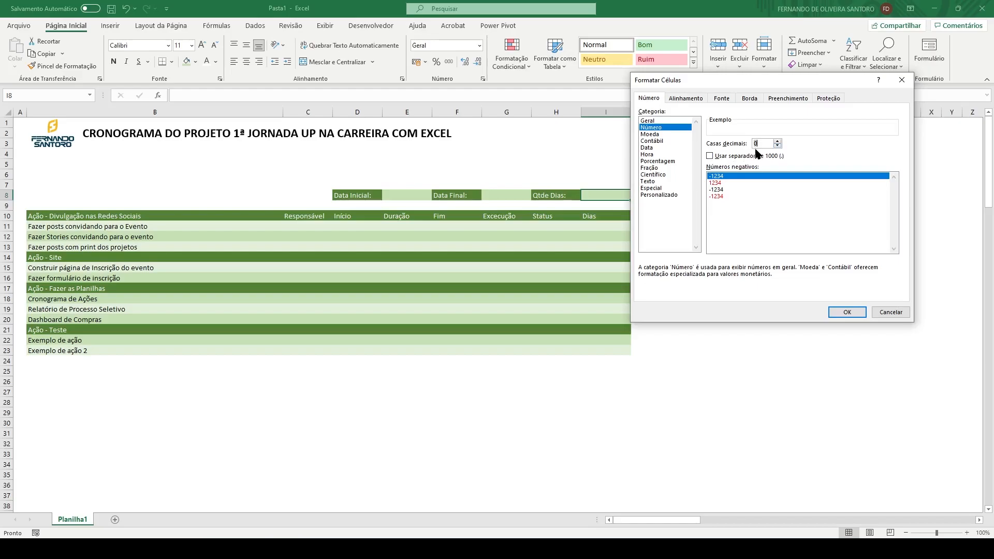
pyautogui.click(847, 312)
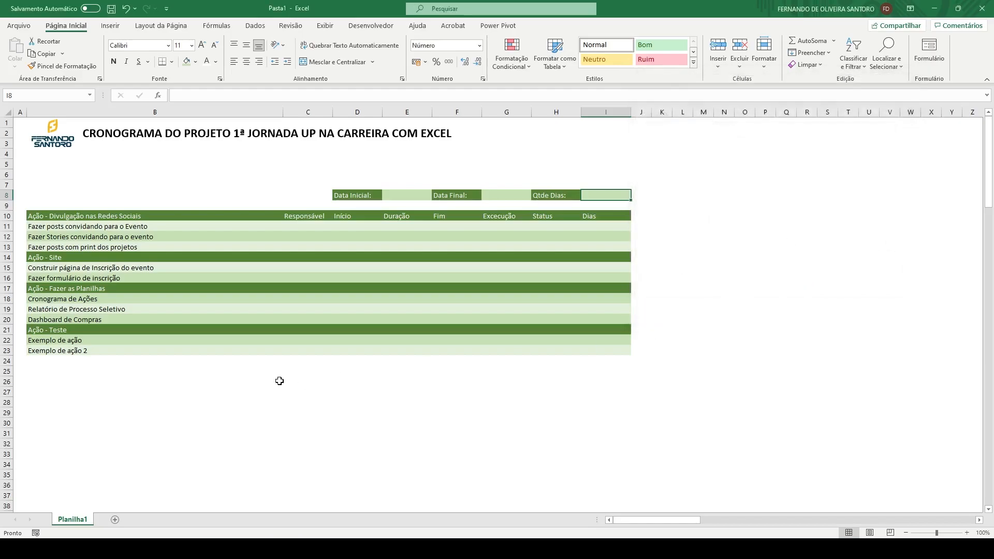
# Enter the legend text "Legenda: Projetado Executado Atrasado" in B8, with wide gaps between the words
pyautogui.click(48, 194)
pyautogui.write('Legenda:')
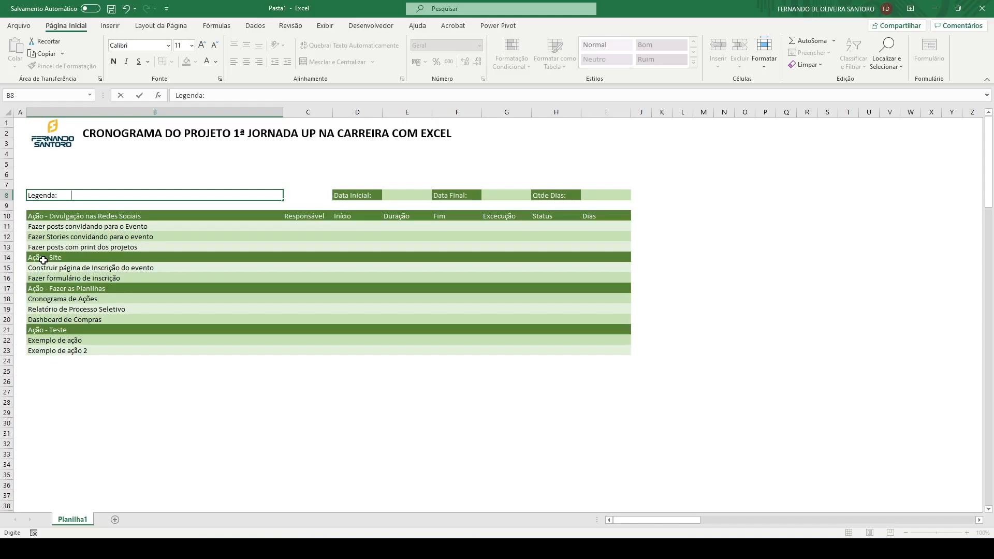
pyautogui.write('Projetado       Executado       ')
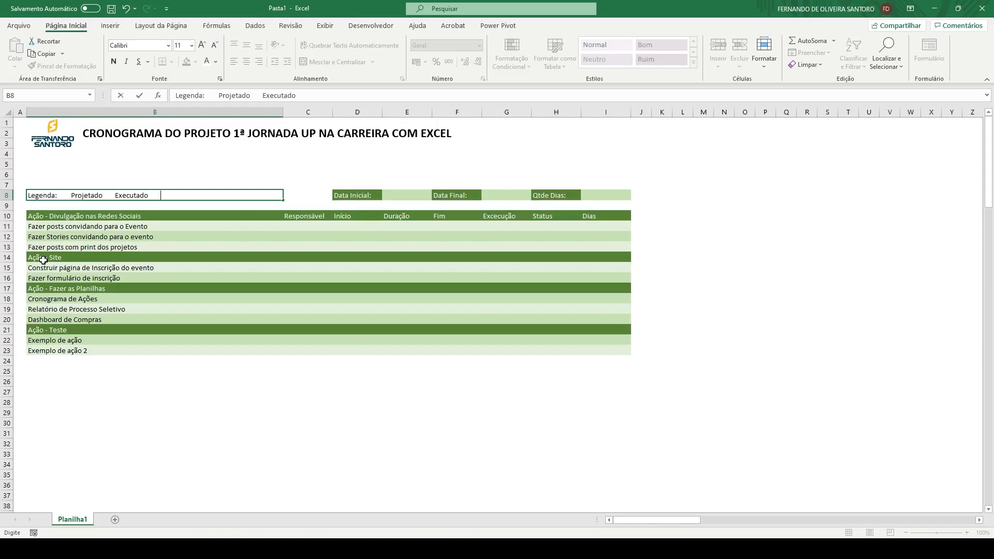
pyautogui.write('Atrasado')
pyautogui.press('Return')
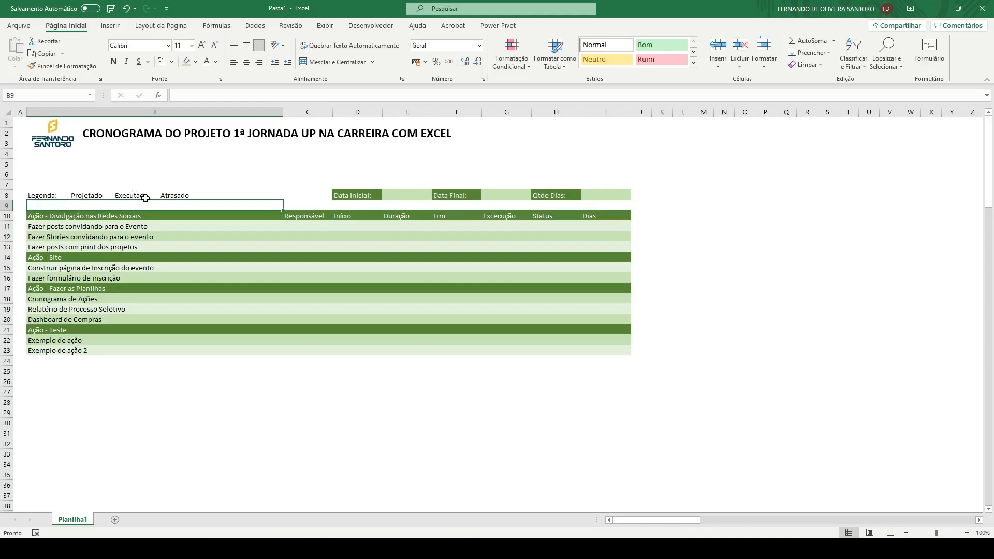
# Draw a small rectangle about 0.53 cm high and 0.42 cm wide in the blank area above the legend
pyautogui.click(112, 27)
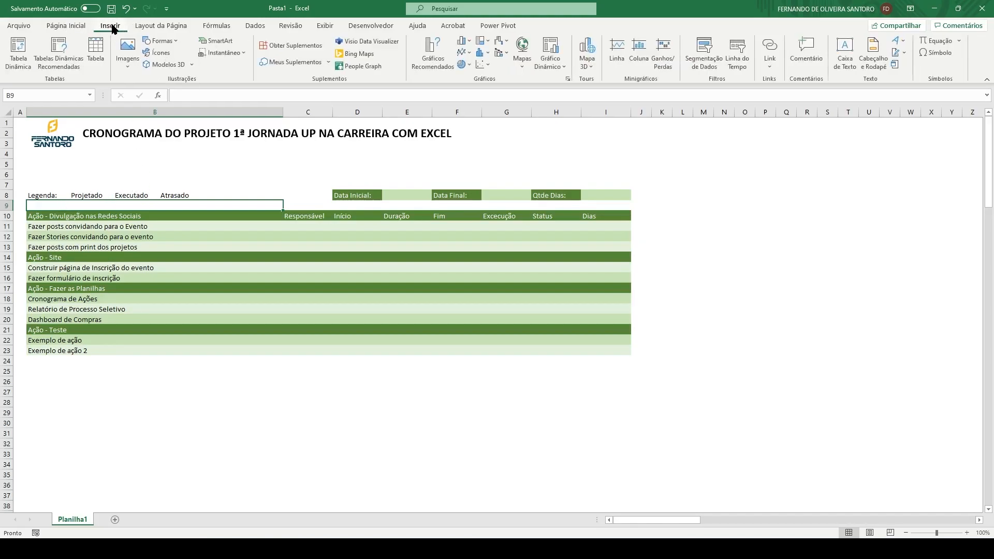
pyautogui.click(160, 40)
pyautogui.click(175, 69)
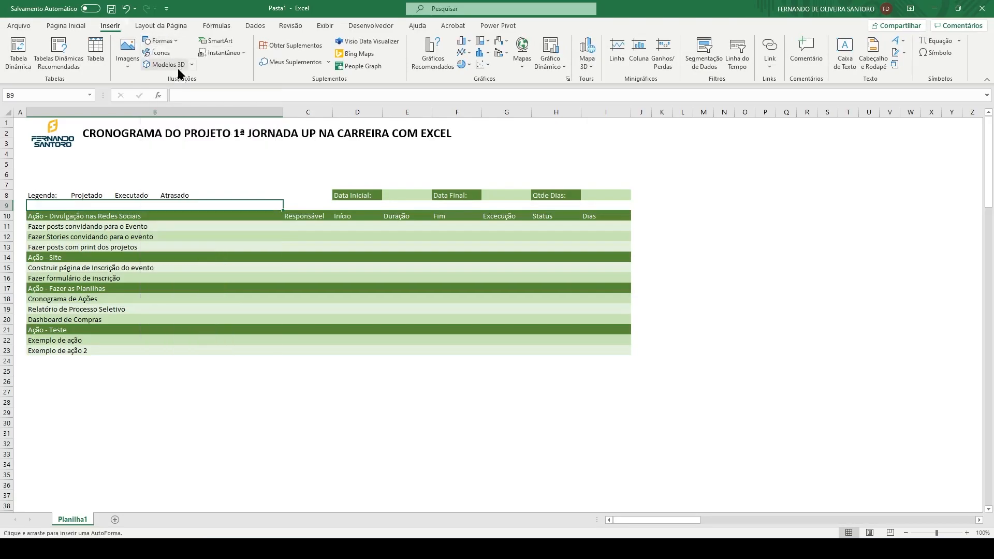
pyautogui.moveTo(160, 165); pyautogui.dragTo(166, 171)
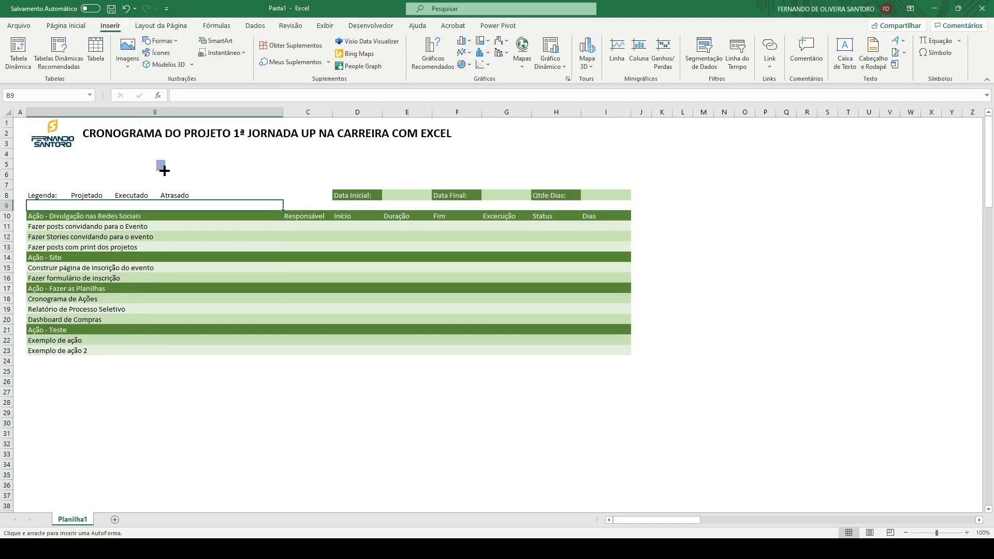
pyautogui.click(126, 172)
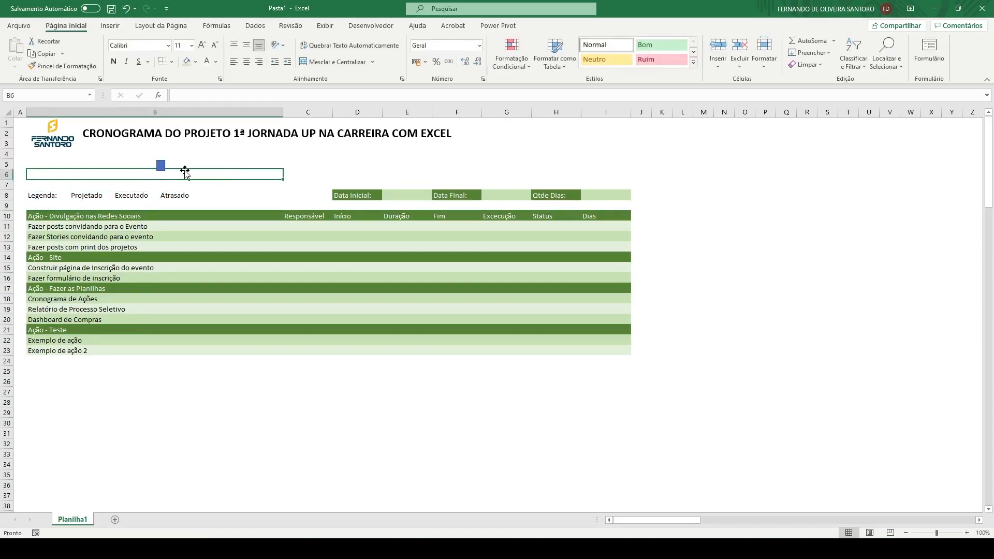
# Remove the outline from the small blue rectangle above the legend
pyautogui.click(161, 165)
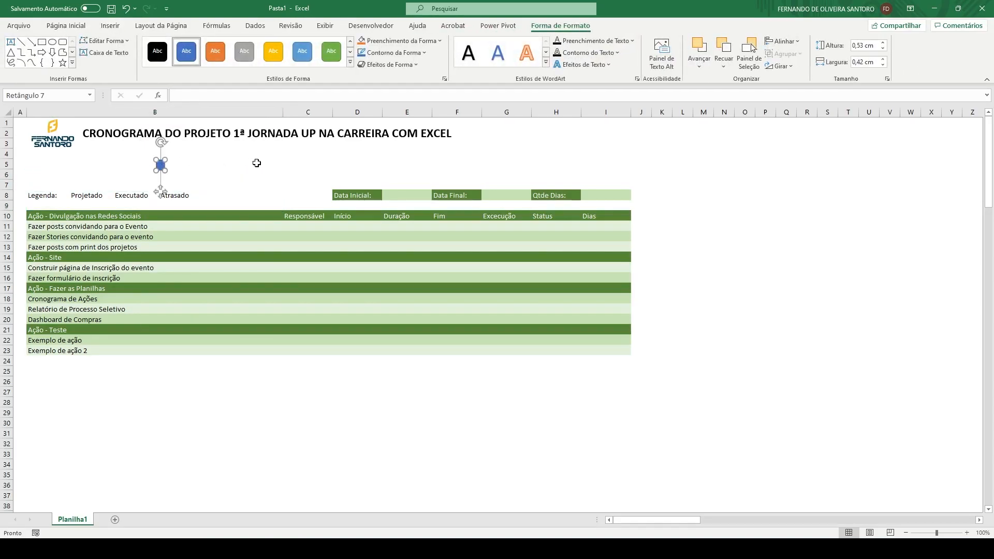
pyautogui.click(380, 54)
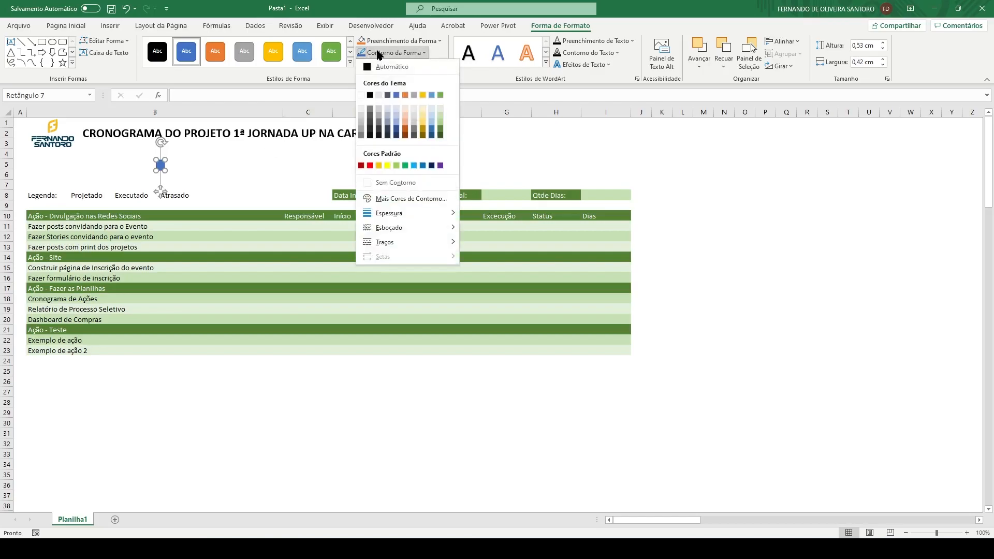
pyautogui.click(395, 184)
pyautogui.click(191, 166)
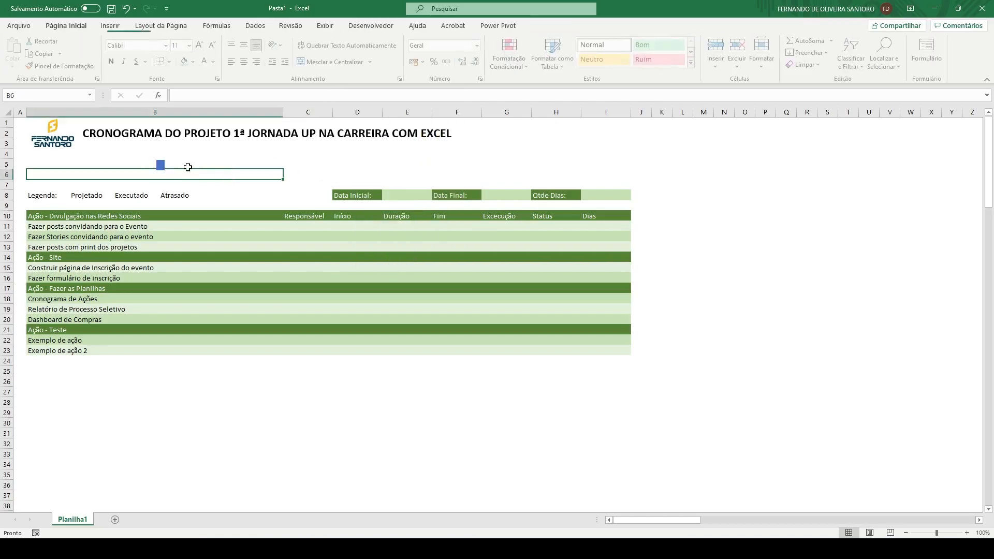
# Set the blue rectangle's height and width to 0.5 cm
pyautogui.click(157, 165)
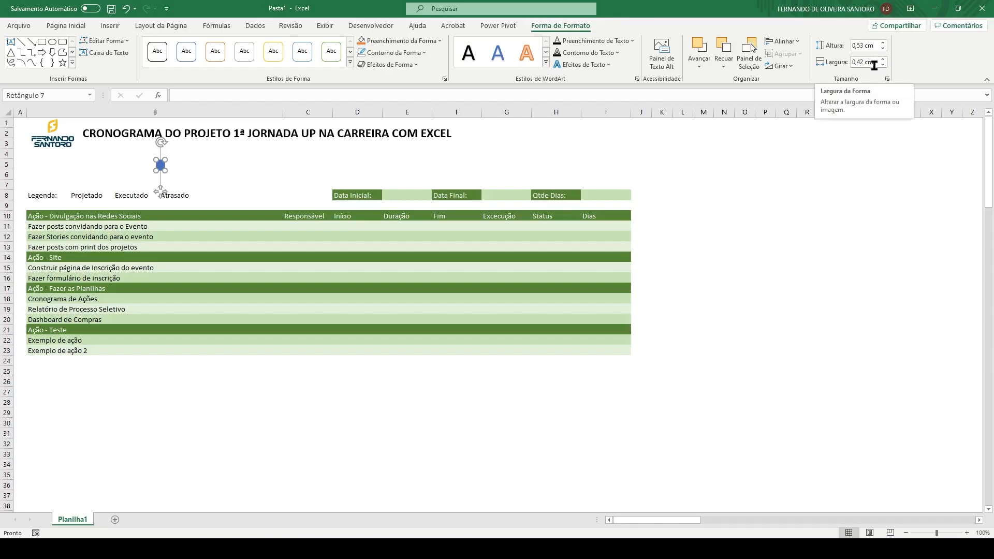
pyautogui.click(887, 79)
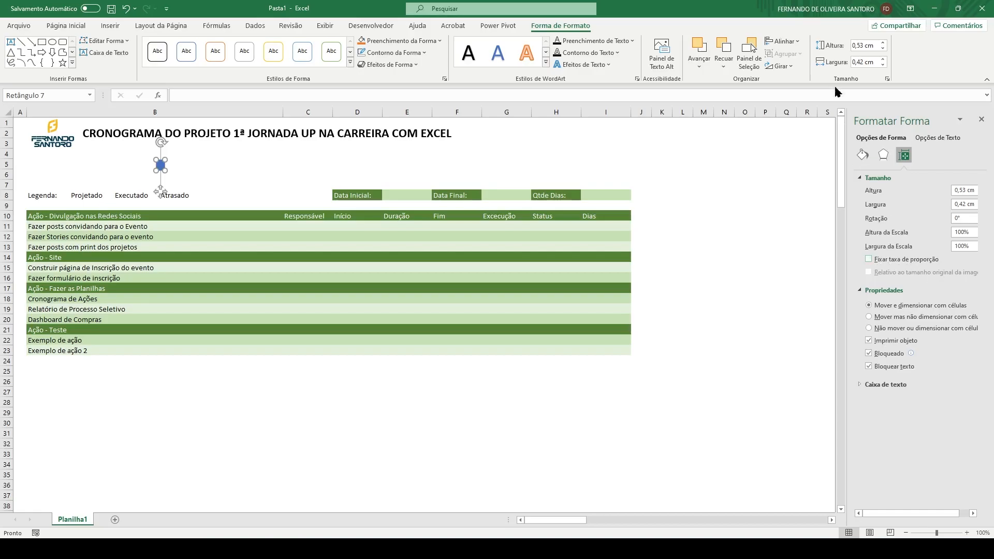
pyautogui.click(980, 120)
pyautogui.click(864, 46)
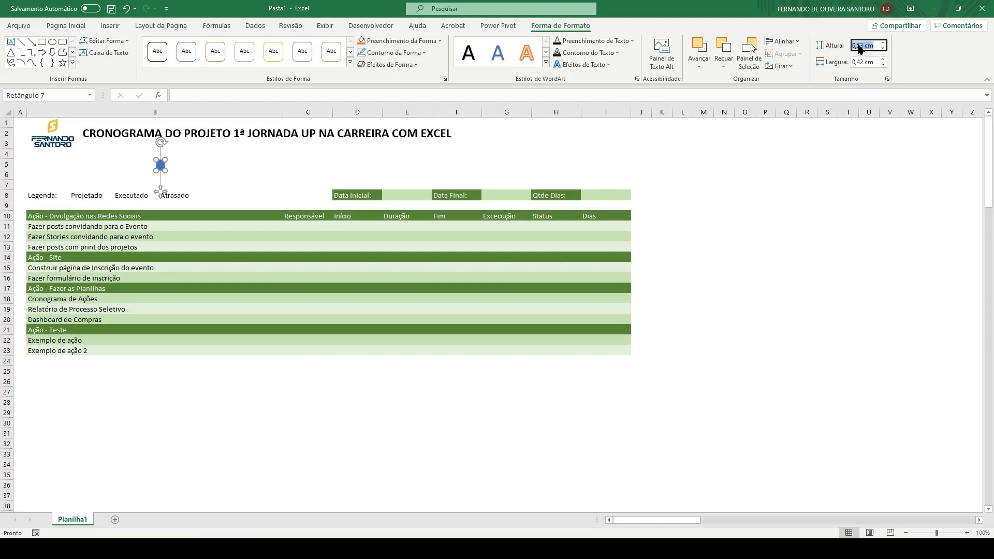
pyautogui.write('0,')
pyautogui.write('5')
pyautogui.press('Return')
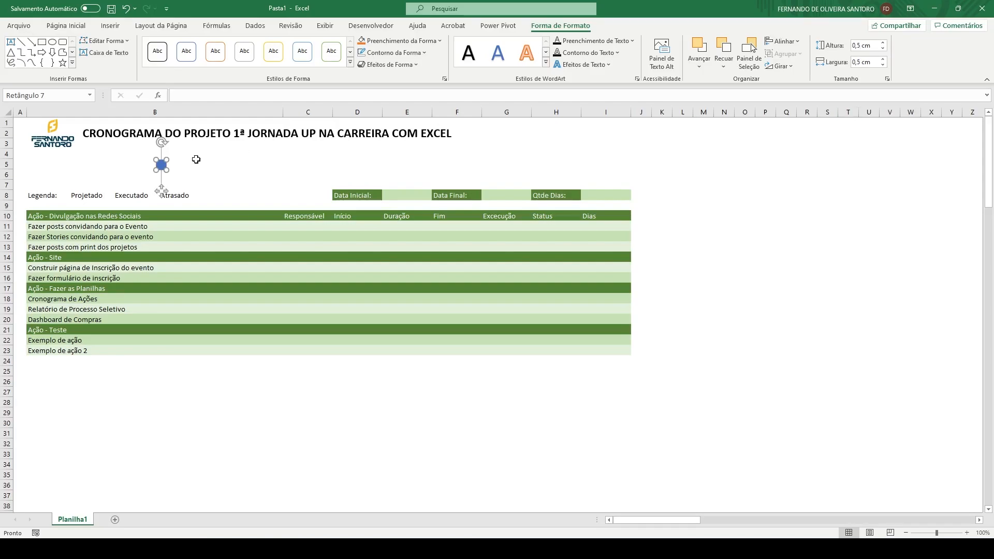
# Move the blue square into the legend gap between "Legenda:" and "Projetado"
pyautogui.moveTo(161, 165); pyautogui.dragTo(63, 192)
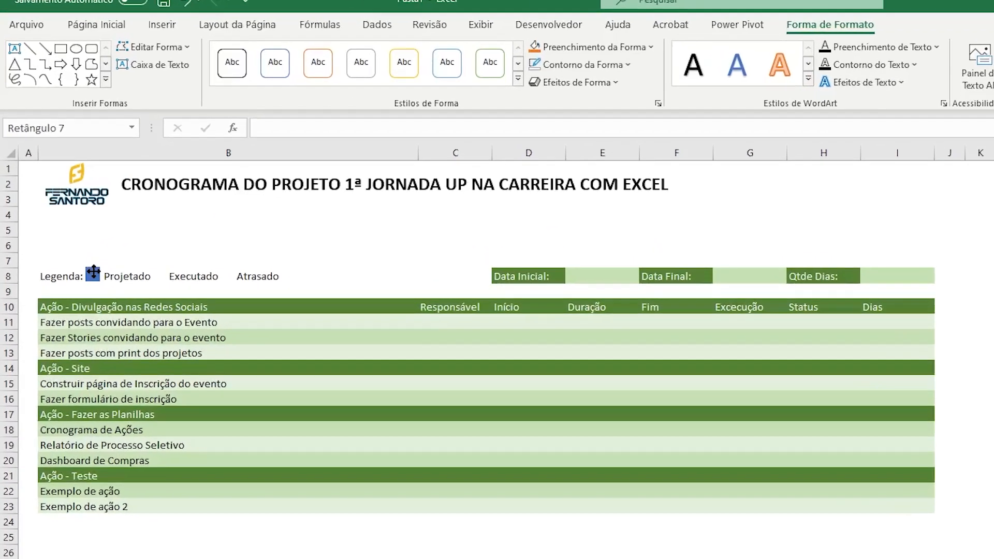
pyautogui.moveTo(93, 272); pyautogui.dragTo(94, 271)
pyautogui.moveTo(153, 431); pyautogui.dragTo(154, 432)
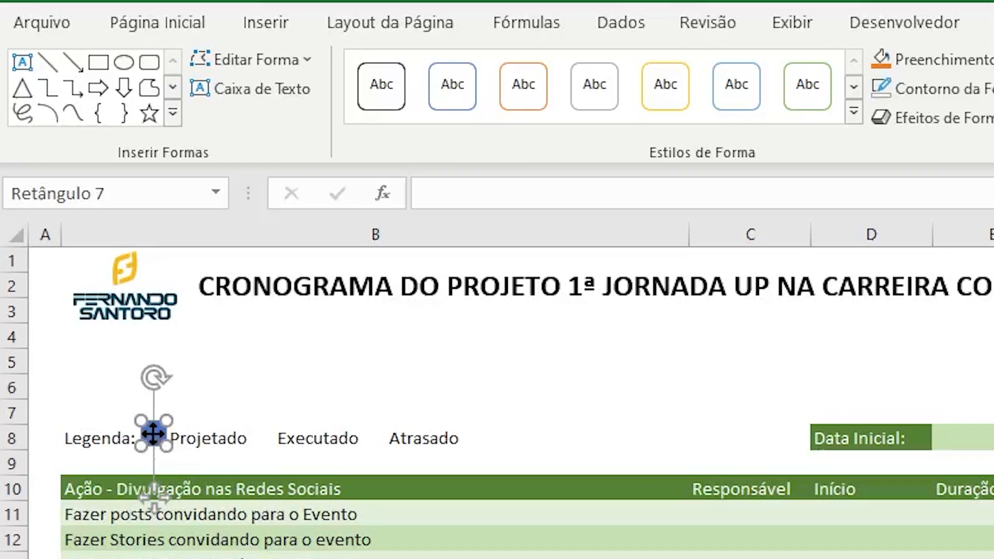
# Copy the blue square in front of "Executado" and fill the copy with the standard amber colour
pyautogui.moveTo(154, 434); pyautogui.dragTo(263, 433)
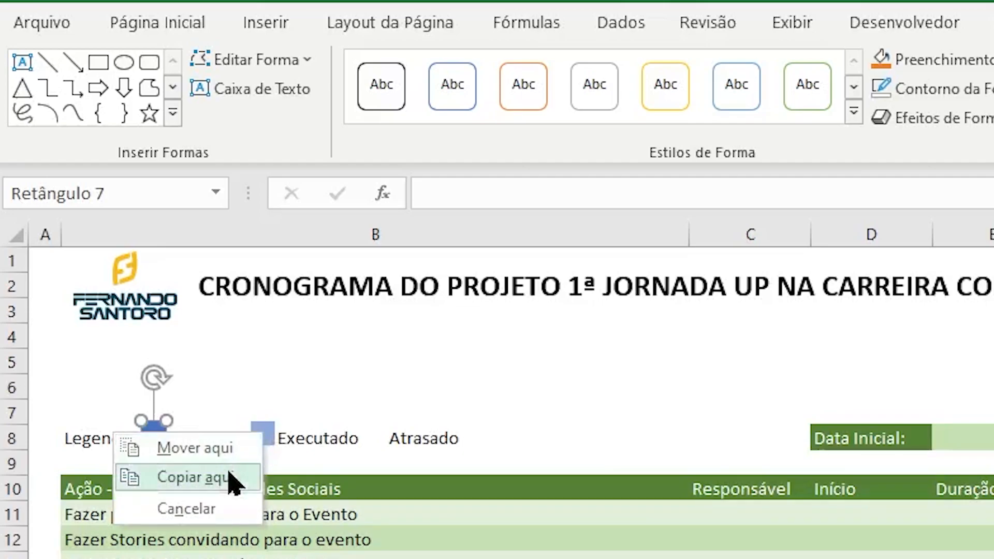
pyautogui.click(191, 479)
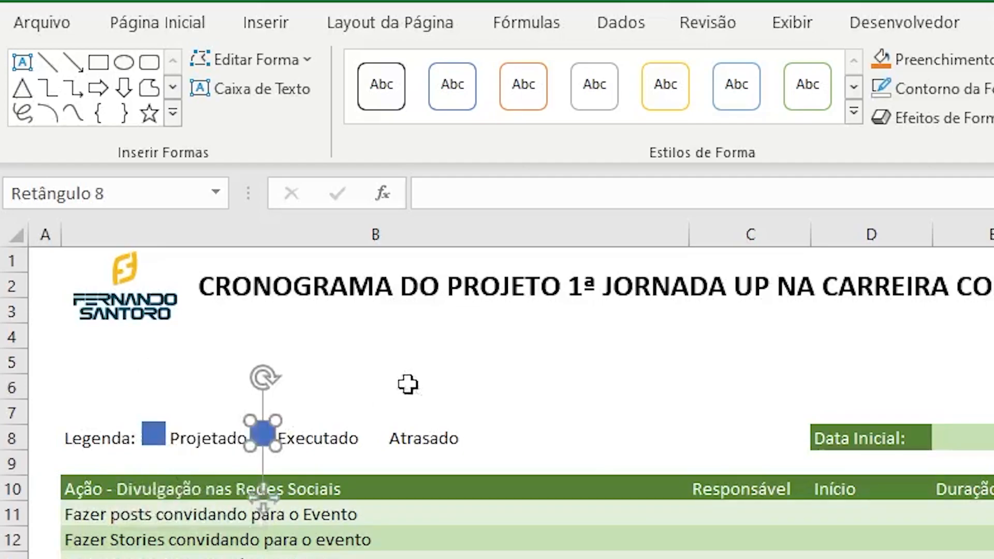
pyautogui.click(975, 59)
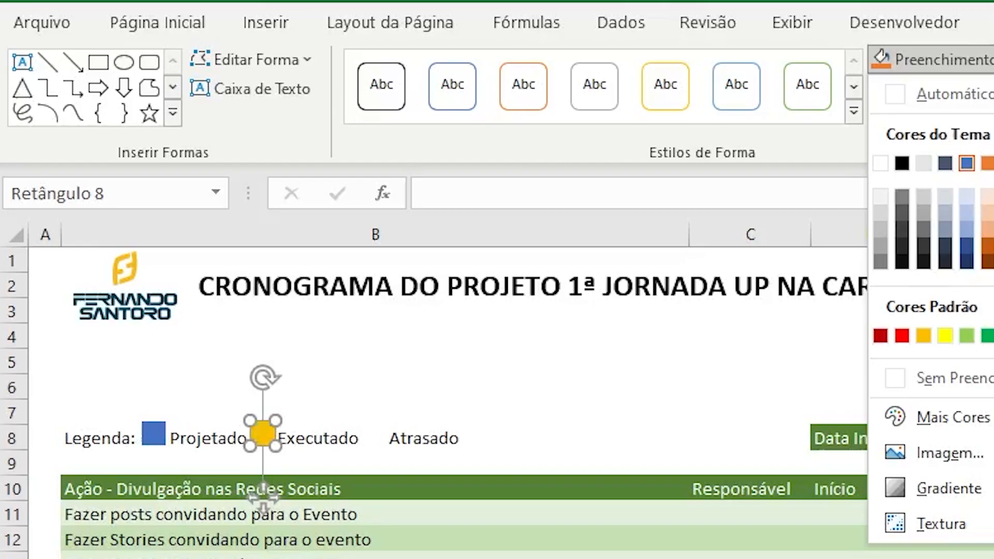
pyautogui.click(923, 336)
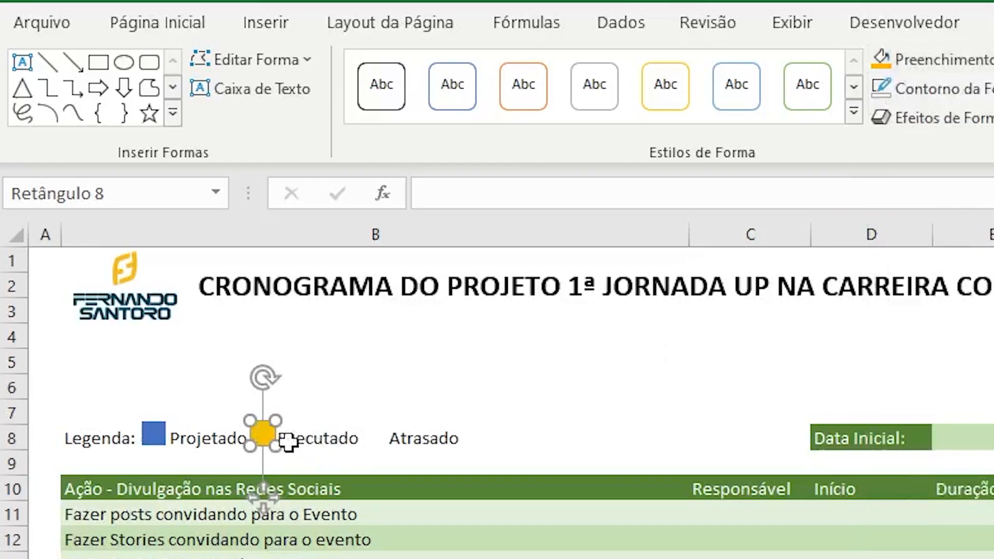
# Copy the amber square in front of "Atrasado" and fill the copy with standard red
pyautogui.moveTo(265, 436); pyautogui.dragTo(376, 435)
pyautogui.click(353, 480)
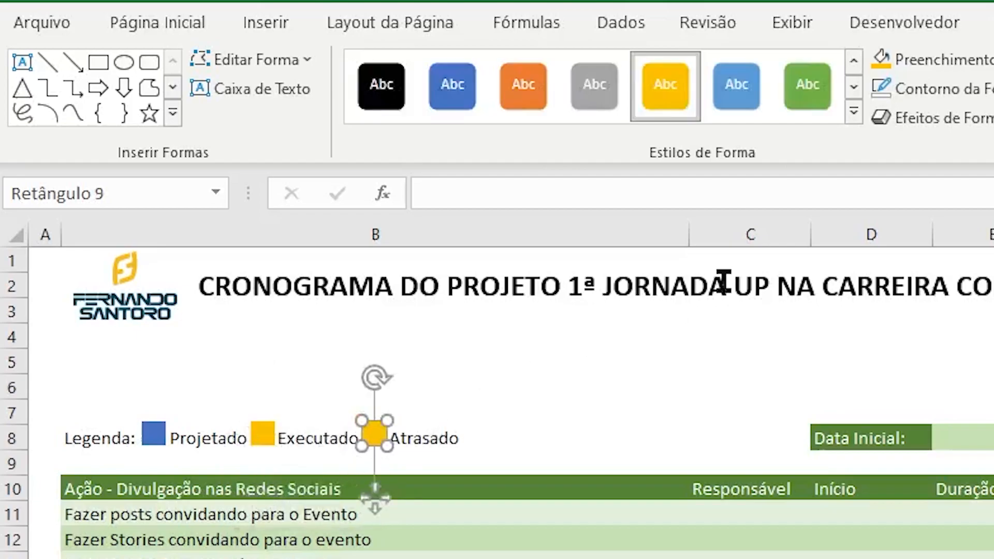
pyautogui.click(913, 60)
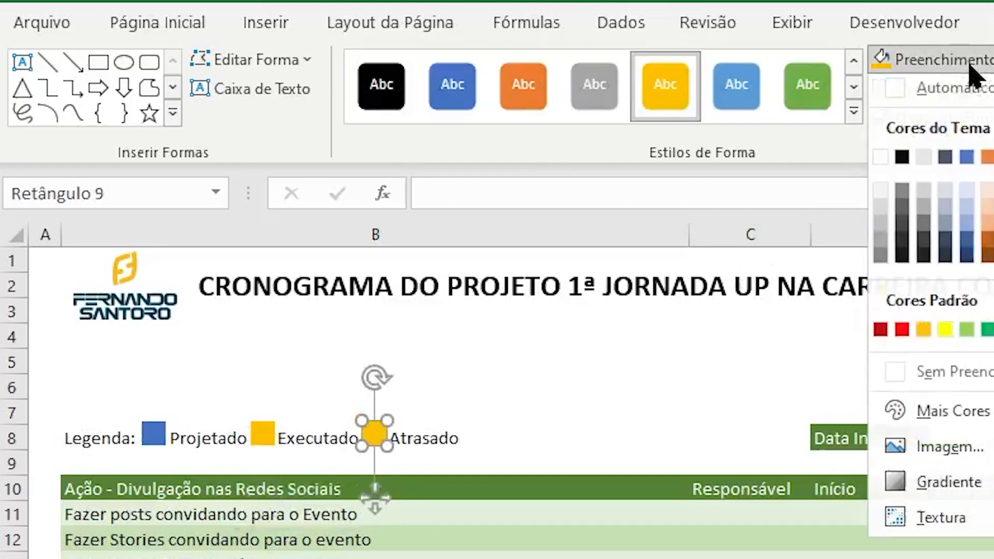
pyautogui.click(903, 337)
pyautogui.click(623, 388)
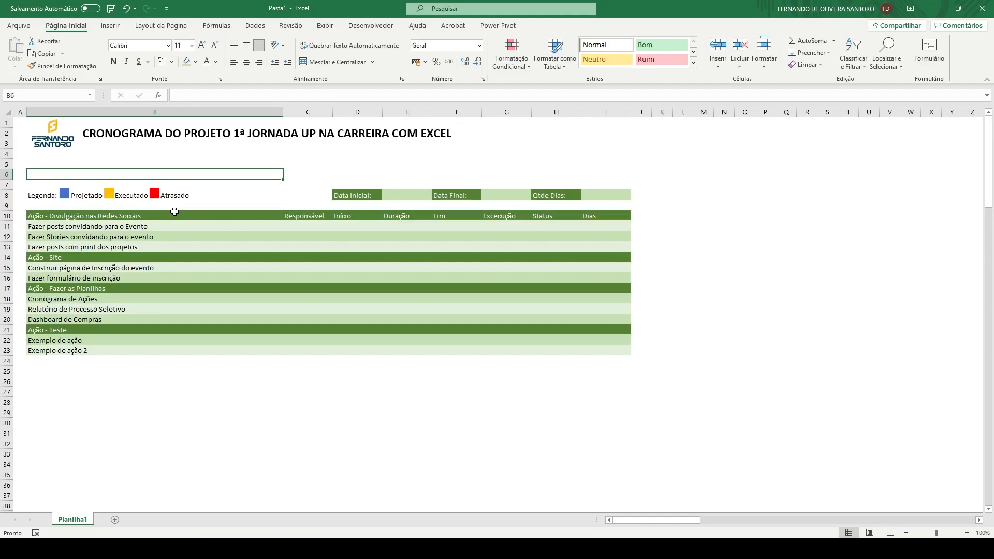
# Insert a blank row at row 5, between the title and the legend
pyautogui.click(52, 163)
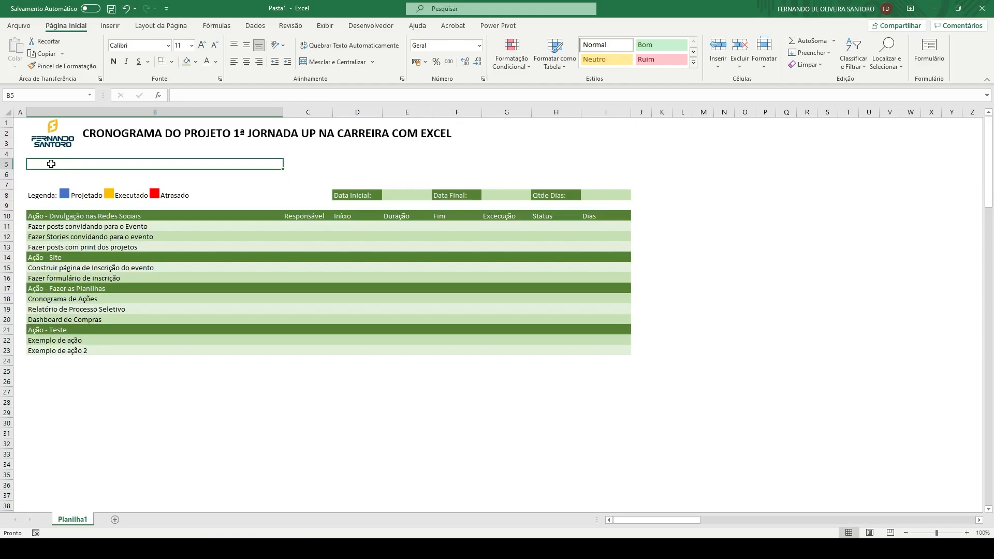
pyautogui.click(52, 174)
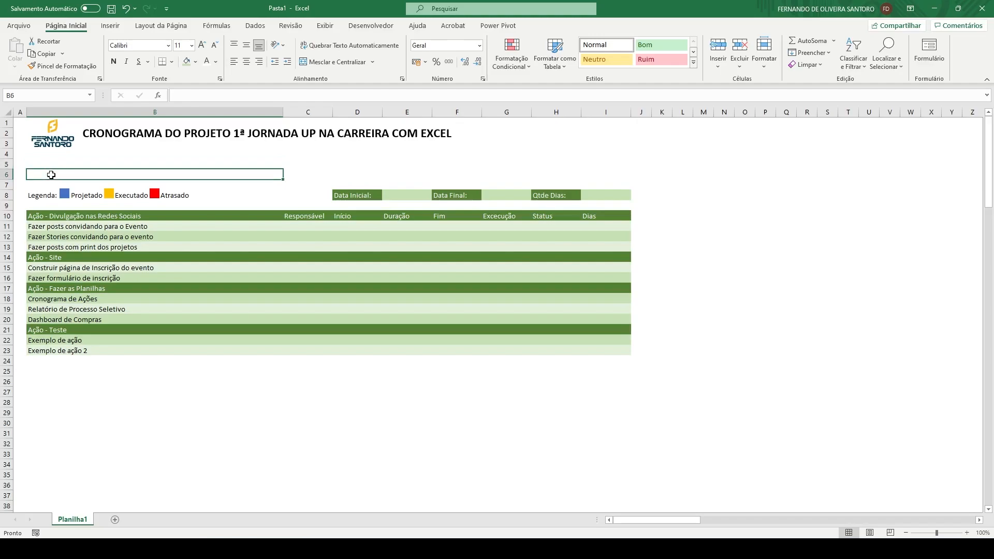
pyautogui.click(4, 164)
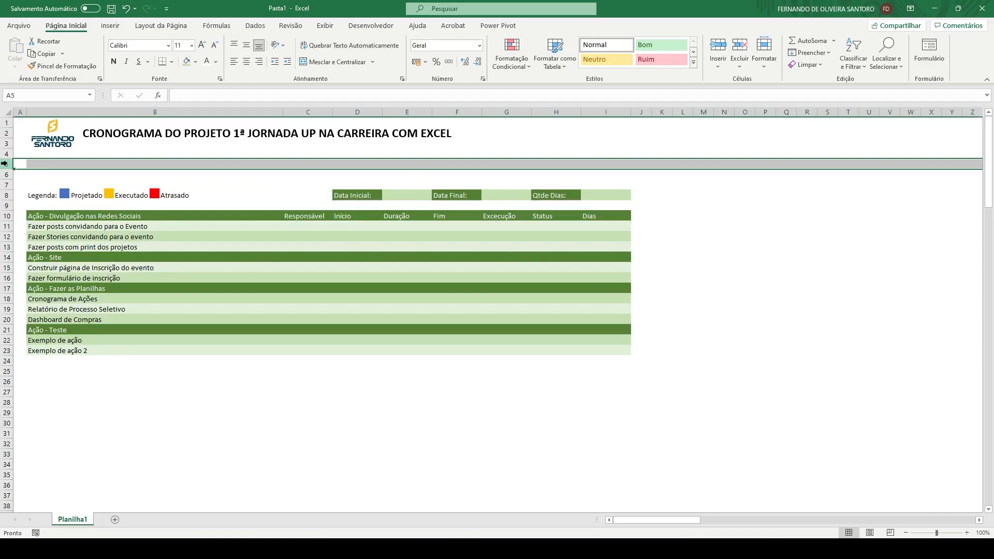
pyautogui.hotkey('ctrl', '+')
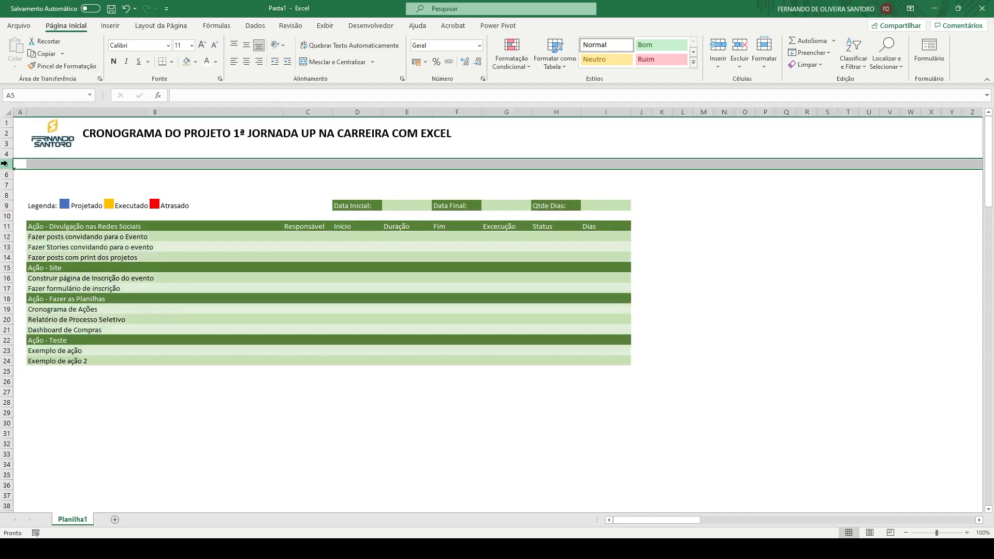
pyautogui.click(55, 174)
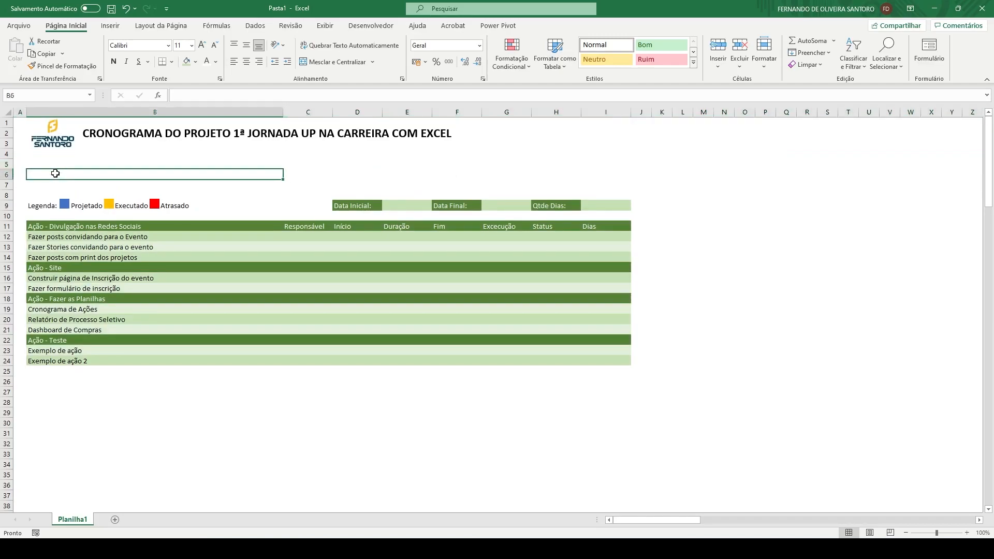
pyautogui.click(54, 184)
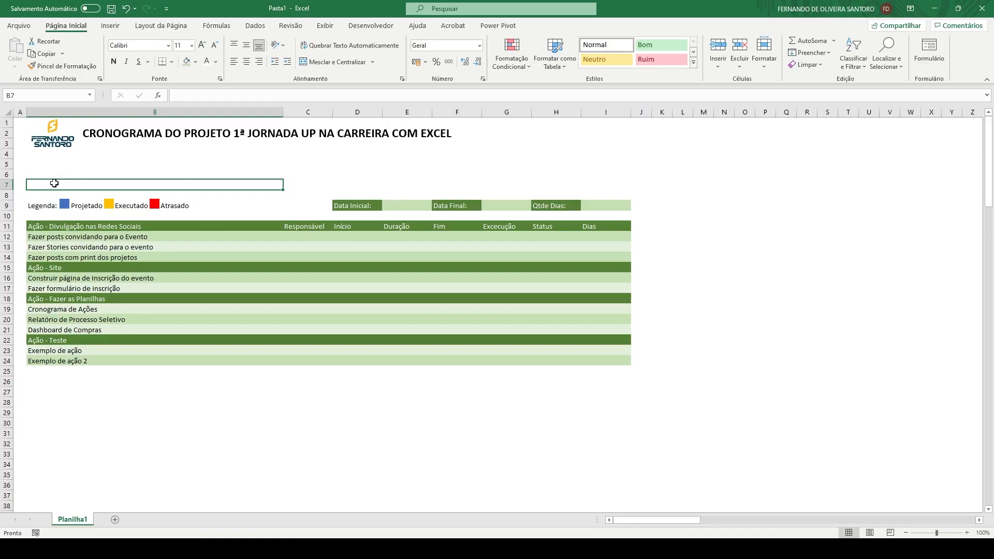
pyautogui.click(639, 228)
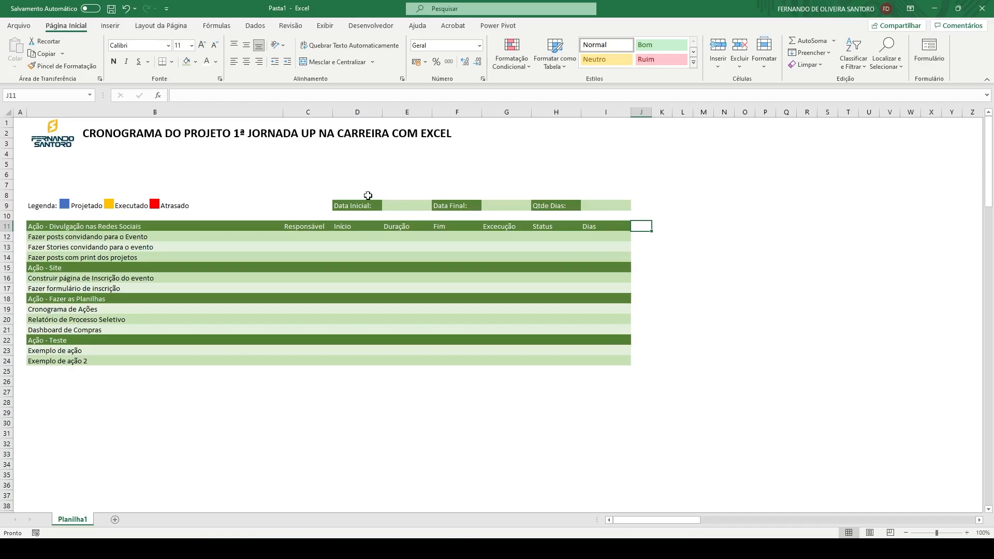
# Enter 07/01/2022 as the project start date in E9, beside "Data Inicial:"
pyautogui.click(393, 205)
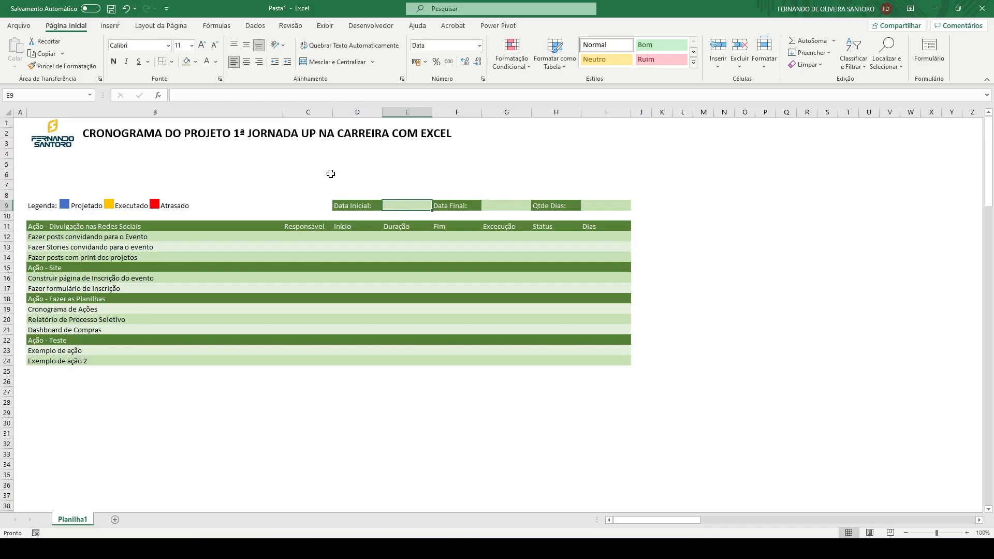
pyautogui.write('07/0')
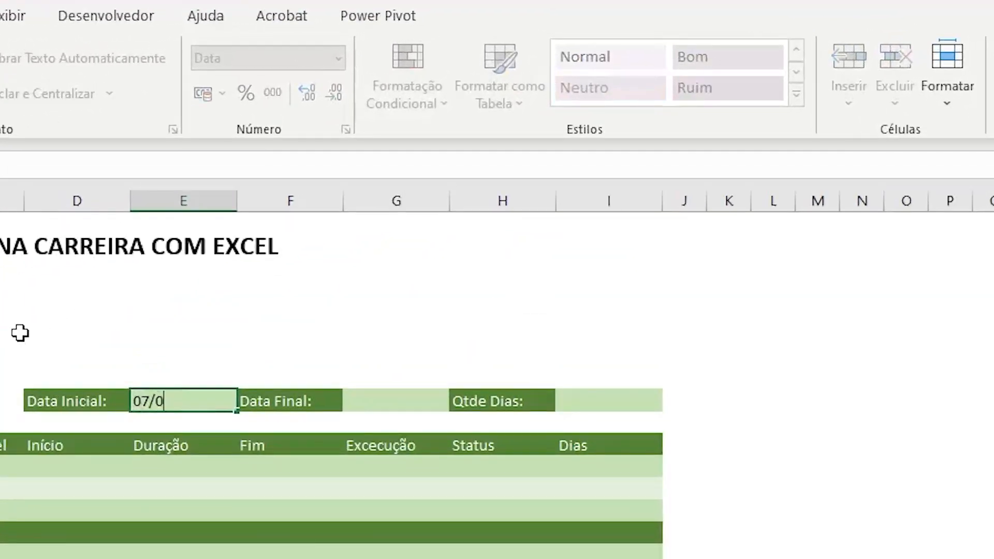
pyautogui.write('1/2021')
pyautogui.press('BackSpace')
pyautogui.write('2')
pyautogui.press('Return')
# Enter 18/03/2022 as the project end date in G9 and select the day-count cell I9
pyautogui.press('Up')
pyautogui.press('Right')
pyautogui.press('Right')
pyautogui.write('18/')
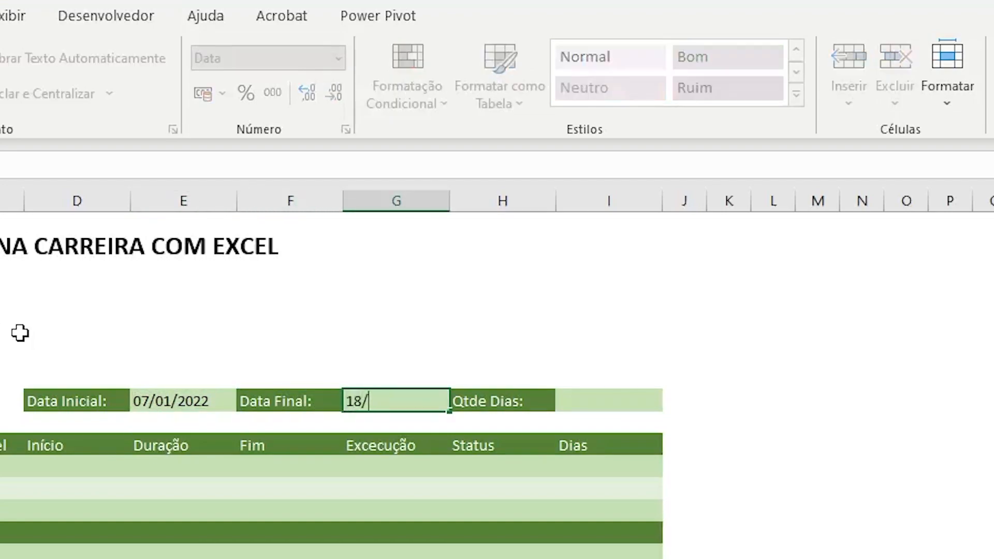
pyautogui.write('03/2022')
pyautogui.press('Return')
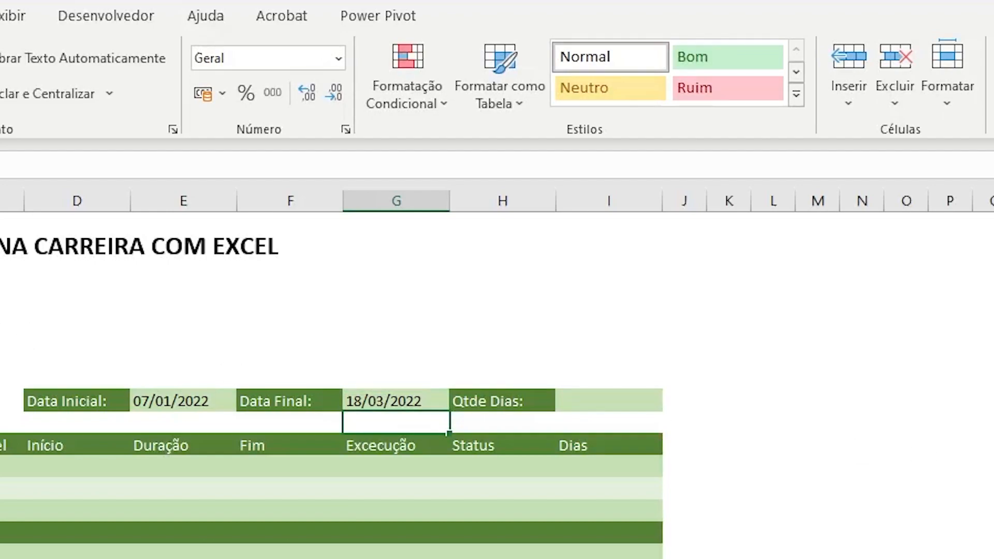
pyautogui.click(595, 409)
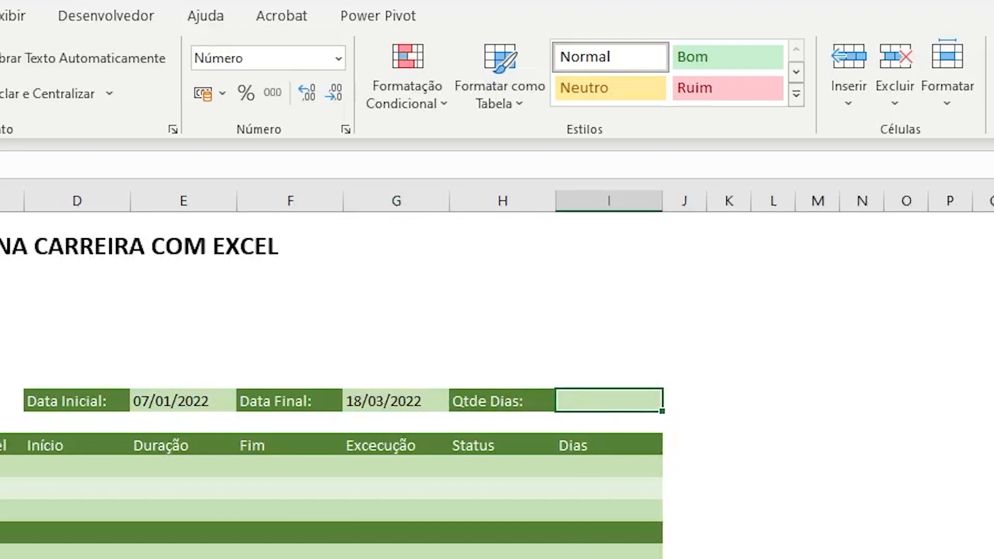
# Enter the formula =G9-E9 in the day-count cell I9 to subtract the start date from the end date
pyautogui.write('=')
pyautogui.press('Left')
pyautogui.press('Left')
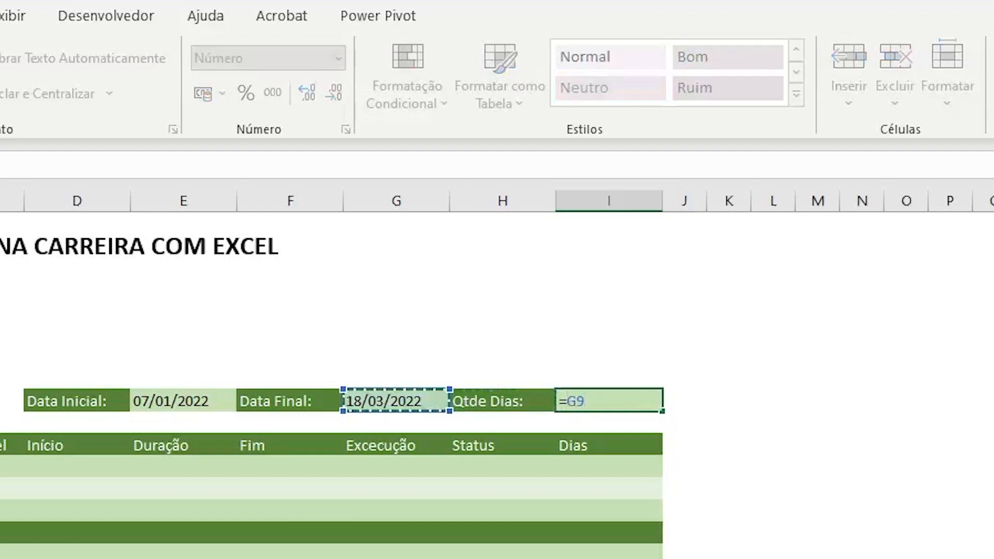
pyautogui.write('-')
pyautogui.press('Left')
pyautogui.press('Left')
pyautogui.press('Left')
pyautogui.press('Left')
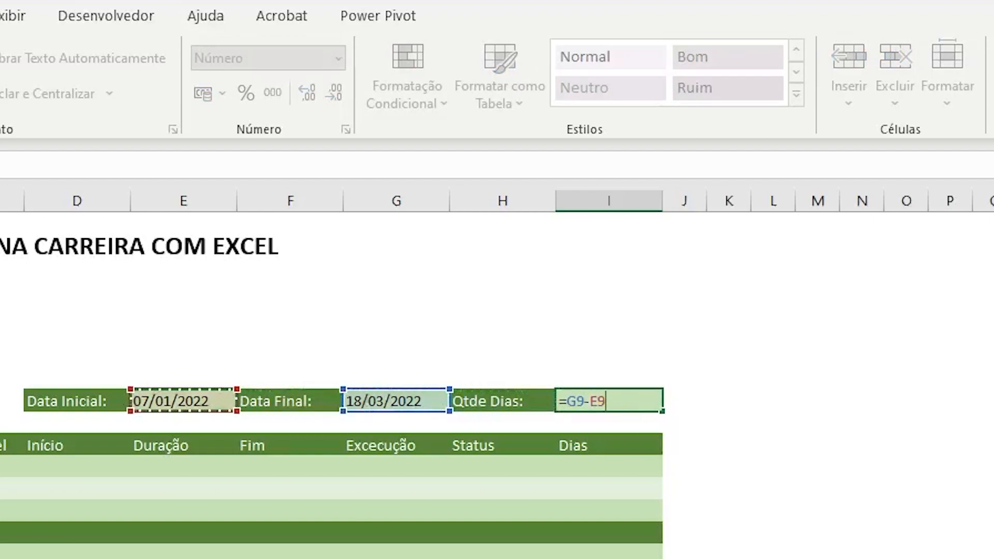
pyautogui.press('Return')
pyautogui.press('Up')
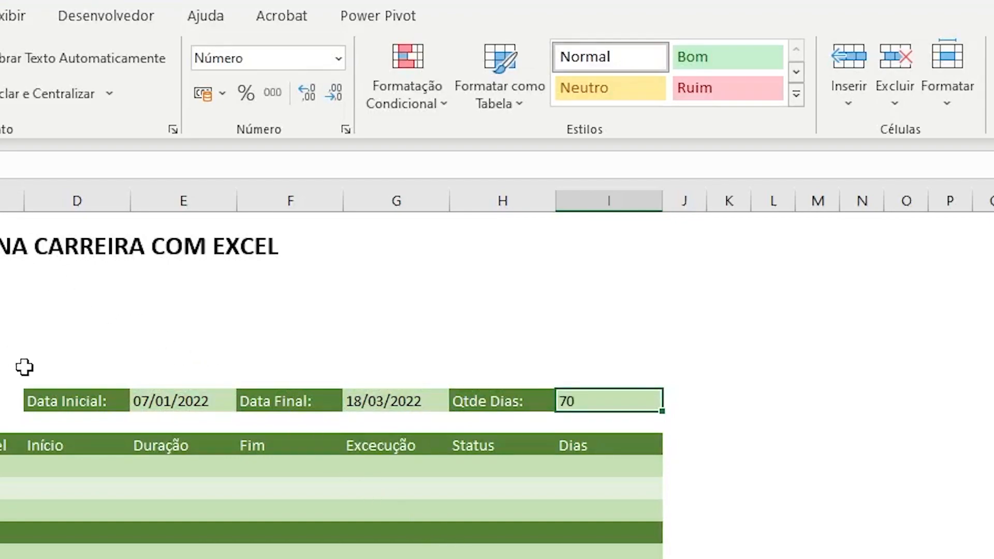
# Clear the start date in E9 and the end date in G9, checking the day count in I9
pyautogui.click(160, 402)
pyautogui.press('Delete')
pyautogui.press('Right')
pyautogui.press('Right')
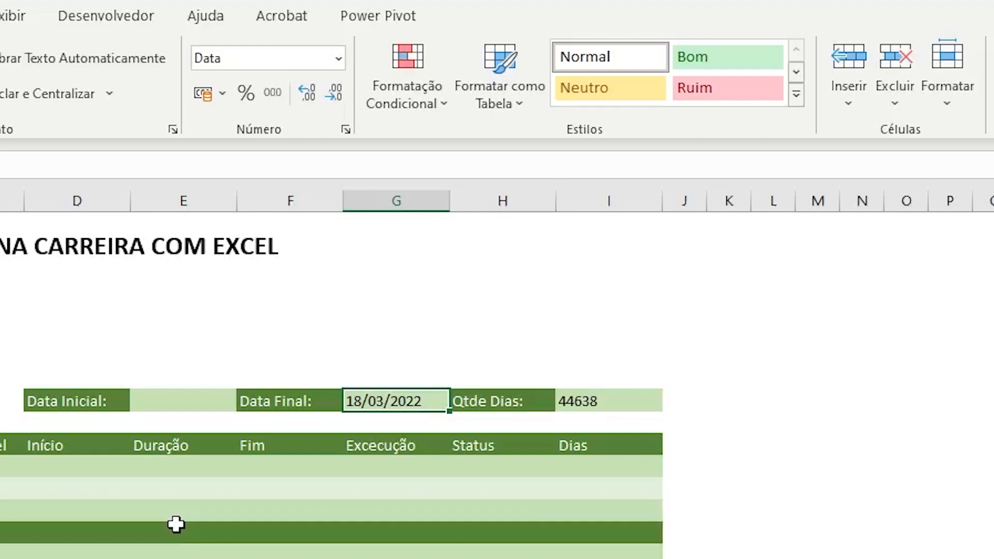
pyautogui.press('Right')
pyautogui.press('Right')
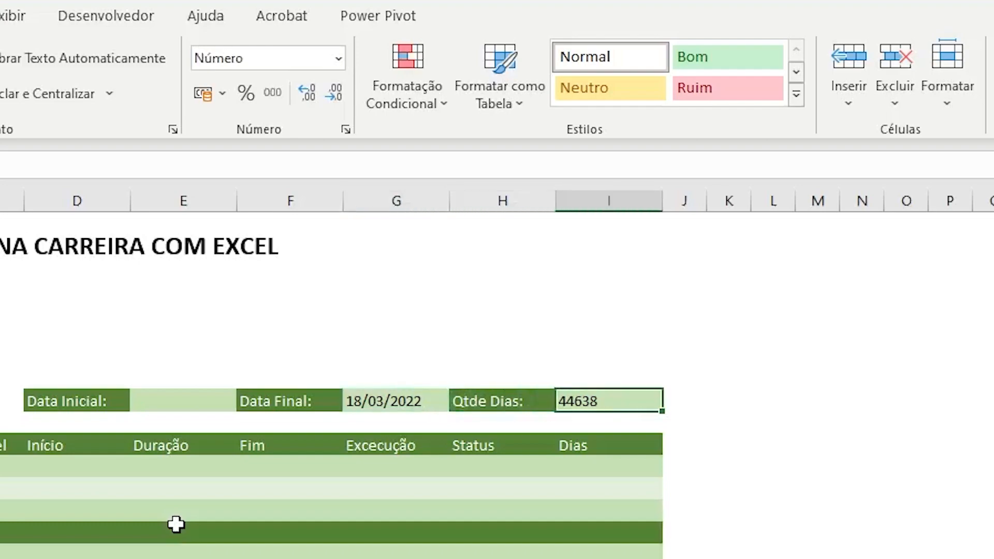
pyautogui.press('Left')
pyautogui.press('Left')
pyautogui.press('Delete')
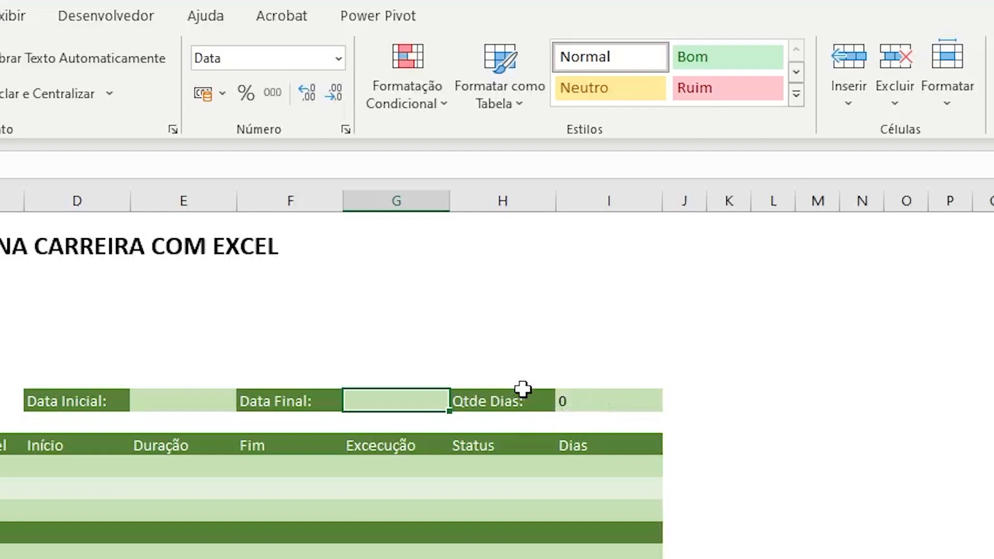
# Start a replacement formula in I9 that tests whether either date is blank: =se(ou(E9="";G9="")
pyautogui.click(581, 395)
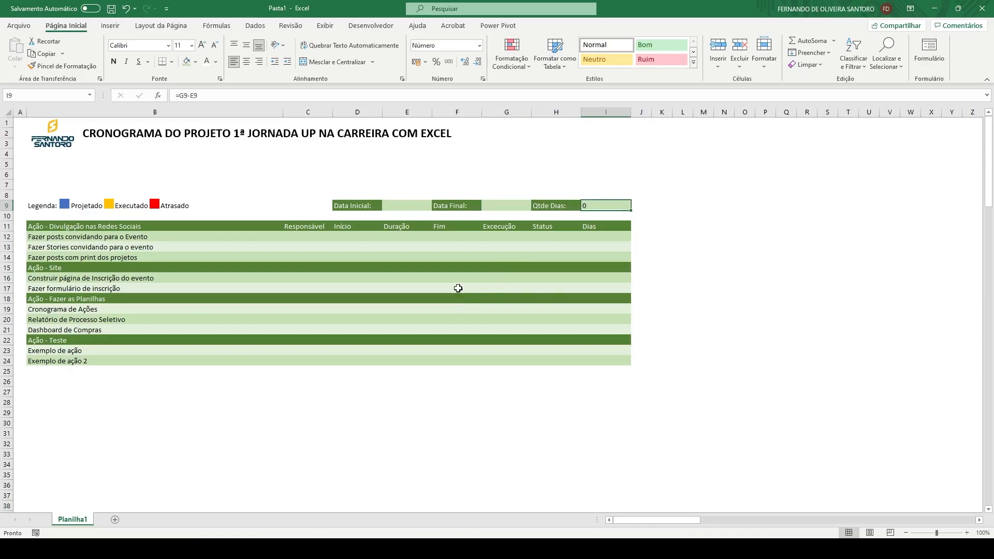
pyautogui.scroll(6, 459, 291)
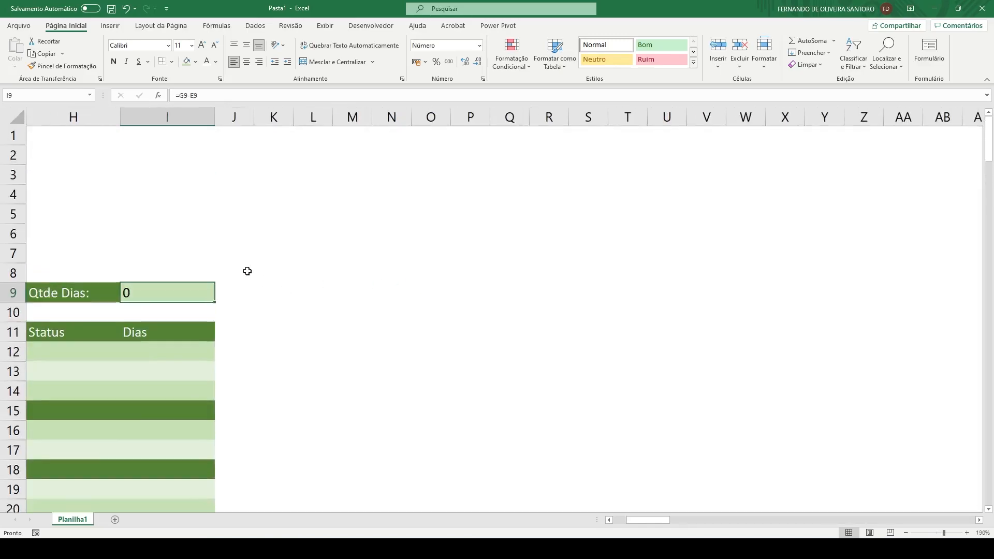
pyautogui.scroll(-2, 247, 271)
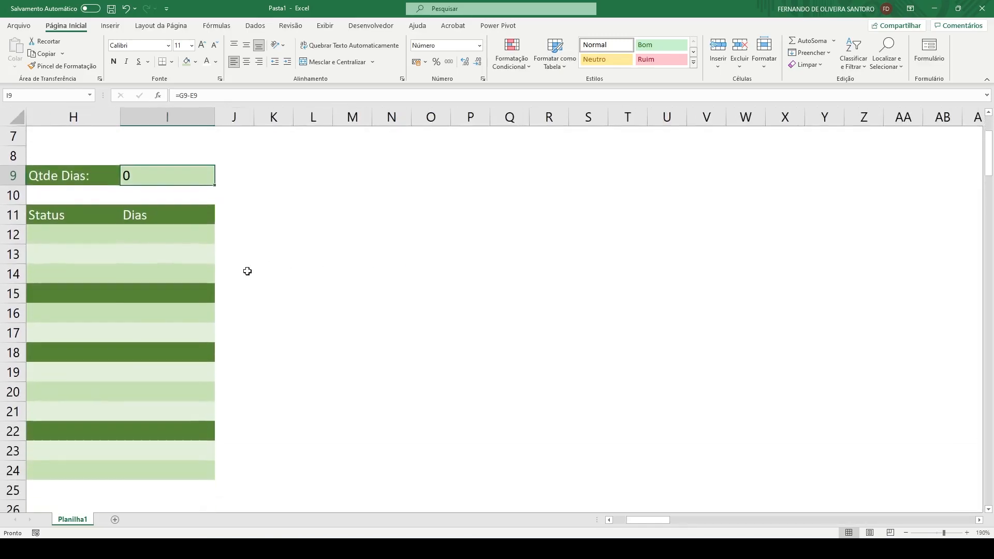
pyautogui.click(608, 519)
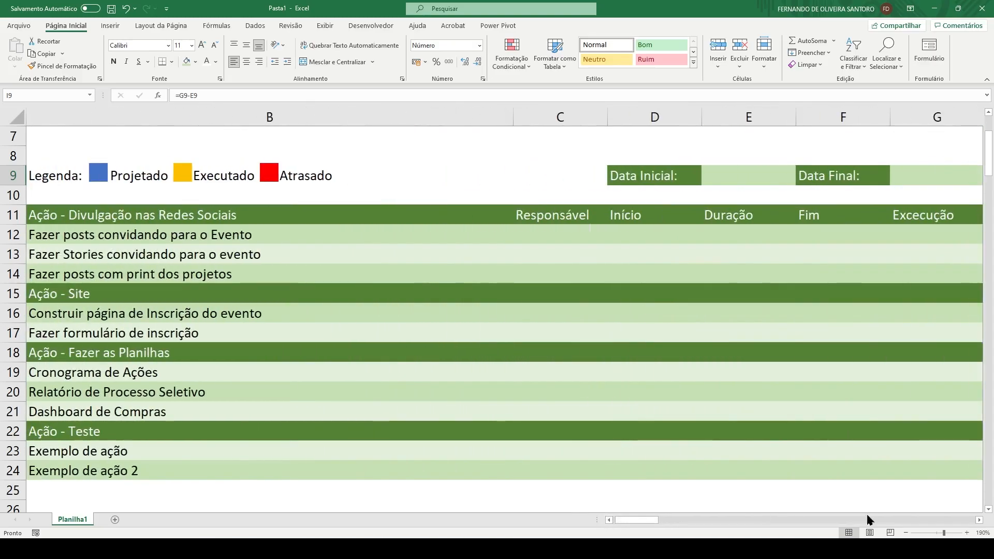
pyautogui.click(978, 520)
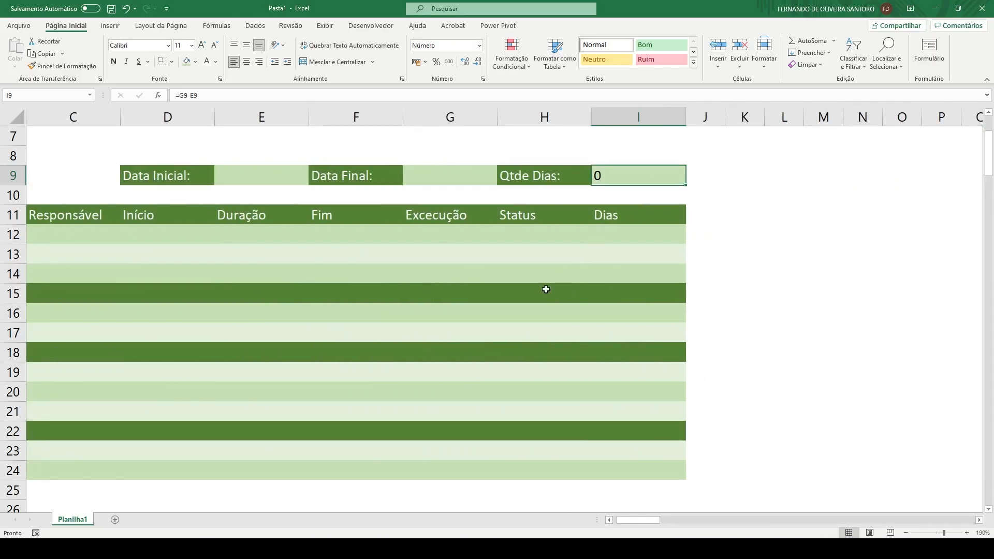
pyautogui.write('=se(')
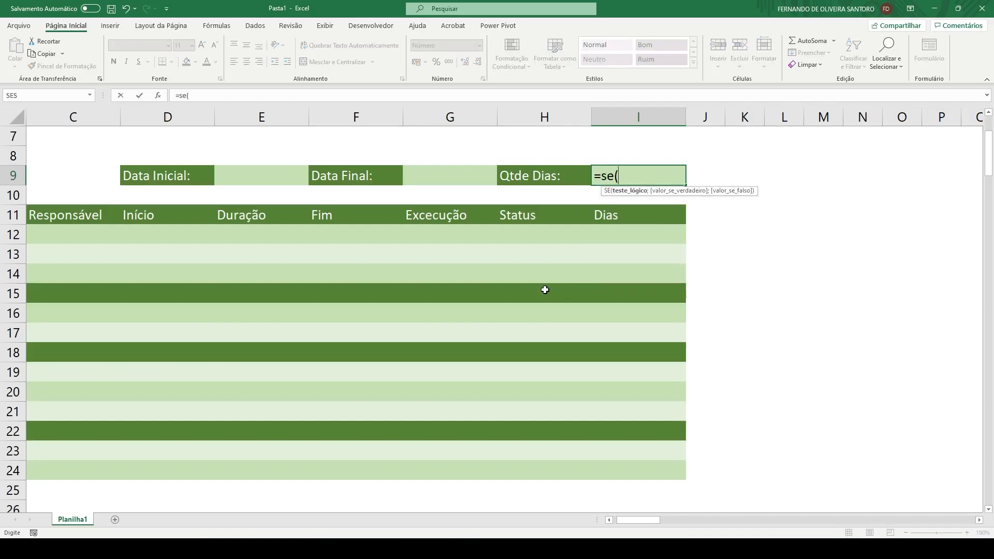
pyautogui.write('ou(')
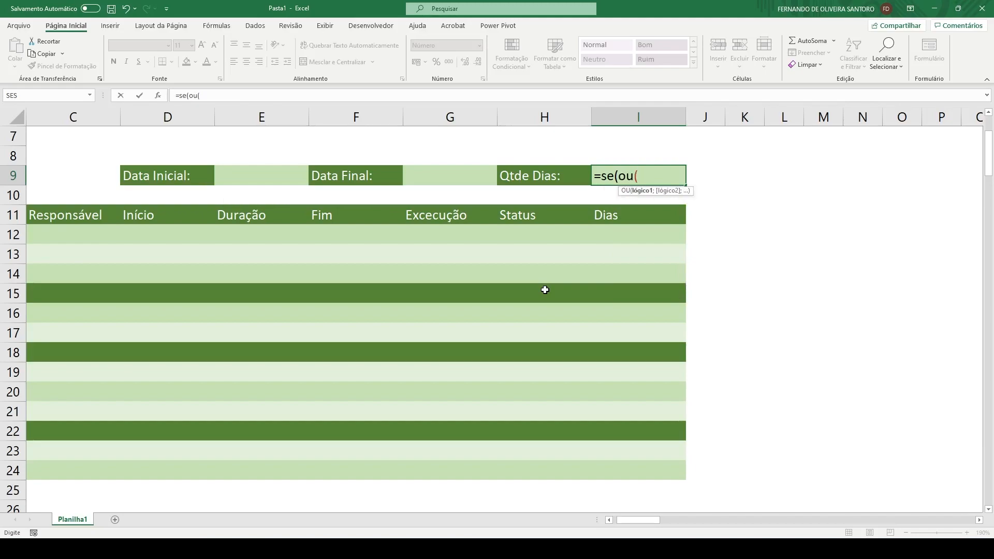
pyautogui.press('Left')
pyautogui.press('Left')
pyautogui.press('Left')
pyautogui.press('Left')
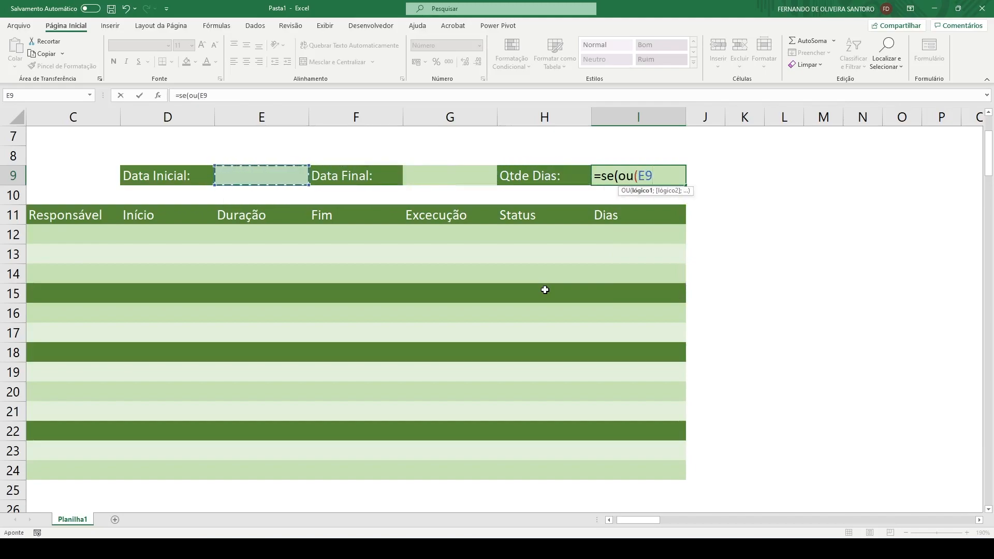
pyautogui.write('="";')
pyautogui.press('Left')
pyautogui.press('Left')
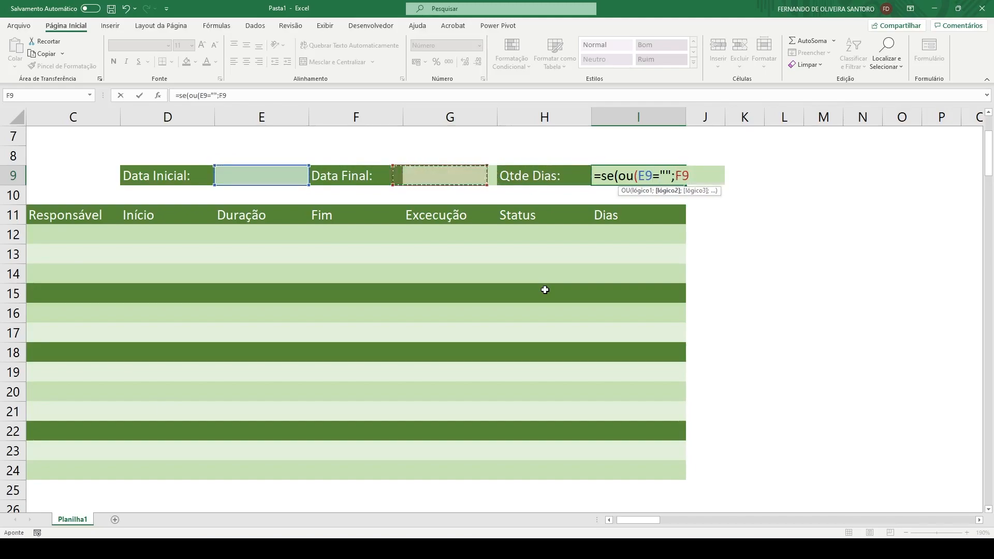
pyautogui.write('=')
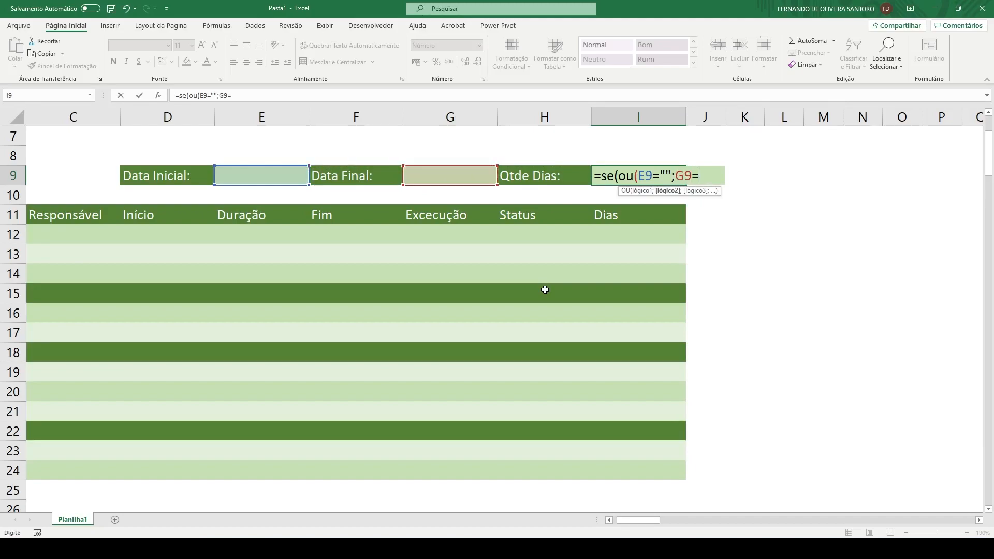
pyautogui.write('"")')
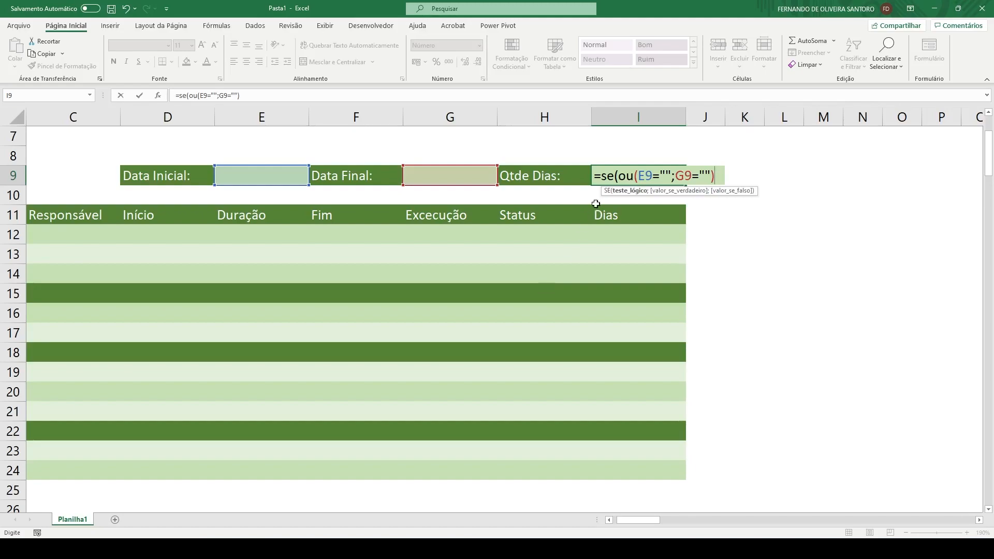
# Complete the I9 formula so it returns "" when the test is true and G9-E9 otherwise
pyautogui.moveTo(617, 176); pyautogui.dragTo(715, 176)
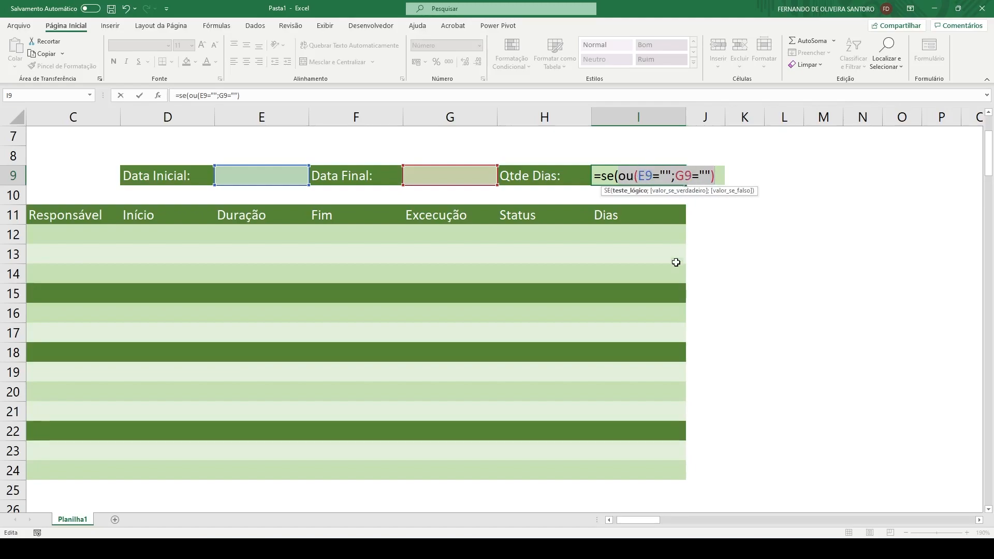
pyautogui.click(717, 172)
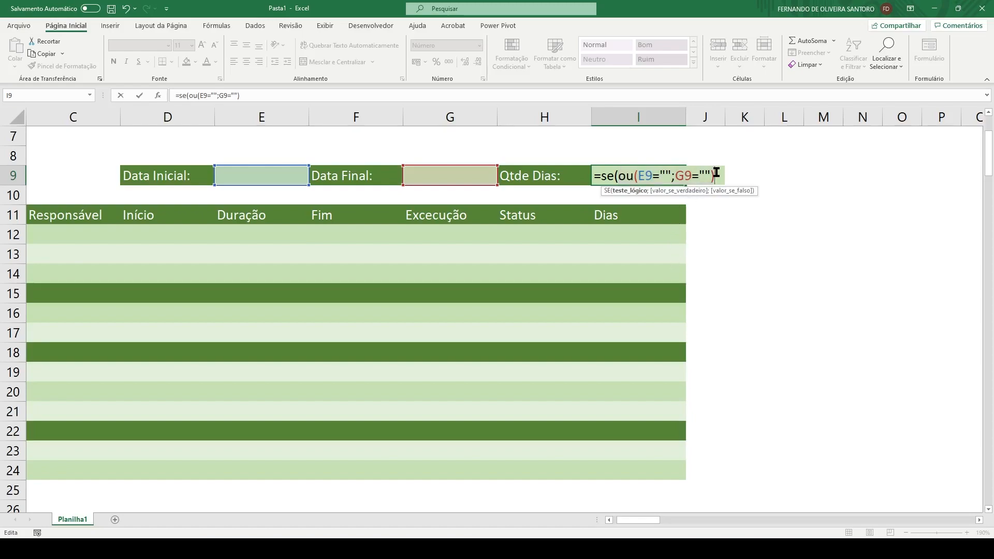
pyautogui.write(';""')
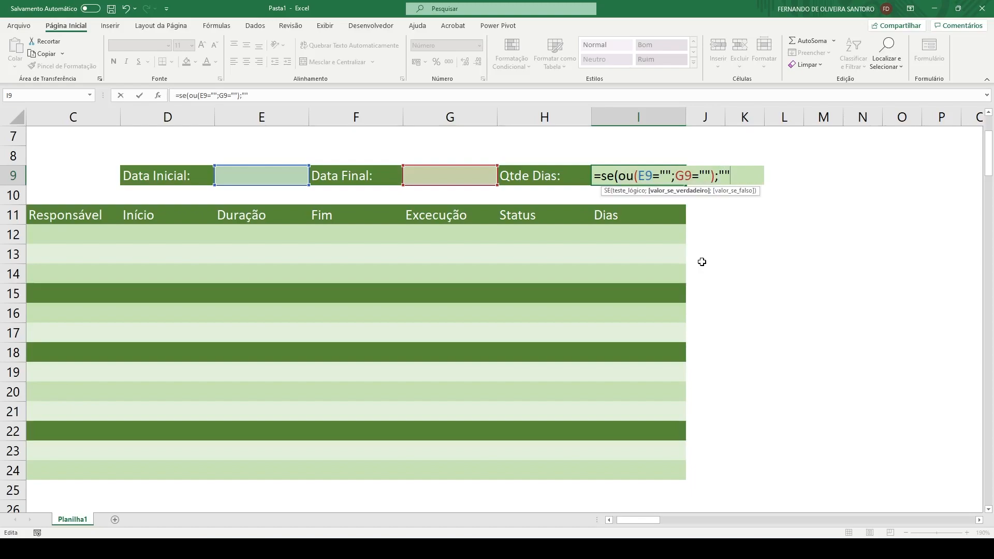
pyautogui.write(';')
pyautogui.click(461, 174)
pyautogui.write('-')
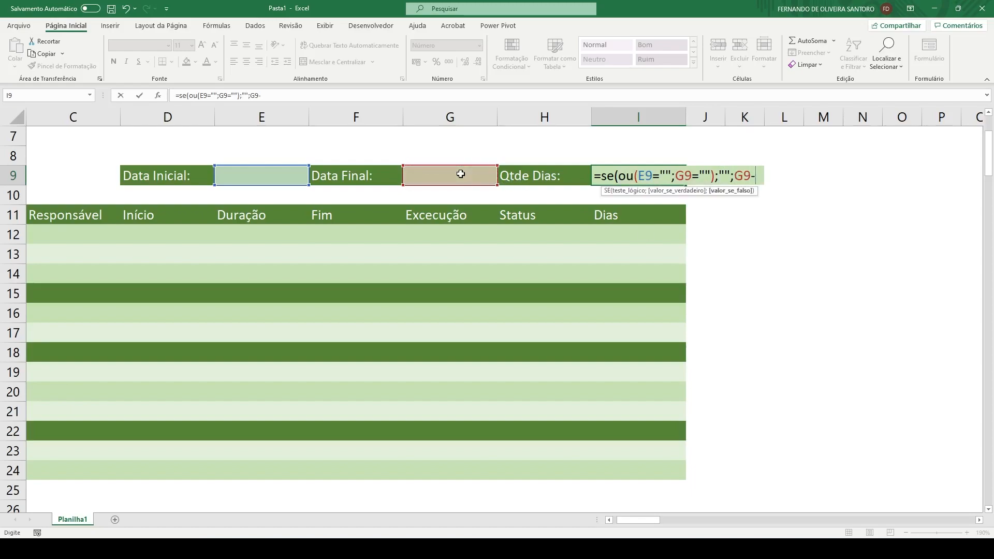
pyautogui.click(249, 176)
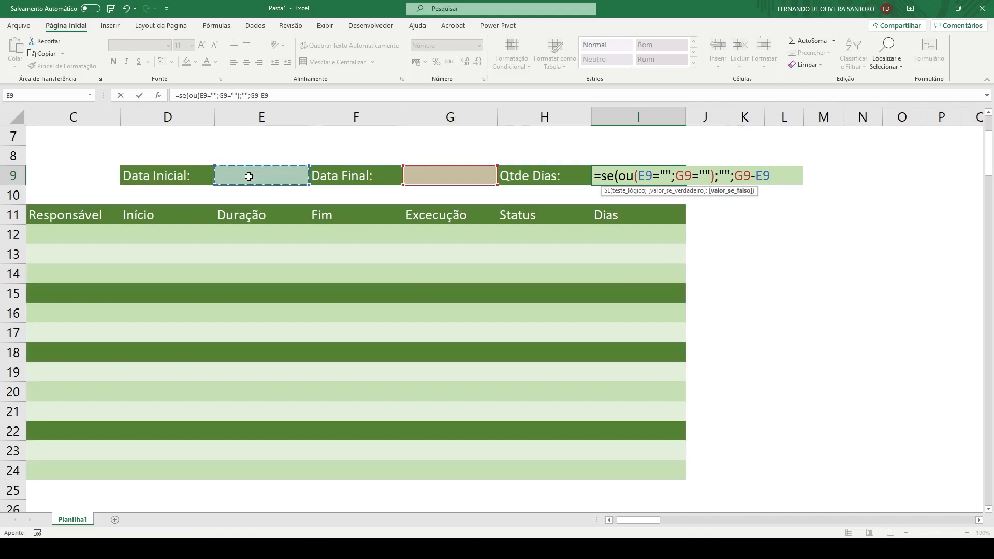
pyautogui.write(')')
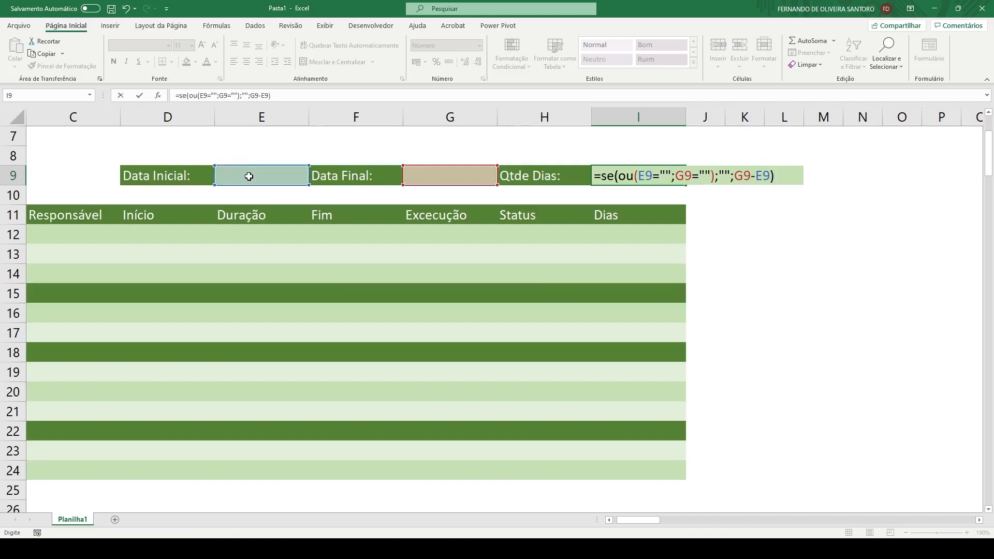
pyautogui.press('Return')
# Enter 07/01/2022 as the start date in E9 and 18/03/2022 as the end date in G9
pyautogui.press('Up')
pyautogui.press('Left')
pyautogui.press('Left')
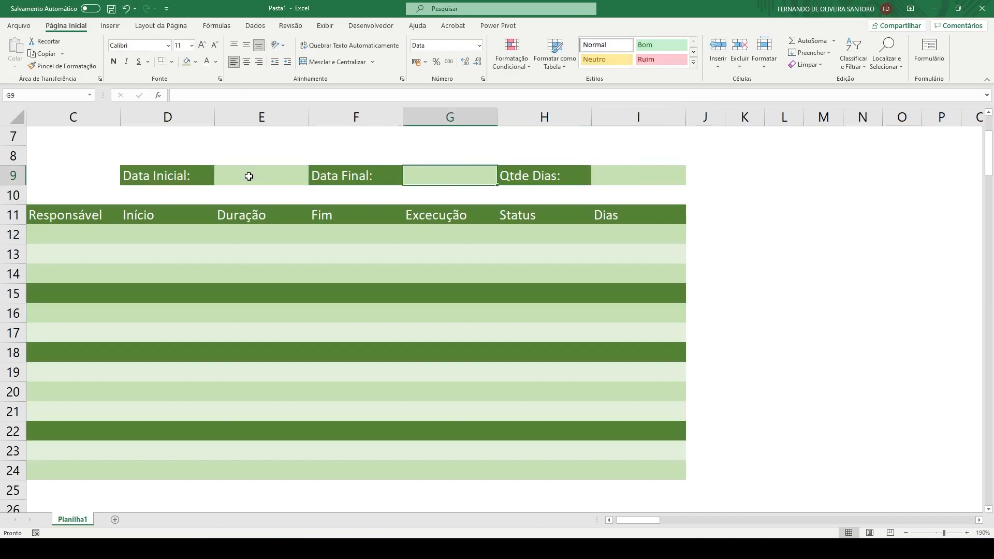
pyautogui.press('Left')
pyautogui.press('Left')
pyautogui.write('07/01/2022')
pyautogui.press('Return')
pyautogui.press('Up')
pyautogui.press('Right')
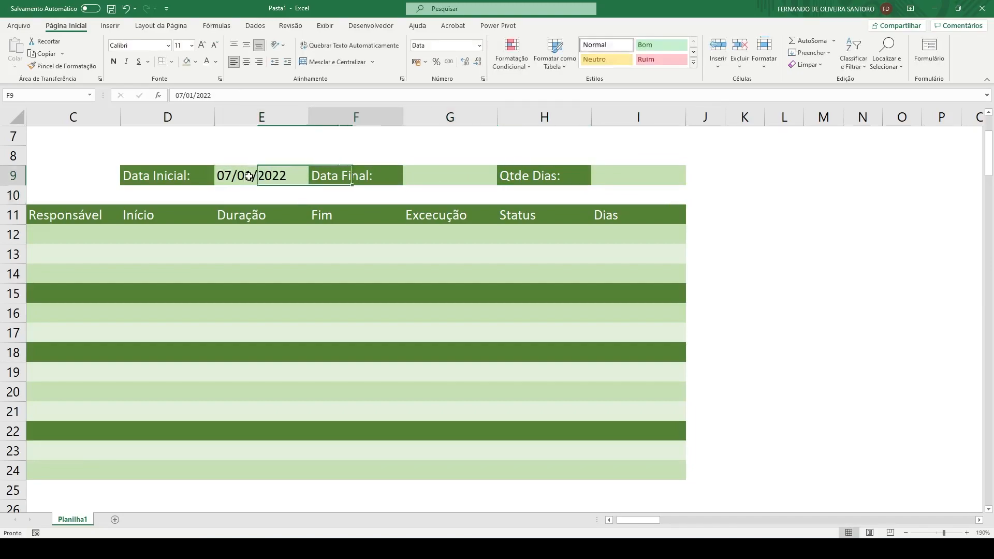
pyautogui.press('Right')
pyautogui.write('18/03/2022')
pyautogui.press('Return')
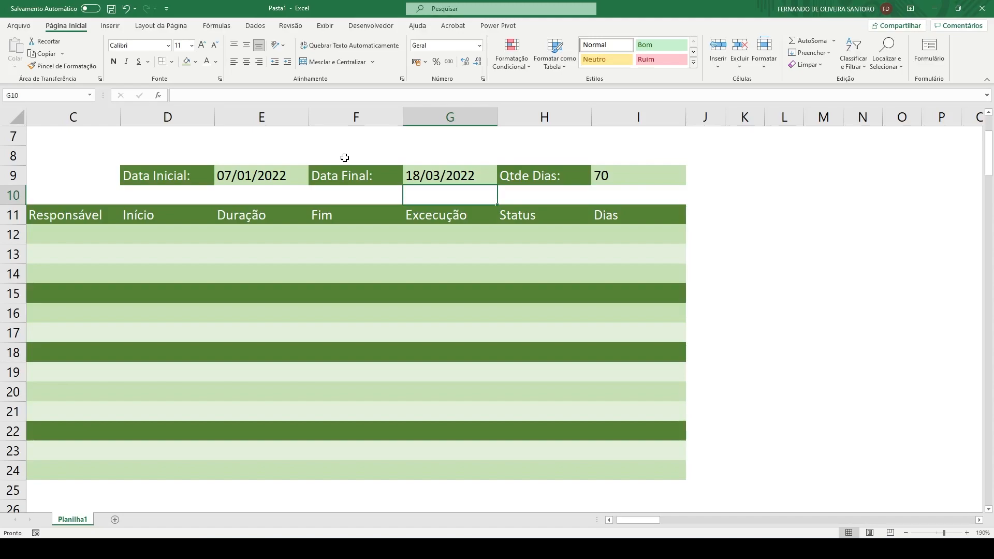
# Write the formula =se(E9="";"";E9) in J11, the first timeline header cell beside "Dias"
pyautogui.click(702, 216)
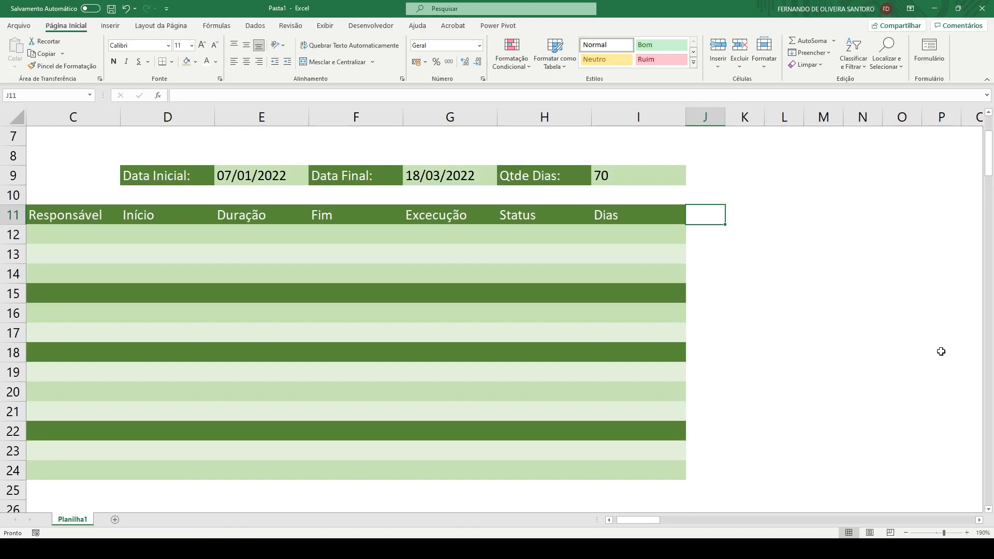
pyautogui.write('=')
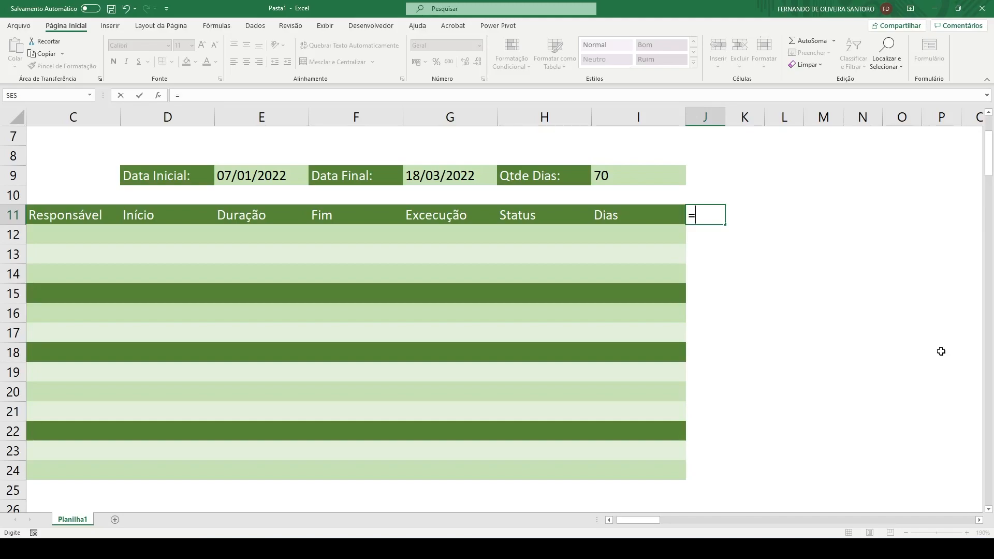
pyautogui.write('se(')
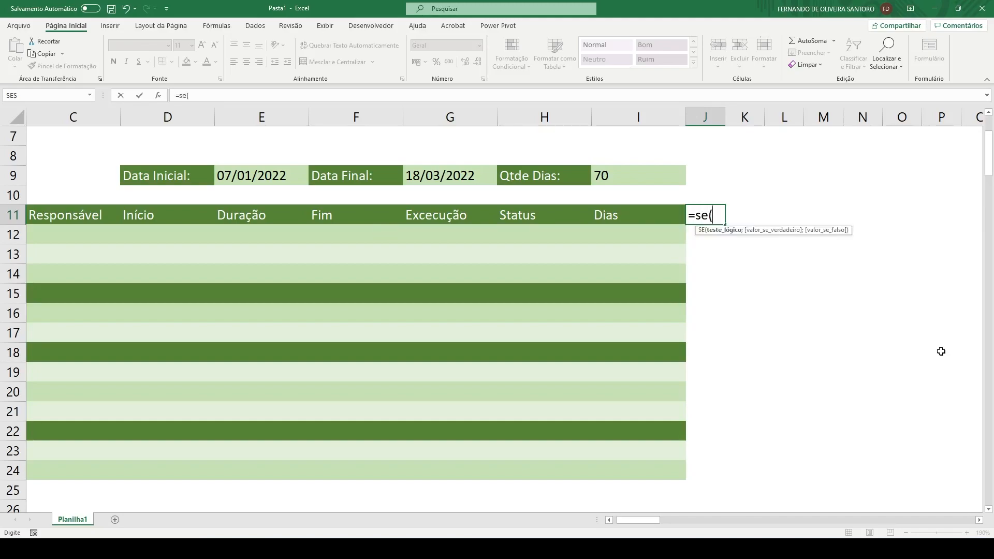
pyautogui.click(265, 174)
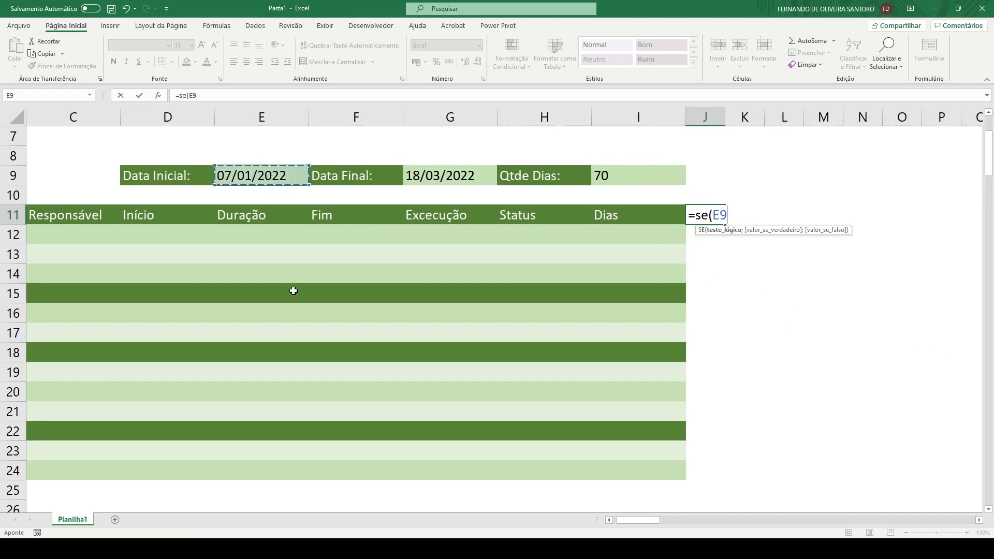
pyautogui.write('="";"";')
pyautogui.click(244, 178)
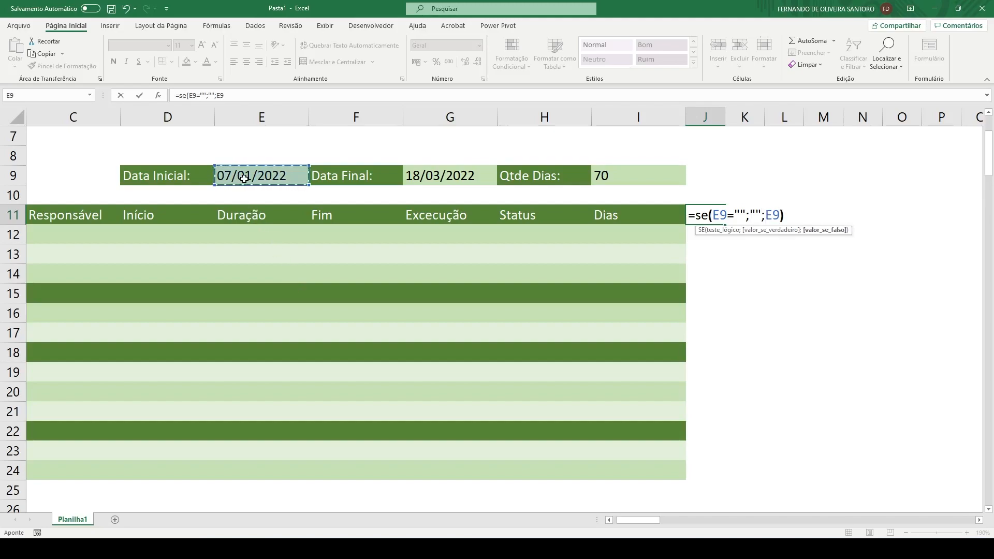
pyautogui.write(')')
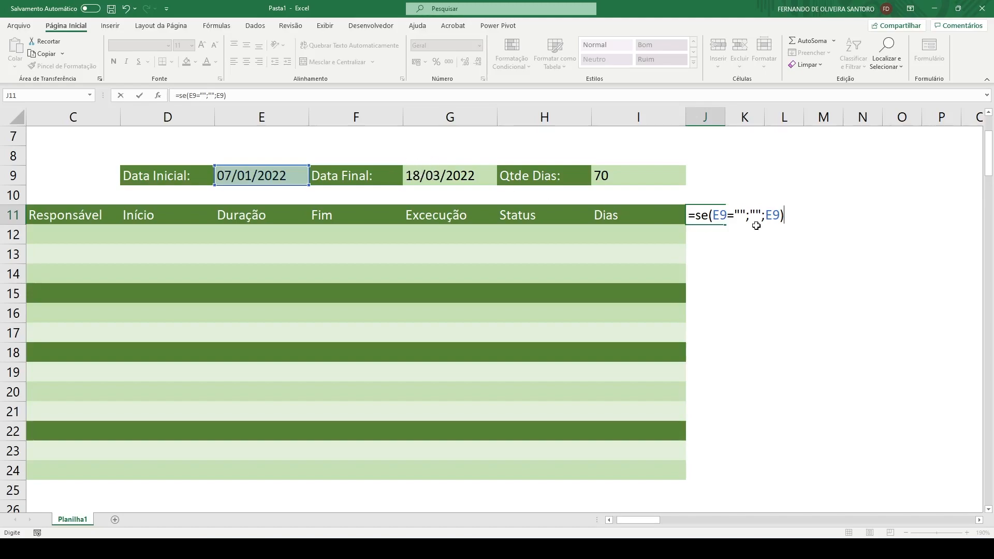
# Extend the J11 formula to test both dates for blanks: =se(ou(E9="";G9="");"";E9)
pyautogui.click(713, 213)
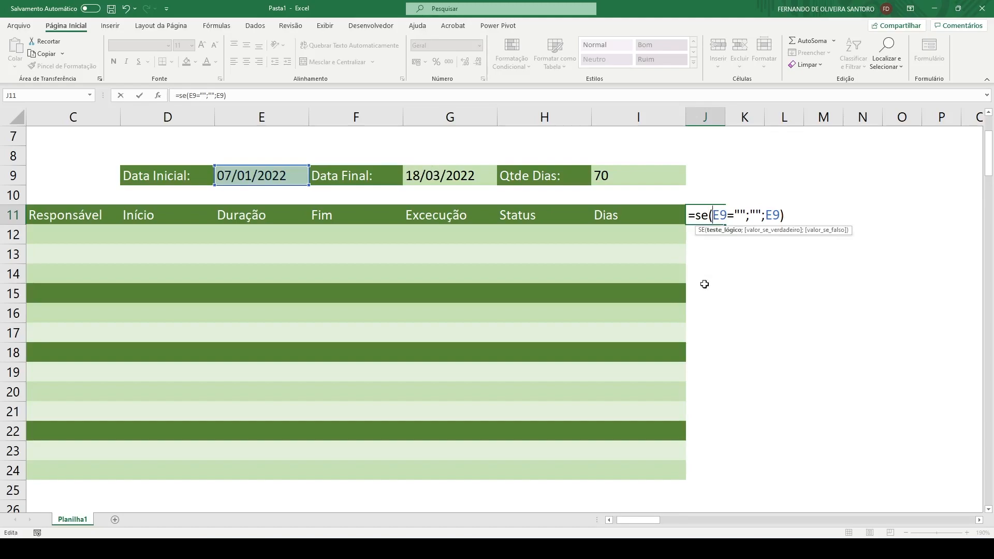
pyautogui.write('ou(')
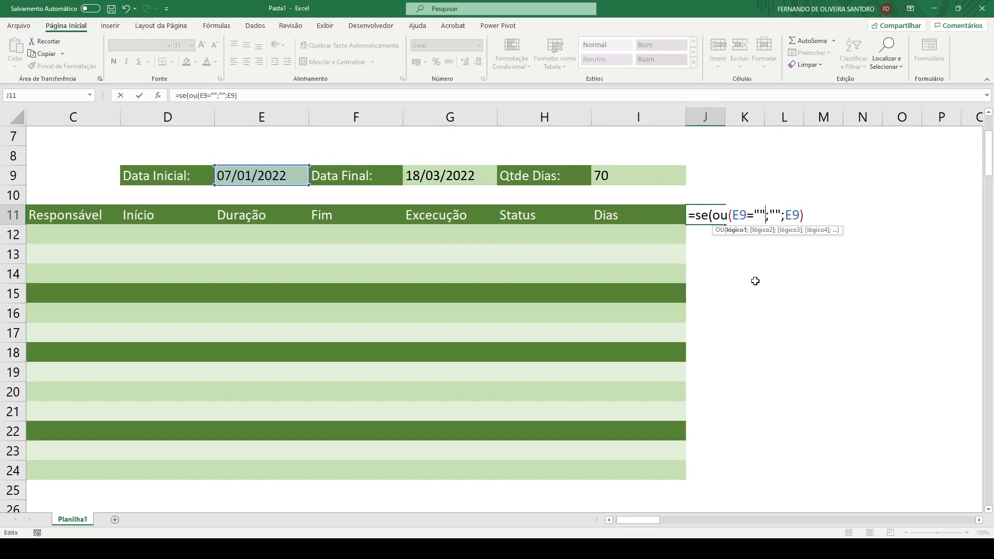
pyautogui.write(';')
pyautogui.click(441, 172)
pyautogui.write('=""')
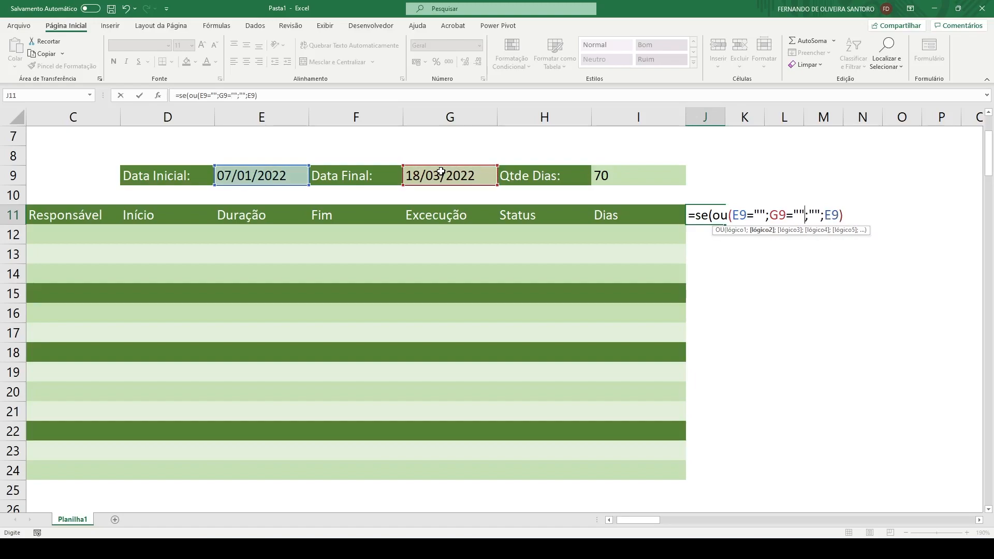
pyautogui.write(')')
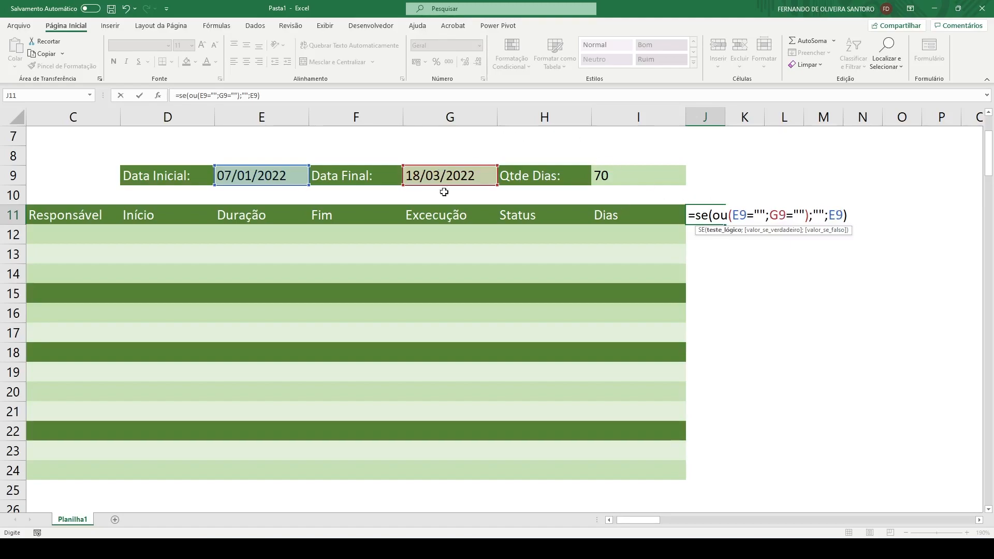
pyautogui.press('Return')
pyautogui.press('Up')
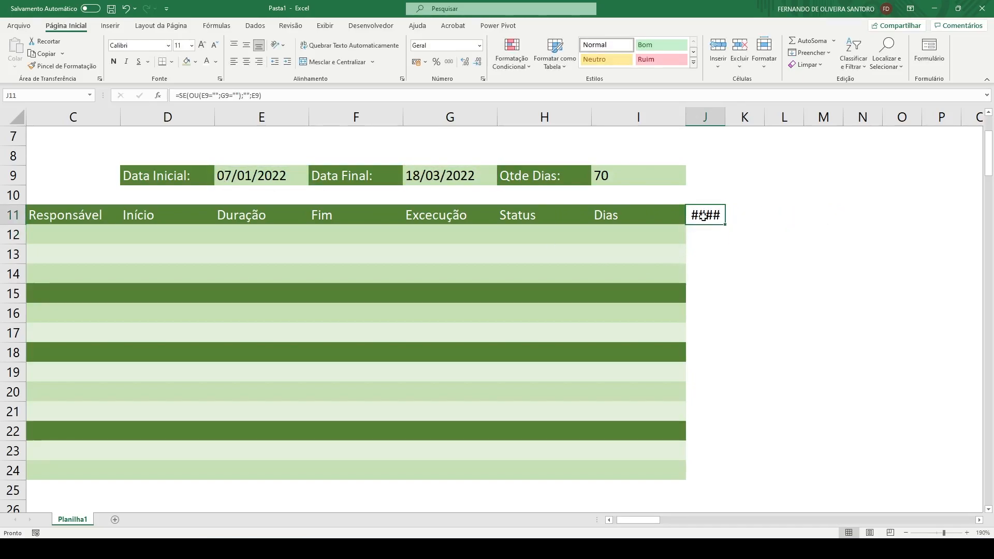
# Autofit column J and give J11 the custom date format dd/mm
pyautogui.doubleClick(726, 120)
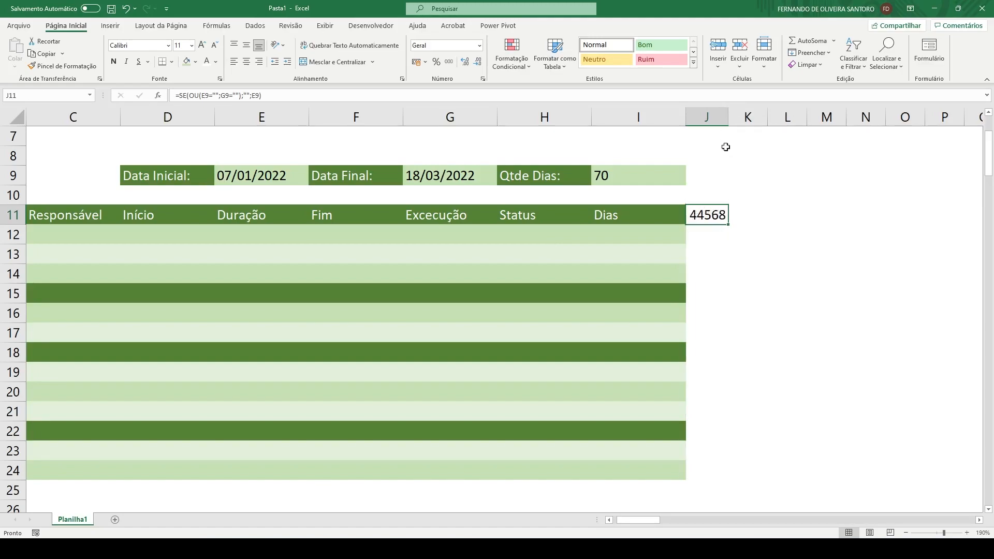
pyautogui.rightClick(703, 215)
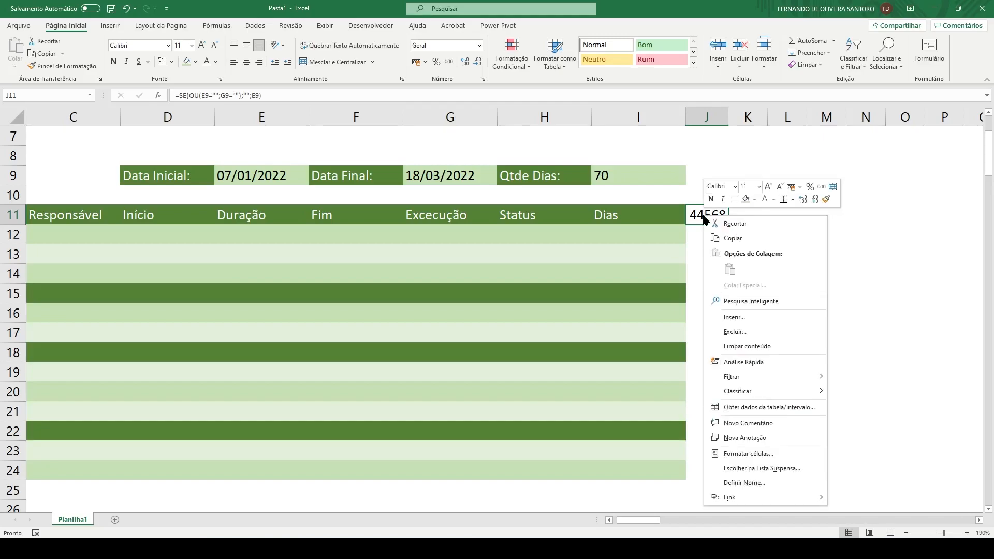
pyautogui.click(743, 452)
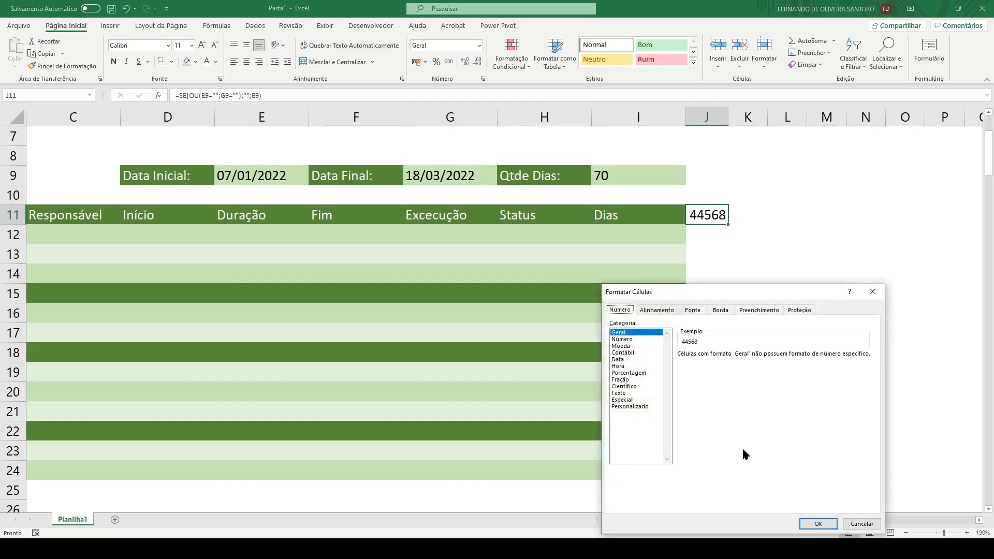
pyautogui.click(625, 363)
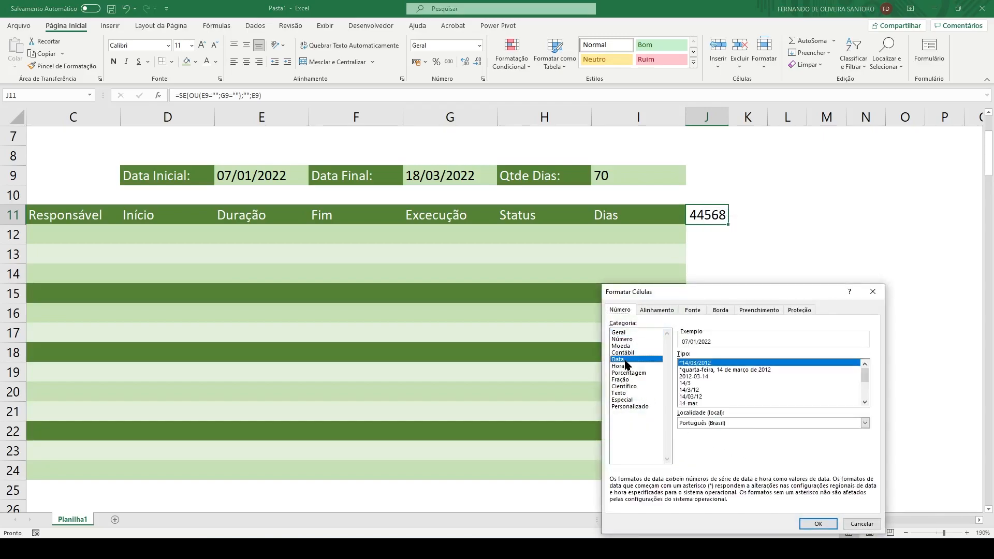
pyautogui.click(688, 384)
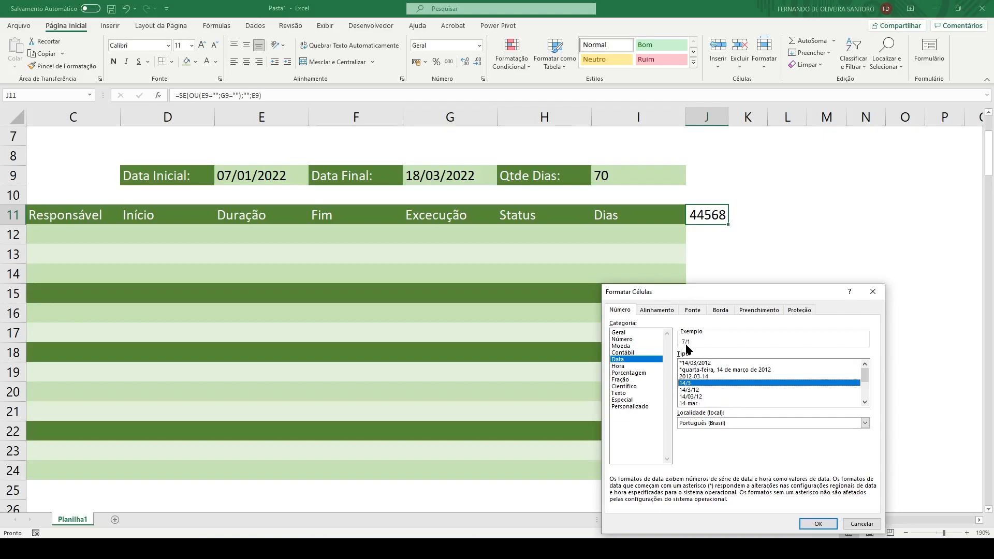
pyautogui.click(633, 408)
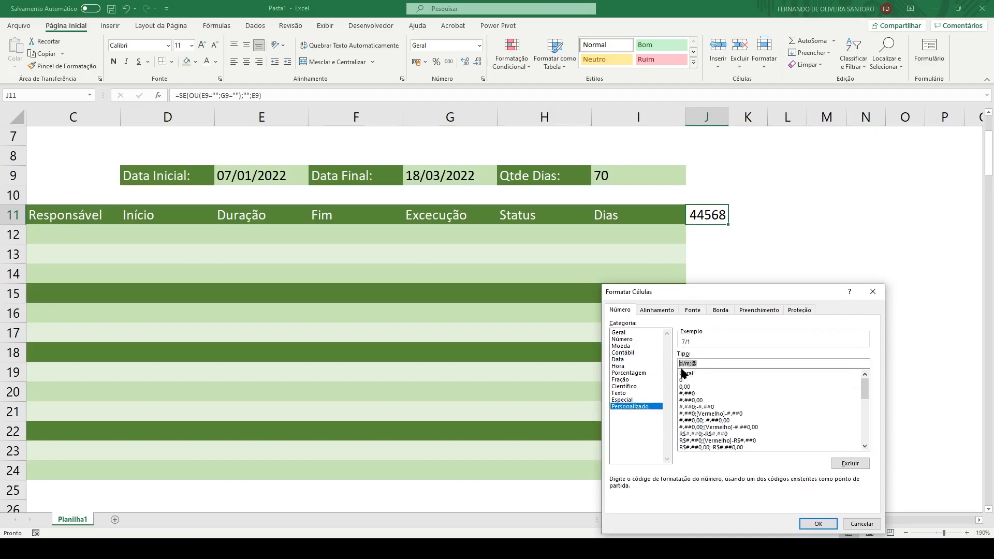
pyautogui.write('dd/mm')
pyautogui.press('Return')
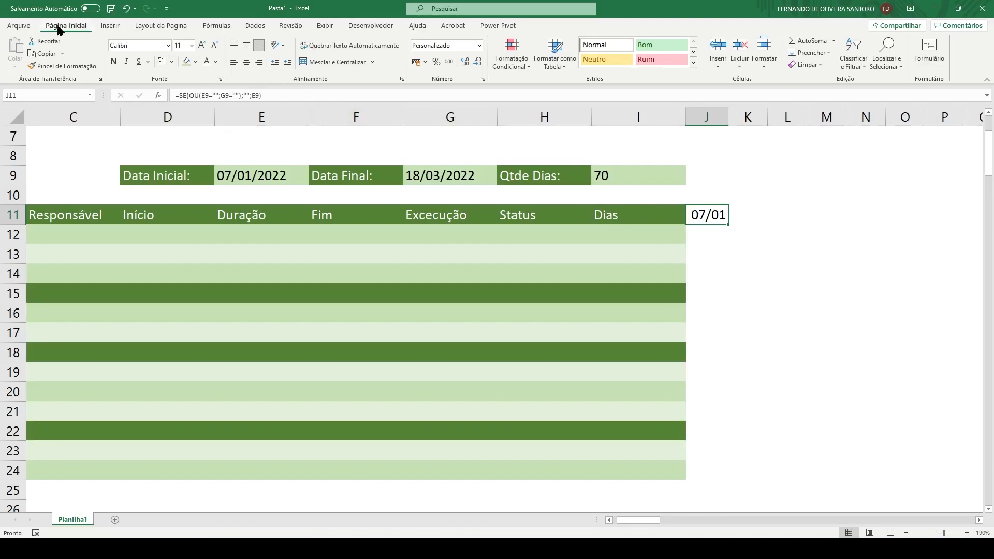
# Start a formula-based conditional formatting rule for J11 with the condition =$J$11
pyautogui.click(511, 51)
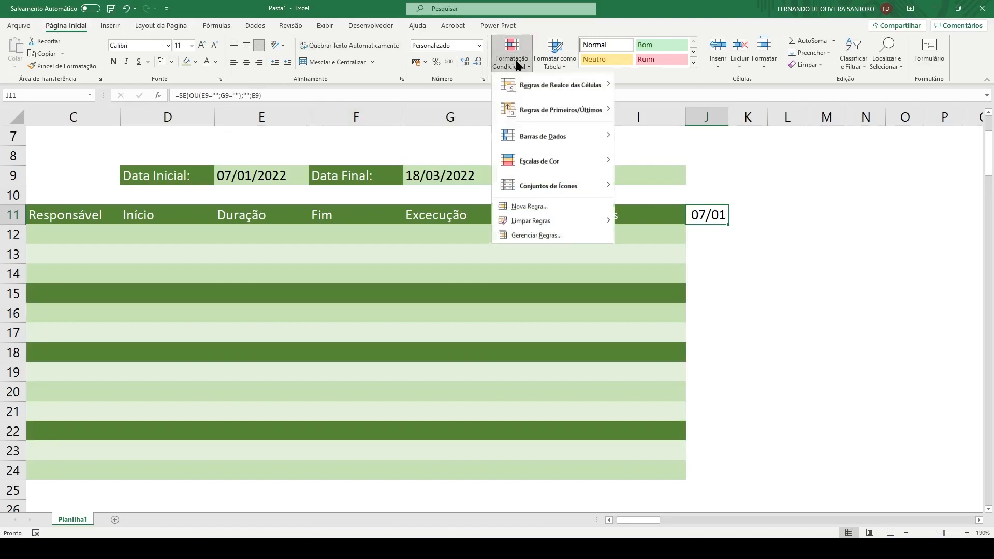
pyautogui.click(536, 209)
pyautogui.click(680, 192)
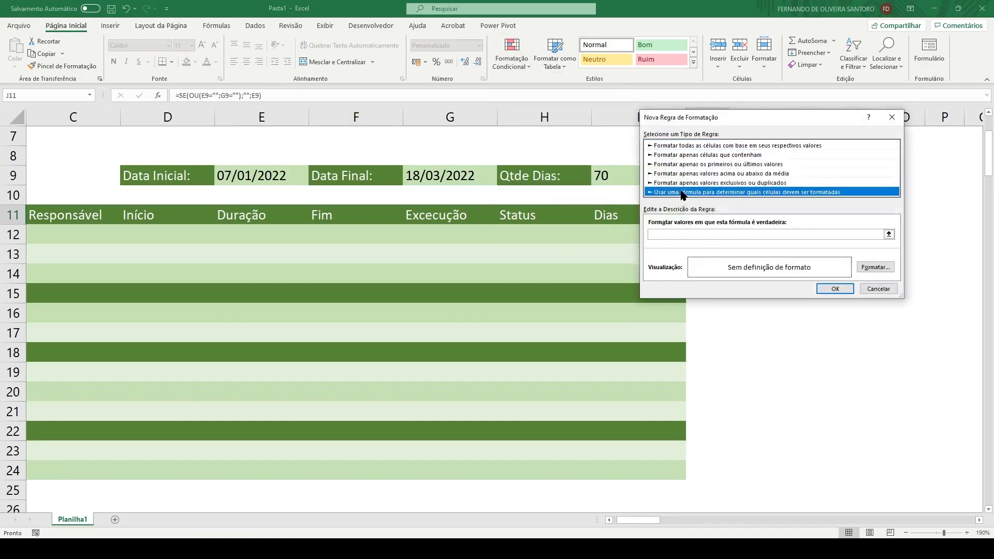
pyautogui.moveTo(705, 118); pyautogui.dragTo(692, 254)
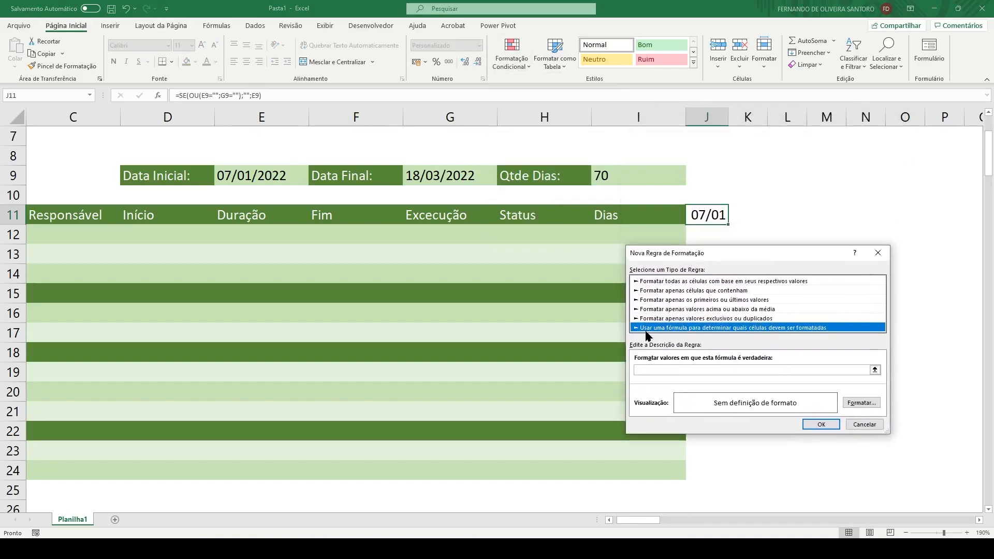
pyautogui.click(663, 373)
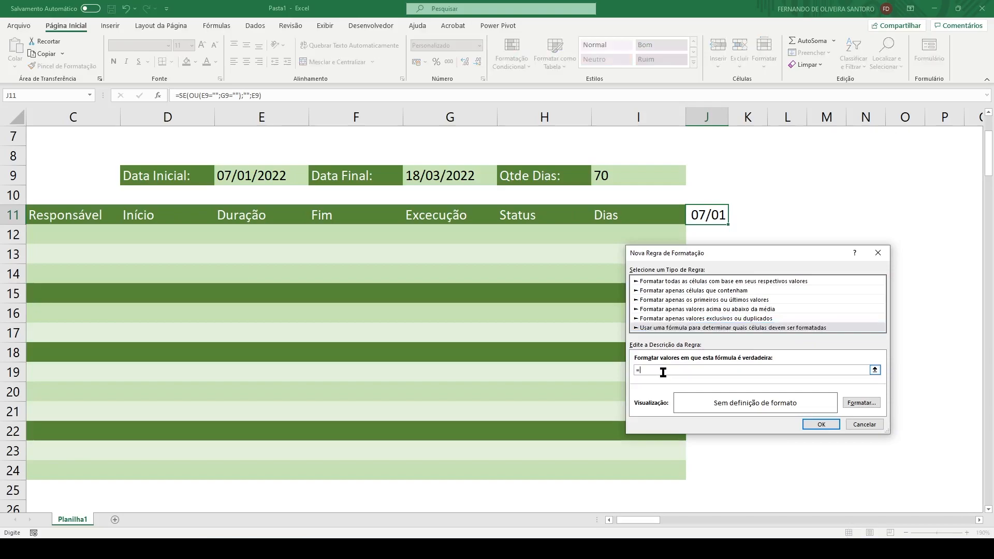
pyautogui.write('=')
pyautogui.click(702, 215)
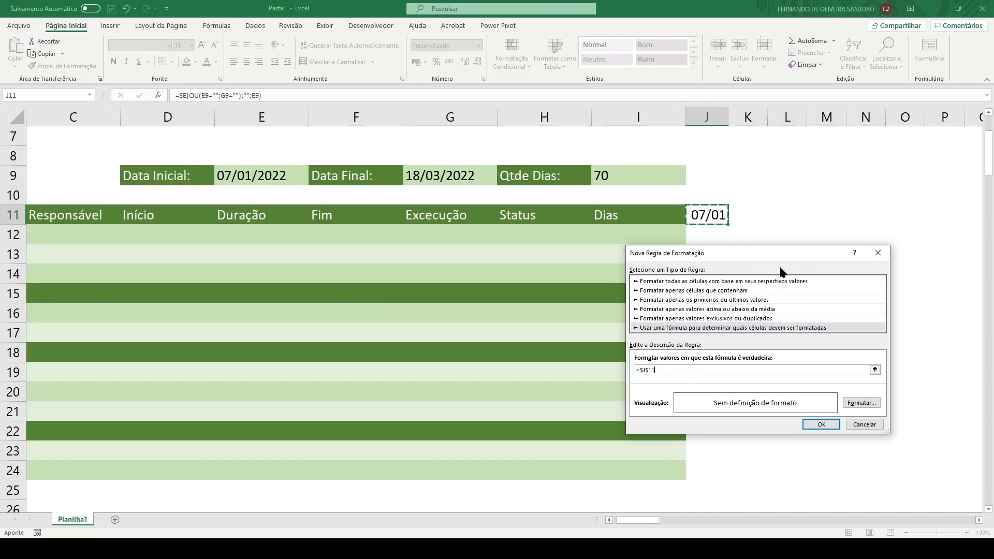
# Give the J11 rule a dark green fill with white font and apply it
pyautogui.click(861, 403)
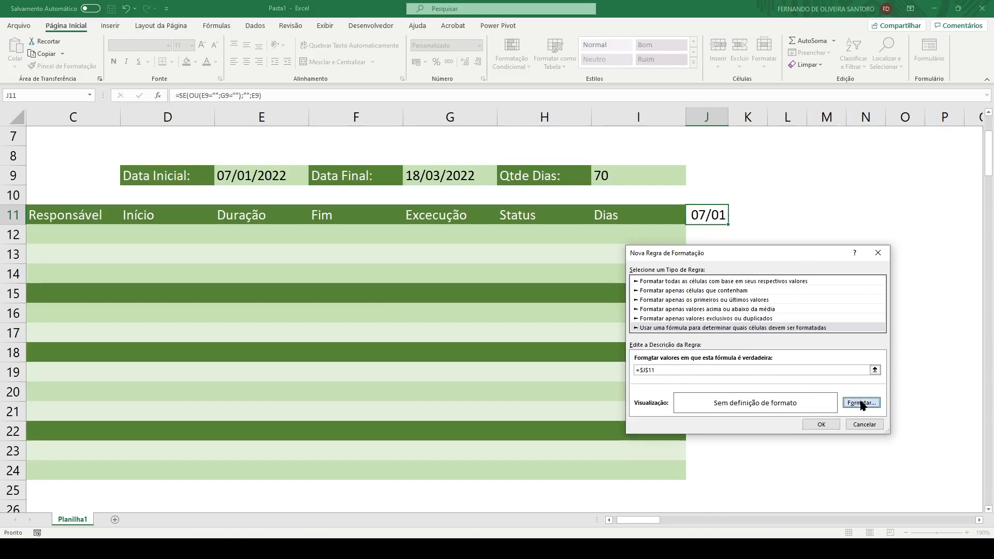
pyautogui.click(732, 168)
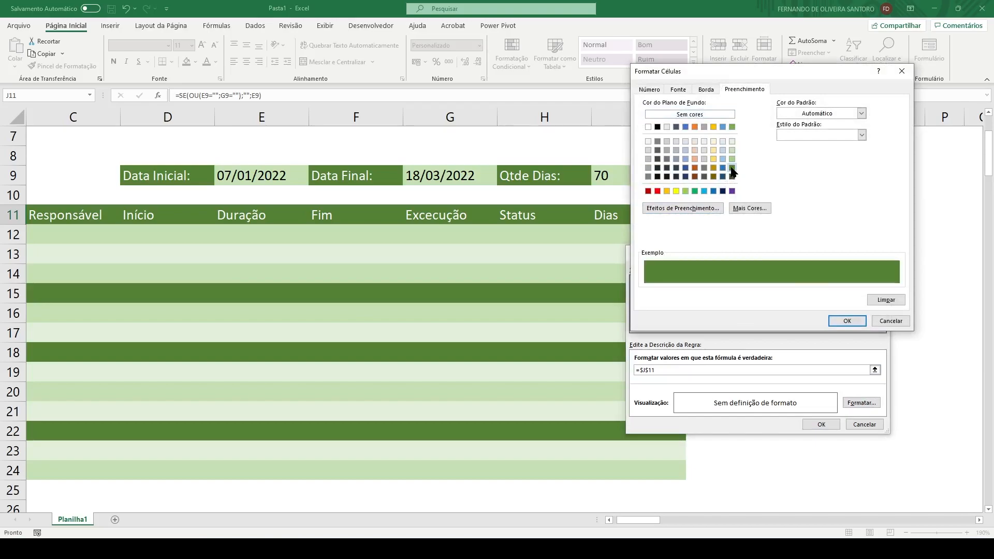
pyautogui.click(678, 89)
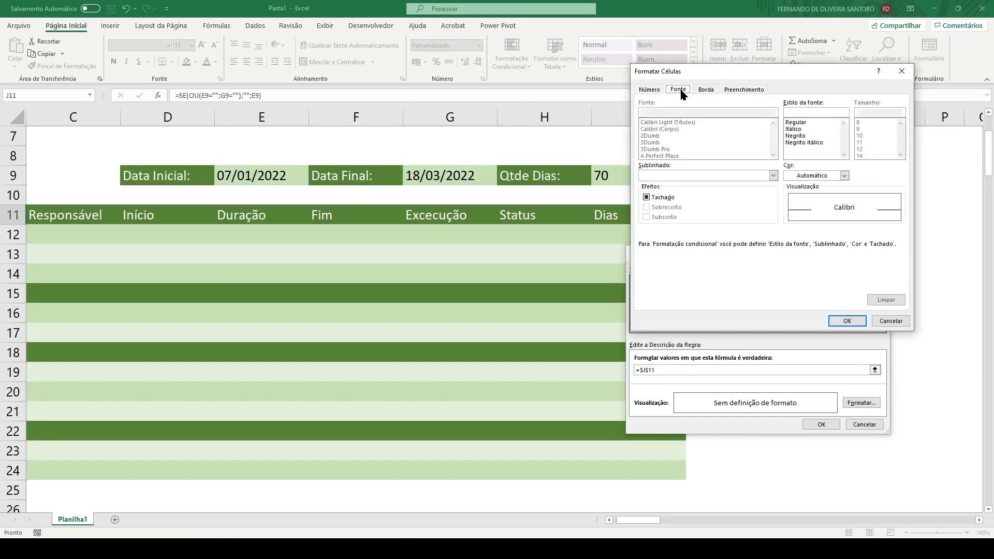
pyautogui.click(844, 176)
pyautogui.click(788, 219)
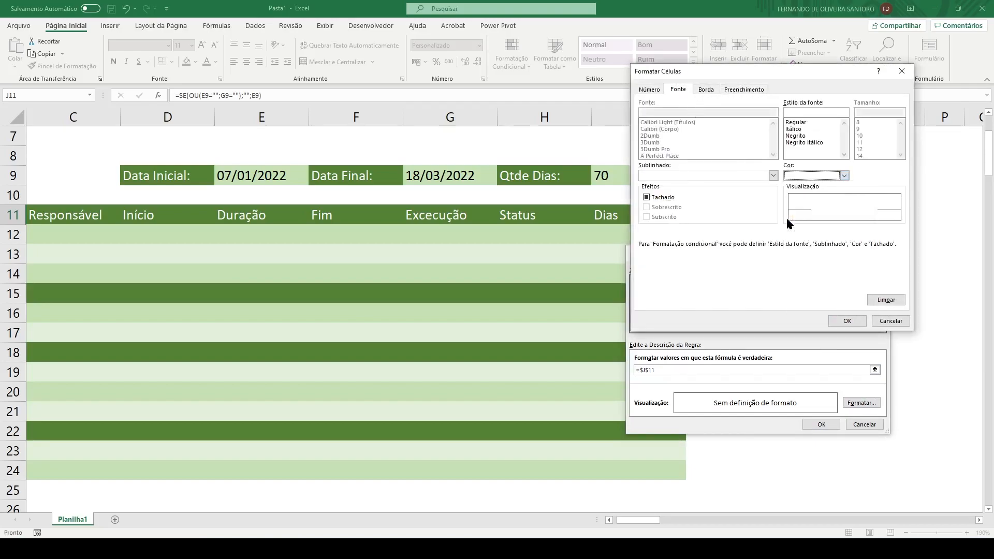
pyautogui.click(829, 322)
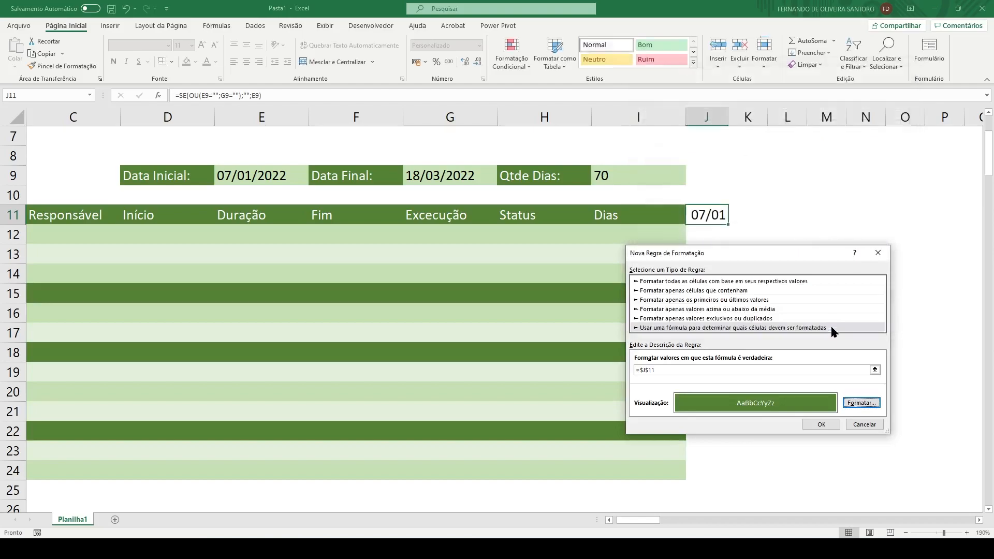
pyautogui.click(818, 424)
pyautogui.click(726, 274)
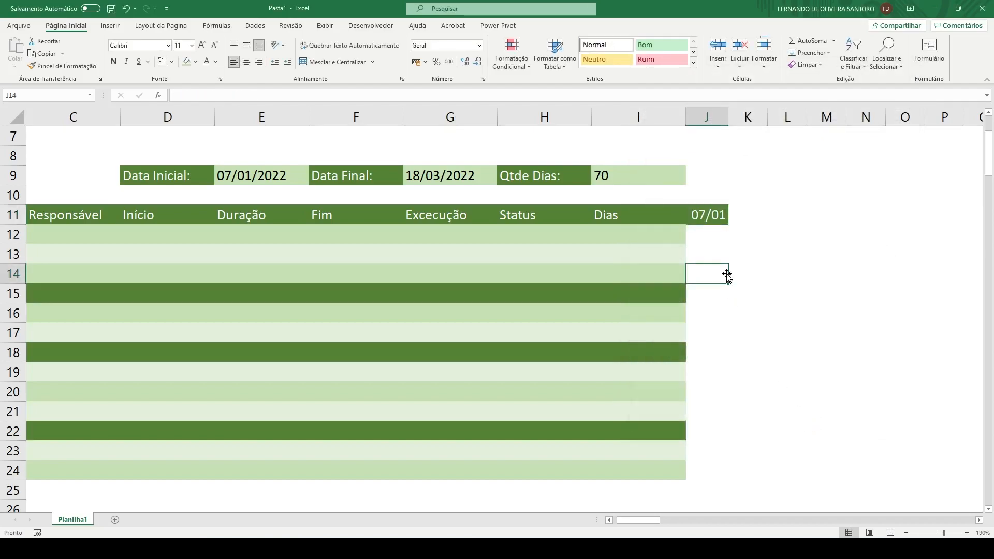
# Clear the start date in E9 and the end date in G9 to test the J11 header cell
pyautogui.click(262, 175)
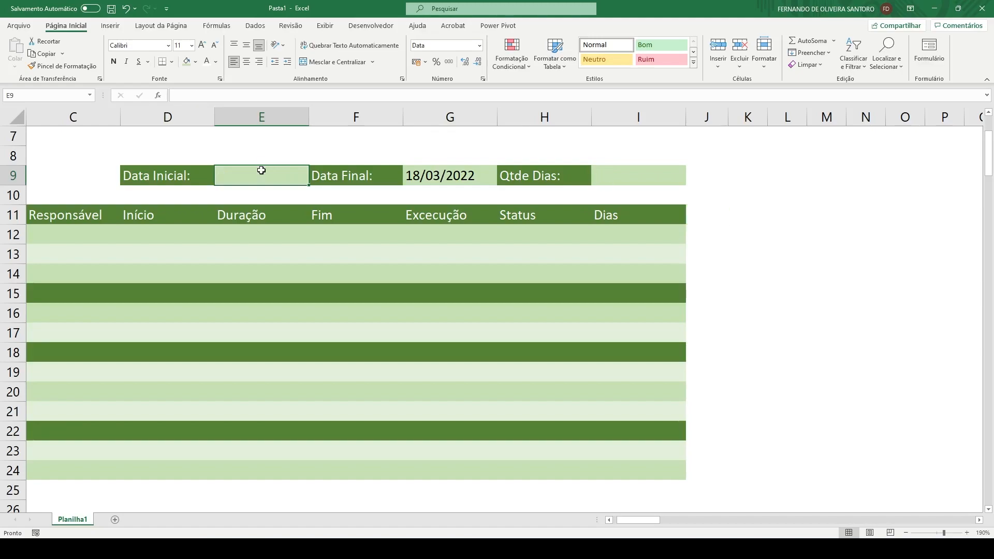
pyautogui.press('Right')
pyautogui.press('Right')
pyautogui.press('Delete')
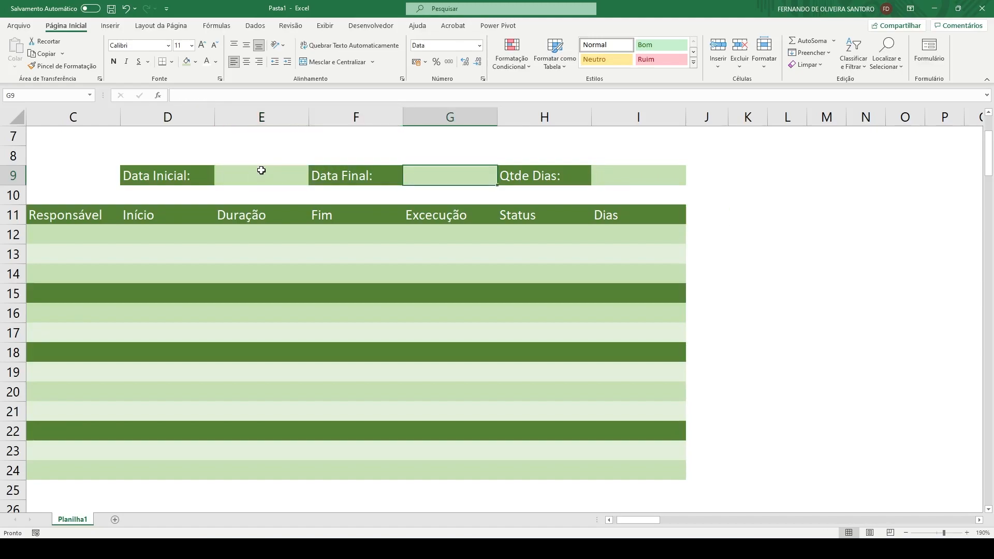
pyautogui.click(689, 214)
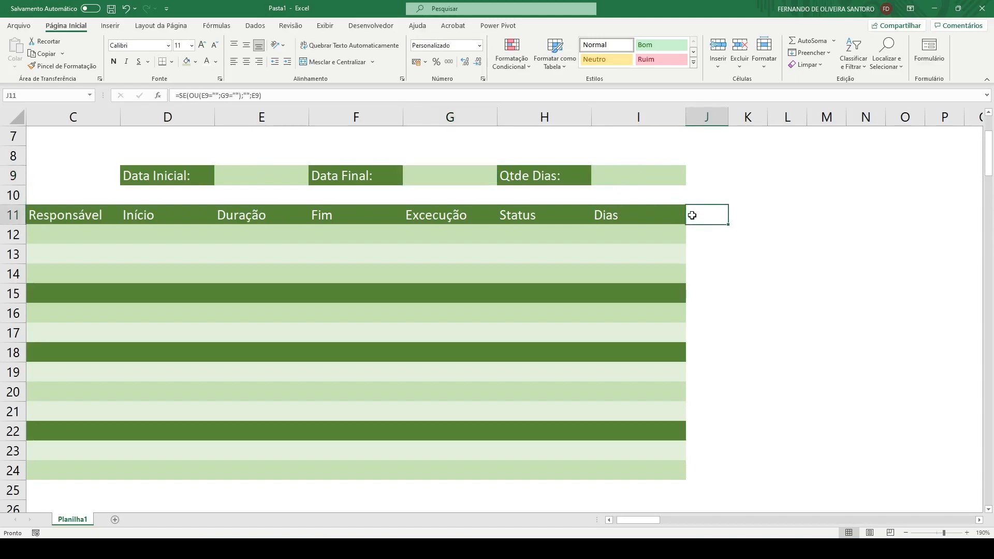
# Re-enter 07/01/2022 as the start date in E9 and 18/03/2022 as the end date in G9
pyautogui.click(266, 173)
pyautogui.write('0')
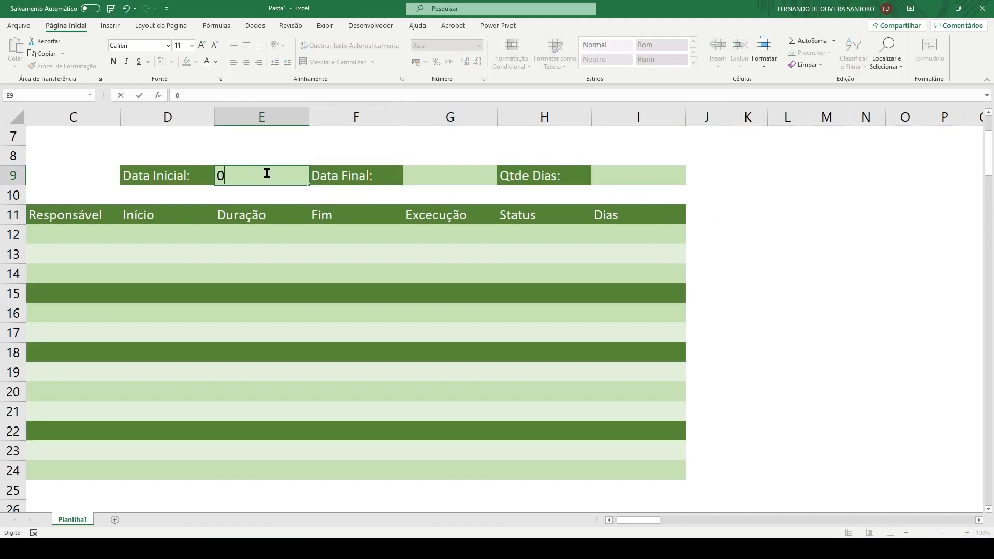
pyautogui.write('7/01/2022')
pyautogui.press('Tab')
pyautogui.press('Tab')
pyautogui.write('18/03')
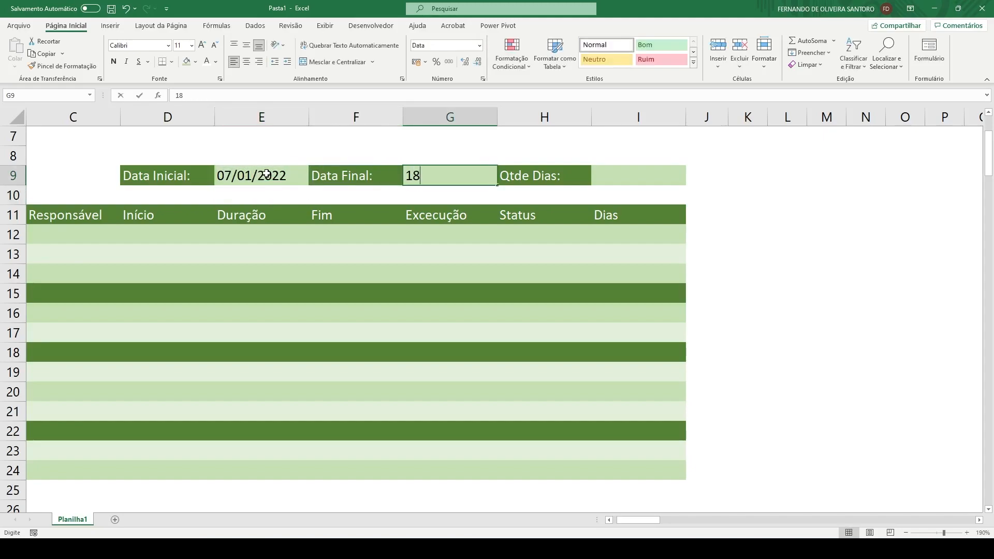
pyautogui.press('Return')
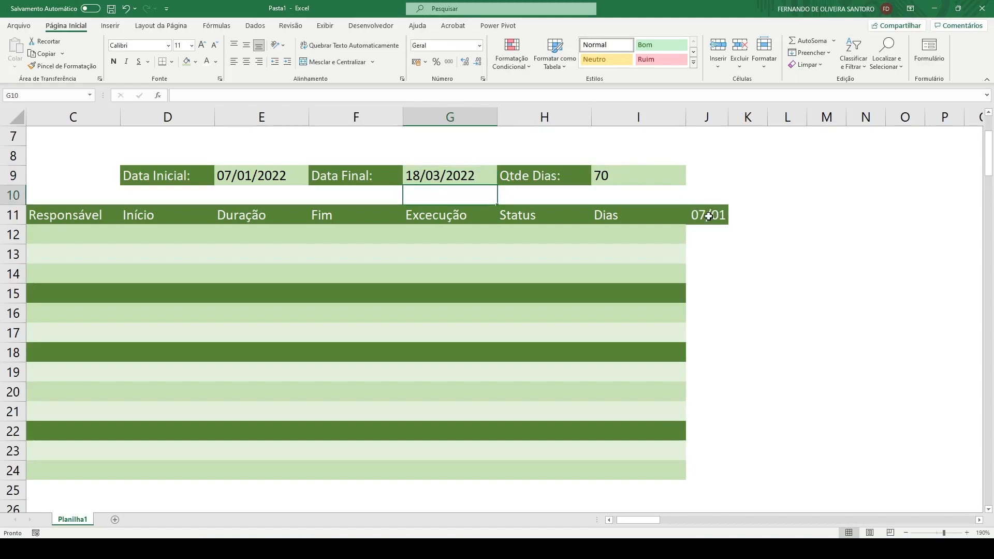
# Enter the formula =SE(J11=G9;"";G9+1) in K11, next to the first timeline date
pyautogui.click(747, 217)
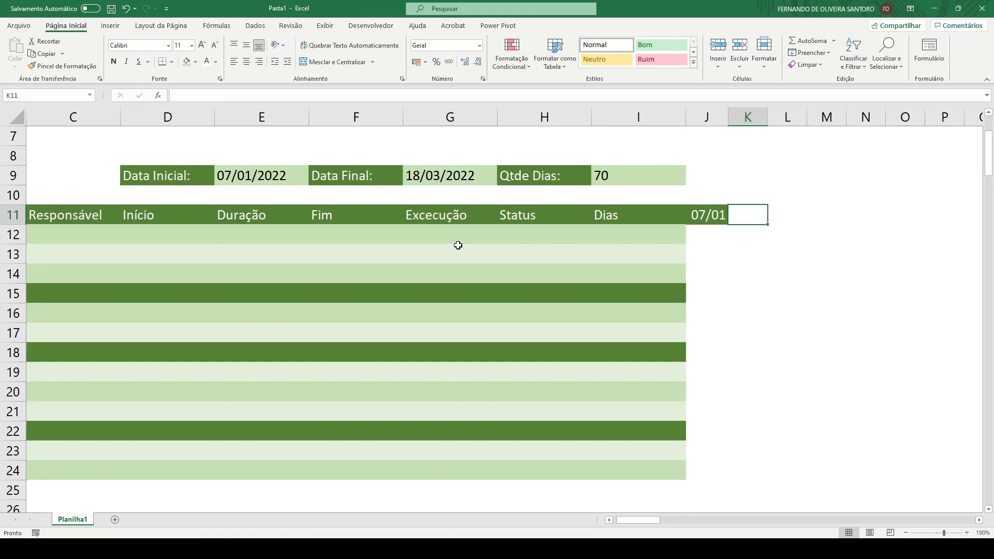
pyautogui.write('=se')
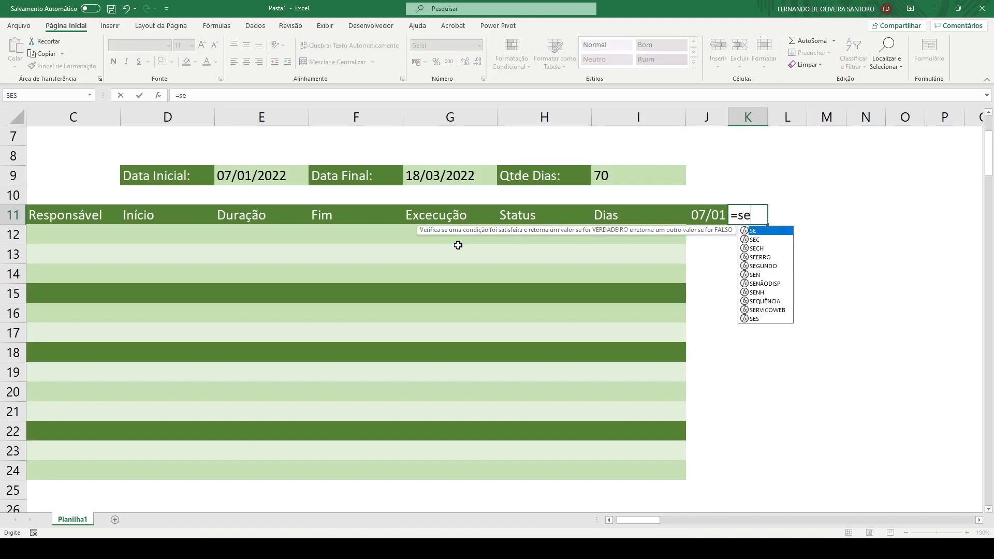
pyautogui.write('(')
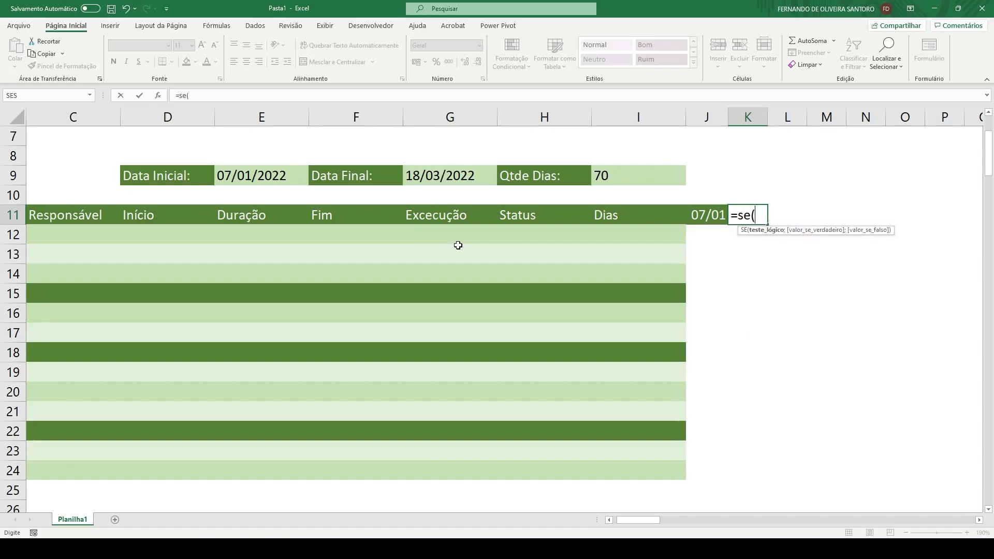
pyautogui.press('Left')
pyautogui.write('=')
pyautogui.click(449, 175)
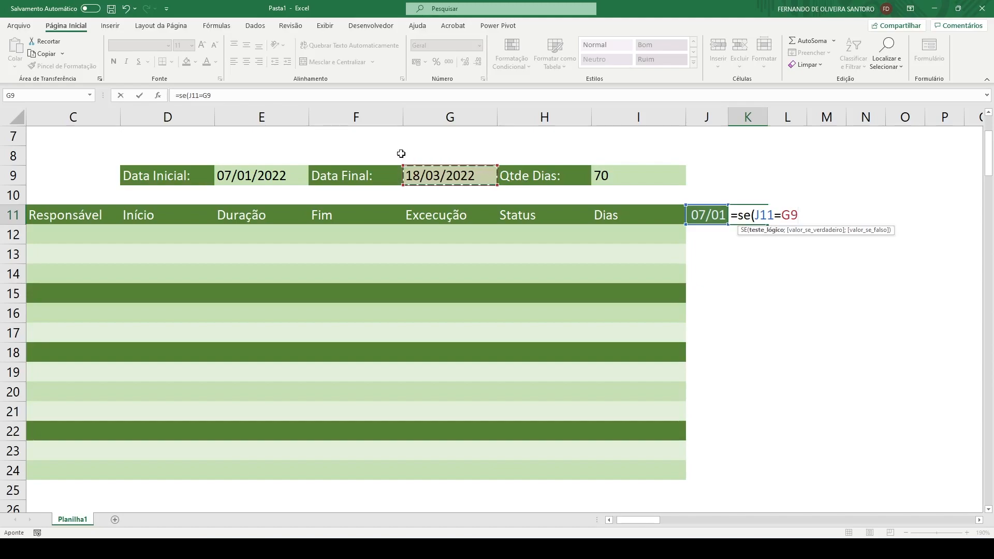
pyautogui.write(';"";')
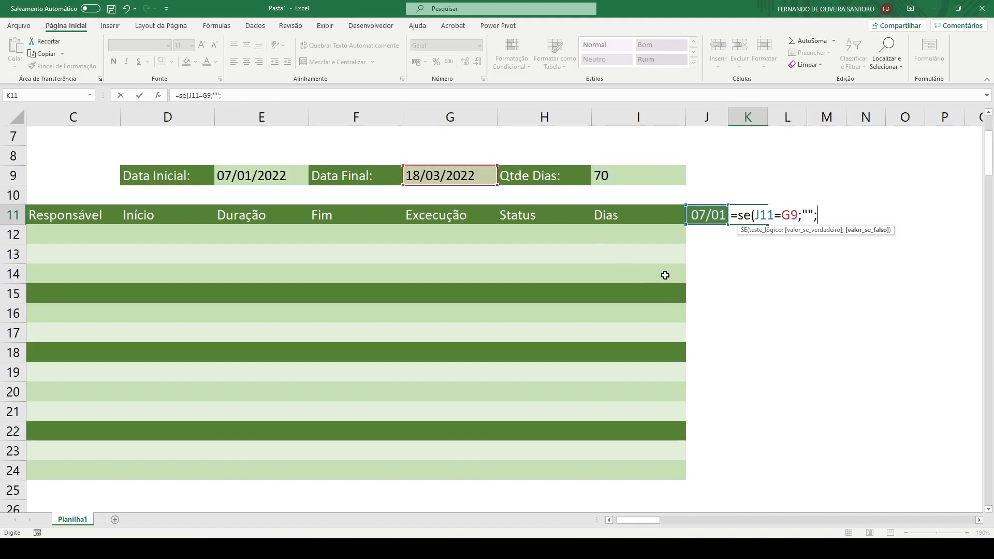
pyautogui.click(457, 171)
pyautogui.write('+1)')
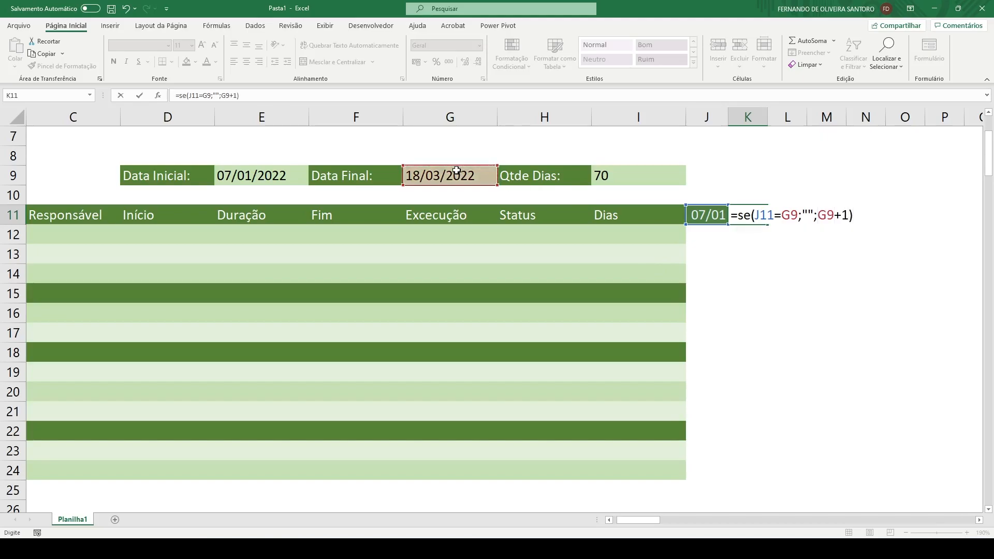
pyautogui.press('Return')
pyautogui.press('Up')
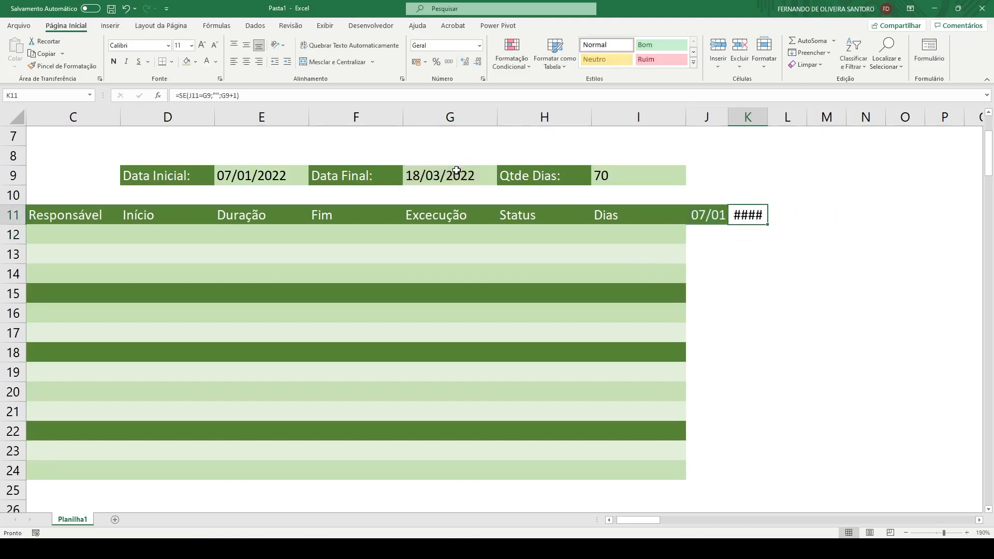
pyautogui.press('Left')
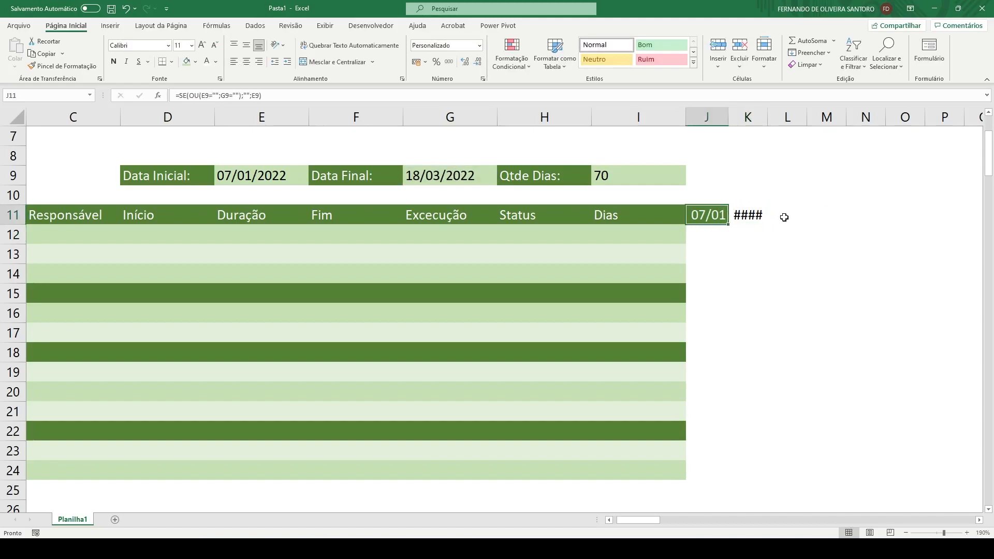
# Start a formula-based conditional formatting rule for K11 with the condition =K11=""
pyautogui.click(749, 215)
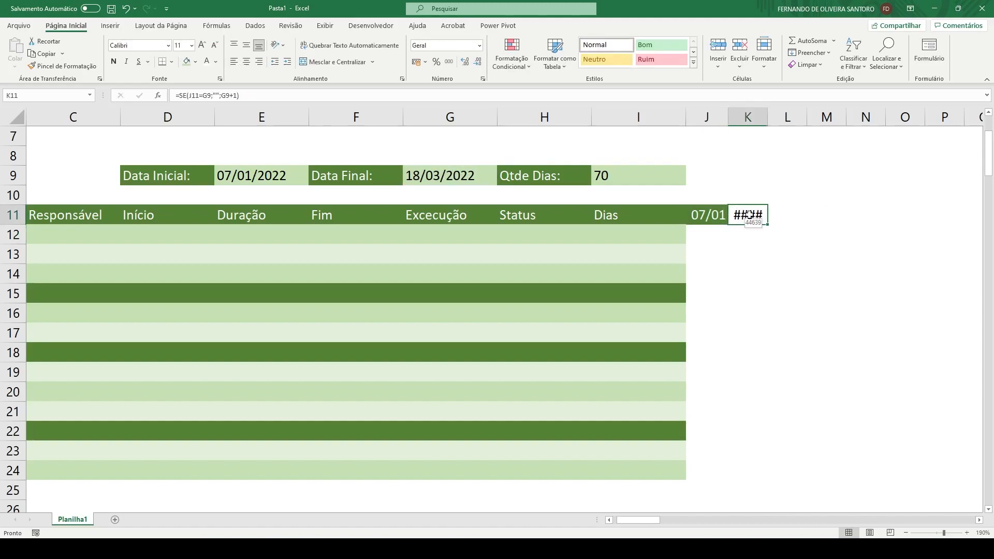
pyautogui.click(511, 51)
pyautogui.click(553, 212)
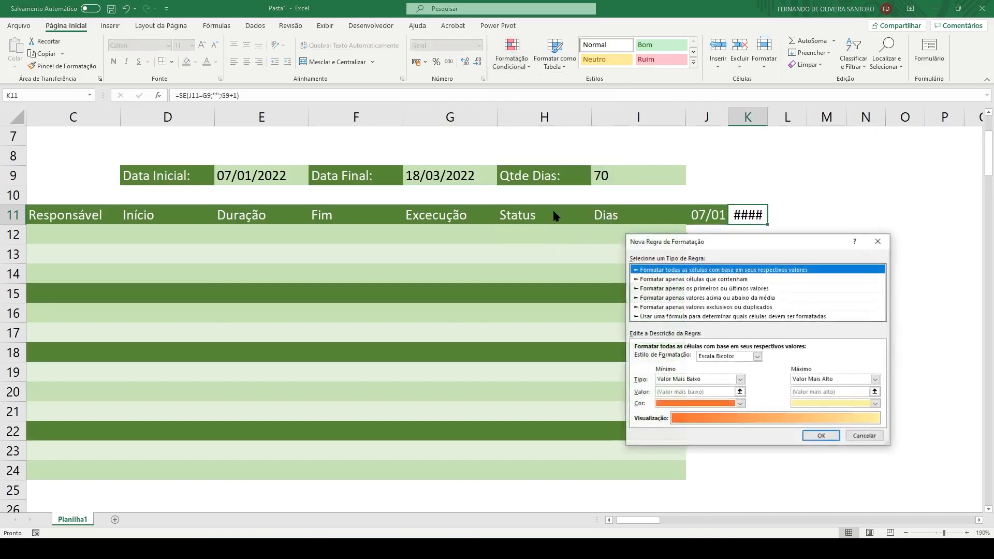
pyautogui.click(653, 317)
pyautogui.click(663, 359)
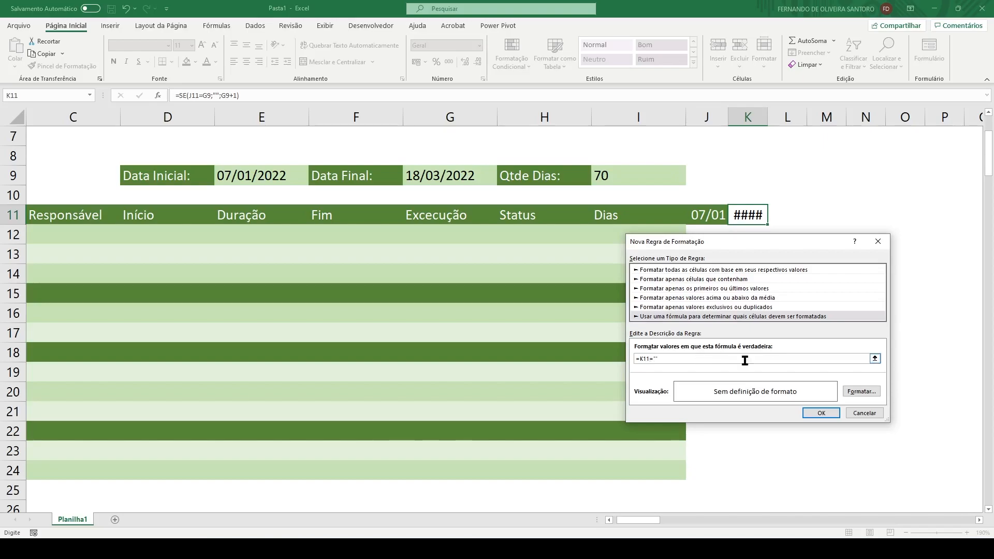
# Give the K11 rule a dark green fill with white font and apply it
pyautogui.click(855, 393)
pyautogui.click(722, 213)
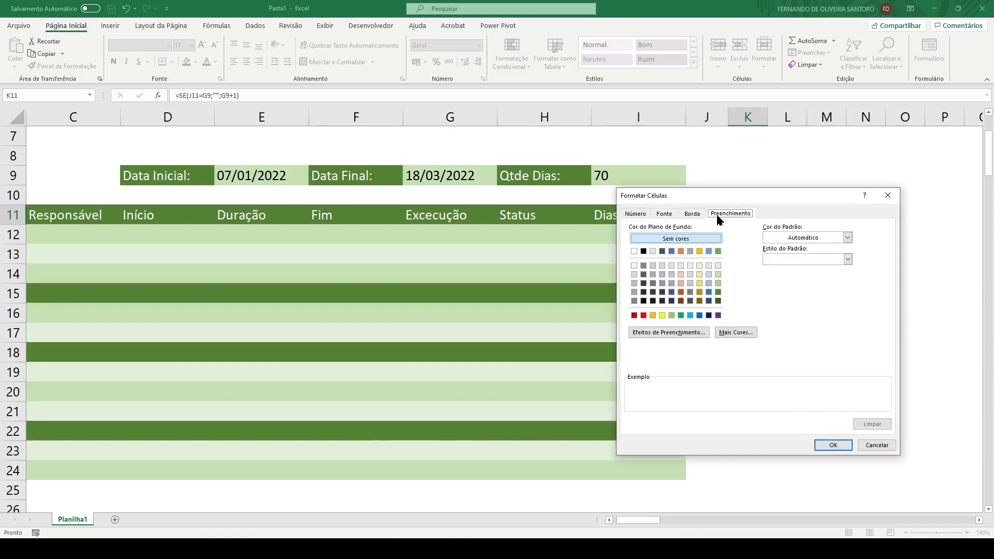
pyautogui.click(717, 292)
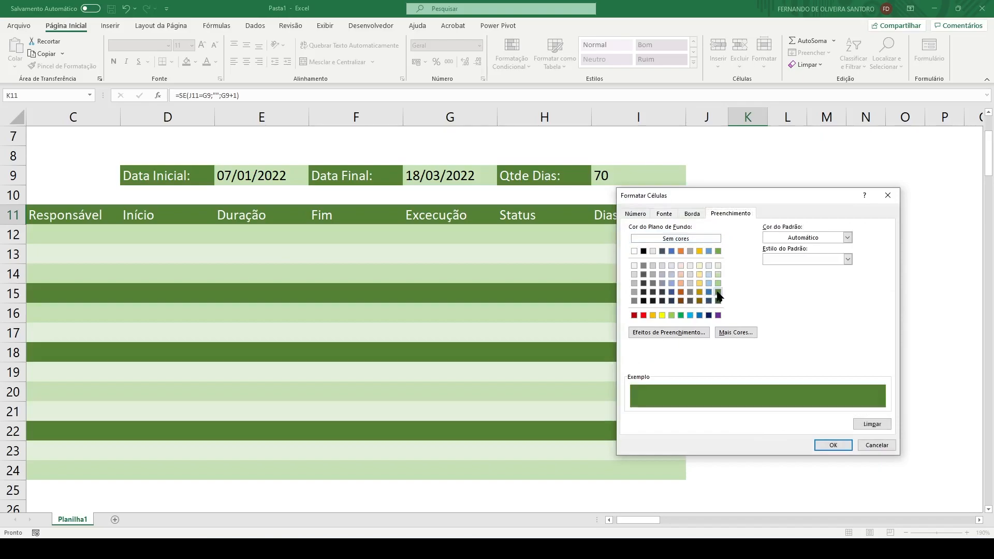
pyautogui.click(662, 213)
pyautogui.click(830, 299)
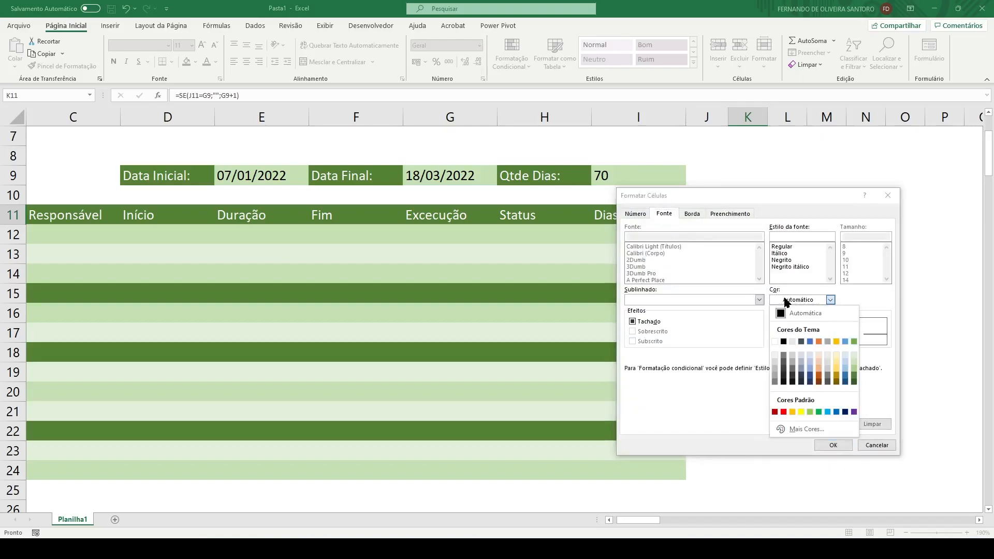
pyautogui.click(775, 341)
pyautogui.click(833, 445)
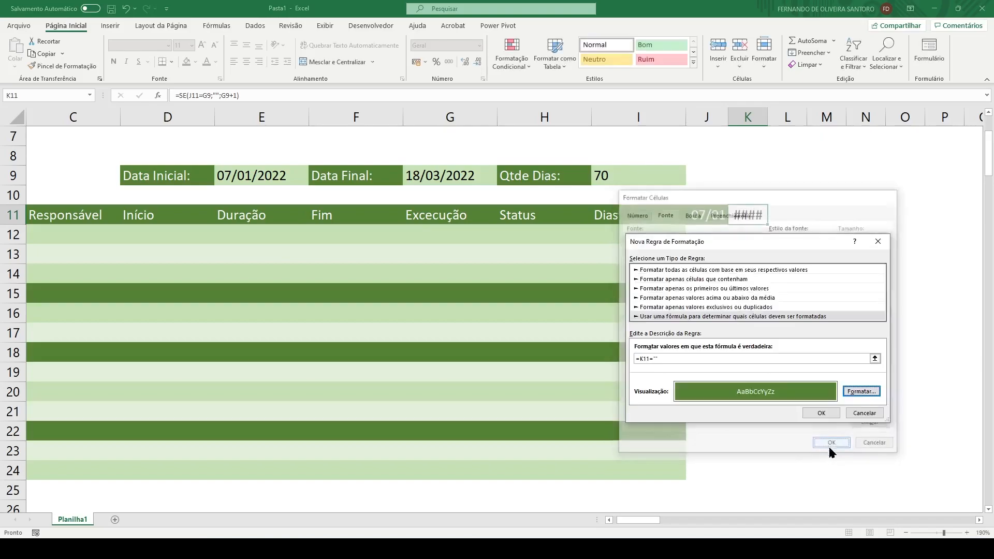
pyautogui.click(821, 412)
# Apply the custom number format dd/mm to K11
pyautogui.hotkey('ctrl', '1')
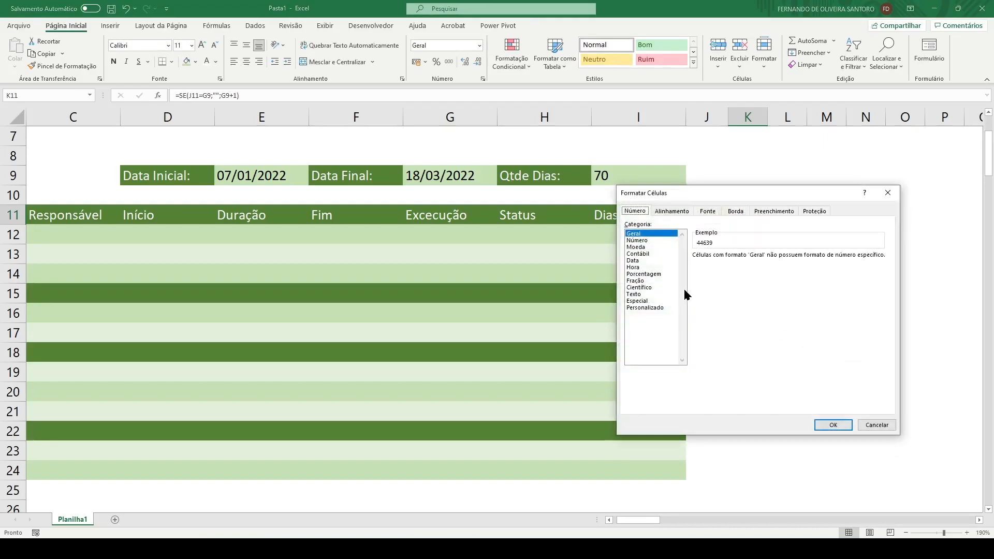
pyautogui.click(647, 307)
pyautogui.doubleClick(700, 265)
pyautogui.write('dd/mm')
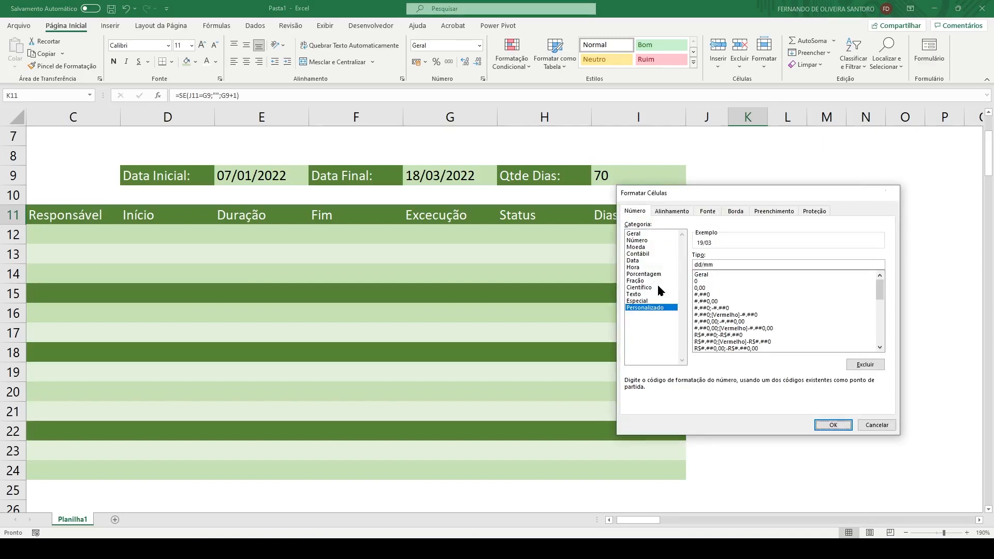
pyautogui.press('Return')
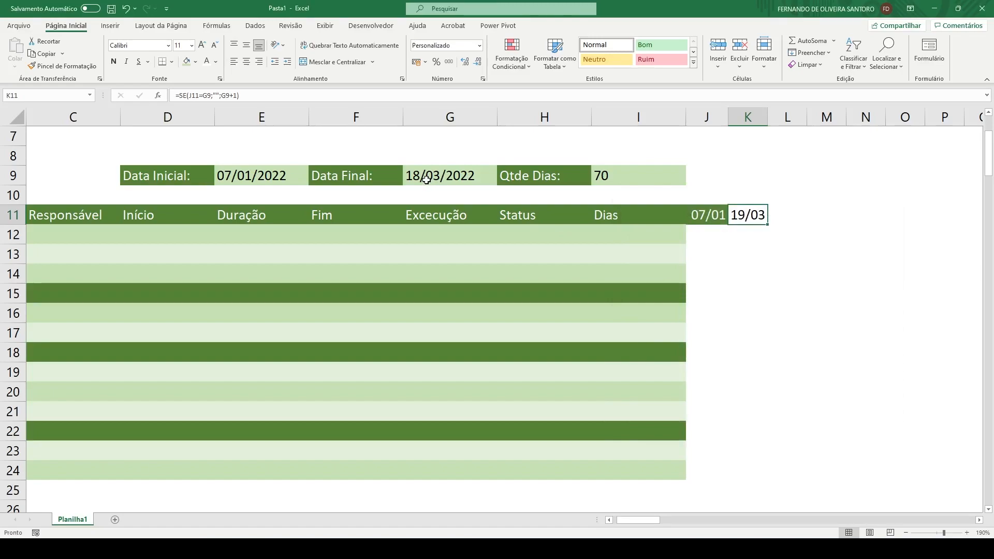
# Correct the K11 formula to =SE(J11=G9;"";J11+1) so it adds one day to the preceding date
pyautogui.doubleClick(752, 218)
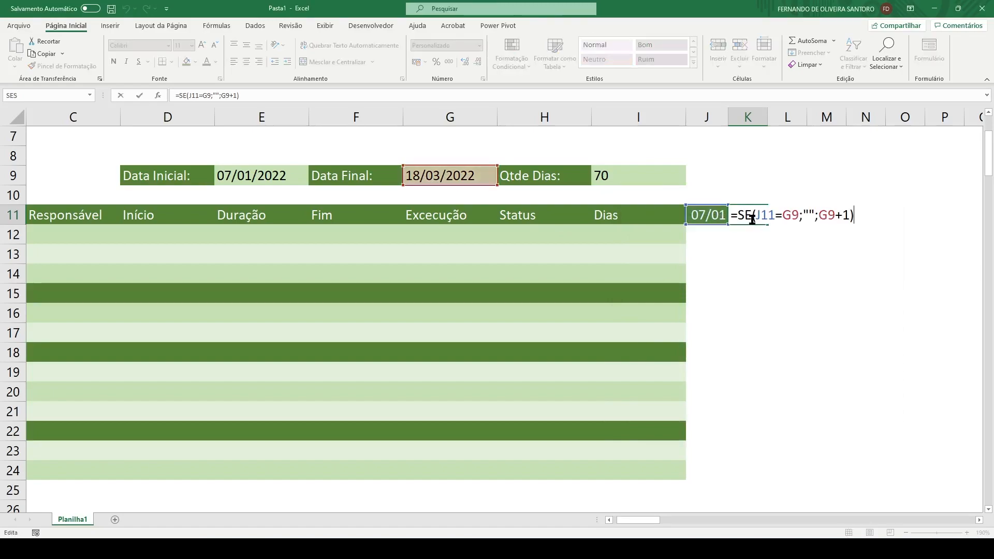
pyautogui.doubleClick(828, 215)
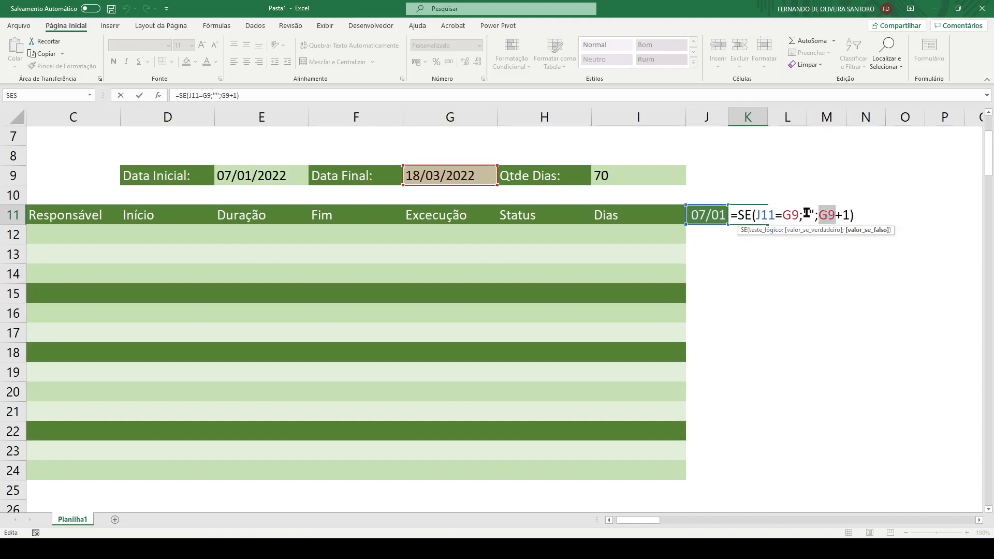
pyautogui.click(702, 214)
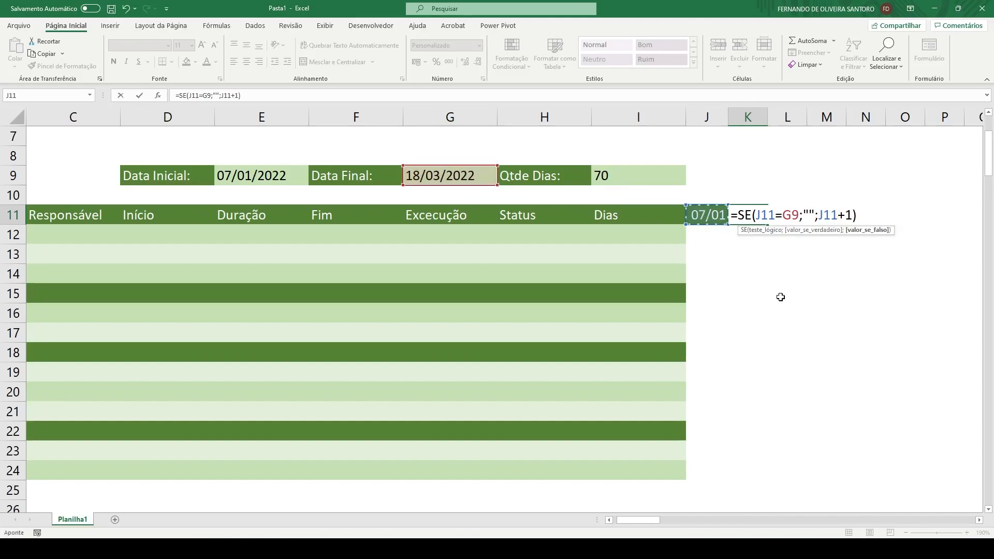
pyautogui.press('Return')
pyautogui.press('Up')
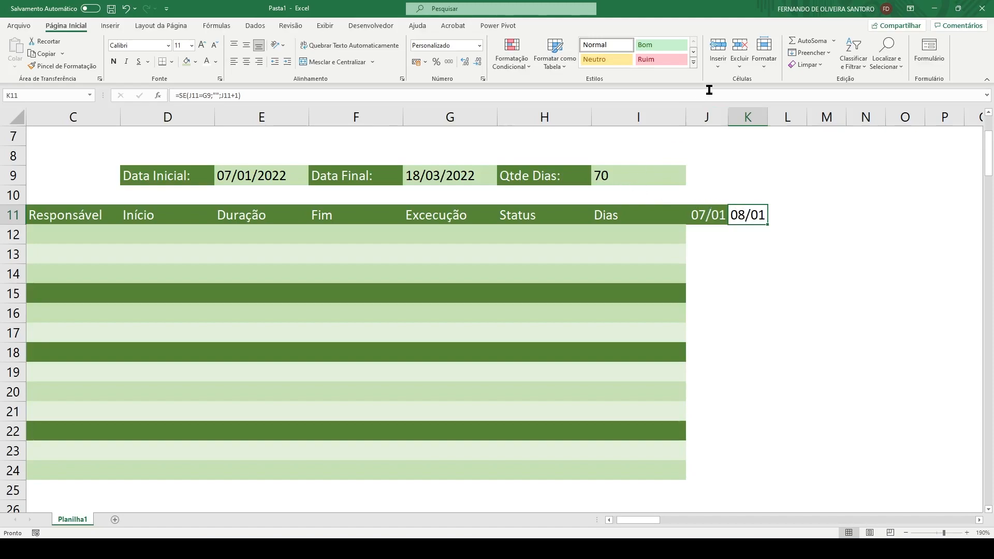
# Change the condition of K11's conditional formatting rule to =K11<>"" and apply it
pyautogui.click(508, 61)
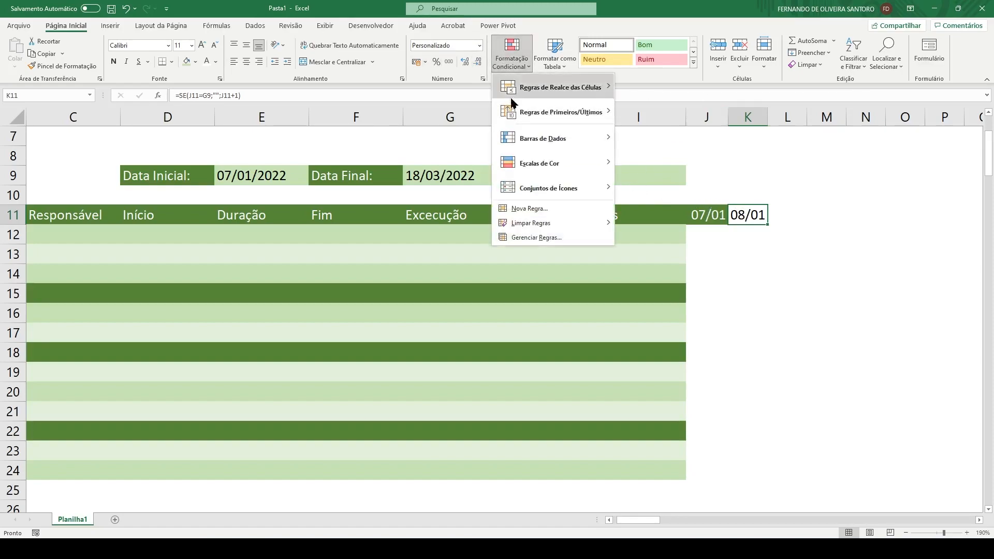
pyautogui.click(535, 236)
pyautogui.click(585, 318)
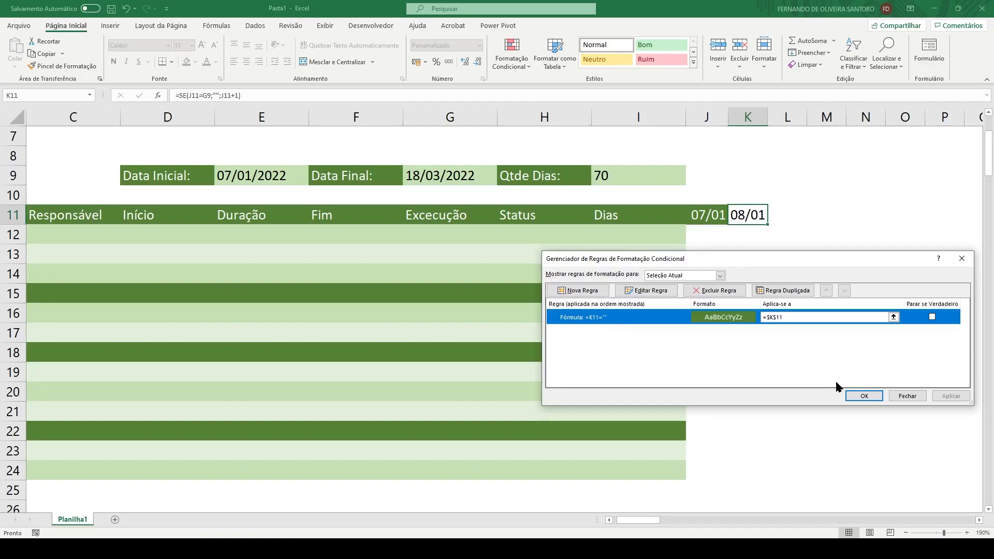
pyautogui.click(661, 291)
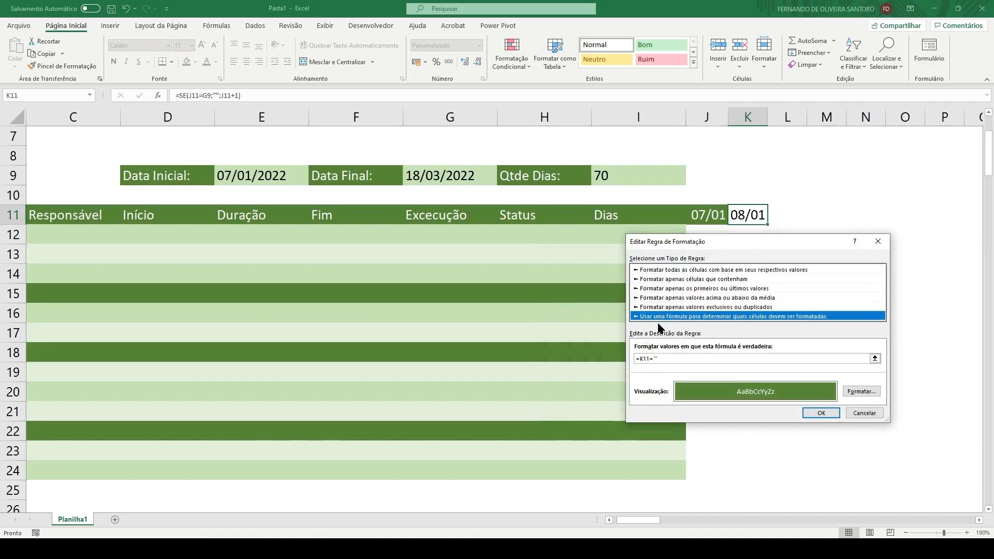
pyautogui.click(650, 358)
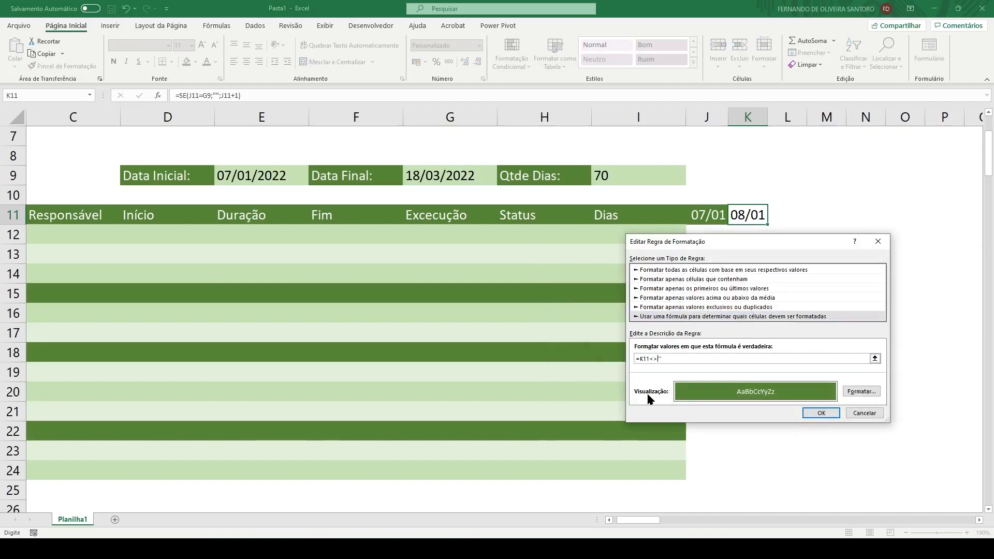
pyautogui.write('<>')
pyautogui.press('Return')
pyautogui.click(944, 399)
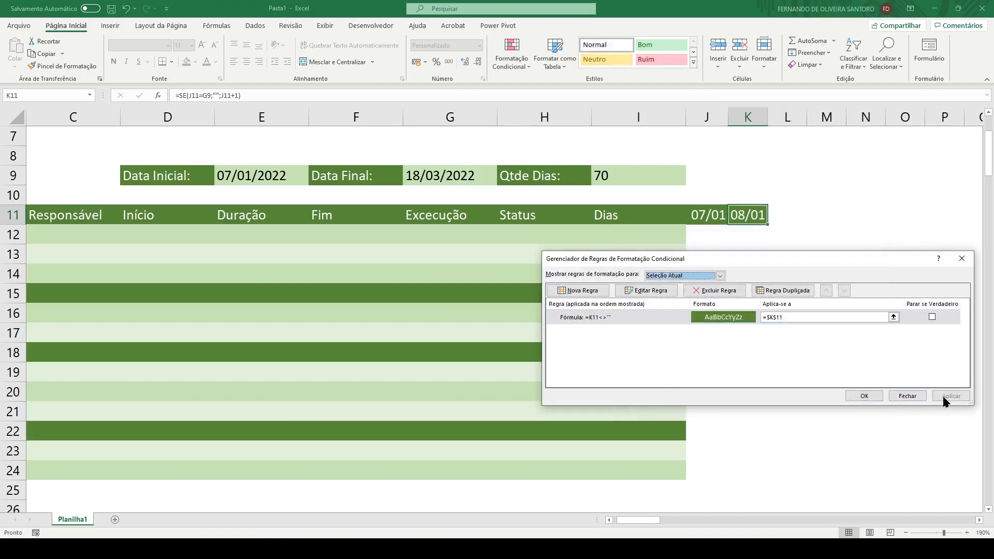
pyautogui.click(864, 396)
# Change the condition of J11's conditional formatting rule to =J11<>"" and apply it
pyautogui.click(707, 212)
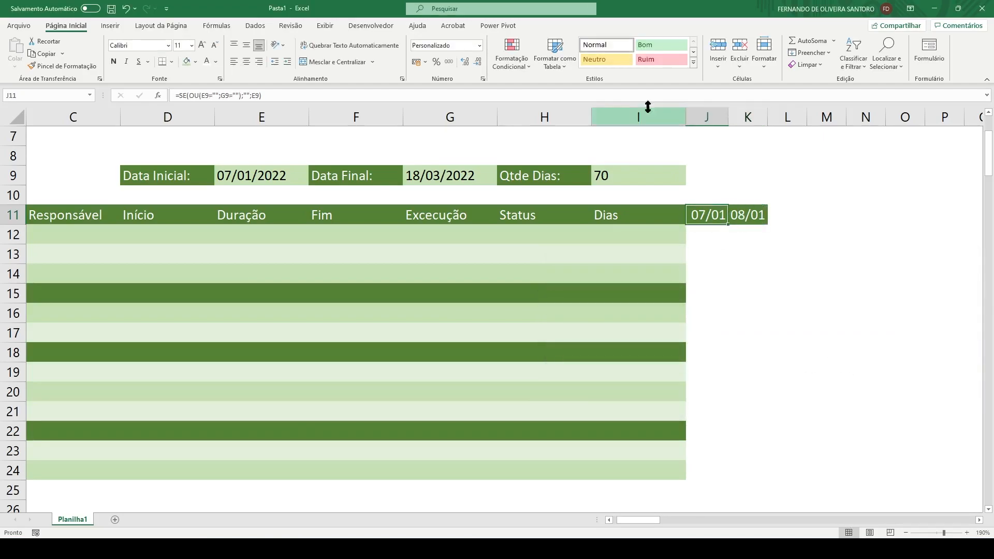
pyautogui.click(512, 57)
pyautogui.click(540, 237)
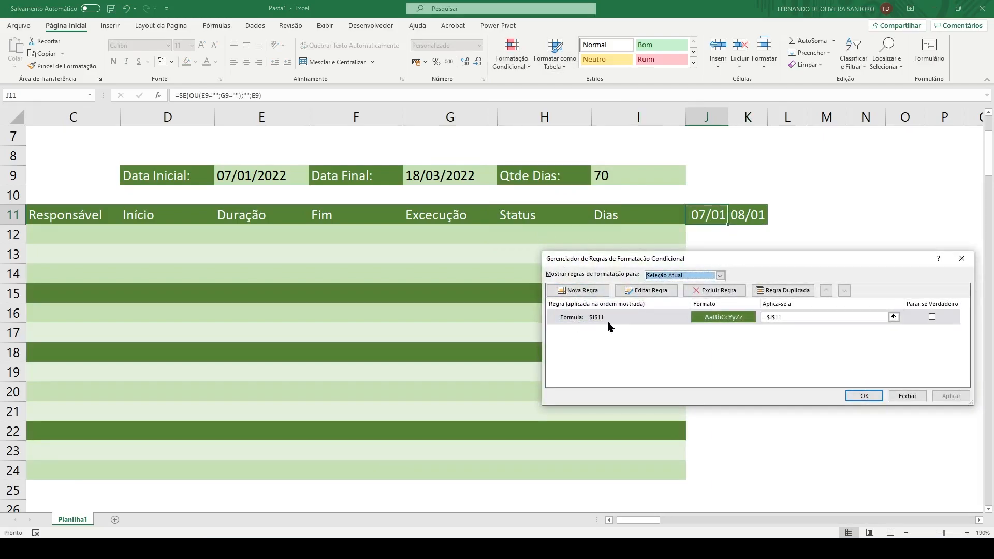
pyautogui.click(648, 290)
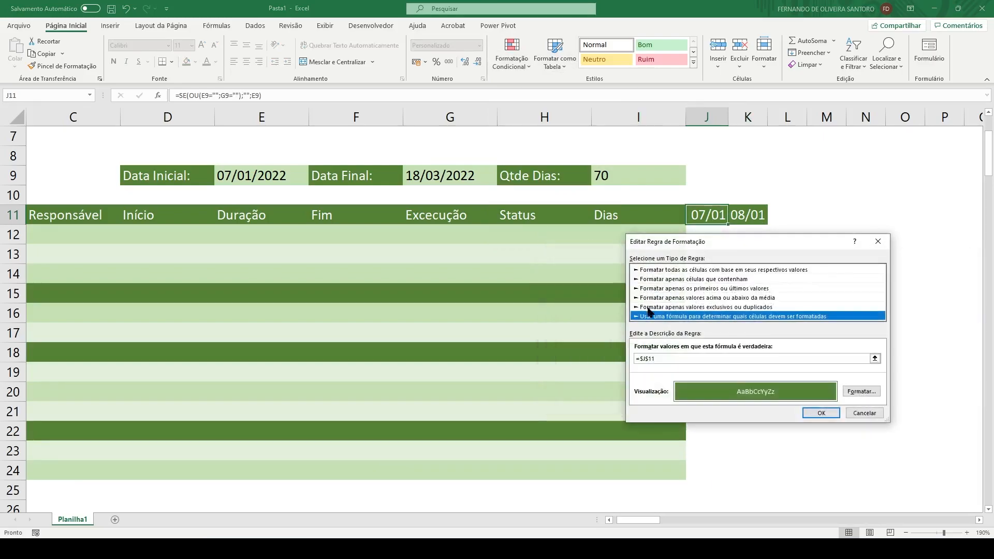
pyautogui.click(655, 359)
pyautogui.moveTo(640, 358); pyautogui.dragTo(677, 358)
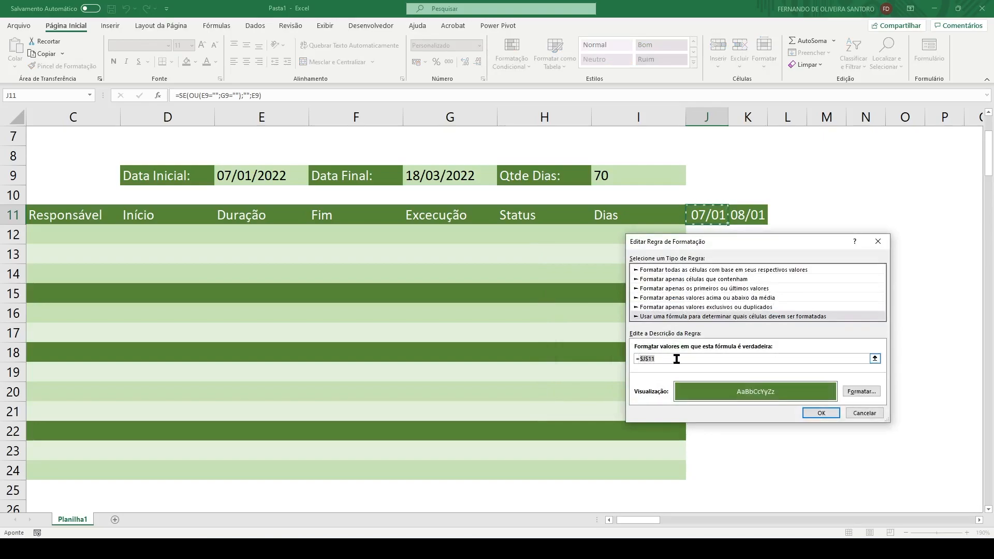
pyautogui.write('J')
pyautogui.click(808, 410)
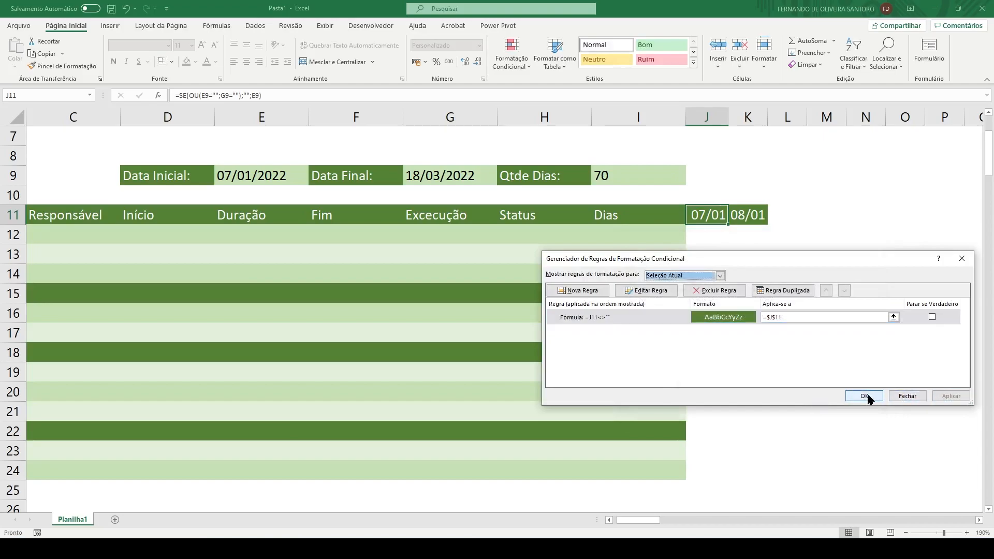
pyautogui.click(863, 396)
# Fill the K11 date formula along row 11 through column GG, then return to the start of the sheet
pyautogui.click(759, 216)
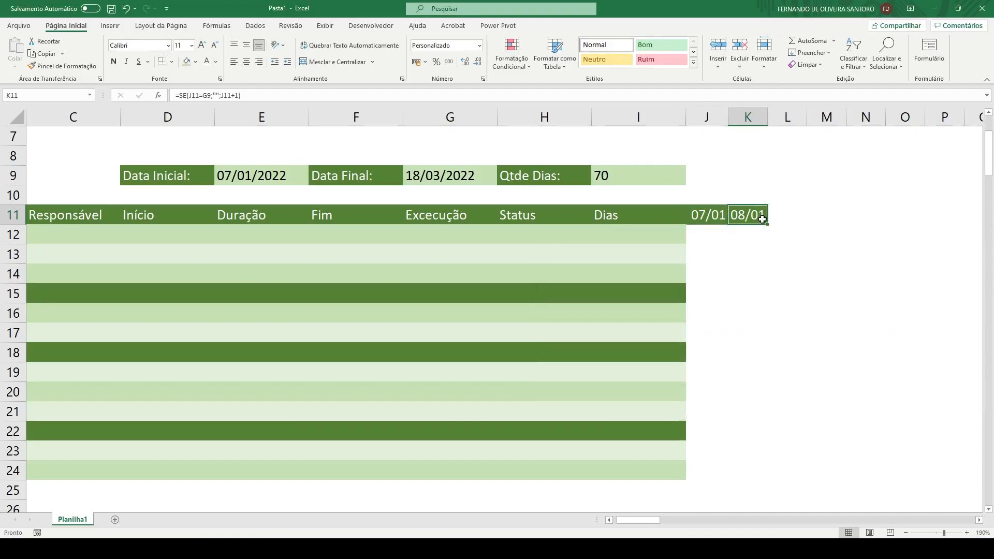
pyautogui.moveTo(767, 225); pyautogui.dragTo(837, 223)
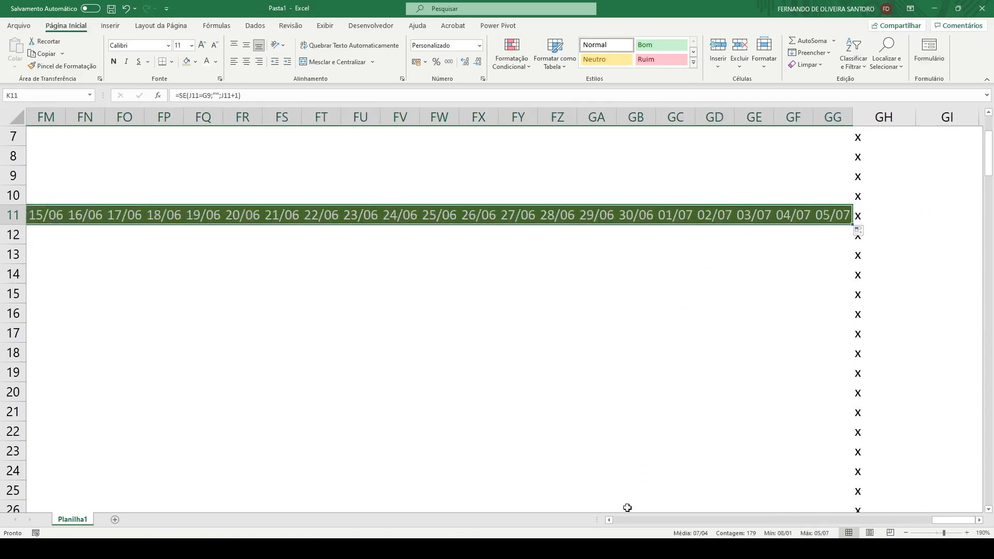
pyautogui.click(618, 521)
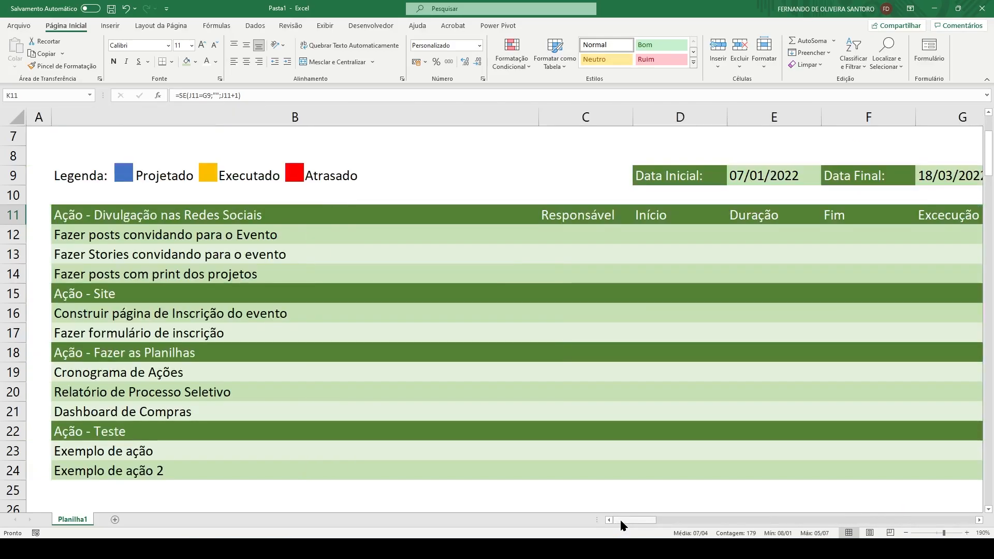
# Make the G9 reference absolute in K11's formula, giving =SE(J11=$G$9;"";J11+1), and fill it along row 11 through column GG
pyautogui.moveTo(621, 523); pyautogui.dragTo(635, 523)
pyautogui.click(279, 217)
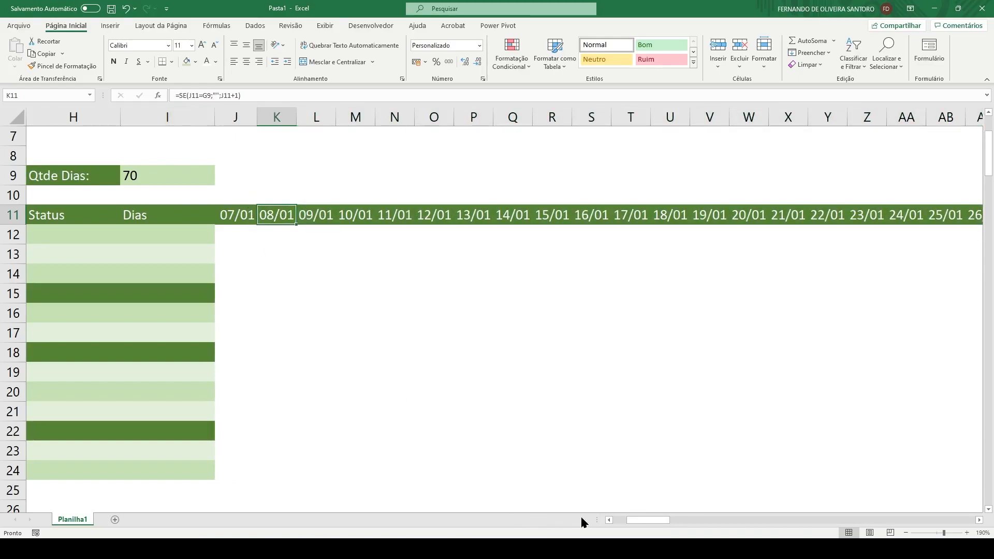
pyautogui.moveTo(609, 519); pyautogui.dragTo(637, 517)
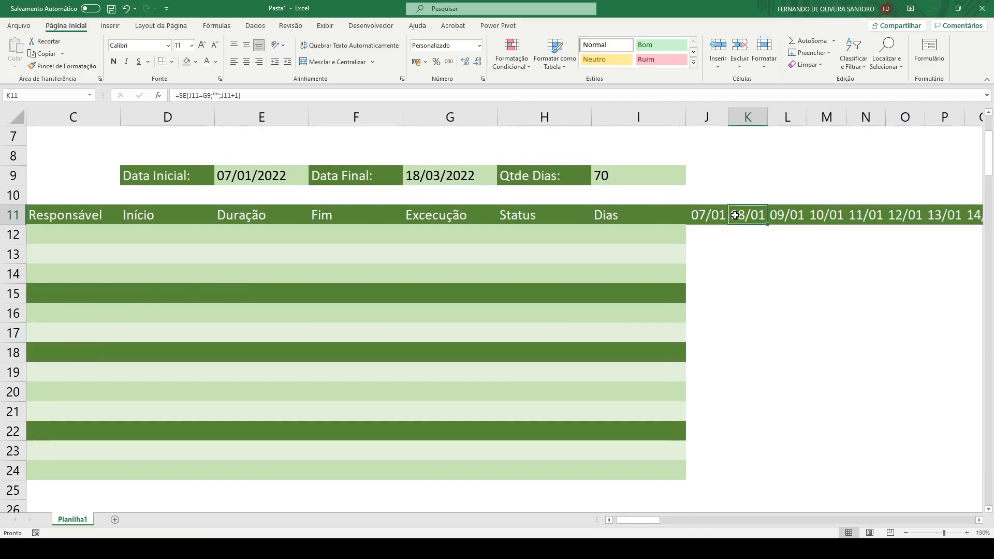
pyautogui.press('F2')
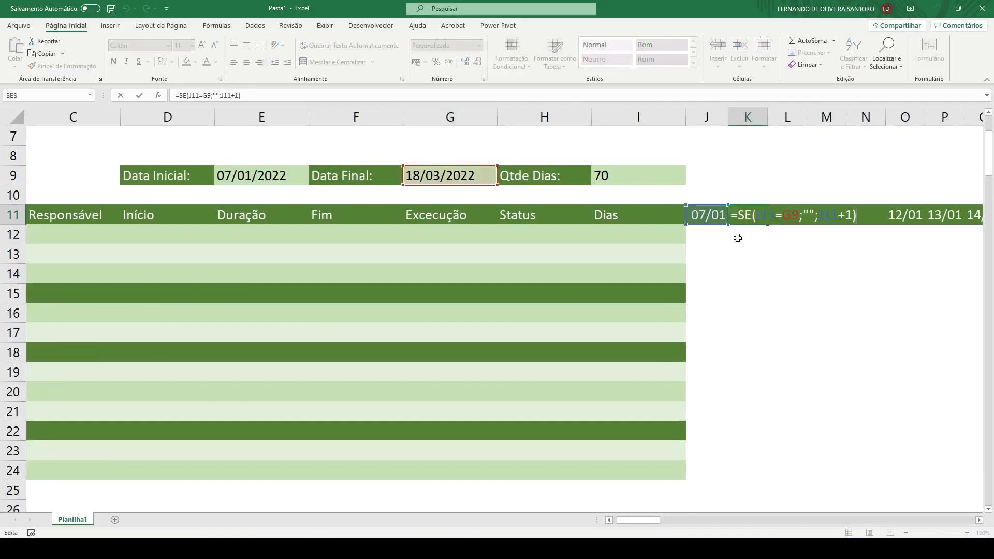
pyautogui.click(786, 216)
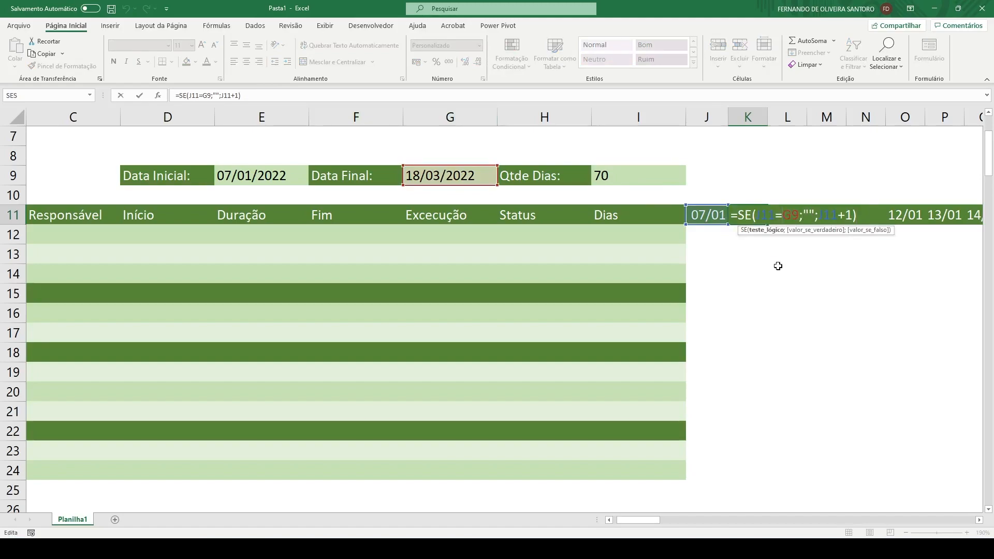
pyautogui.press('F4')
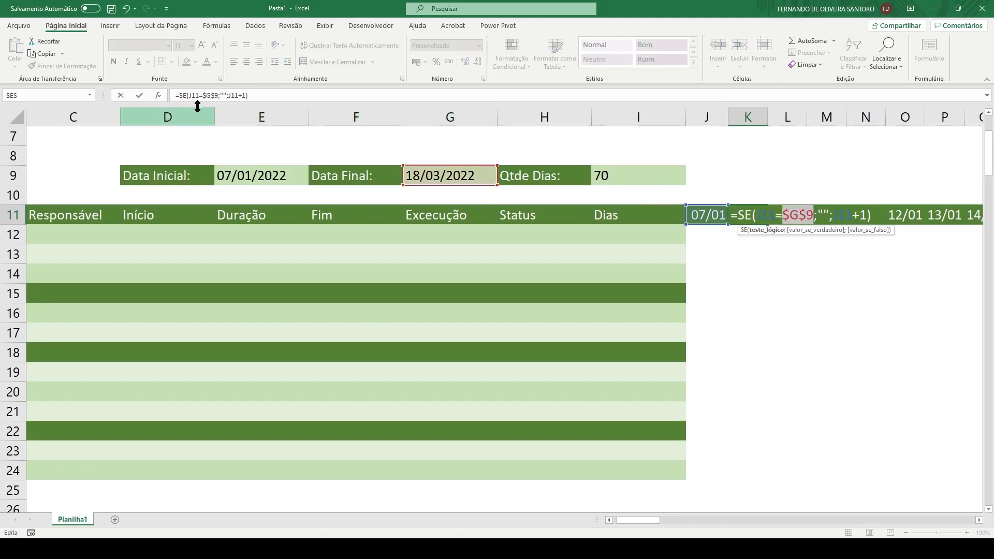
pyautogui.press('Return')
pyautogui.click(747, 217)
pyautogui.moveTo(767, 226); pyautogui.dragTo(861, 225)
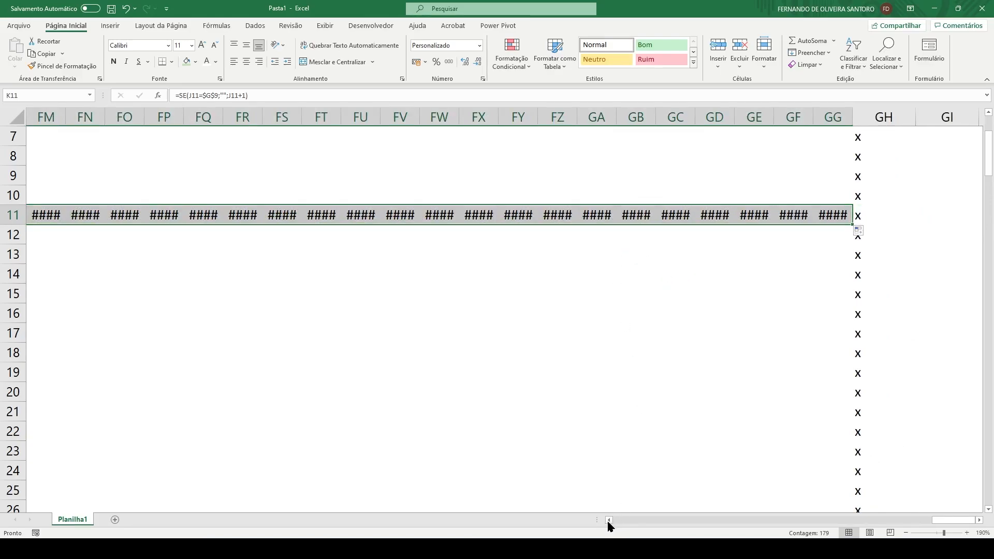
# Examine the formula in GG11 at the end of the date row, and return to K11
pyautogui.click(830, 216)
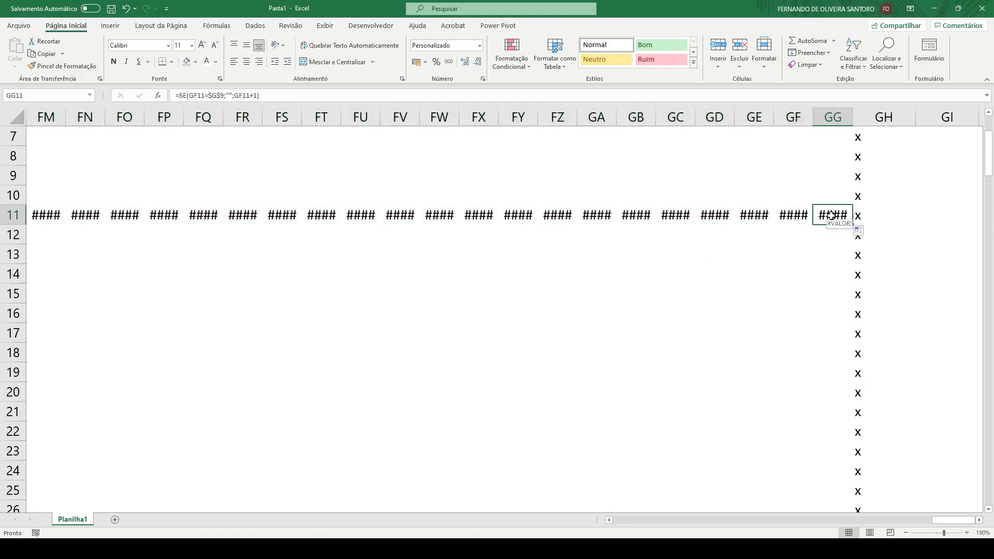
pyautogui.press('F2')
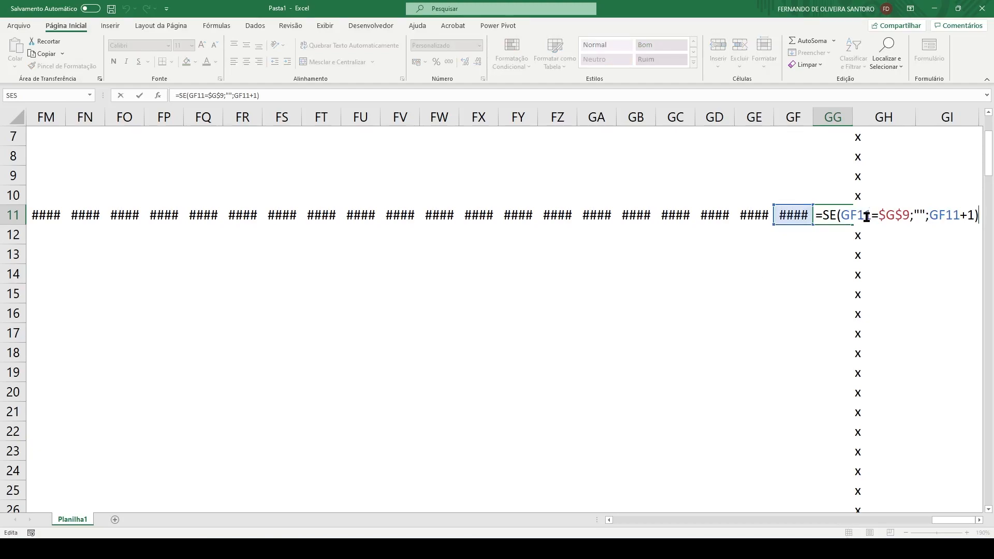
pyautogui.press('Escape')
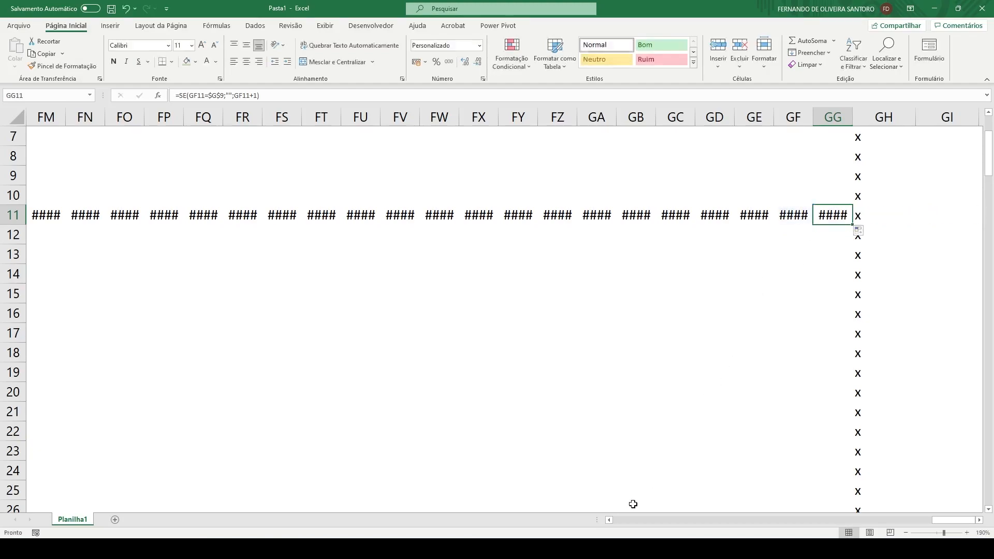
pyautogui.click(626, 521)
pyautogui.moveTo(630, 520)
pyautogui.mouseDown()
pyautogui.moveTo(615, 521)
pyautogui.moveTo(631, 523)
pyautogui.mouseUp()
pyautogui.click(558, 218)
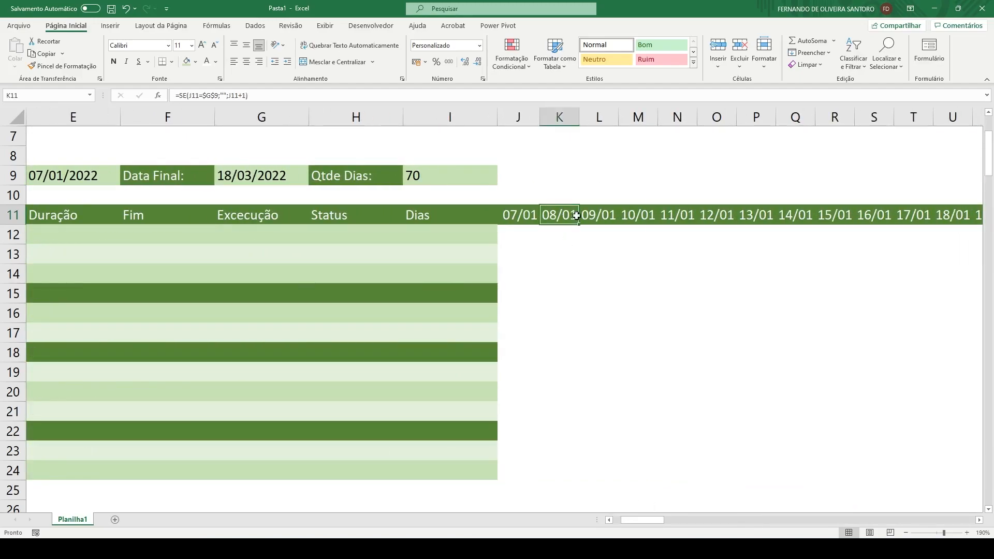
# Examine the row 11 formulas in CB11, CC11 and CD11, where the dates end and the errors begin
pyautogui.moveTo(635, 520); pyautogui.dragTo(750, 520)
pyautogui.click(713, 220)
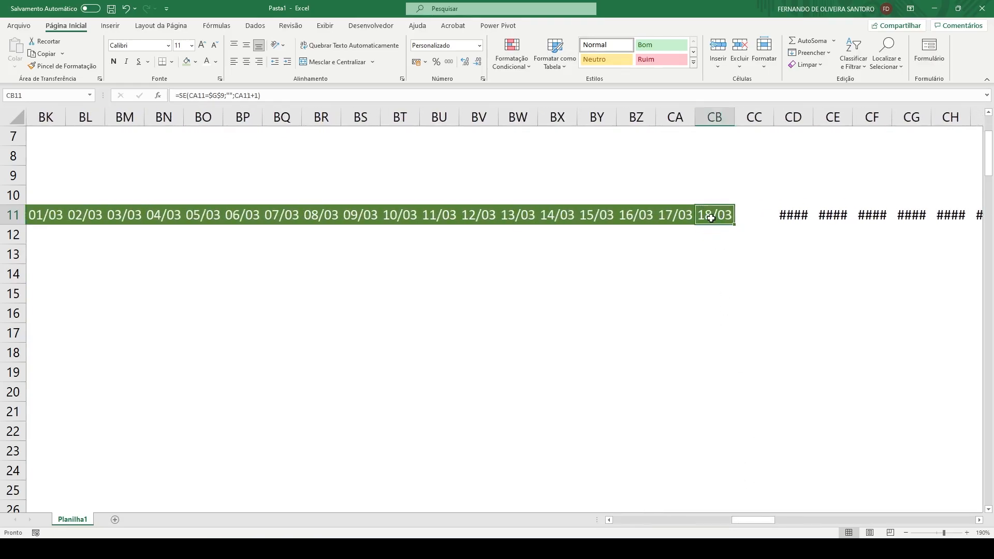
pyautogui.click(751, 213)
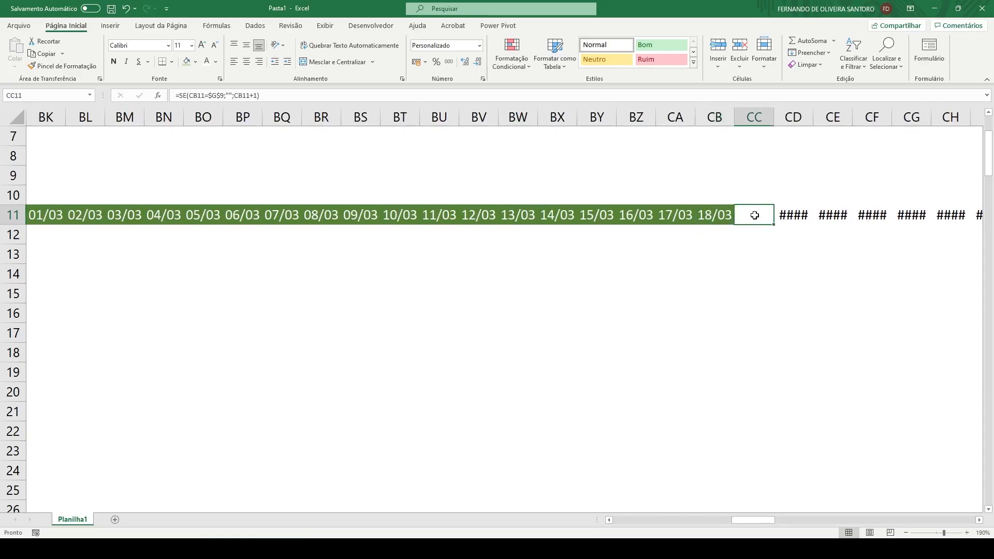
pyautogui.doubleClick(754, 215)
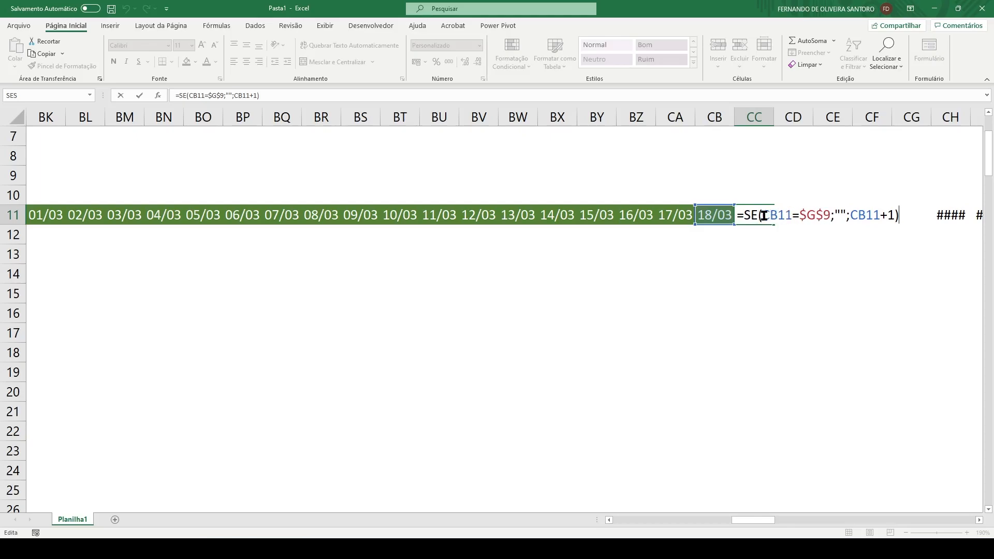
pyautogui.press('Return')
pyautogui.click(793, 213)
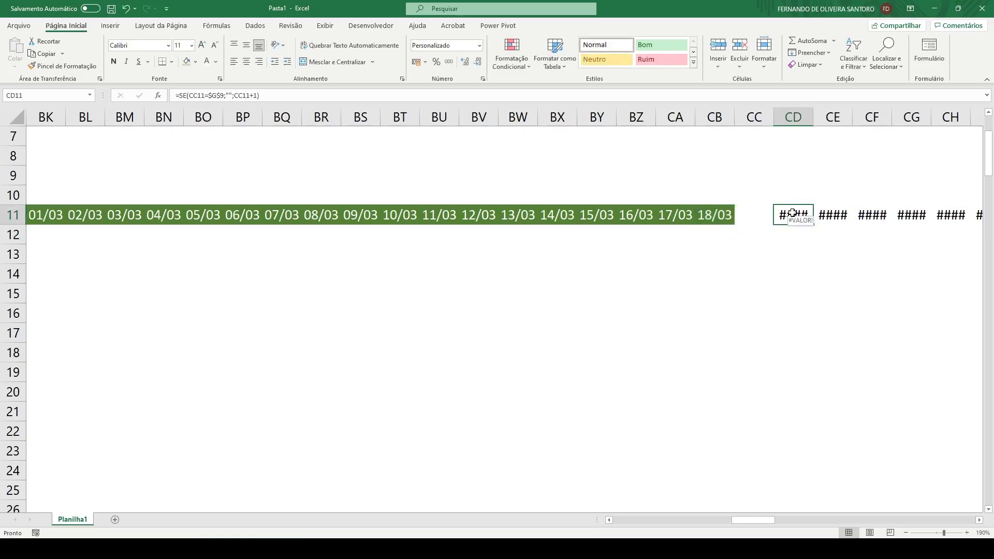
pyautogui.doubleClick(792, 213)
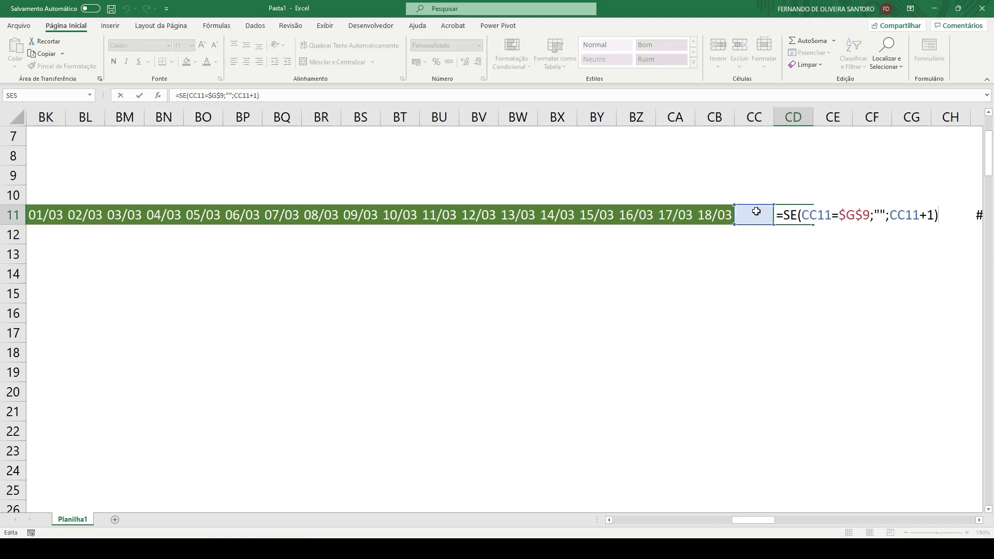
pyautogui.click(757, 274)
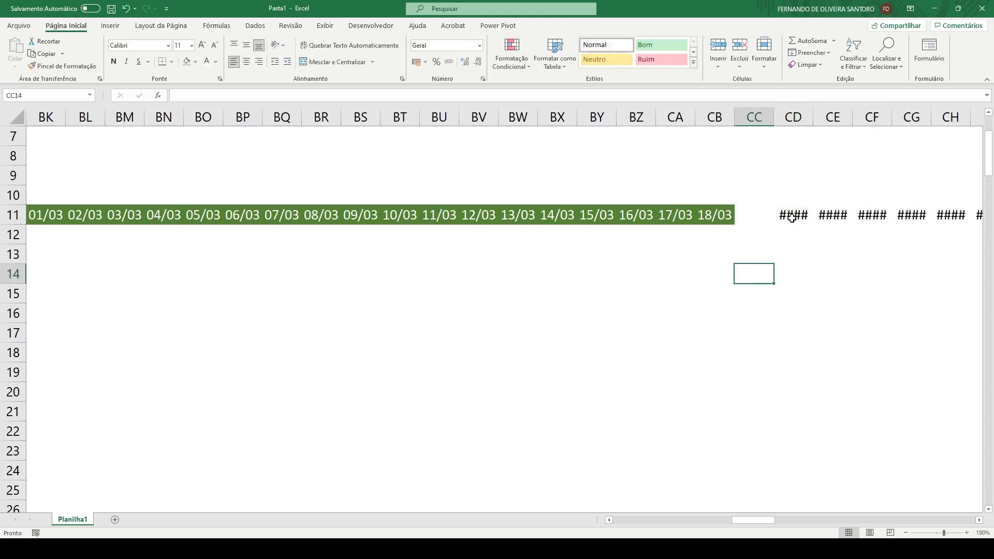
# Autofit column CD and compare the formula in CD11 with the blank cell CC11 it refers to
pyautogui.click(793, 215)
pyautogui.doubleClick(814, 120)
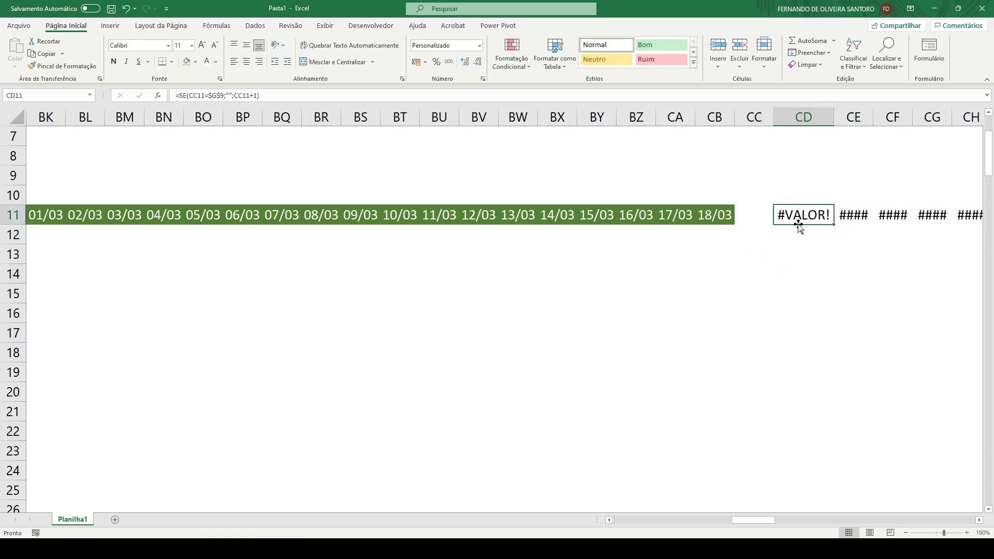
pyautogui.click(753, 214)
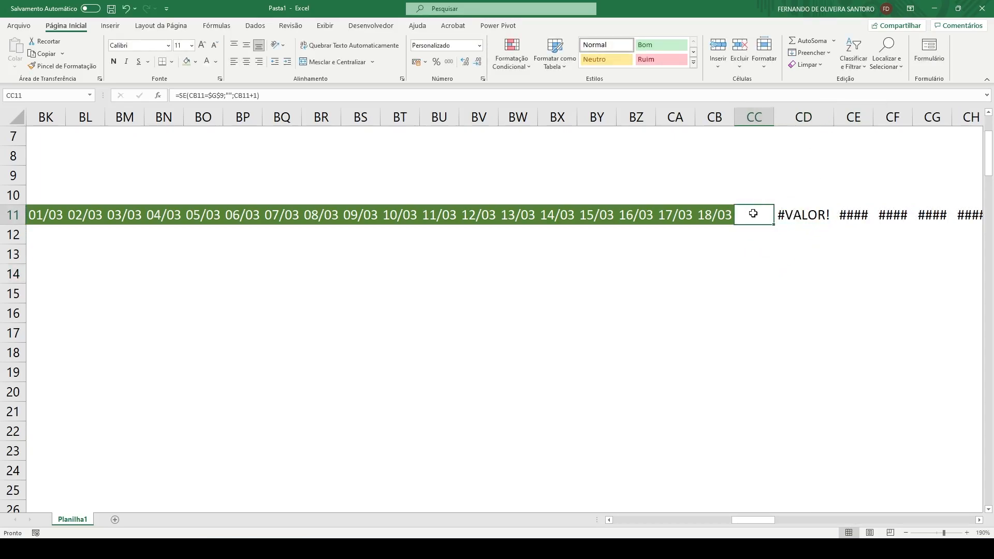
pyautogui.click(796, 215)
pyautogui.doubleClick(797, 215)
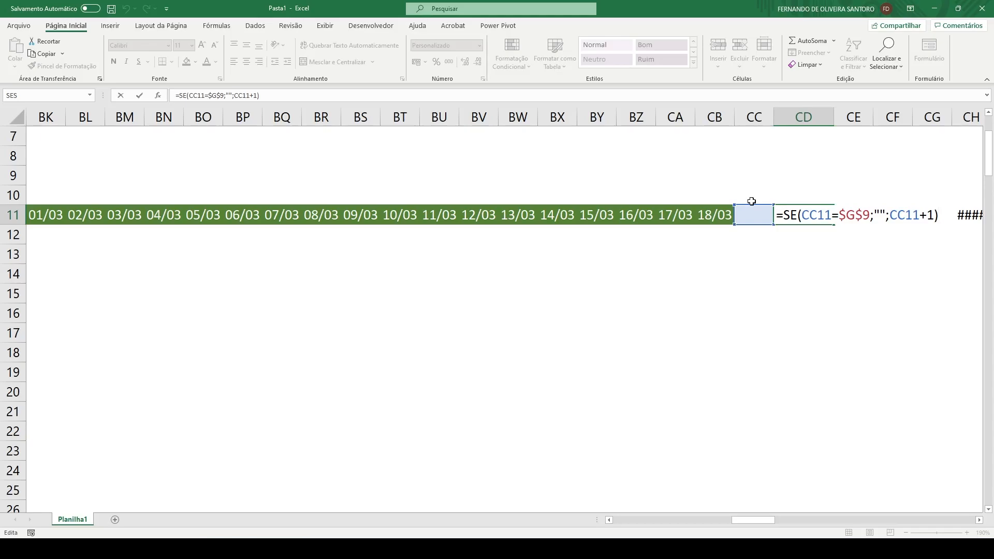
pyautogui.hotkey('ctrl', 'Return')
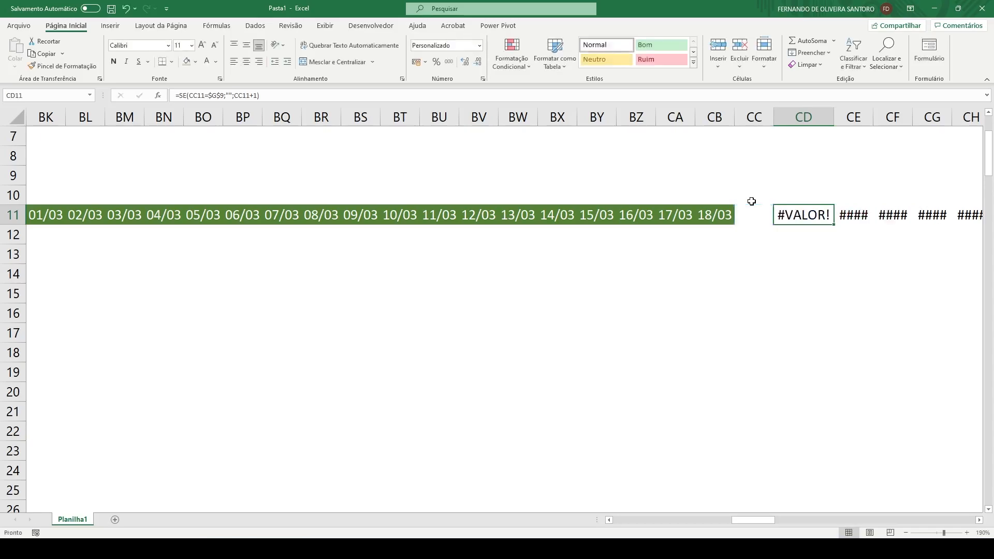
# Set the width of column CD to 4
pyautogui.click(621, 520)
pyautogui.moveTo(690, 526); pyautogui.dragTo(757, 525)
pyautogui.rightClick(520, 117)
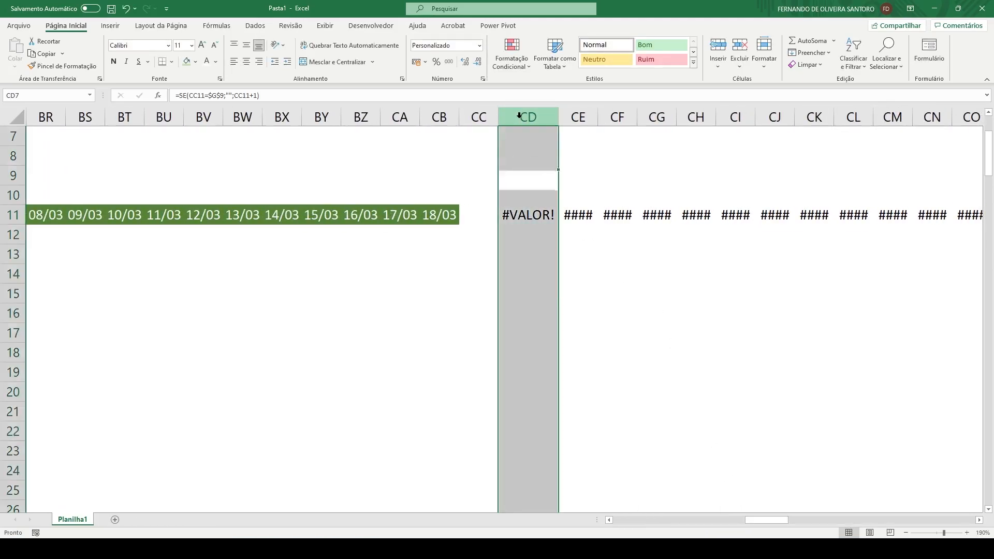
pyautogui.click(544, 263)
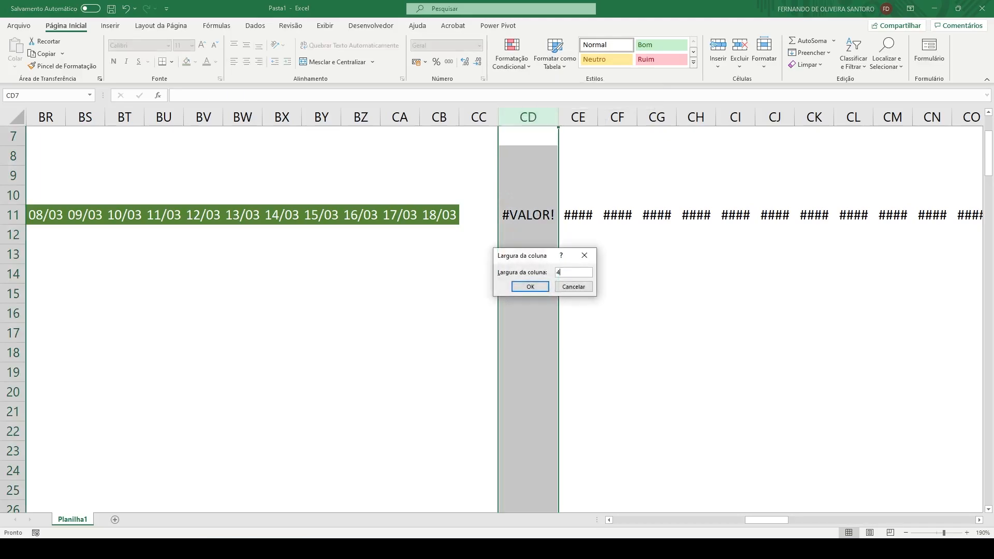
pyautogui.press('Return')
# Check the width of column CC and set the width of column CD to 5
pyautogui.rightClick(478, 117)
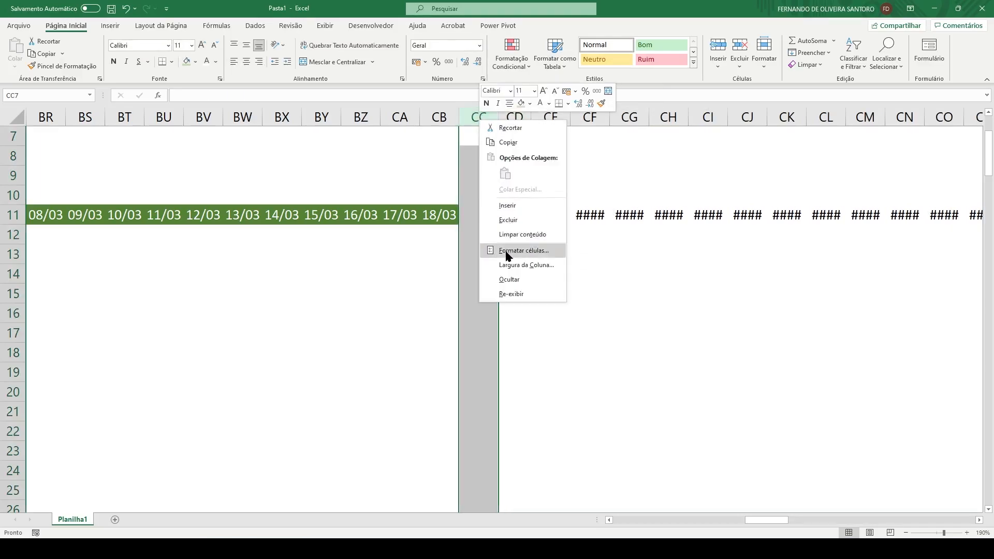
pyautogui.click(506, 255)
pyautogui.click(526, 283)
pyautogui.click(507, 117)
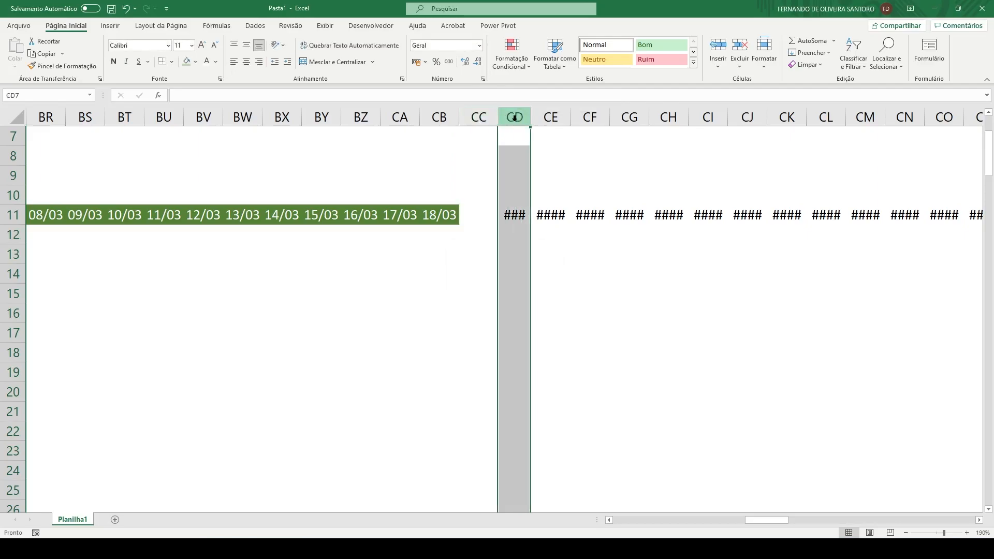
pyautogui.rightClick(507, 116)
pyautogui.click(541, 264)
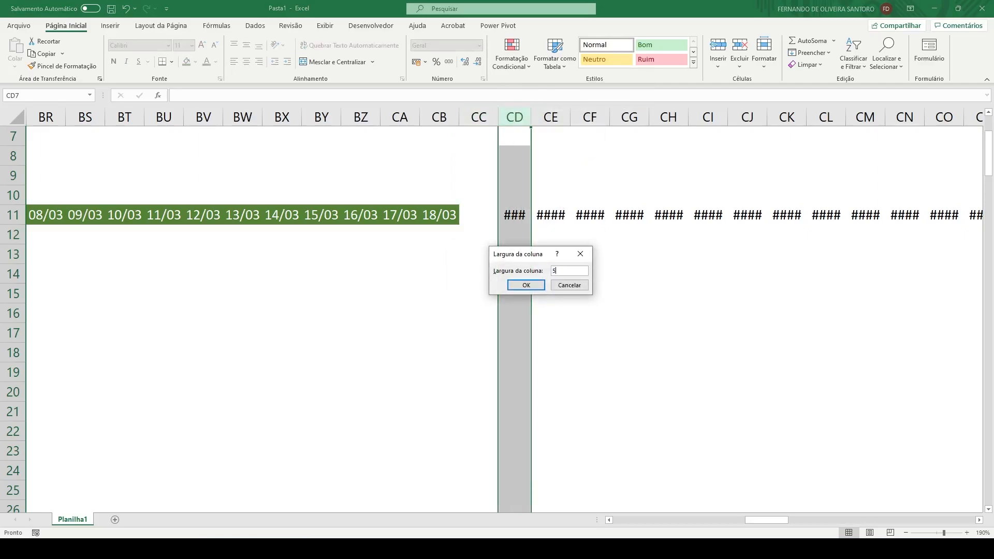
pyautogui.press('Return')
# Change the comparison in K11 to greater than or equal, making the formula =SE(J11>=$G$9;"";J11+1)
pyautogui.click(621, 519)
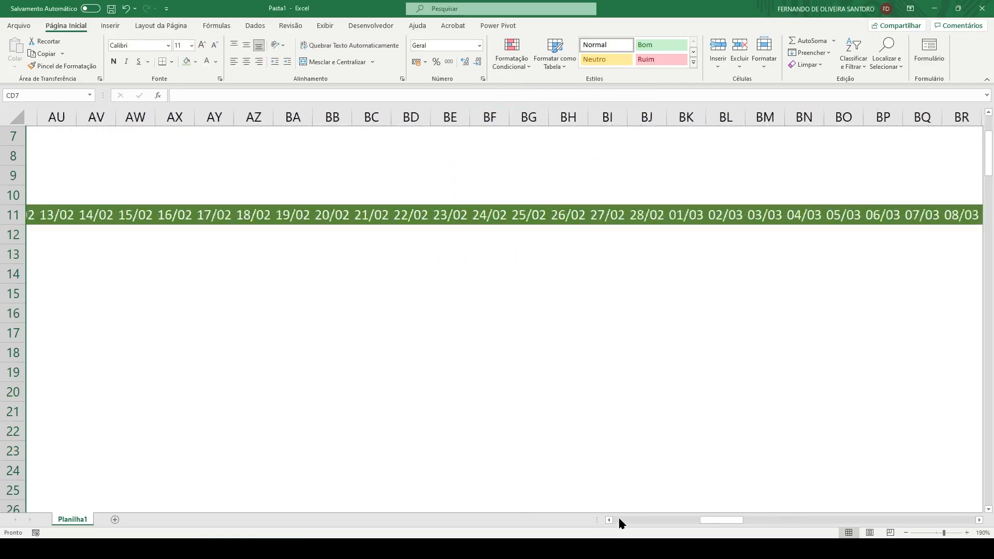
pyautogui.click(620, 519)
pyautogui.moveTo(619, 519); pyautogui.dragTo(646, 520)
pyautogui.click(478, 217)
pyautogui.doubleClick(479, 217)
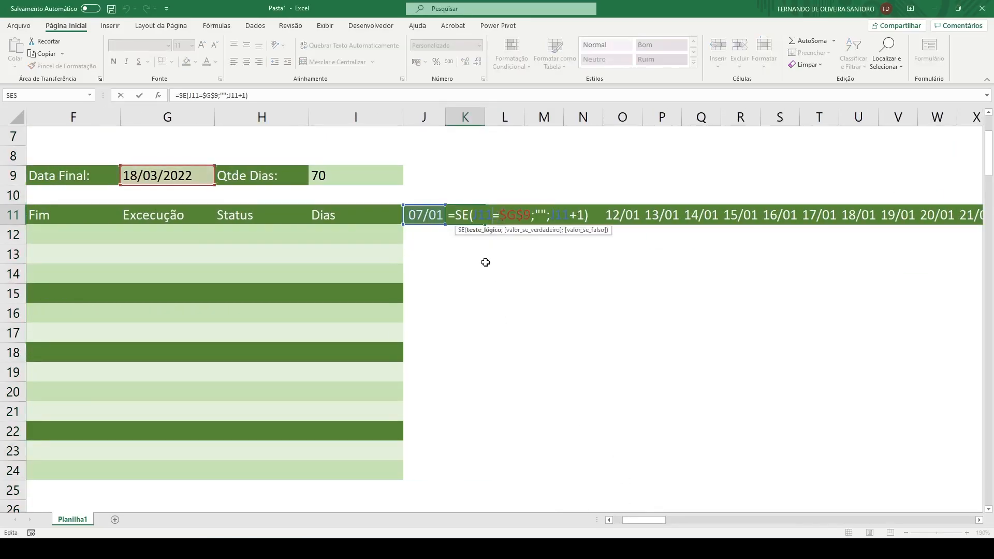
pyautogui.write('>')
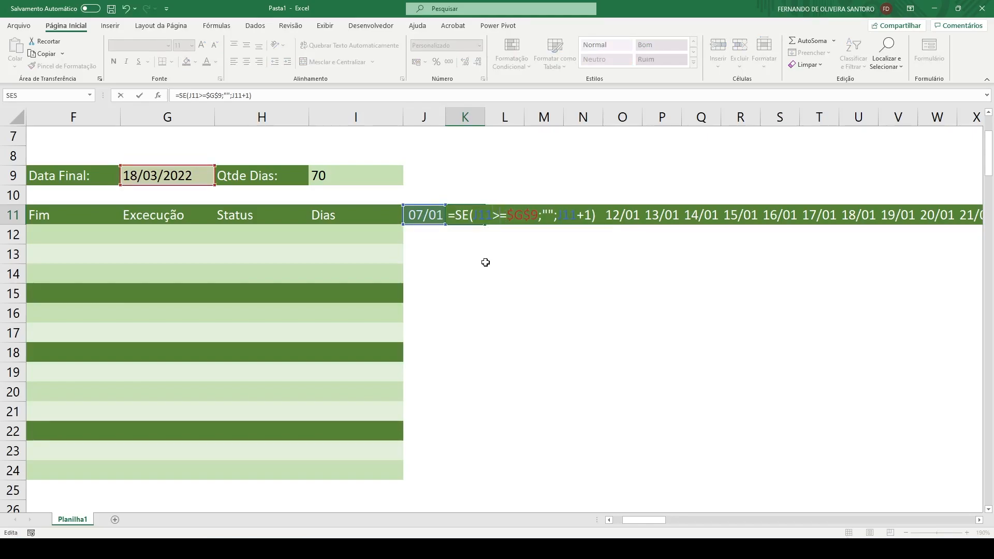
pyautogui.press('Return')
pyautogui.press('Up')
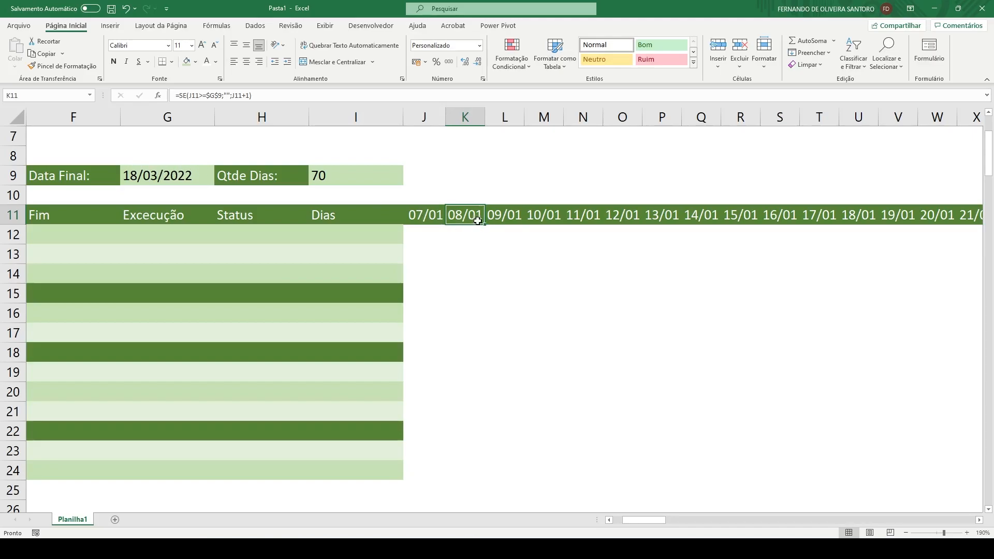
# Fill the K11 formula across row 11 through GG11 and check the cells around the last date
pyautogui.moveTo(484, 224); pyautogui.dragTo(854, 229)
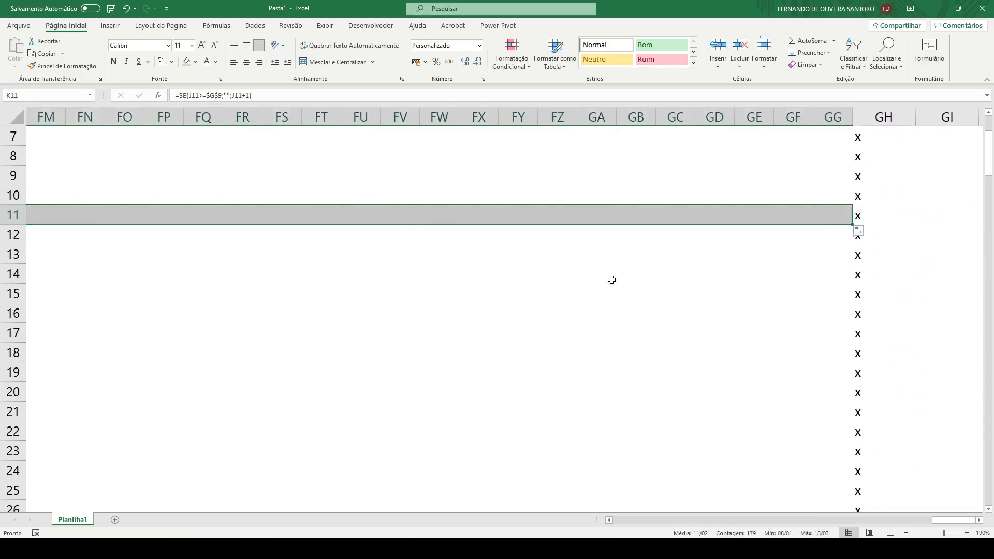
pyautogui.click(610, 520)
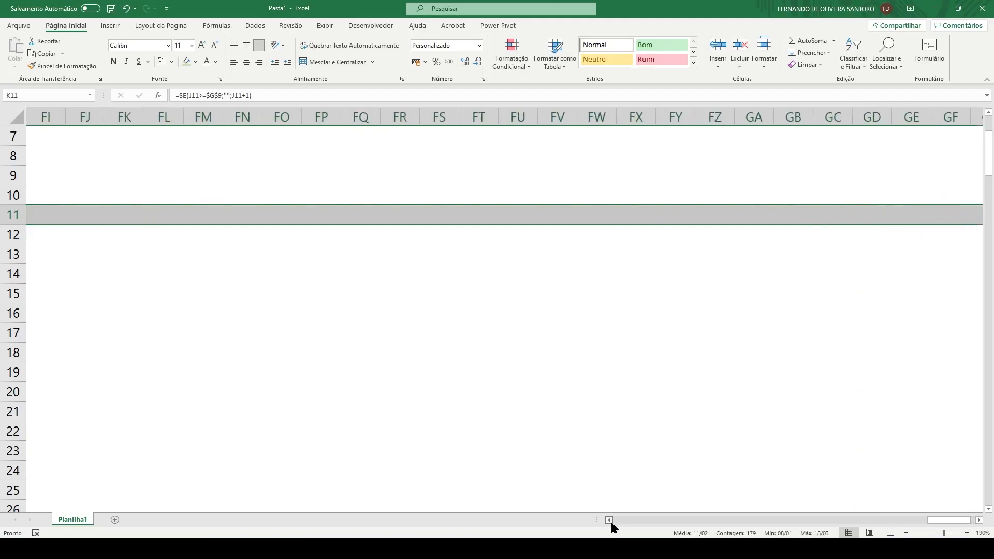
pyautogui.moveTo(612, 523); pyautogui.dragTo(612, 523)
pyautogui.click(362, 212)
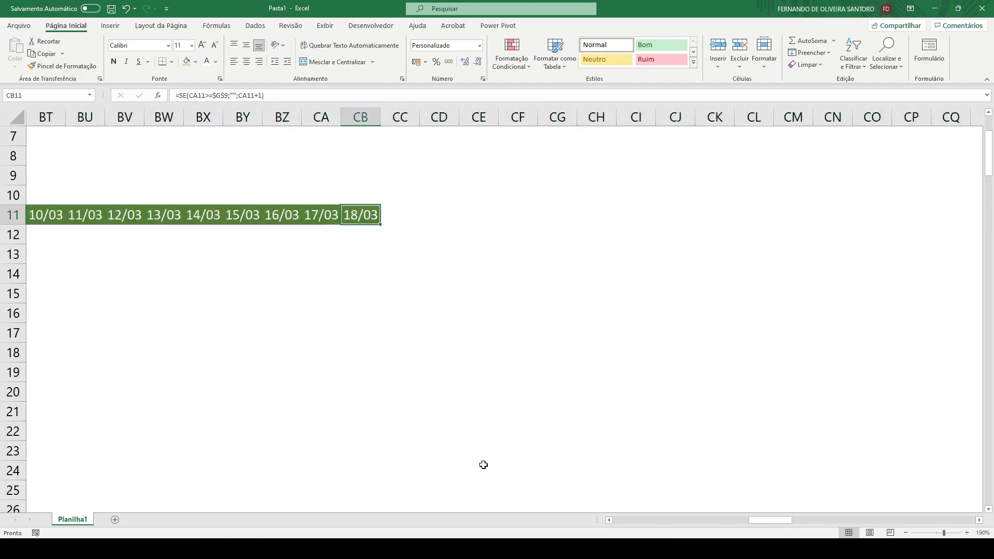
pyautogui.moveTo(610, 523); pyautogui.dragTo(610, 522)
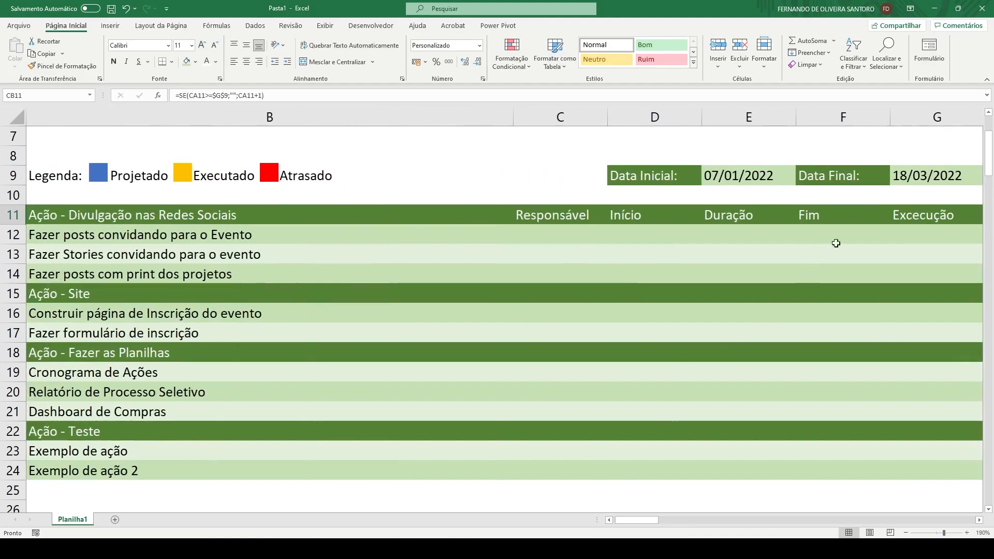
# Insert the MÁXIMO function before $G$9 in the K11 formula's condition and add a separator for a second argument
pyautogui.click(922, 229)
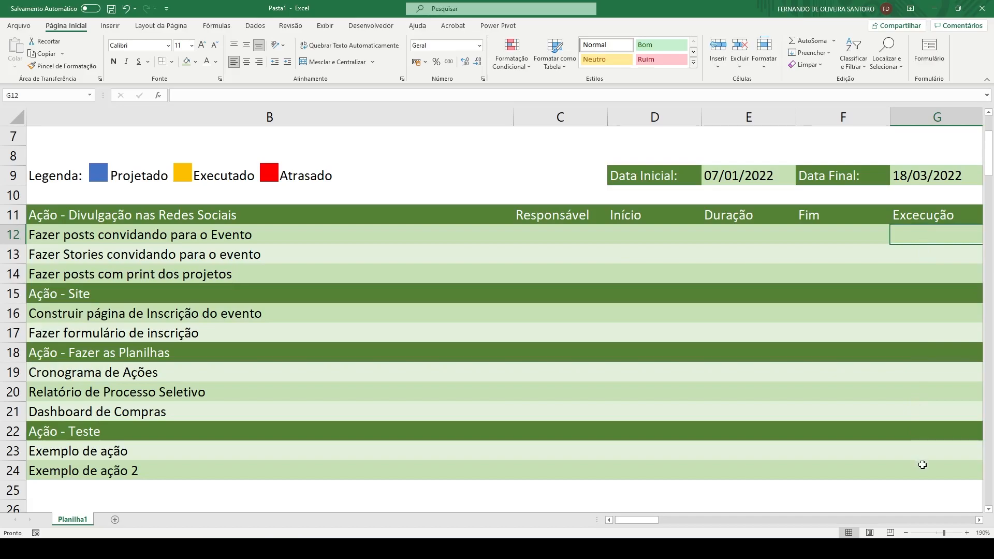
pyautogui.click(979, 520)
pyautogui.click(979, 521)
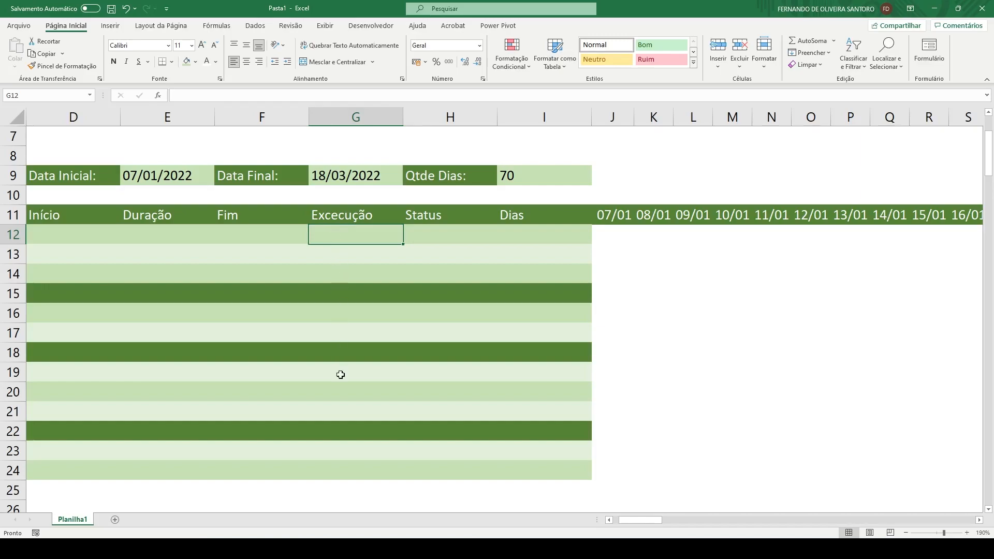
pyautogui.click(654, 216)
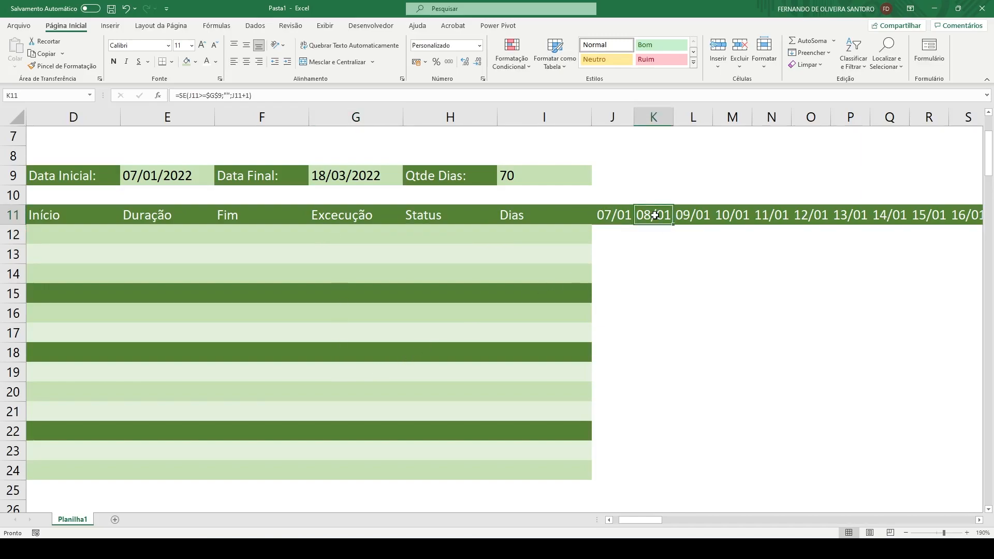
pyautogui.doubleClick(654, 215)
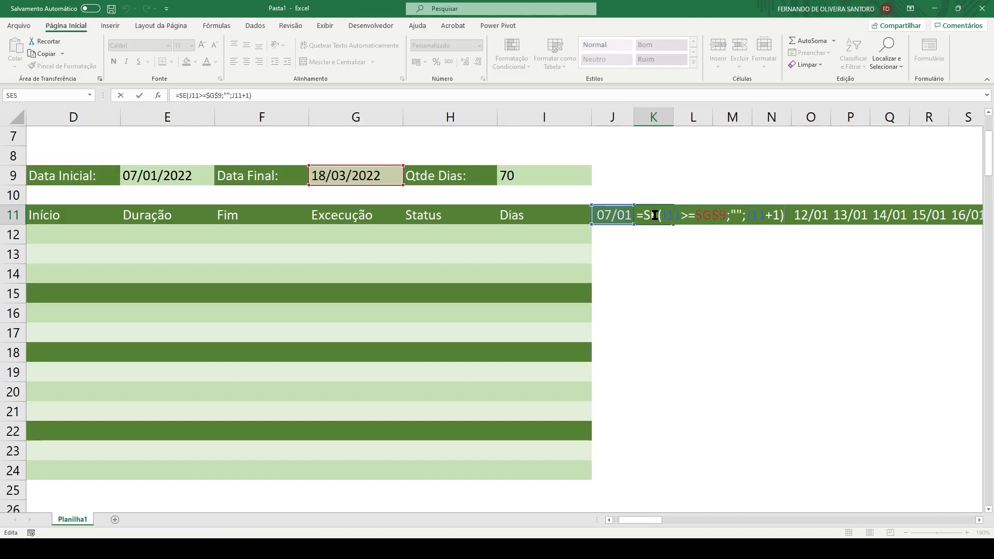
pyautogui.click(693, 214)
pyautogui.write('m')
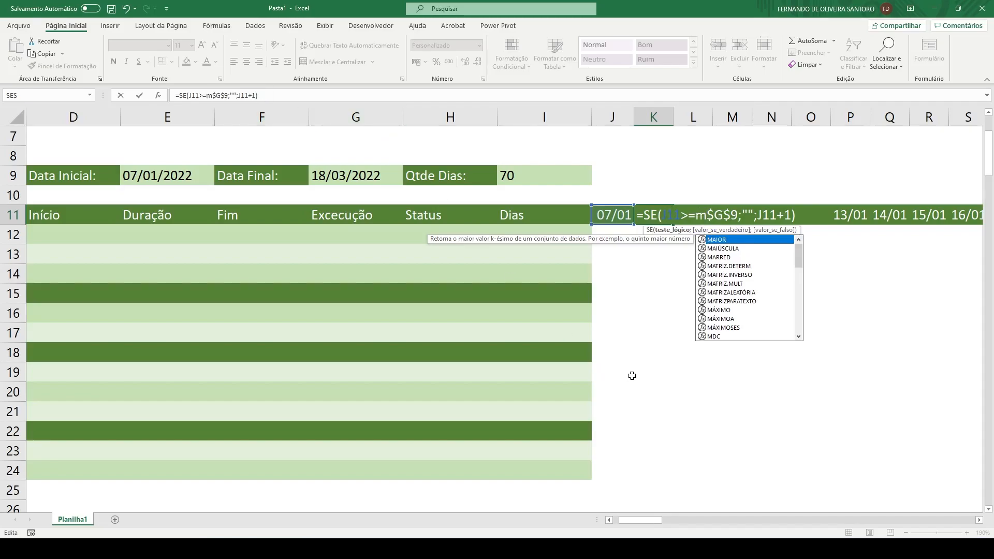
pyautogui.write('áximo(')
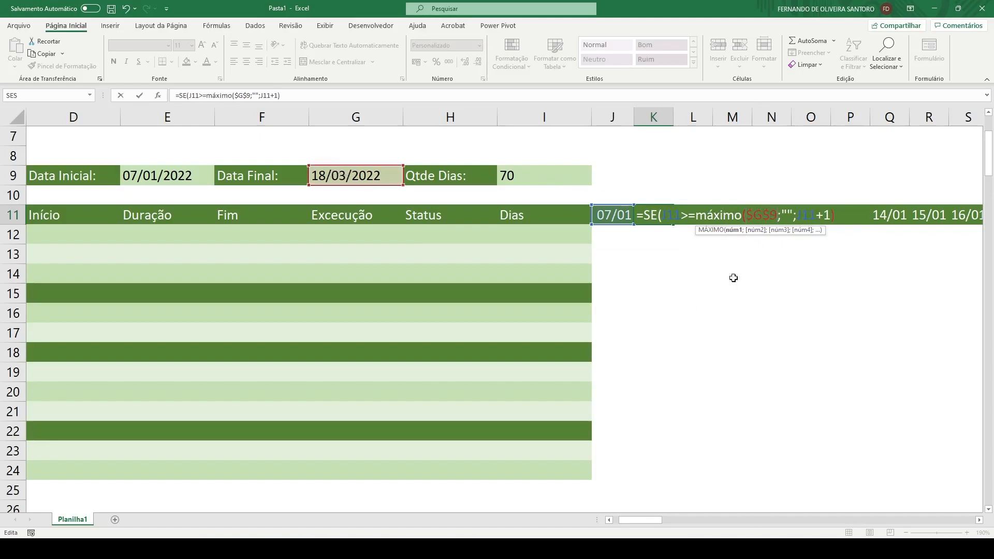
pyautogui.write(';')
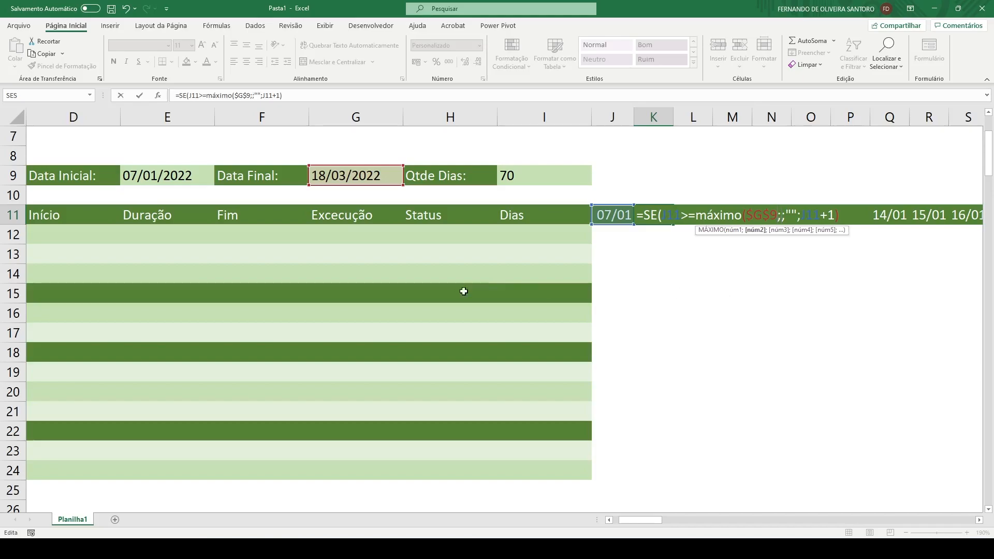
# Complete the K11 formula with the absolute execution range, making it =SE(J11>=MÁXIMO($G$9;$G$12:$G$160);"";J11+1)
pyautogui.click(335, 233)
pyautogui.moveTo(336, 233); pyautogui.dragTo(349, 429)
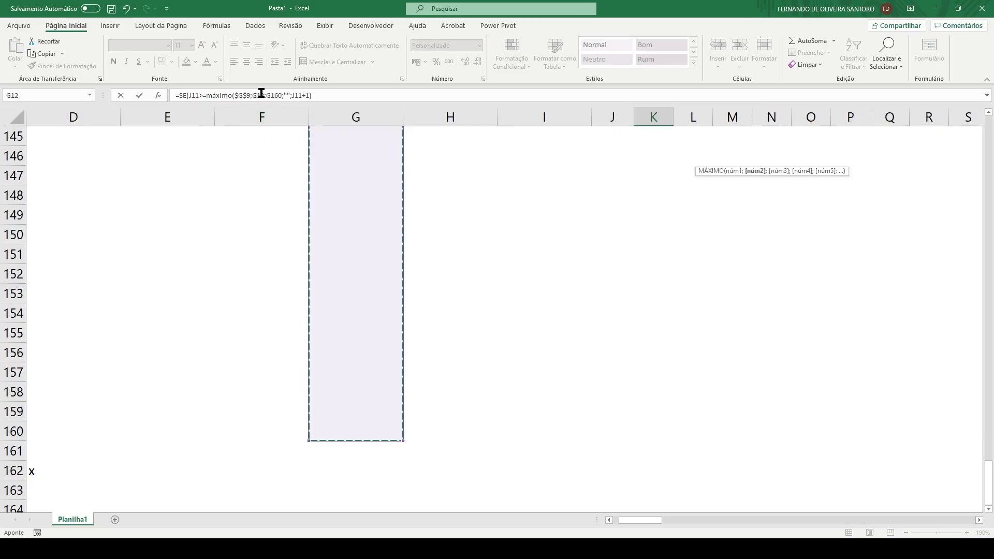
pyautogui.moveTo(253, 95); pyautogui.dragTo(280, 95)
pyautogui.press('F4')
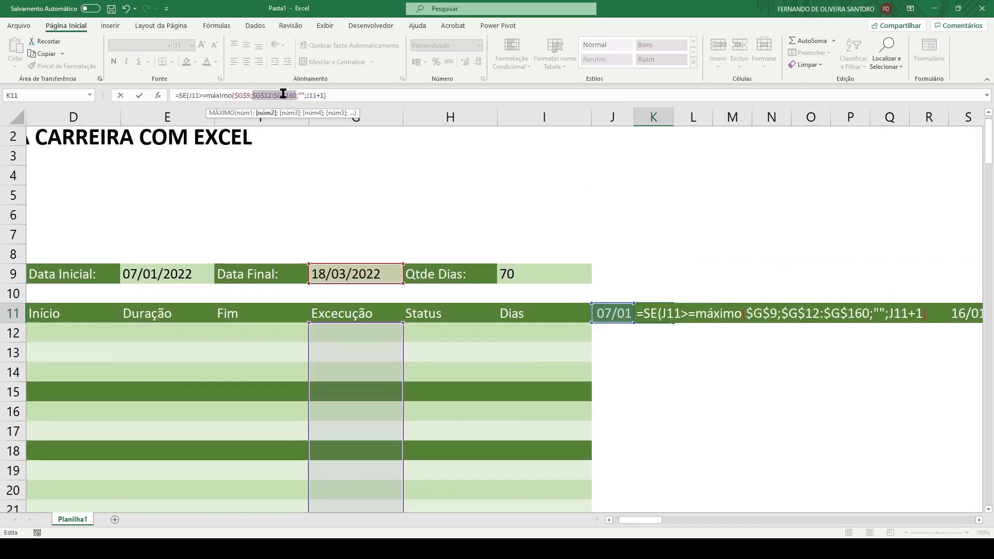
pyautogui.click(296, 95)
pyautogui.write(')')
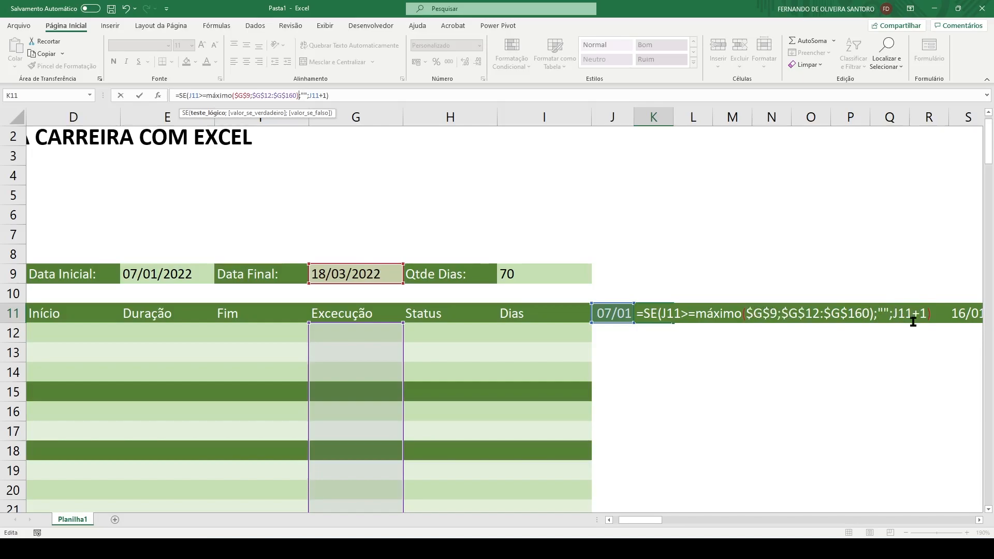
pyautogui.moveTo(661, 315); pyautogui.dragTo(879, 314)
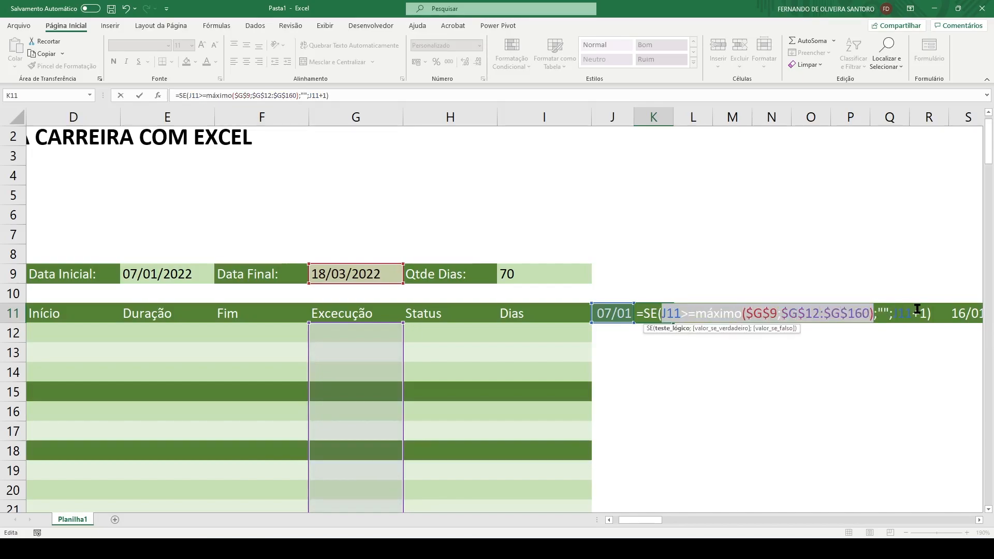
pyautogui.click(744, 307)
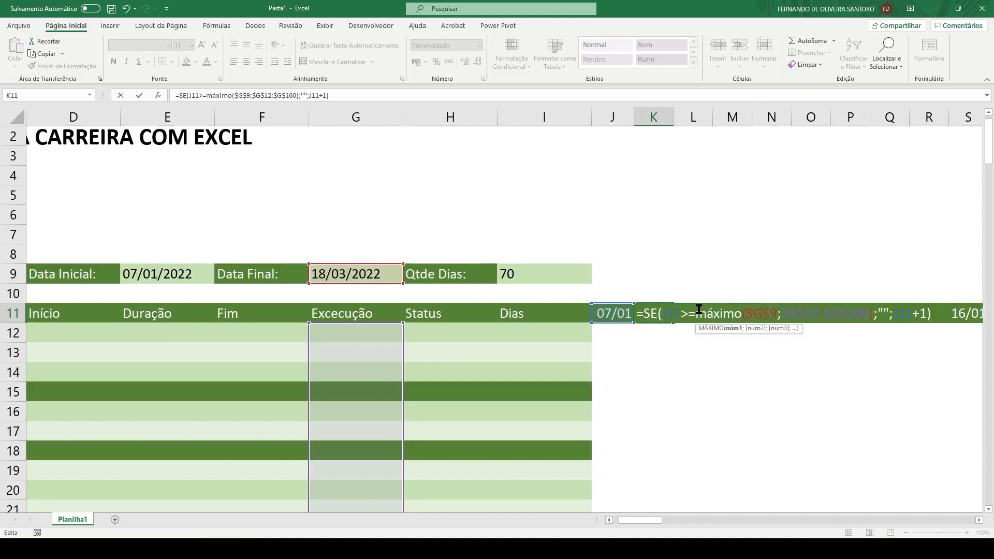
pyautogui.moveTo(695, 313); pyautogui.dragTo(879, 314)
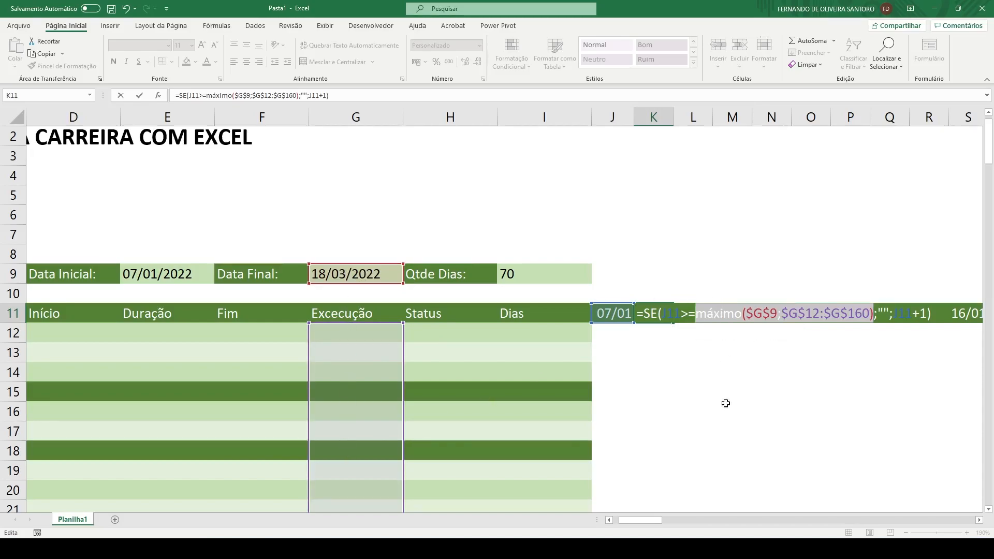
pyautogui.hotkey('ctrl', 'Return')
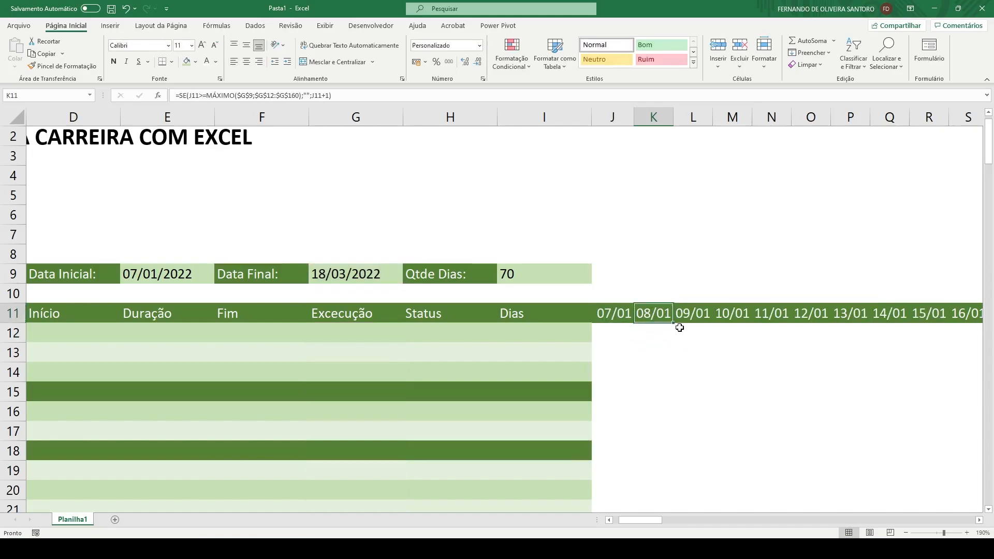
# Fill the MÁXIMO-based formula from K11 across row 11 through GG11
pyautogui.moveTo(673, 323); pyautogui.dragTo(858, 313)
pyautogui.moveTo(852, 313); pyautogui.dragTo(852, 312)
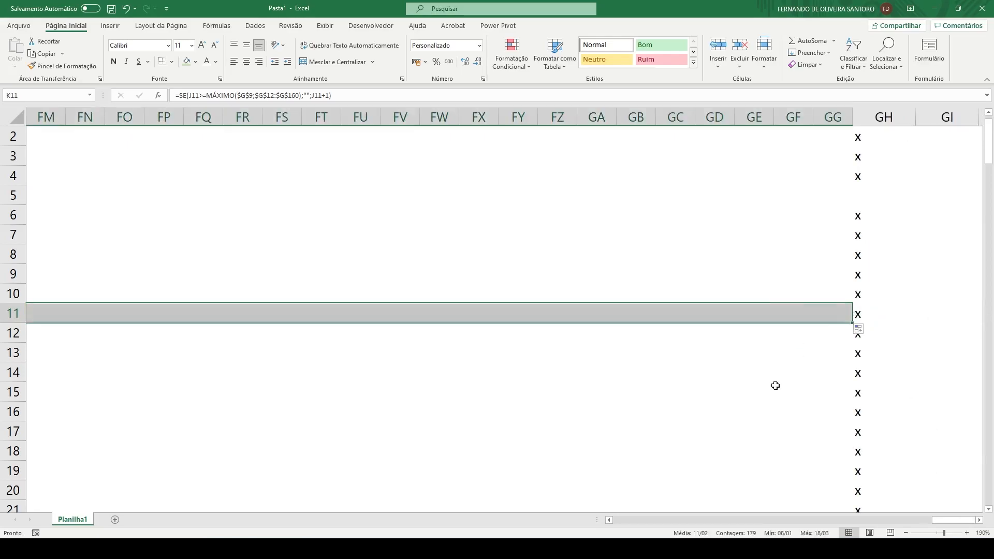
pyautogui.click(616, 520)
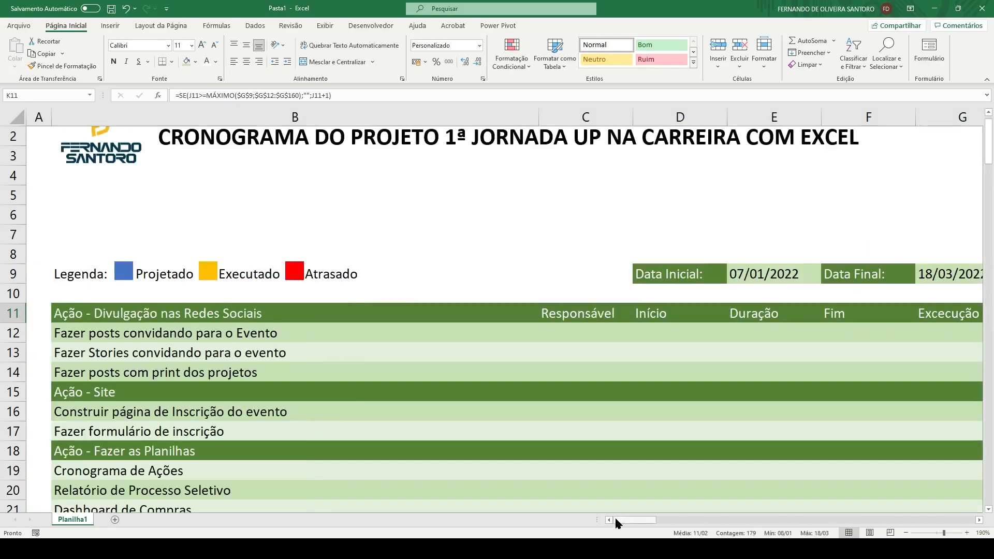
pyautogui.moveTo(614, 517); pyautogui.dragTo(624, 515)
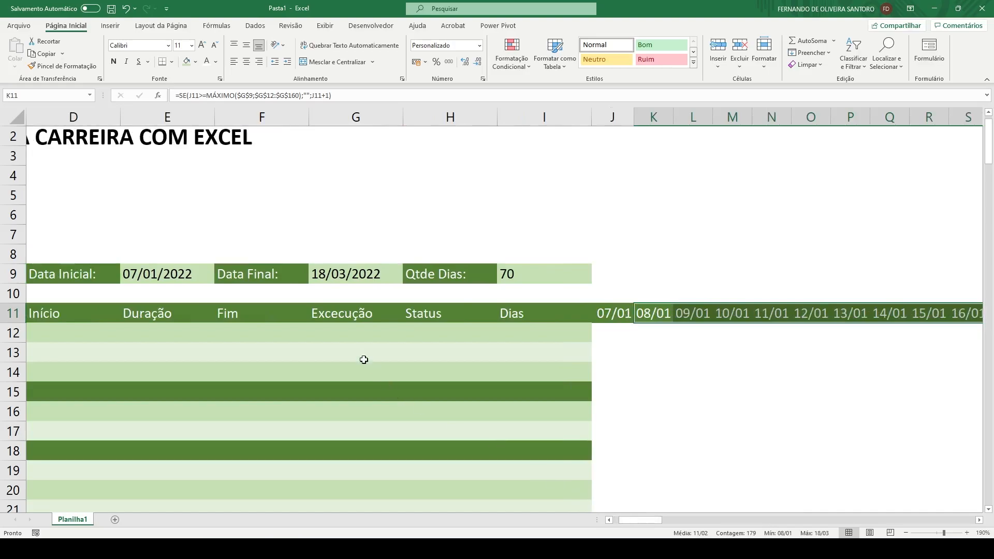
# Test the date header row by setting the Data Final in G9 to 07/01/2022 and to 08/01/2022
pyautogui.click(338, 273)
pyautogui.write('07/')
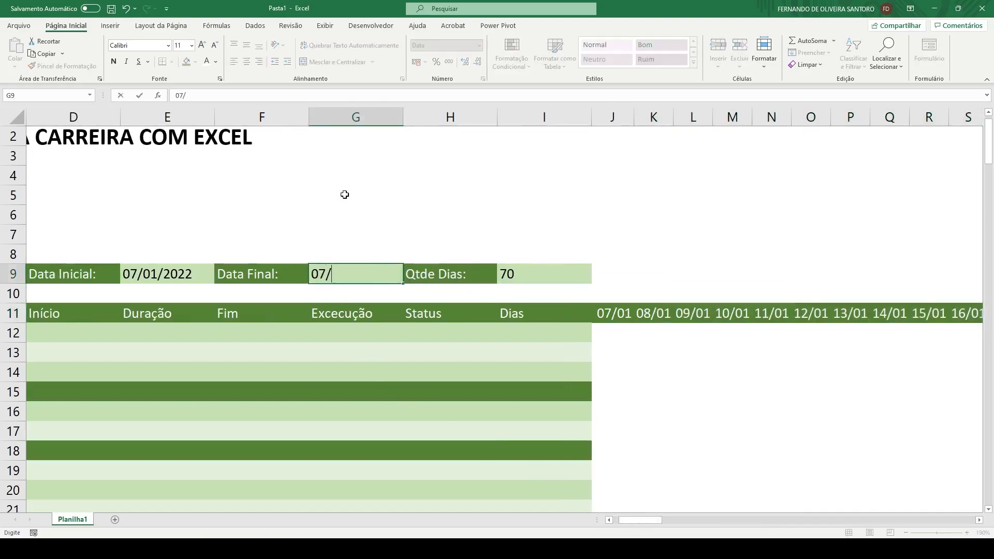
pyautogui.write('01/2022')
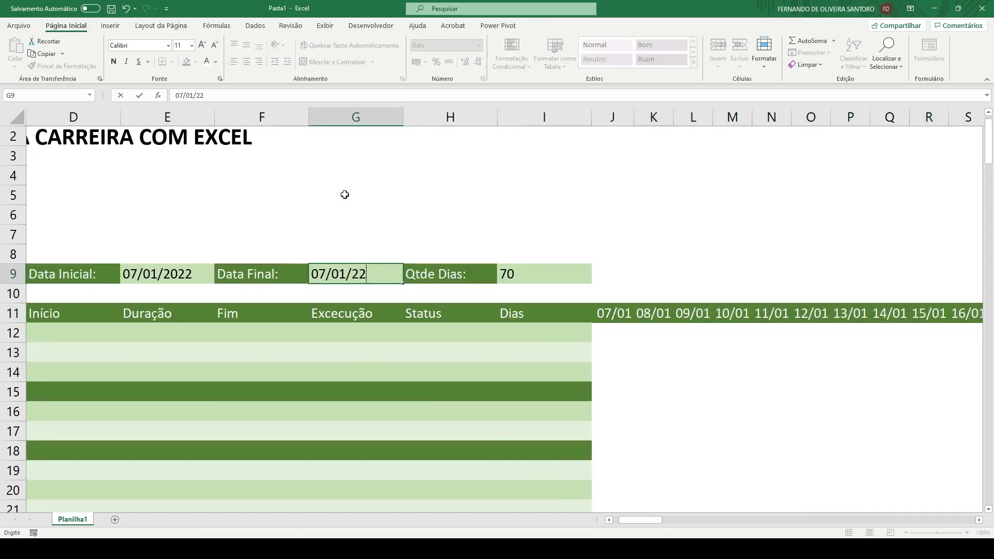
pyautogui.press('Return')
pyautogui.press('Up')
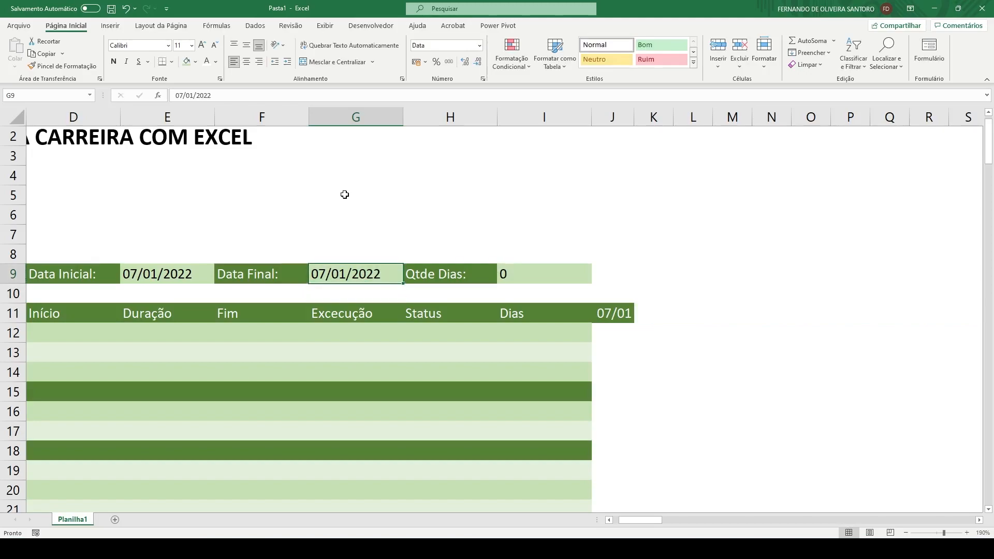
pyautogui.write('08/1')
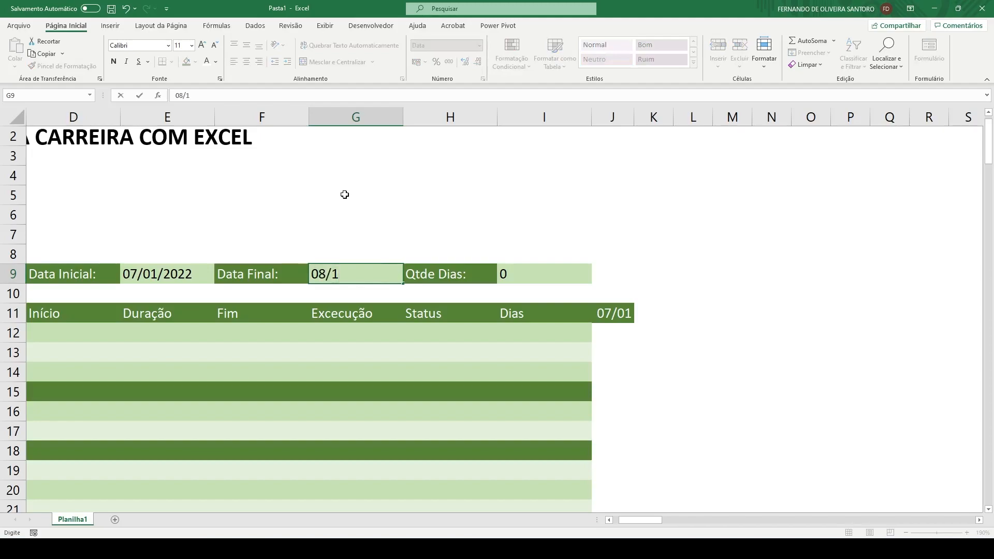
pyautogui.press('Return')
pyautogui.press('Up')
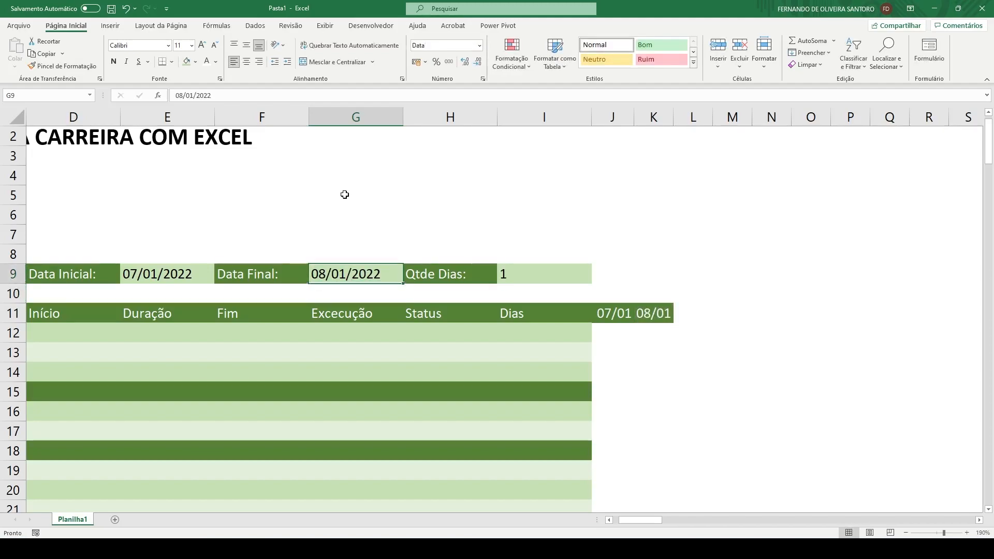
# Set the Data Final in G9 to 15/04/2022
pyautogui.write('15/')
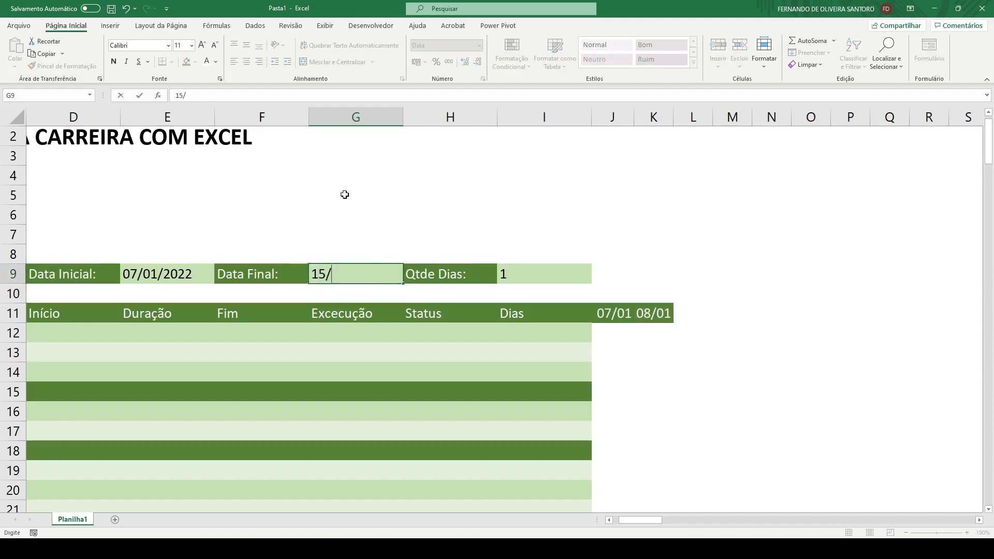
pyautogui.write('04/22')
pyautogui.press('Return')
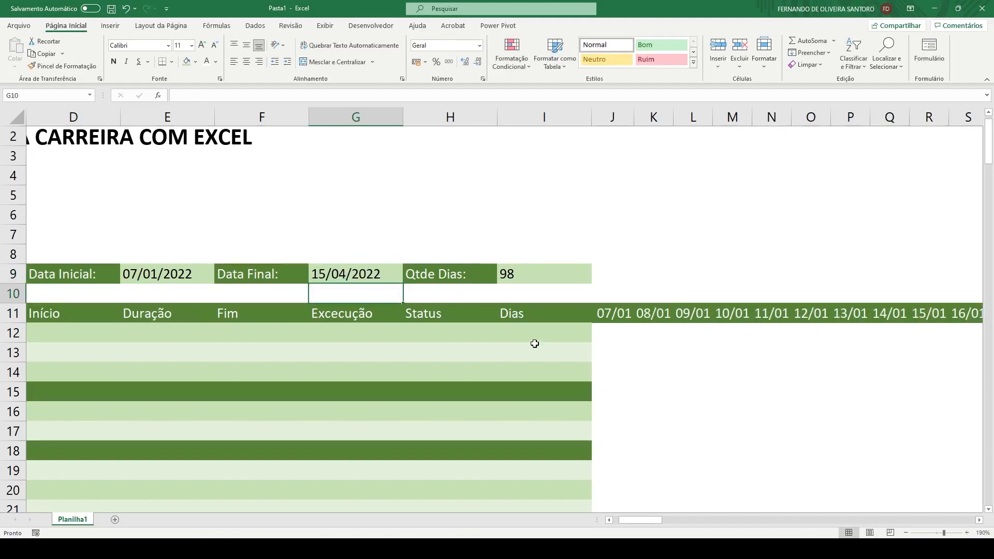
# Show the sheet at 100% zoom and examine the schedule from its first column together with the date header row
pyautogui.moveTo(633, 520)
pyautogui.mouseDown()
pyautogui.moveTo(838, 532)
pyautogui.moveTo(616, 521)
pyautogui.moveTo(641, 523)
pyautogui.mouseUp()
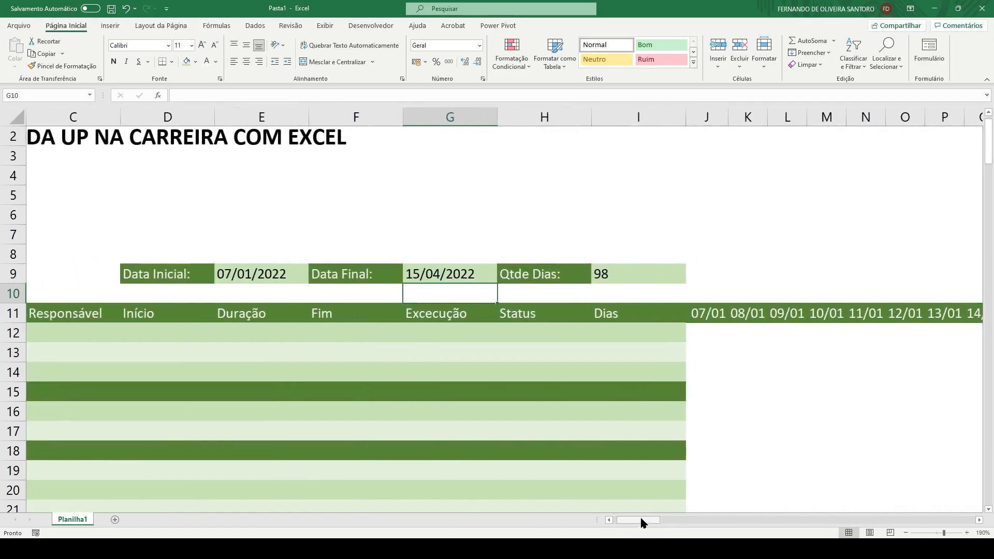
pyautogui.click(905, 533)
pyautogui.click(905, 533)
pyautogui.click(905, 533)
pyautogui.click(905, 532)
pyautogui.click(904, 533)
pyautogui.click(905, 532)
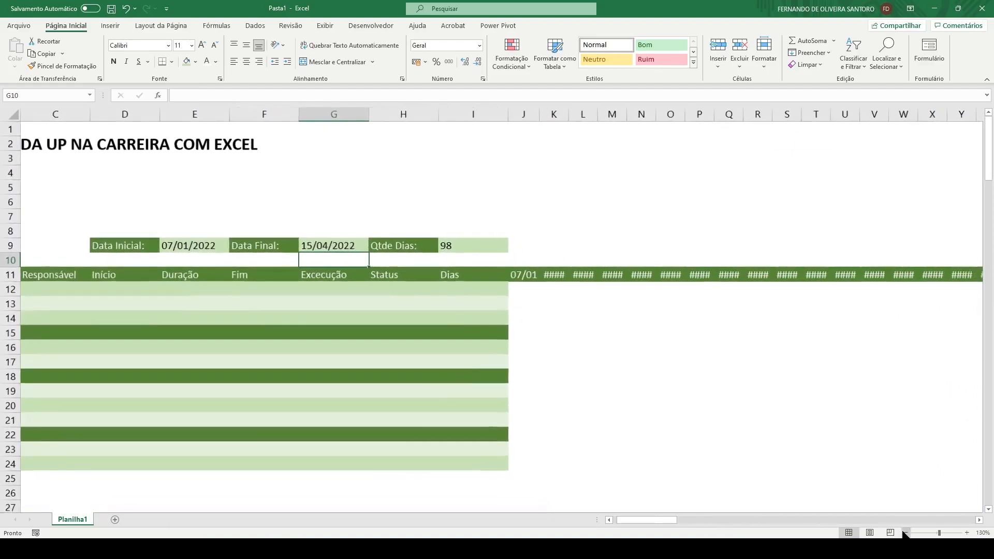
pyautogui.click(905, 533)
pyautogui.click(905, 532)
pyautogui.click(905, 533)
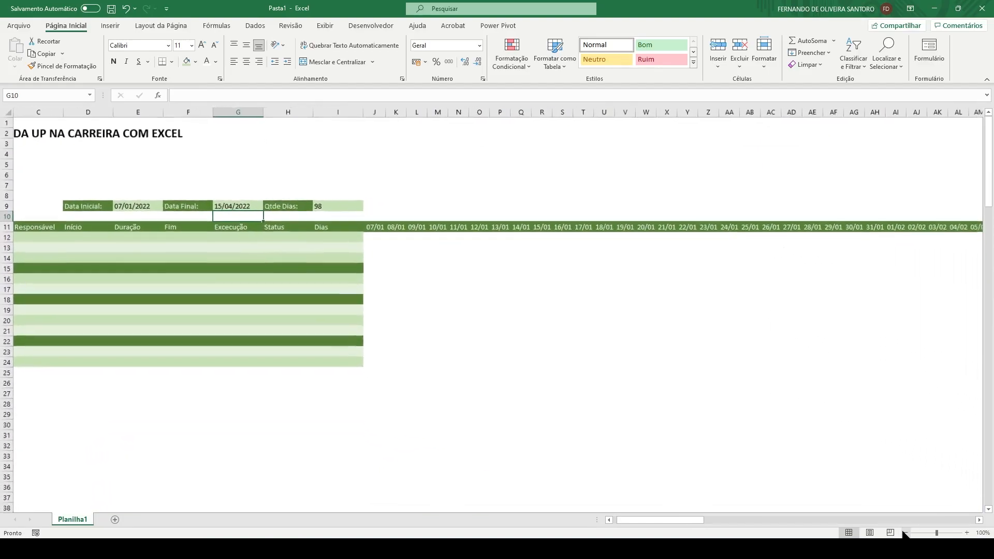
pyautogui.moveTo(634, 520); pyautogui.dragTo(600, 516)
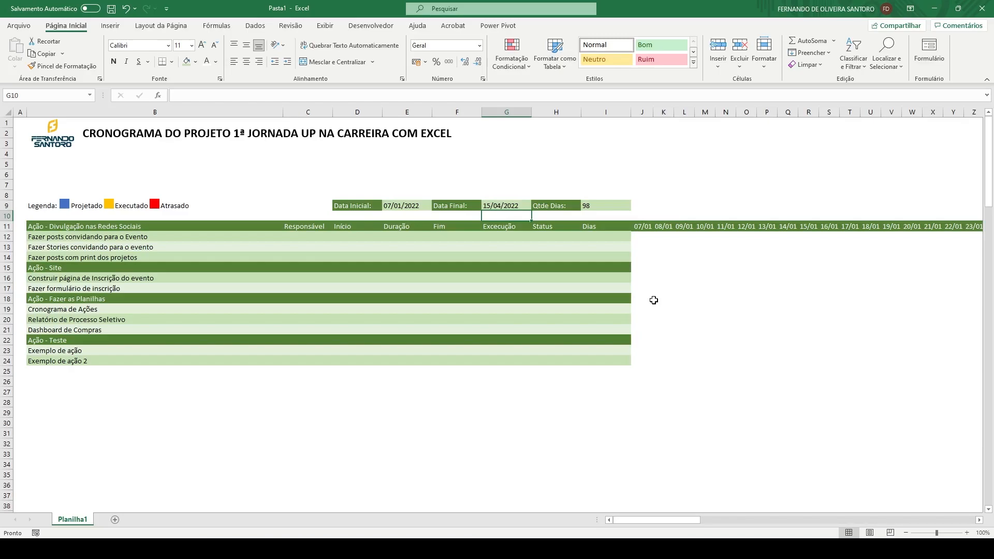
# Set the width of the Responsável column C to 20
pyautogui.click(297, 237)
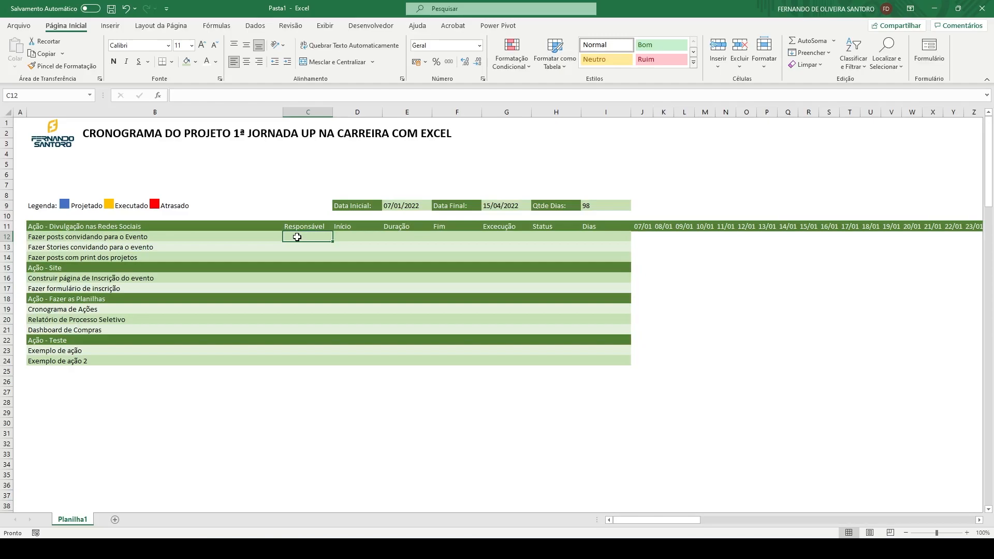
pyautogui.moveTo(333, 110); pyautogui.dragTo(358, 112)
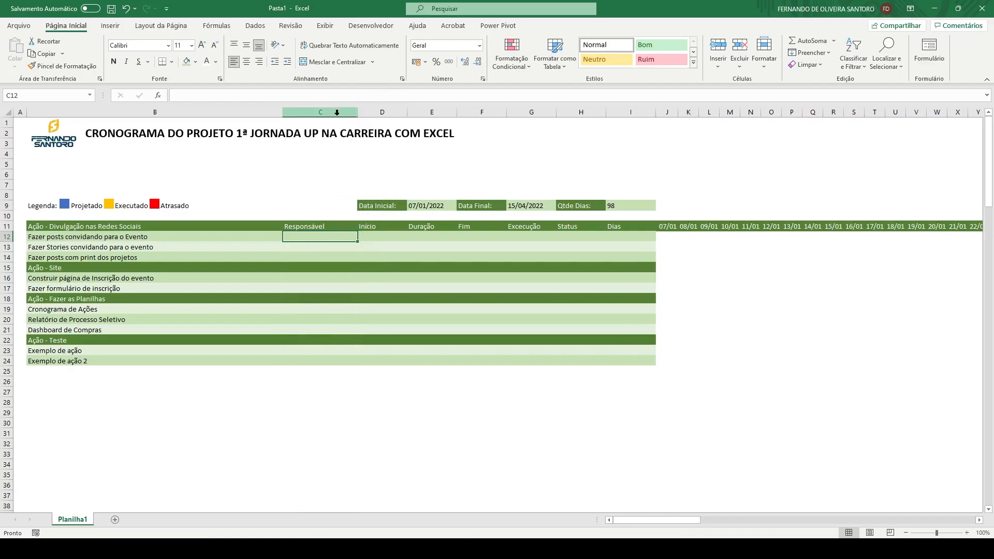
pyautogui.rightClick(336, 111)
pyautogui.click(368, 257)
pyautogui.write('20')
pyautogui.press('Return')
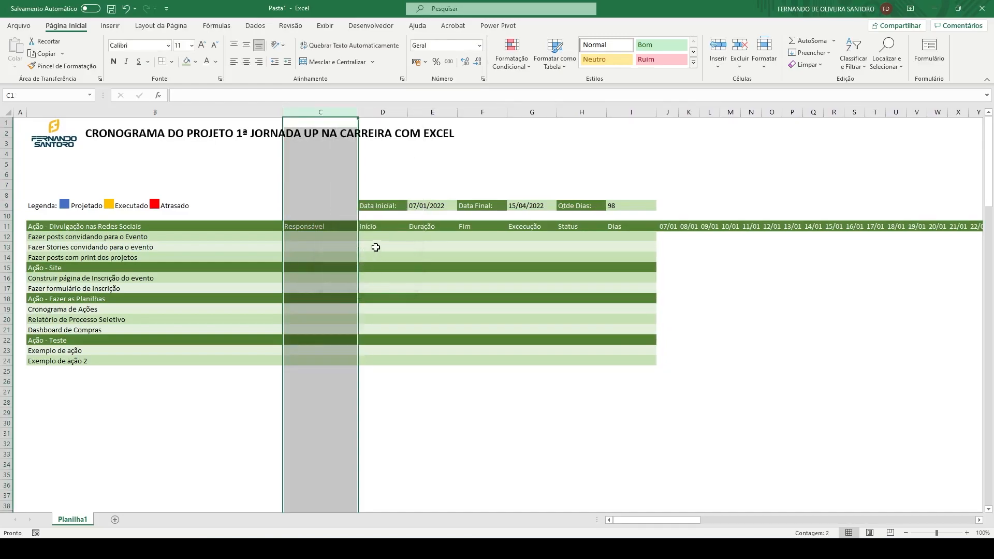
# Format the Início, Fim and Excecução cells from row 12 downward as Data with the type *14/03/2012
pyautogui.click(379, 236)
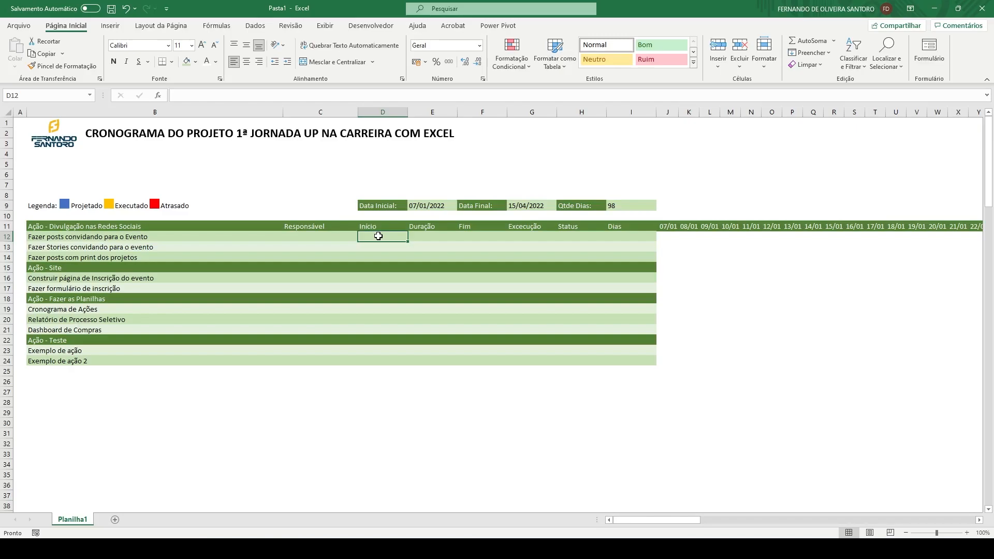
pyautogui.moveTo(378, 236); pyautogui.dragTo(383, 494)
pyautogui.scroll(20, 404, 428)
pyautogui.moveTo(990, 284); pyautogui.dragTo(981, 173)
pyautogui.moveTo(476, 235); pyautogui.dragTo(513, 472)
pyautogui.hotkey('ctrl', '1')
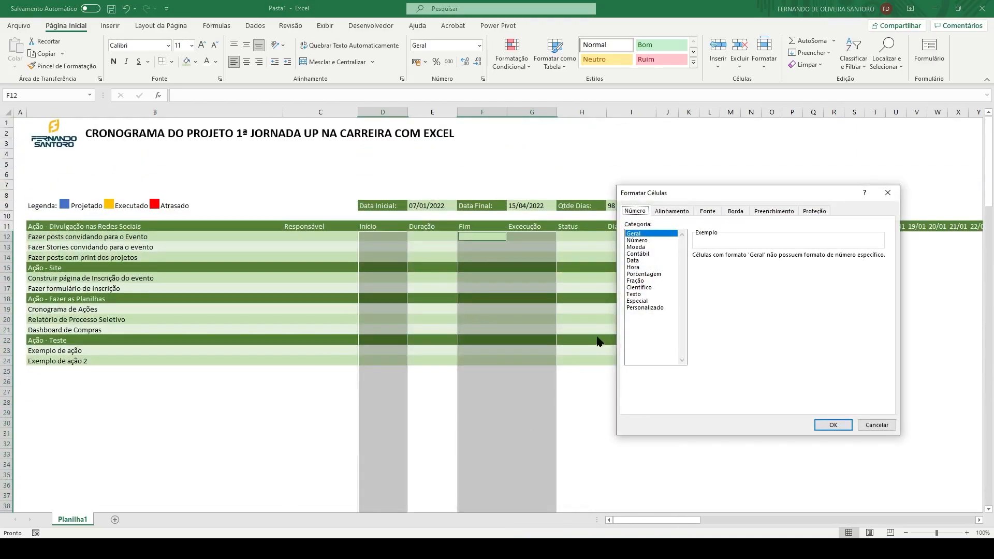
pyautogui.click(633, 261)
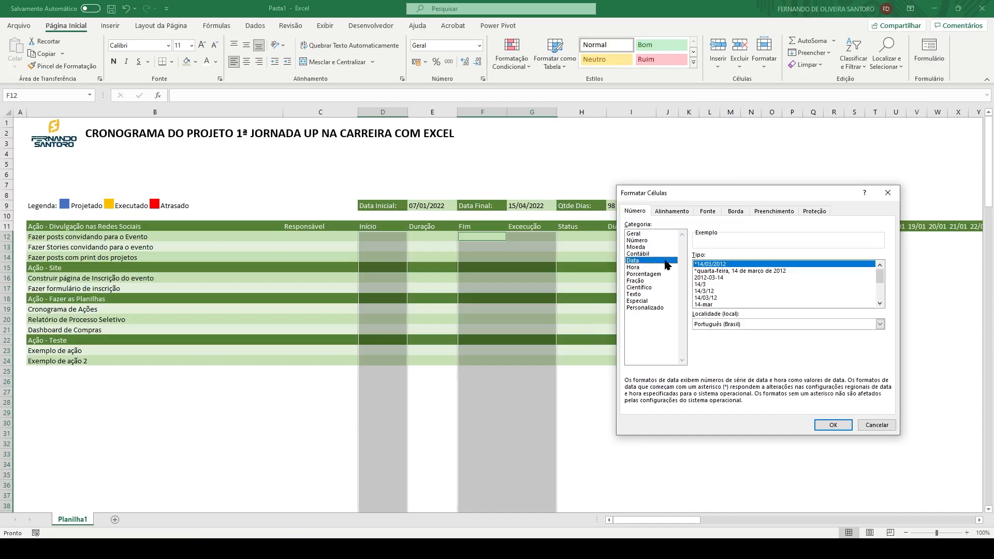
pyautogui.click(832, 425)
pyautogui.click(368, 236)
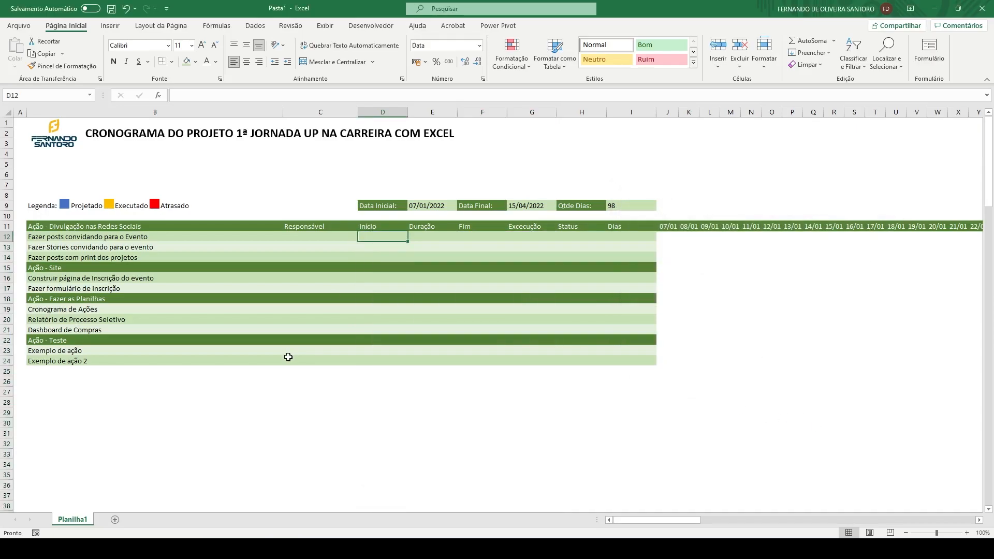
# Enter 07/01/2022 as the Início and 2 as the Duração of the first task in row 12
pyautogui.write('07/0')
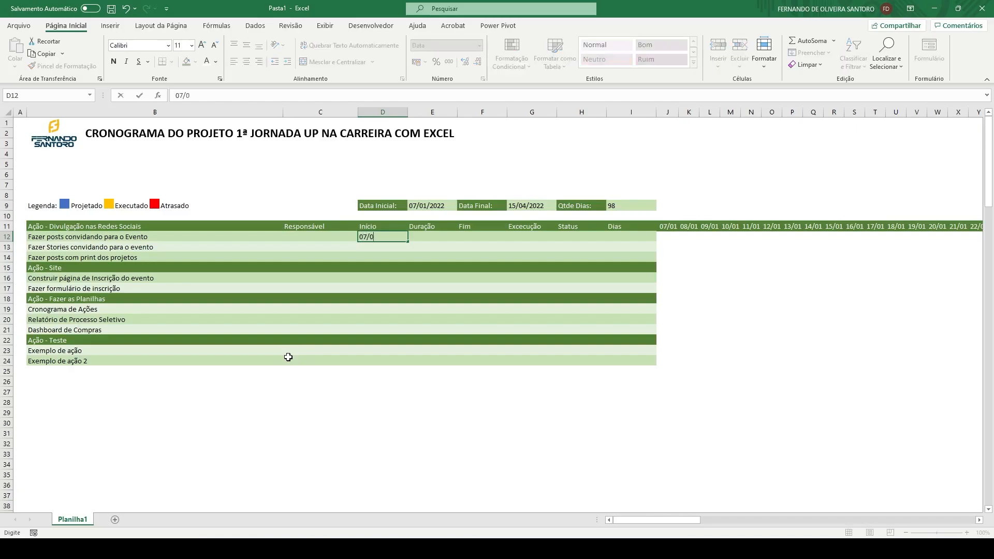
pyautogui.write('1/2022')
pyautogui.press('Return')
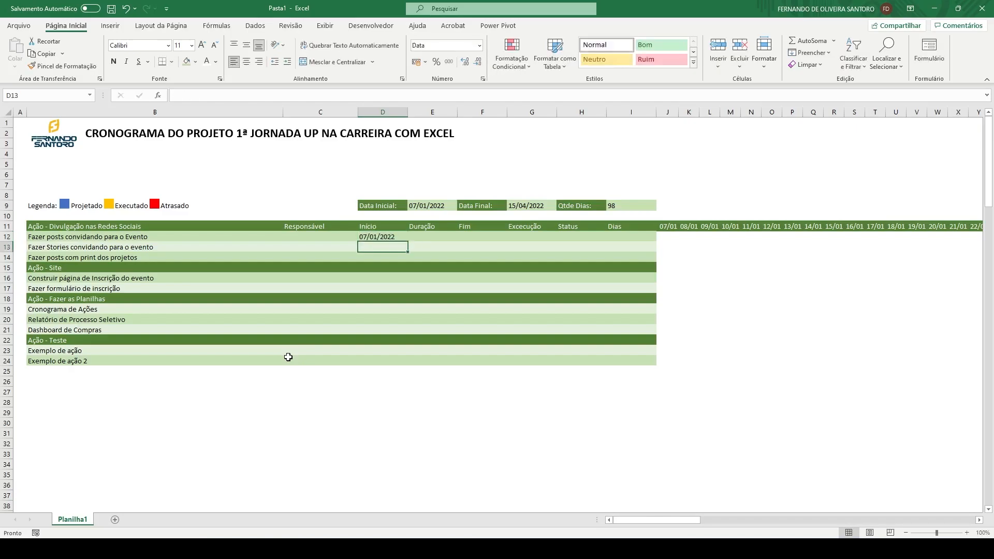
pyautogui.press('Up')
pyautogui.press('Right')
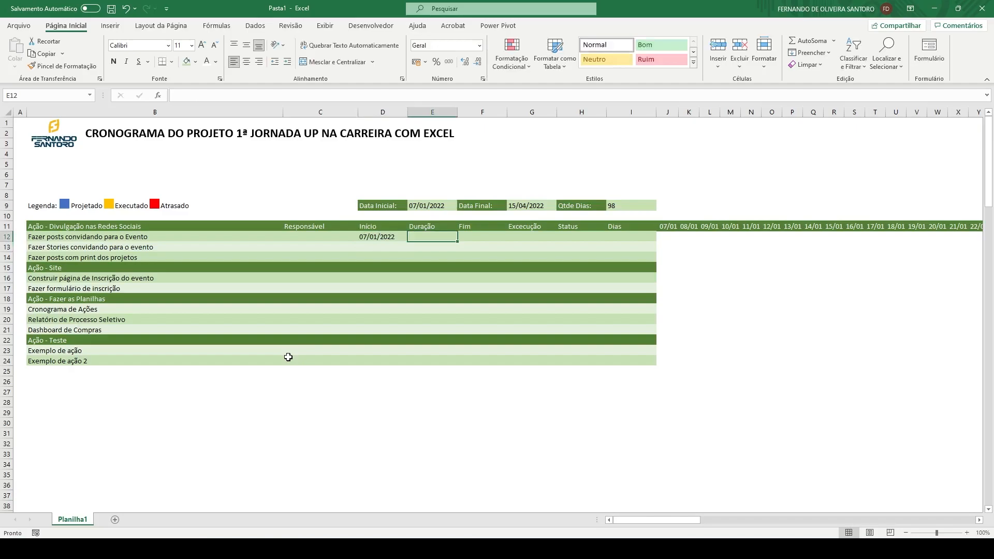
pyautogui.write('2')
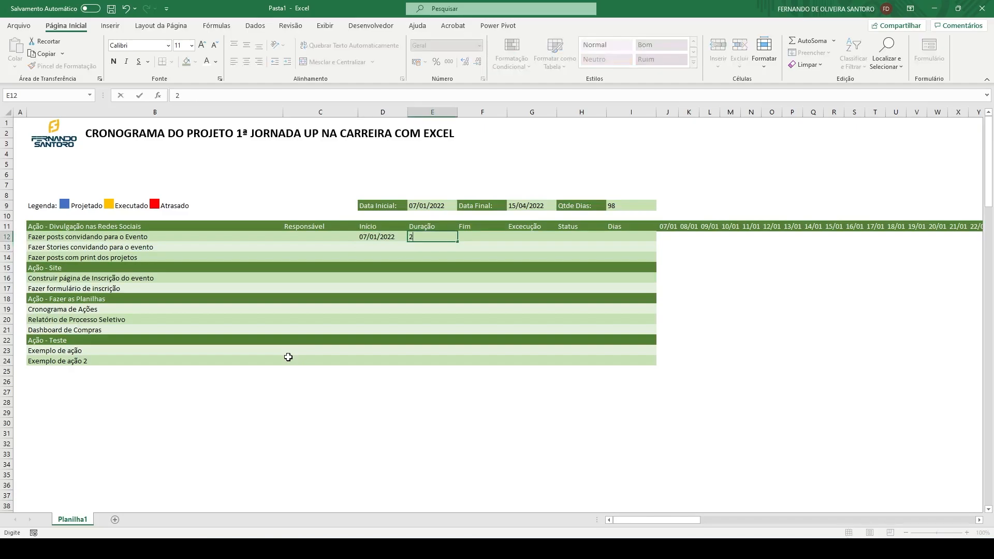
pyautogui.press('Right')
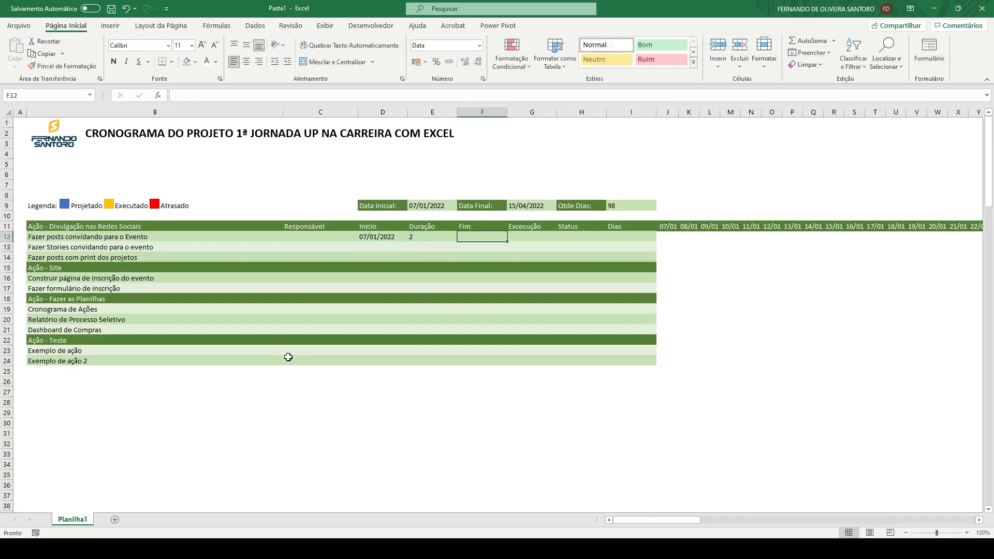
# Calculate the first task's Fim in F12 with the formula =D12+E12
pyautogui.write('=')
pyautogui.press('Left')
pyautogui.press('Left')
pyautogui.write('+')
pyautogui.press('Left')
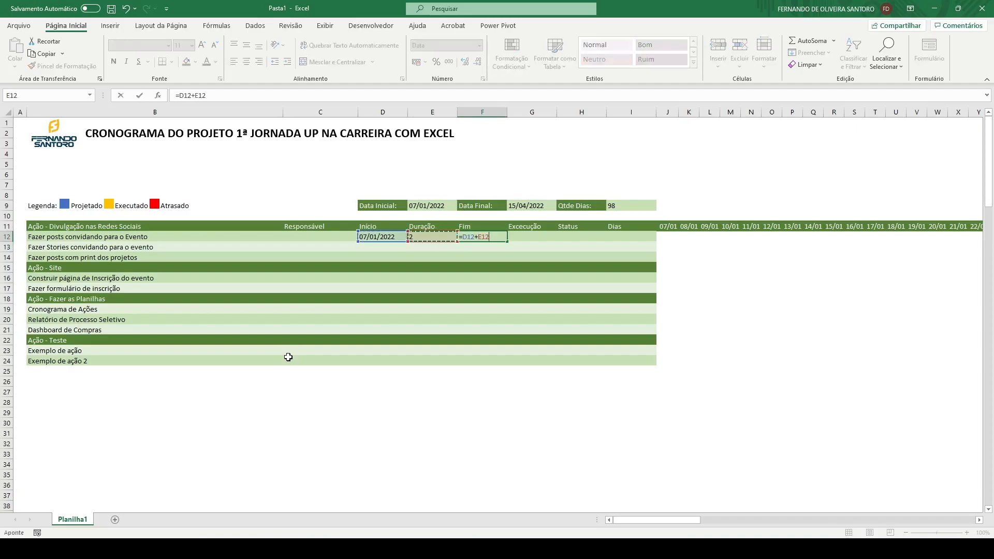
pyautogui.press('Return')
pyautogui.press('Up')
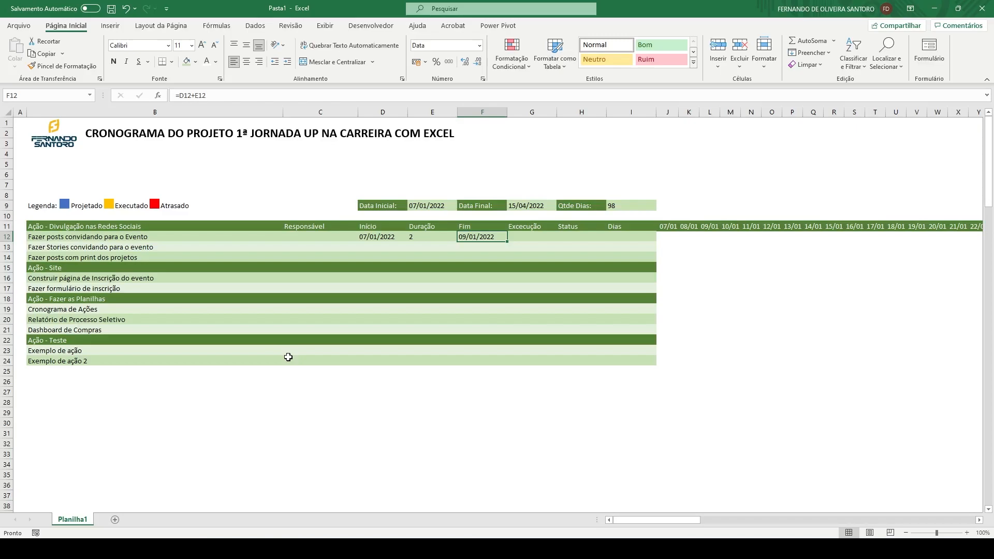
# Clear the Duração and Início values of the first task in E12 and D12
pyautogui.press('Left')
pyautogui.press('Delete')
pyautogui.press('Left')
pyautogui.press('Delete')
pyautogui.press('Right')
pyautogui.press('Right')
pyautogui.write('=s')
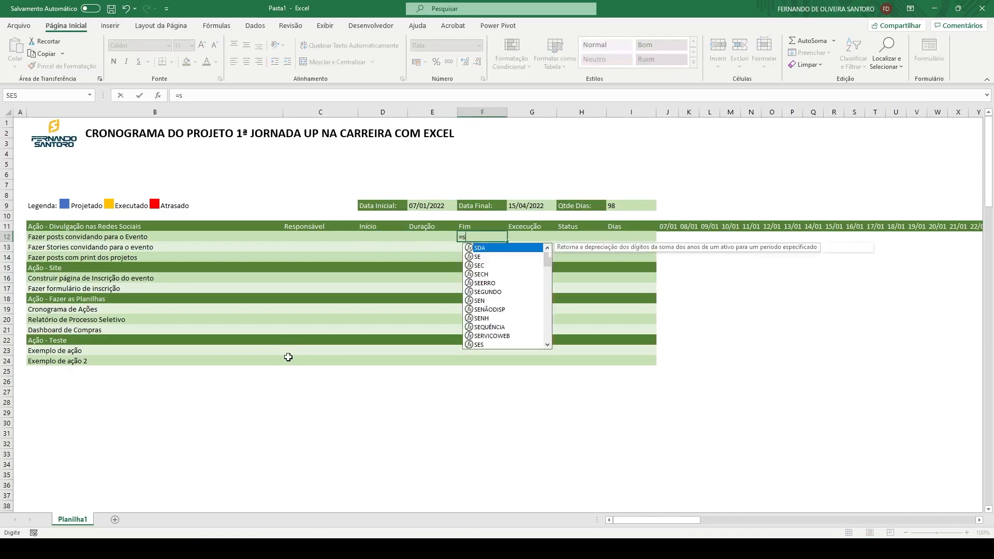
pyautogui.write('e(ou(')
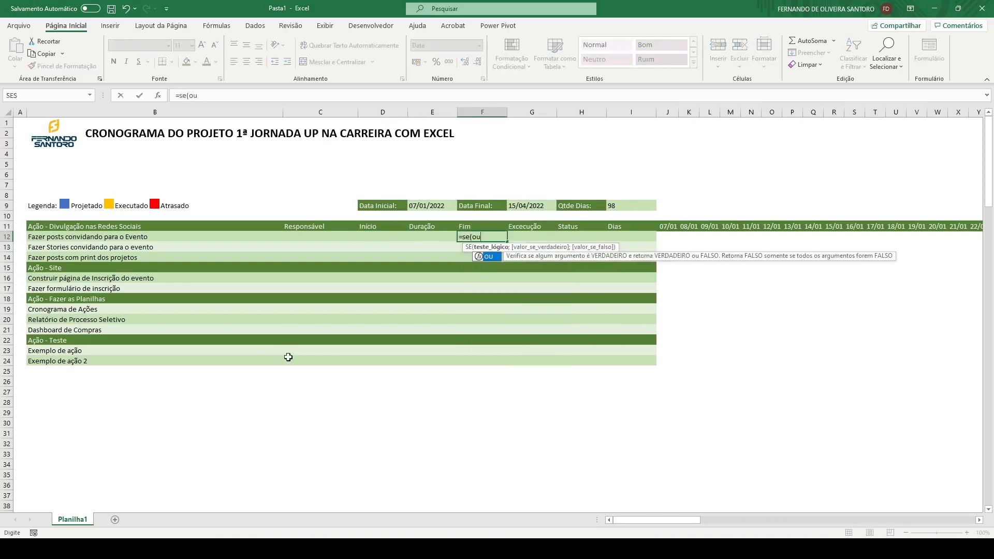
pyautogui.press('Left')
pyautogui.press('Left')
pyautogui.press('Left')
pyautogui.press('Right')
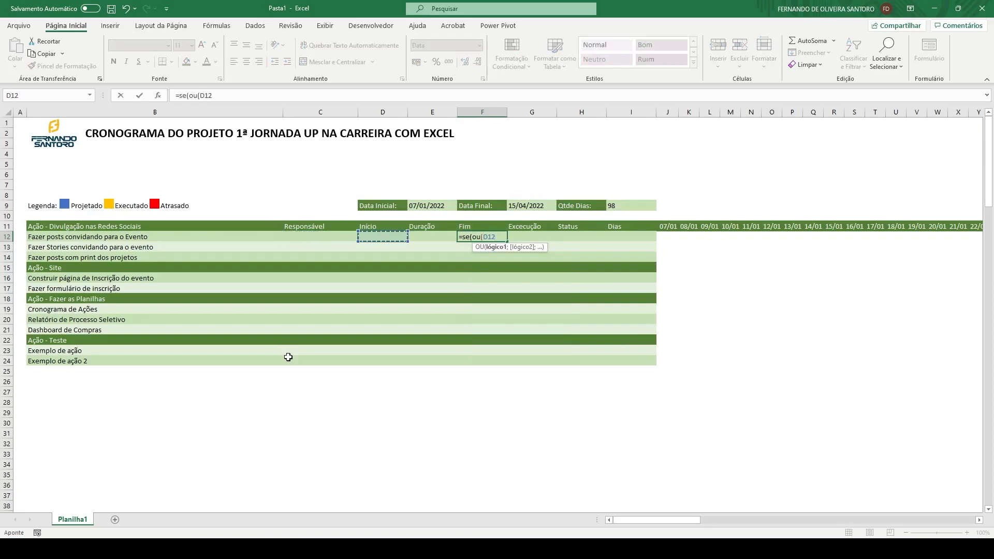
pyautogui.press('Escape')
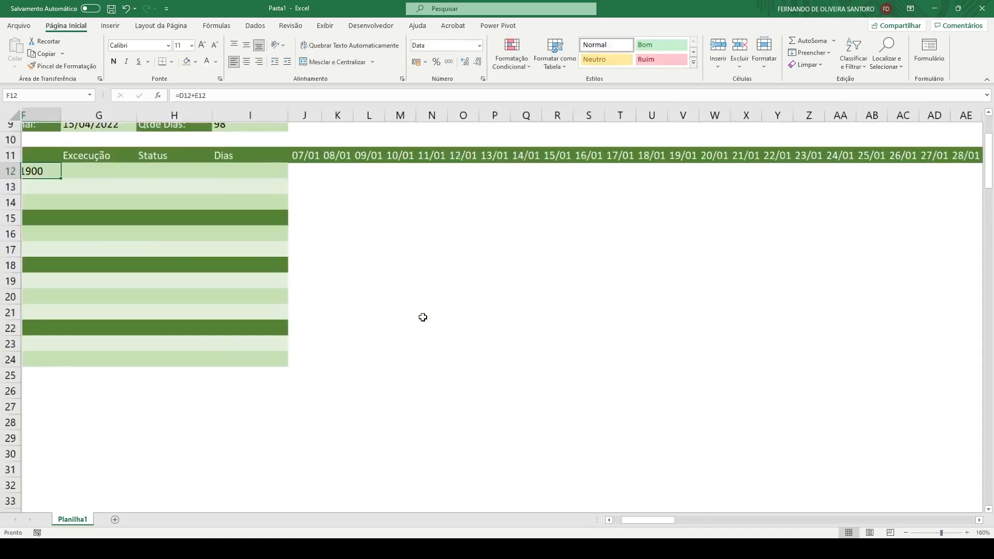
# Begin a replacement Fim formula in F12 with the condition =SE(OU(D12="";E12="") to test for an empty Início or Duração
pyautogui.scroll(7, 422, 317)
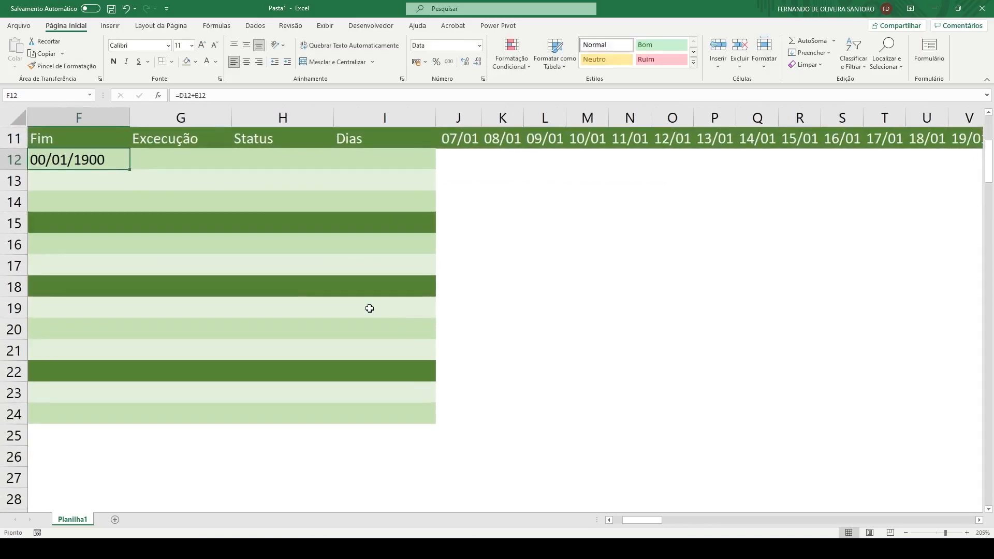
pyautogui.click(609, 520)
pyautogui.moveTo(631, 519); pyautogui.dragTo(633, 520)
pyautogui.scroll(2, 512, 408)
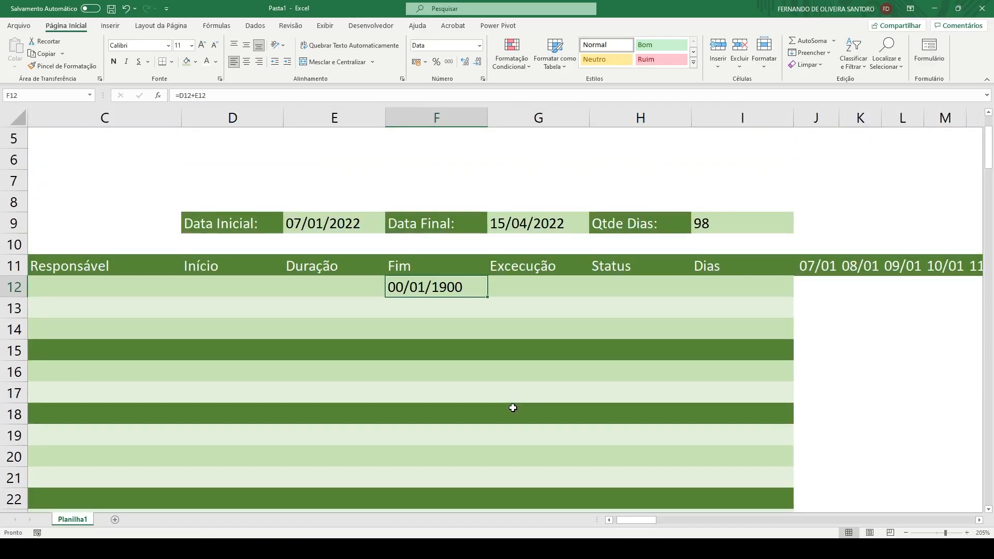
pyautogui.write('=se(')
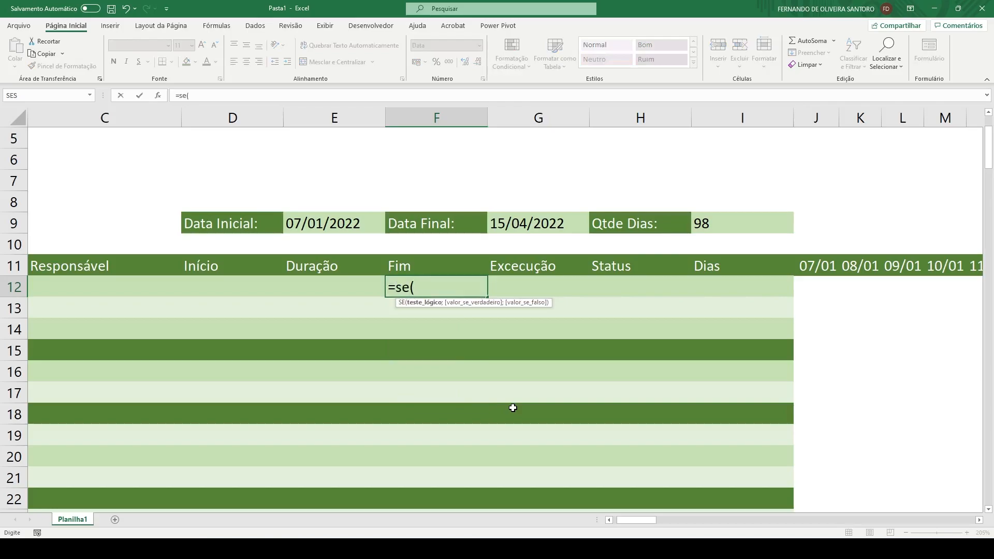
pyautogui.press('Left')
pyautogui.press('Left')
pyautogui.press('BackSpace')
pyautogui.press('BackSpace')
pyautogui.press('BackSpace')
pyautogui.write('ou(')
pyautogui.press('Left')
pyautogui.press('Left')
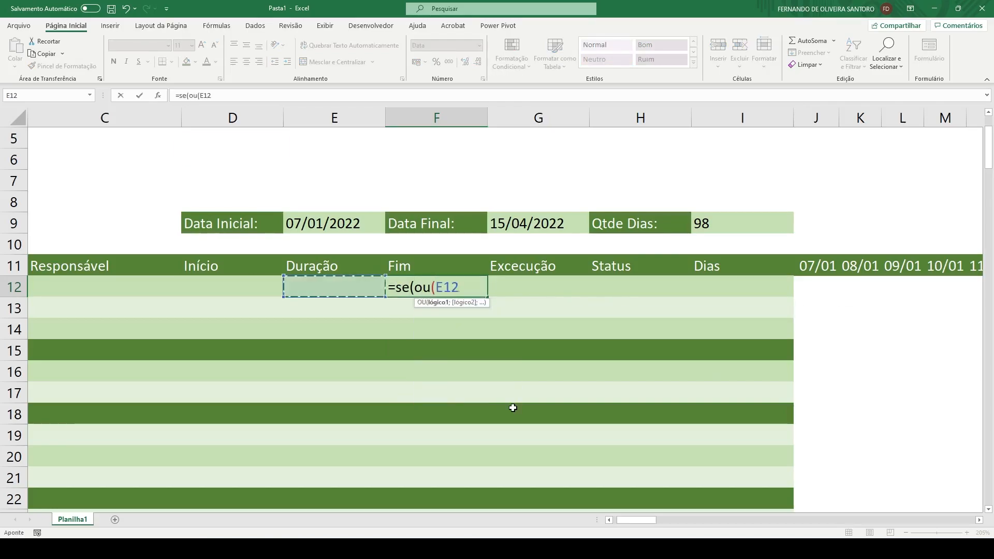
pyautogui.write('="";')
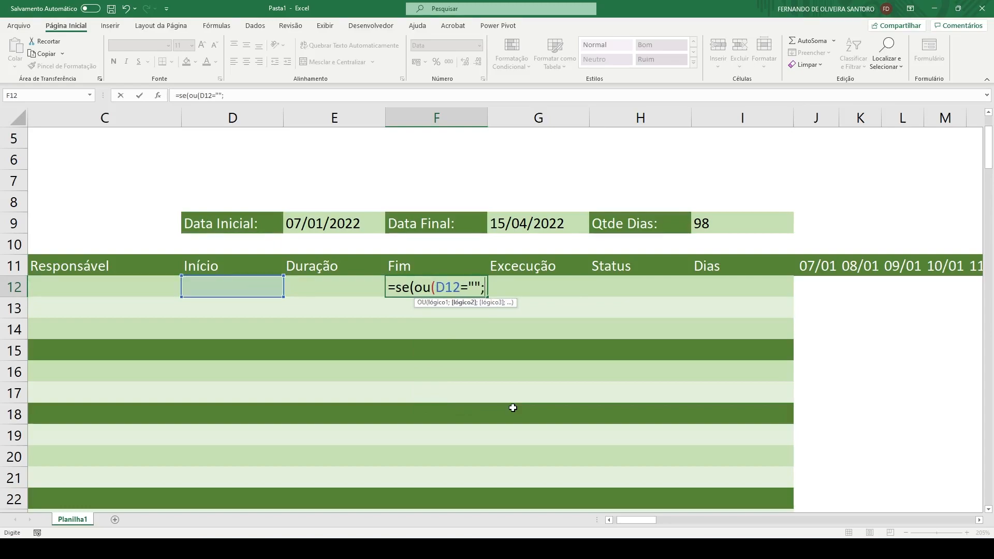
pyautogui.press('Left')
pyautogui.write('=""')
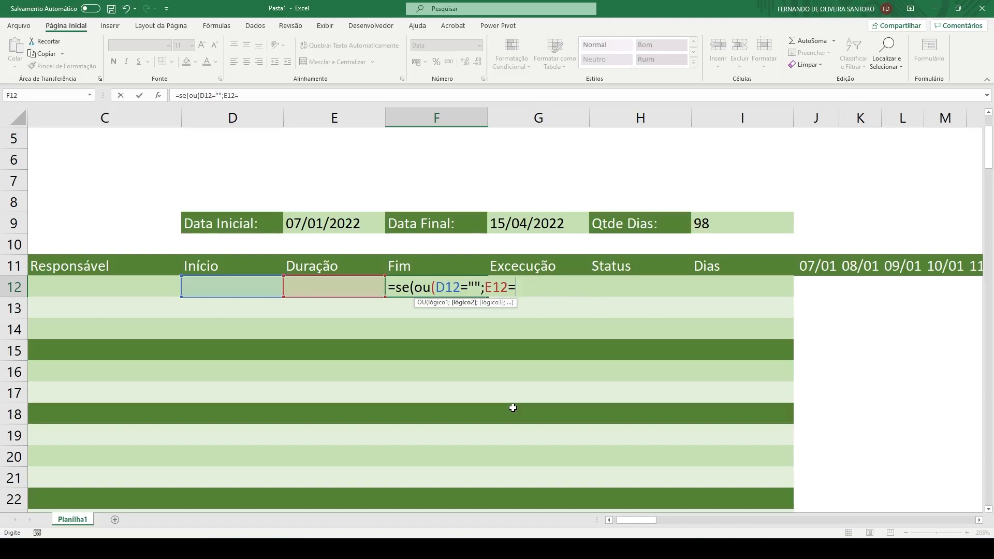
pyautogui.write(')')
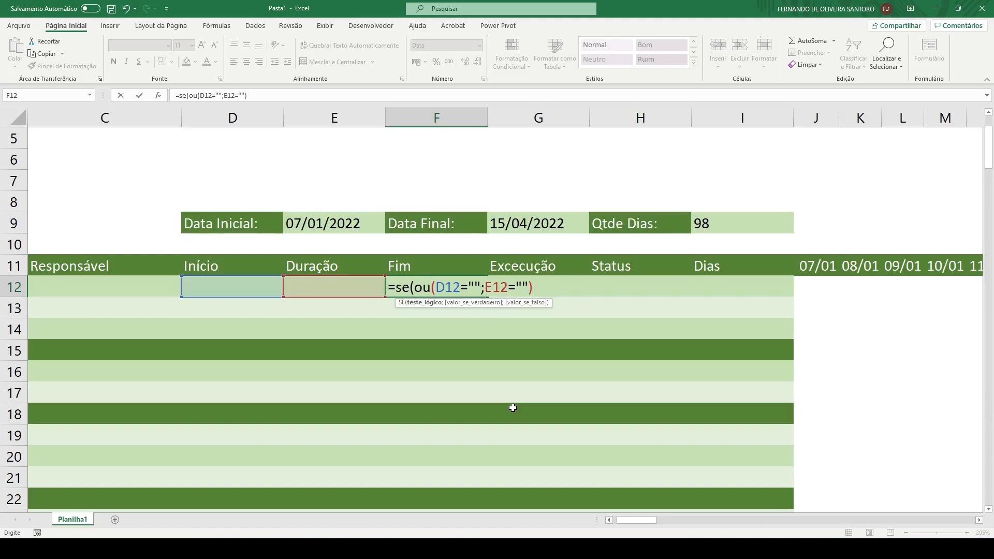
# Complete the F12 formula with empty text as the true result and D12+E12 as the false result
pyautogui.write(';"";')
pyautogui.press('Left')
pyautogui.press('Left')
pyautogui.write('+')
pyautogui.press('Left')
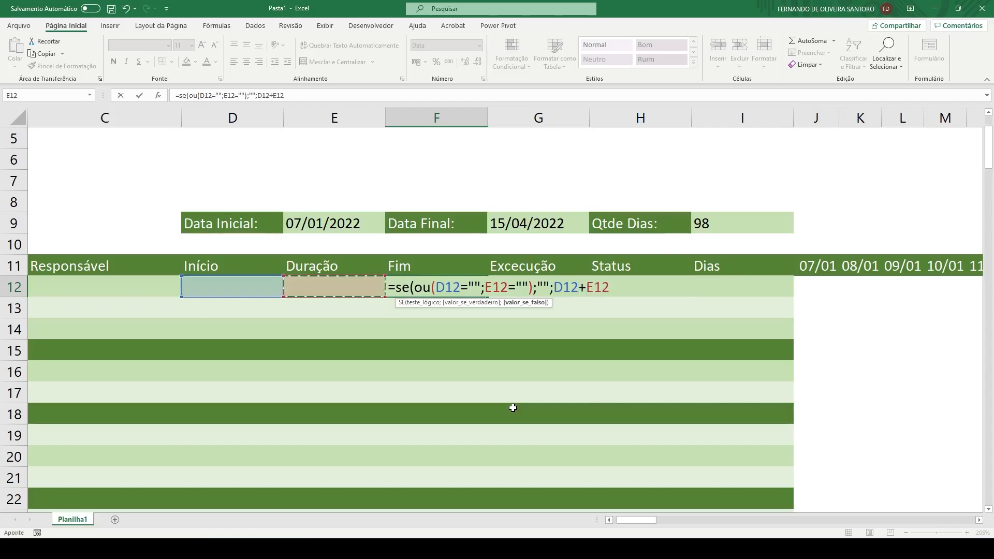
pyautogui.write(')')
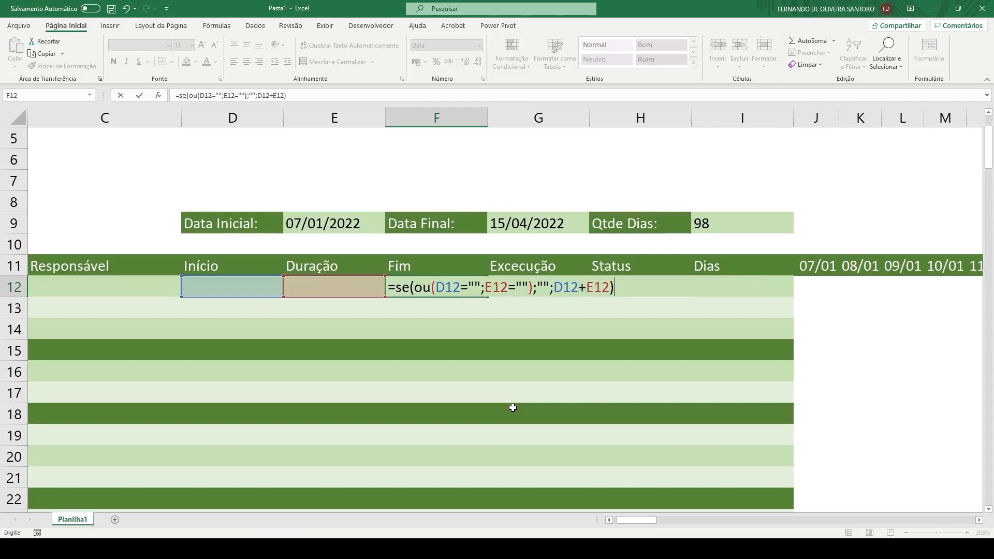
pyautogui.press('Return')
pyautogui.press('Up')
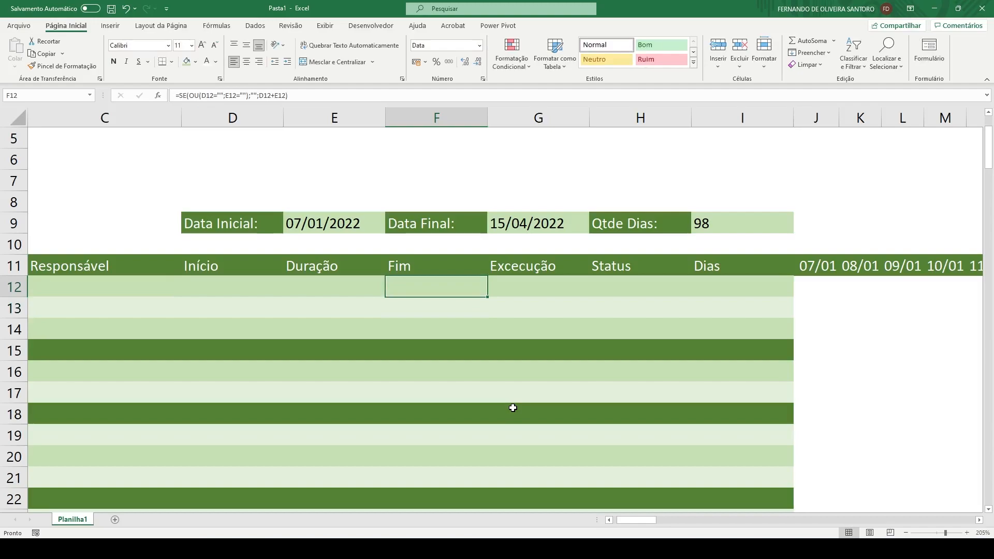
# Fill in the first task's Início in D12 with 07/01/2022 and its Duração in E12 with 2
pyautogui.press('Right')
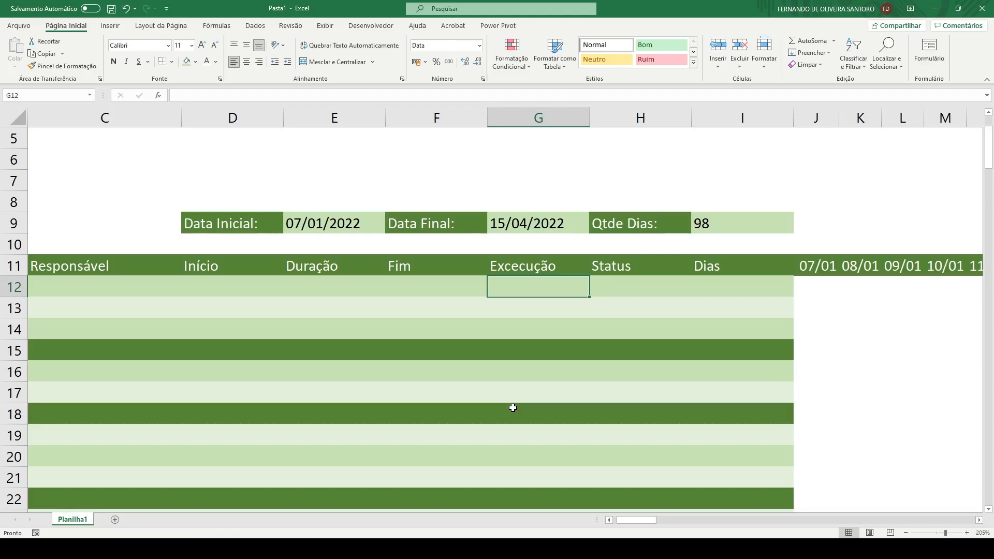
pyautogui.press('Left')
pyautogui.press('Left')
pyautogui.press('Left')
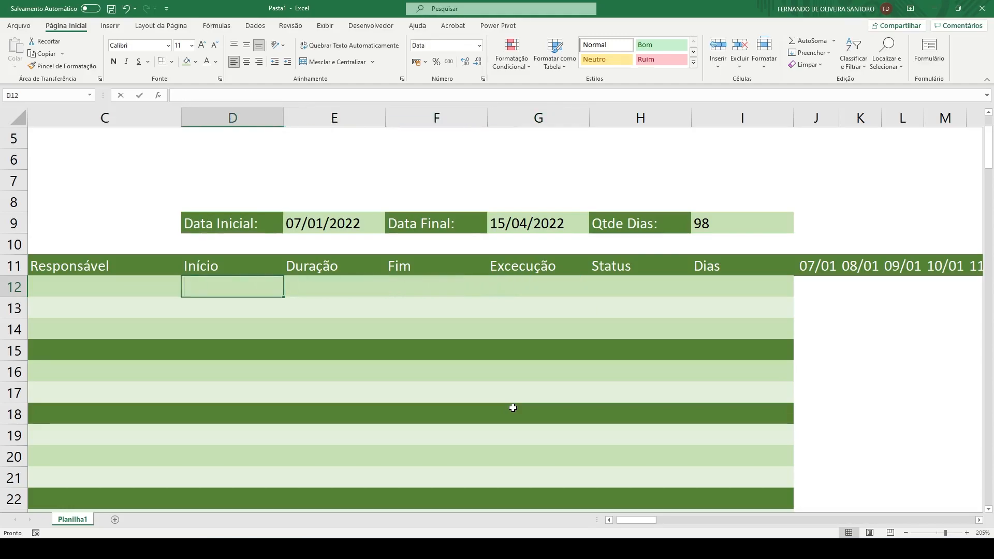
pyautogui.write('07/01')
pyautogui.press('Return')
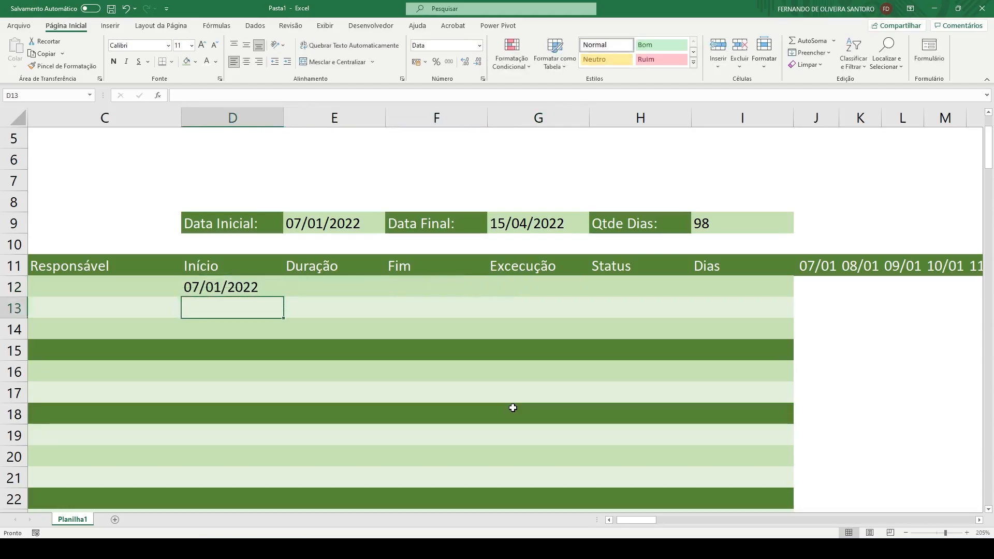
pyautogui.press('Up')
pyautogui.press('Right')
pyautogui.write('2')
pyautogui.press('Return')
pyautogui.press('Up')
pyautogui.press('Right')
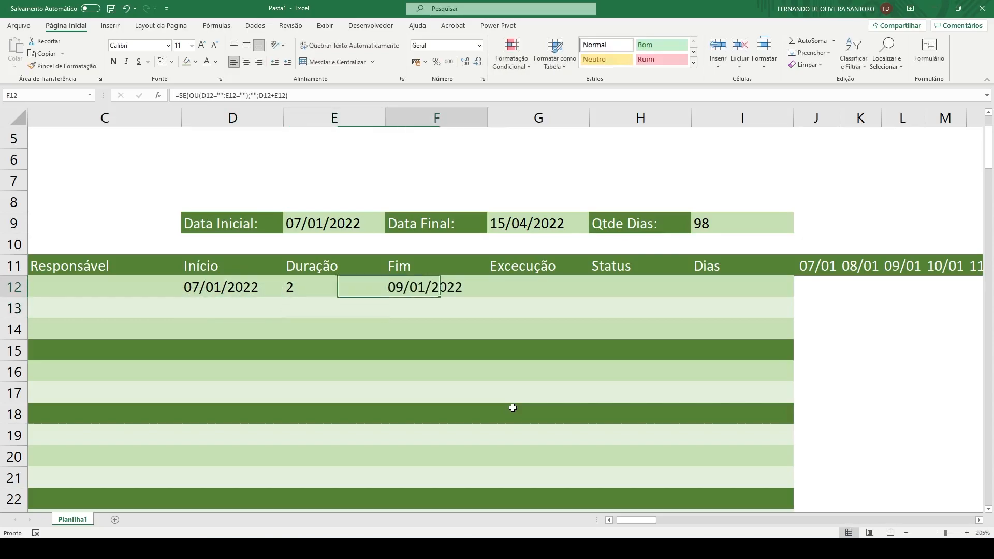
# Enter 08/01/2022 as the first task's Excecução date in G12
pyautogui.press('Right')
pyautogui.write('08/0')
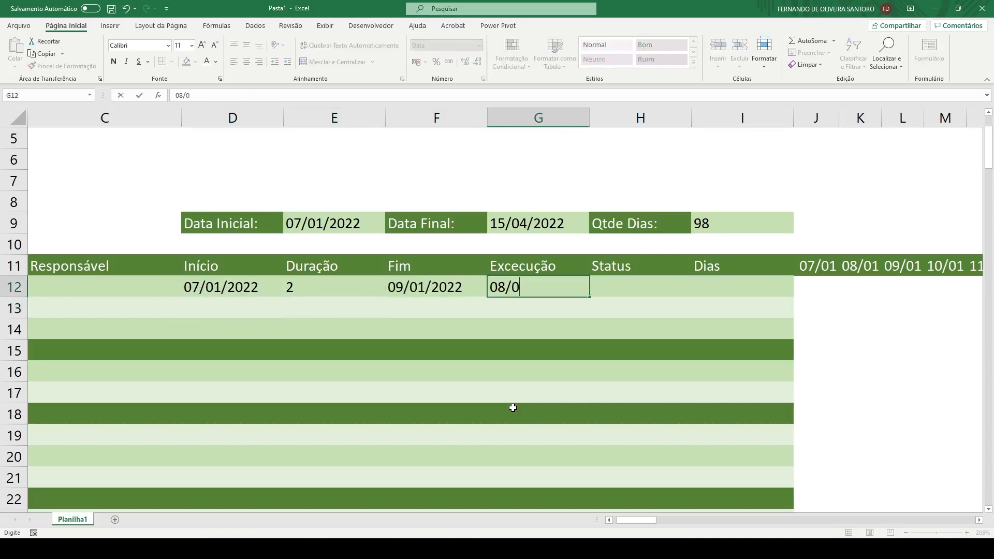
pyautogui.write('1/202')
pyautogui.press('Return')
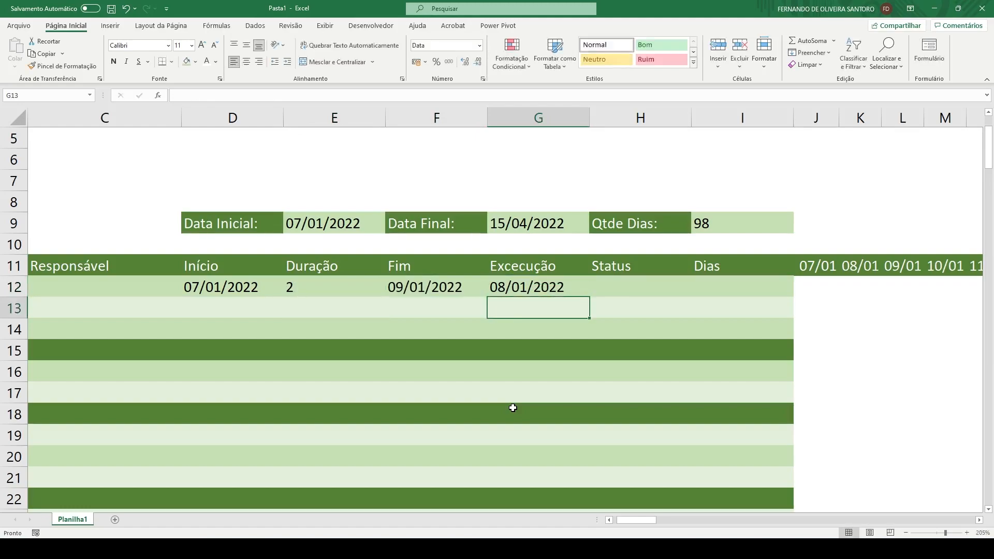
# Begin the Status formula in H12 with =SE(OU(D12="";E12="");""; so an empty Início or Duração gives empty text
pyautogui.press('Up')
pyautogui.press('Right')
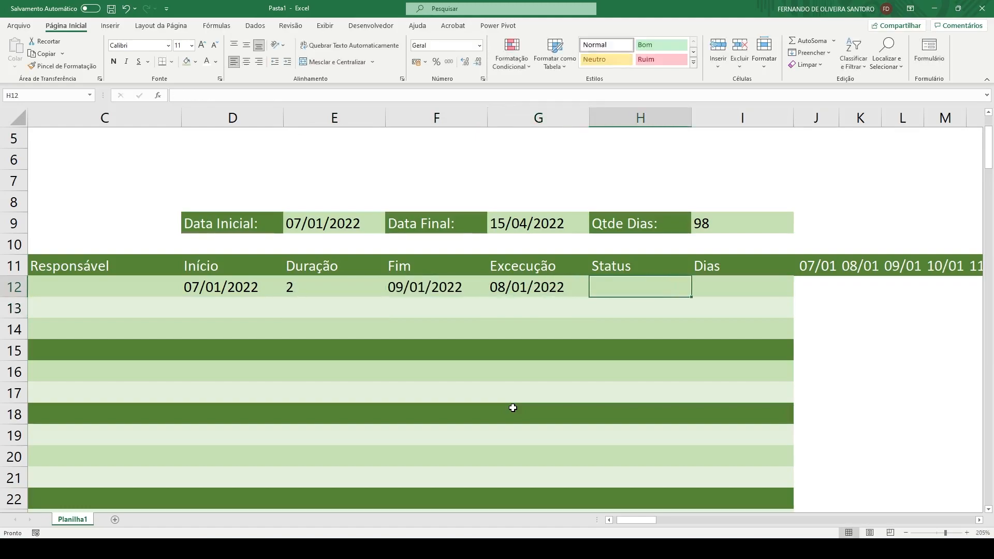
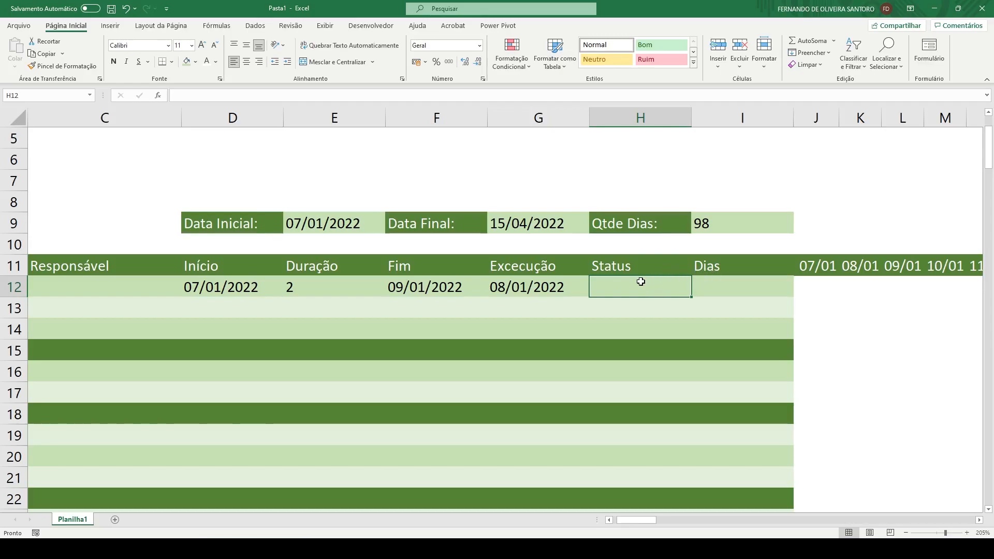
pyautogui.write('=se')
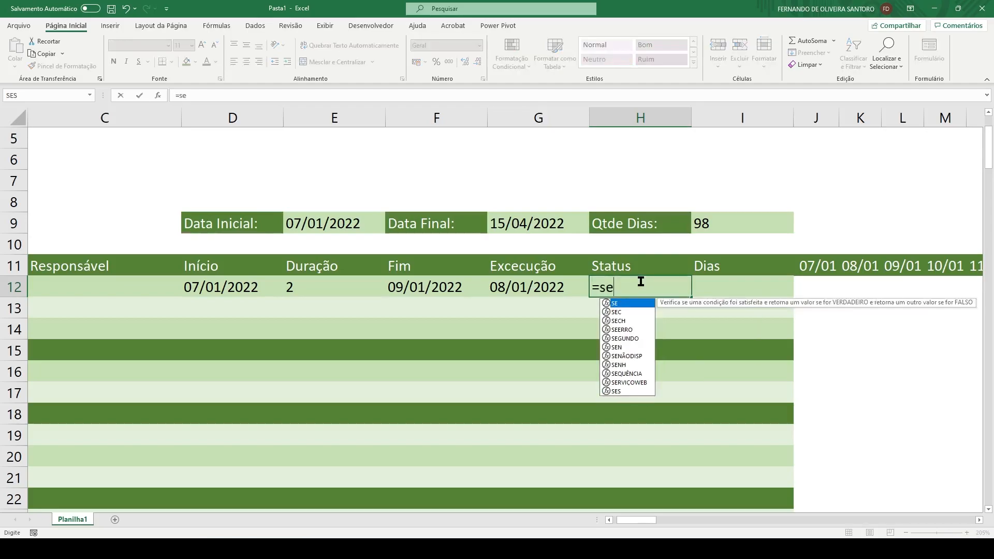
pyautogui.write('(ou(')
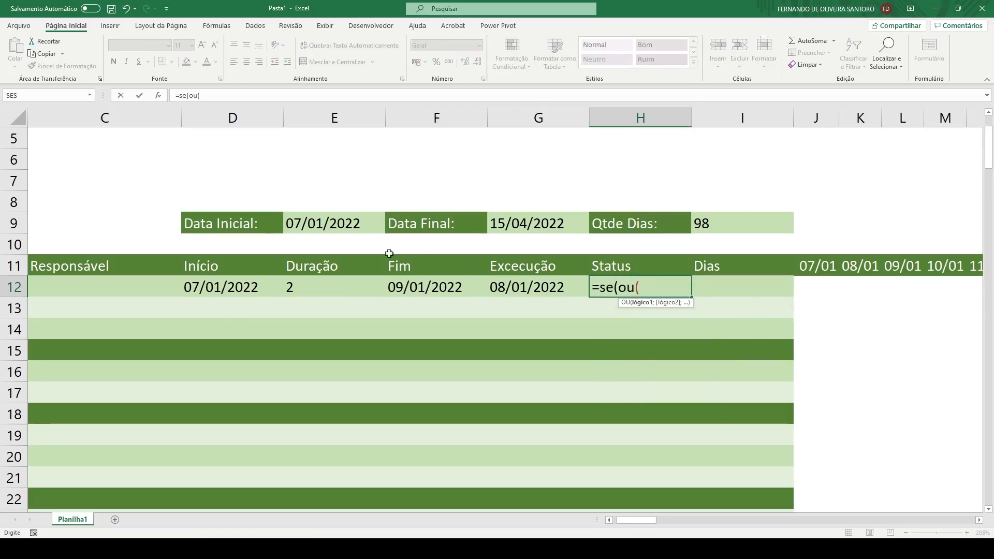
pyautogui.click(232, 290)
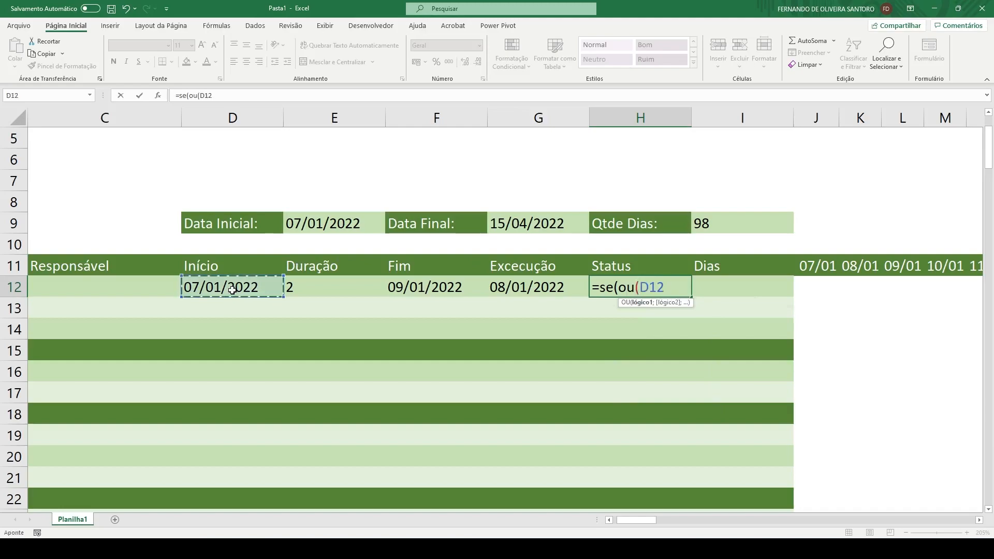
pyautogui.write('="";')
pyautogui.click(302, 284)
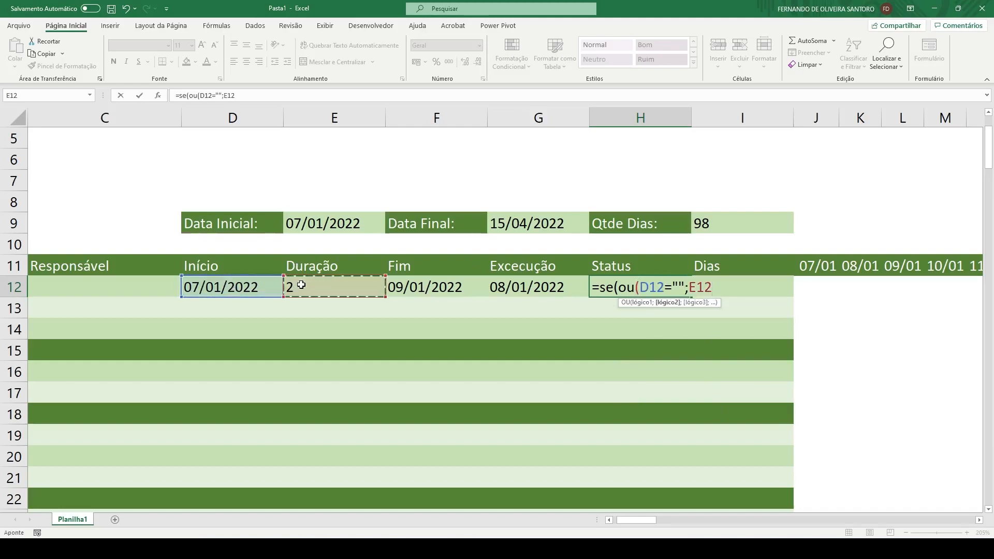
pyautogui.write('=""')
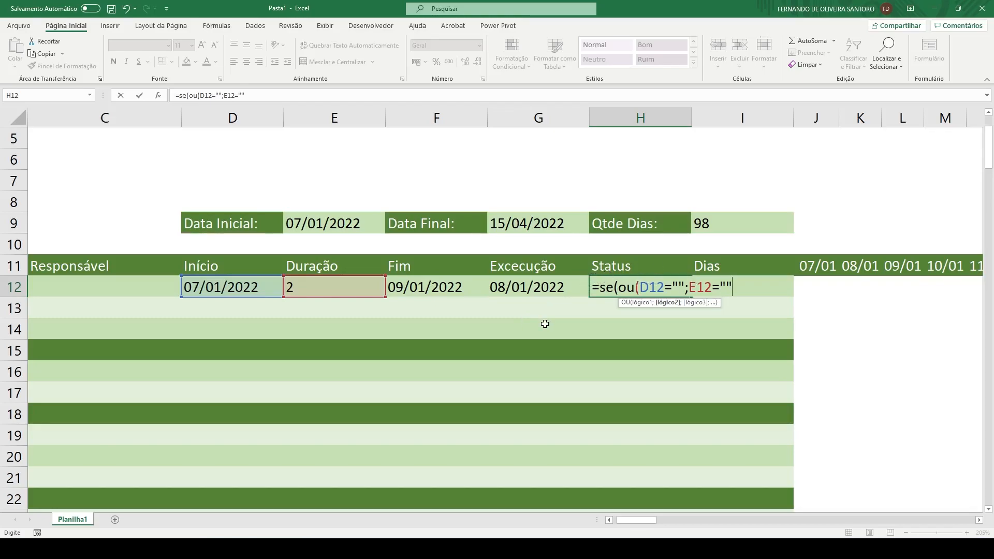
pyautogui.write(');')
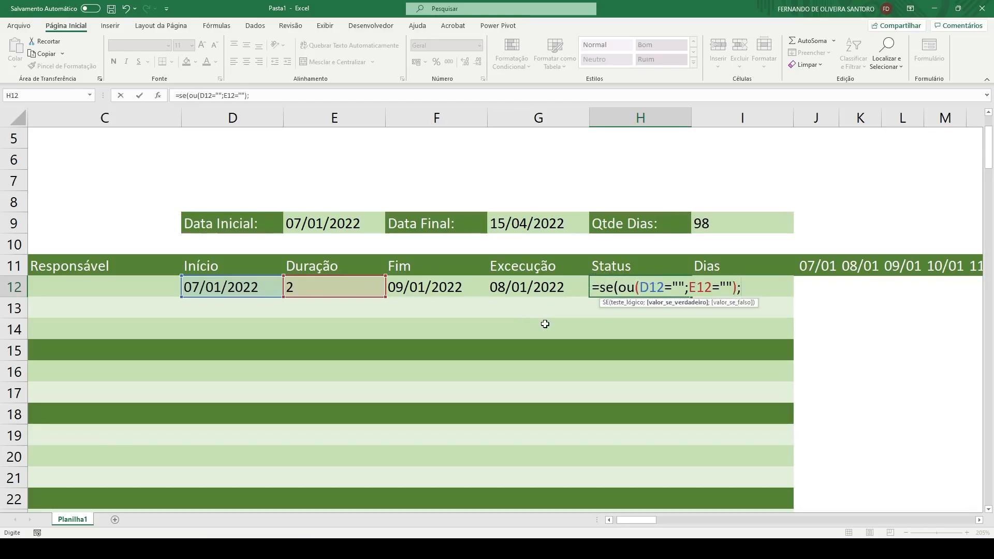
pyautogui.write('"";')
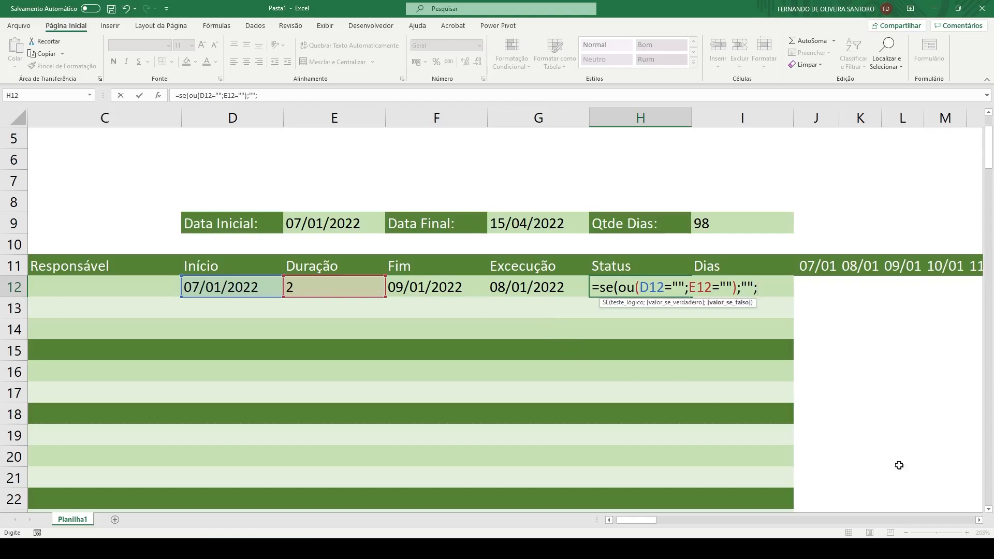
# Nest a second SE in the H12 formula with the condition E(HOJE()<=F12;G12="") for tasks still within the deadline and without an execution date
pyautogui.click(980, 520)
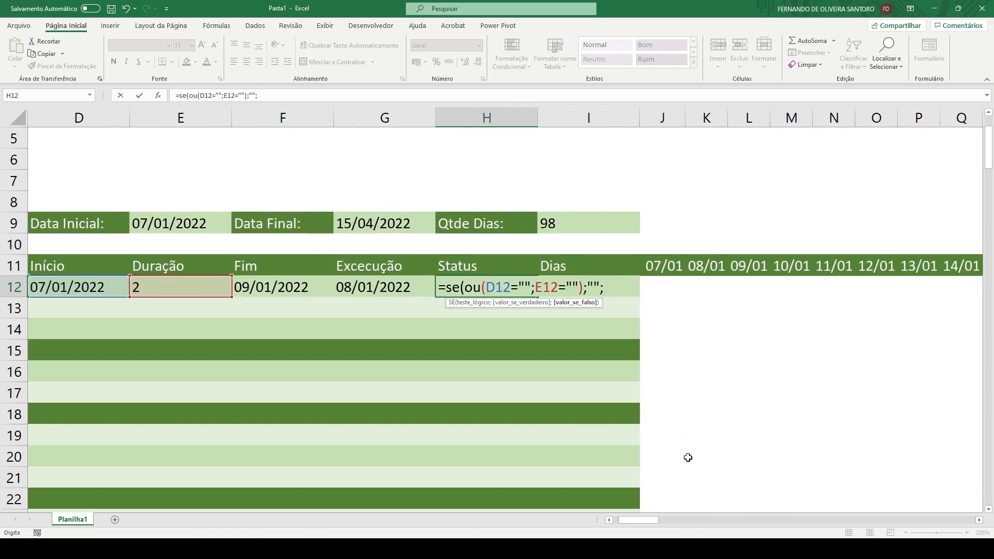
pyautogui.write('se(')
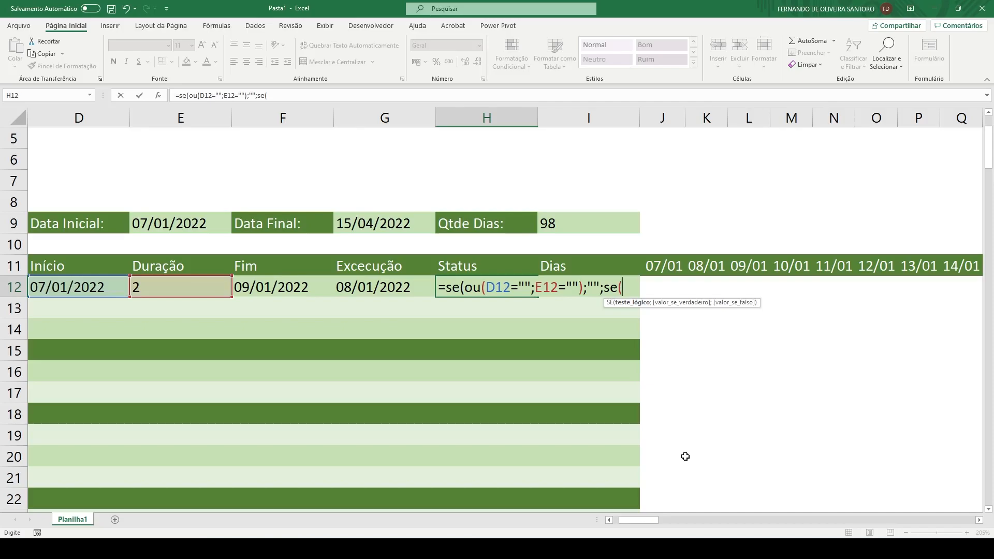
pyautogui.write('e(')
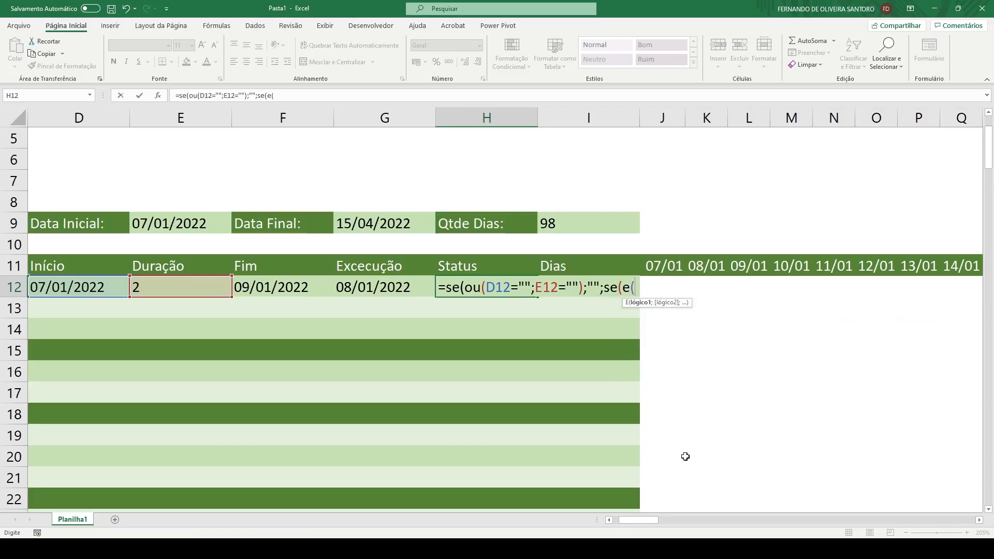
pyautogui.write('hoje')
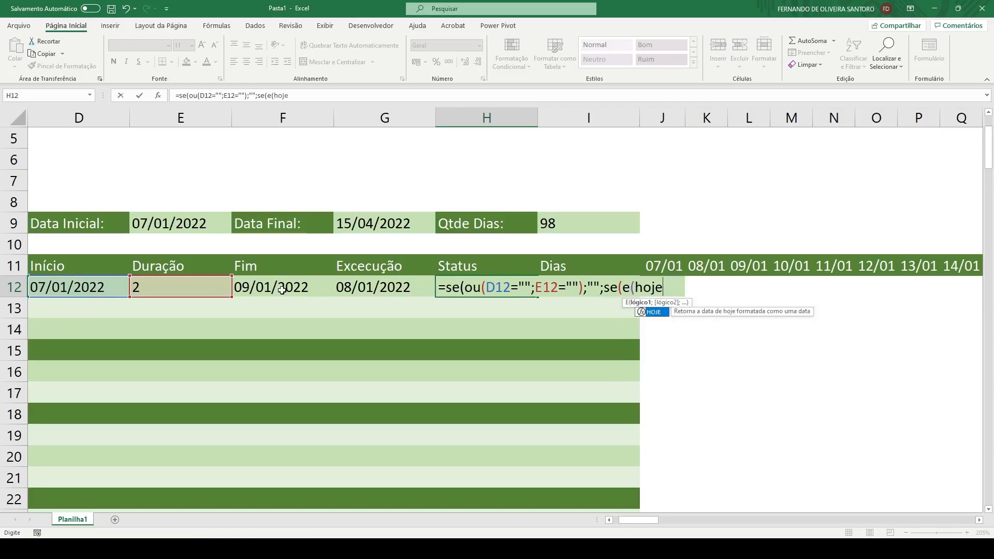
pyautogui.write('()<')
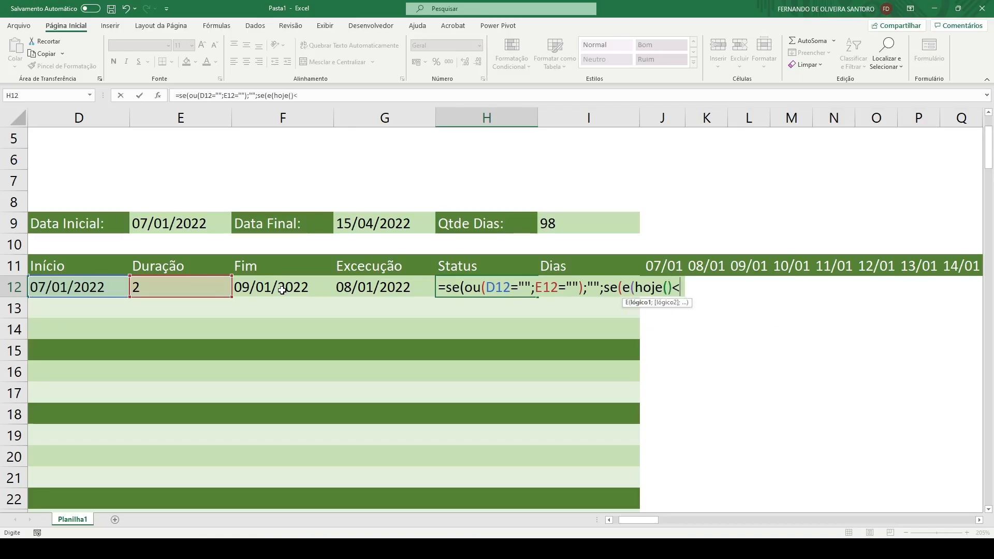
pyautogui.write('=')
pyautogui.click(283, 290)
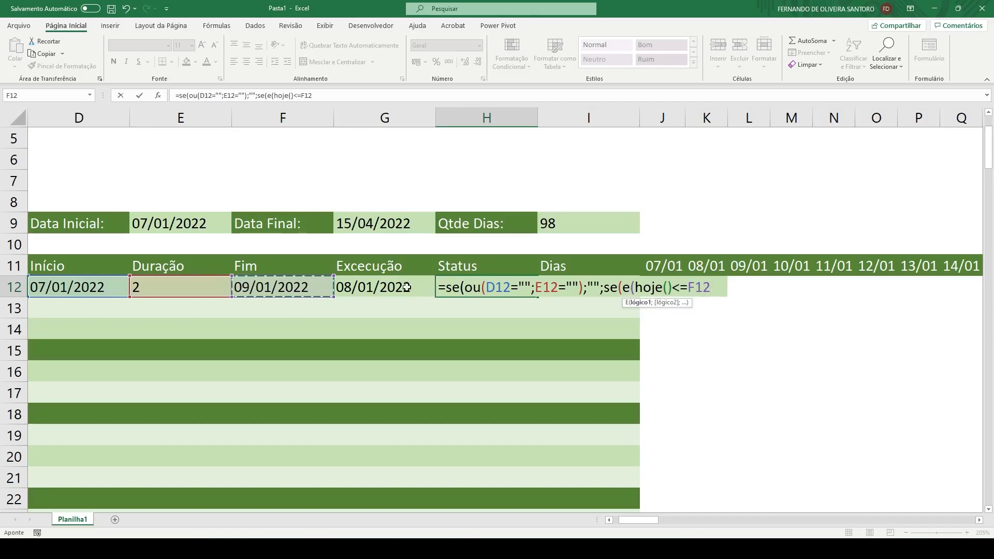
pyautogui.write(';')
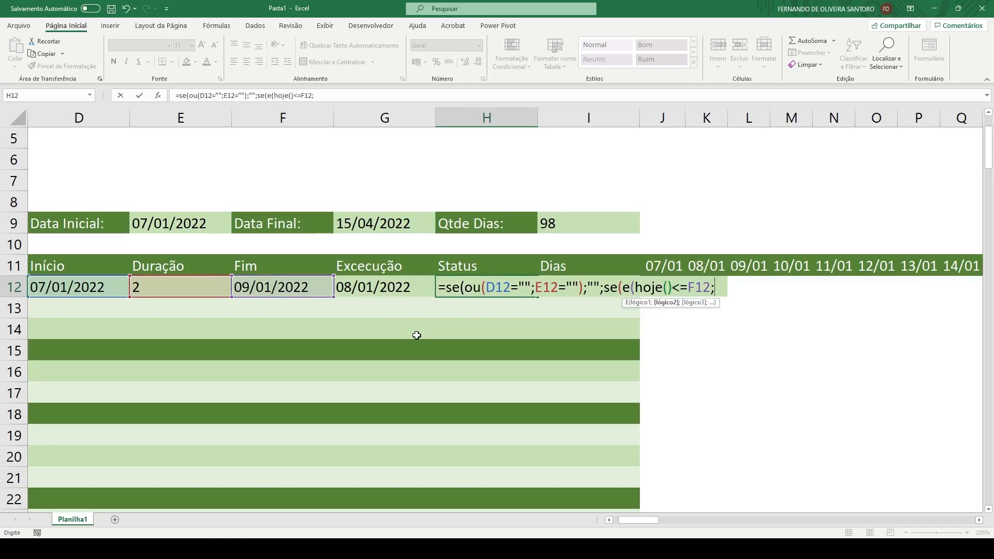
pyautogui.press('Left')
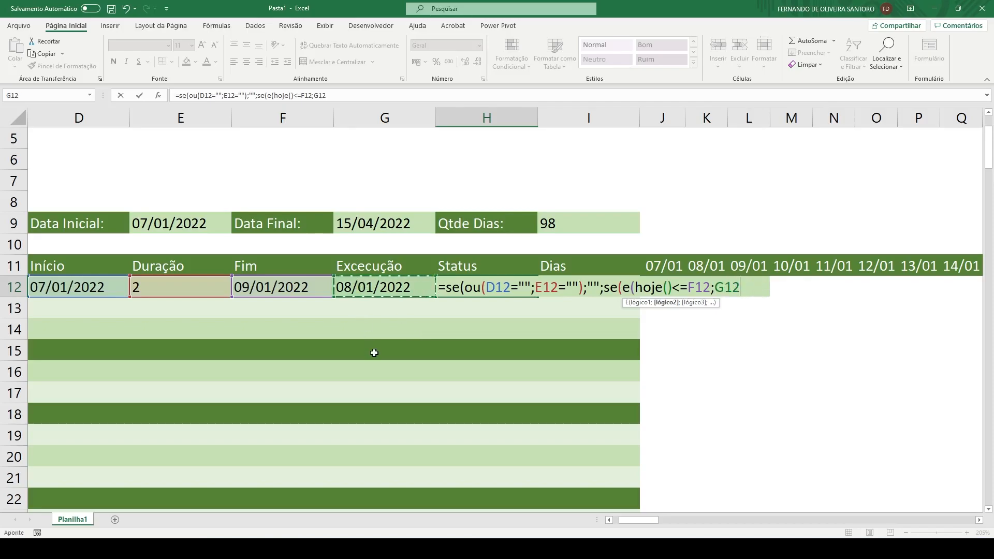
pyautogui.write('="")')
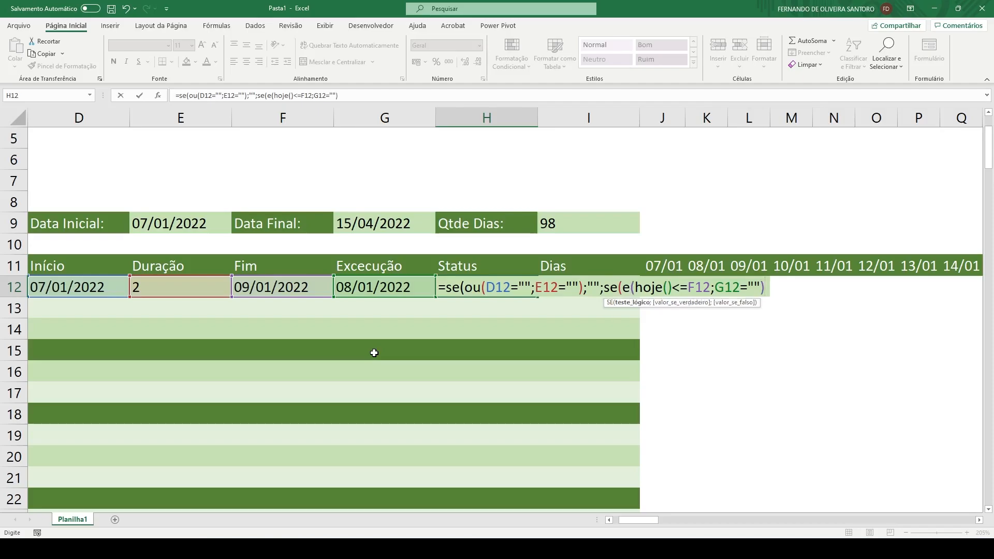
# Give the nested SE in H12 the true result "Projetada"
pyautogui.write(';"')
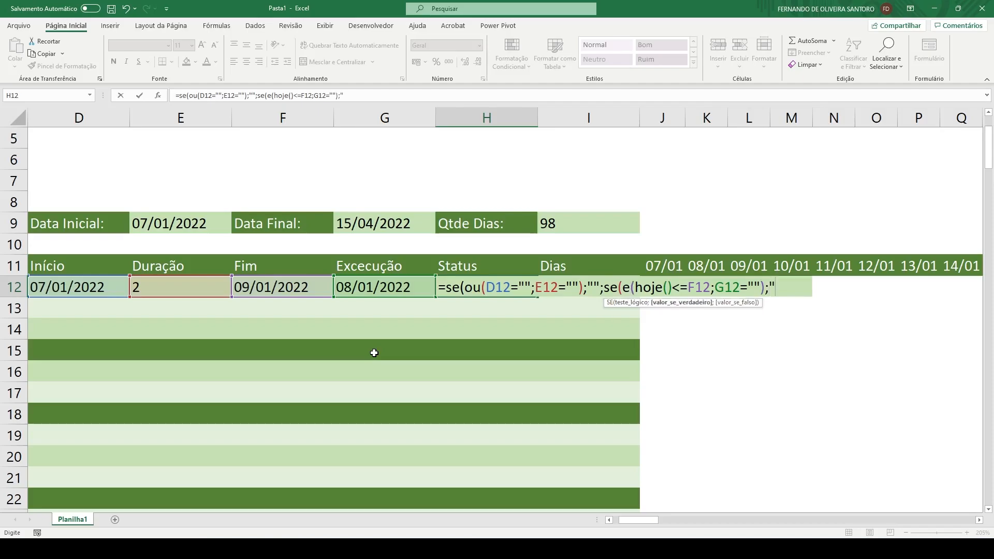
pyautogui.write('Plane')
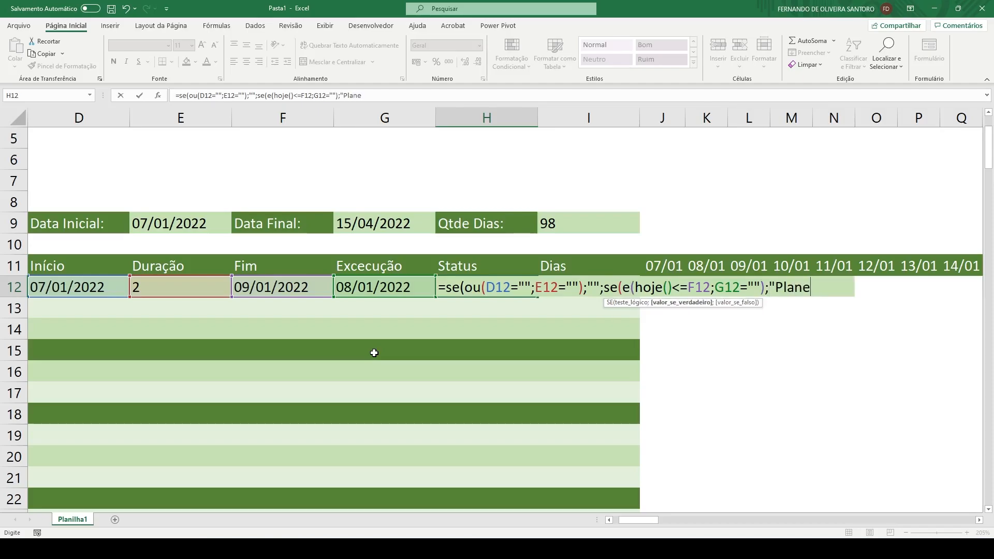
pyautogui.write('jado"')
pyautogui.press('BackSpace')
pyautogui.press('BackSpace')
pyautogui.press('BackSpace')
pyautogui.press('BackSpace')
pyautogui.press('BackSpace')
pyautogui.press('BackSpace')
pyautogui.press('BackSpace')
pyautogui.press('BackSpace')
pyautogui.press('BackSpace')
pyautogui.press('BackSpace')
pyautogui.write('Projetado"')
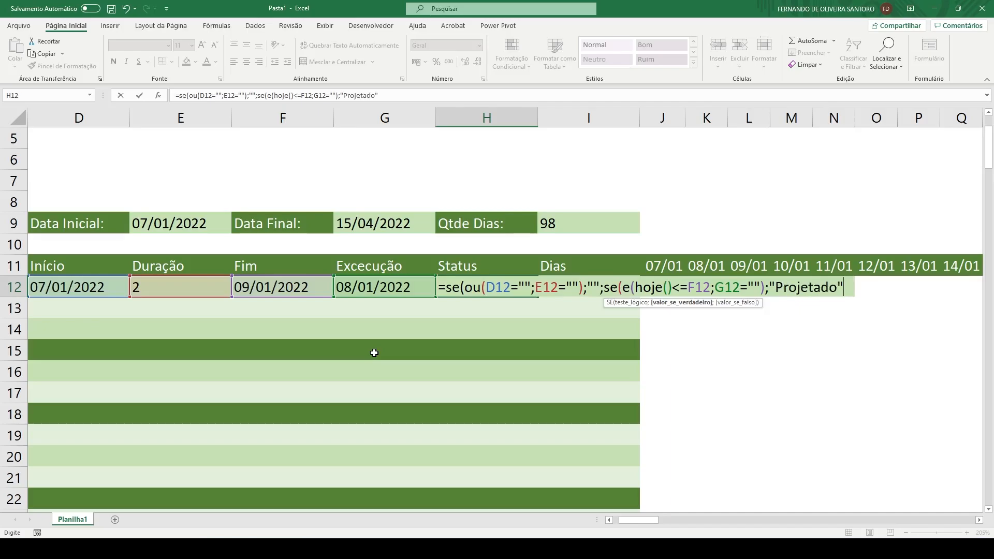
pyautogui.press('BackSpace')
pyautogui.press('BackSpace')
pyautogui.write('a";')
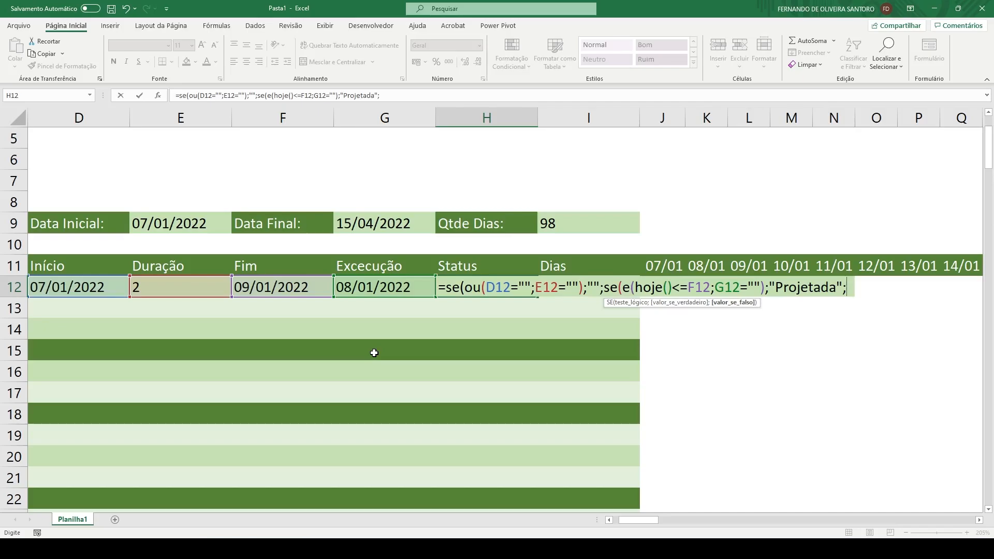
# Add a third SE to the H12 formula testing G12<>"" with "Executada" as its true result
pyautogui.write('se(')
pyautogui.click(360, 285)
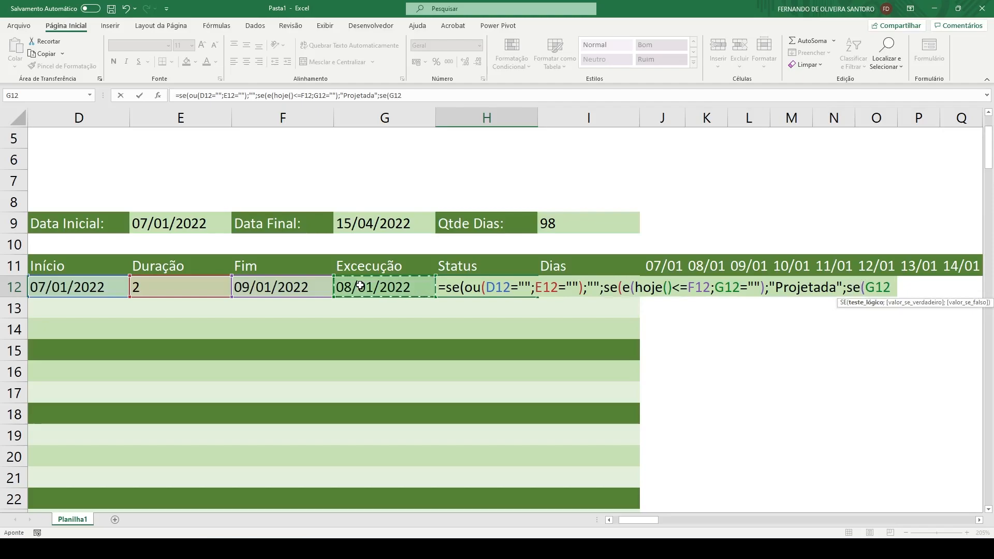
pyautogui.write('<>""')
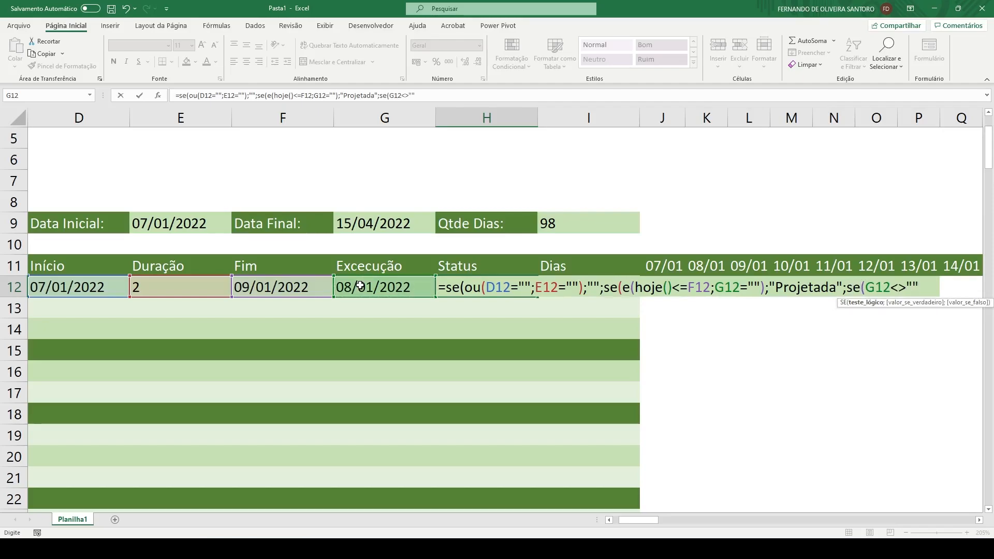
pyautogui.write(';"execut')
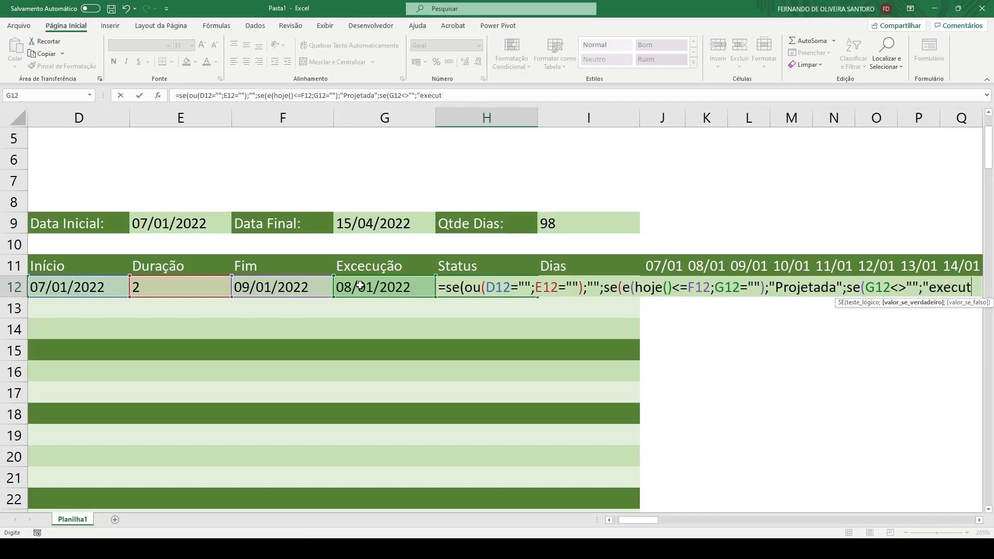
pyautogui.write('ada";')
pyautogui.click(449, 307)
pyautogui.press('Delete')
pyautogui.write('E')
pyautogui.click(525, 311)
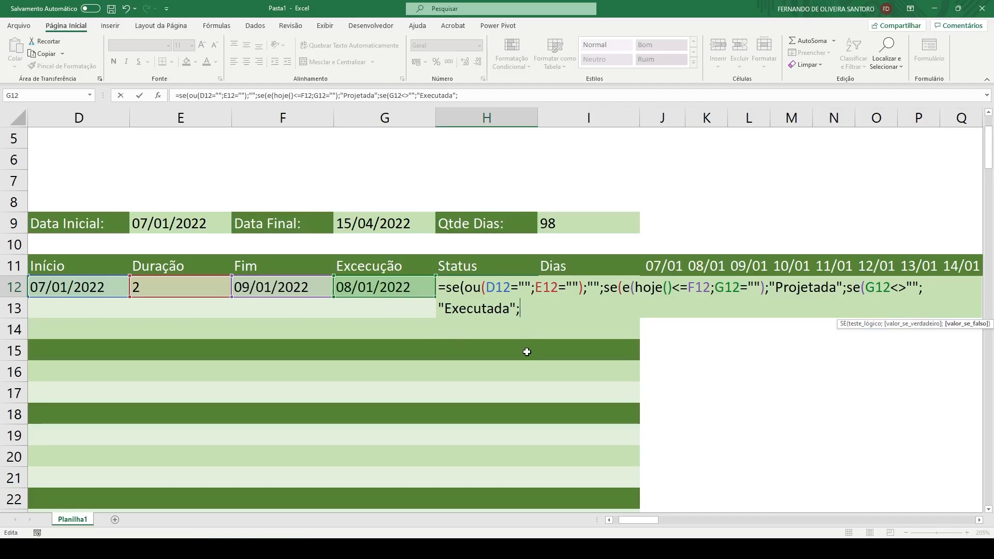
# Complete the H12 Status formula with "Atrasada" as the last false result and close all three SE functions
pyautogui.write('"Atrasada"')
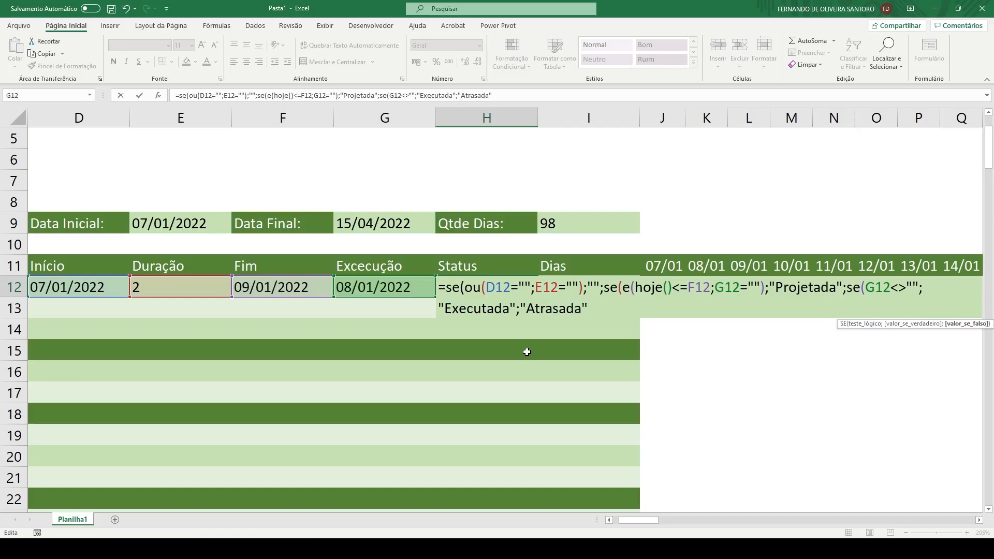
pyautogui.write(')')
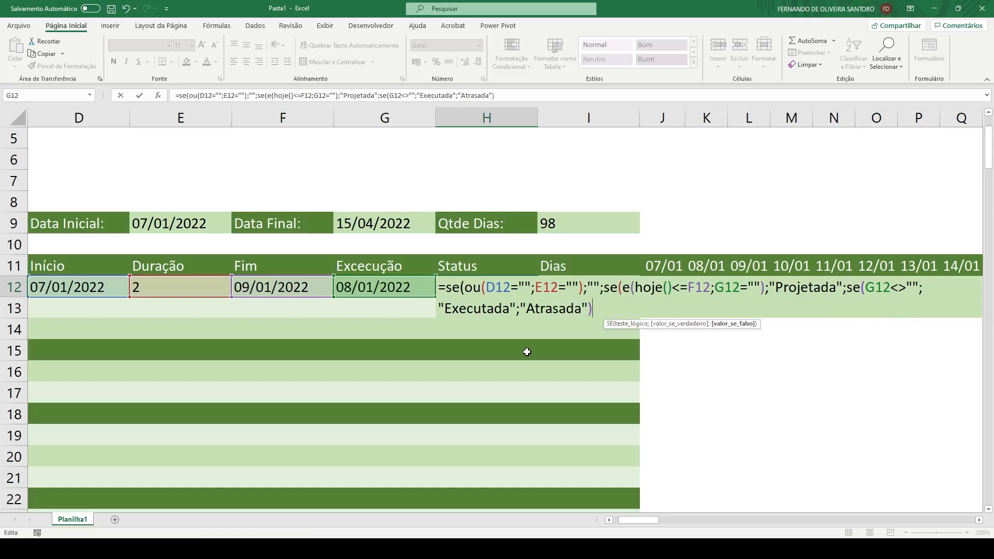
pyautogui.write('))')
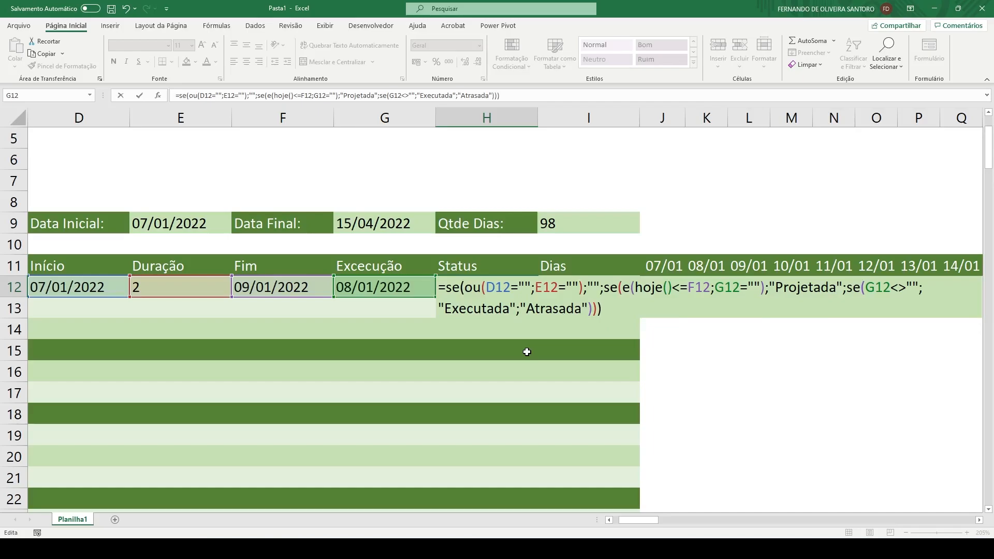
pyautogui.press('BackSpace')
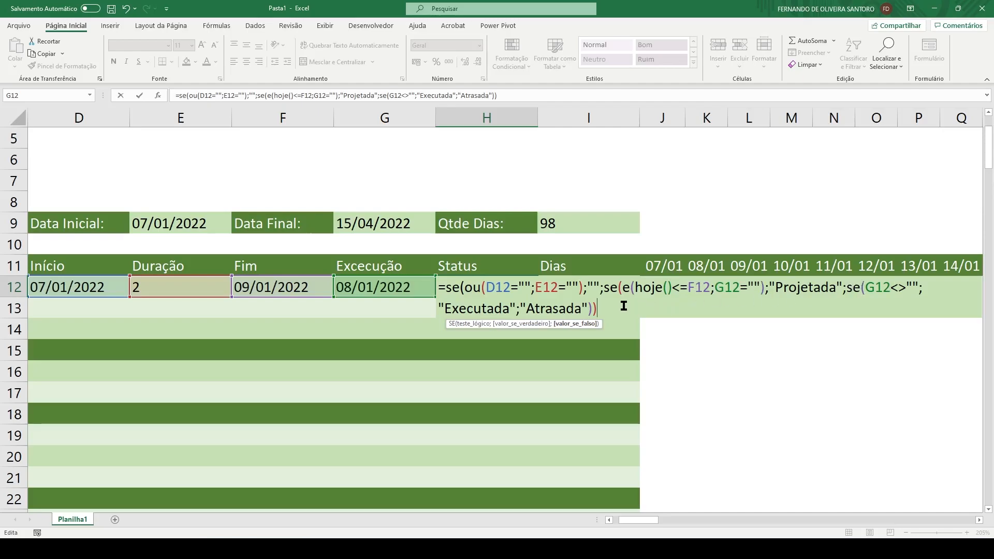
pyautogui.write(')')
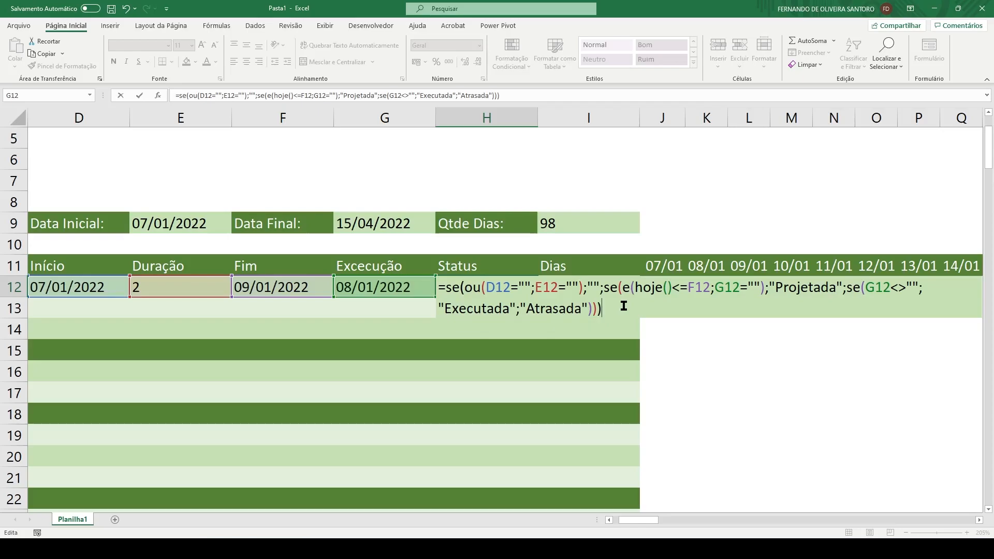
pyautogui.moveTo(465, 287); pyautogui.dragTo(598, 285)
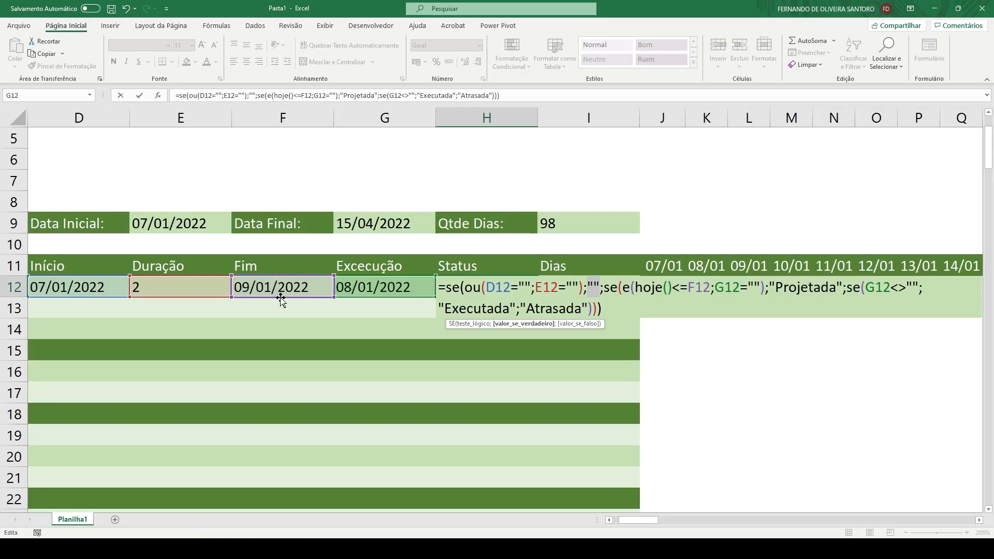
pyautogui.moveTo(637, 286); pyautogui.dragTo(703, 286)
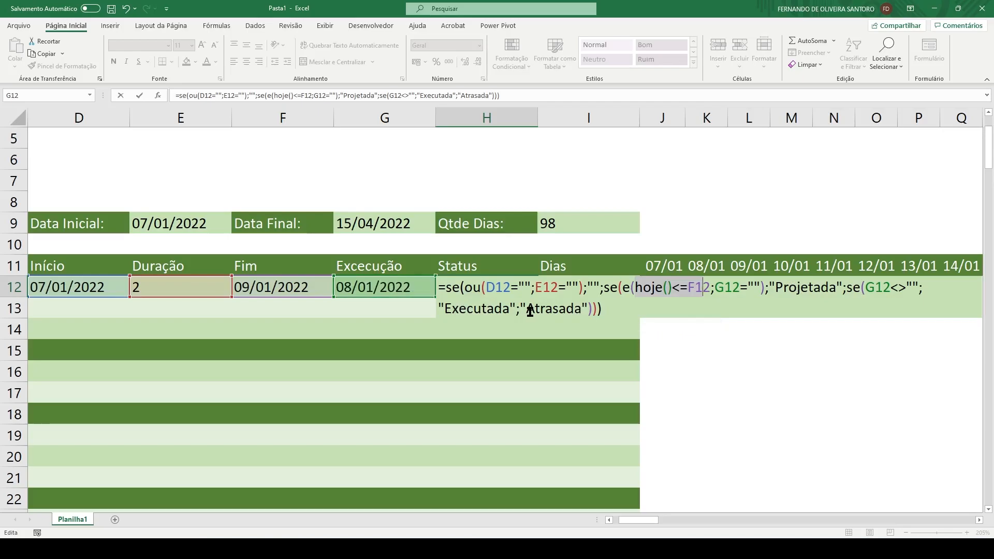
pyautogui.press('Return')
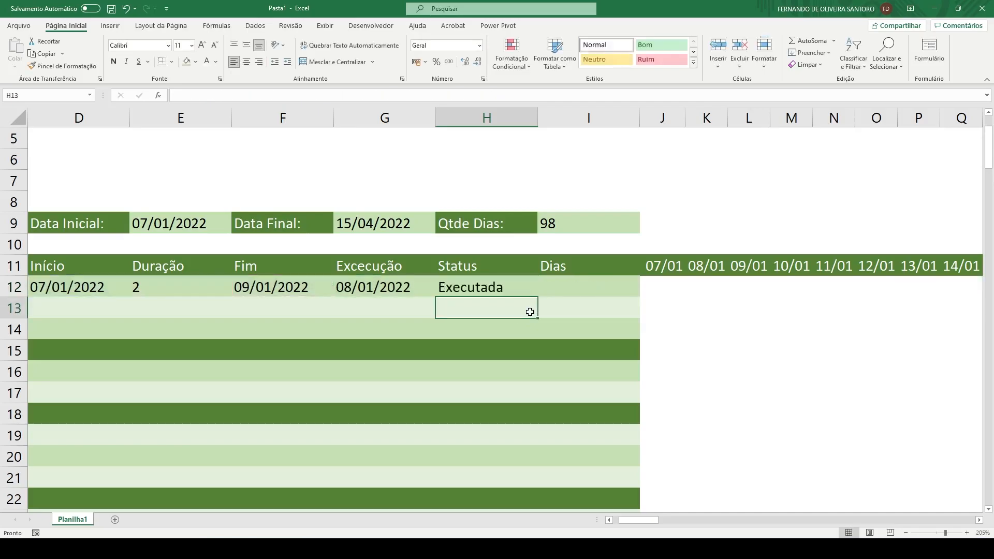
# Clear the first task's Excecução date in G12 to test the Status formula
pyautogui.press('Up')
pyautogui.press('Left')
pyautogui.press('Delete')
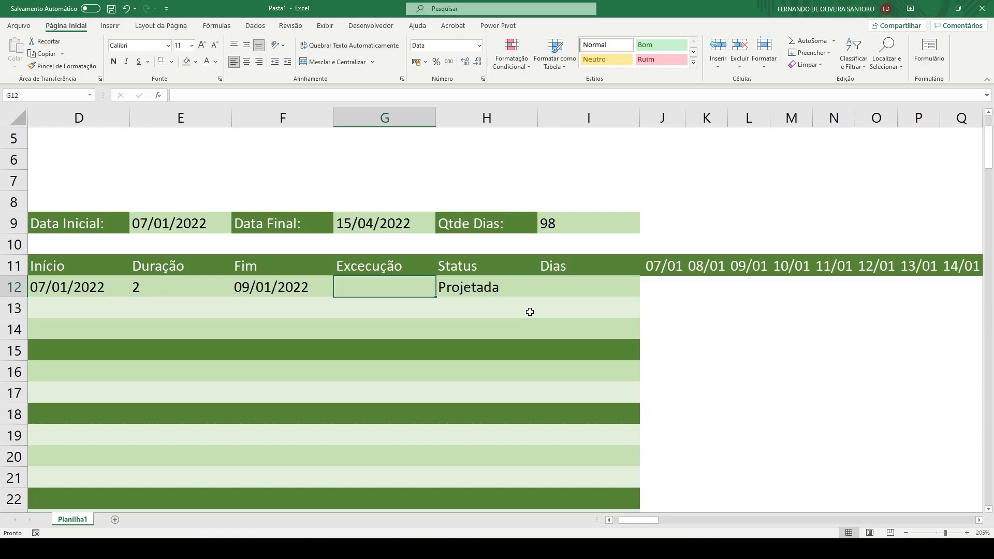
# Set the first task's Excecução date in G12 to 18/01/2022 to test the Status formula
pyautogui.press('Left')
pyautogui.press('Left')
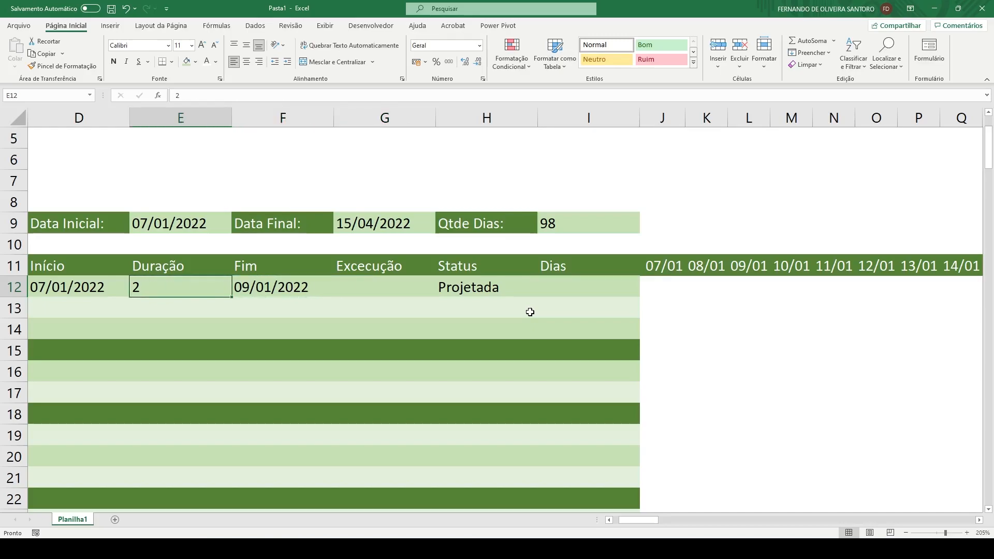
pyautogui.press('Right')
pyautogui.press('Right')
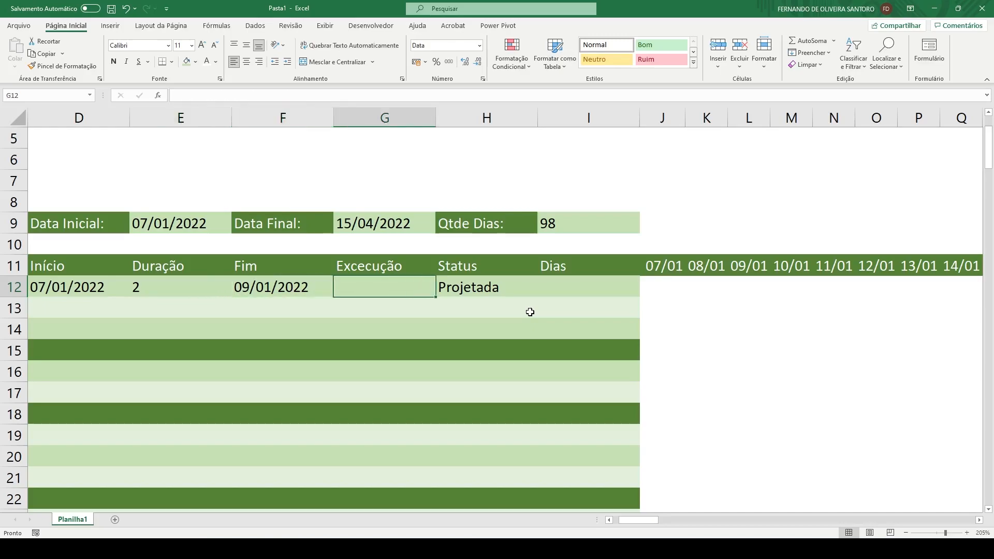
pyautogui.write('18/01/2022')
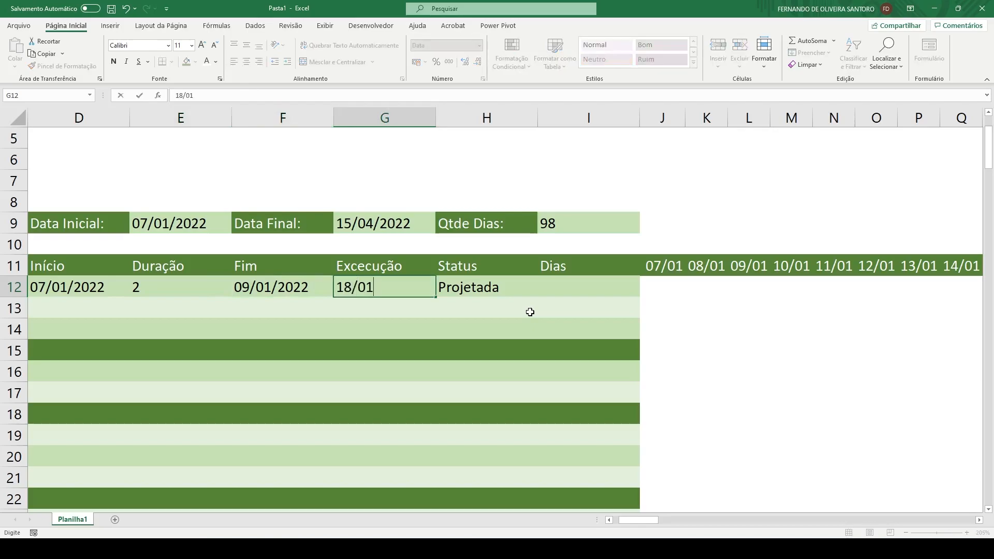
pyautogui.press('Return')
pyautogui.press('Up')
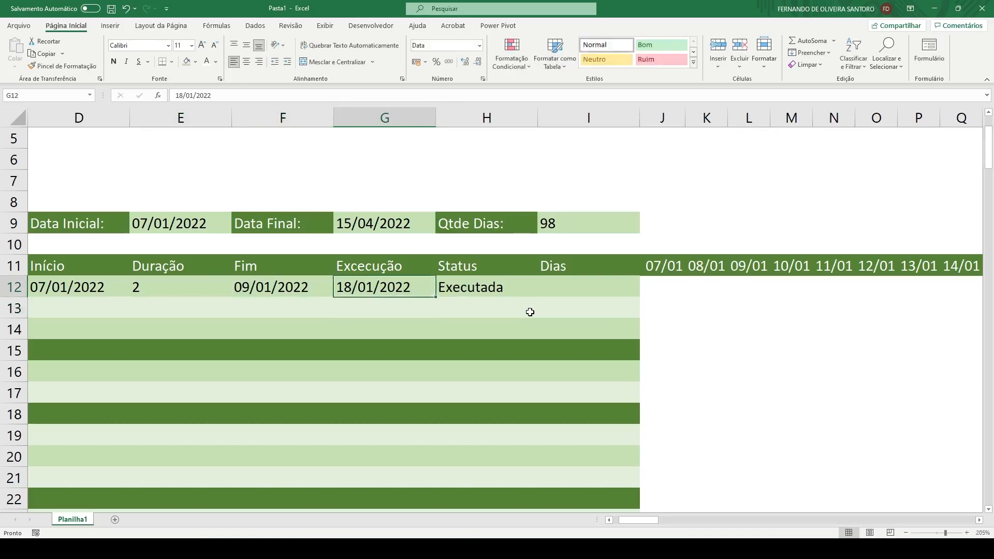
# Review the SE function arguments of the Status formula in H12
pyautogui.press('Right')
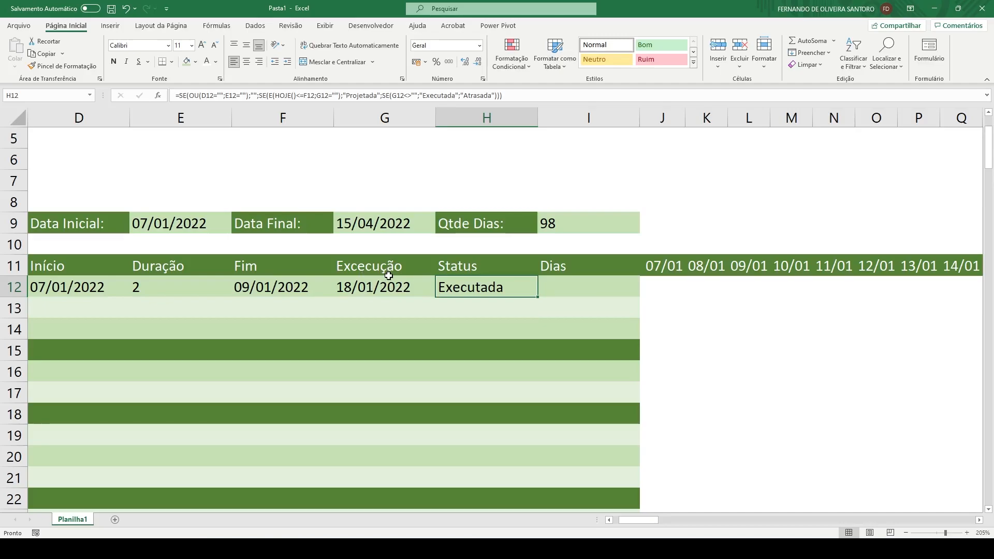
pyautogui.click(158, 96)
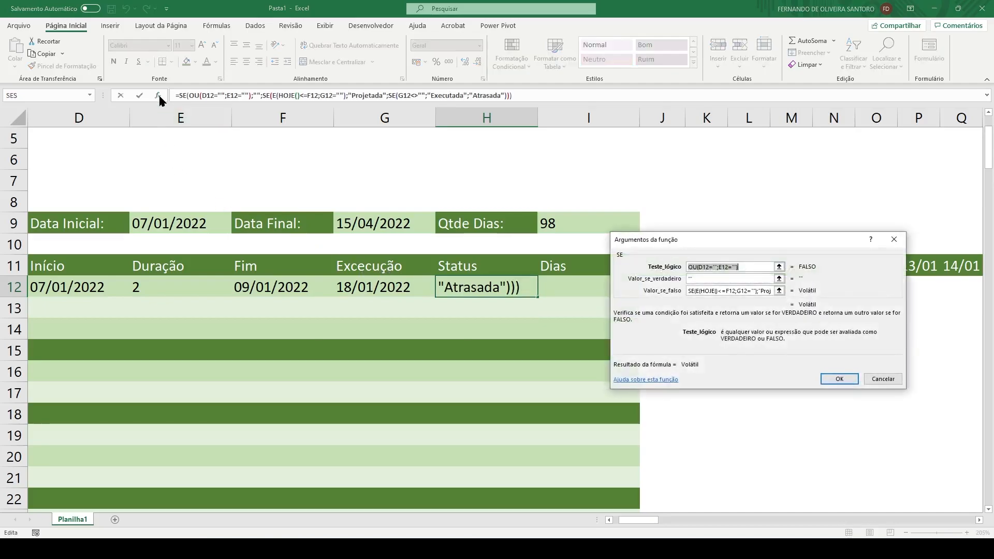
pyautogui.click(836, 378)
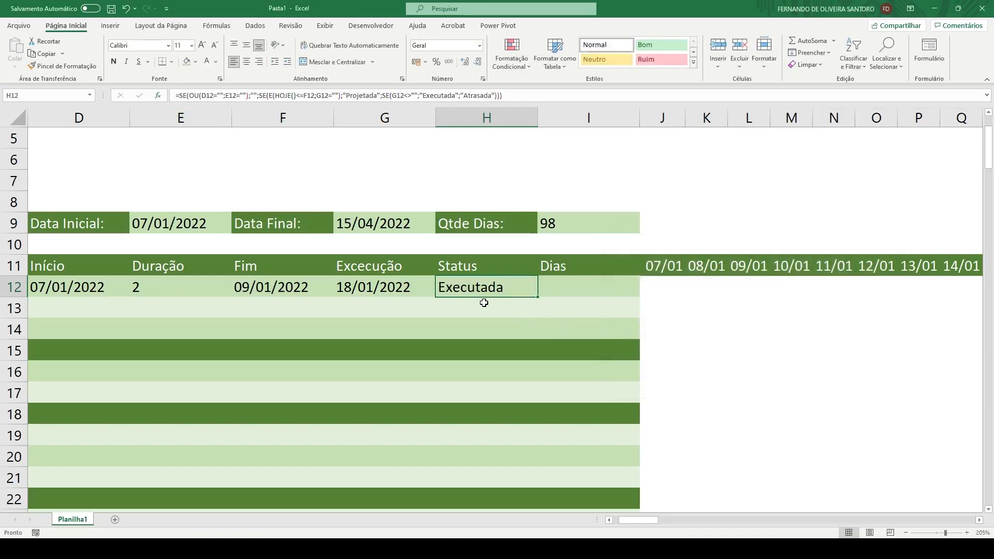
# Replace the arguments of the third SE in H12 with an OU function whose first condition is G12>F12
pyautogui.press('F2')
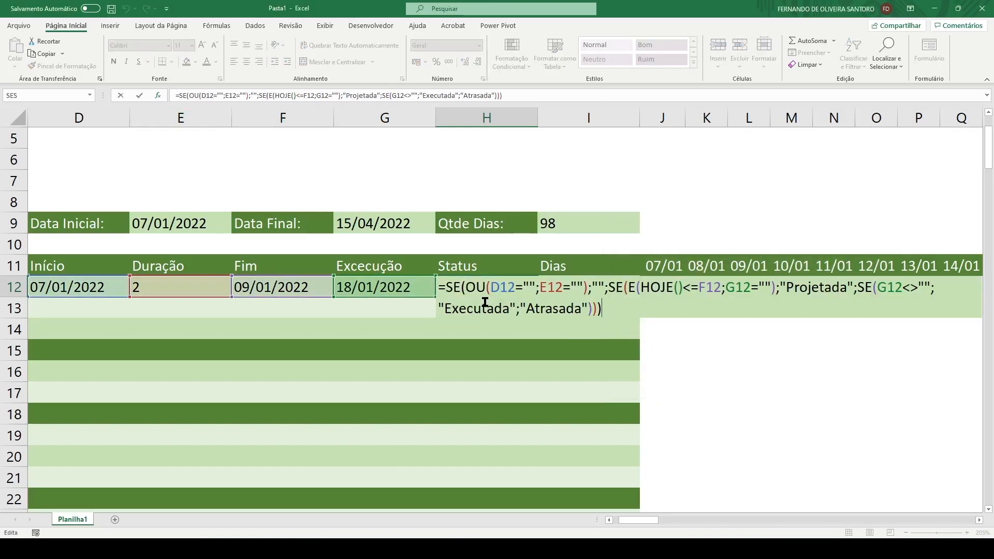
pyautogui.moveTo(877, 288); pyautogui.dragTo(880, 310)
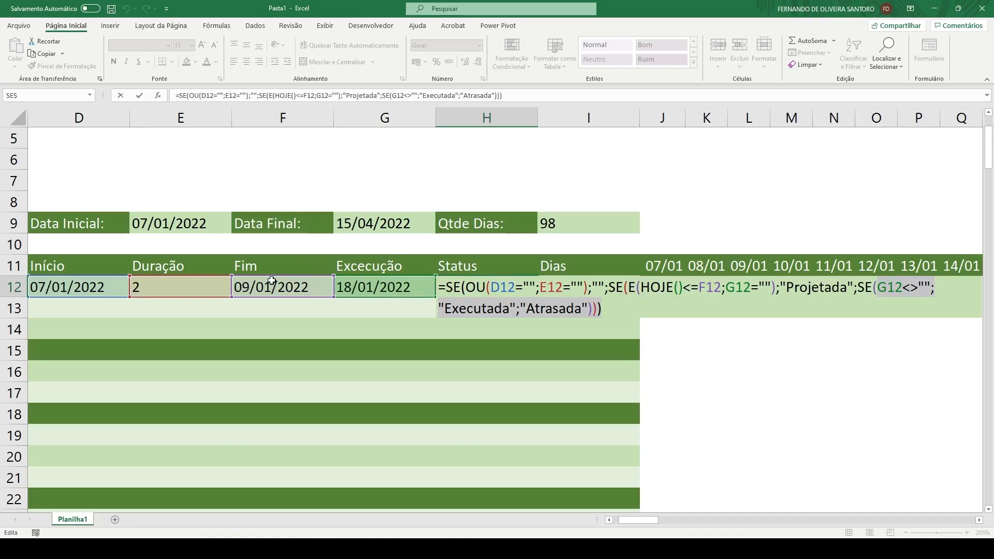
pyautogui.write('ou(')
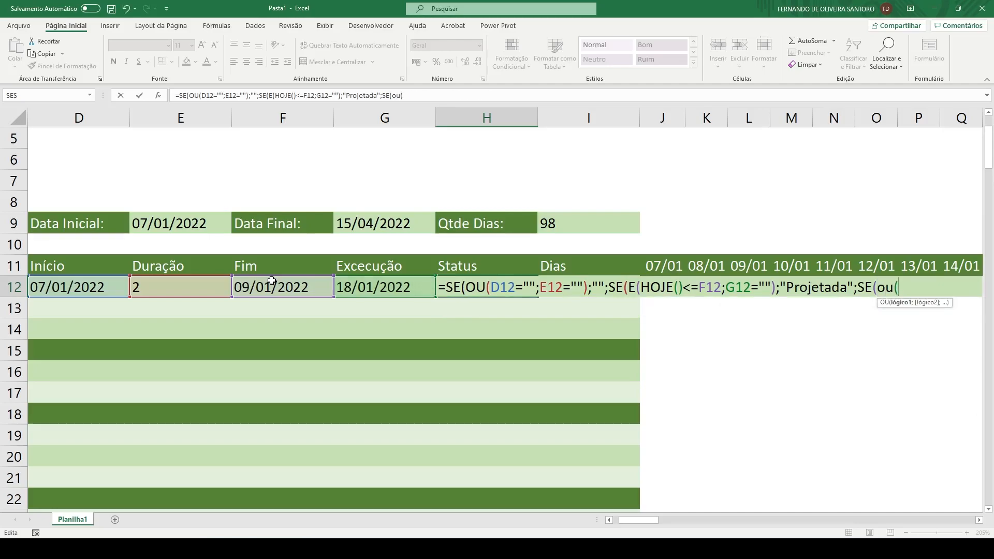
pyautogui.click(373, 286)
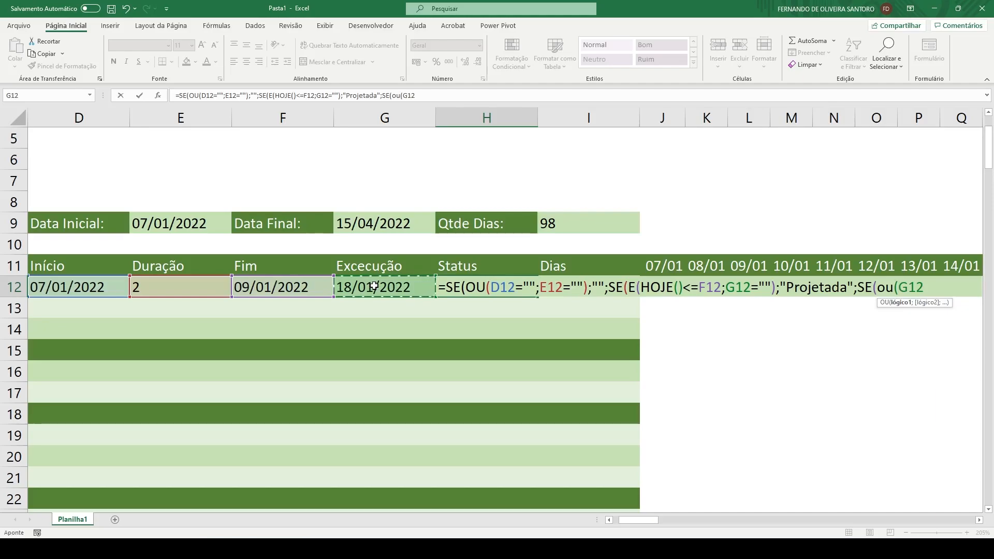
pyautogui.write('>')
pyautogui.click(273, 288)
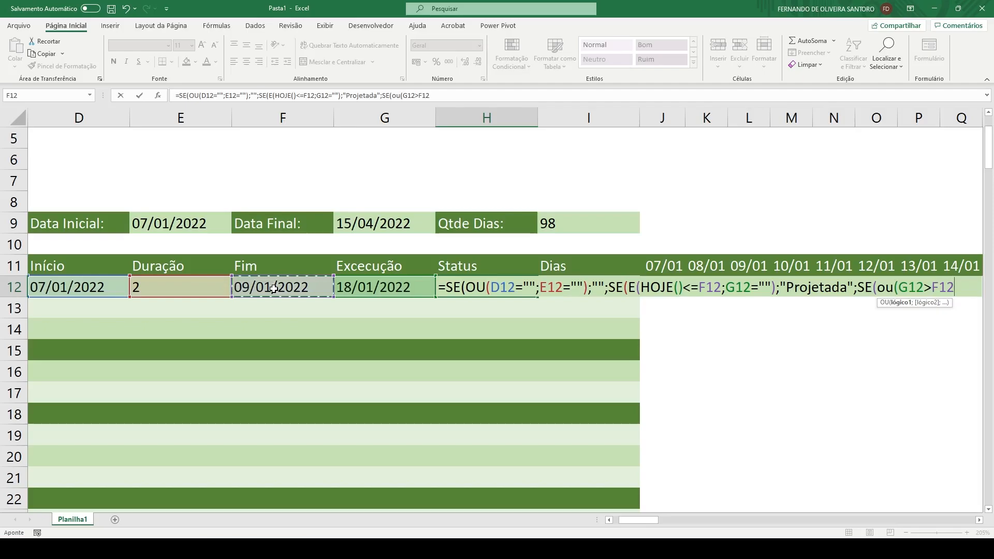
# Add E(HOJE()>F12;G12="") as the second OU condition in the H12 formula and close the OU
pyautogui.write(';e(')
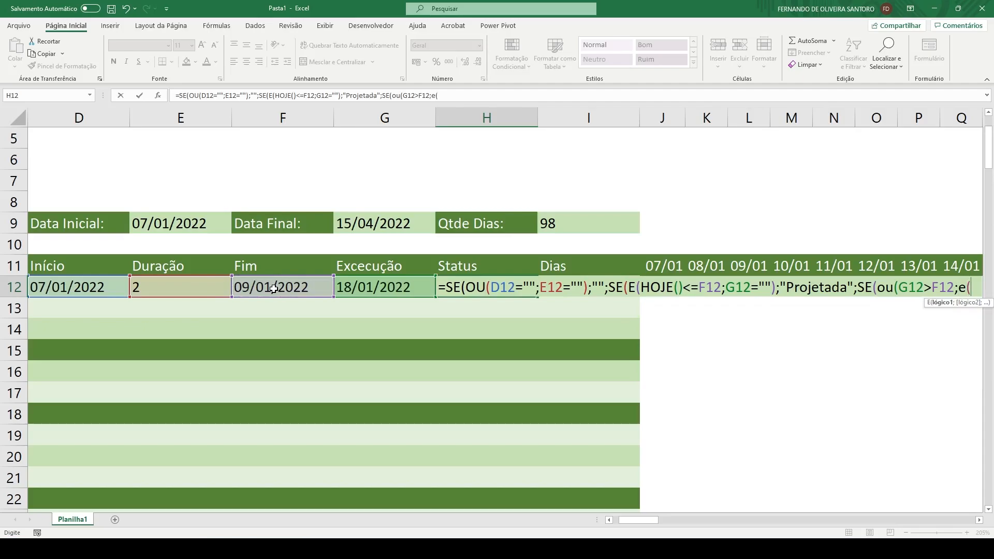
pyautogui.write('hoje()>')
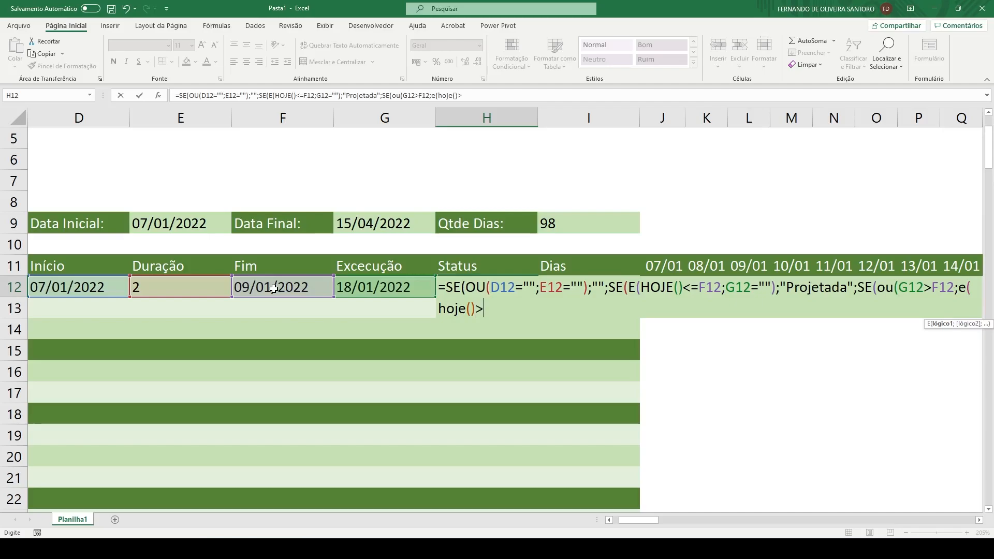
pyautogui.click(273, 288)
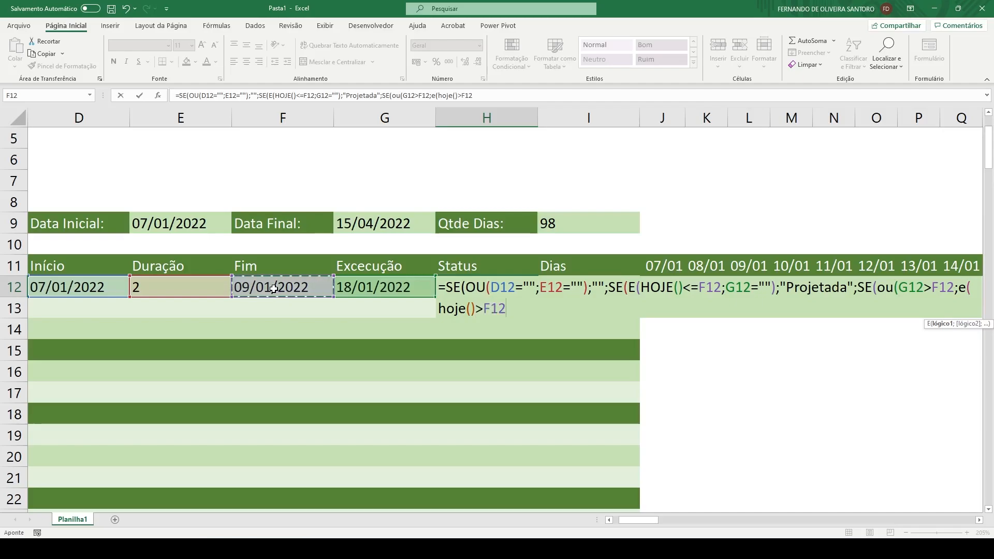
pyautogui.write(';')
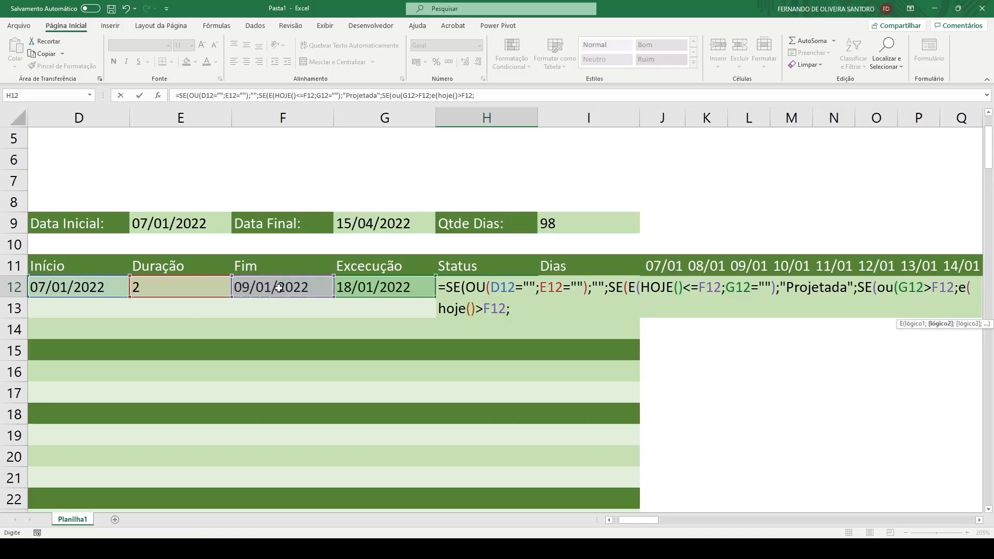
pyautogui.click(364, 285)
pyautogui.write('=""')
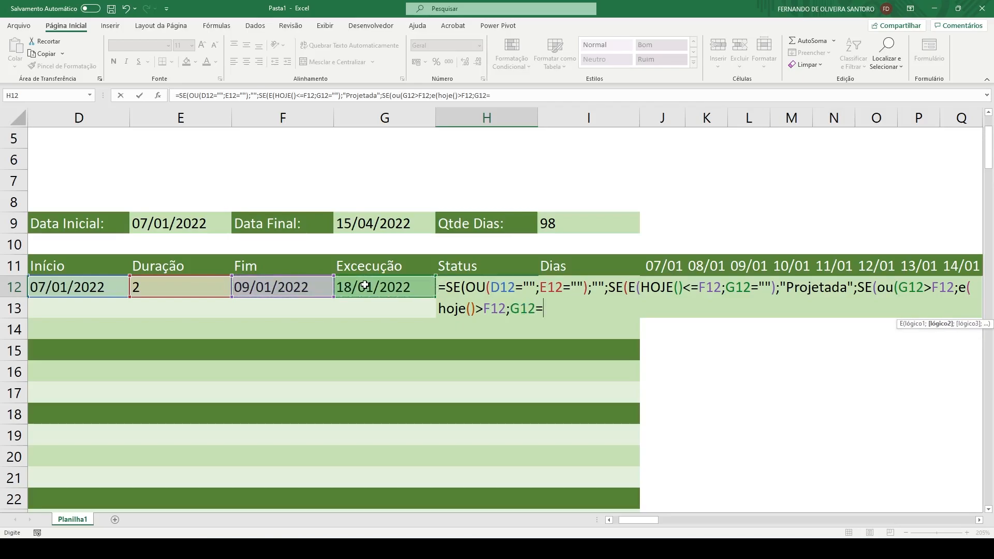
pyautogui.write(')')
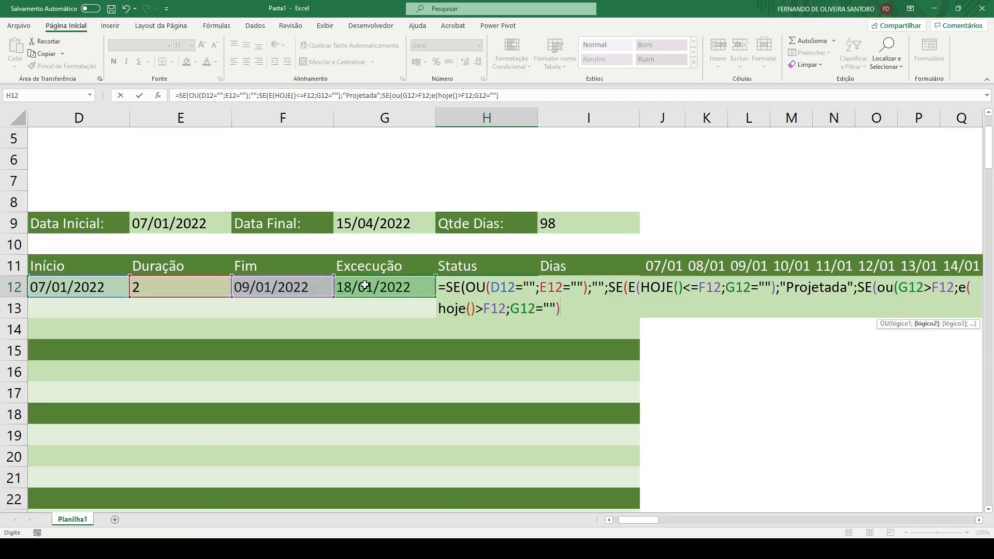
pyautogui.write(')')
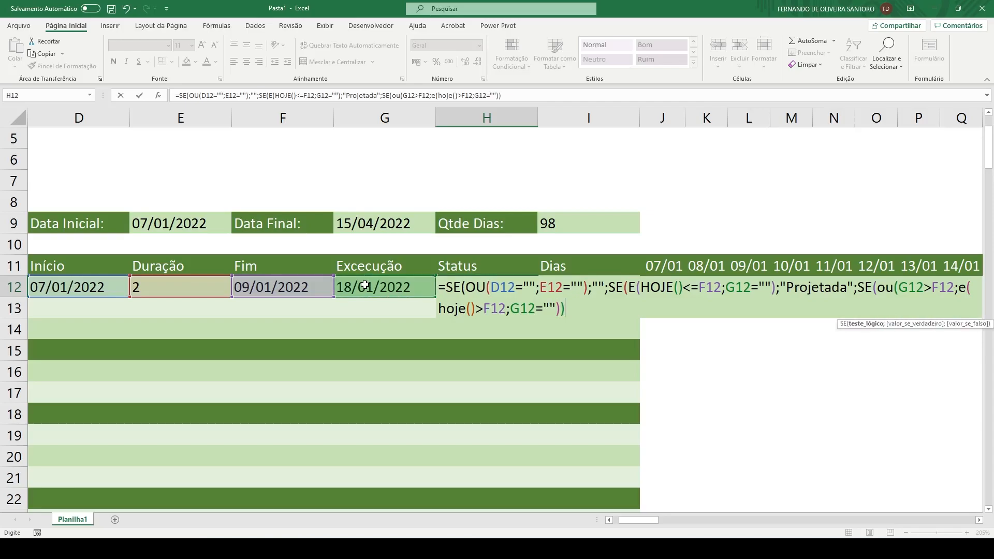
# Complete the H12 formula with "atrasada" as the true result and "executada" as the false result, closing all three SE functions
pyautogui.write(';"')
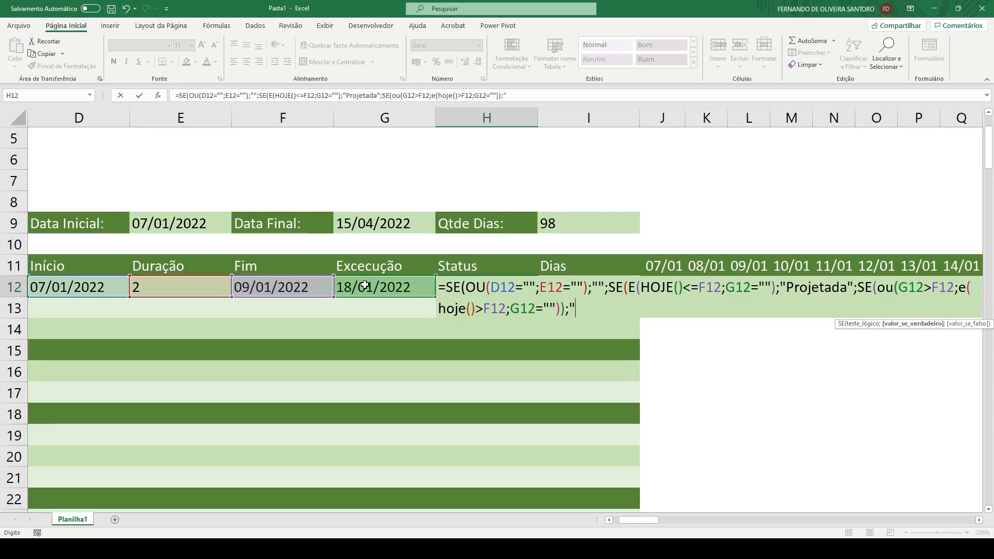
pyautogui.write('atrasada";"')
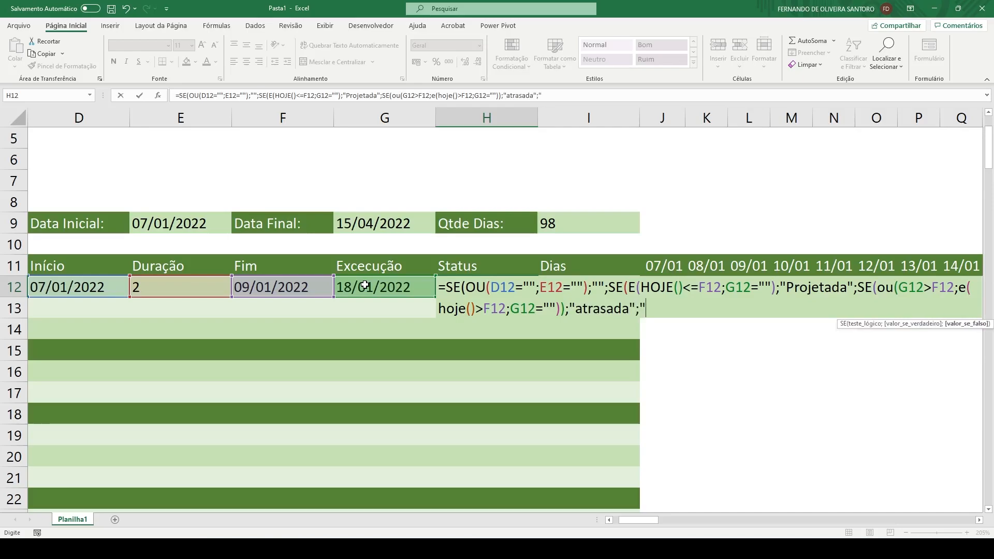
pyautogui.write('executada')
pyautogui.write('")')
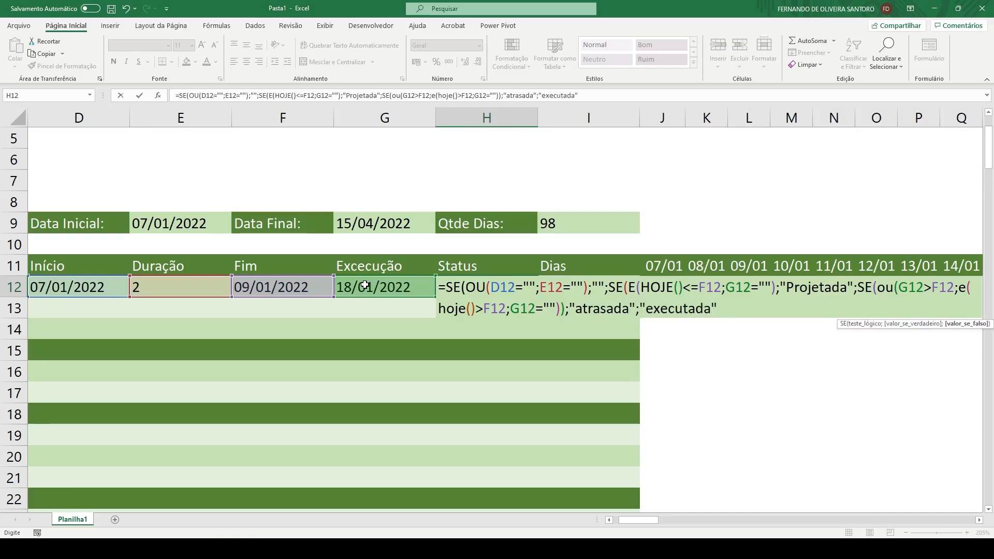
pyautogui.write('))')
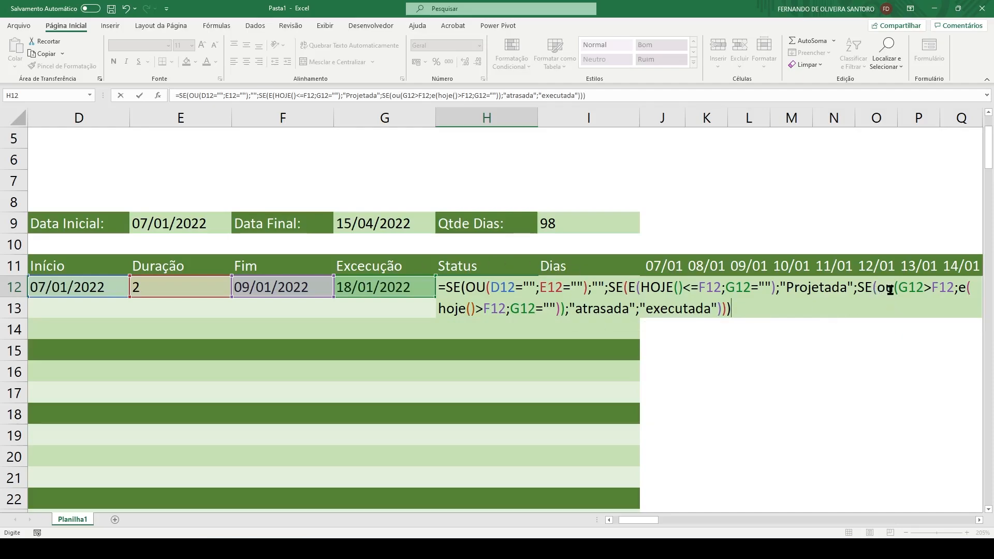
pyautogui.moveTo(897, 288); pyautogui.dragTo(954, 285)
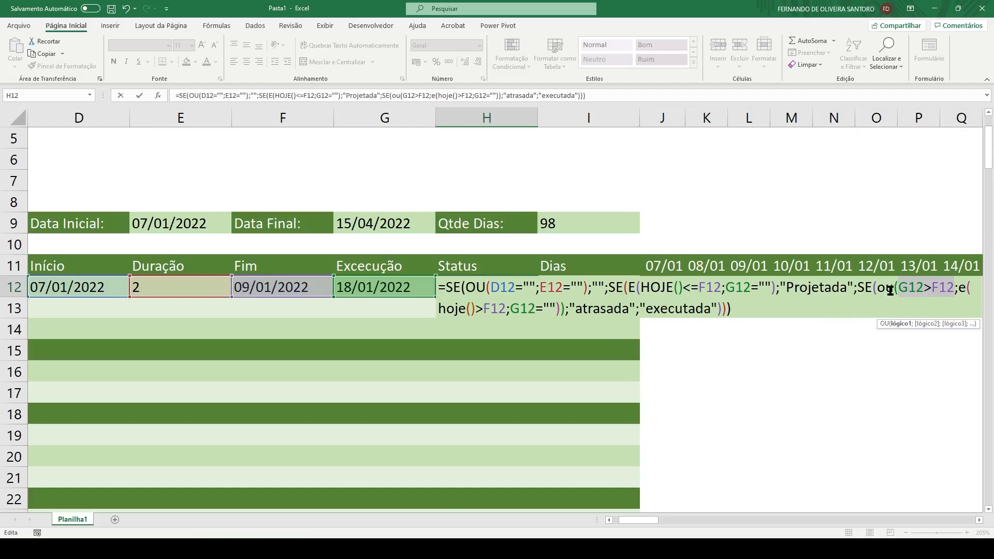
pyautogui.moveTo(456, 309); pyautogui.dragTo(499, 309)
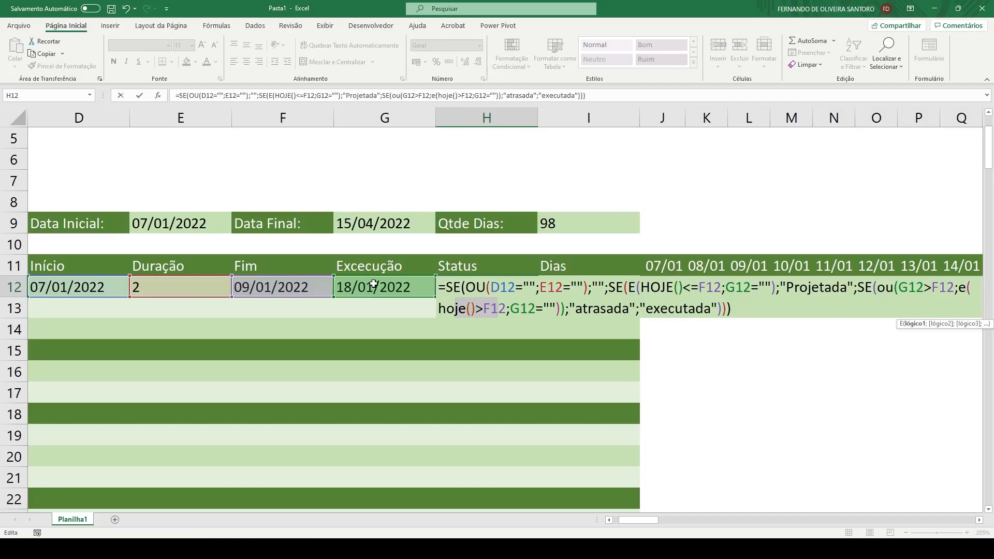
pyautogui.press('Return')
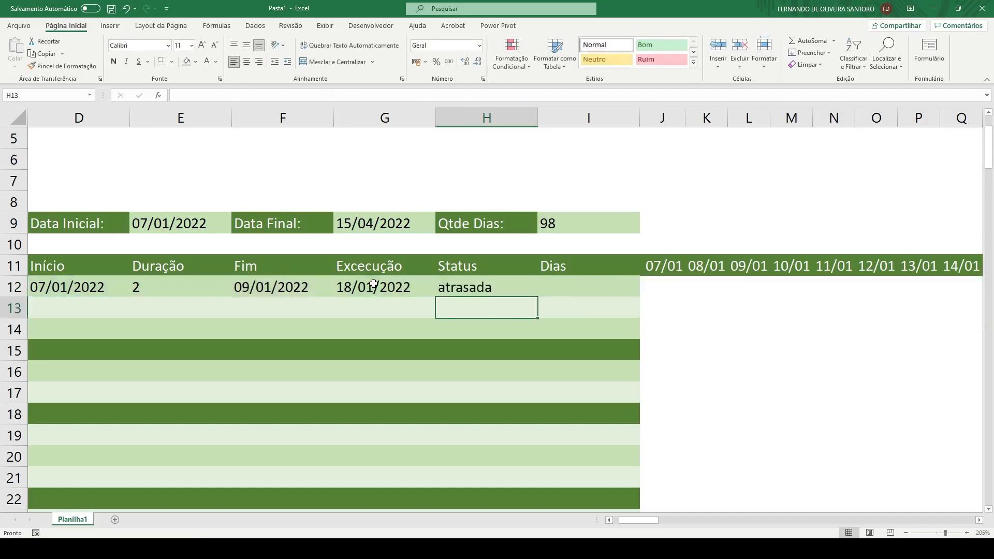
pyautogui.press('Up')
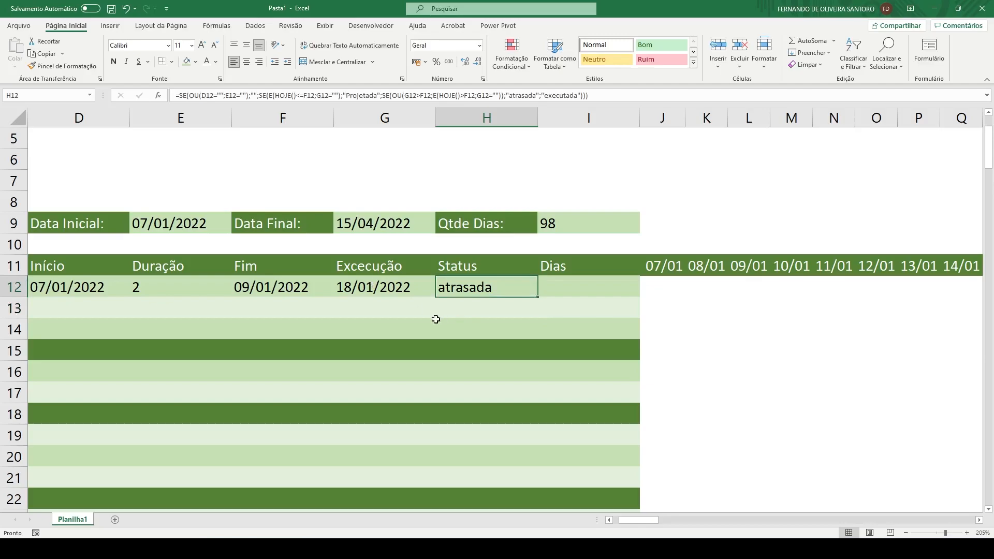
# Clear the Excecução date in G12 and overwrite the first task's Fim in F12 with 18/01/2022
pyautogui.click(367, 293)
pyautogui.press('Delete')
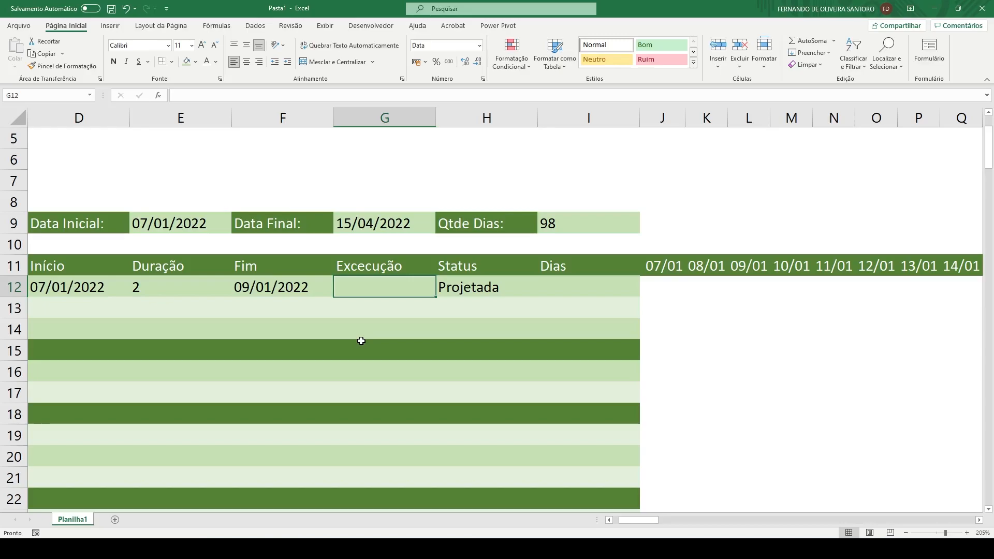
pyautogui.press('Left')
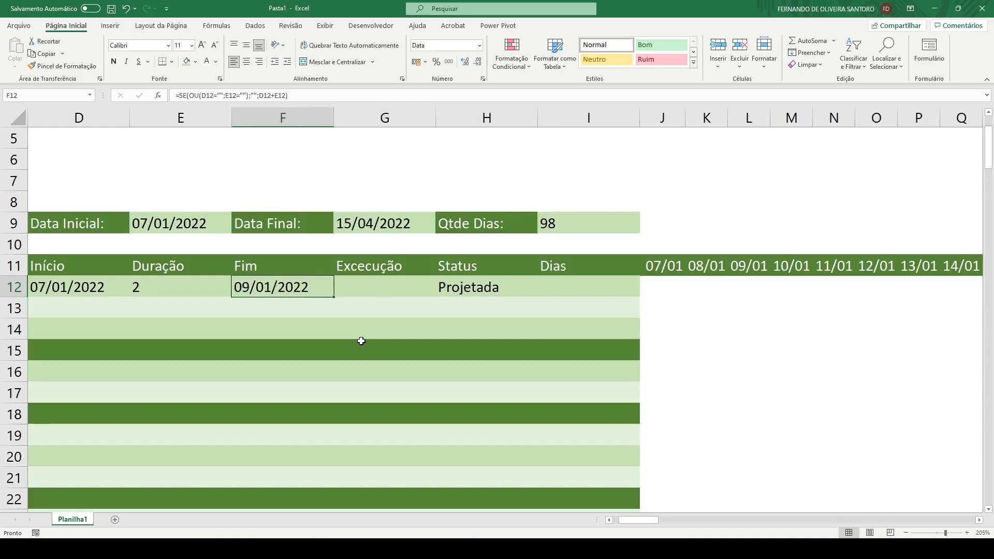
pyautogui.write('18/01/2022')
pyautogui.press('Return')
pyautogui.press('Up')
pyautogui.press('Right')
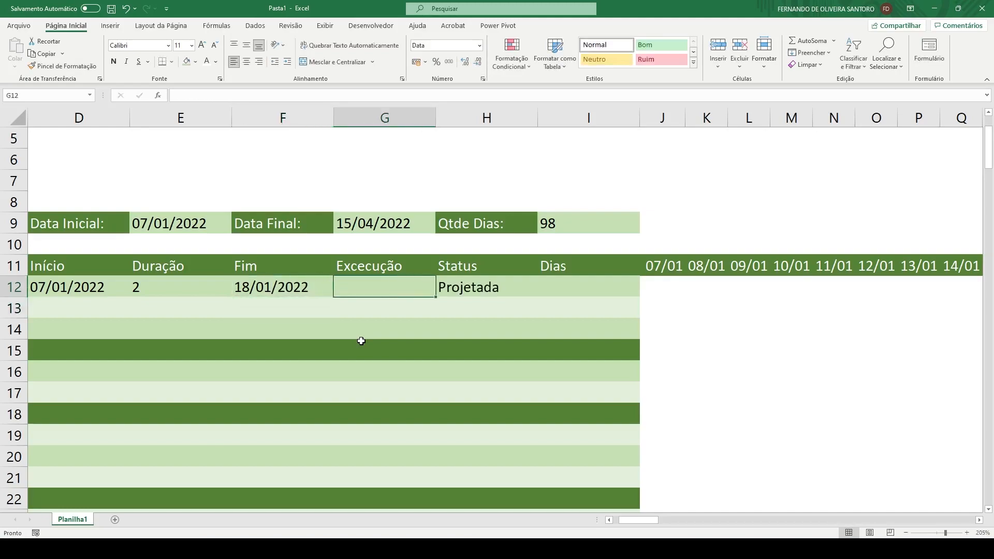
# Test the Status formula by setting the Excecução date in G12 to 15/01/2022 and then to 19/01/2022
pyautogui.write('15/01/2022')
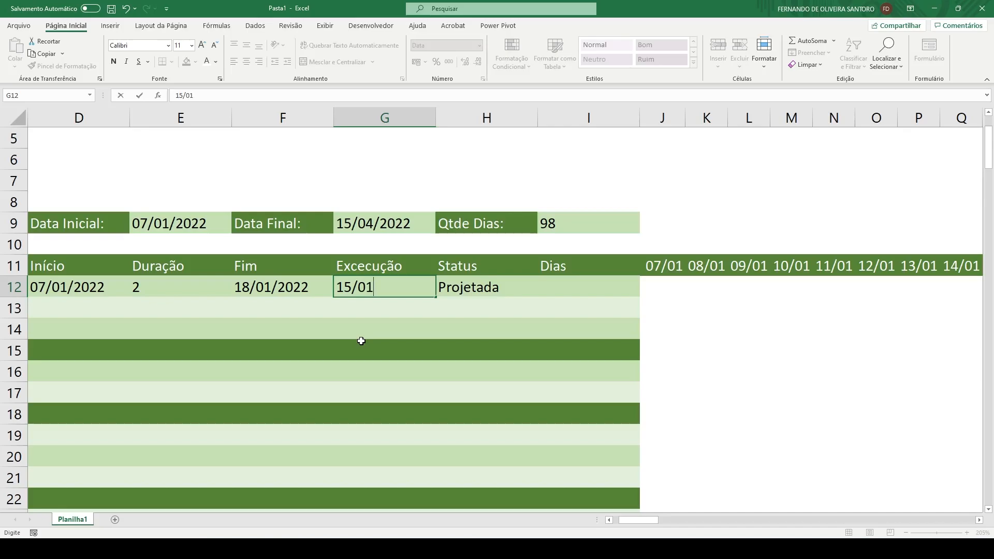
pyautogui.press('Return')
pyautogui.press('Up')
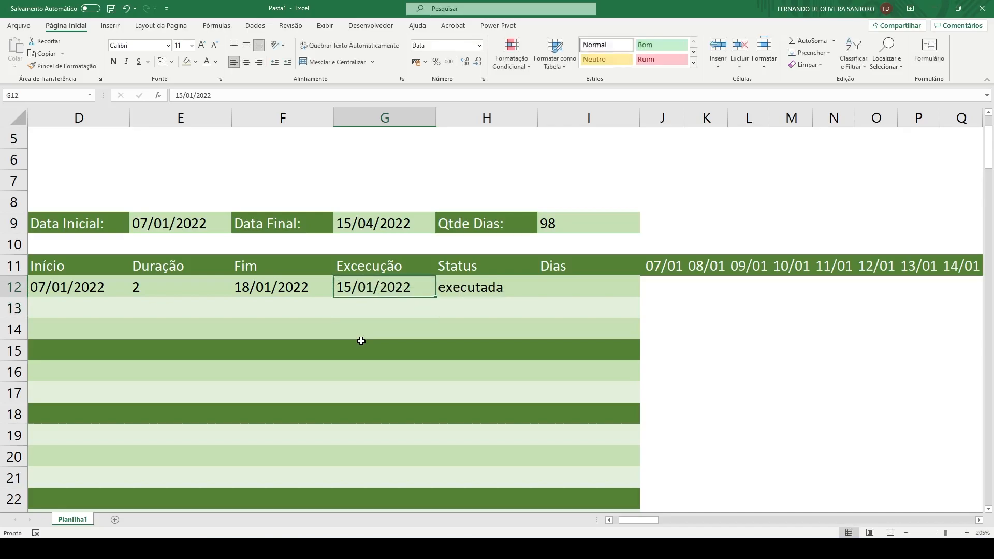
pyautogui.write('19/01/2022')
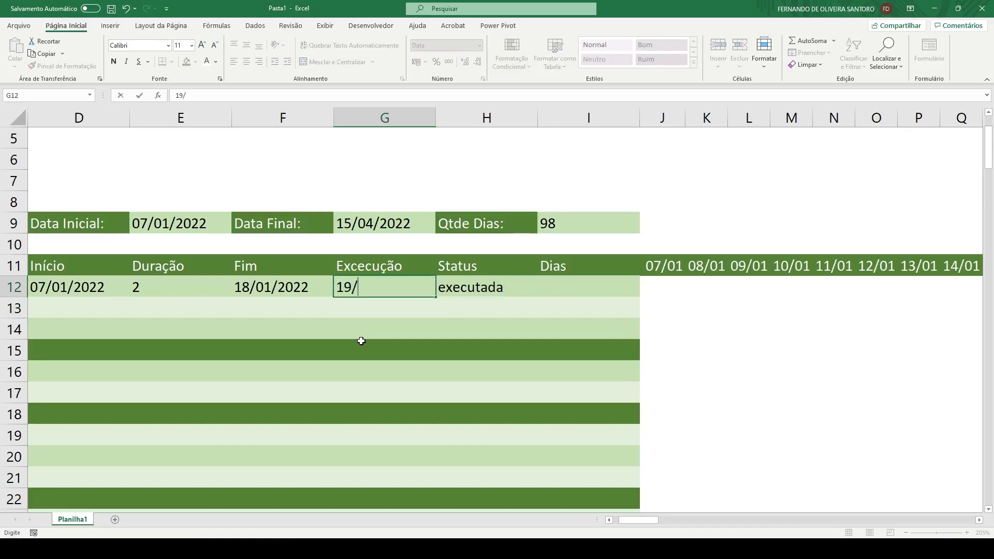
pyautogui.press('Return')
pyautogui.press('Up')
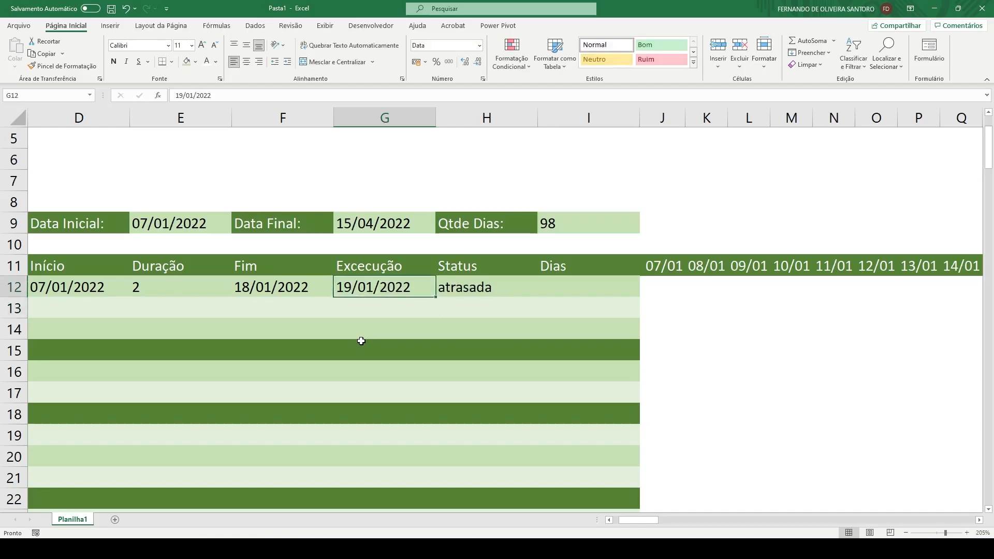
# Test the Status formula by setting the Excecução date in G12 to 18/01/2022
pyautogui.write('185/0')
pyautogui.press('BackSpace')
pyautogui.press('BackSpace')
pyautogui.press('BackSpace')
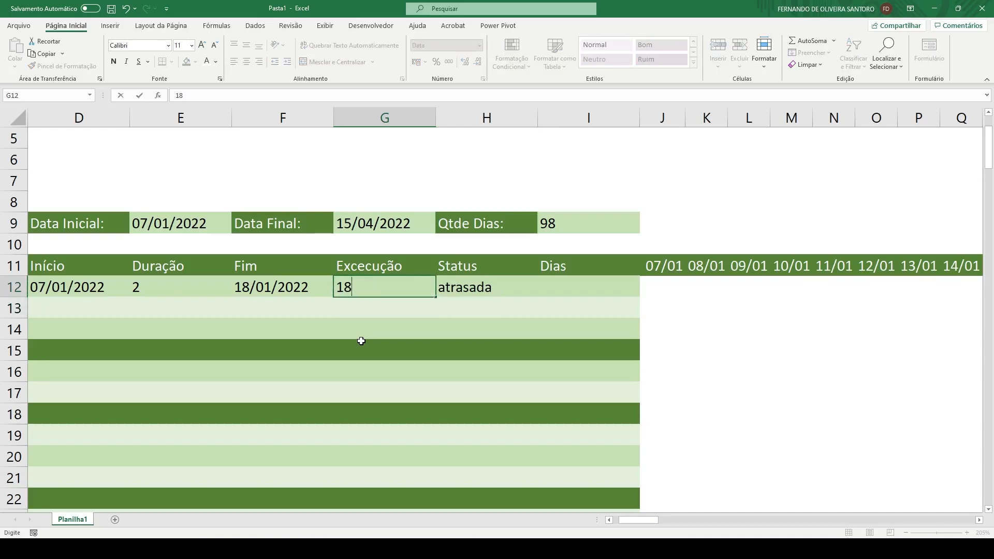
pyautogui.write('/01/2022')
pyautogui.press('Return')
pyautogui.press('Up')
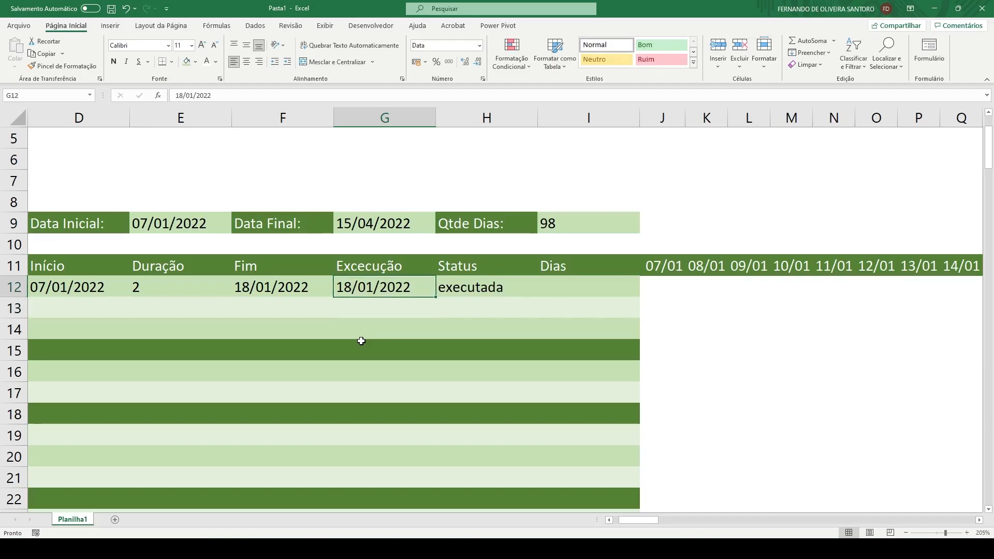
# Set the first task's Início date in D12 to 05/01/2022
pyautogui.press('Left')
pyautogui.press('Left')
pyautogui.press('Left')
pyautogui.write('05/01')
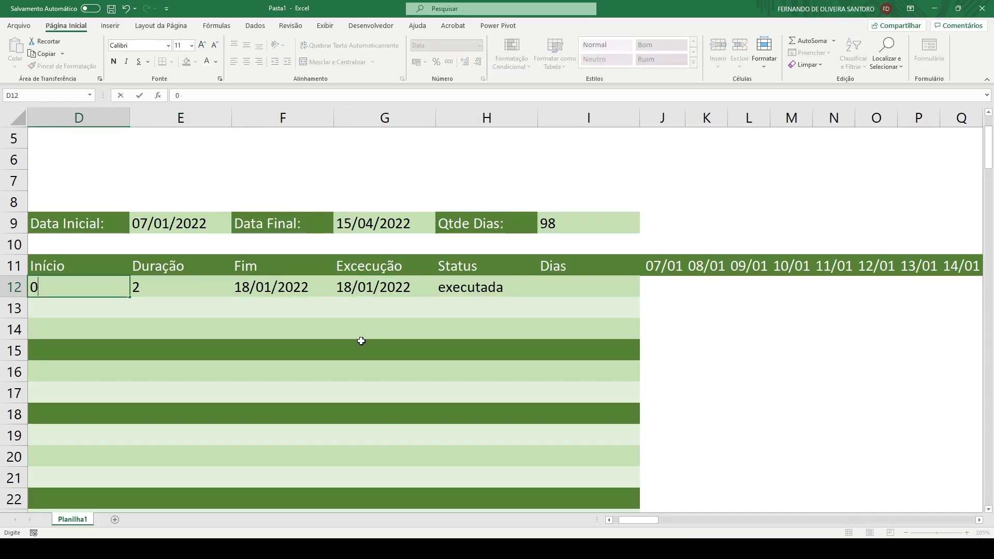
pyautogui.press('Return')
pyautogui.press('Up')
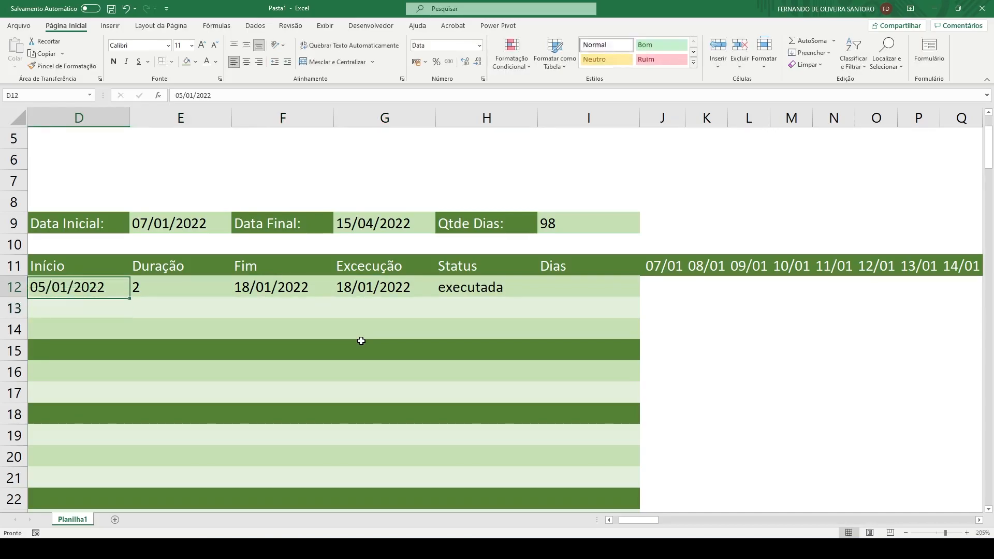
# Test the Status formula by setting Fim in F12 to 06/01/2022 and clearing the Excecução date in G12
pyautogui.press('Right')
pyautogui.press('Right')
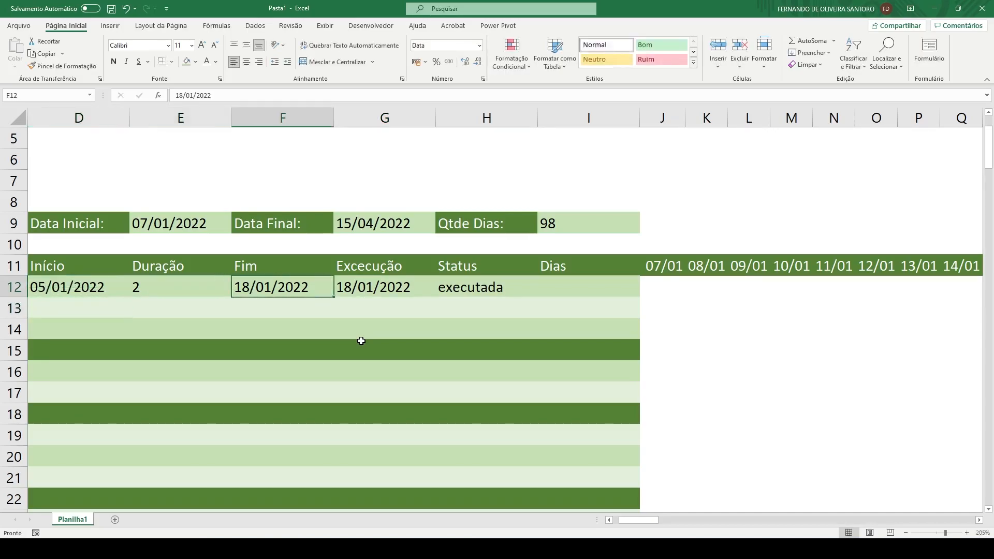
pyautogui.write('06/01')
pyautogui.press('Return')
pyautogui.press('Up')
pyautogui.press('Right')
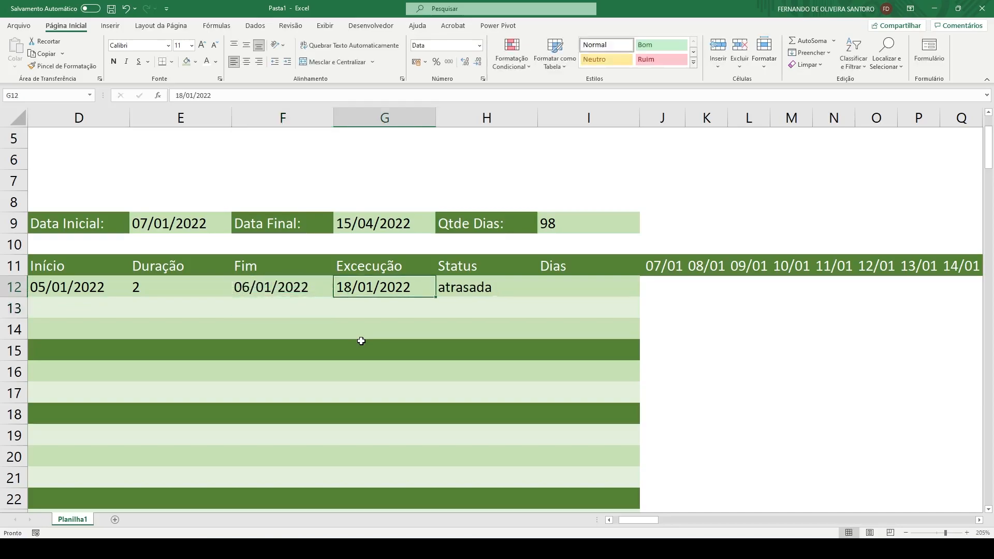
pyautogui.press('Down')
pyautogui.press('Up')
pyautogui.press('Delete')
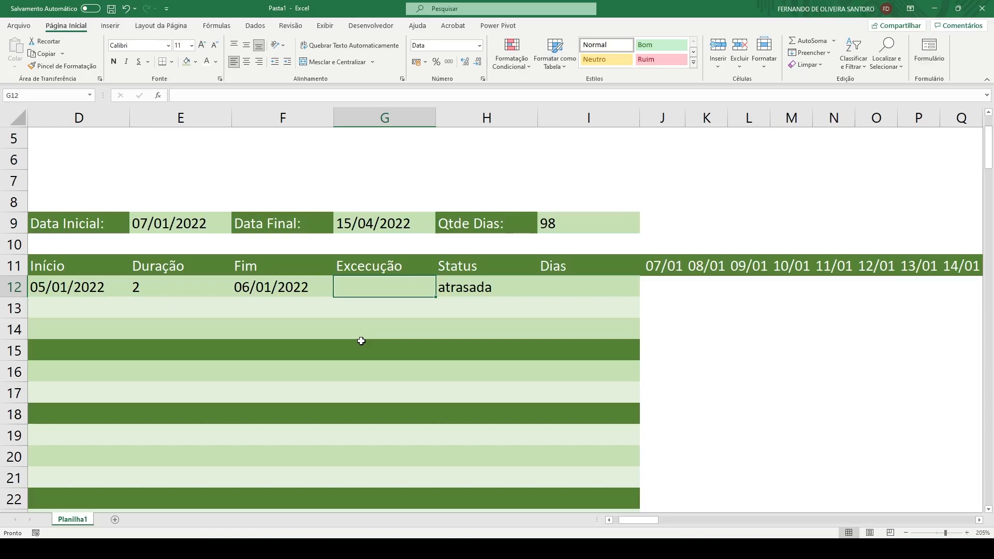
# Fill the H12 Status formula down to row 160 without copying the formatting
pyautogui.click(484, 286)
pyautogui.moveTo(537, 295); pyautogui.dragTo(507, 455)
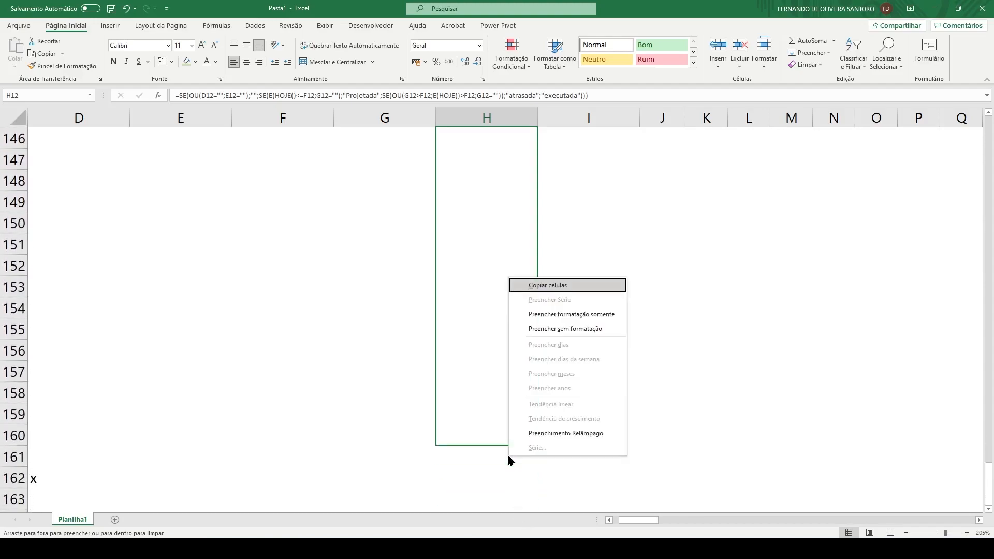
pyautogui.click(526, 328)
pyautogui.scroll(20, 509, 330)
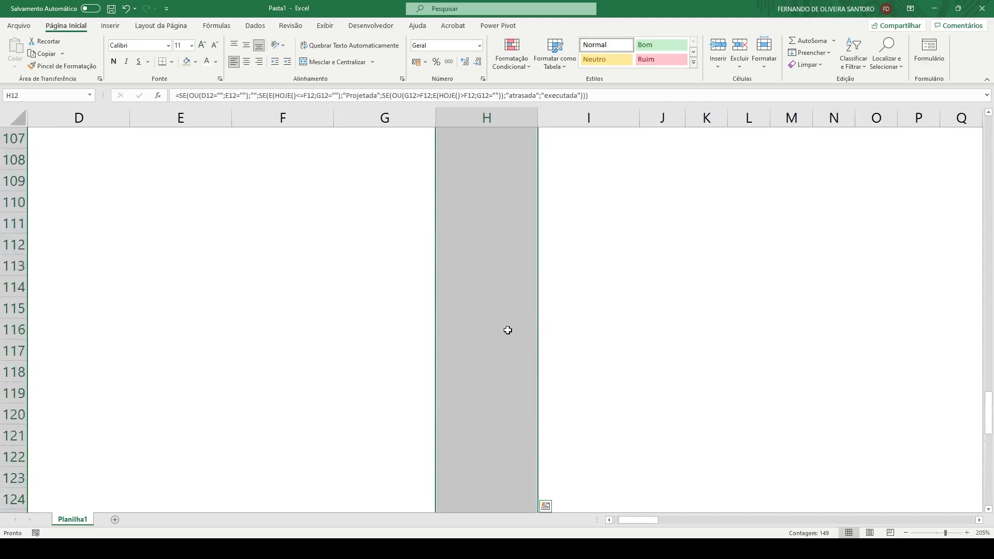
pyautogui.scroll(4, 508, 329)
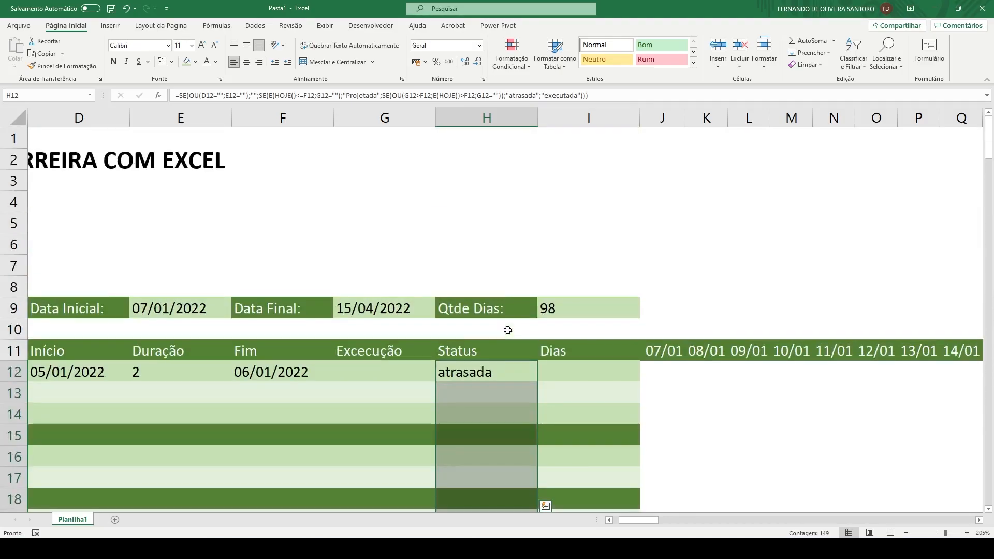
pyautogui.scroll(-2, 508, 329)
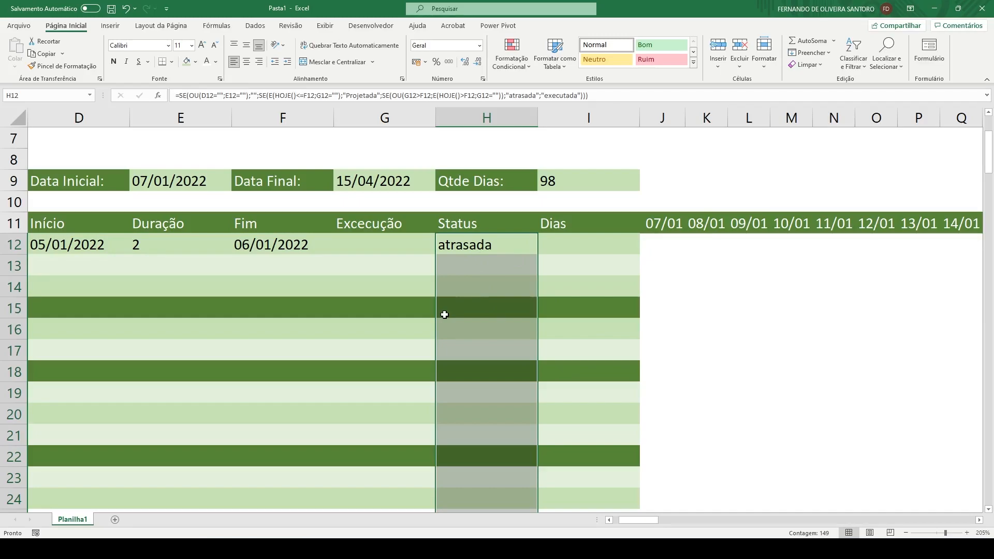
# Start the Fim formula in F12 with =SE(OU(D12="";E12="");""; so that it stays blank when Início or Duração is empty
pyautogui.click(553, 249)
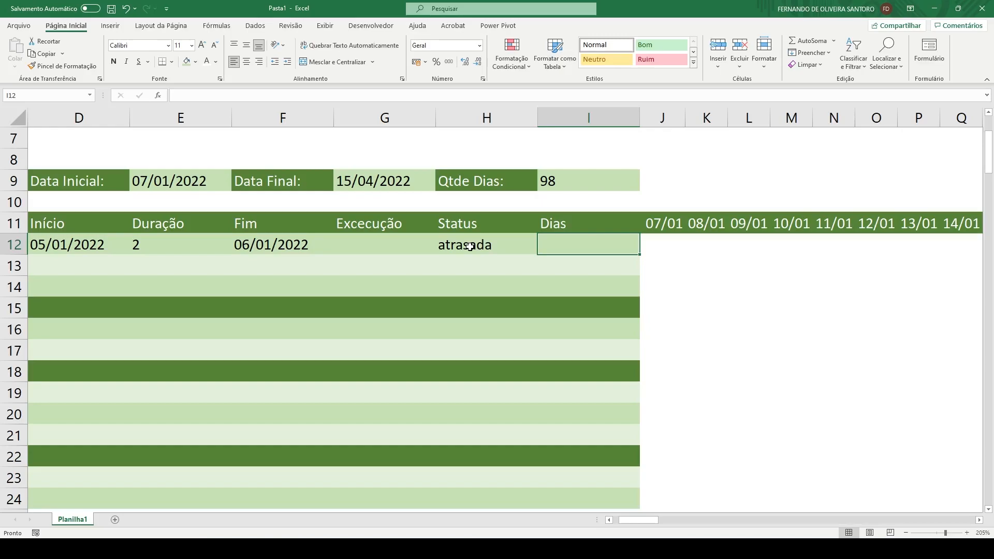
pyautogui.press('Left')
pyautogui.press('Left')
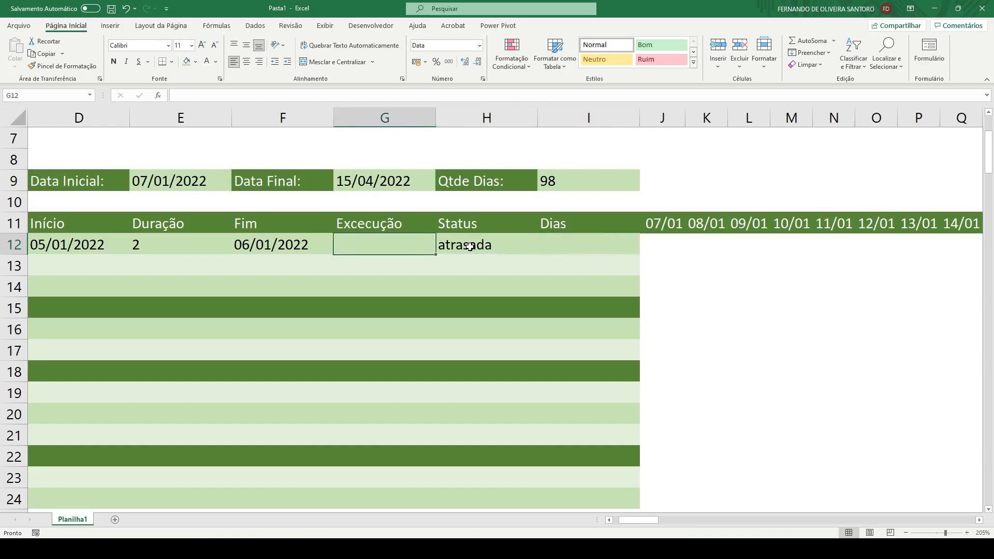
pyautogui.press('Left')
pyautogui.press('Left')
pyautogui.press('Right')
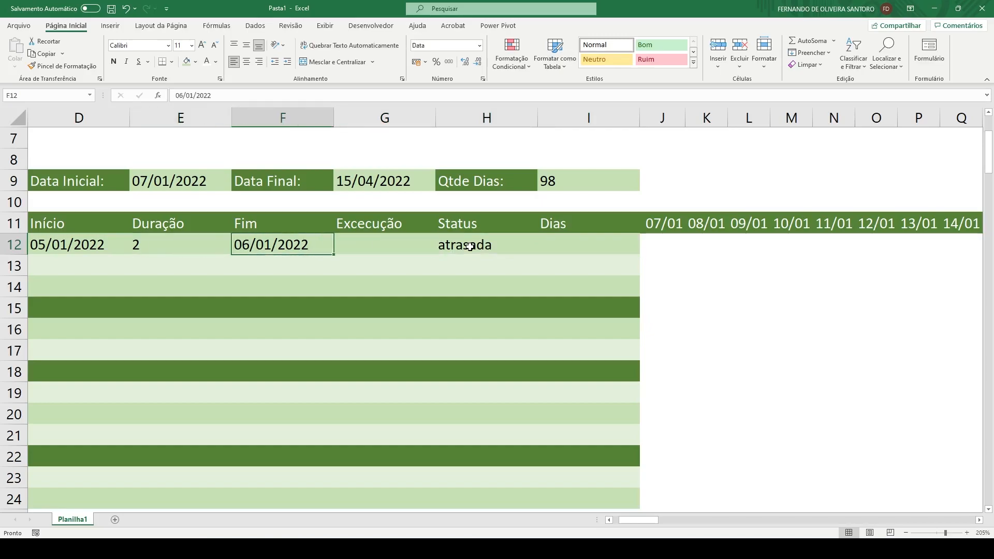
pyautogui.press('Down')
pyautogui.press('Up')
pyautogui.write('=s')
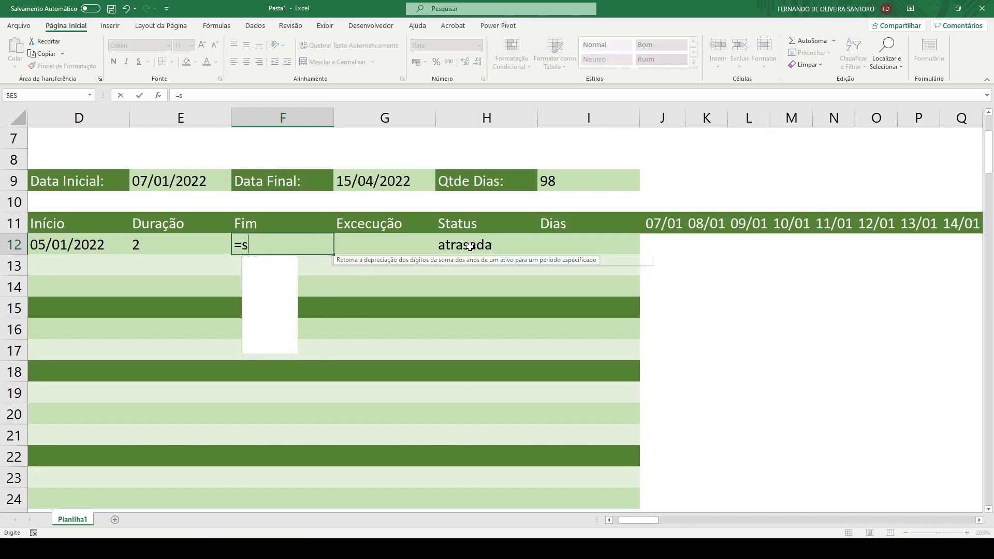
pyautogui.write('e(ou(')
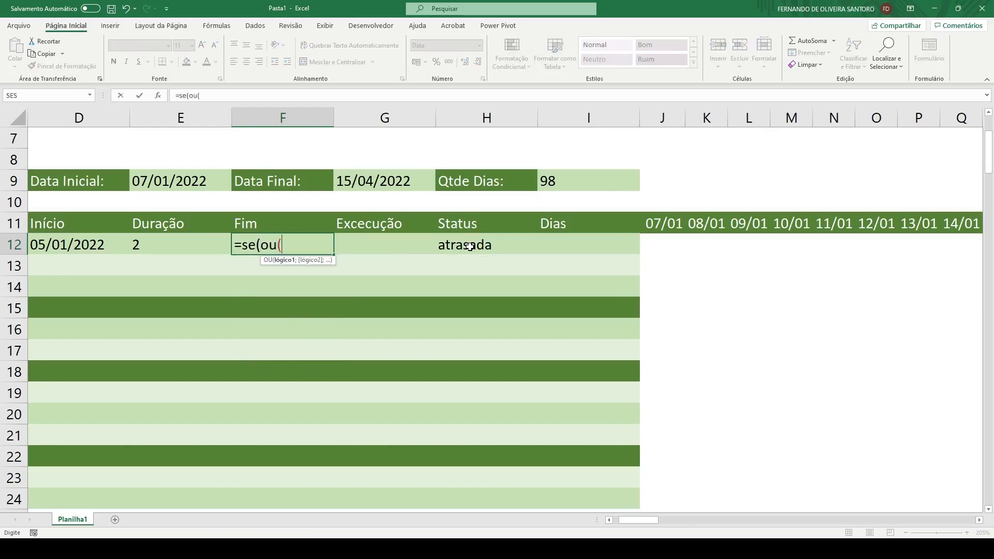
pyautogui.press('Left')
pyautogui.press('Left')
pyautogui.write('=')
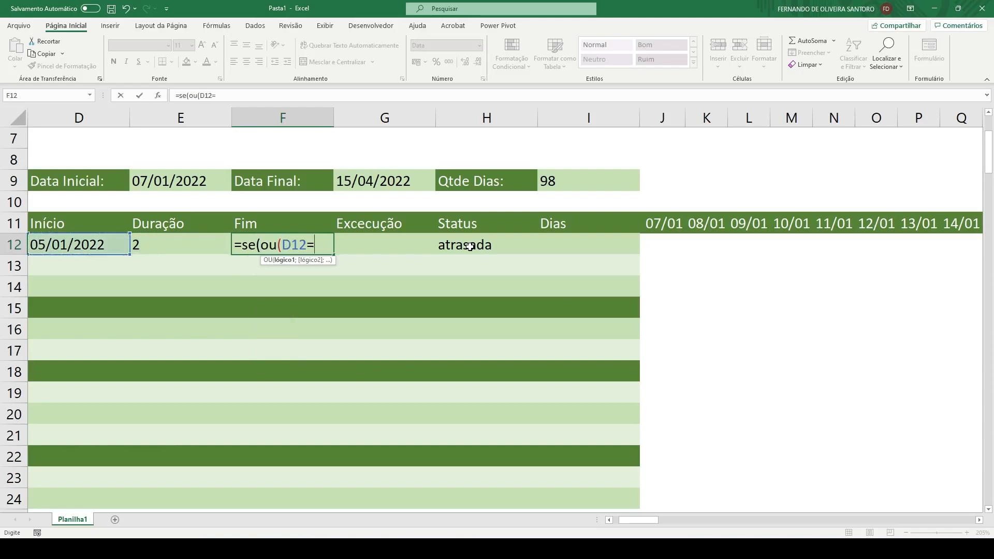
pyautogui.write('"";')
pyautogui.press('Left')
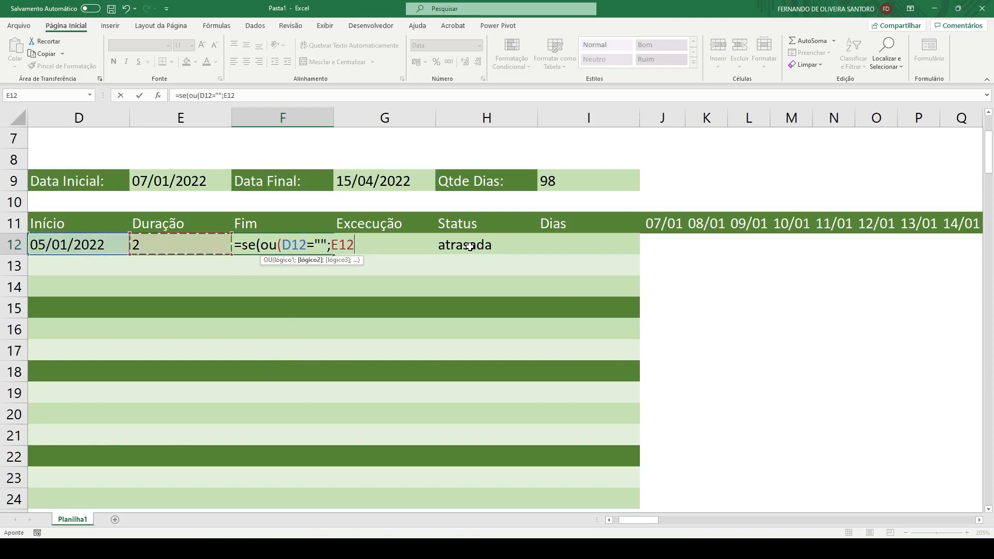
pyautogui.write('="");"";')
# Complete the F12 formula with D12+E12 as the false result and enter it
pyautogui.press('Left')
pyautogui.press('Left')
pyautogui.write('+')
pyautogui.press('Left')
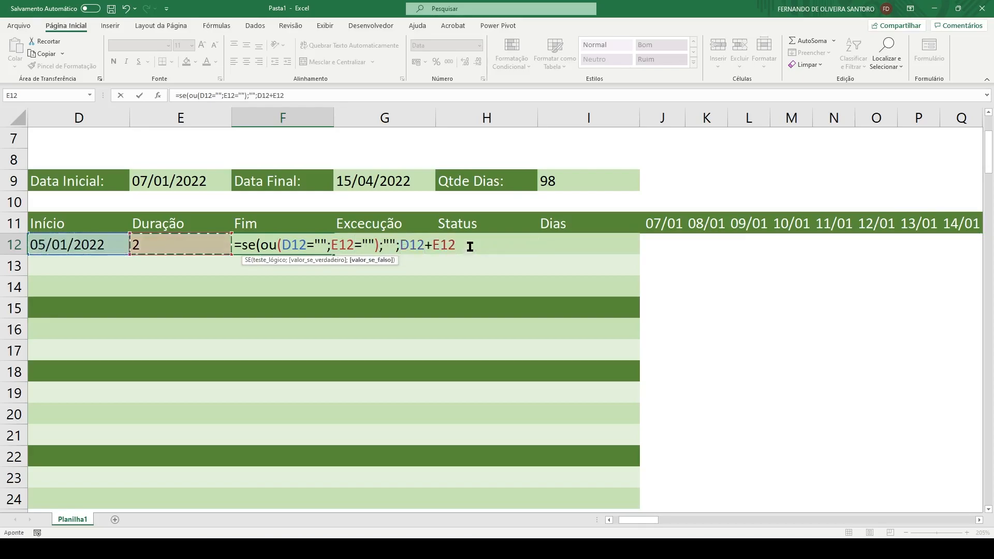
pyautogui.press('Return')
pyautogui.press('Return')
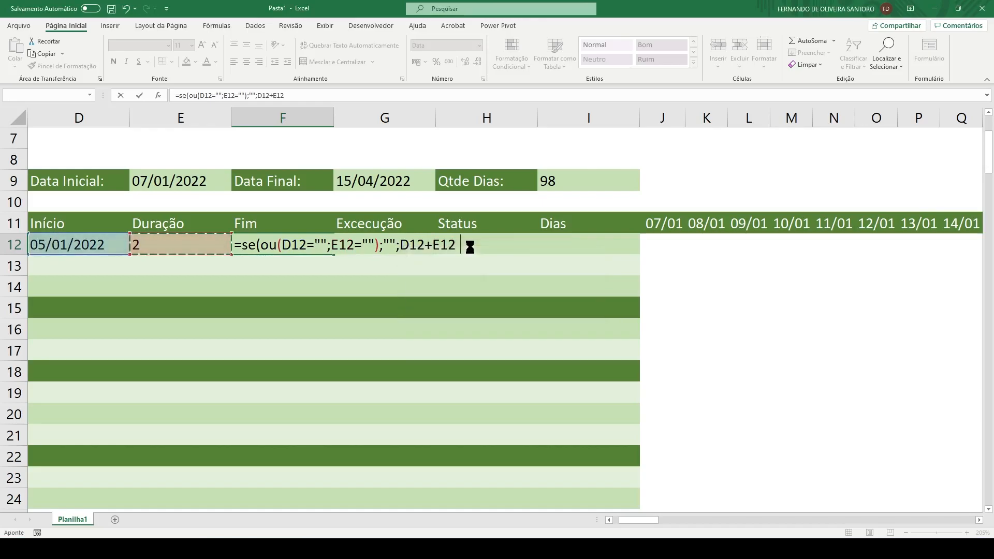
# Fill the F12 Fim formula down to row 160 without copying the formatting
pyautogui.click(328, 242)
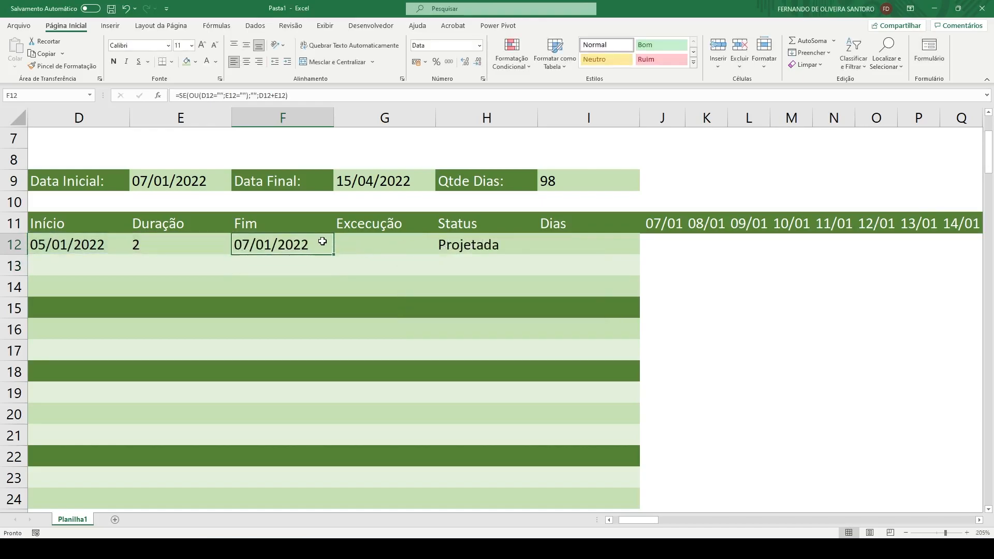
pyautogui.moveTo(332, 254); pyautogui.dragTo(300, 448)
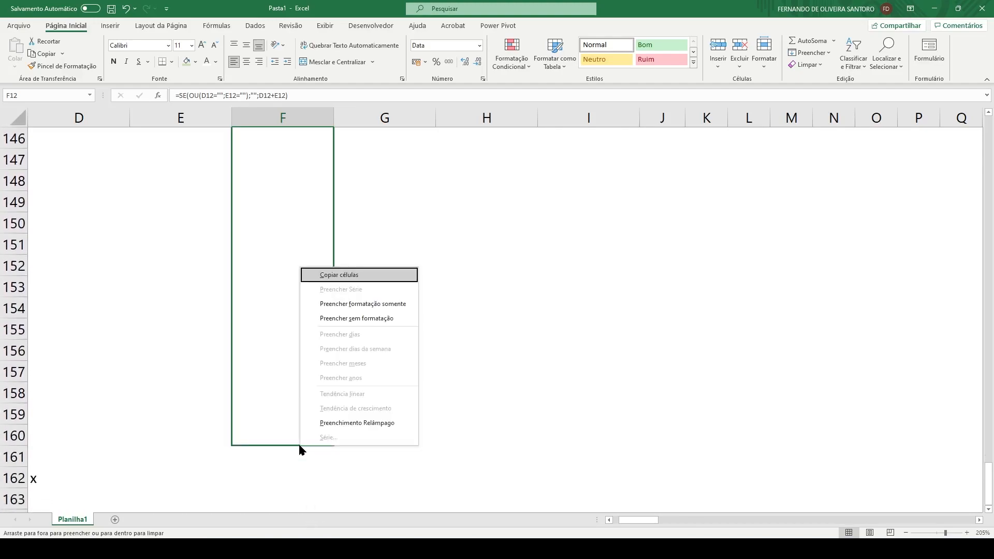
pyautogui.click(328, 318)
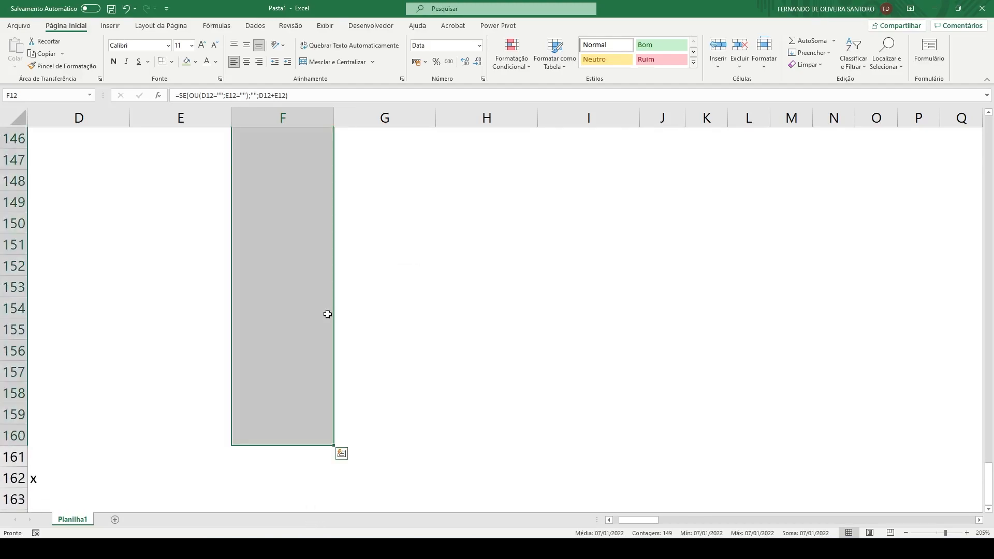
pyautogui.scroll(20, 328, 314)
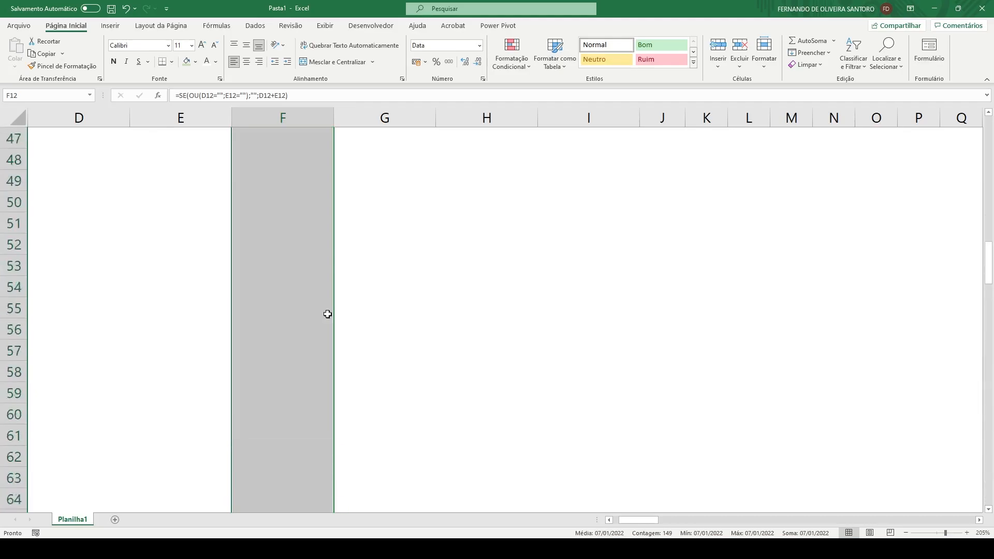
pyautogui.scroll(2, 328, 314)
pyautogui.scroll(-2, 328, 313)
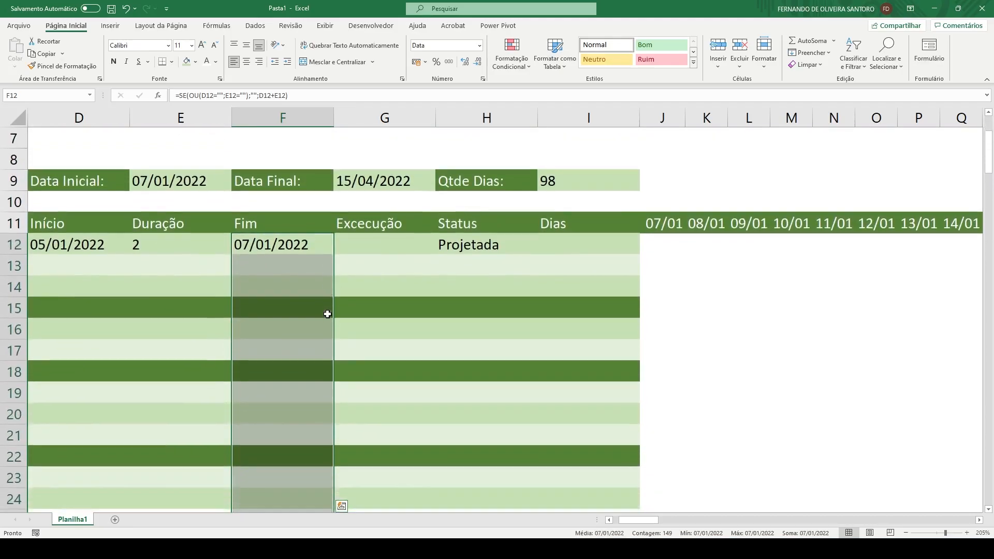
# Set the first task's Excecução date in G12 to 06/01/2022
pyautogui.click(191, 247)
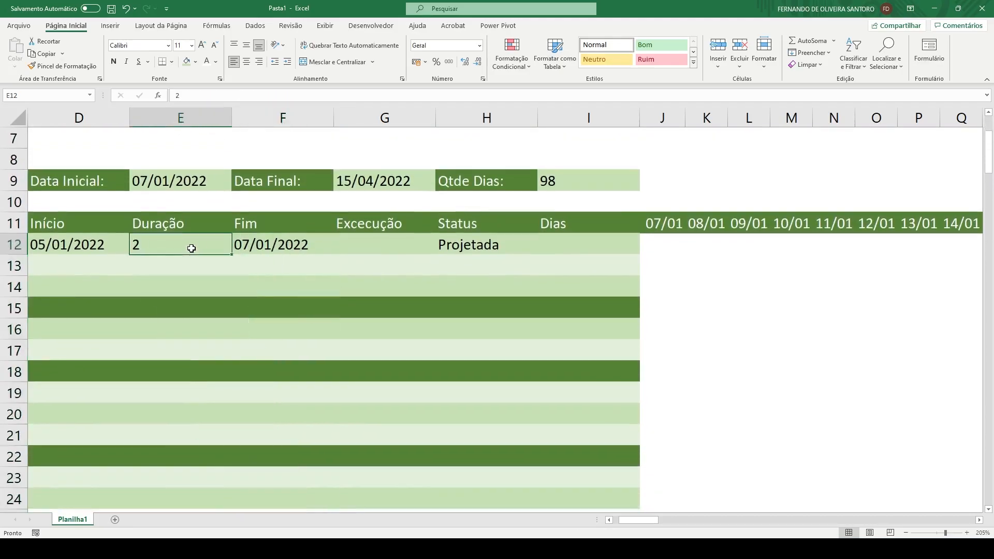
pyautogui.click(339, 245)
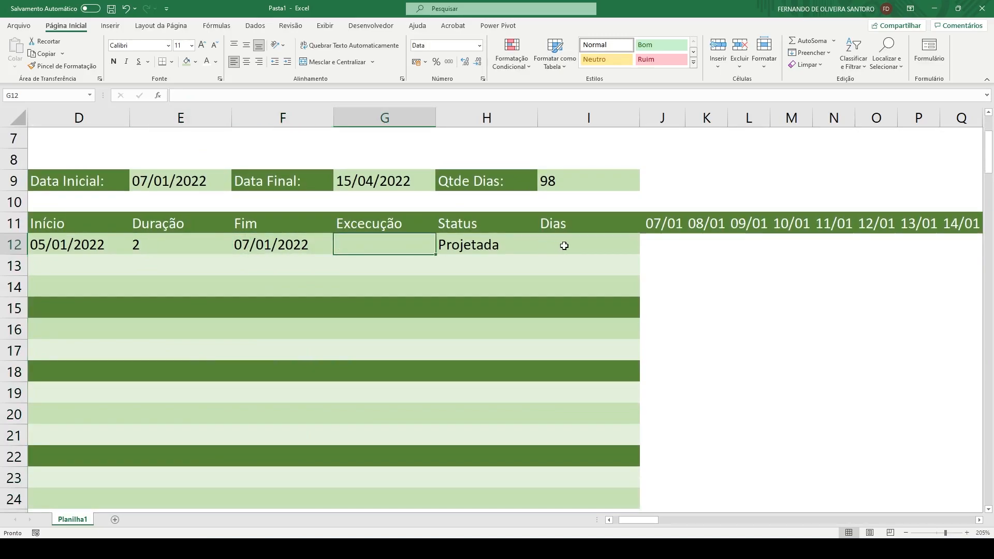
pyautogui.click(300, 247)
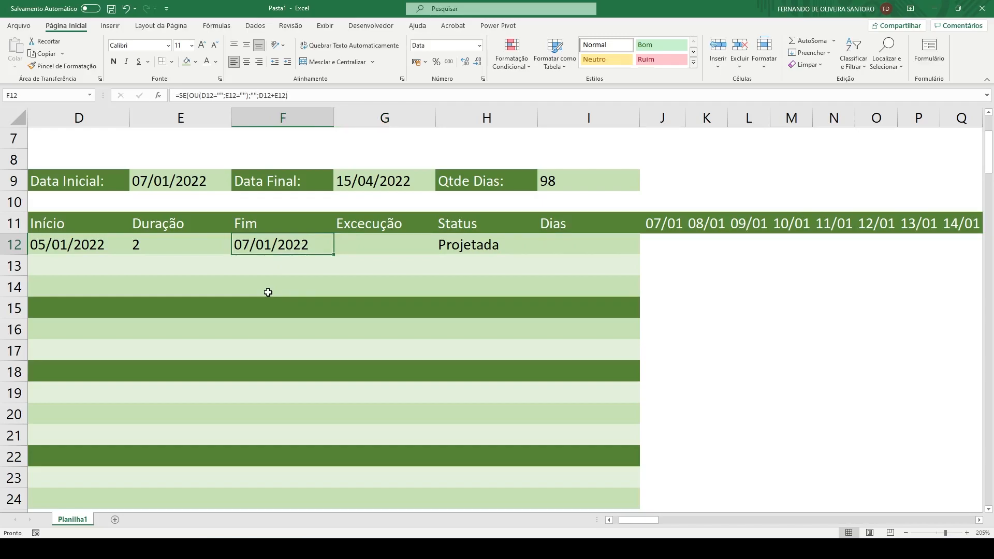
pyautogui.press('Tab')
pyautogui.write('06/01')
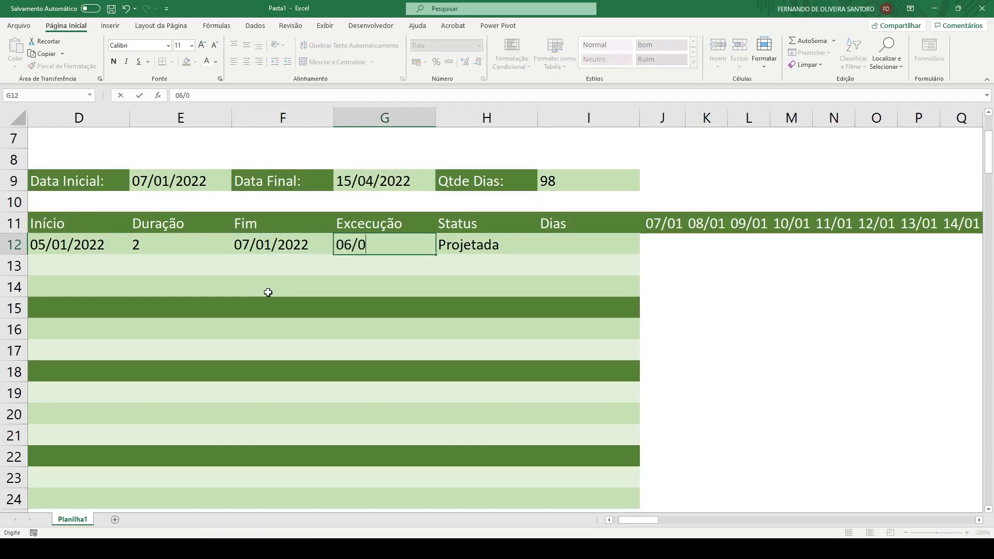
pyautogui.press('Return')
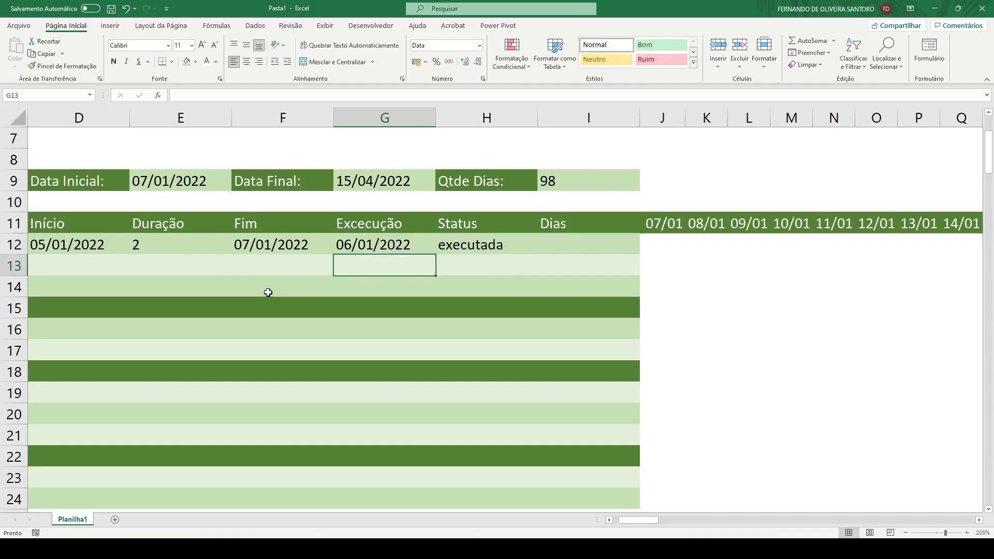
# Start the Dias formula in I12 with =SE(OU(D12="";E12="");""; so that it stays blank when Início or Duração is empty
pyautogui.press('Up')
pyautogui.press('Tab')
pyautogui.press('Tab')
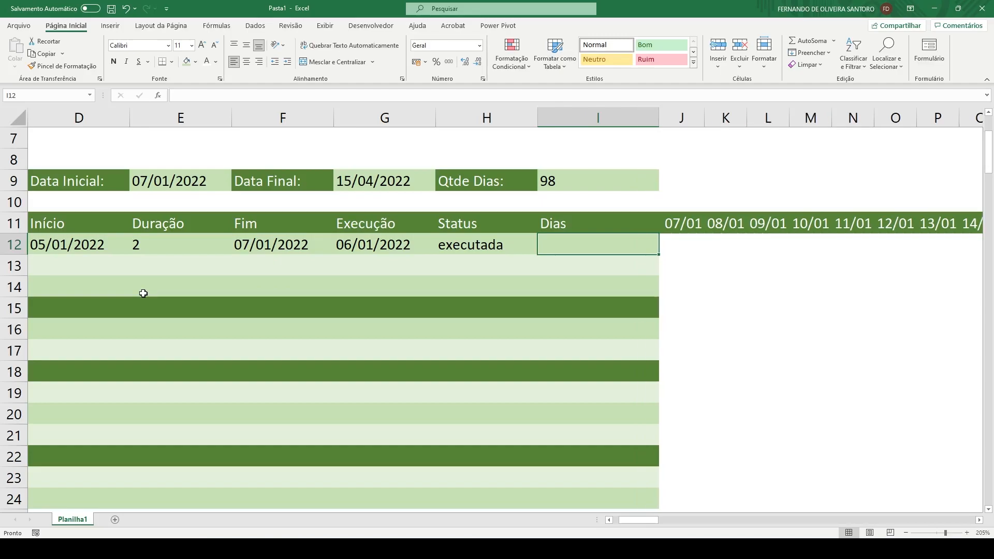
pyautogui.write('=s')
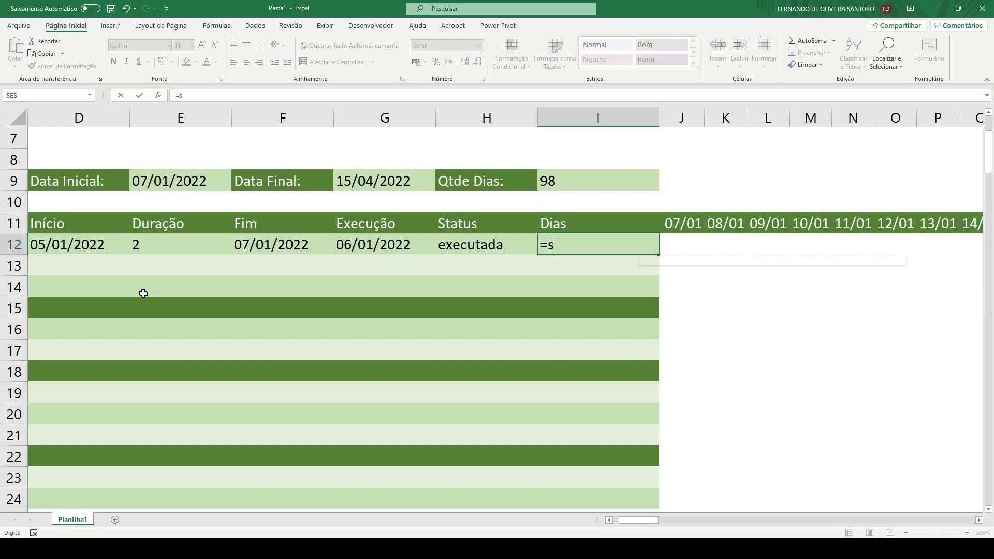
pyautogui.write('e(ou(')
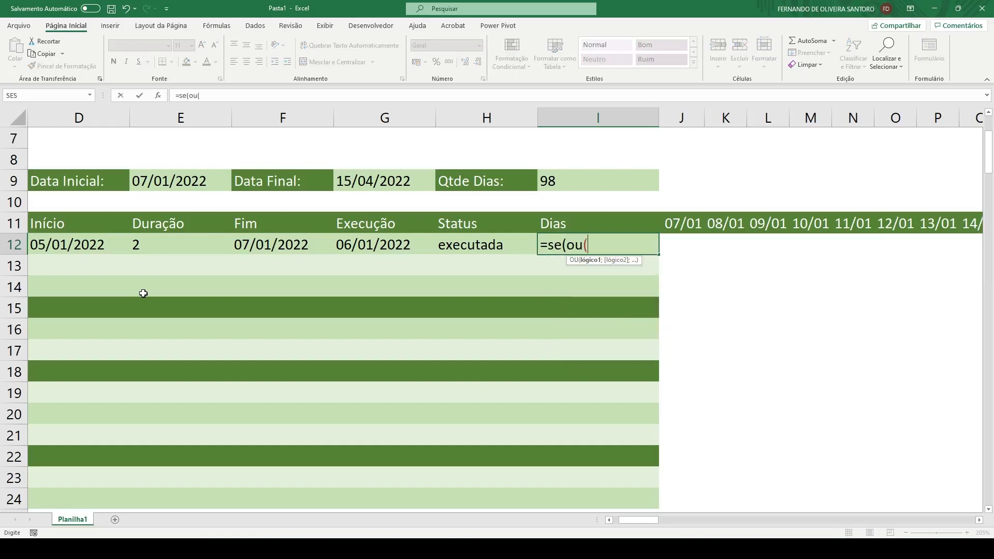
pyautogui.click(75, 248)
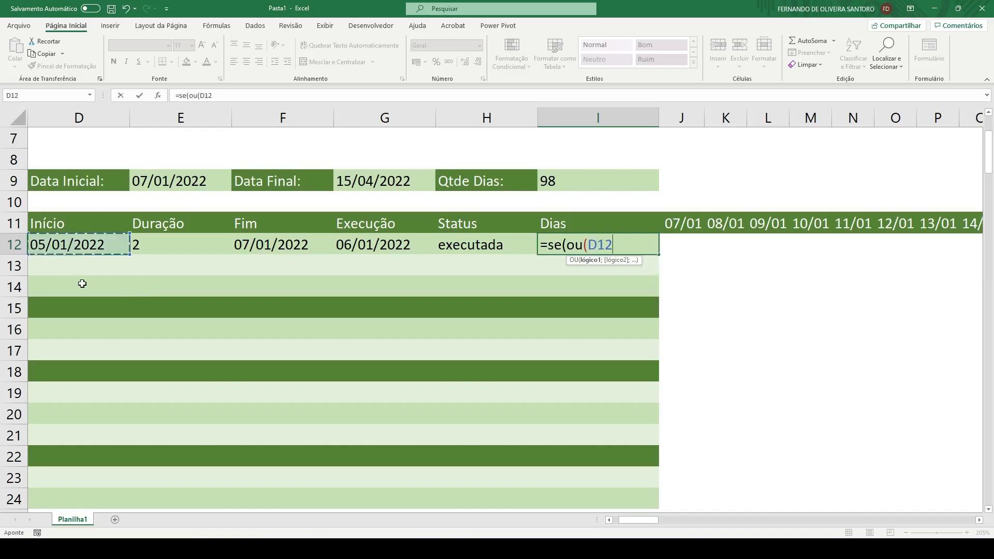
pyautogui.write('="";')
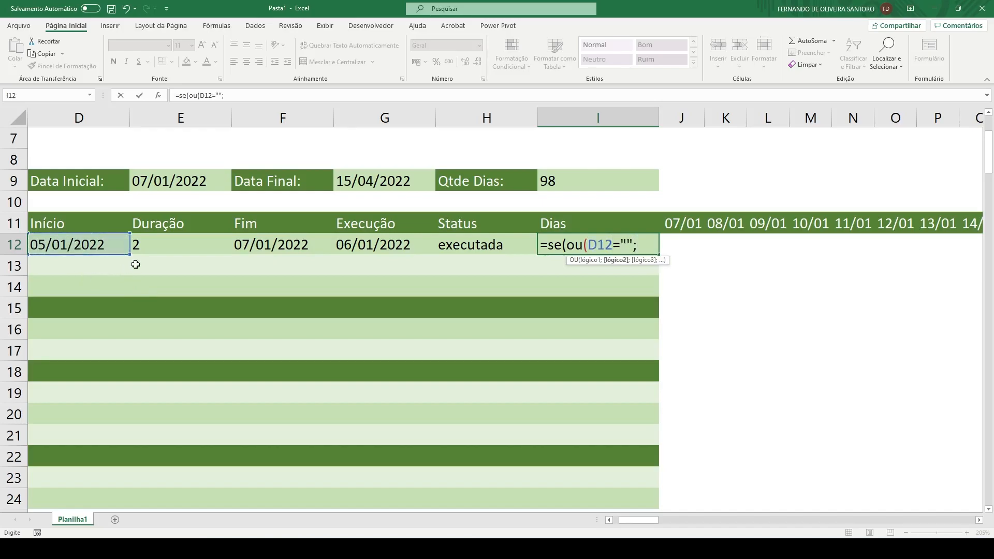
pyautogui.click(163, 245)
pyautogui.write('="");"";')
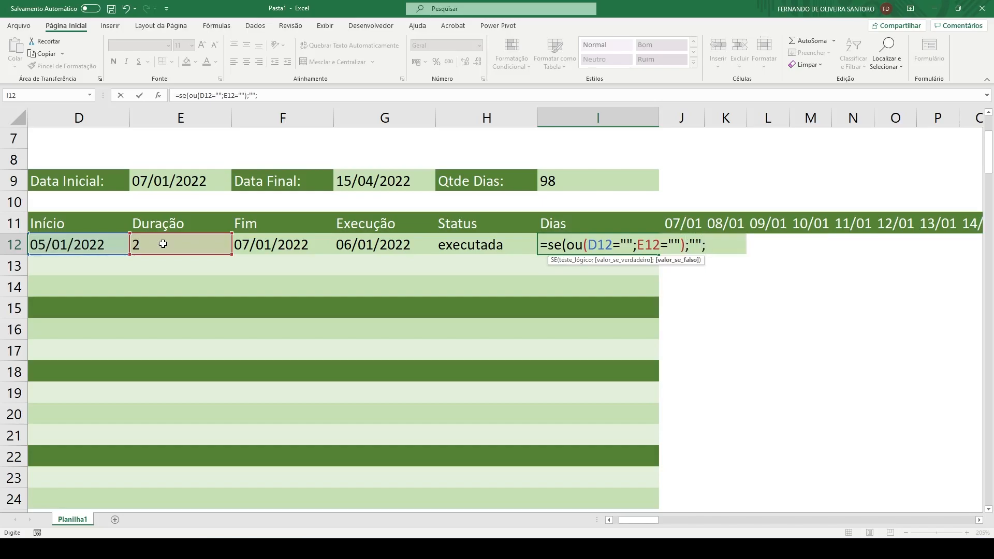
# Add a nested SE(E( test to the I12 formula with H12="projetada" as its first condition
pyautogui.write('se(')
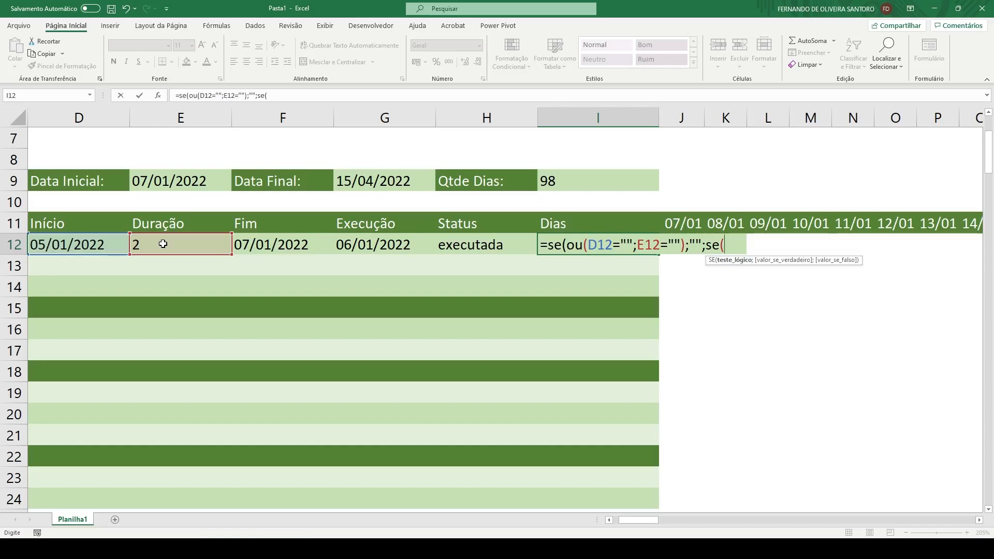
pyautogui.write('e')
pyautogui.press('BackSpace')
pyautogui.write('e(')
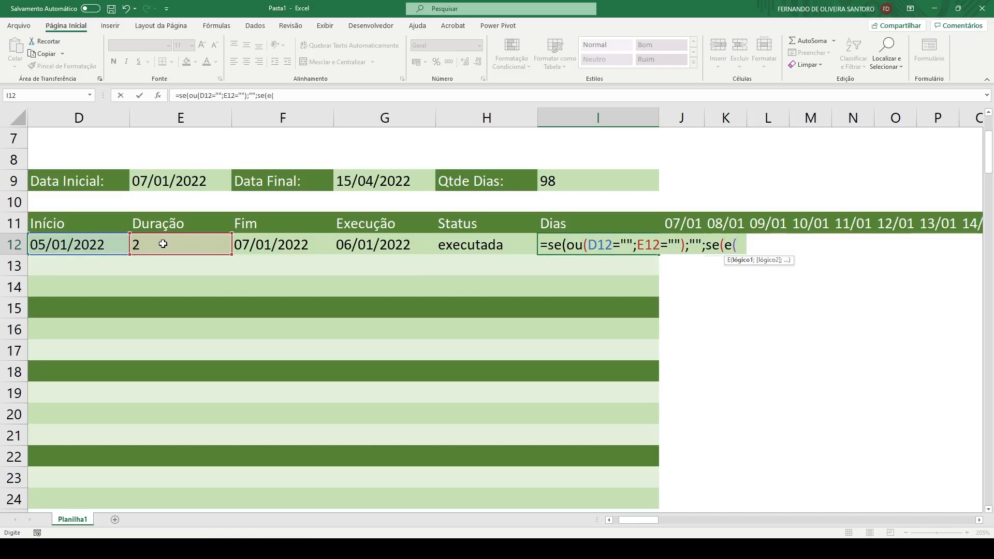
pyautogui.click(449, 247)
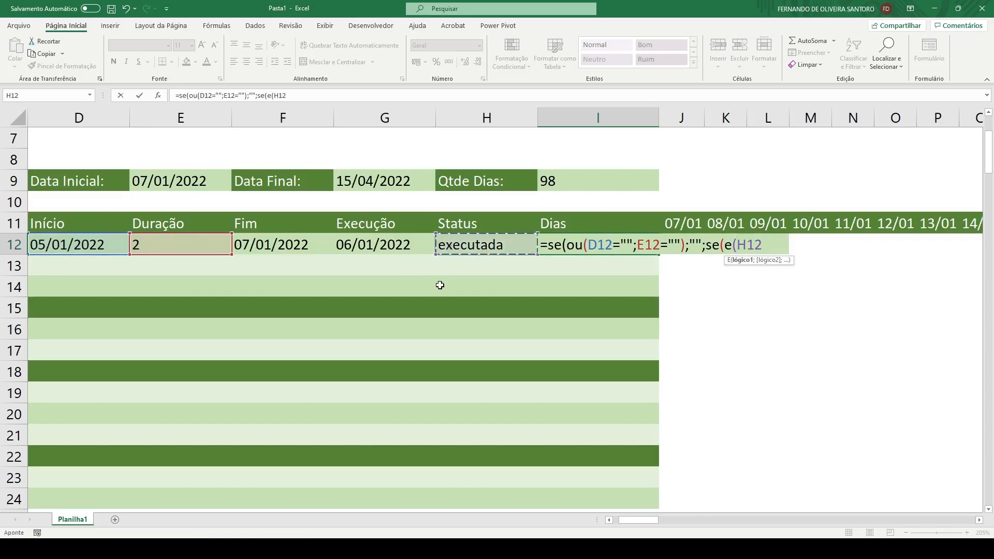
pyautogui.write('="proetada')
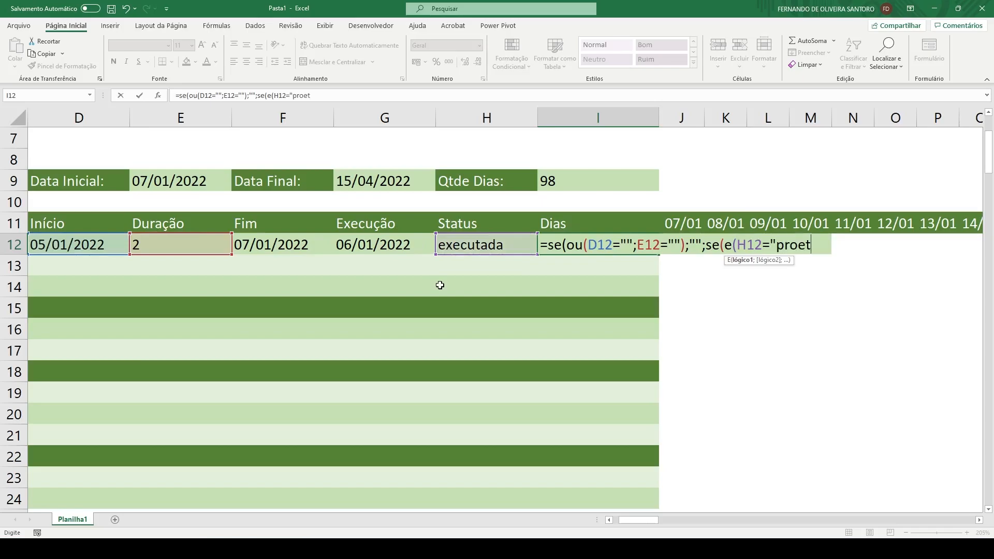
pyautogui.press('BackSpace')
pyautogui.press('BackSpace')
pyautogui.press('BackSpace')
pyautogui.press('BackSpace')
pyautogui.press('BackSpace')
pyautogui.write('jat')
pyautogui.press('BackSpace')
pyautogui.press('BackSpace')
pyautogui.write('e')
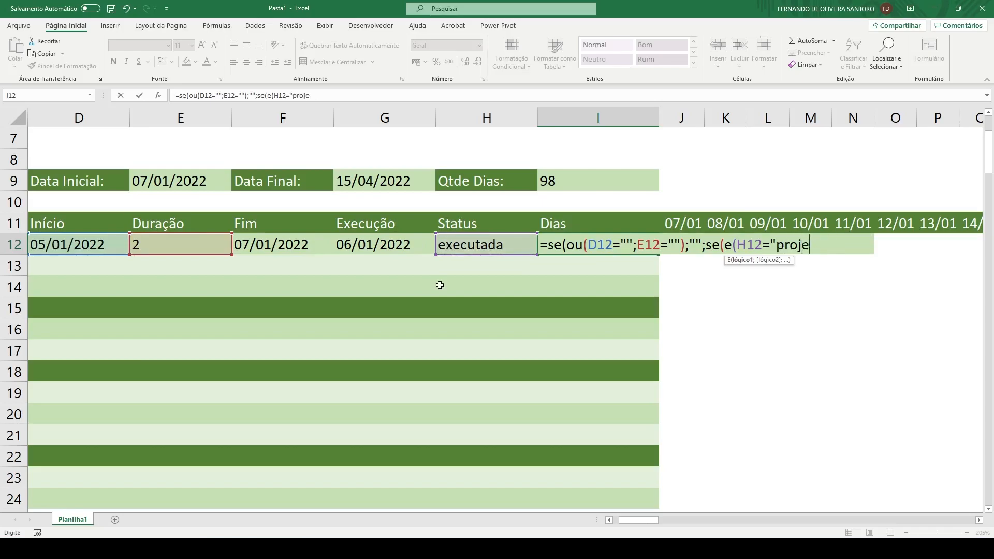
pyautogui.write('tada"')
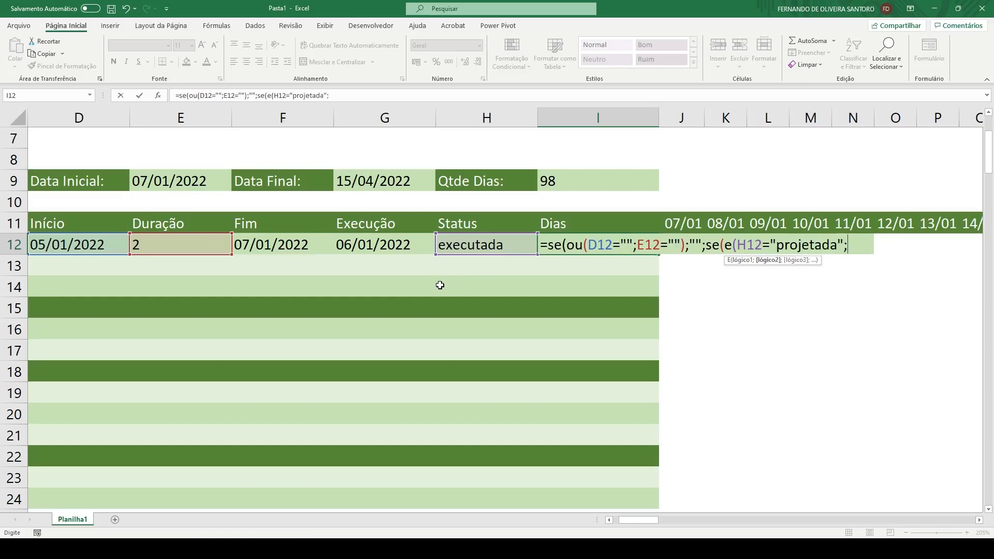
# Add HOJE()>F12 as the second condition and close the E test in the I12 formula
pyautogui.write(';hoje()')
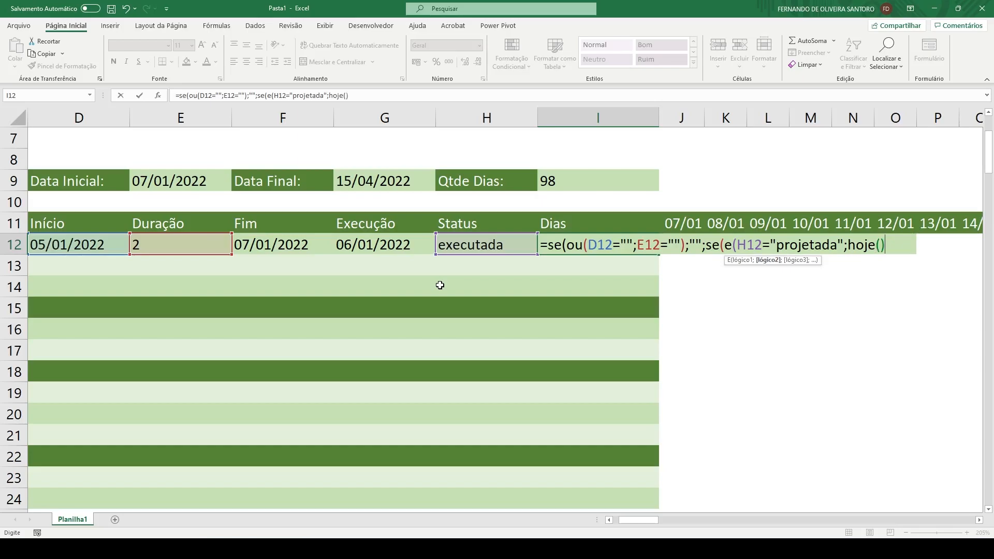
pyautogui.write('>')
pyautogui.click(294, 244)
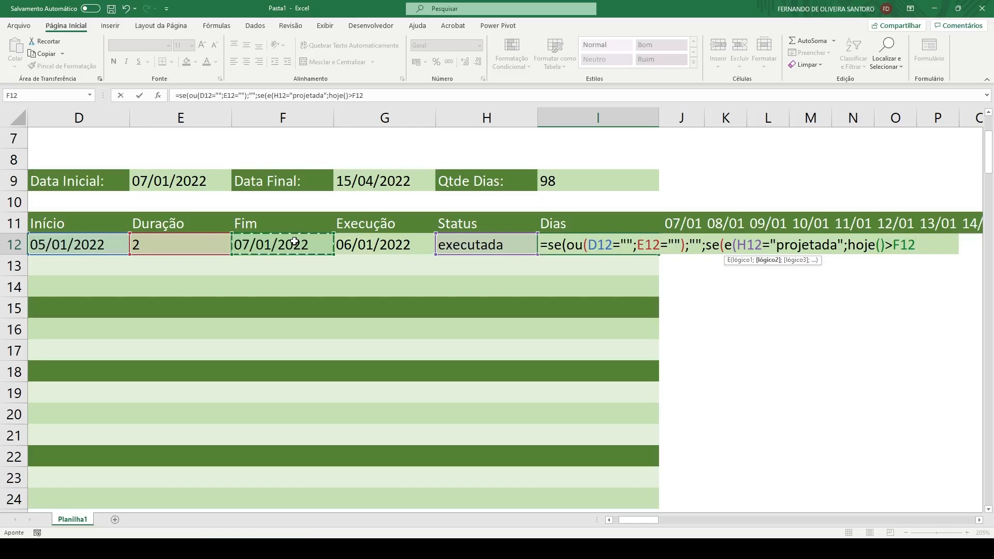
pyautogui.write(')')
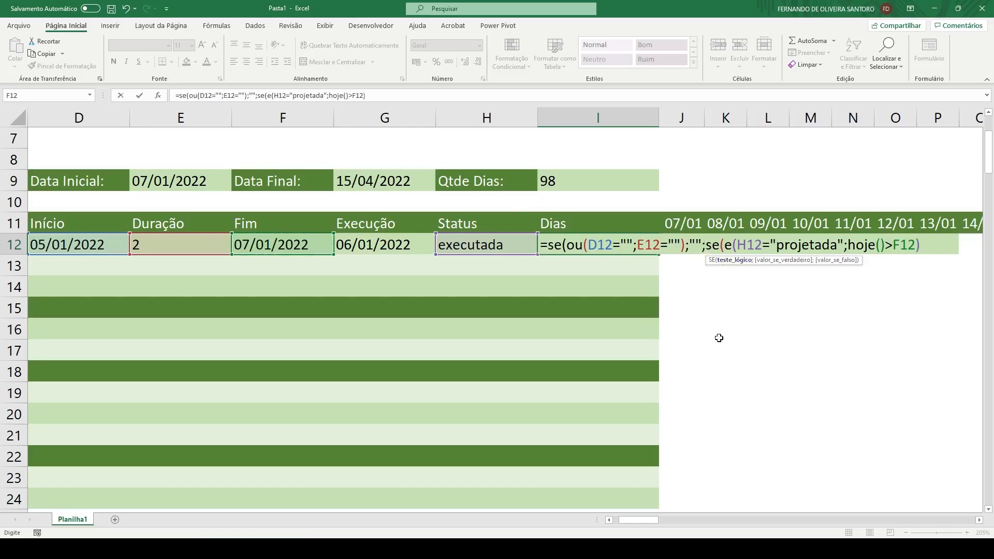
pyautogui.write(';')
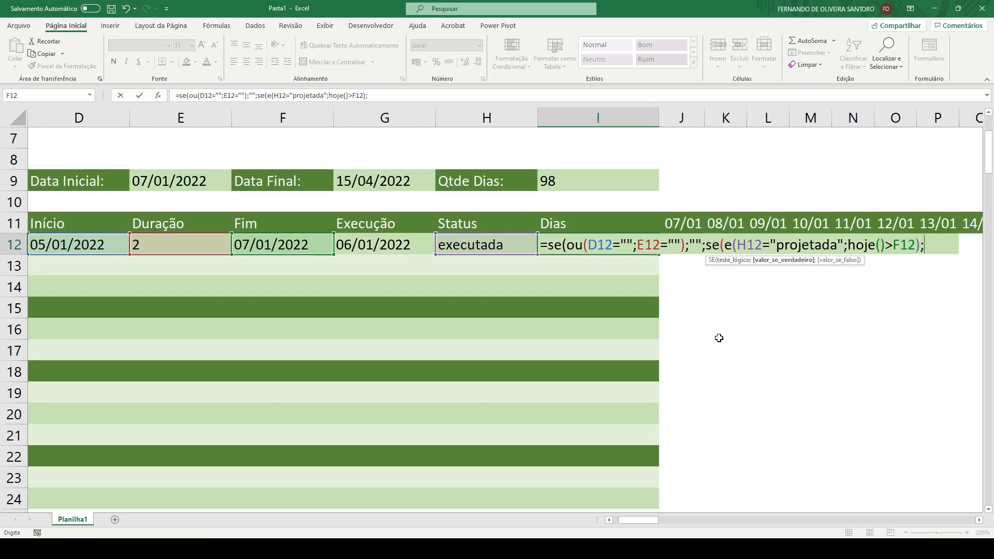
# Make HOJE()-F12&" d. atrasada" the true result of the nested SE in the I12 formula
pyautogui.write('hoje()')
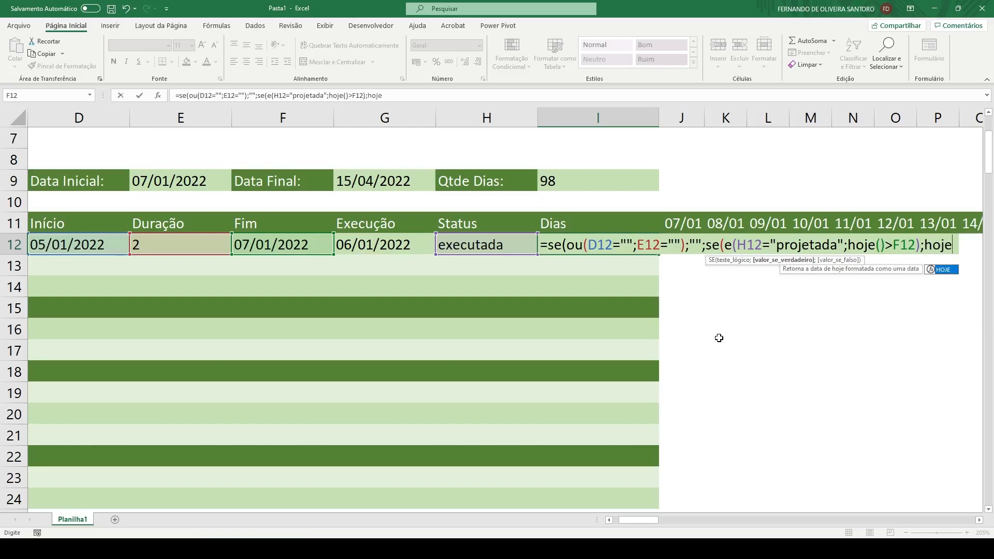
pyautogui.write('-')
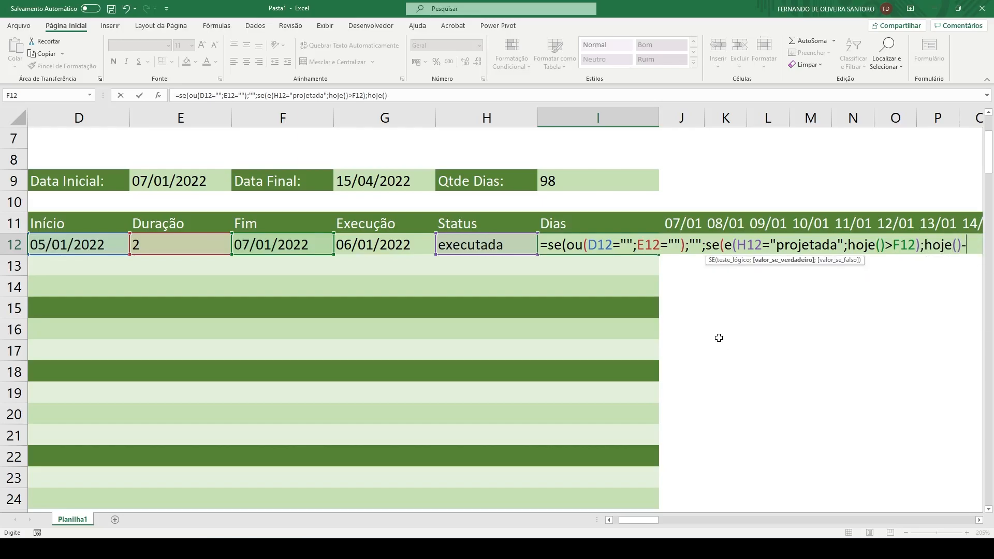
pyautogui.click(299, 242)
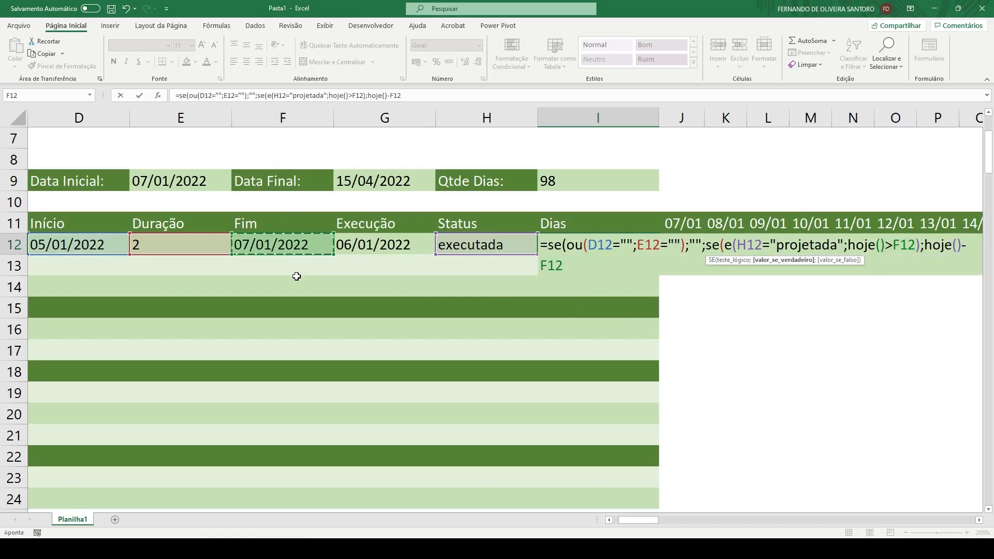
pyautogui.write('&" ')
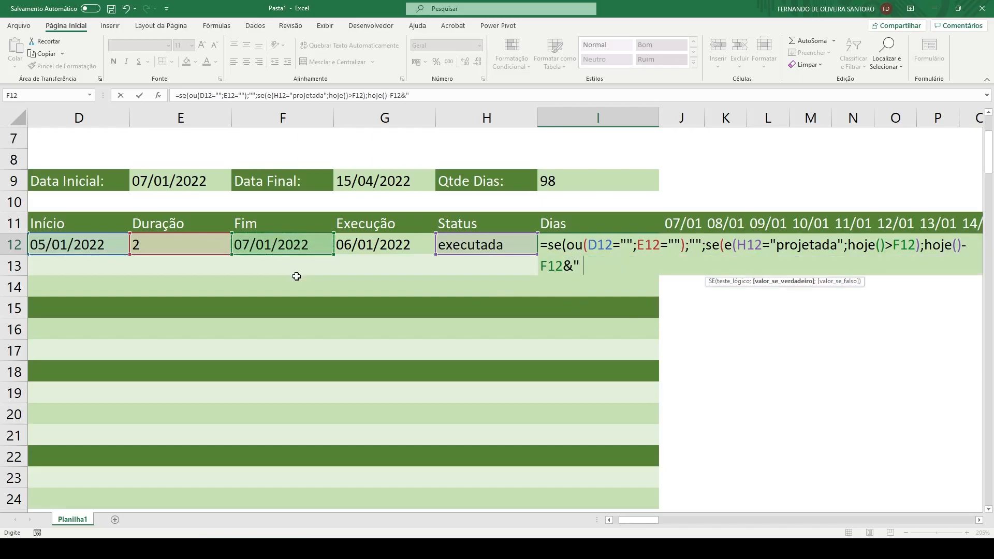
pyautogui.write('d atrada(s')
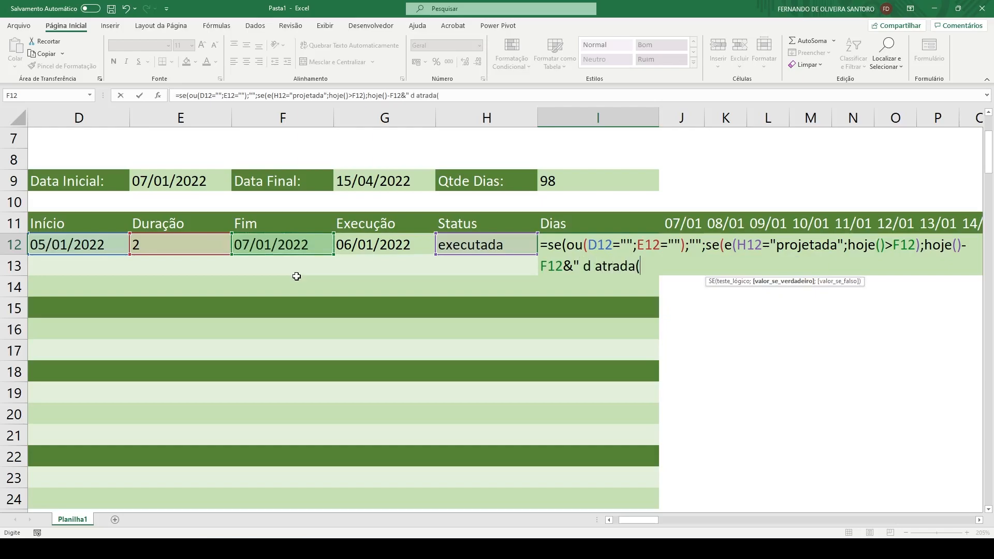
pyautogui.press('BackSpace')
pyautogui.press('BackSpace')
pyautogui.press('BackSpace')
pyautogui.write('sada"')
pyautogui.click(592, 266)
pyautogui.write('.')
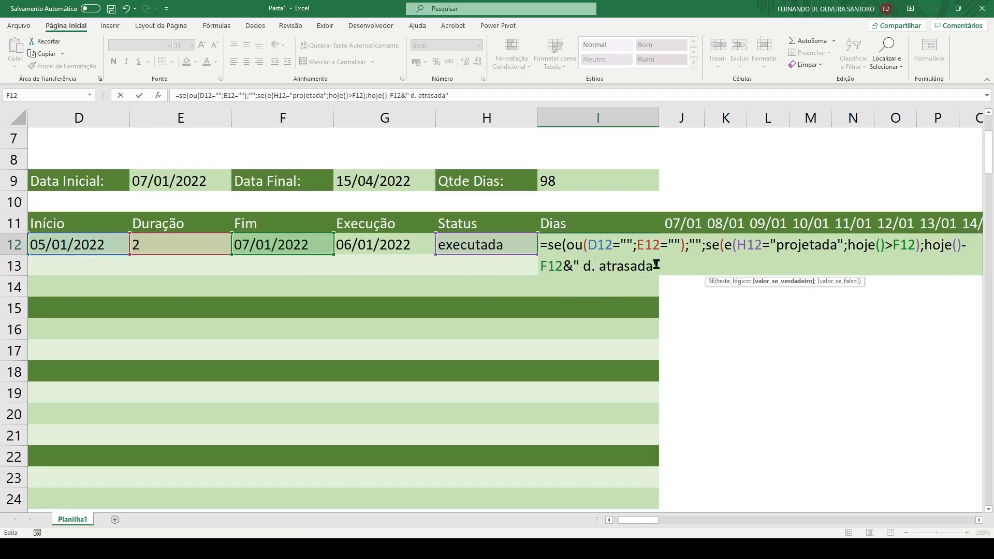
# Complete the I12 formula with "ok" as the false result of the nested SE and enter it
pyautogui.click(654, 266)
pyautogui.press('Right')
pyautogui.write(';"ok"))')
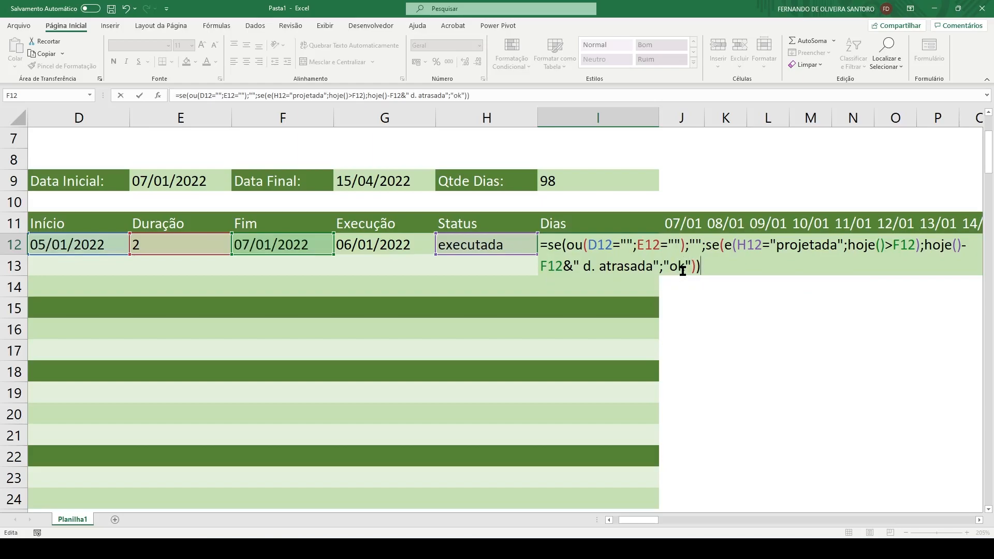
pyautogui.press('Return')
pyautogui.press('Up')
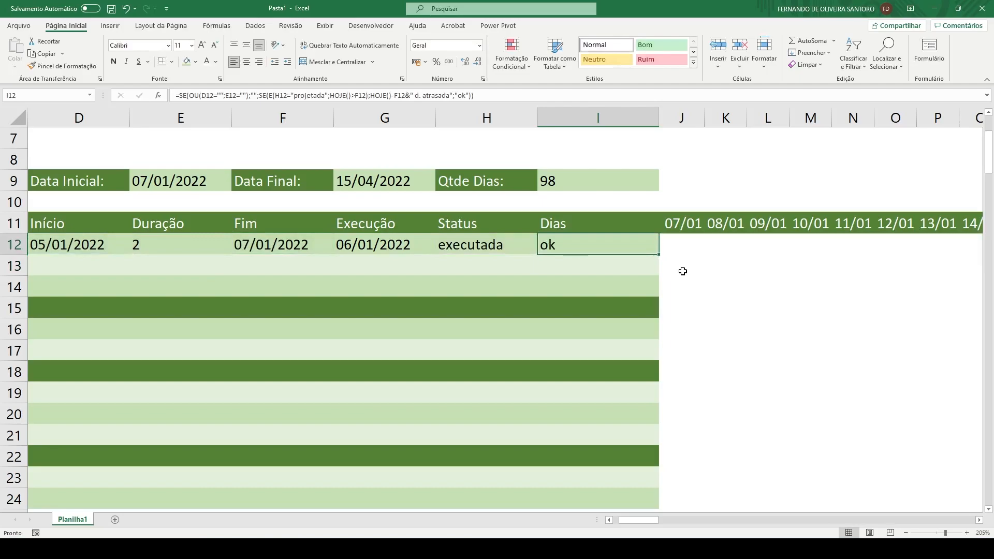
# Clear the first task's Execução date in G12
pyautogui.press('Left')
pyautogui.press('Left')
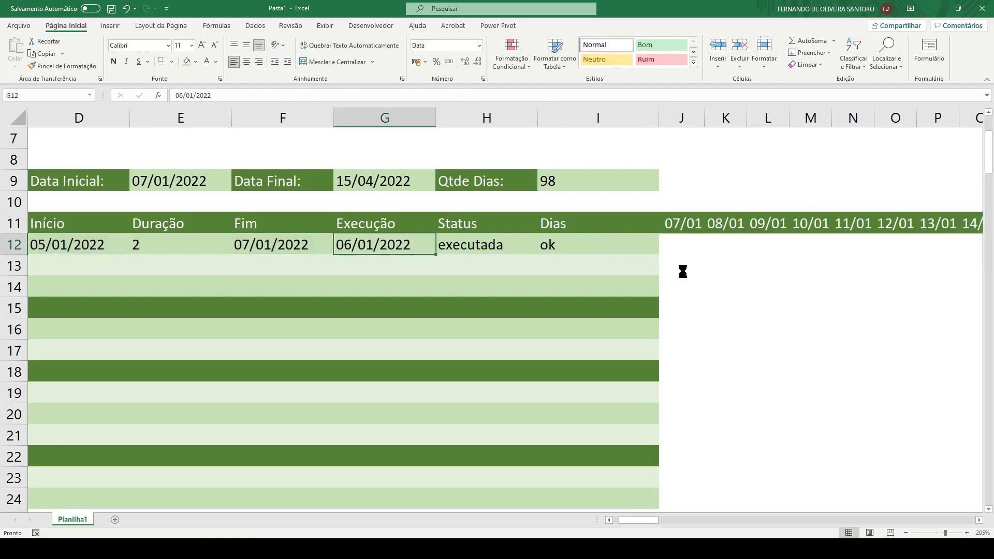
pyautogui.press('Delete')
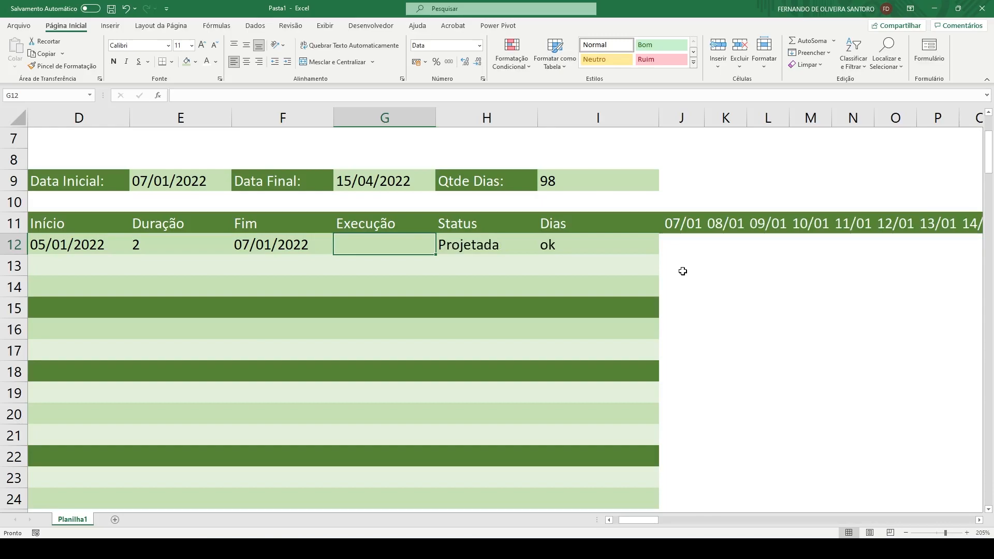
pyautogui.press('Left')
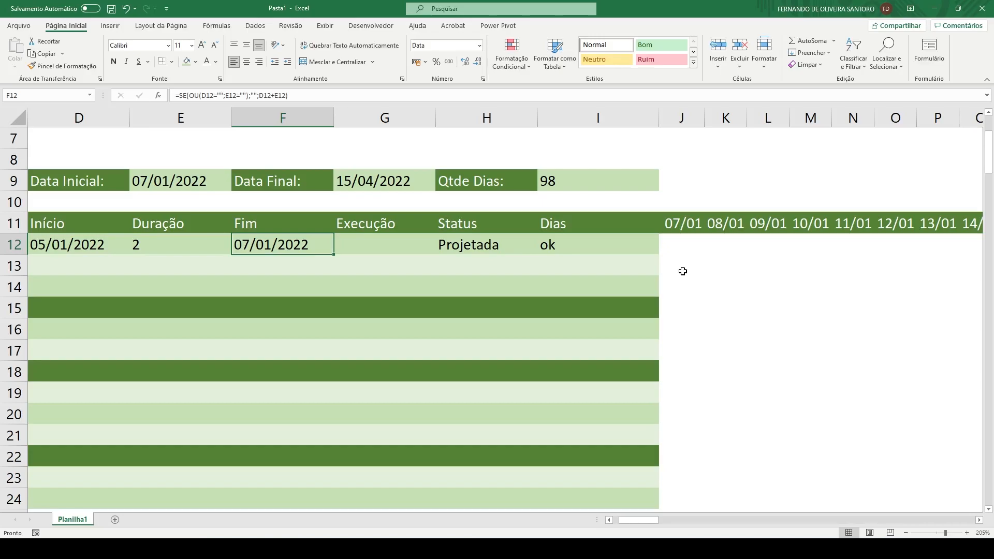
# Replace the "ok" result in the I12 formula with the beginning of a remaining-days text, "Faltam "&HOJE()-
pyautogui.click(585, 248)
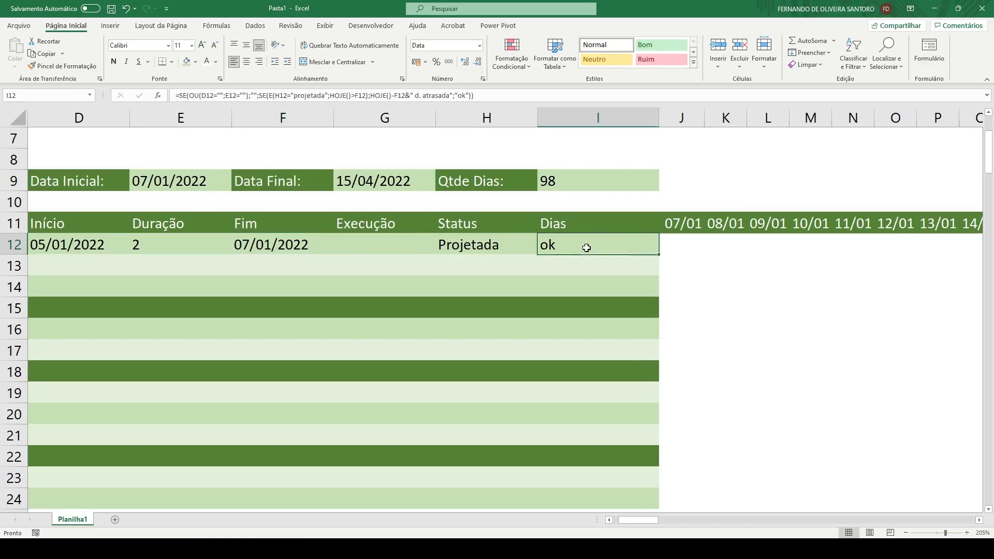
pyautogui.press('F2')
pyautogui.moveTo(668, 266); pyautogui.dragTo(727, 266)
pyautogui.press('BackSpace')
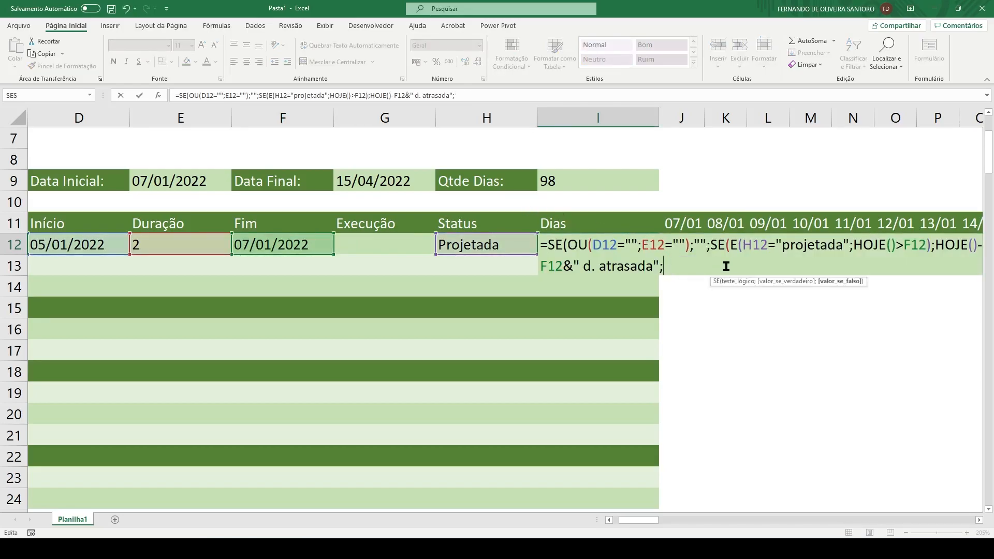
pyautogui.write('"Faltam"')
pyautogui.press('BackSpace')
pyautogui.write('"&hoje()-')
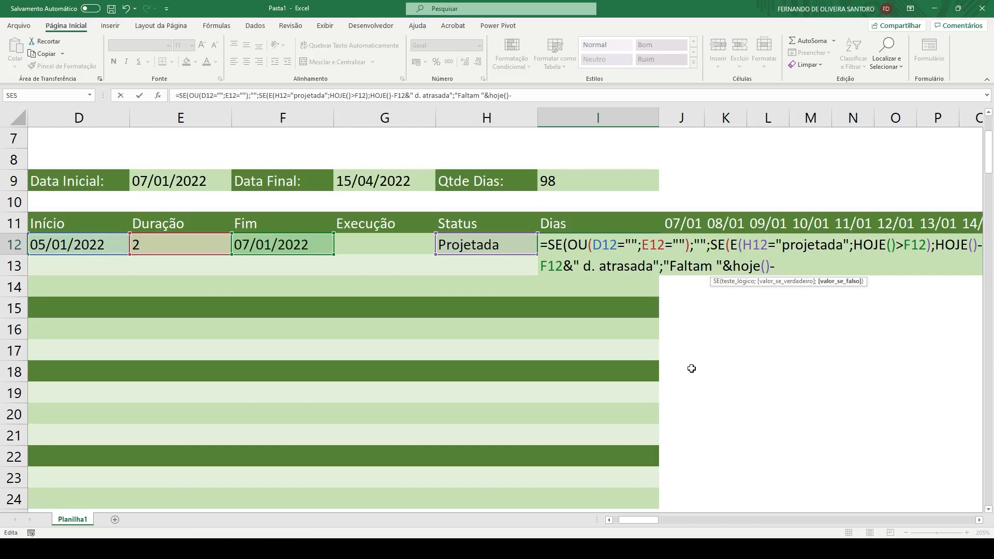
# Complete the false result in I12 with F12&" dia(s)", close both SE functions and enter the formula
pyautogui.click(291, 249)
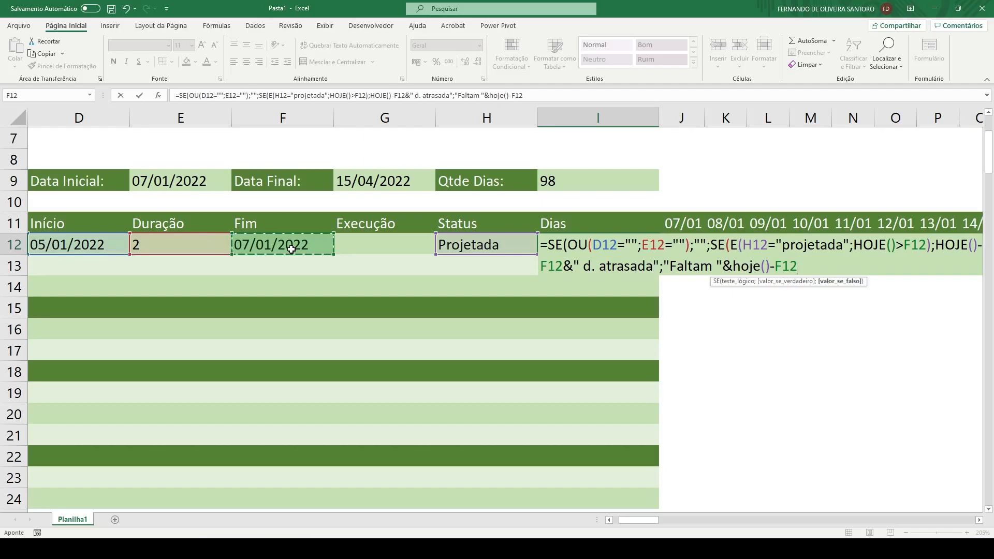
pyautogui.write('&" dias')
pyautogui.press('BackSpace')
pyautogui.write('(s)")')
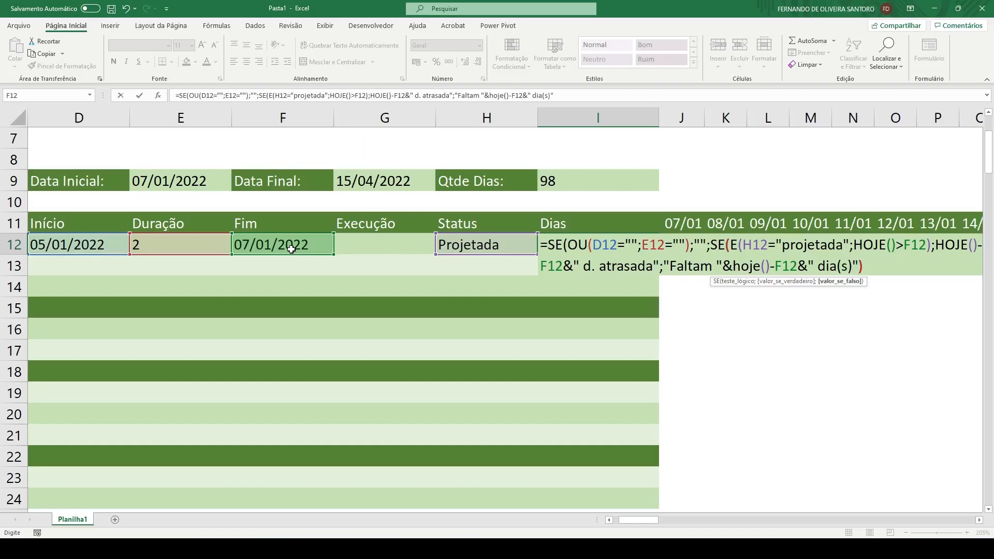
pyautogui.write(')')
pyautogui.press('Return')
pyautogui.press('Up')
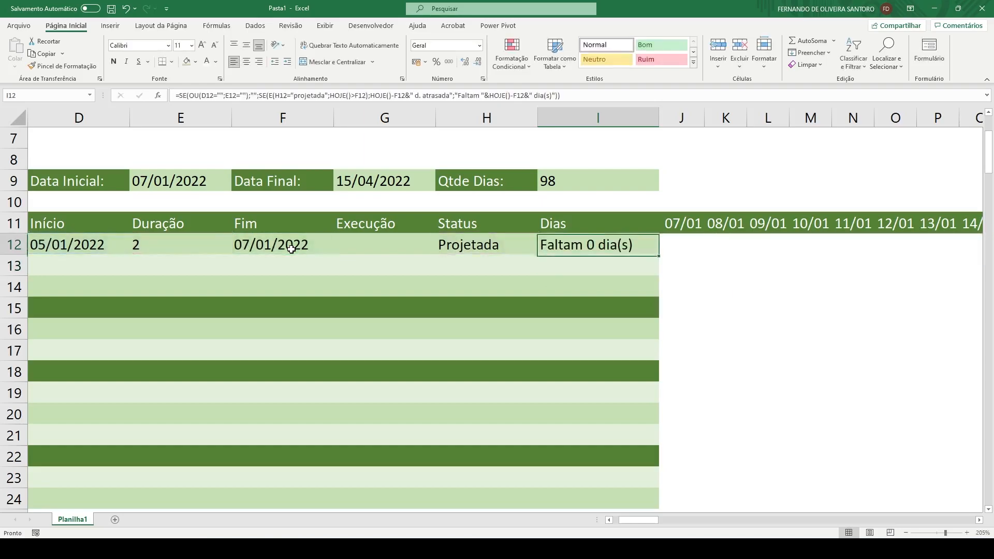
# Set the first task's Fim date in F12 to 08/01/2022 to test the Dias formula
pyautogui.click(234, 236)
pyautogui.write('08')
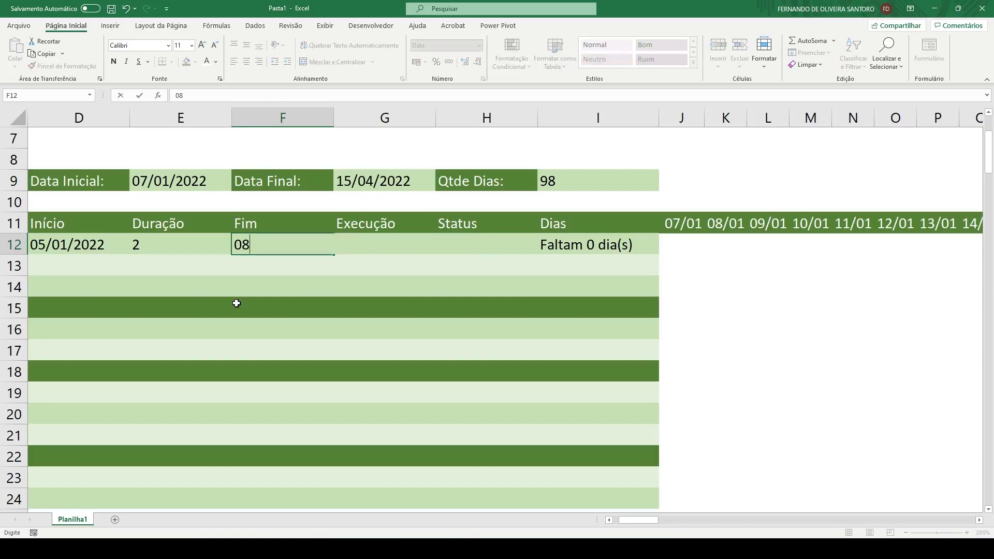
pyautogui.write('/01/2022')
pyautogui.press('Return')
pyautogui.press('Up')
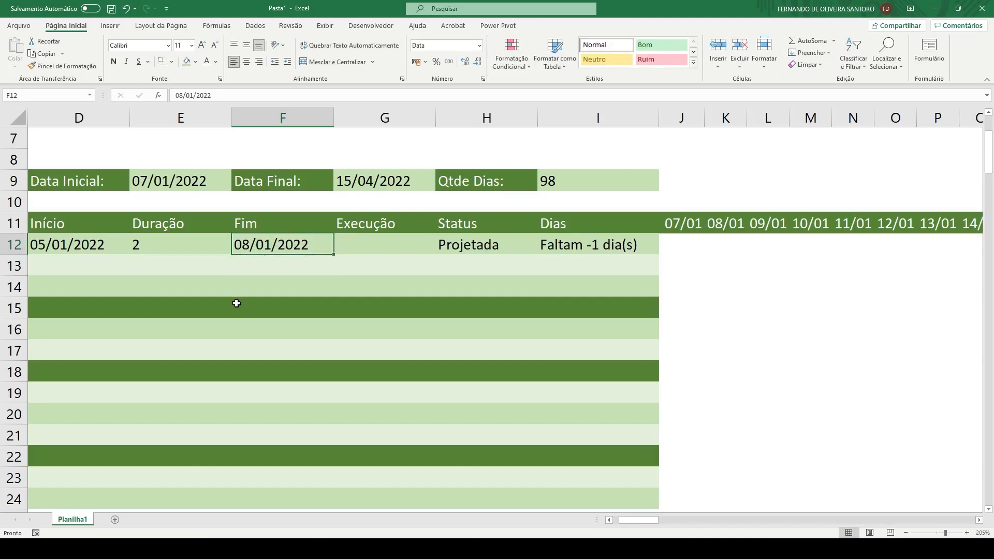
pyautogui.click(594, 250)
pyautogui.hotkey('ctrl', '1')
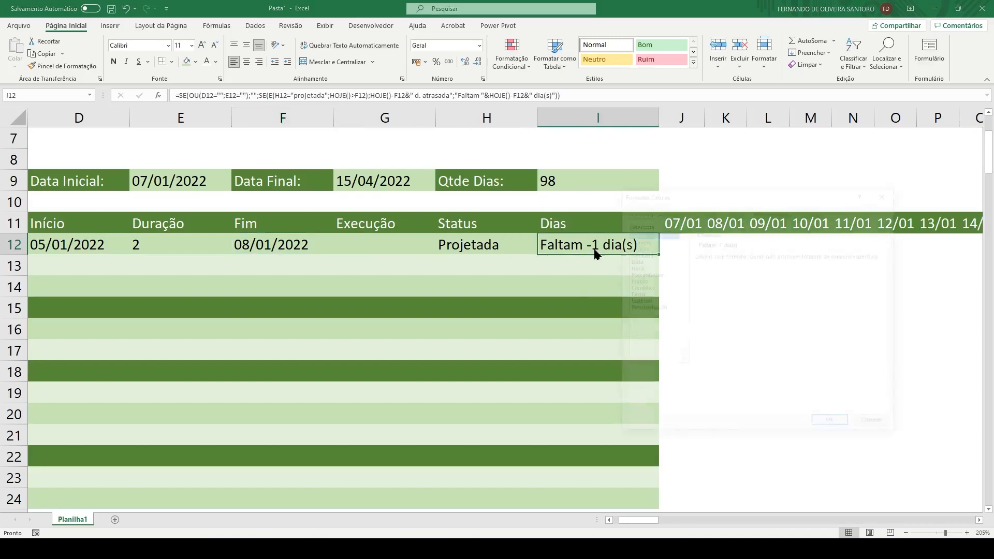
pyautogui.click(885, 195)
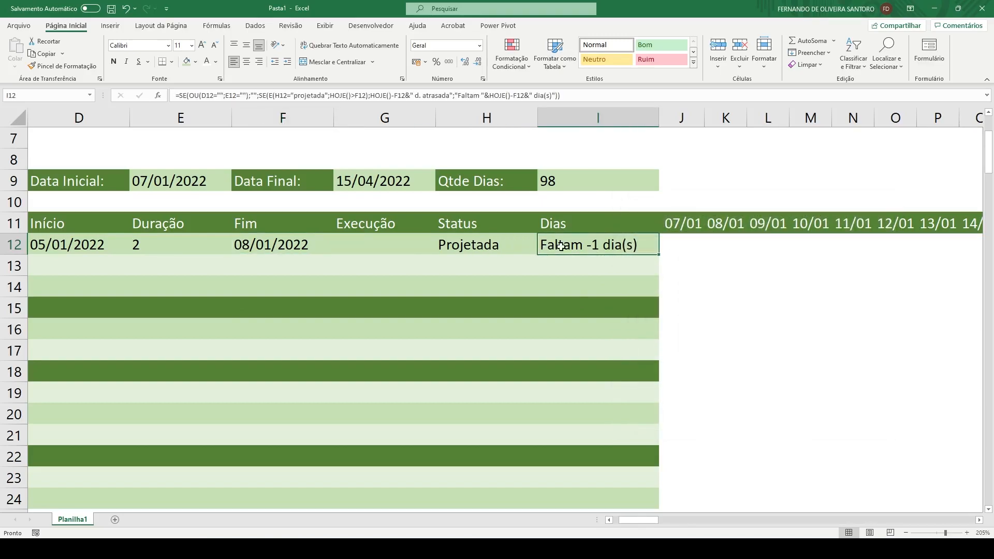
# Reverse the subtraction in the I12 formula's remaining-days text so that it calculates F12-HOJE()
pyautogui.doubleClick(565, 244)
pyautogui.moveTo(779, 266); pyautogui.dragTo(800, 265)
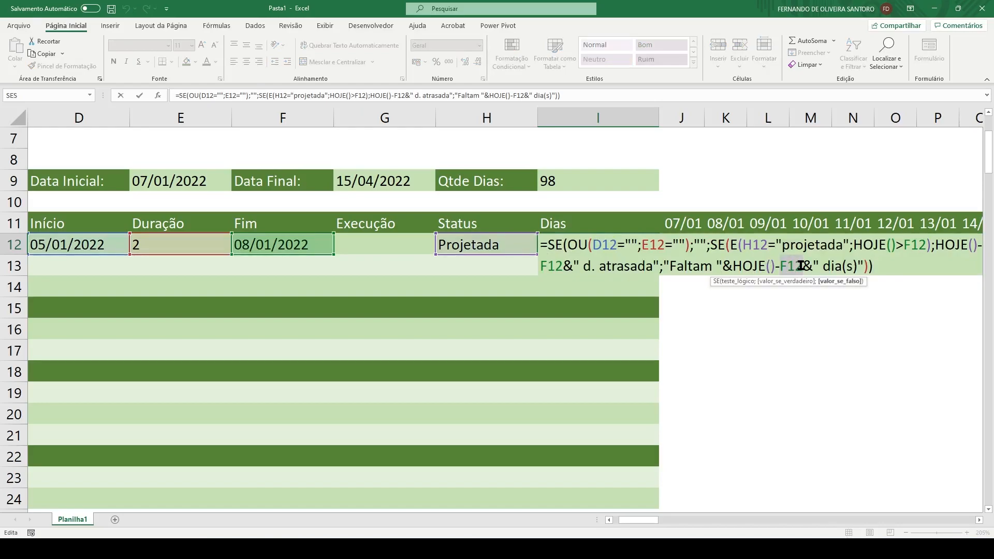
pyautogui.press('BackSpace')
pyautogui.press('BackSpace')
pyautogui.click(733, 266)
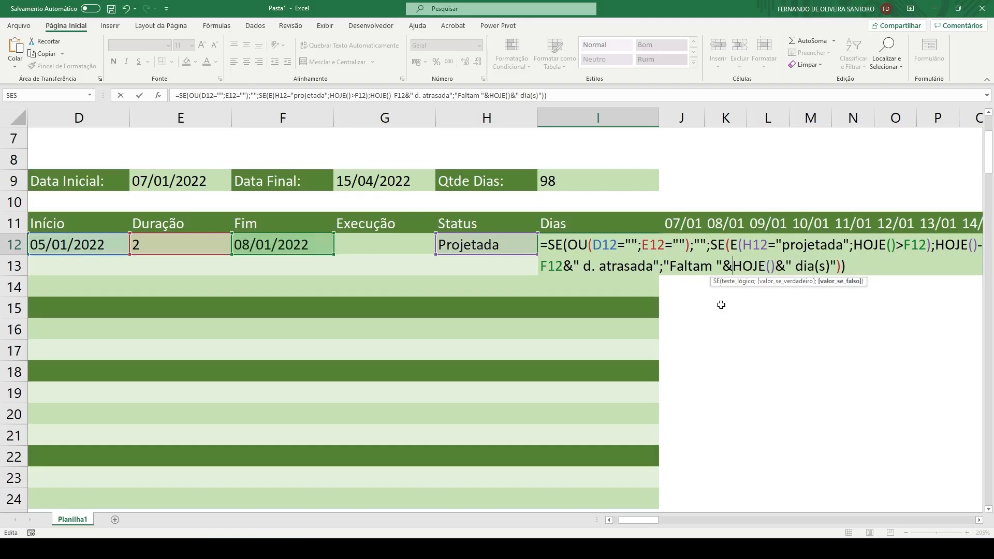
pyautogui.write('F12-')
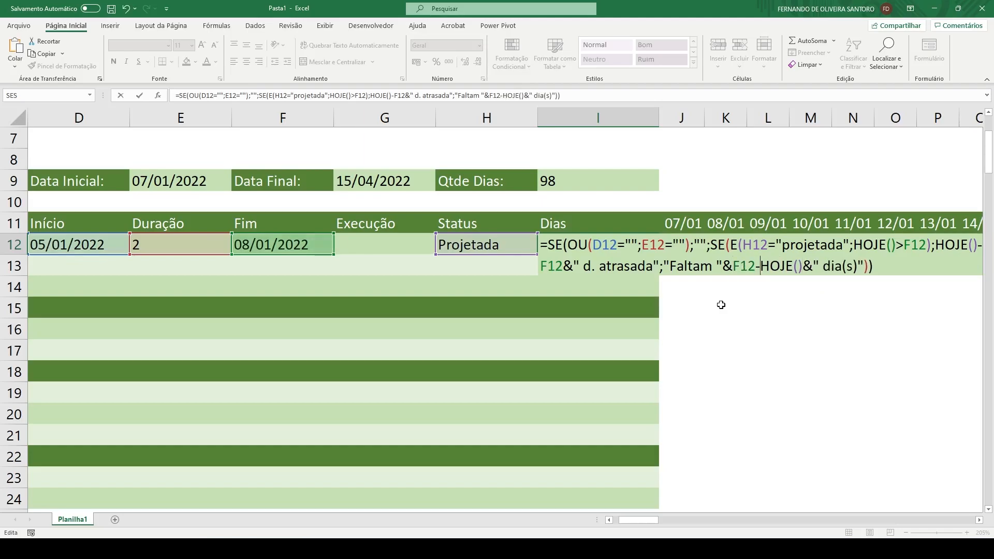
pyautogui.press('Return')
# Change the remaining-days wording in the I12 formula from "Faltam " to "Falta(m )"
pyautogui.click(589, 245)
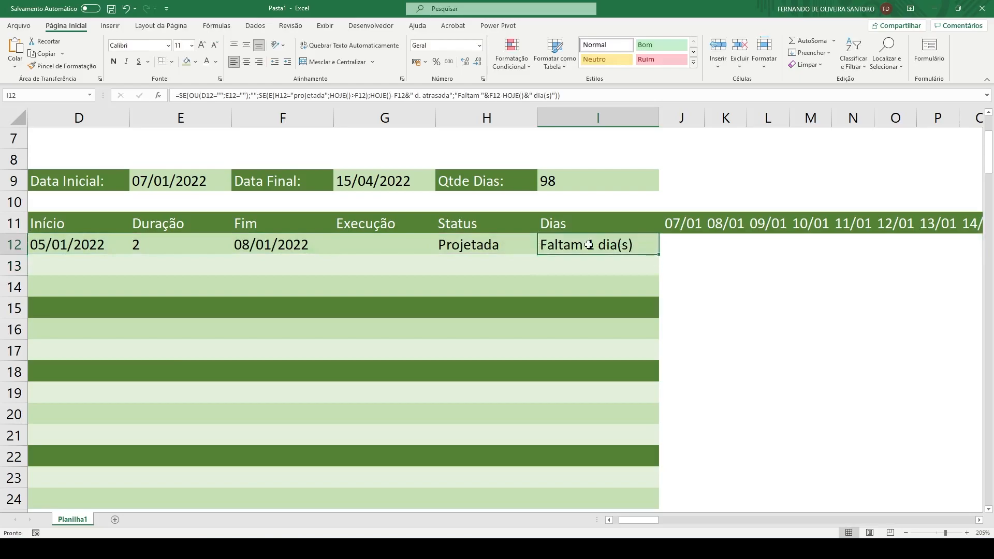
pyautogui.press('F2')
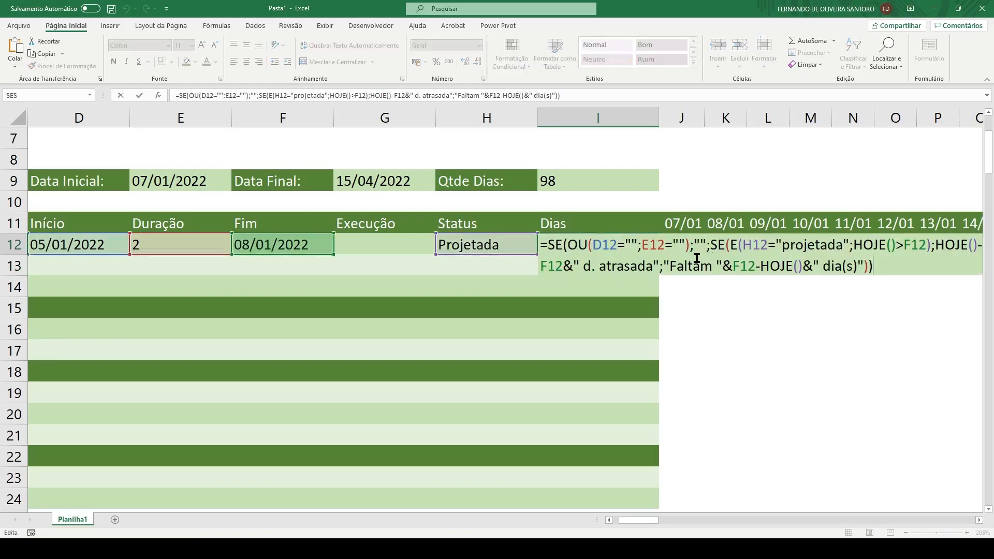
pyautogui.click(698, 263)
pyautogui.write('(')
pyautogui.press('Right')
pyautogui.press('Right')
pyautogui.write(')')
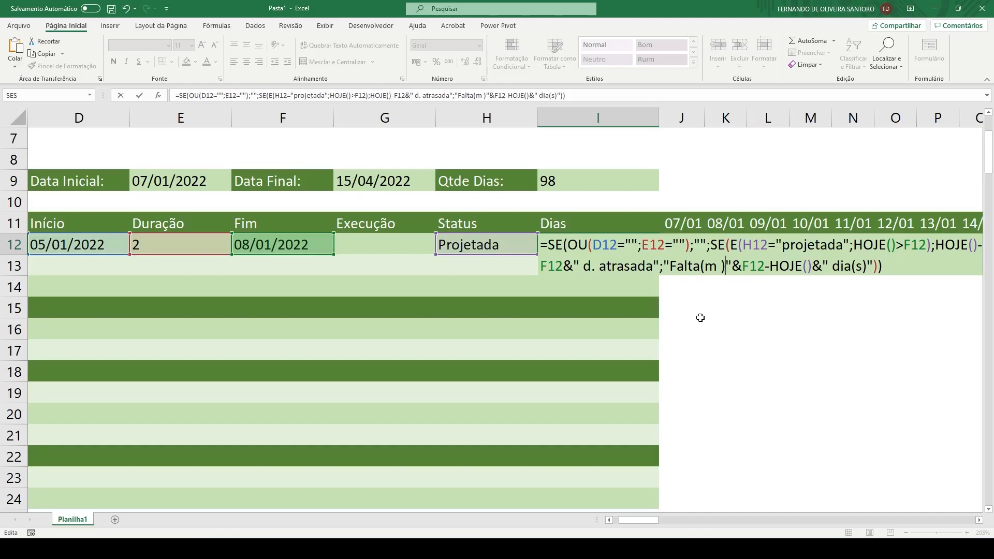
pyautogui.press('Return')
pyautogui.press('Up')
pyautogui.press('Left')
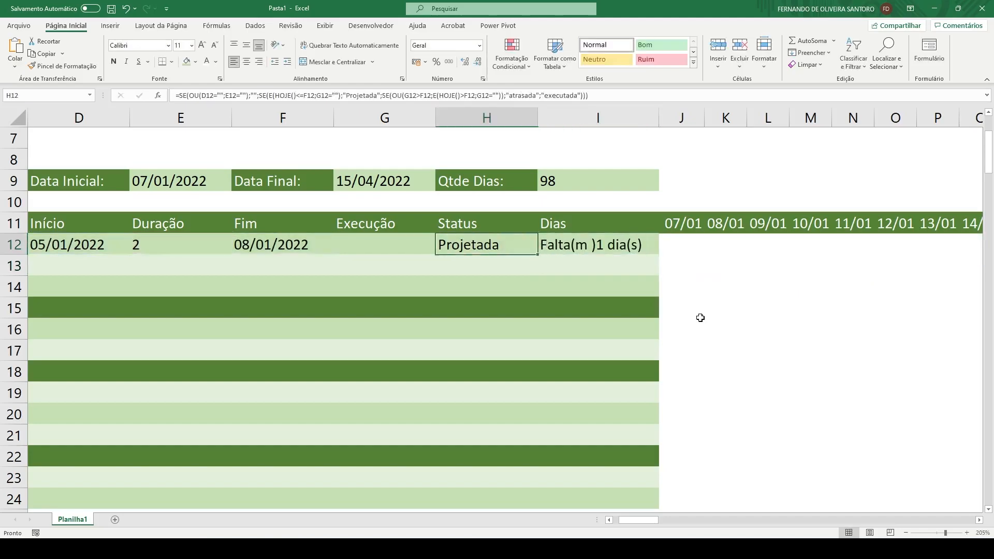
pyautogui.press('Left')
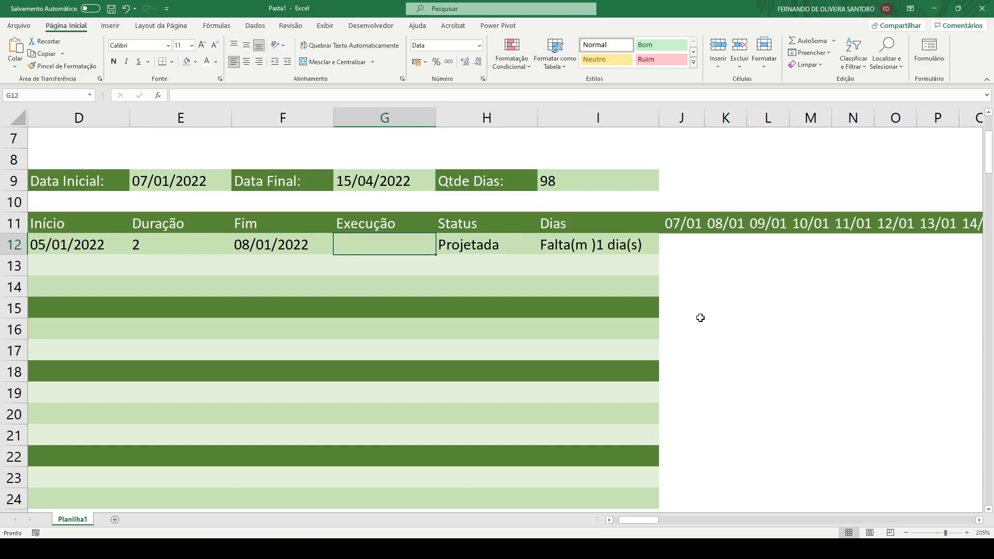
pyautogui.press('Left')
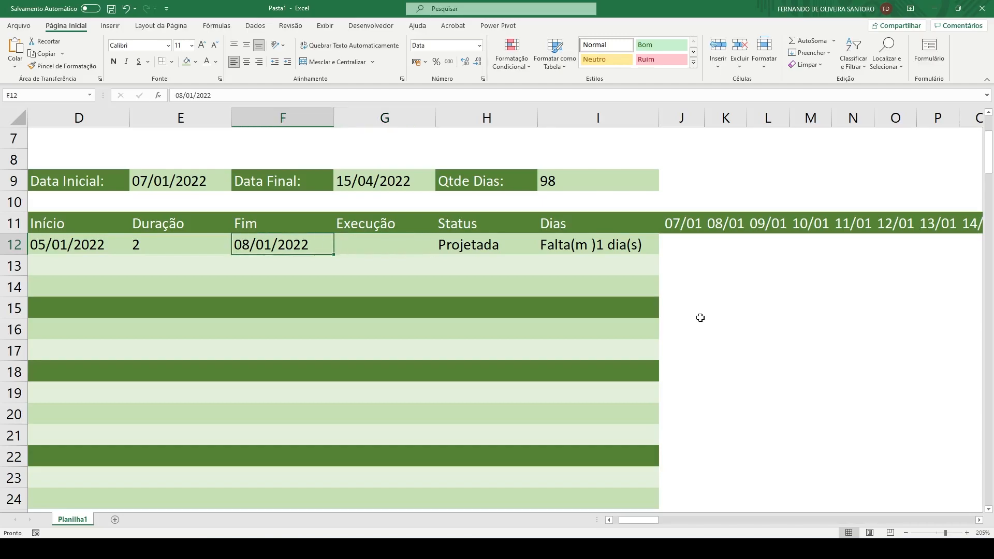
pyautogui.press('Right')
pyautogui.press('Right')
pyautogui.press('Right')
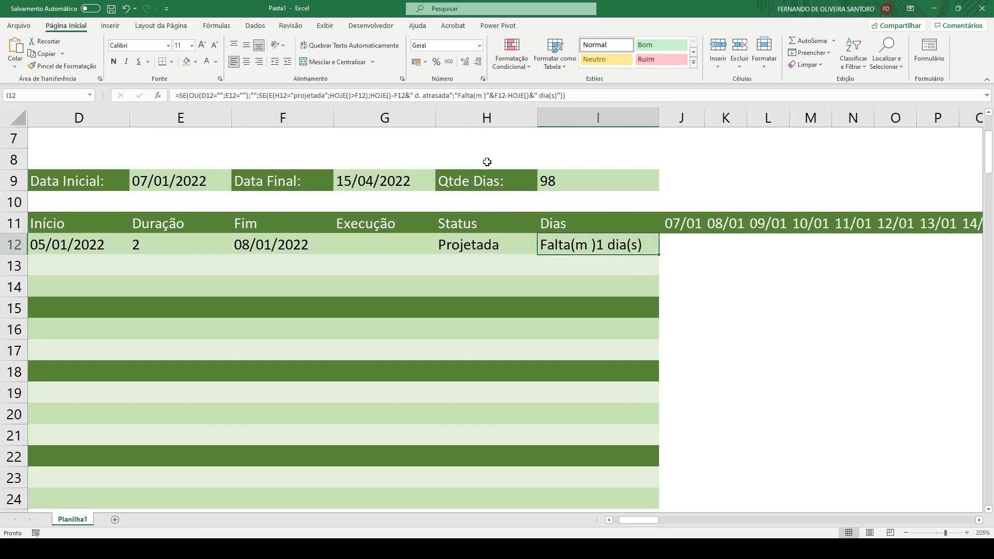
# Replace the "Falta(m )" result in the I12 formula with a nested SE that returns "No prazo" when G12=F12
pyautogui.press('F2')
pyautogui.moveTo(665, 267); pyautogui.dragTo(895, 272)
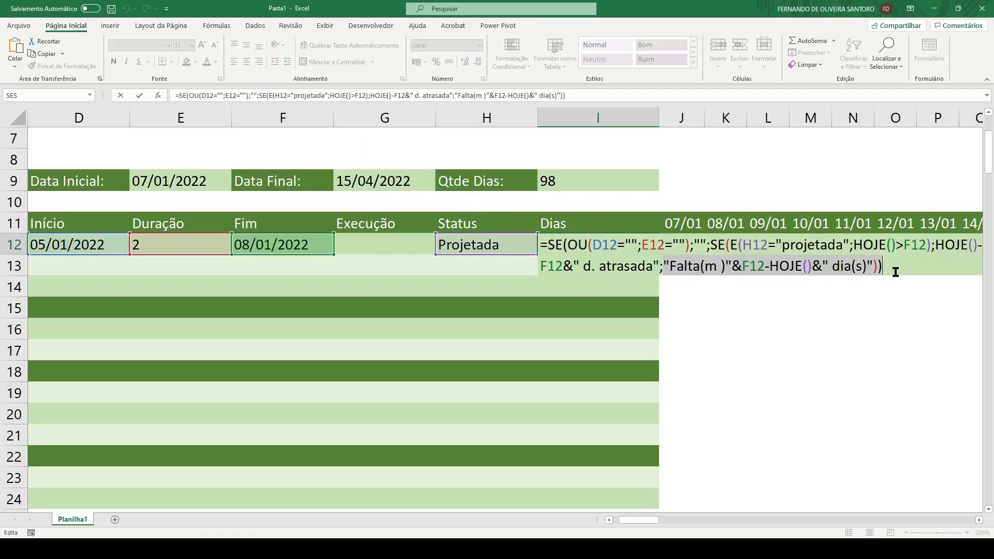
pyautogui.press('Delete')
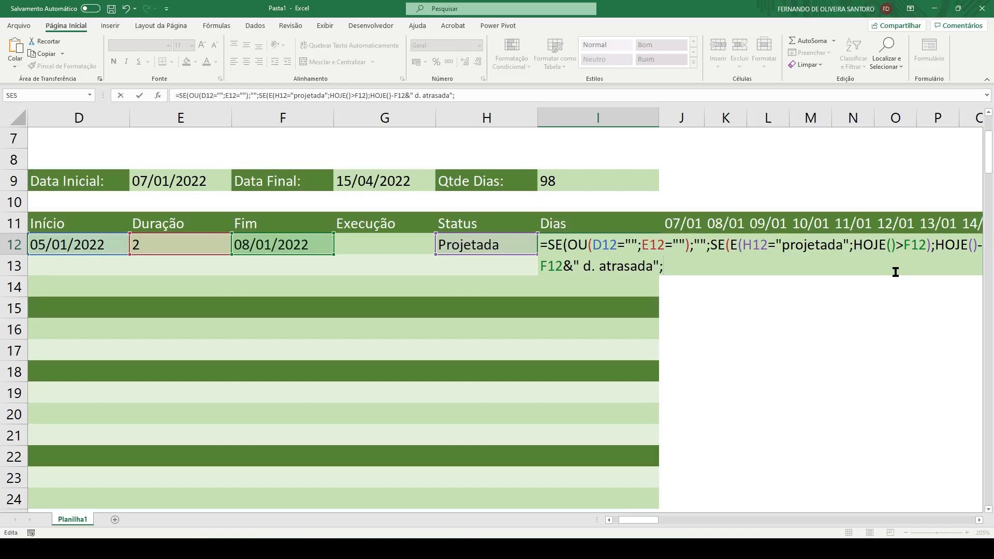
pyautogui.write('se(')
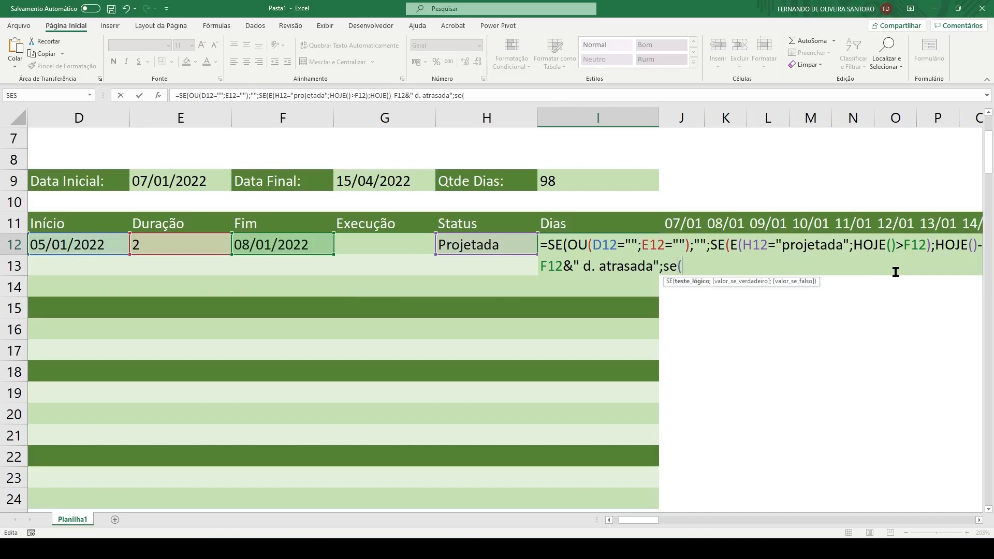
pyautogui.click(349, 241)
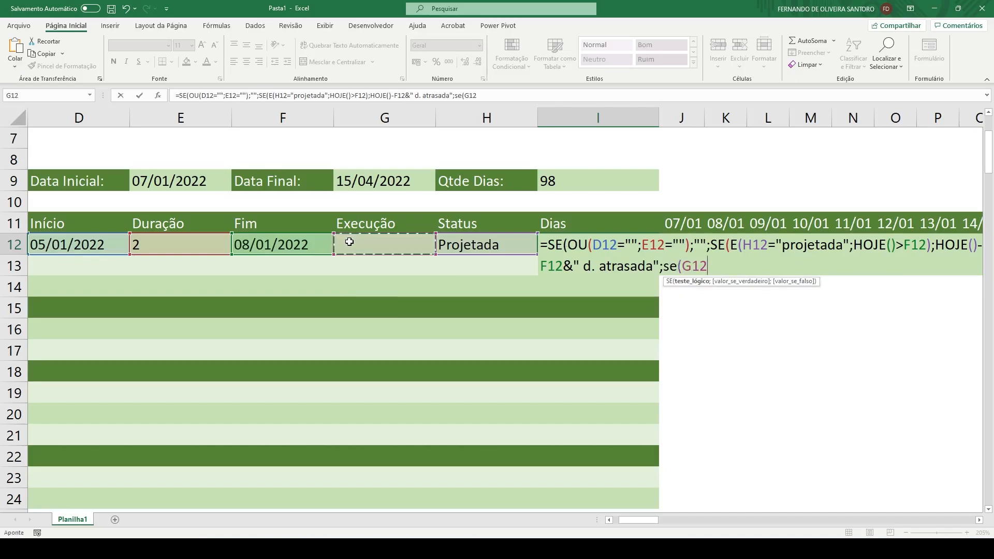
pyautogui.write('=')
pyautogui.click(299, 242)
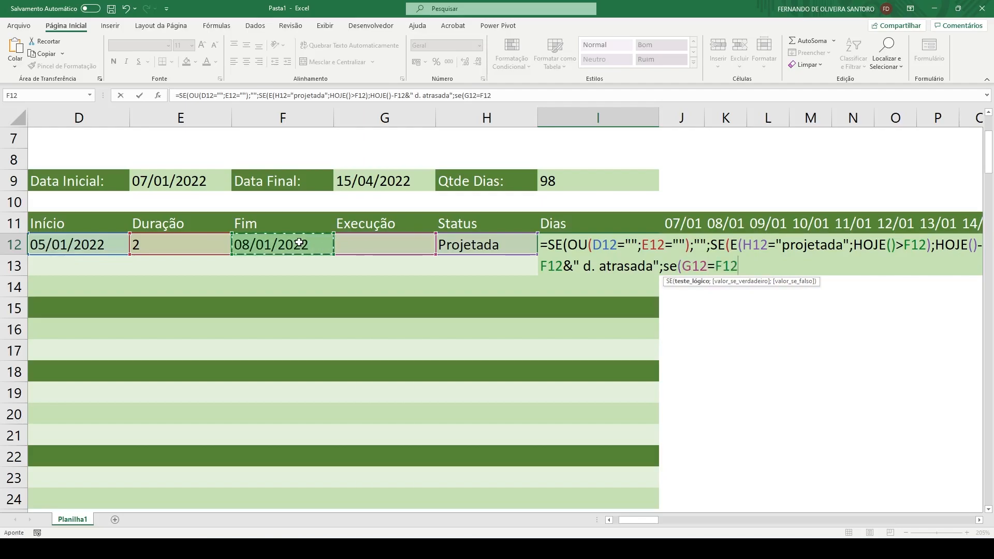
pyautogui.write(';"No ')
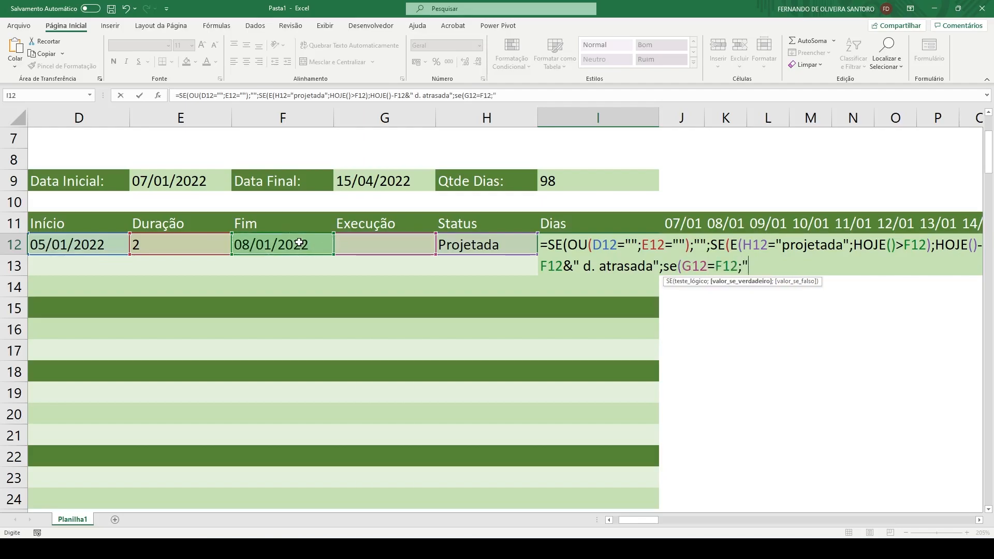
pyautogui.write('prazo"')
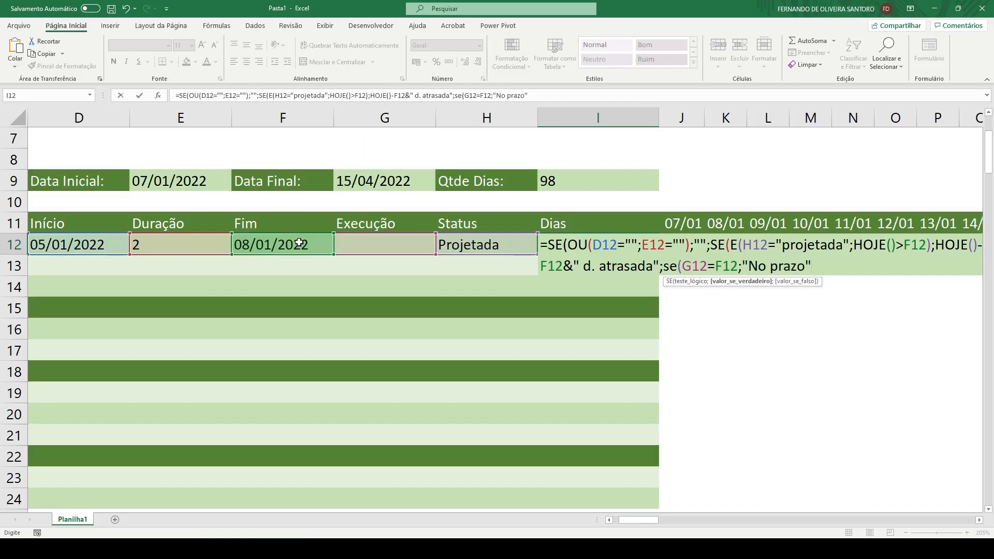
# Nest another SE in the I12 formula with an E test for H12="atrasada" and G12=""
pyautogui.write(';se(')
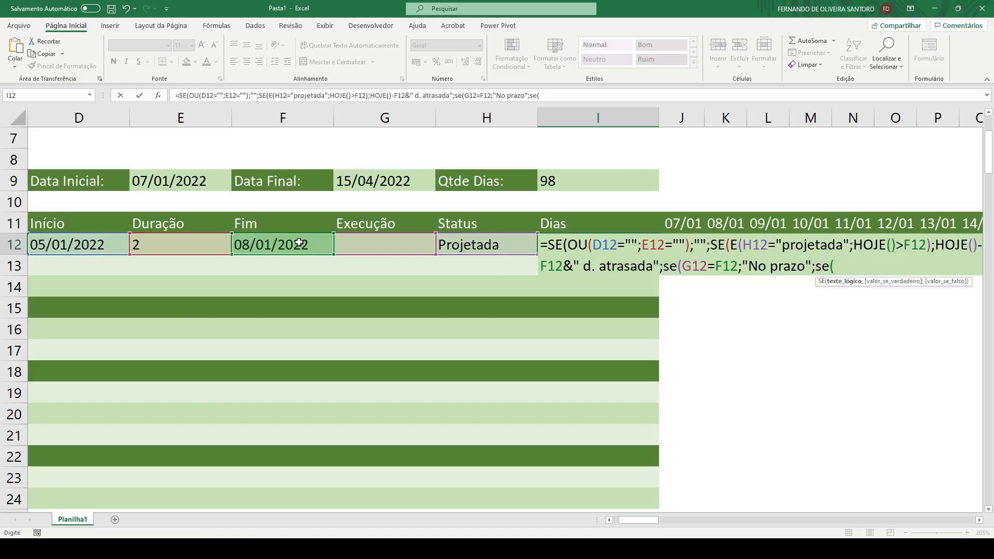
pyautogui.write('e(')
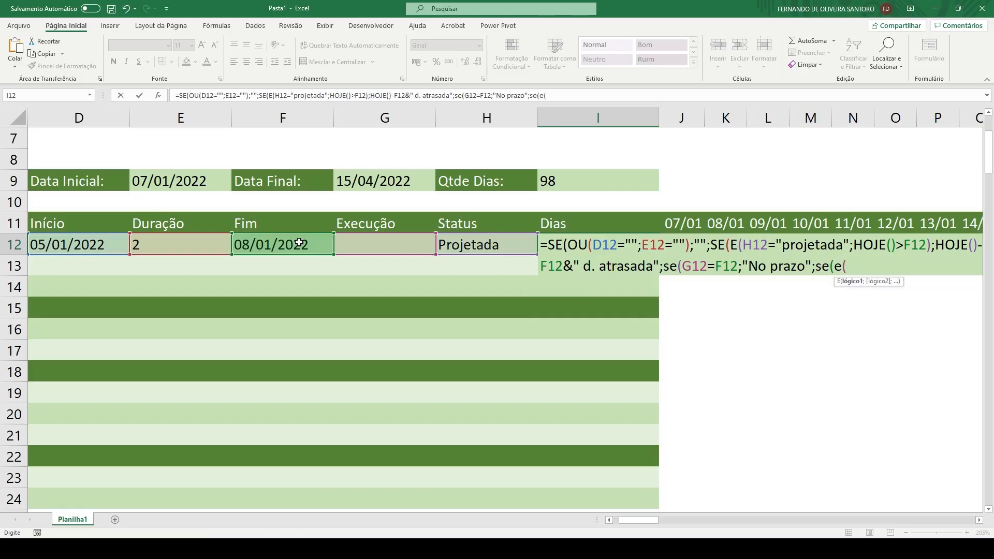
pyautogui.click(443, 239)
pyautogui.write('="atrasada"')
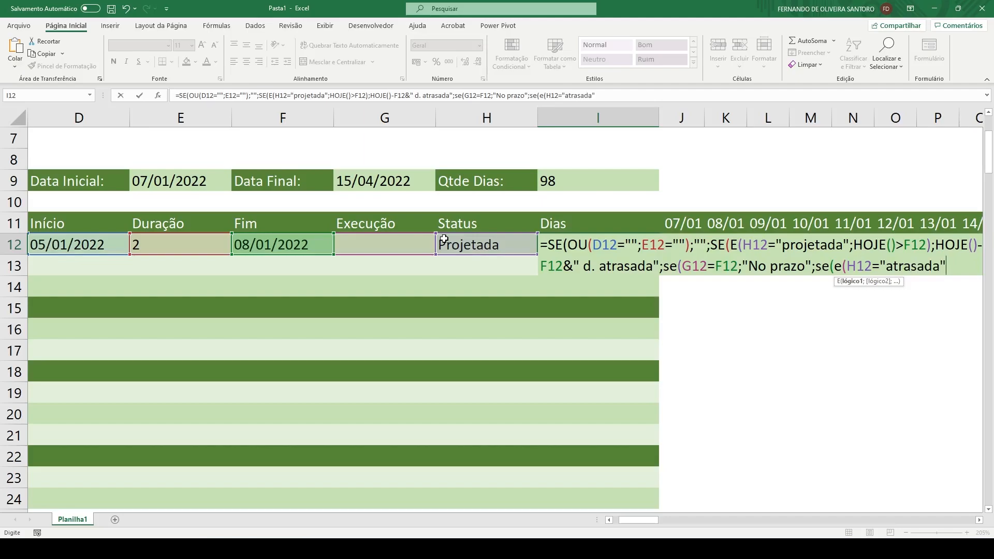
pyautogui.write(';')
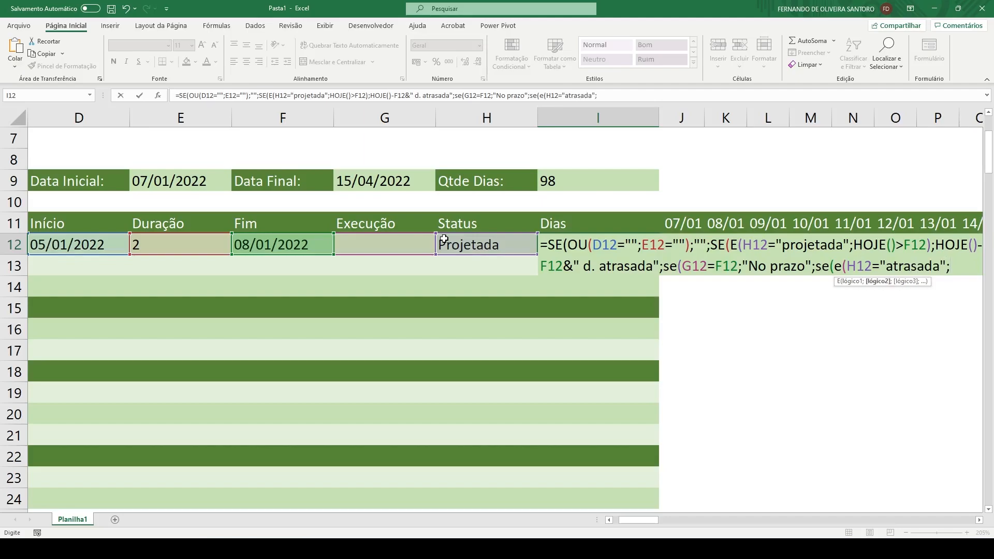
pyautogui.click(365, 247)
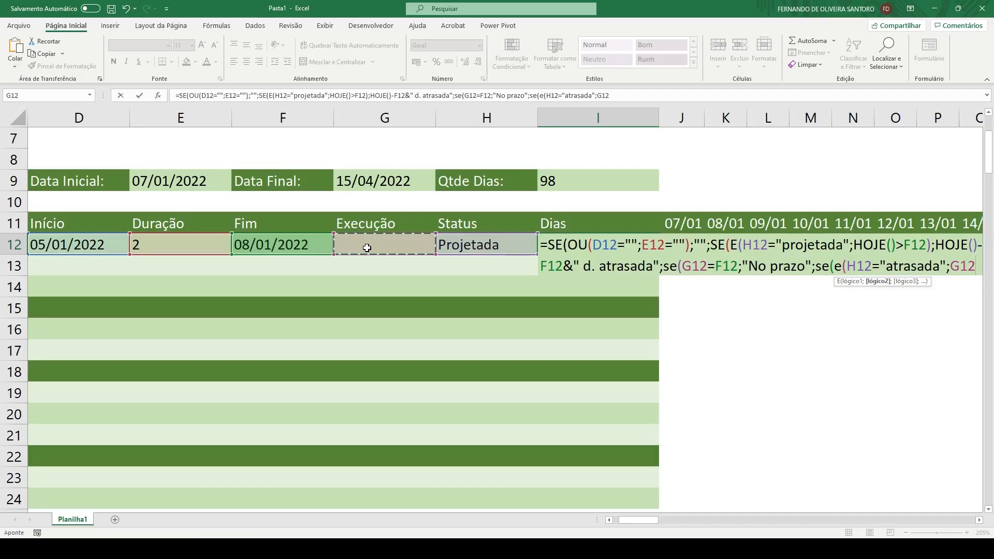
pyautogui.write('="");')
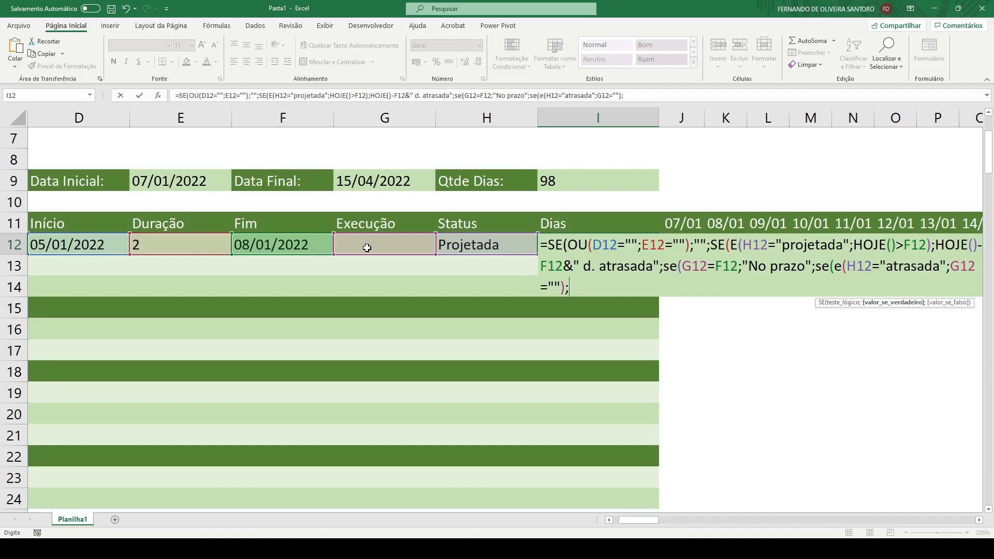
# Give the overdue test in the I12 formula the true result hoje()-F12&" d. de atraso"
pyautogui.write('hoje')
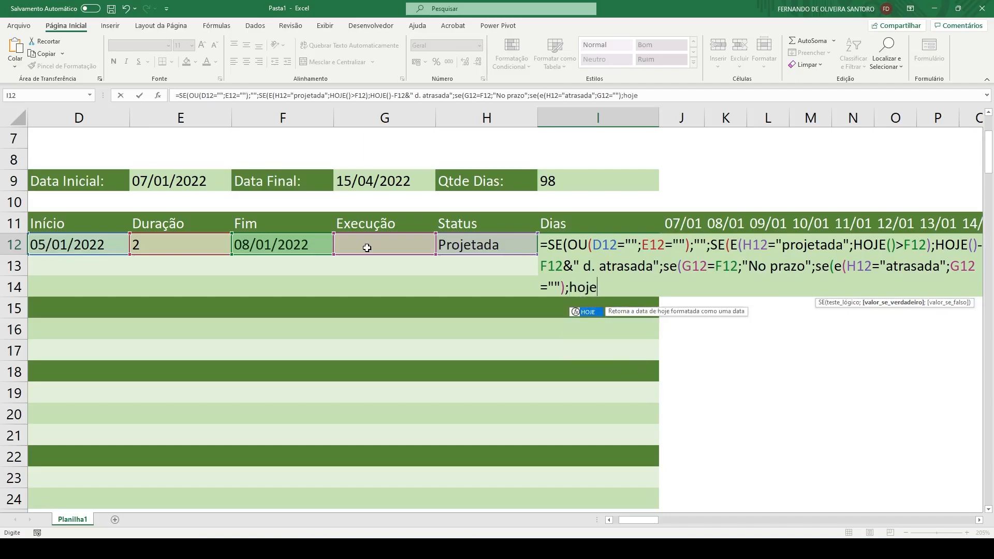
pyautogui.write('()-')
pyautogui.click(292, 244)
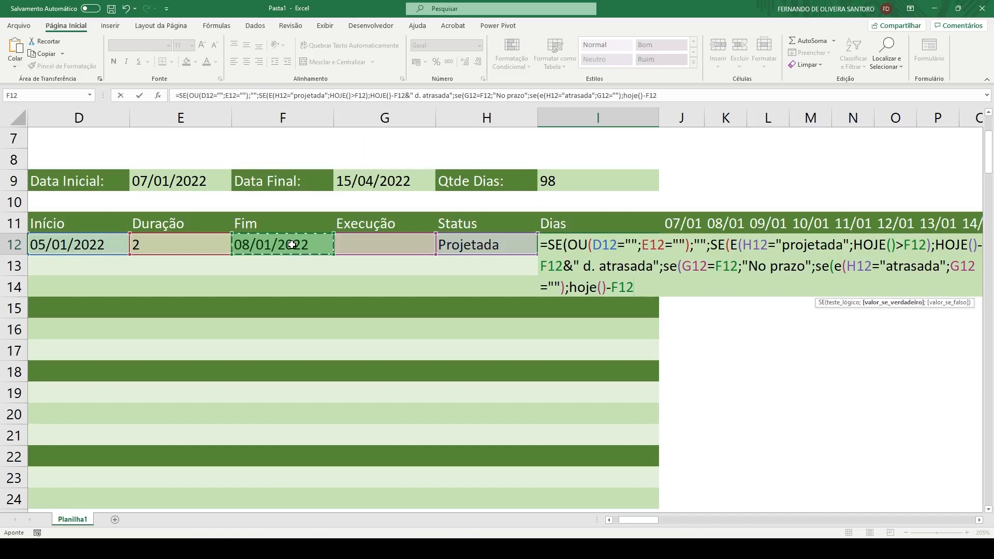
pyautogui.write('&" d. atrasad')
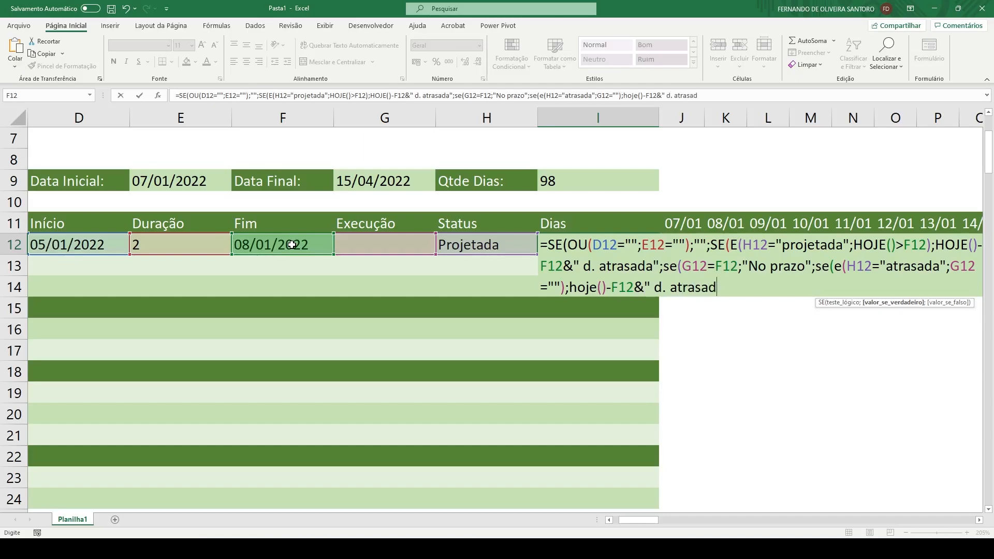
pyautogui.press('BackSpace')
pyautogui.press('BackSpace')
pyautogui.press('BackSpace')
pyautogui.press('BackSpace')
pyautogui.press('BackSpace')
pyautogui.press('BackSpace')
pyautogui.press('BackSpace')
pyautogui.write('de atraso"')
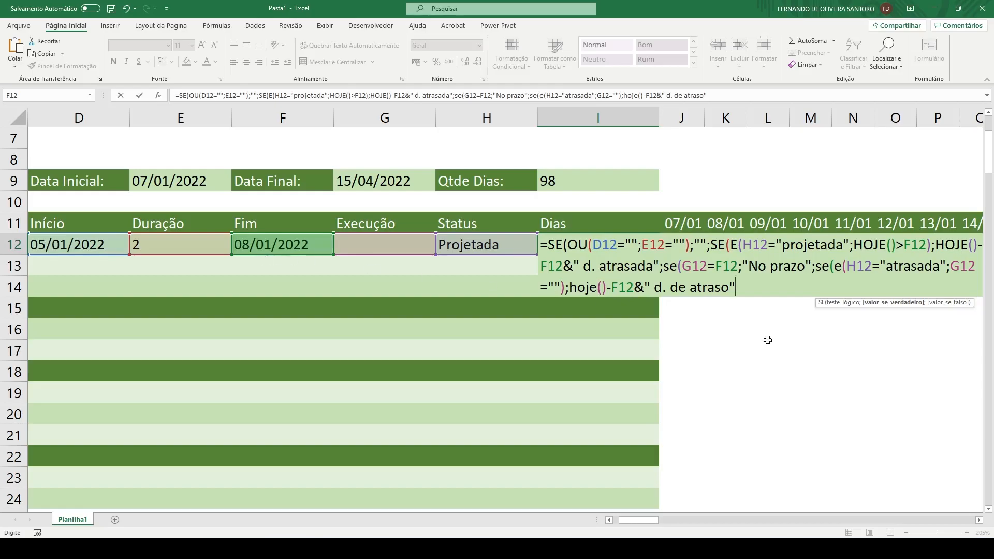
# Add "Falta(m )"&F12-HOJE()&" dia(s)" as the final false result in I12, close all SE functions and enter the formula
pyautogui.write(';"Falta(m )"&F12-HOJE()&" dia(s)"))')
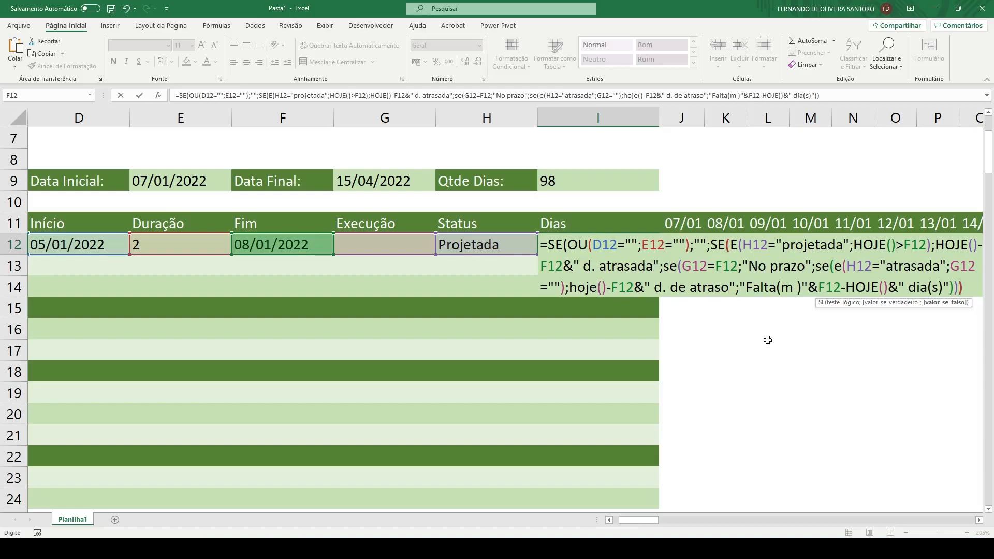
pyautogui.write('))')
pyautogui.press('Return')
# Set the first task's Início date in D12 to 04/01/2022
pyautogui.press('Up')
pyautogui.press('Left')
pyautogui.press('Left')
pyautogui.press('Left')
pyautogui.press('Left')
pyautogui.press('Left')
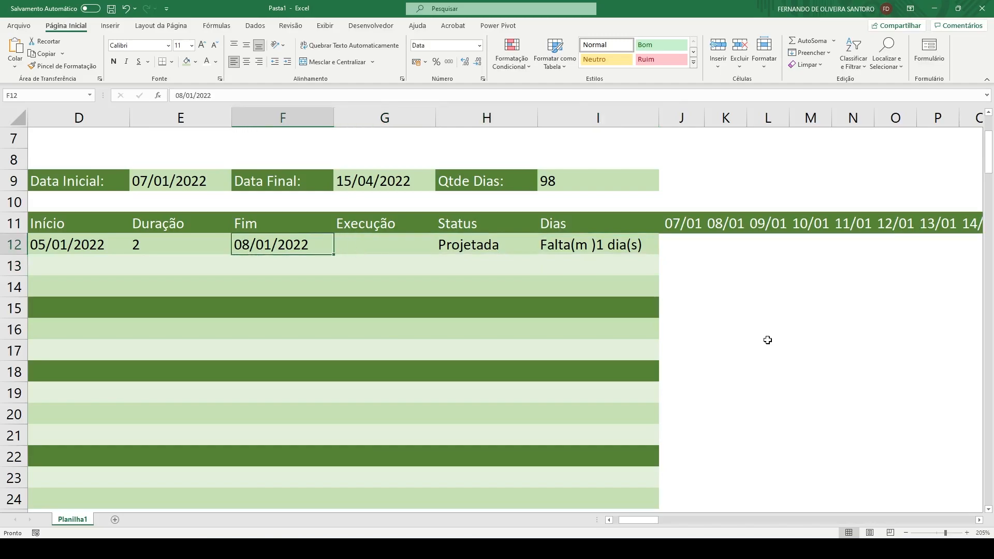
pyautogui.write('04/01')
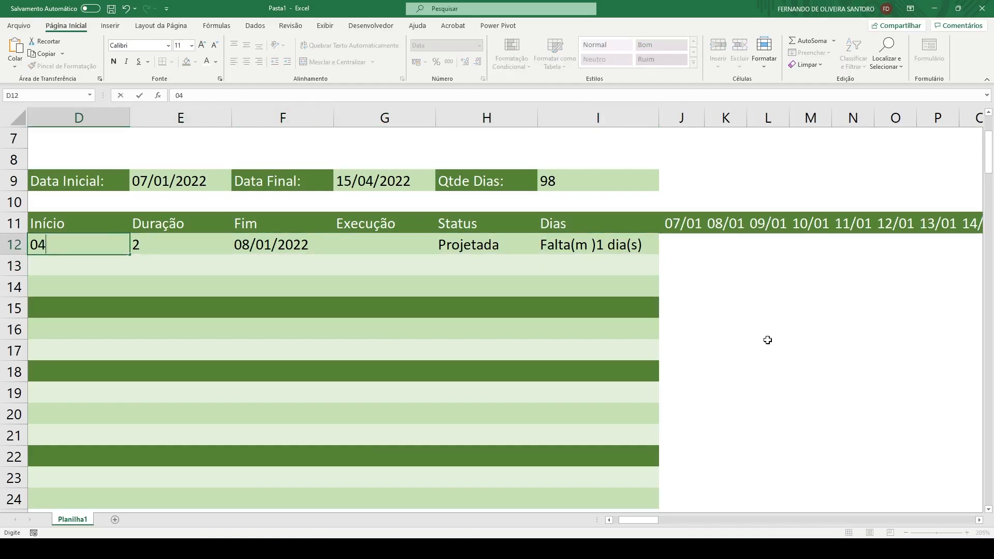
pyautogui.press('Return')
# Set the first task's Fim date in F12 to 06/01/2022 to test the overdue result
pyautogui.press('Right')
pyautogui.press('Right')
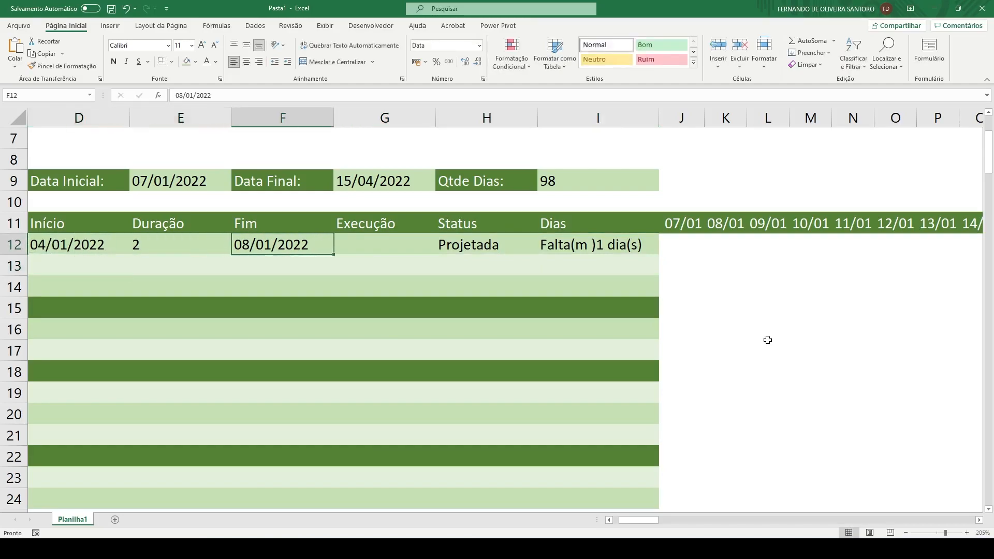
pyautogui.write('06/01')
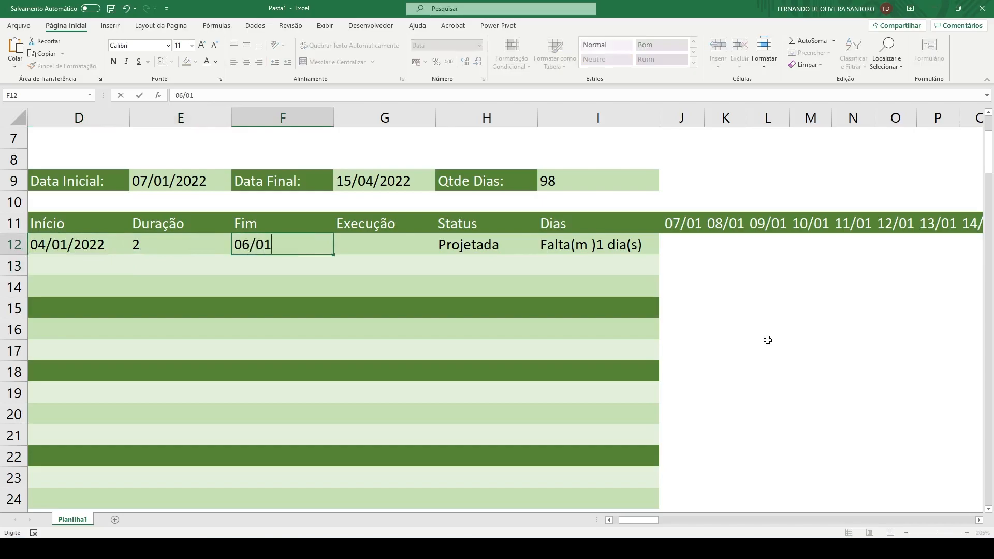
pyautogui.press('Return')
pyautogui.press('Up')
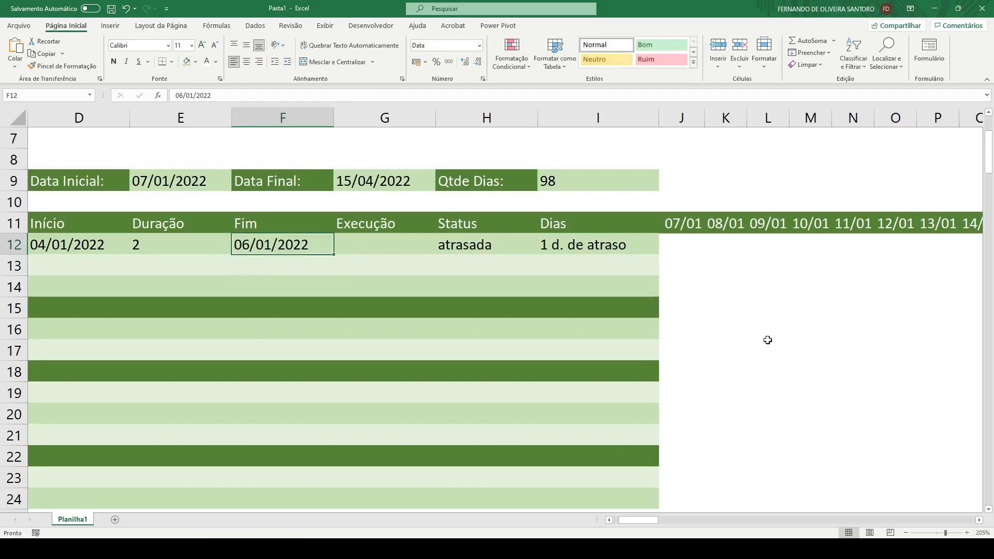
# Set the first task's Início date in D12 to 01/01/2022
pyautogui.press('Right')
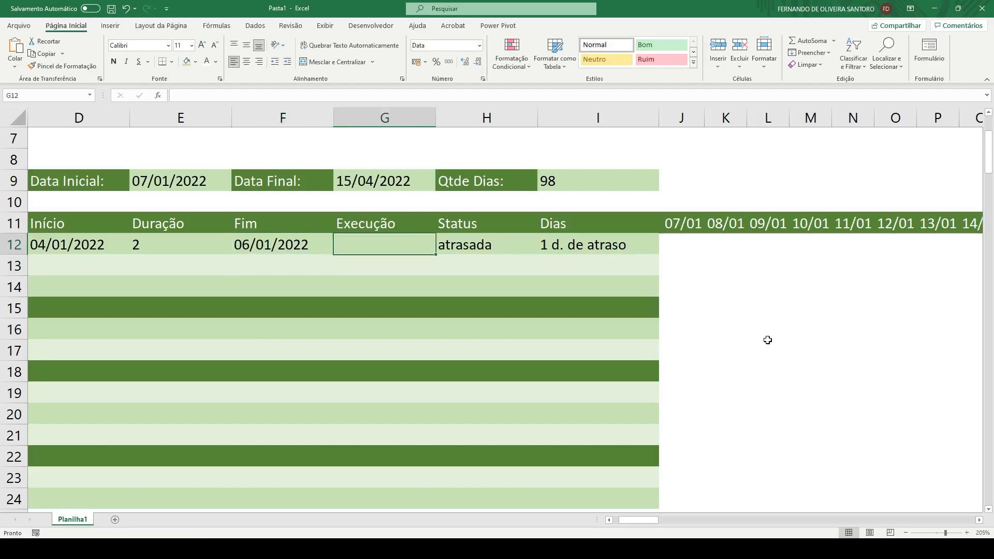
pyautogui.press('Left')
pyautogui.press('Left')
pyautogui.press('Left')
pyautogui.press('F2')
pyautogui.write('01/01')
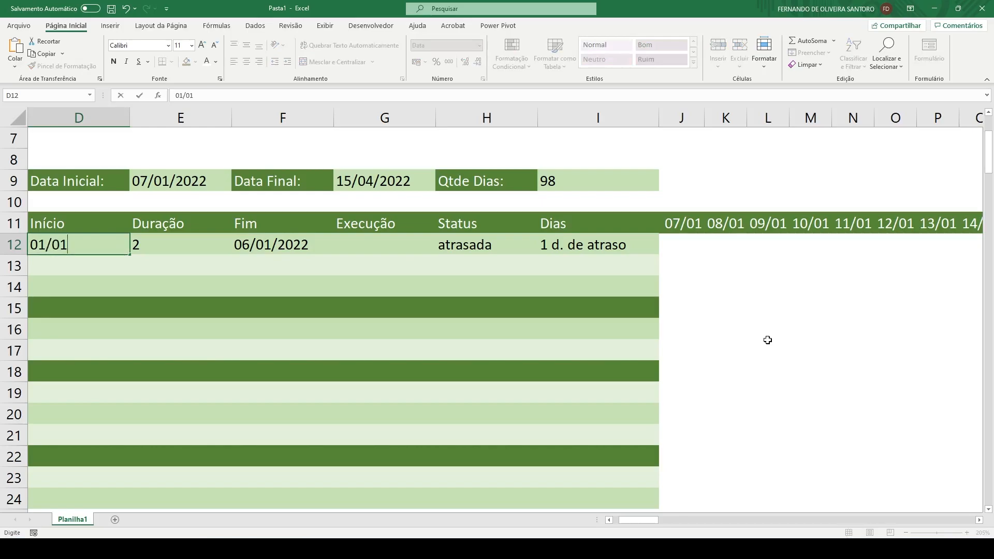
pyautogui.press('Return')
# Restore the Fim formula in F12 by filling it up from F13
pyautogui.press('Up')
pyautogui.press('Right')
pyautogui.press('Right')
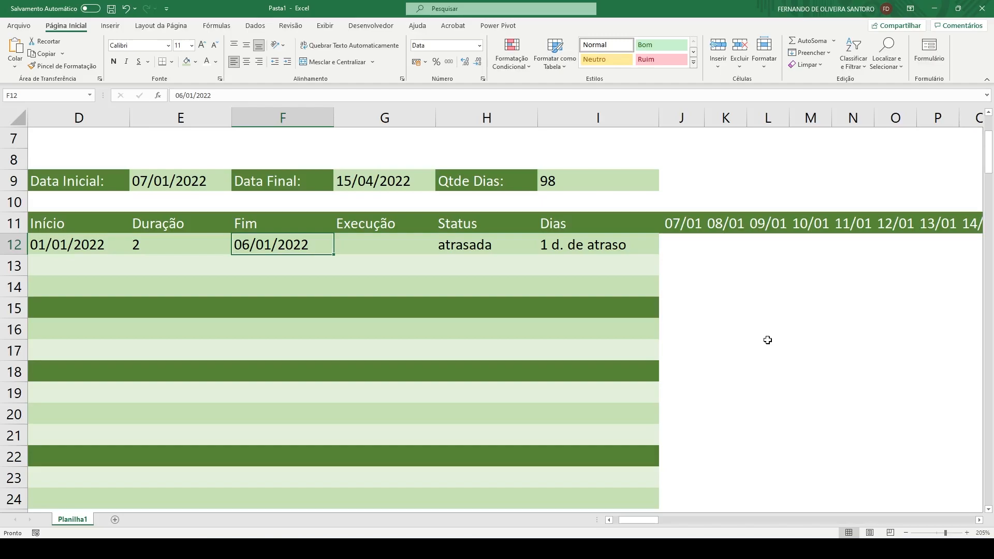
pyautogui.press('Left')
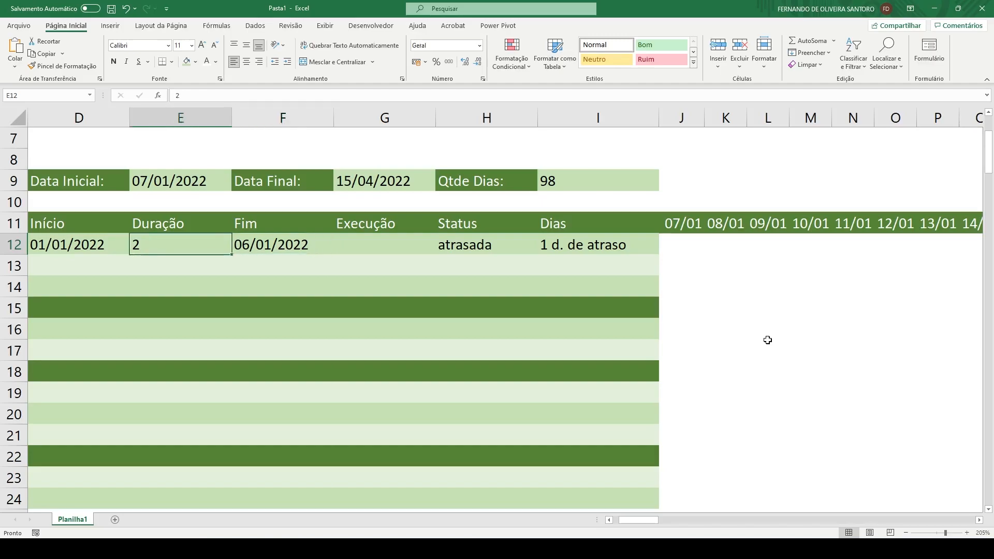
pyautogui.press('Right')
pyautogui.press('Down')
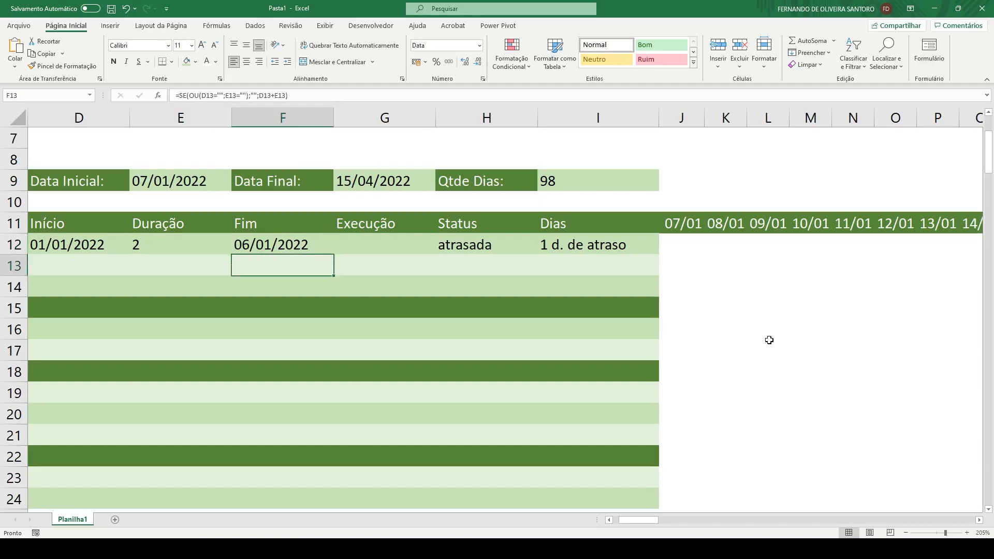
pyautogui.moveTo(333, 276); pyautogui.dragTo(333, 243)
# Try a Duração of 5 for the first task in E12, and set it back to 2
pyautogui.click(207, 241)
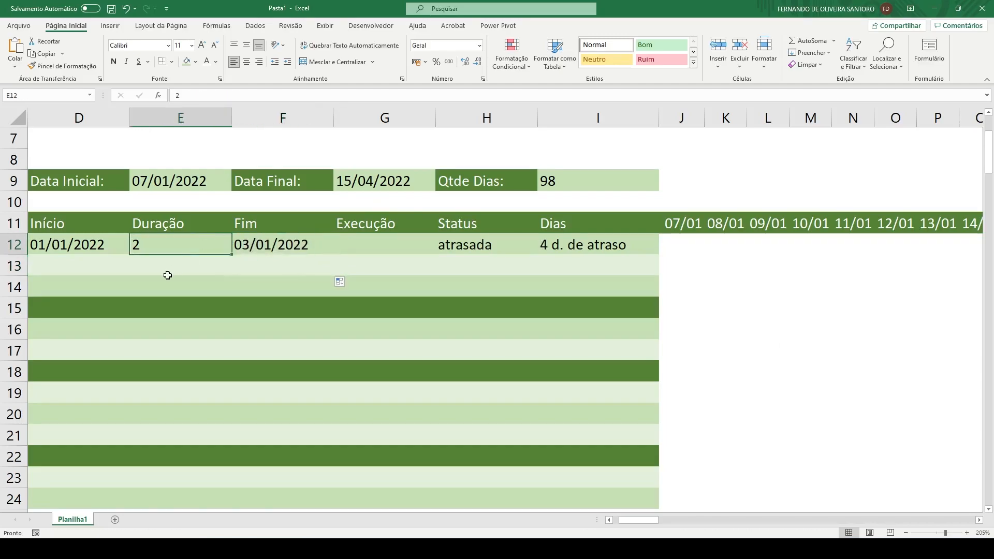
pyautogui.write('5')
pyautogui.press('Return')
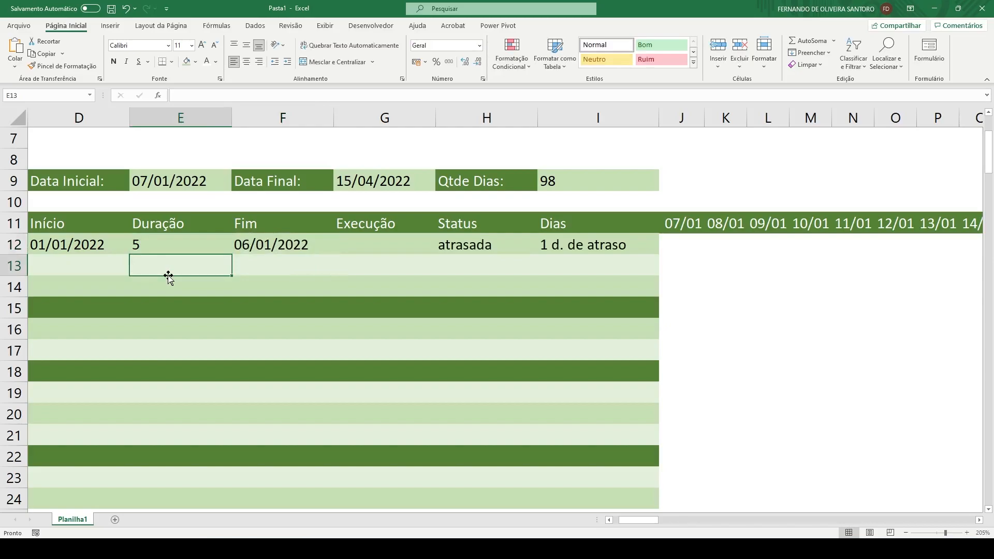
pyautogui.press('Up')
pyautogui.press('Right')
pyautogui.press('Right')
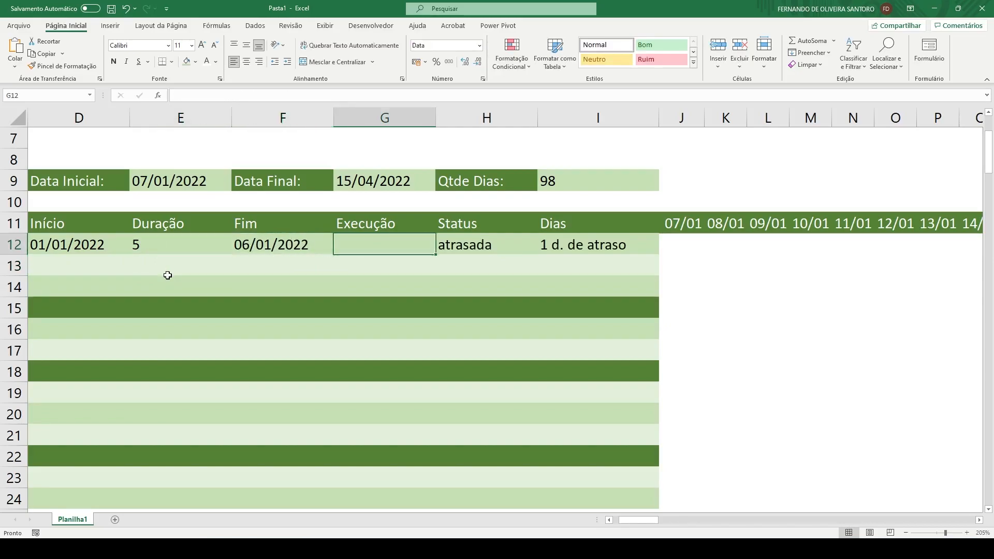
pyautogui.press('Left')
pyautogui.press('Left')
pyautogui.write('2')
pyautogui.press('Return')
pyautogui.press('Up')
pyautogui.press('Right')
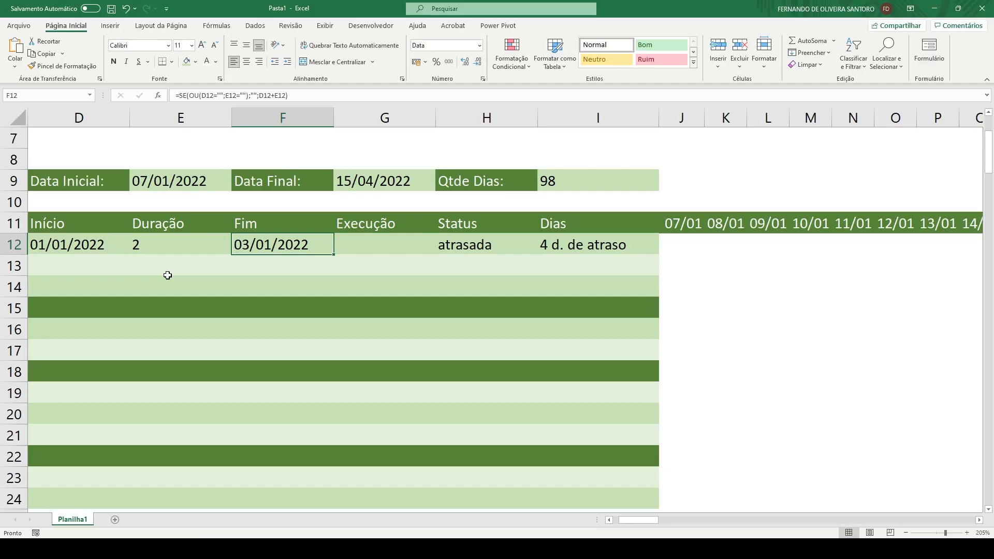
# Copy the final "Falta(m )"&F12-HOJE()&" dia(s)" part with its closing parentheses from the I12 formula and remove it there
pyautogui.press('Right')
pyautogui.press('Right')
pyautogui.press('Right')
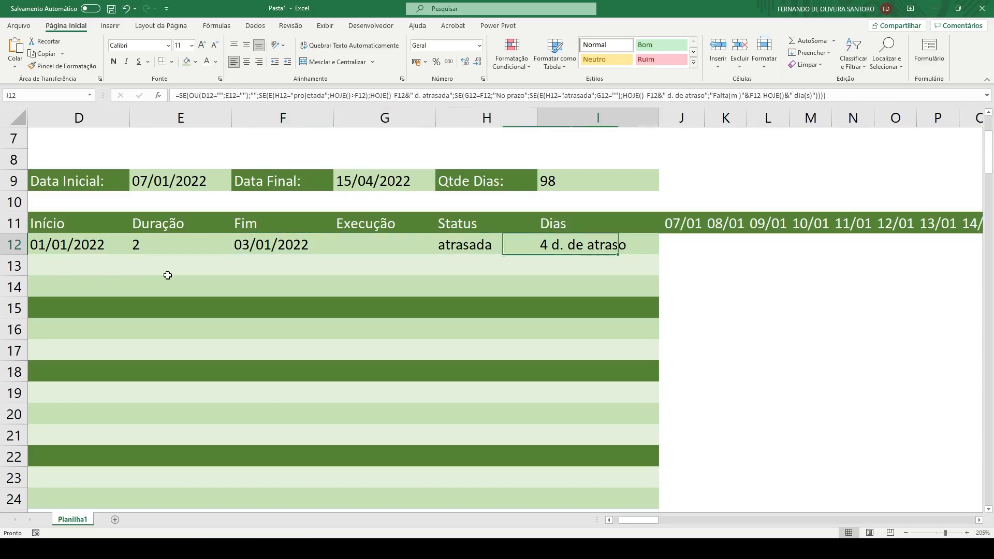
pyautogui.press('F2')
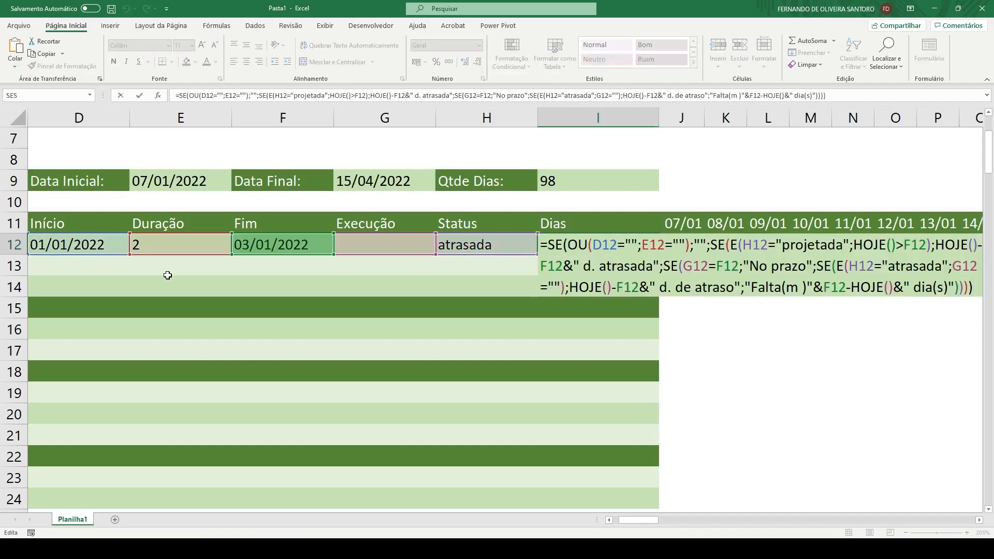
pyautogui.moveTo(745, 288); pyautogui.dragTo(915, 402)
pyautogui.hotkey('ctrl', 'c')
pyautogui.press('Delete')
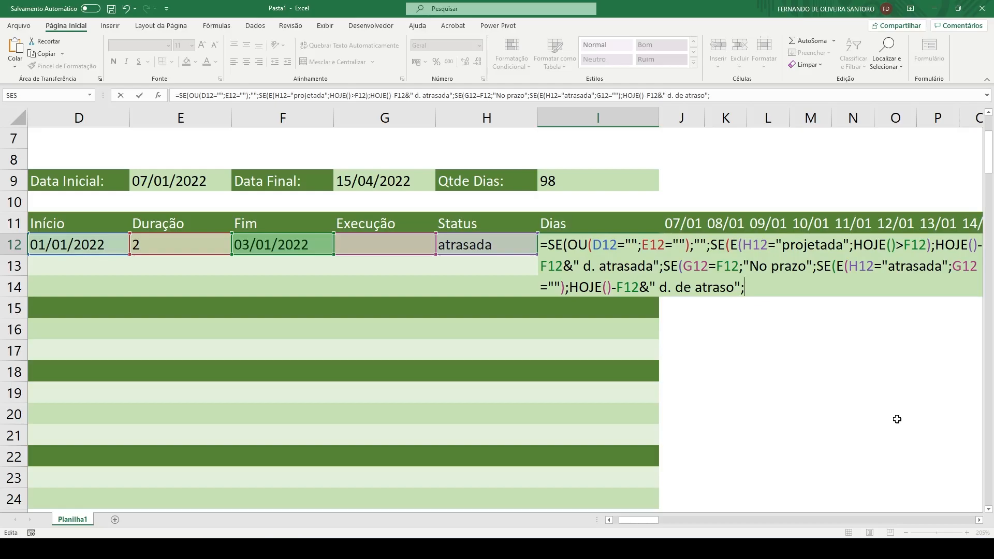
# Append a nested SE with an E function to the I12 formula, using H12="executada" as the first condition
pyautogui.write('se')
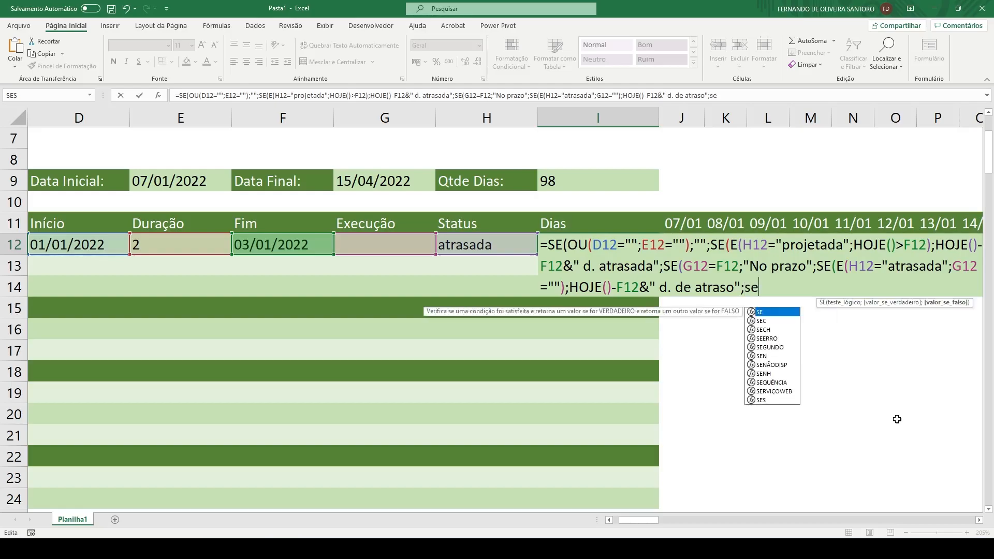
pyautogui.write('(e(')
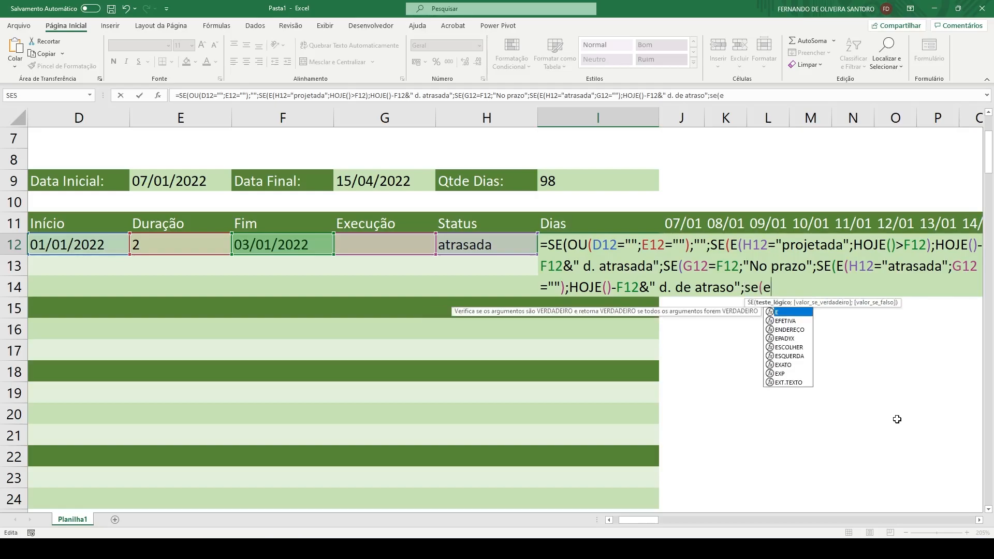
pyautogui.click(459, 245)
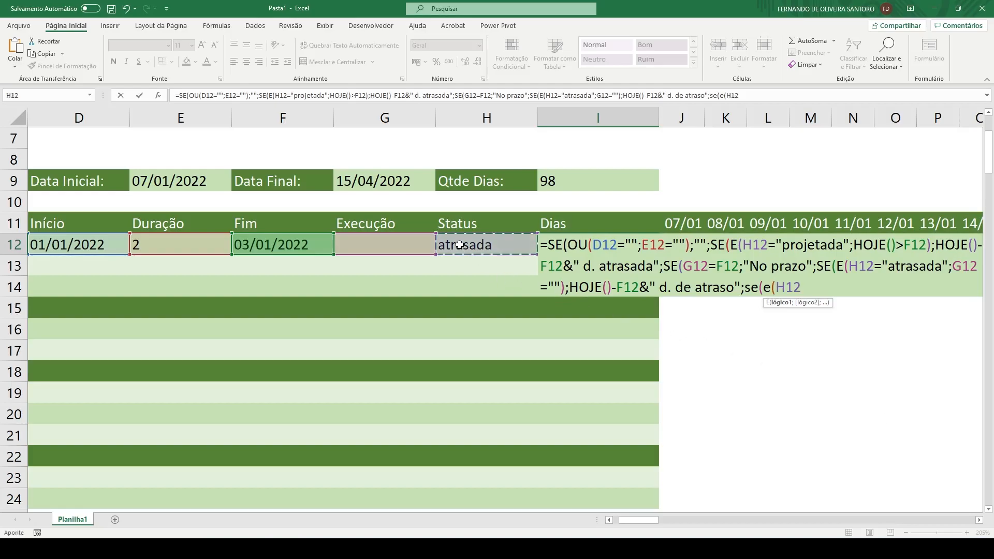
pyautogui.write('="e3xecutada')
pyautogui.press('BackSpace')
pyautogui.press('BackSpace')
pyautogui.press('BackSpace')
pyautogui.press('BackSpace')
pyautogui.press('BackSpace')
pyautogui.press('BackSpace')
pyautogui.press('BackSpace')
pyautogui.press('BackSpace')
pyautogui.press('BackSpace')
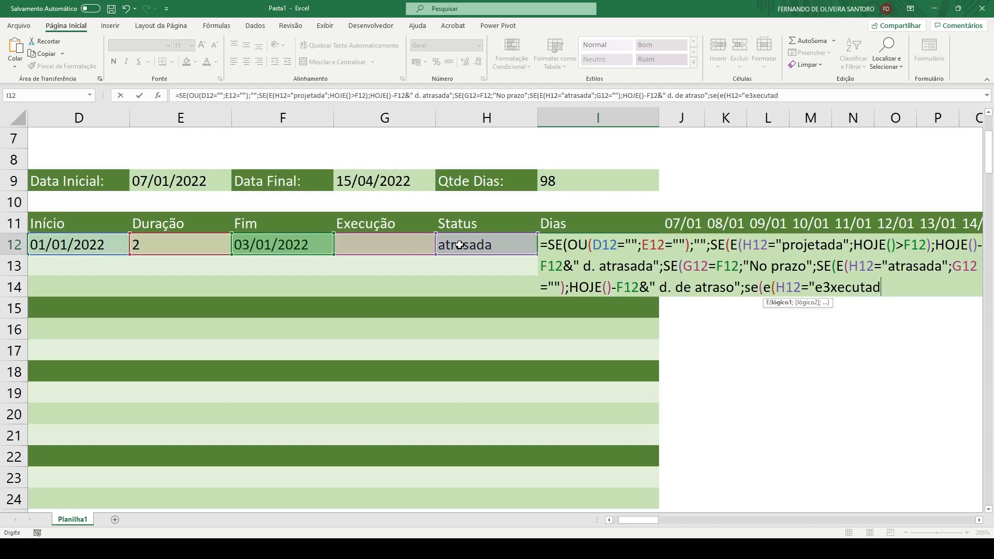
pyautogui.write('xecutada"')
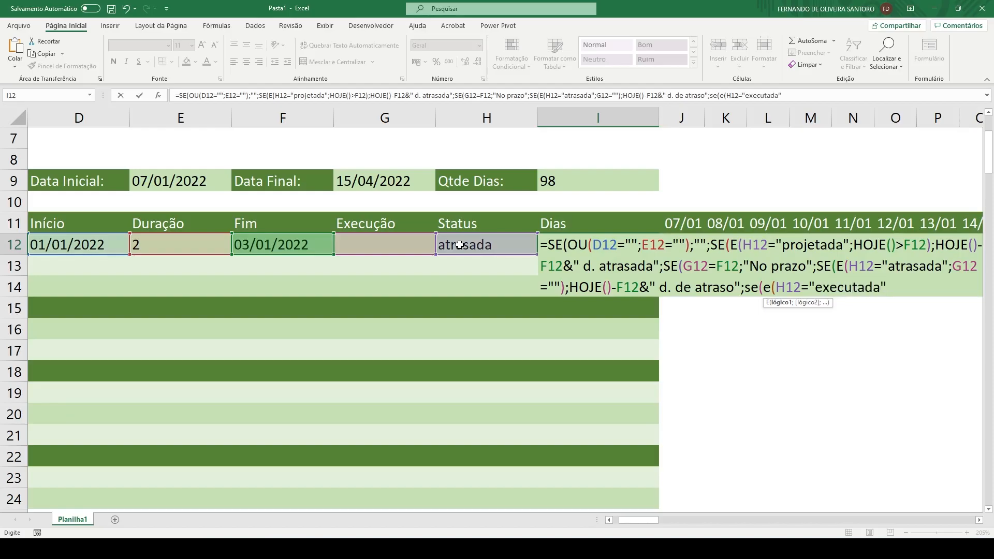
# Add G12<F12 as the second condition of the E test in I12 and close the E function
pyautogui.write(';')
pyautogui.click(373, 243)
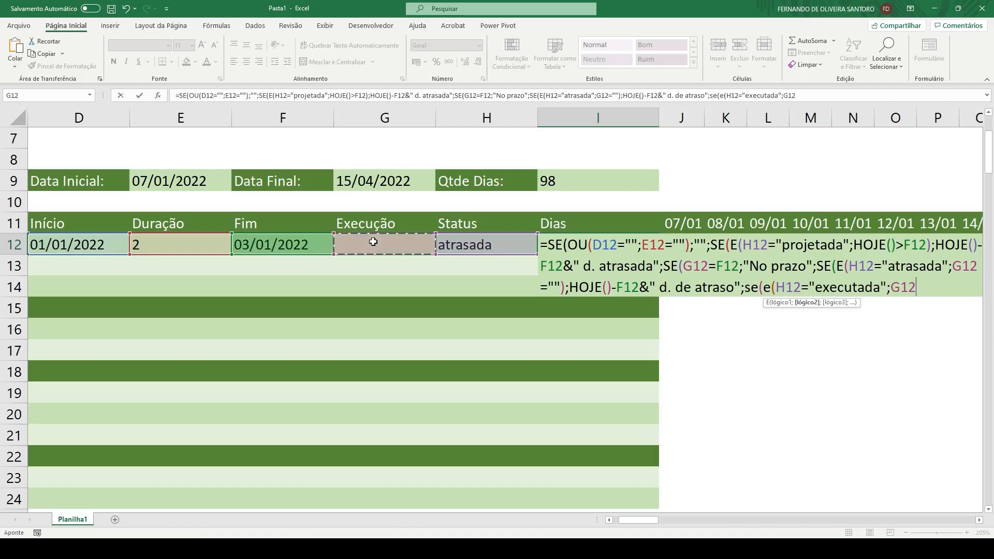
pyautogui.write('<')
pyautogui.click(285, 247)
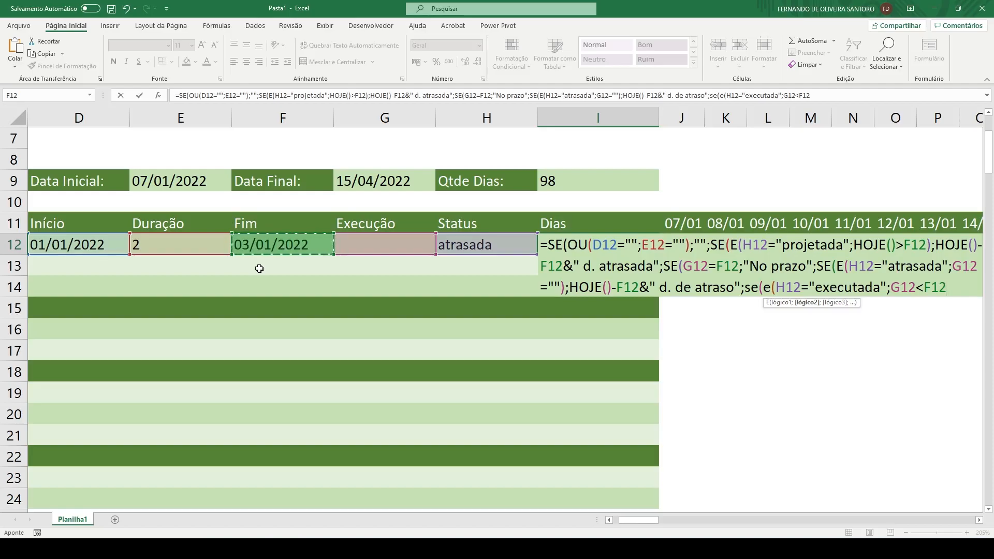
pyautogui.write(');')
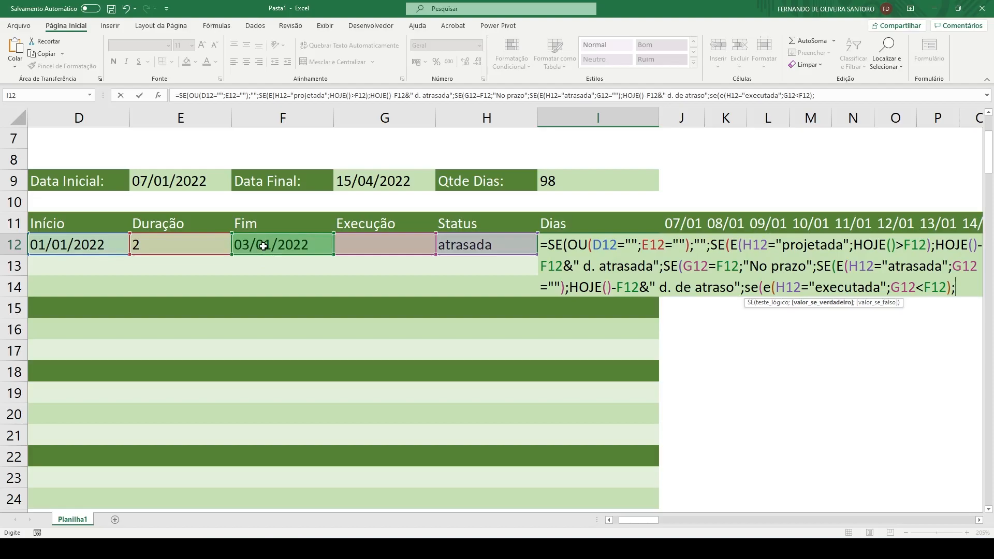
# Give the early-execution test in the I12 formula the true result F12-G12&" d. antes"
pyautogui.click(263, 247)
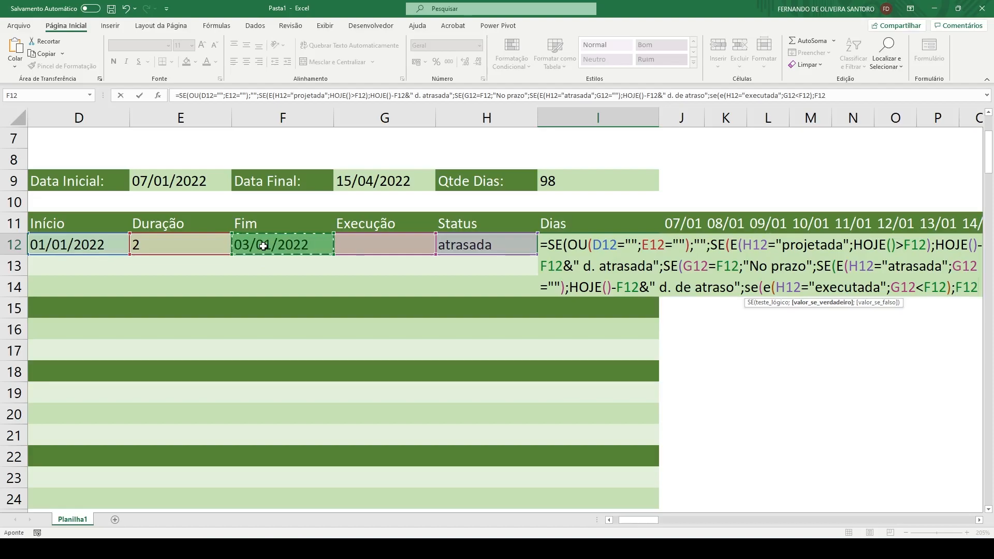
pyautogui.write('-')
pyautogui.click(355, 242)
pyautogui.write('&"')
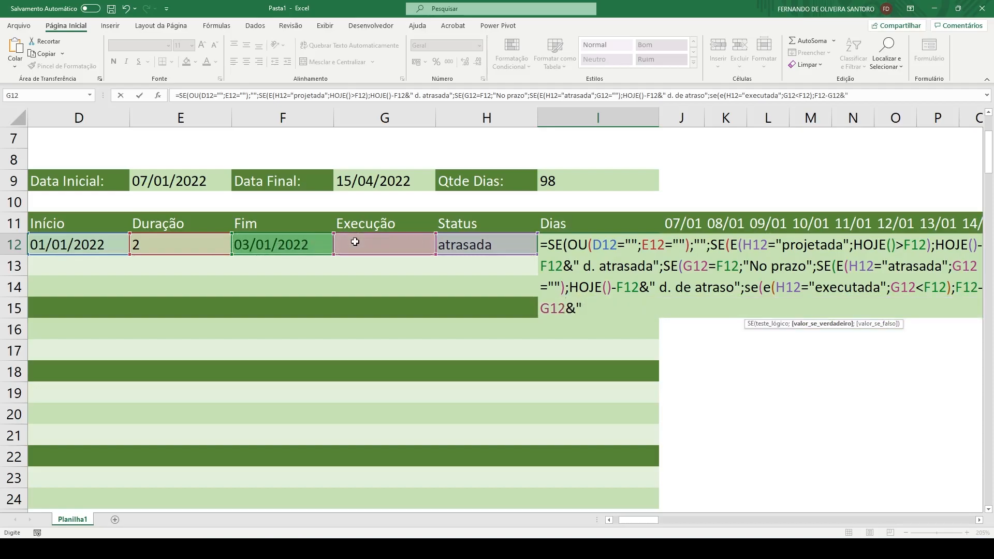
pyautogui.write(' d ante s"')
pyautogui.click(595, 305)
pyautogui.write('.')
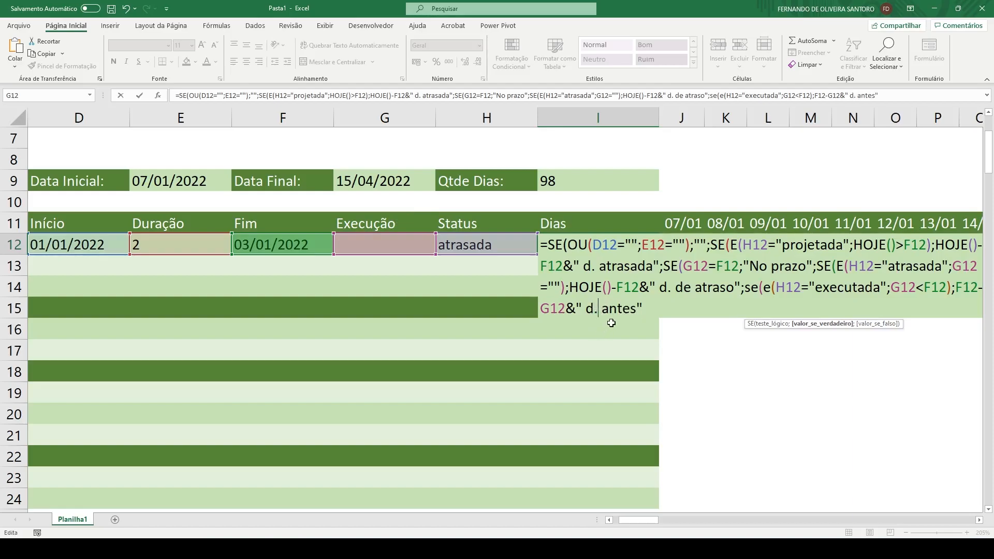
pyautogui.click(644, 308)
pyautogui.write(';')
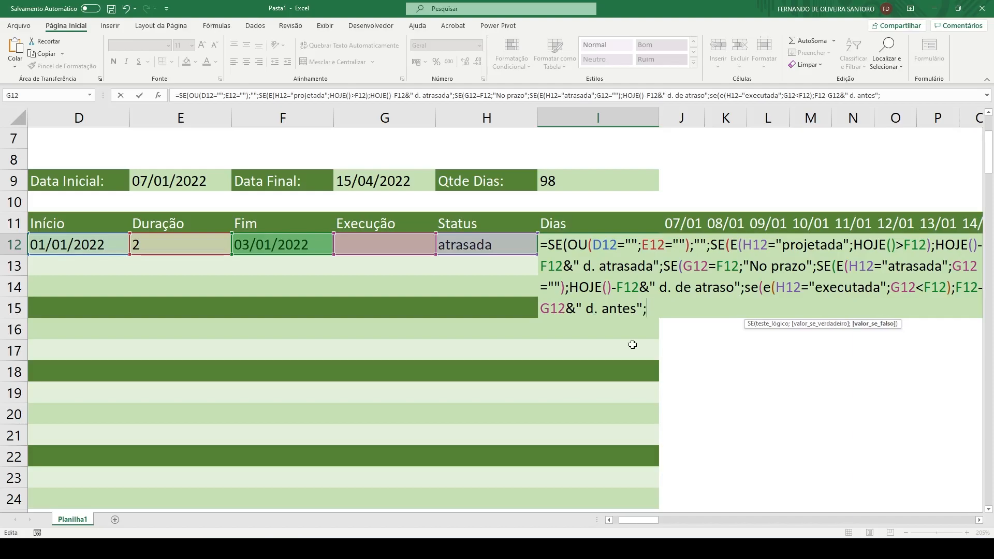
# Paste the copied "Falta(m )" ending back as the final false result in I12 and enter the formula
pyautogui.hotkey('ctrl', 'v')
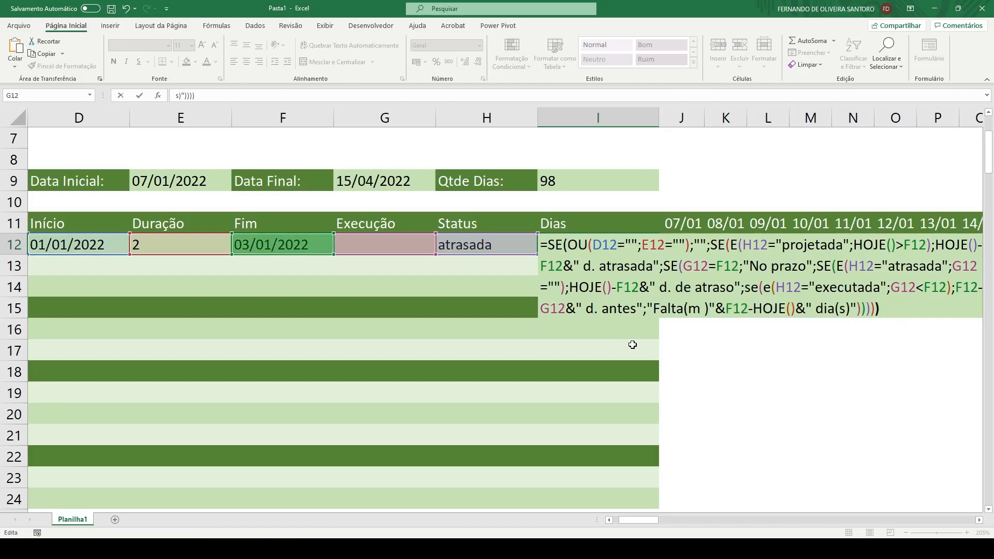
pyautogui.hotkey('ctrl', 'Return')
pyautogui.press('Up')
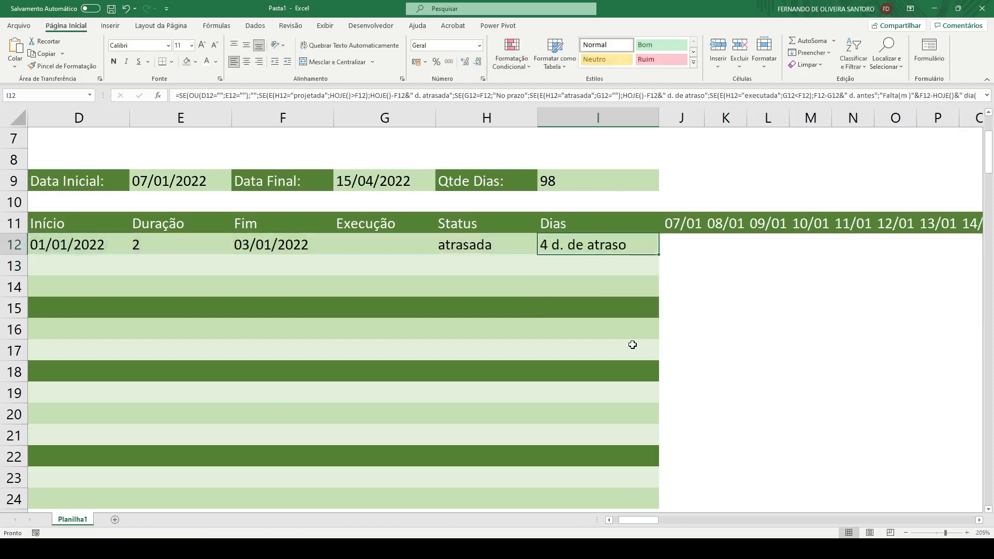
# Set the first task's Execução date in G12 to 02/01/2022 to test the early-execution result
pyautogui.press('Left')
pyautogui.press('Left')
pyautogui.press('Left')
pyautogui.press('Right')
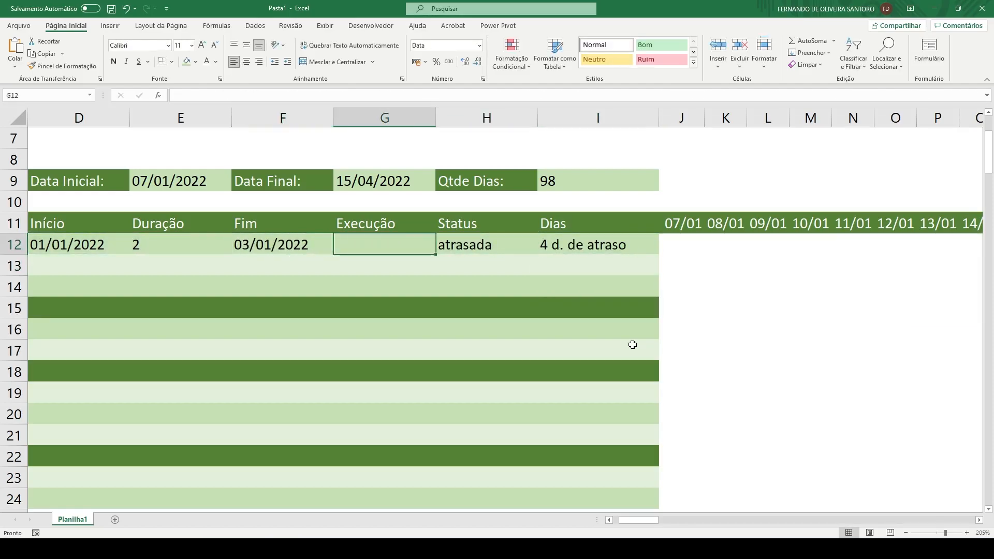
pyautogui.write('02/01/2022')
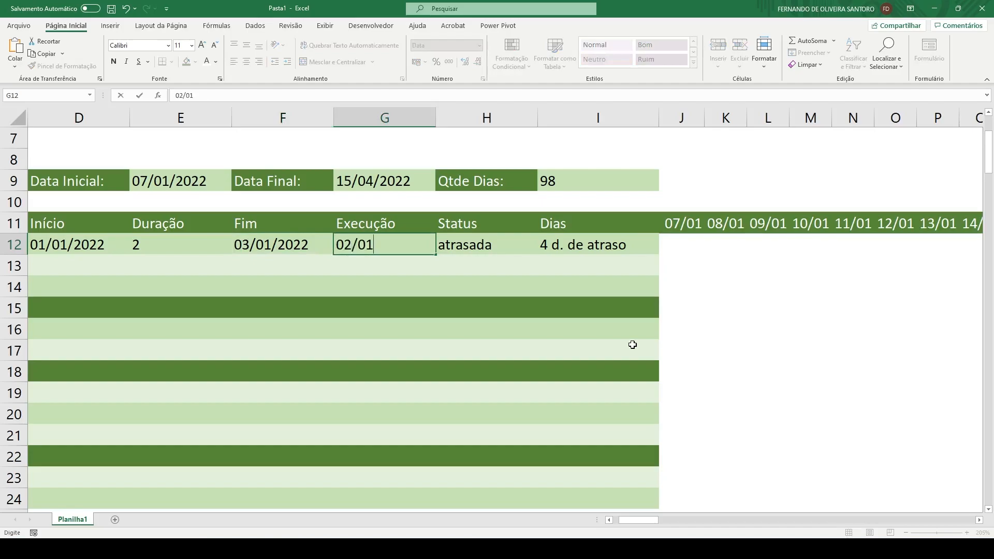
pyautogui.press('Return')
pyautogui.press('Up')
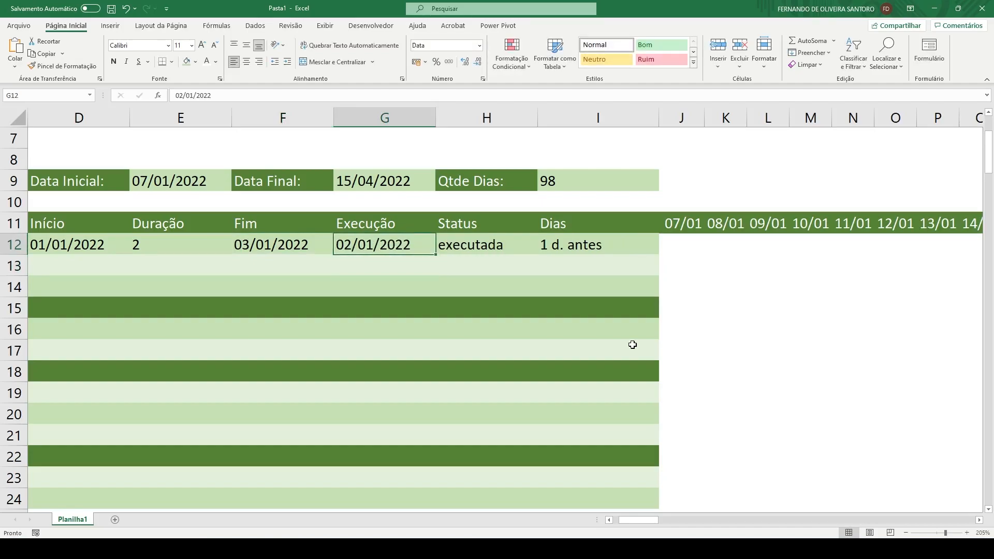
# Reopen the I12 formula and remove the final "Falta(m )"&F12-HOJE()&" dia(s)" part with its closing parentheses
pyautogui.press('Right')
pyautogui.press('Right')
pyautogui.press('Left')
pyautogui.press('Right')
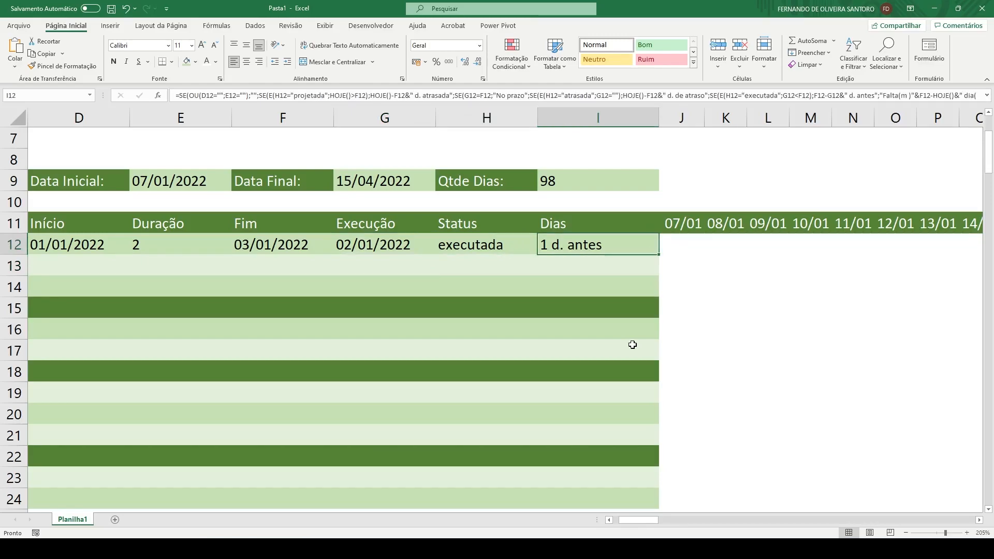
pyautogui.press('F2')
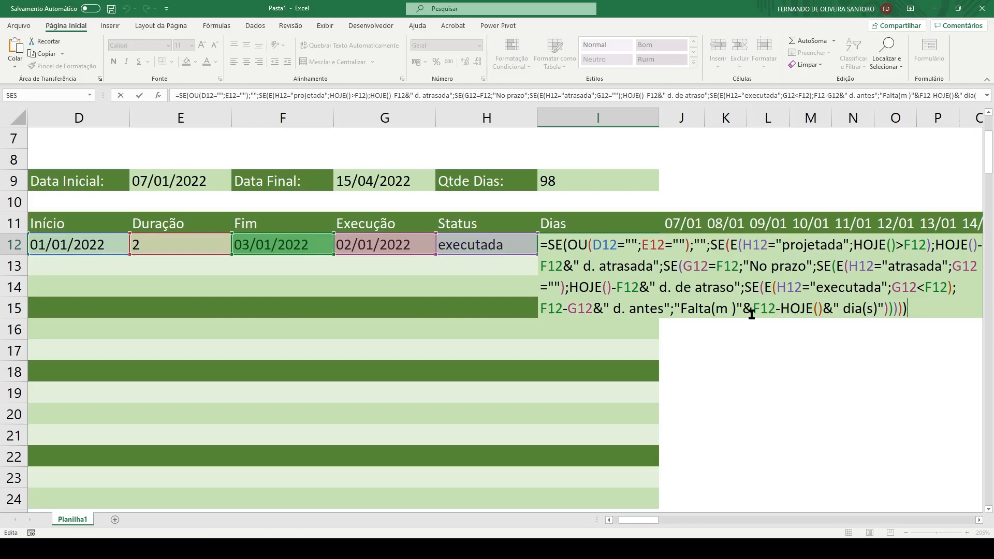
pyautogui.moveTo(674, 308); pyautogui.dragTo(950, 317)
pyautogui.press('BackSpace')
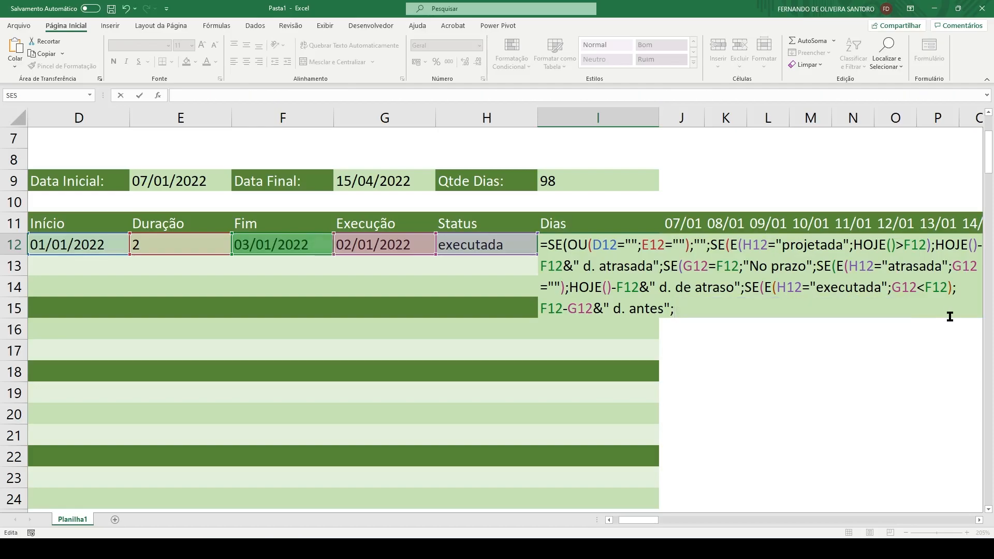
# Add a nested SE to the end of the I12 formula testing E(H12="executada";G12>F12)
pyautogui.write('se(')
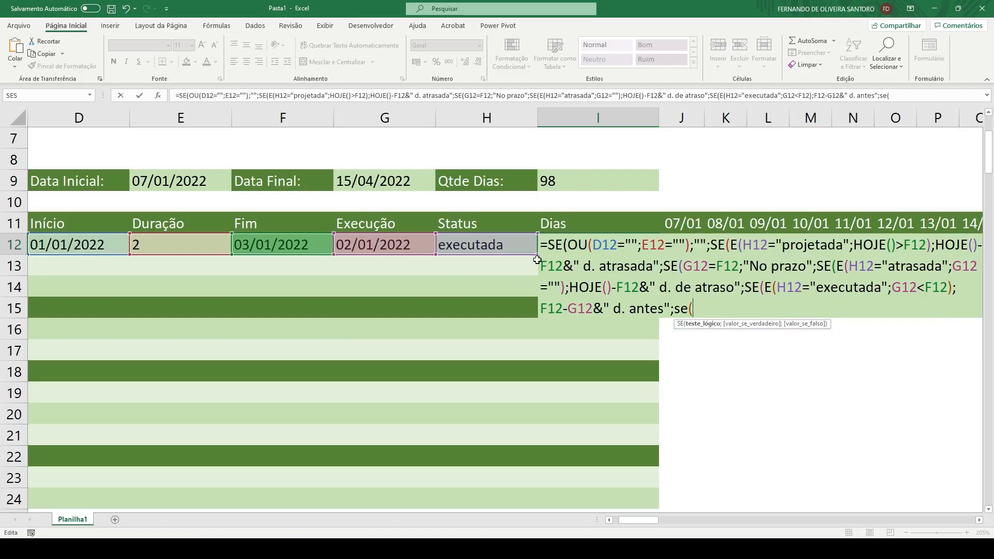
pyautogui.write('e(')
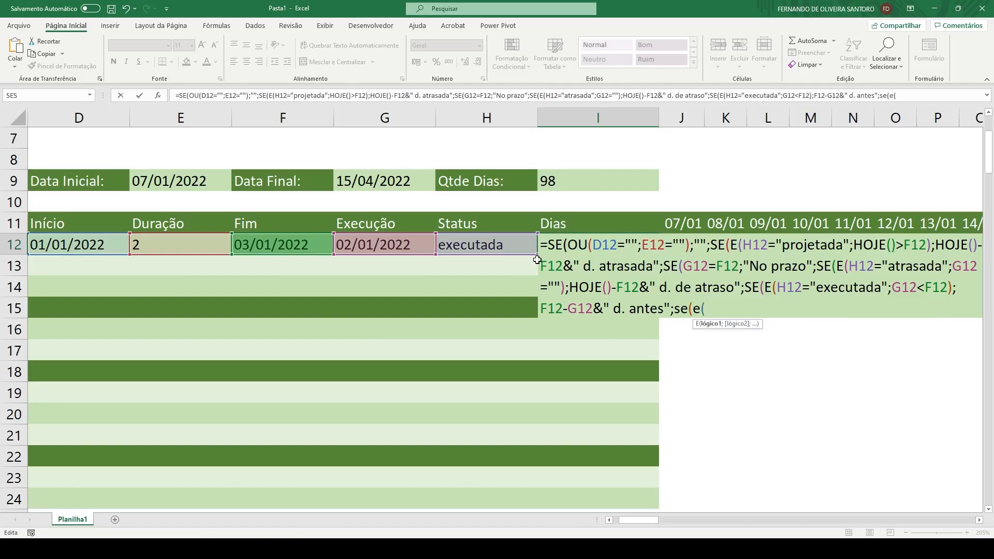
pyautogui.click(497, 247)
pyautogui.write('="exec')
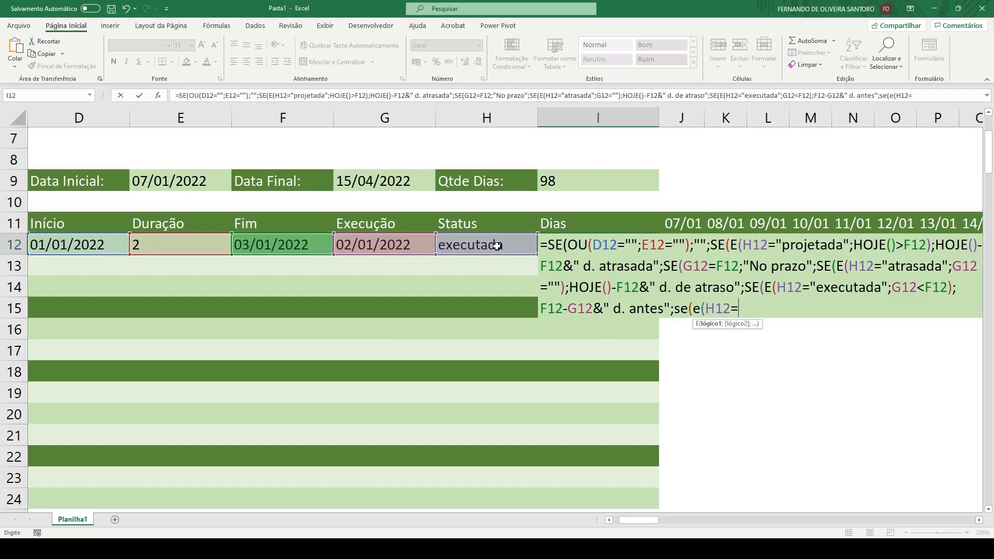
pyautogui.write('utada"')
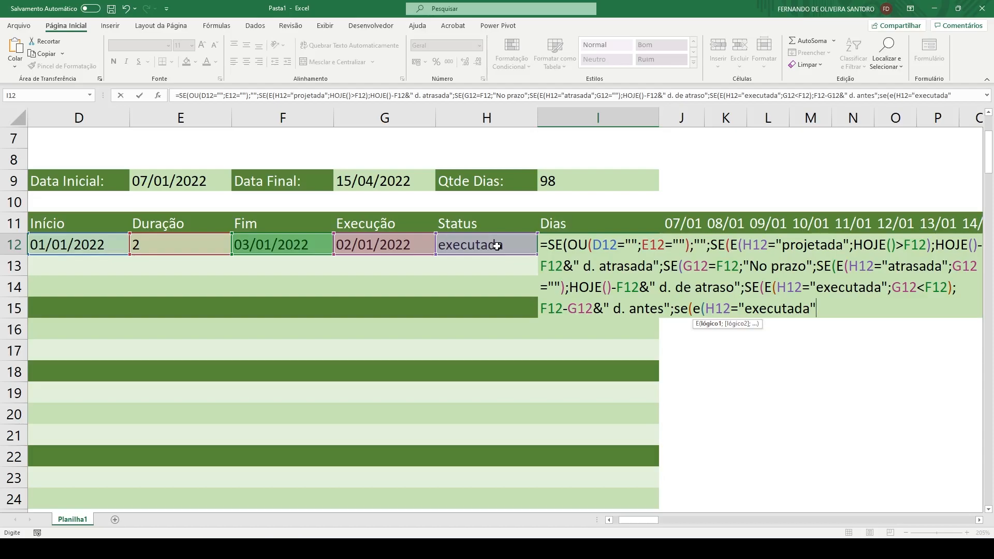
pyautogui.write(';')
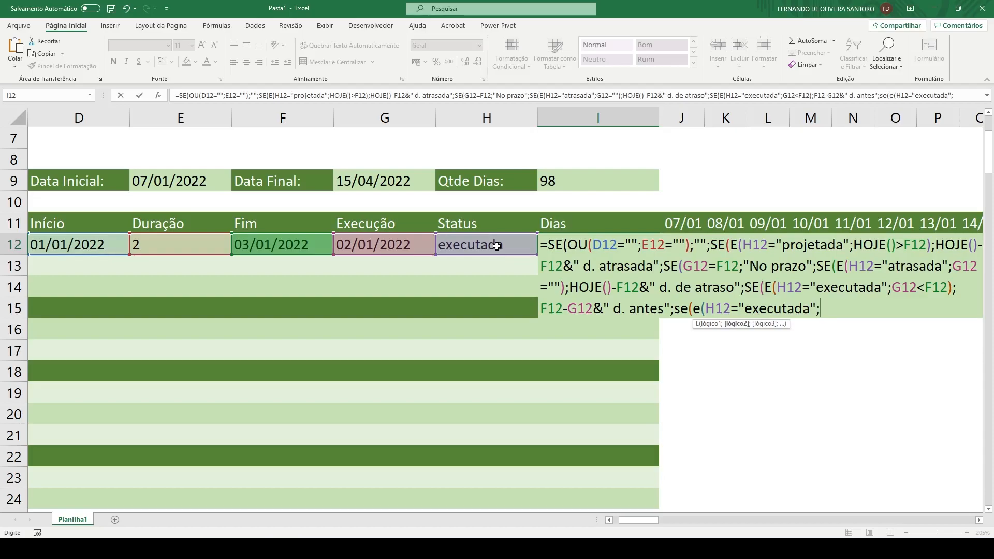
pyautogui.click(381, 248)
pyautogui.write('>')
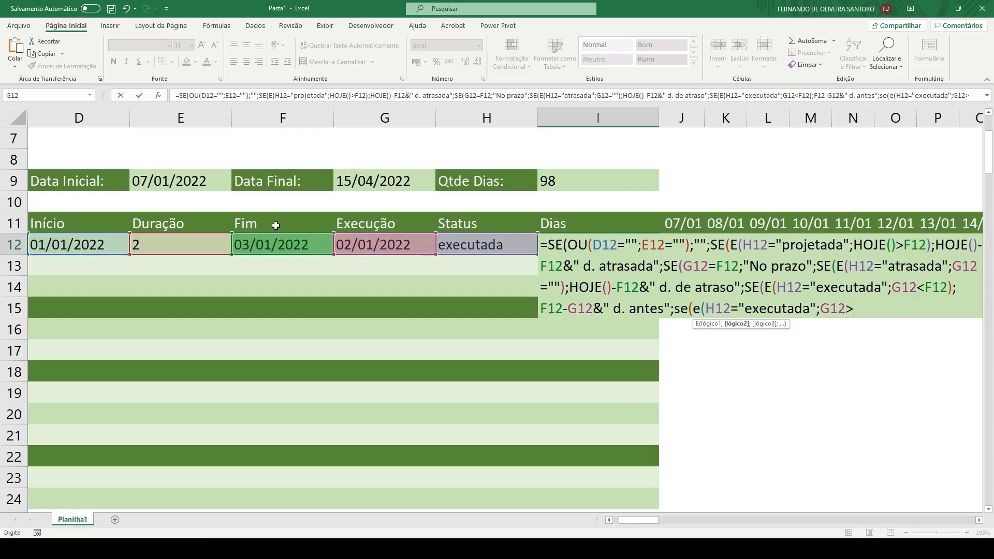
pyautogui.click(277, 248)
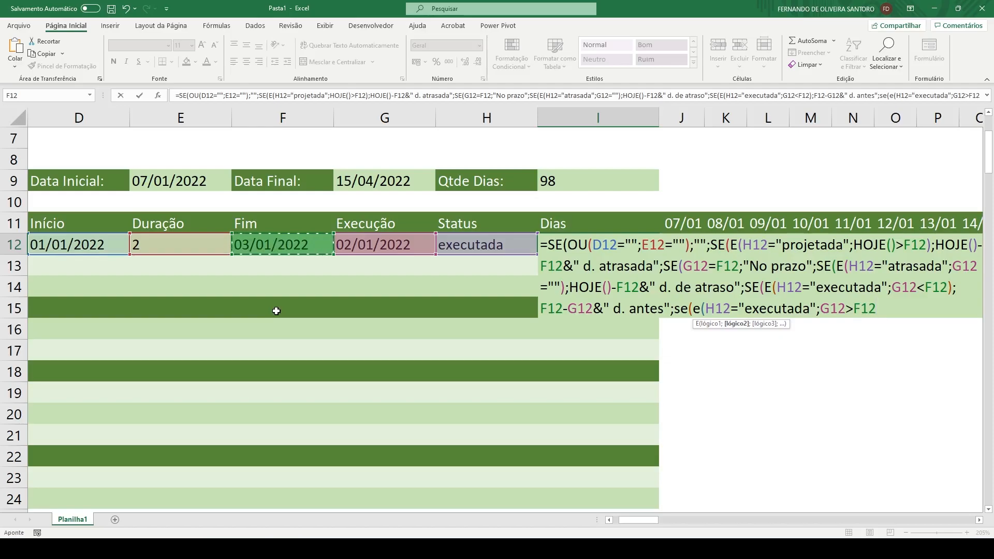
pyautogui.write(';')
pyautogui.press('BackSpace')
pyautogui.write(');"')
pyautogui.press('BackSpace')
# Give the late-execution test in the I12 formula the true result G12-F12&" d. de atraso"
pyautogui.click(374, 240)
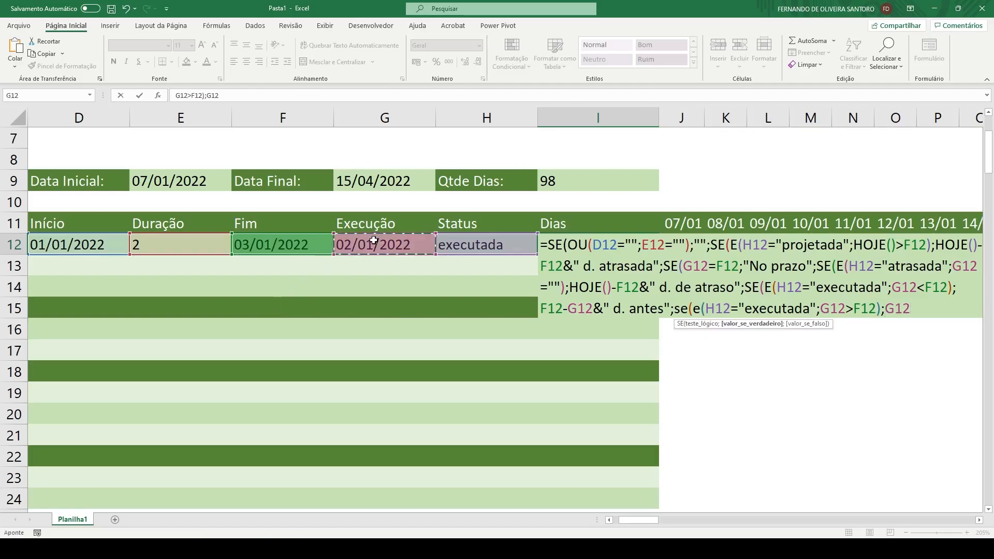
pyautogui.write('-')
pyautogui.click(288, 240)
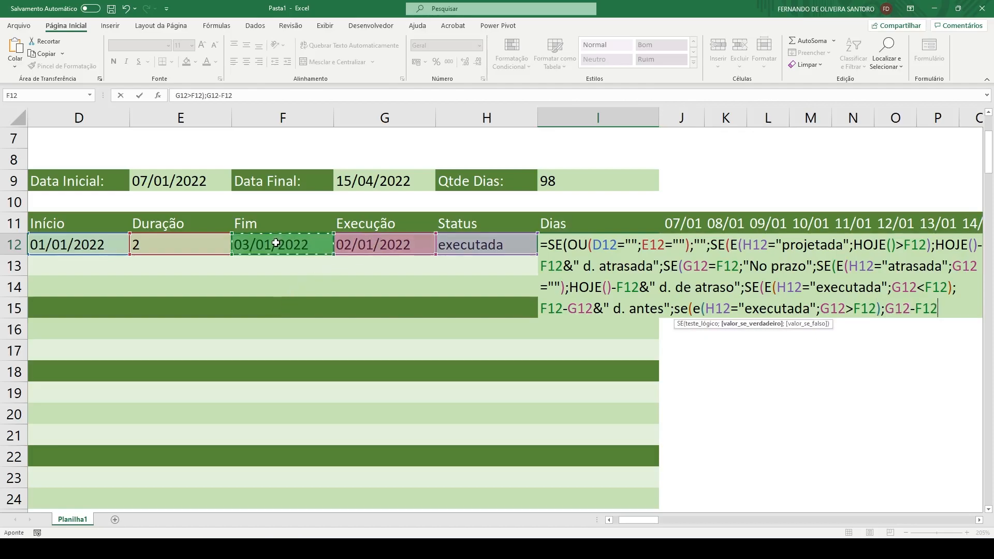
pyautogui.write('&" d')
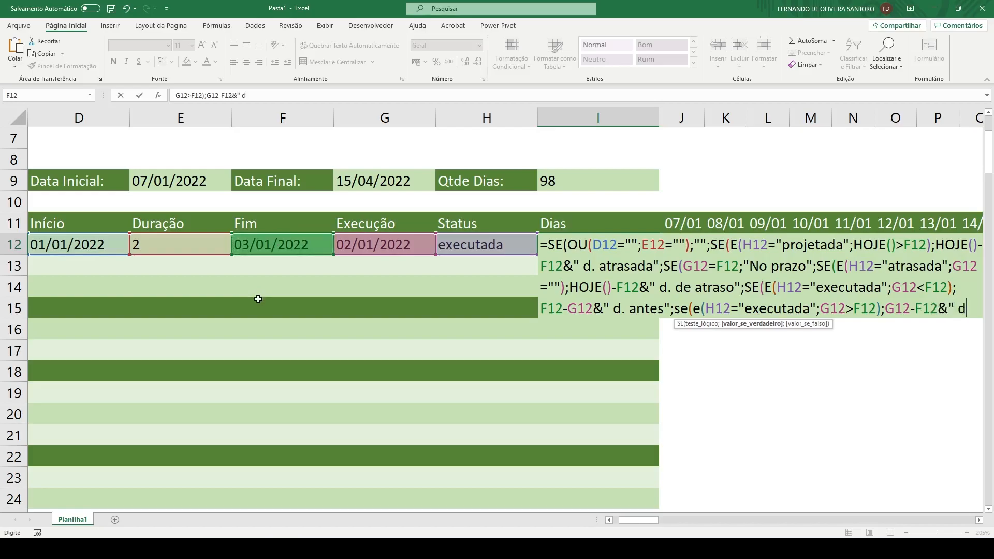
pyautogui.write('. de atraso"')
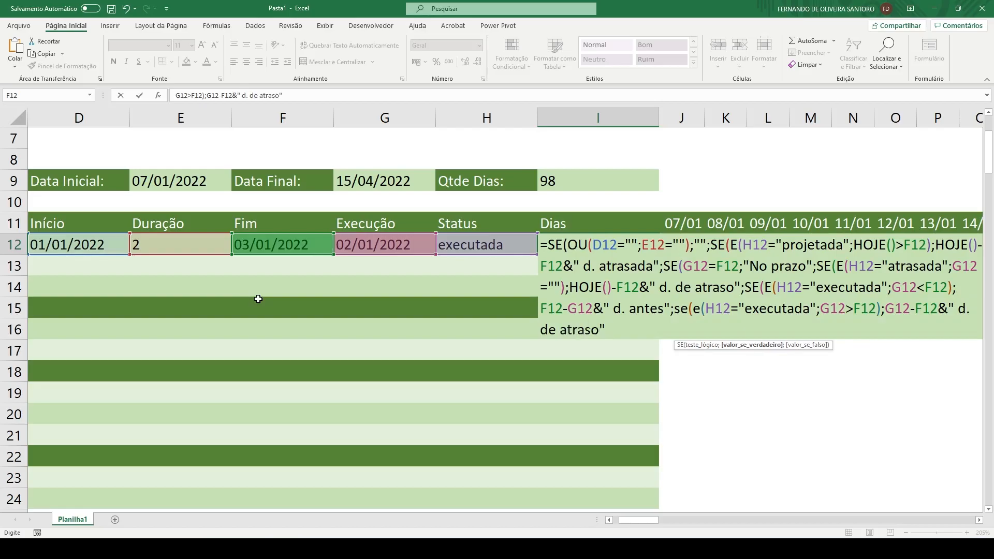
# Paste the copied "Falta(m )" ending as the last false result in I12, add one closing parenthesis and enter the formula
pyautogui.write(';')
pyautogui.hotkey('ctrl', 'v')
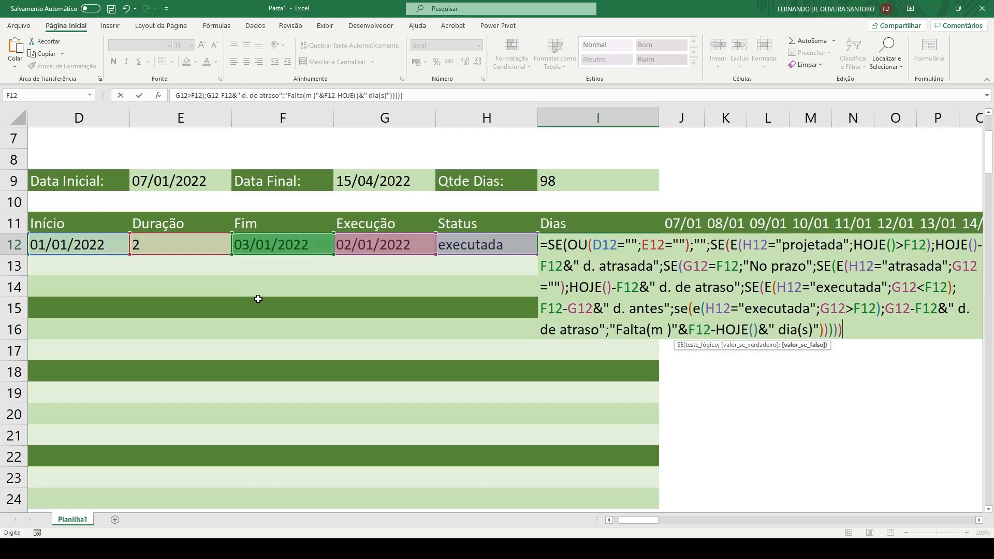
pyautogui.write(')')
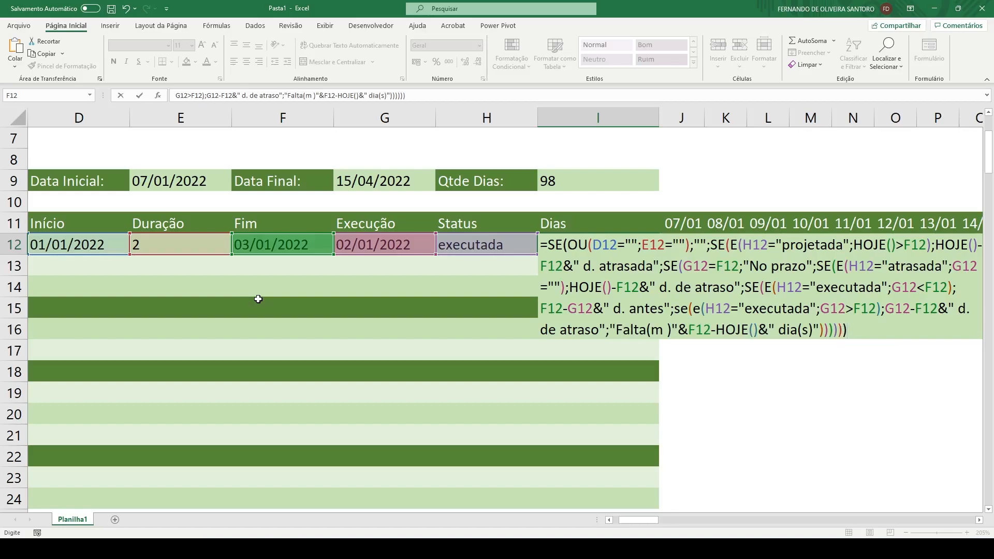
pyautogui.press('Return')
# Set the first task's Execução date in G12 to 08/01/2022 to test the late-execution result
pyautogui.press('Up')
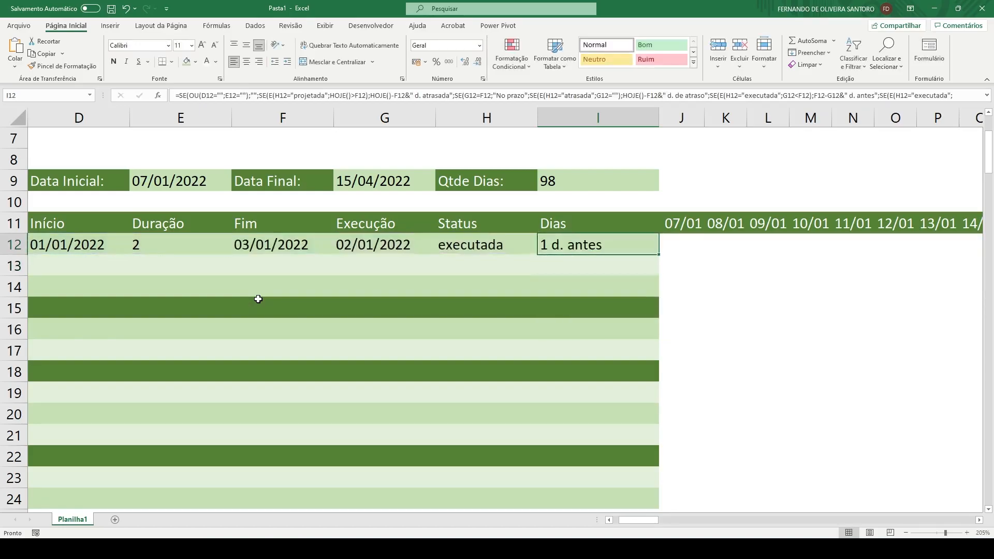
pyautogui.press('Left')
pyautogui.press('Left')
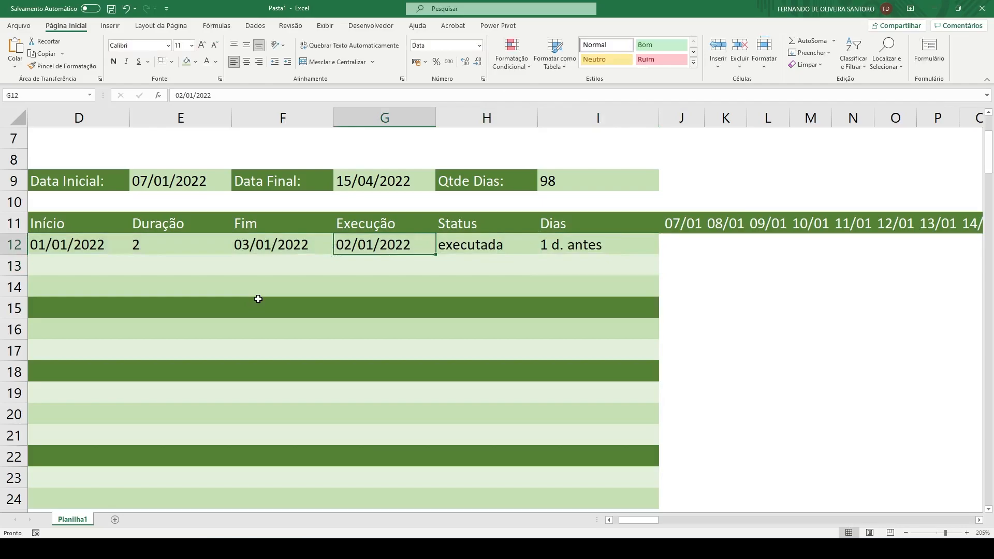
pyautogui.write('8/1/21')
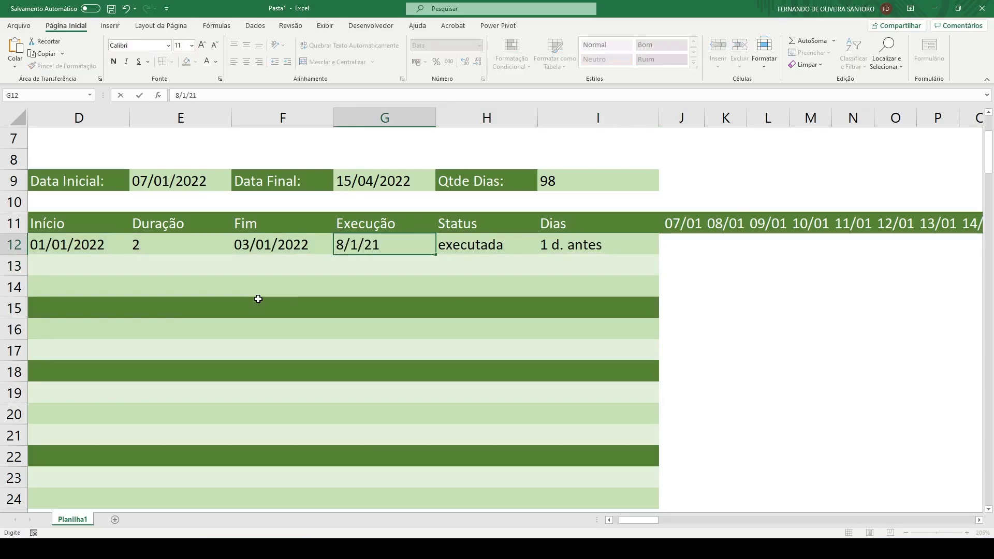
pyautogui.press('BackSpace')
pyautogui.write('22')
pyautogui.press('Return')
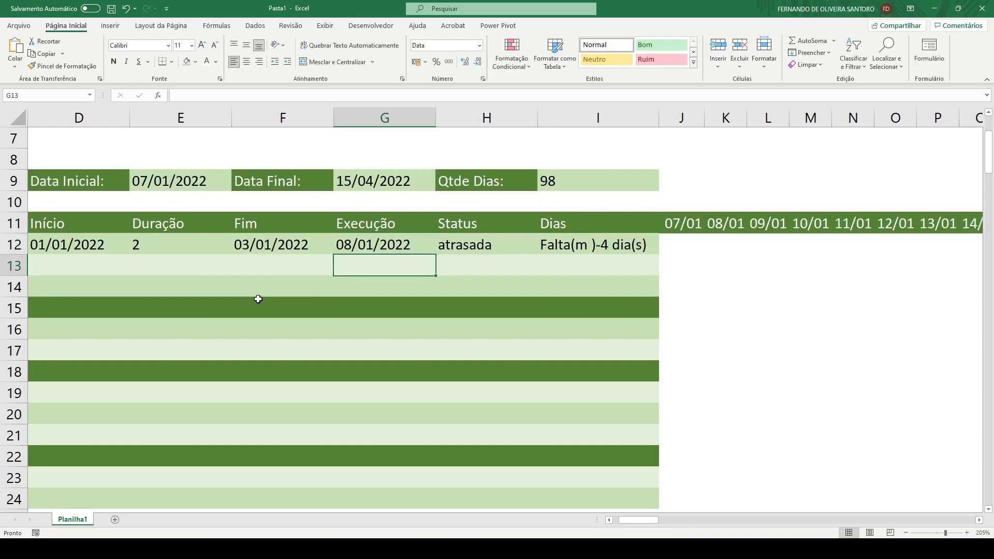
# Inspect the function arguments of the Dias formula in I12 and close them without changes
pyautogui.click(562, 243)
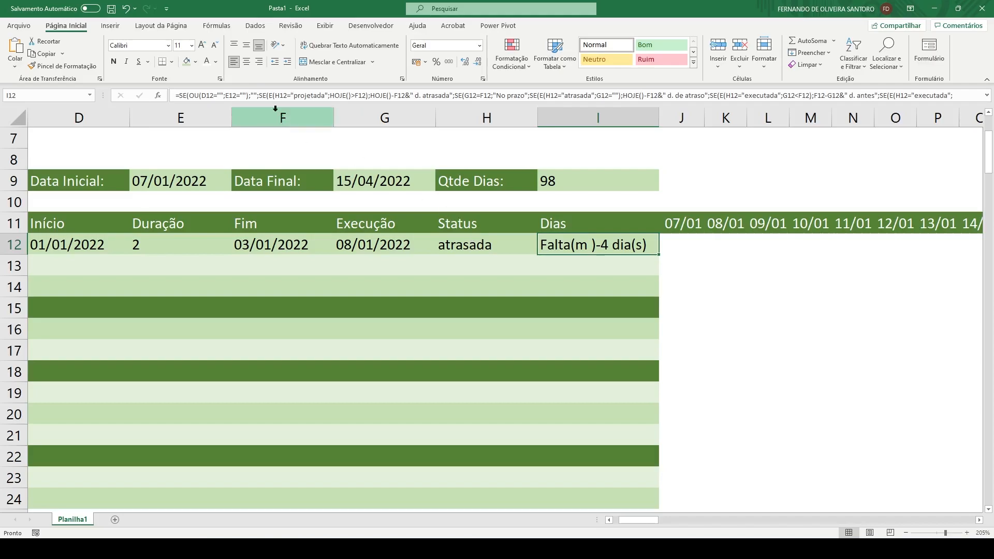
pyautogui.click(157, 94)
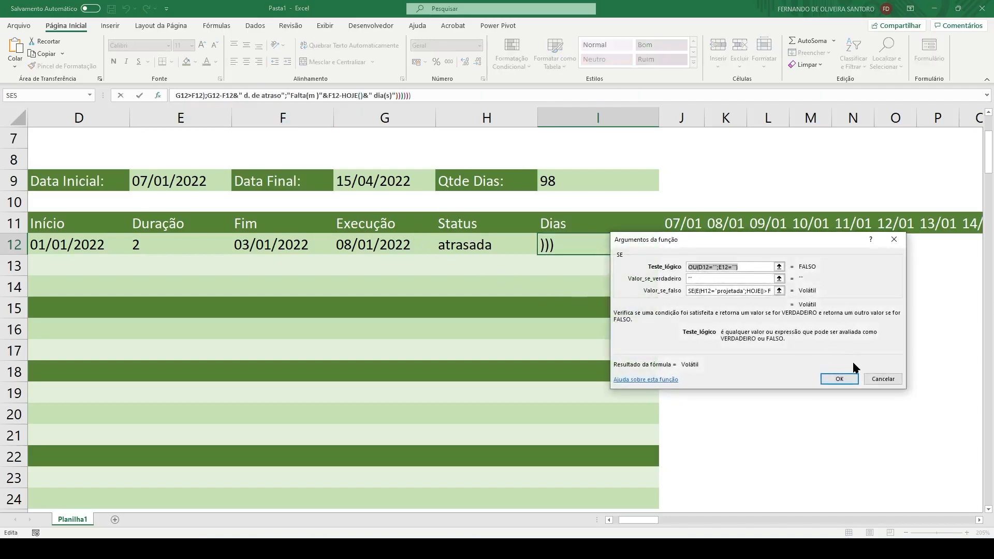
pyautogui.click(895, 379)
# Edit the I12 formula to remove the closing "Falta(m )"&F12-HOJE()&" dia(s)" part after the late-execution result, including its final parentheses
pyautogui.press('F2')
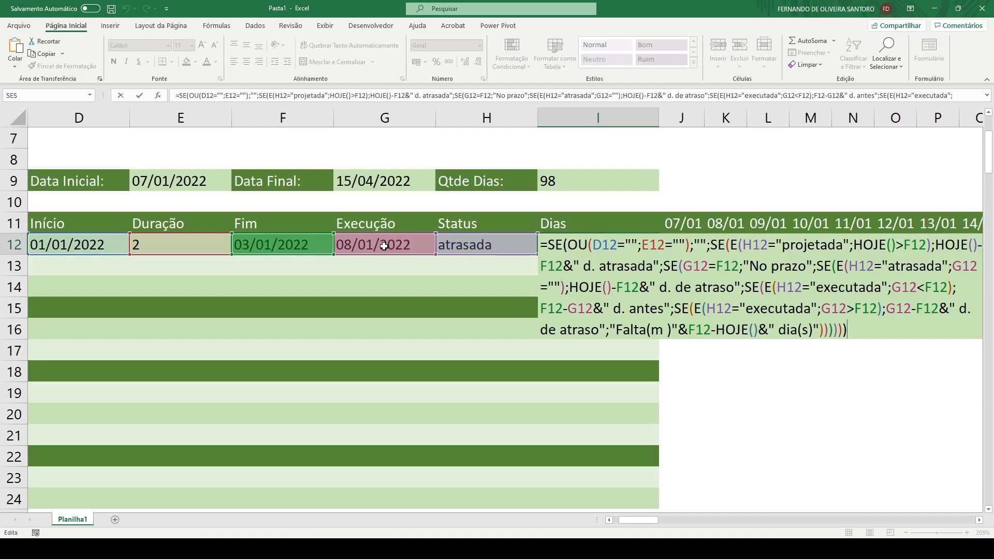
pyautogui.moveTo(609, 334); pyautogui.dragTo(861, 340)
pyautogui.press('BackSpace')
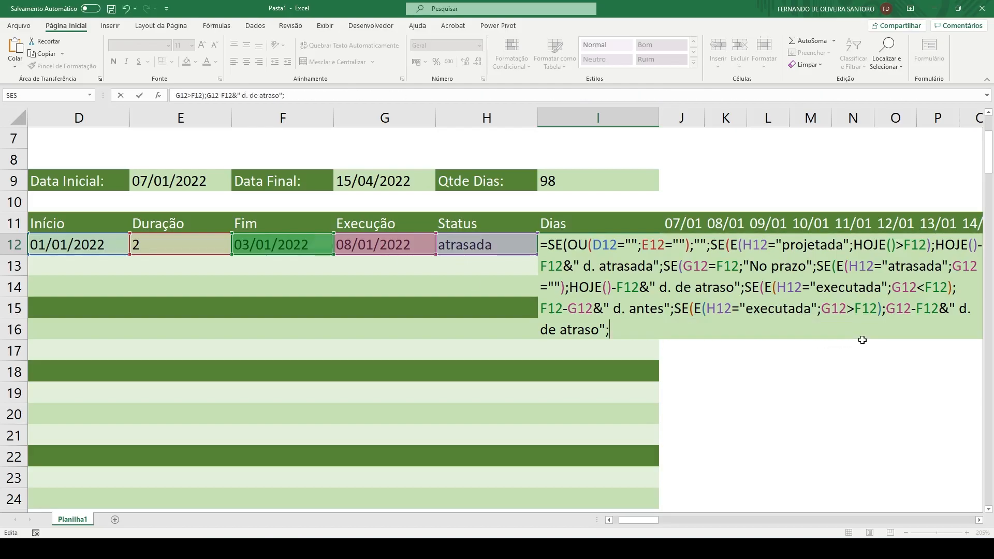
# Append another nested SE to the I12 formula testing E(H12="atrasada";G12>F12
pyautogui.write('se(')
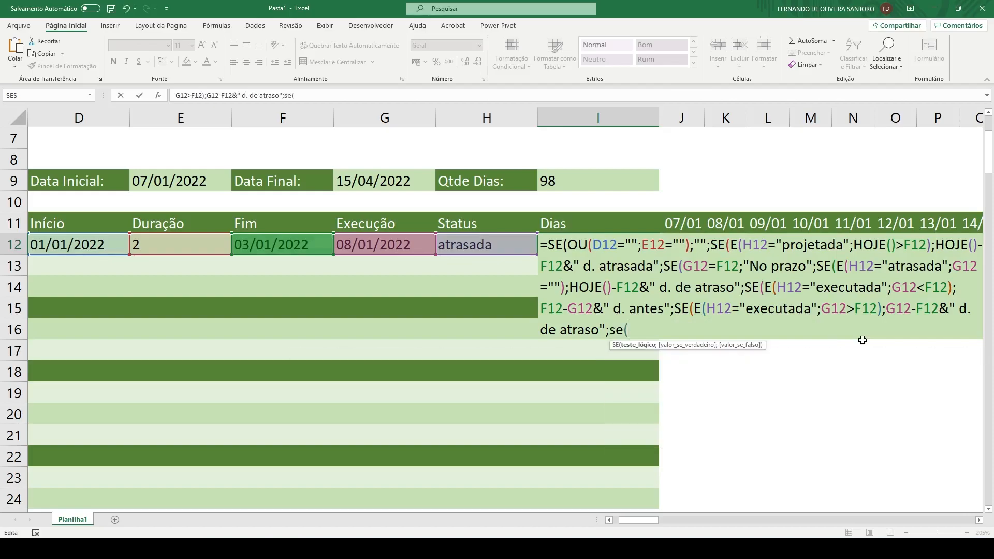
pyautogui.write('e(')
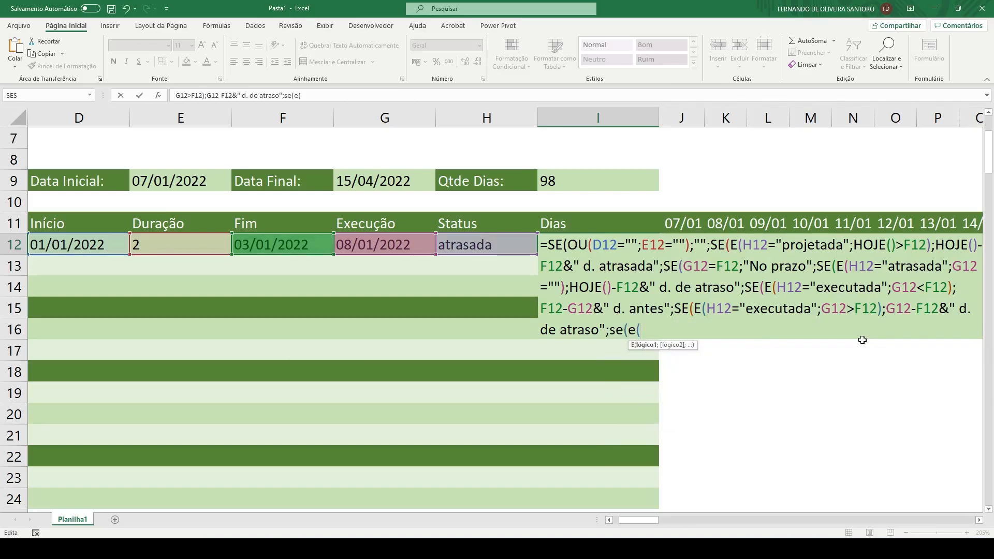
pyautogui.click(462, 243)
pyautogui.write('="atrasa')
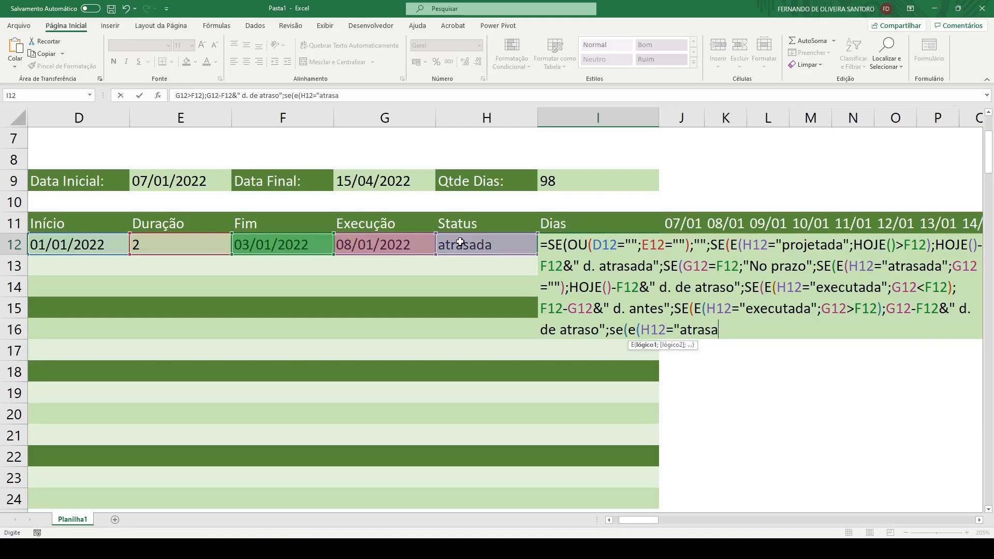
pyautogui.write('da";')
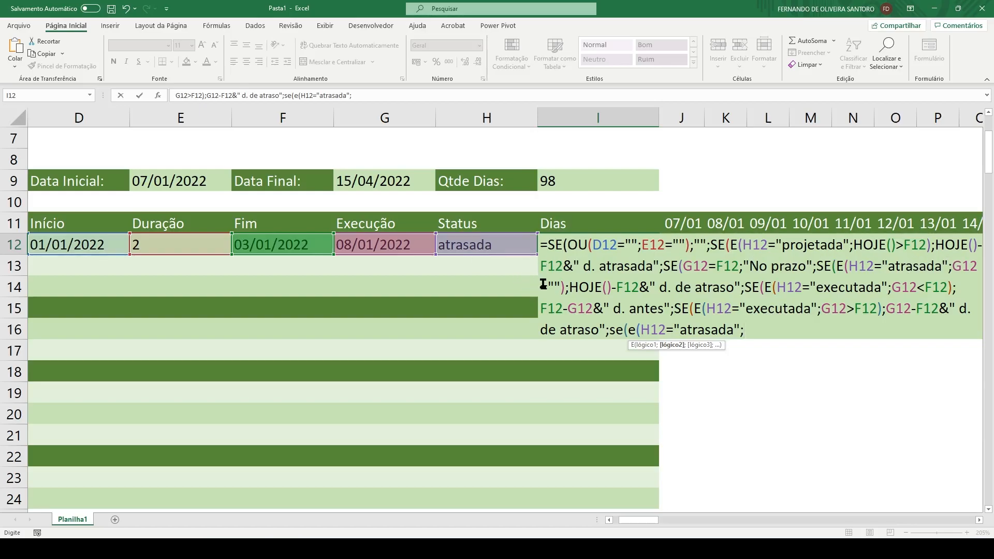
pyautogui.click(388, 239)
pyautogui.write('>')
pyautogui.click(284, 245)
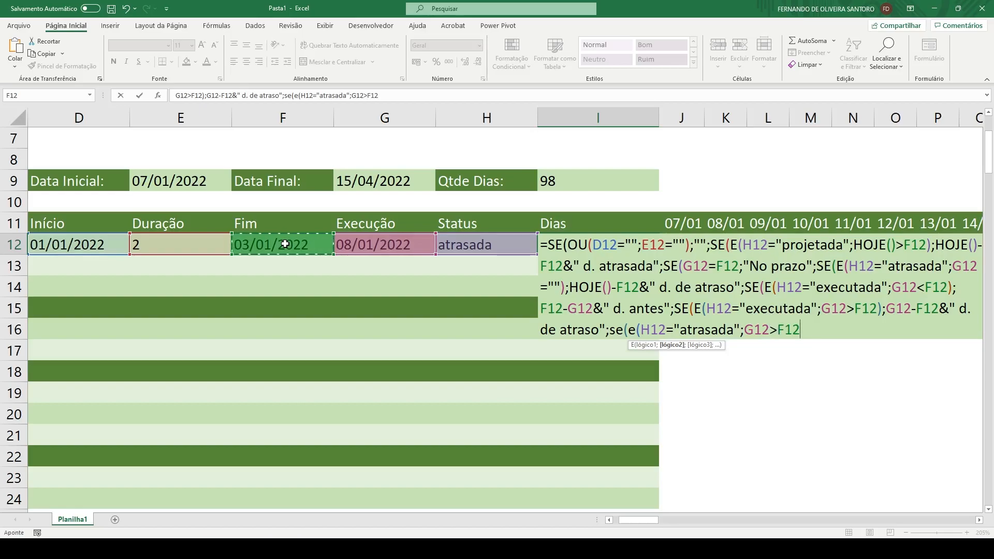
# Give the "atrasada" test in I12 the true result G12-F12&" d. de atraso" and close its E condition after G12>F12
pyautogui.write(';')
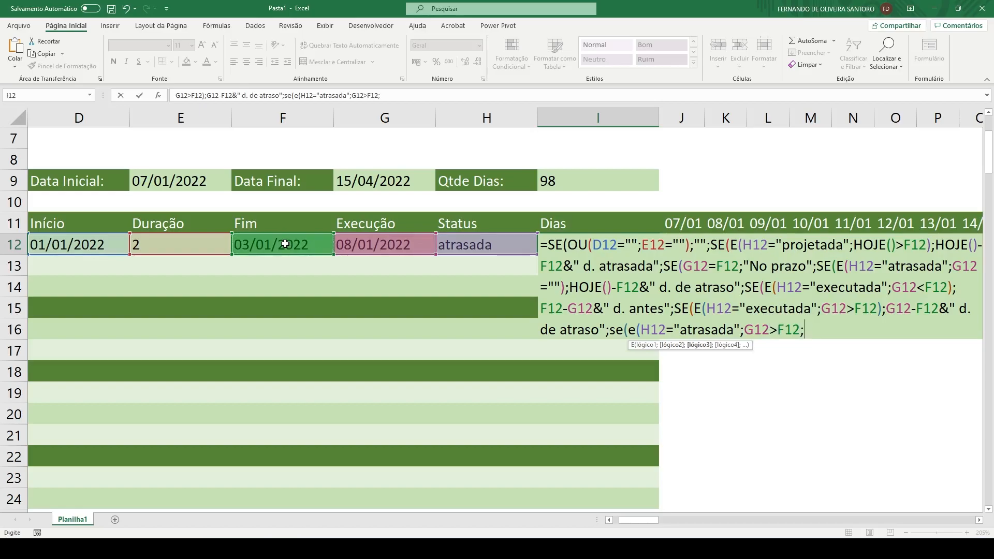
pyautogui.click(356, 244)
pyautogui.write('-')
pyautogui.click(278, 242)
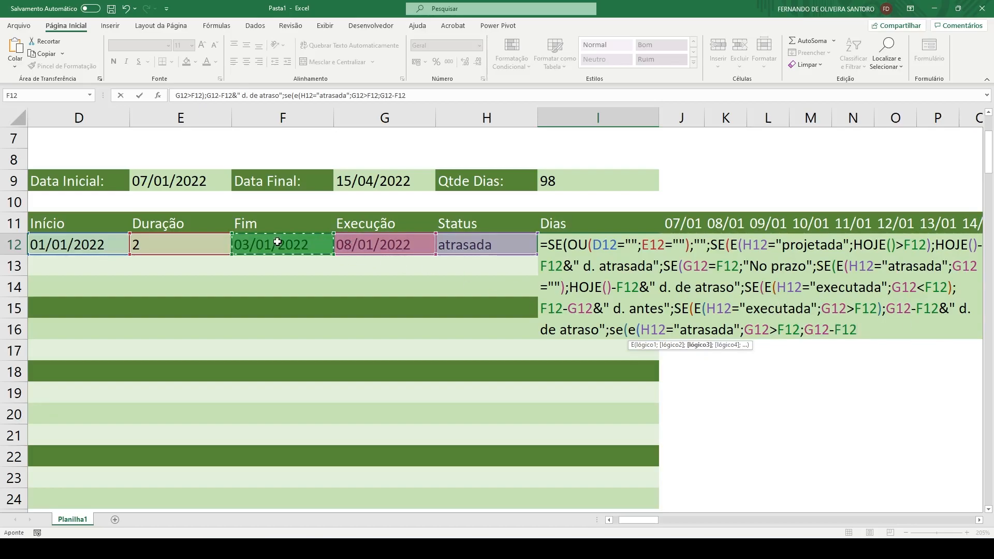
pyautogui.write('&" d. de atraso')
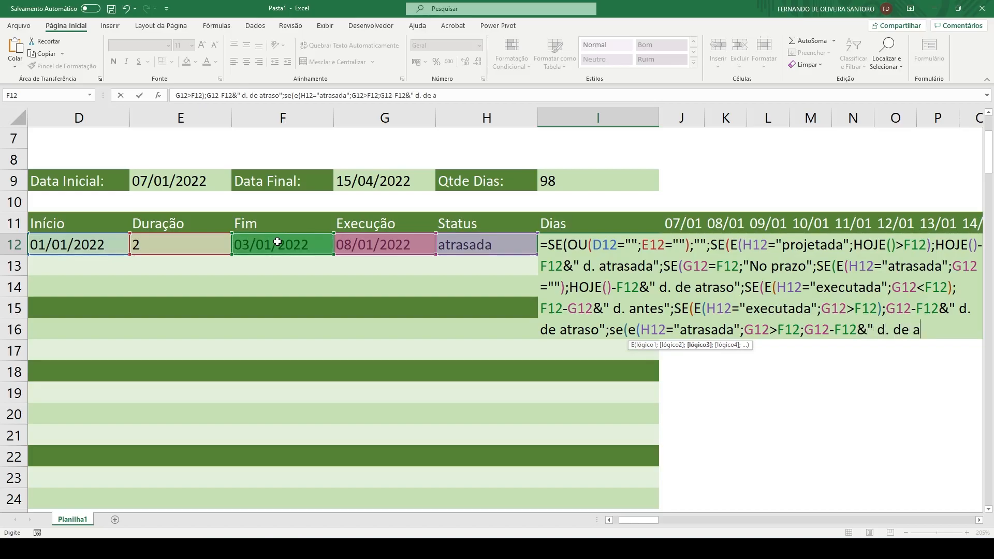
pyautogui.write('")')
pyautogui.press('BackSpace')
pyautogui.click(800, 329)
pyautogui.write(')')
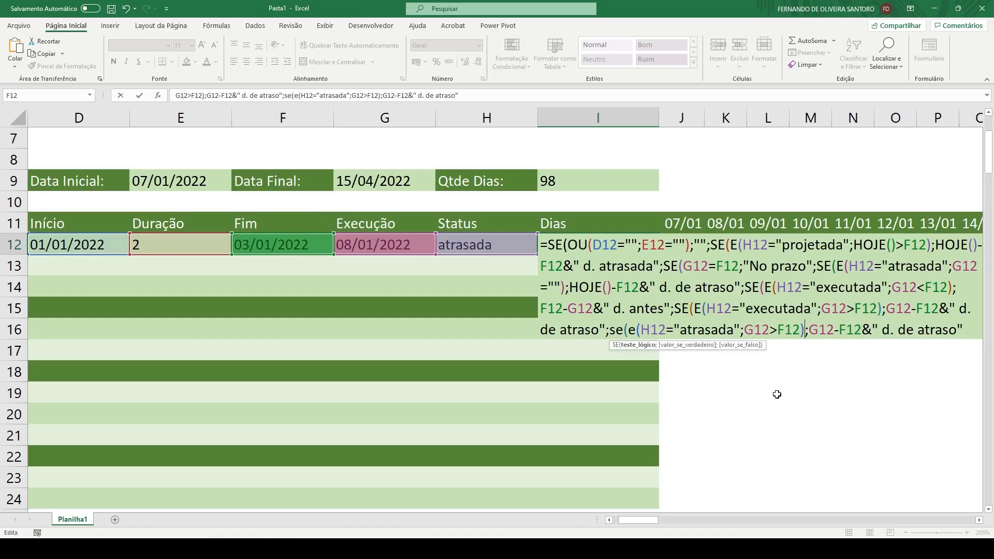
# Paste the "Falta(m )" ending after the "atrasada" result in I12, separate it with a semicolon and enter the formula
pyautogui.click(971, 326)
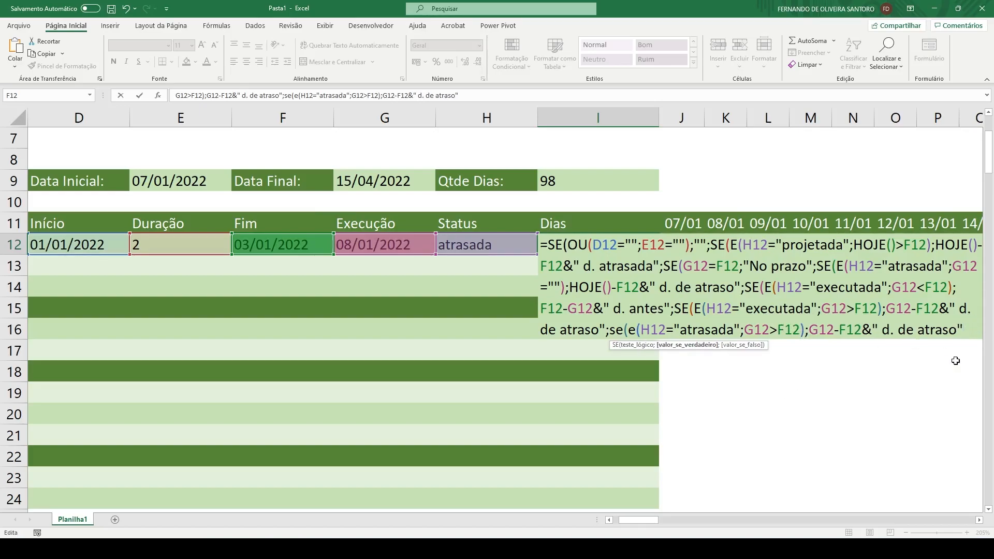
pyautogui.hotkey('ctrl', 'v')
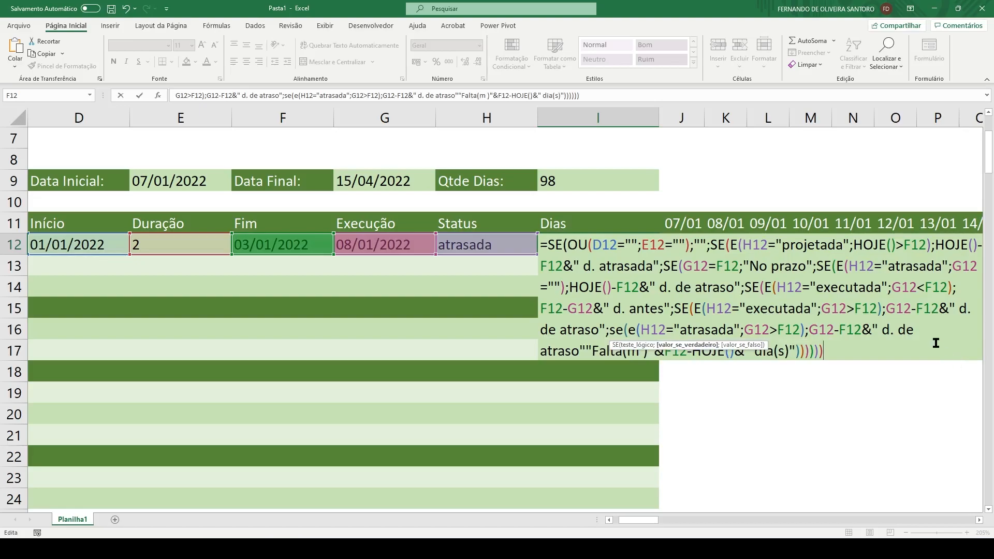
pyautogui.click(586, 348)
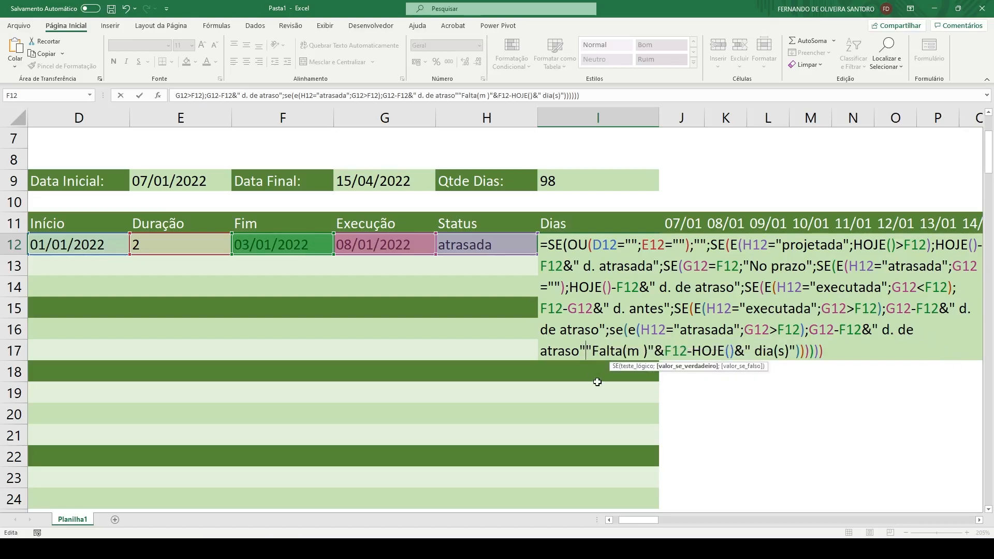
pyautogui.write(';')
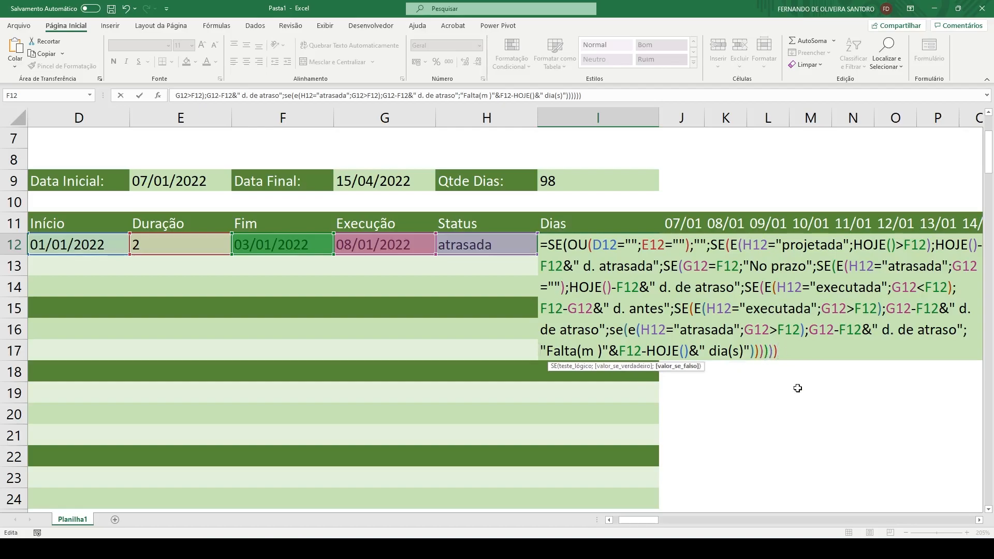
pyautogui.press('Return')
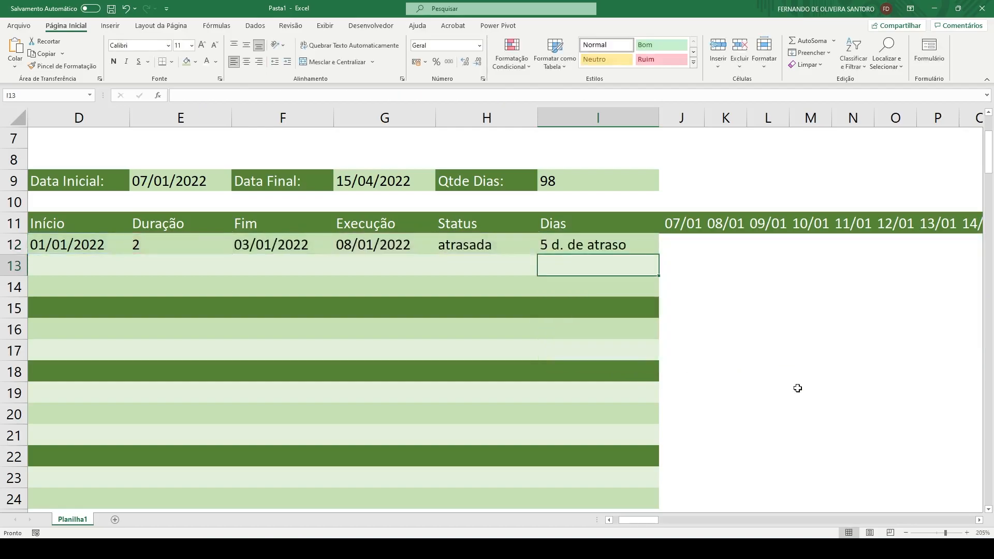
# Replace the Execução date in G12 with 05/01/2022 to test the Dias formula
pyautogui.press('Up')
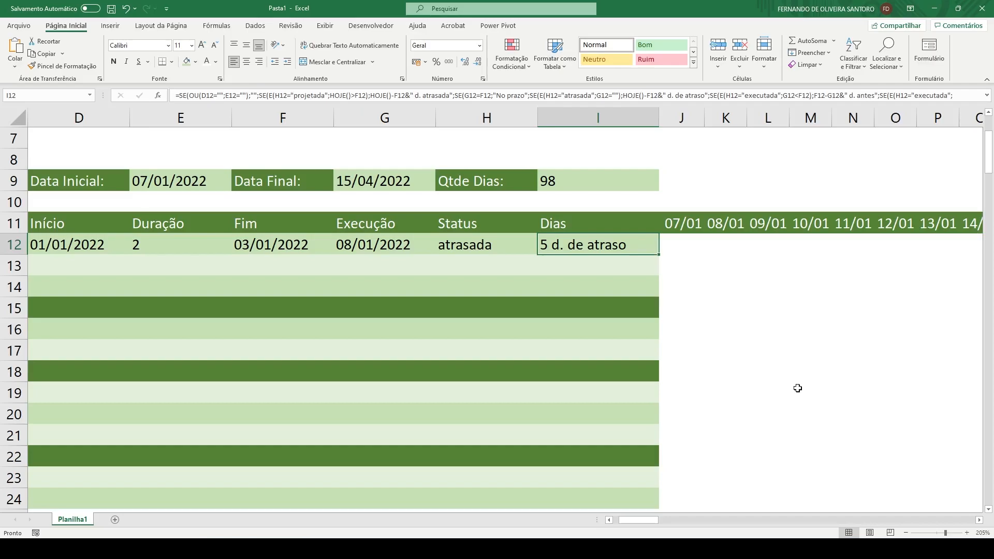
pyautogui.press('Left')
pyautogui.press('Left')
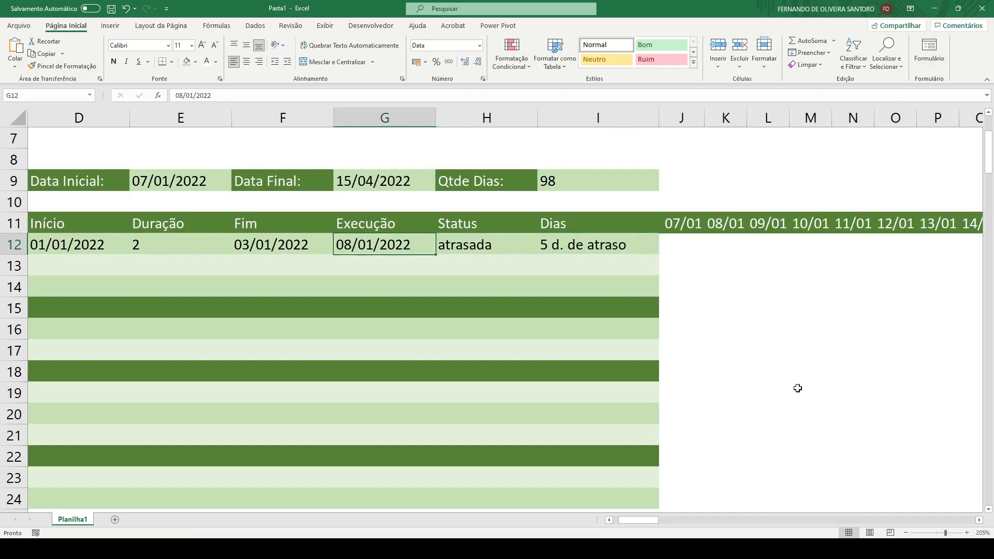
pyautogui.press('Delete')
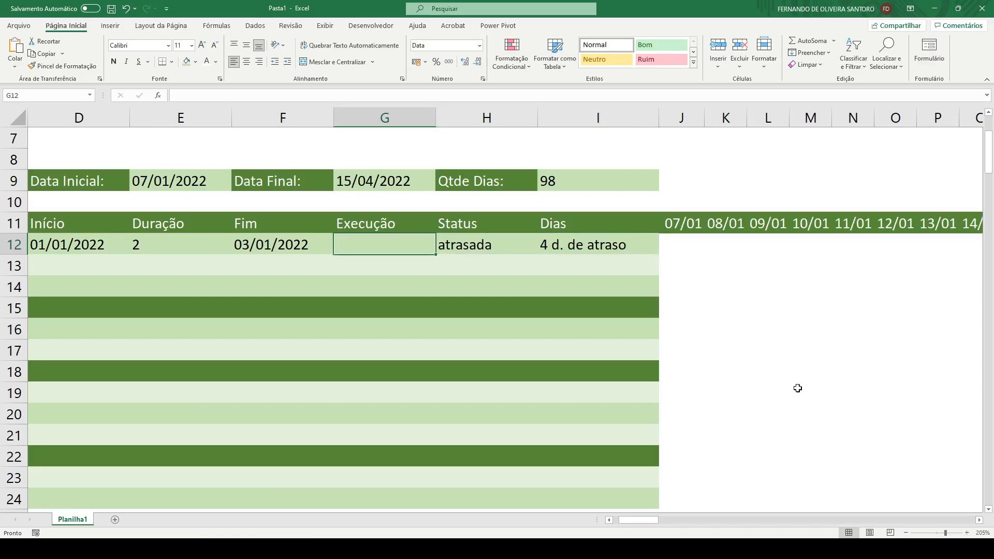
pyautogui.write('05/01/2022')
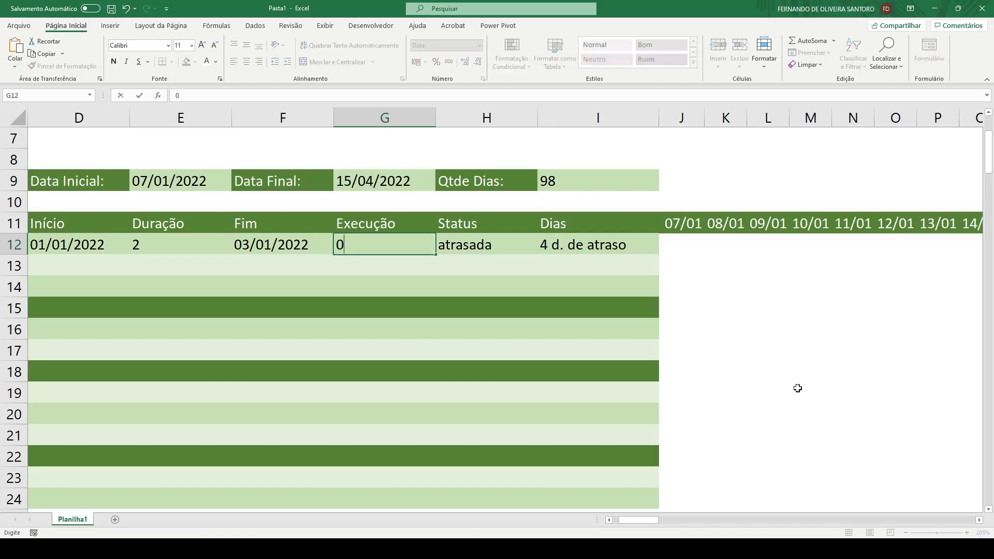
pyautogui.press('Return')
pyautogui.press('Up')
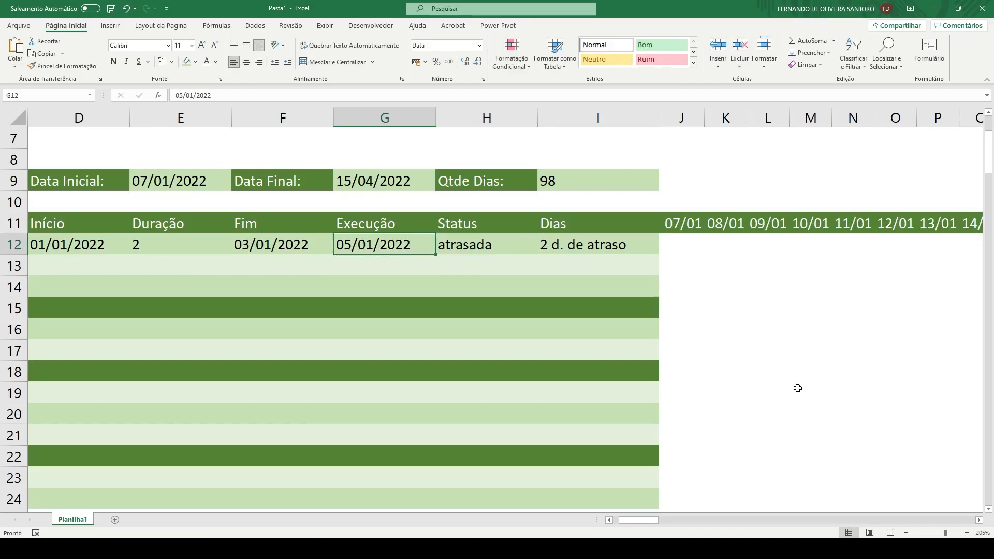
# Set the Execução date in G12 to 03/01/2022, matching the Fim date
pyautogui.press('Delete')
pyautogui.write('03/01/2022')
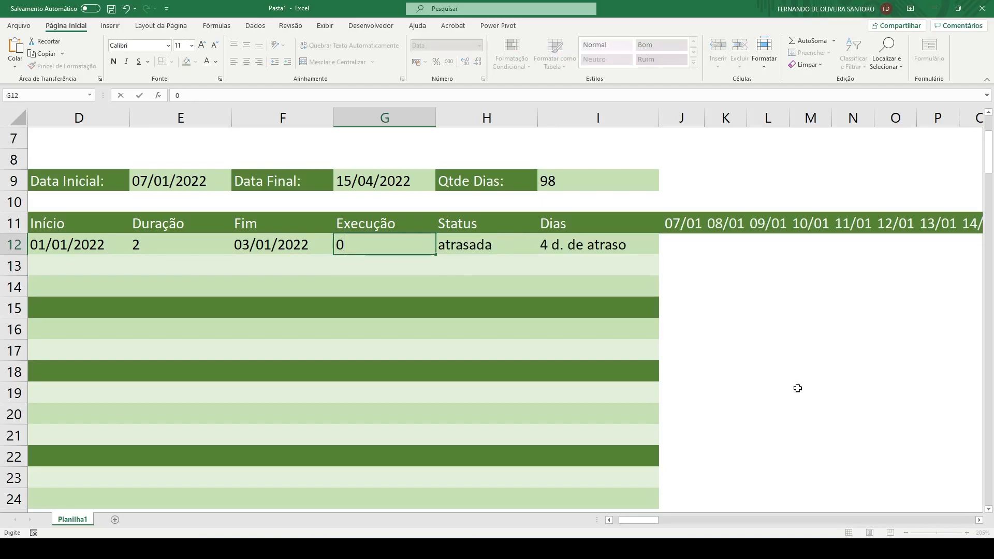
pyautogui.press('Return')
pyautogui.press('Up')
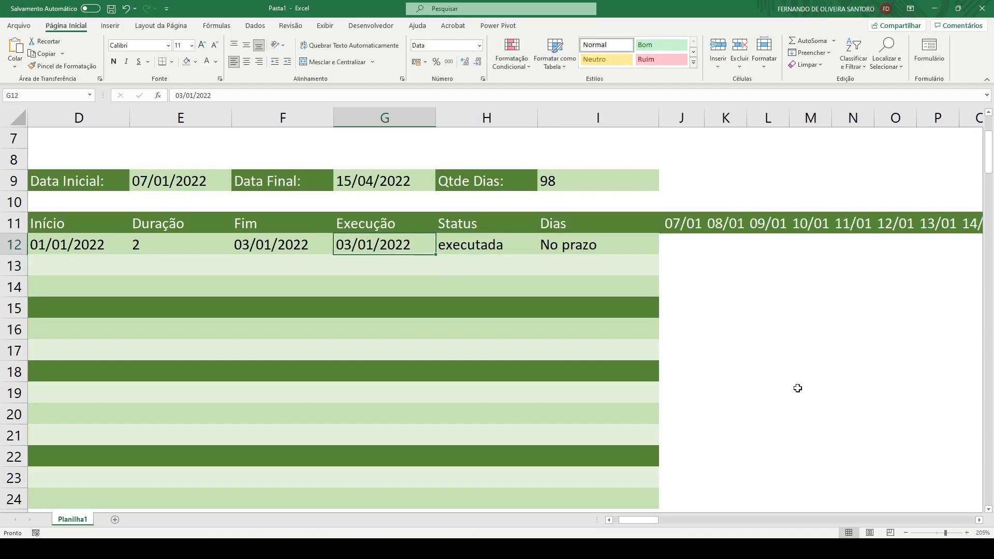
# Change the Execução date in G12 to 02/01/2022, one day before the Fim date
pyautogui.write('02/01/2022')
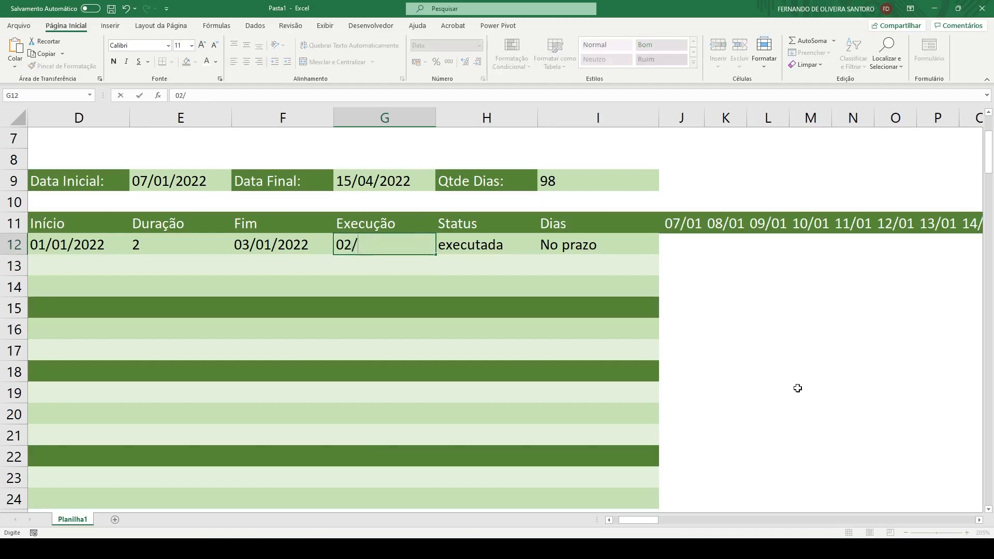
pyautogui.press('Return')
pyautogui.press('Up')
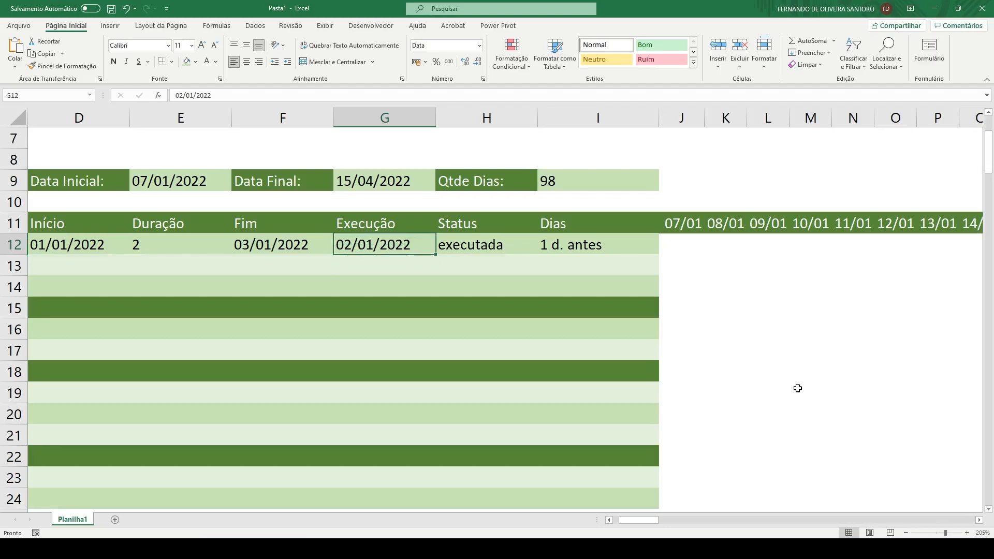
# Clear the Execução date in G12 and set the Duração in E12 to 10
pyautogui.press('Delete')
pyautogui.press('Left')
pyautogui.press('Right')
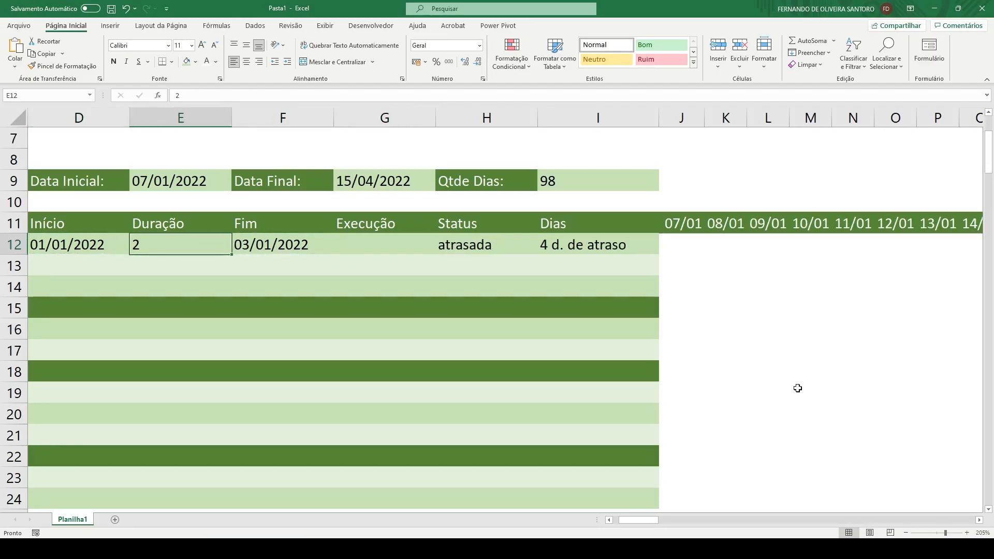
pyautogui.write('10')
pyautogui.press('Return')
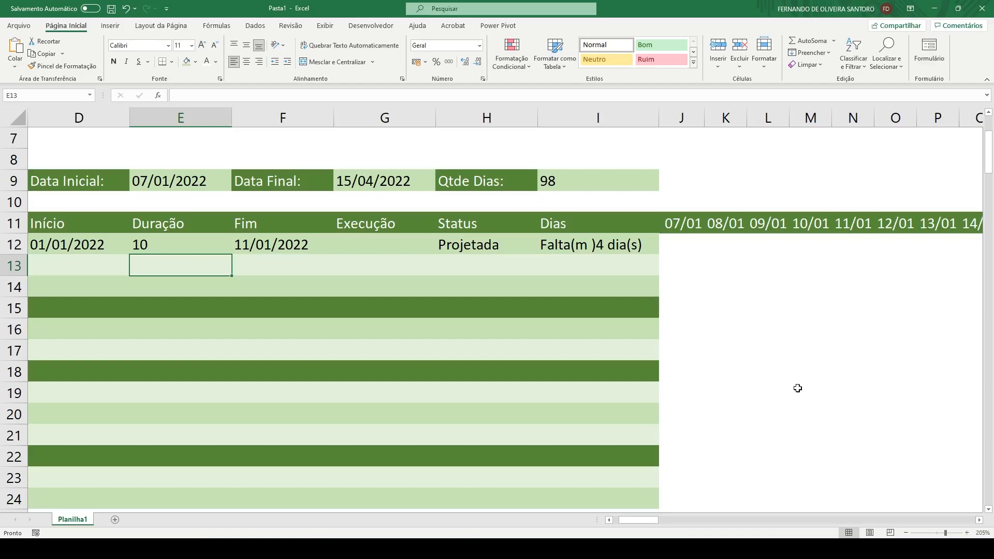
# Fill the I12 Dias formula down to I160 without formatting
pyautogui.click(600, 252)
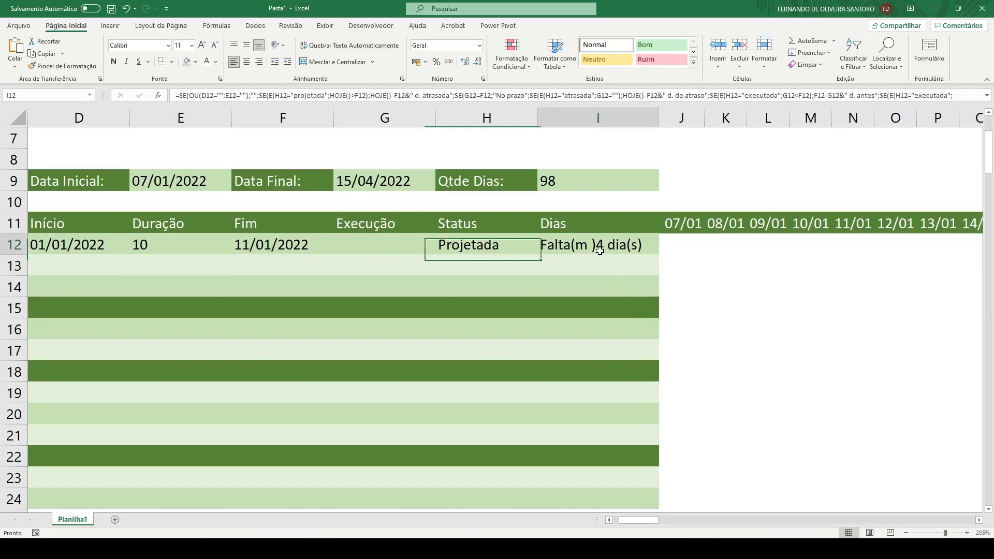
pyautogui.moveTo(658, 253); pyautogui.dragTo(651, 447)
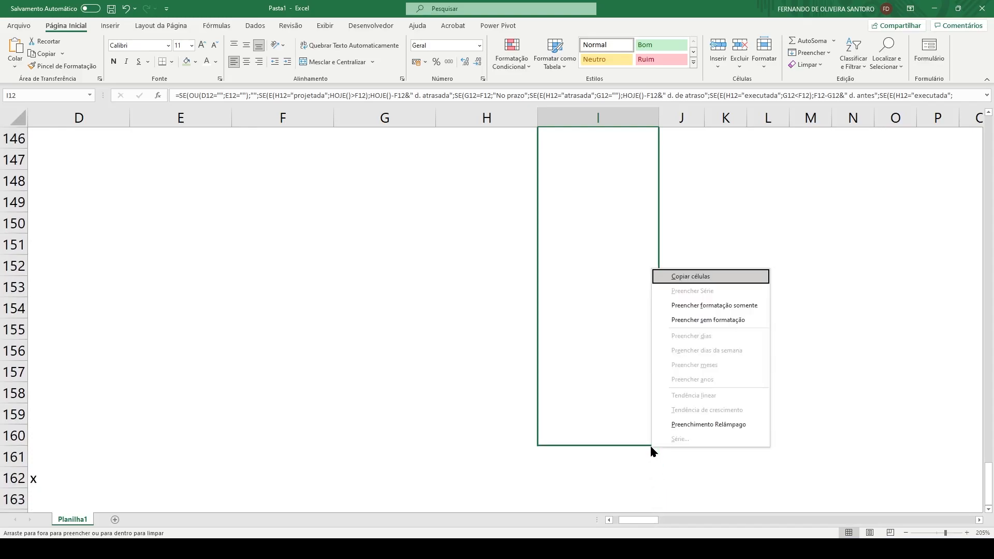
pyautogui.click(655, 317)
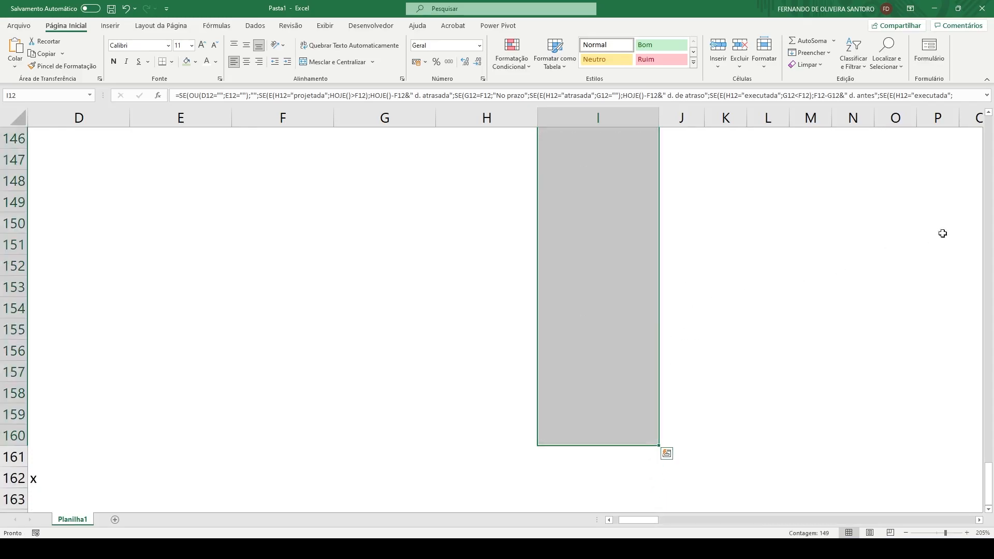
pyautogui.moveTo(987, 477); pyautogui.dragTo(989, 125)
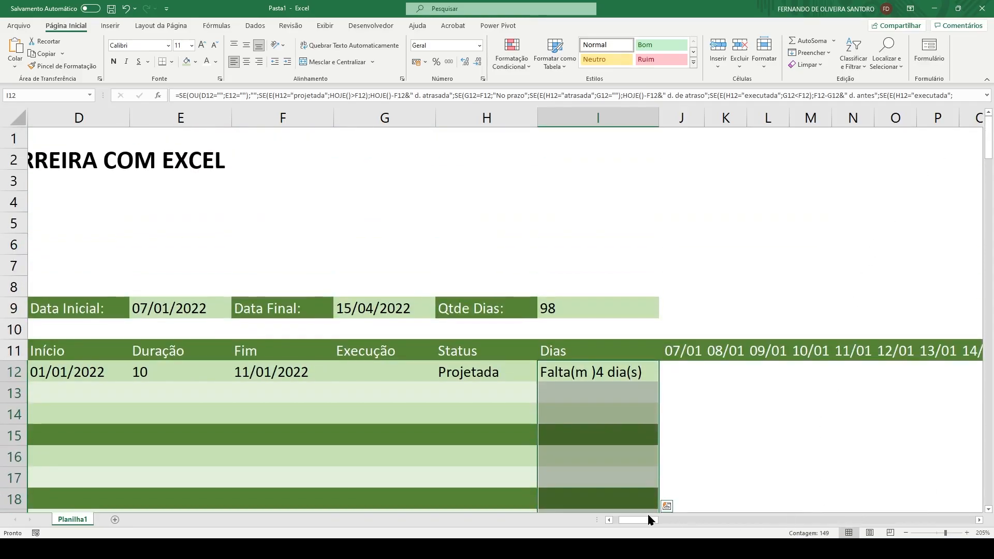
# Select the range J12:DD500 beneath the date header
pyautogui.click(906, 534)
pyautogui.click(905, 533)
pyautogui.click(906, 533)
pyautogui.click(906, 534)
pyautogui.click(906, 533)
pyautogui.click(906, 533)
pyautogui.click(905, 533)
pyautogui.click(906, 533)
pyautogui.click(906, 533)
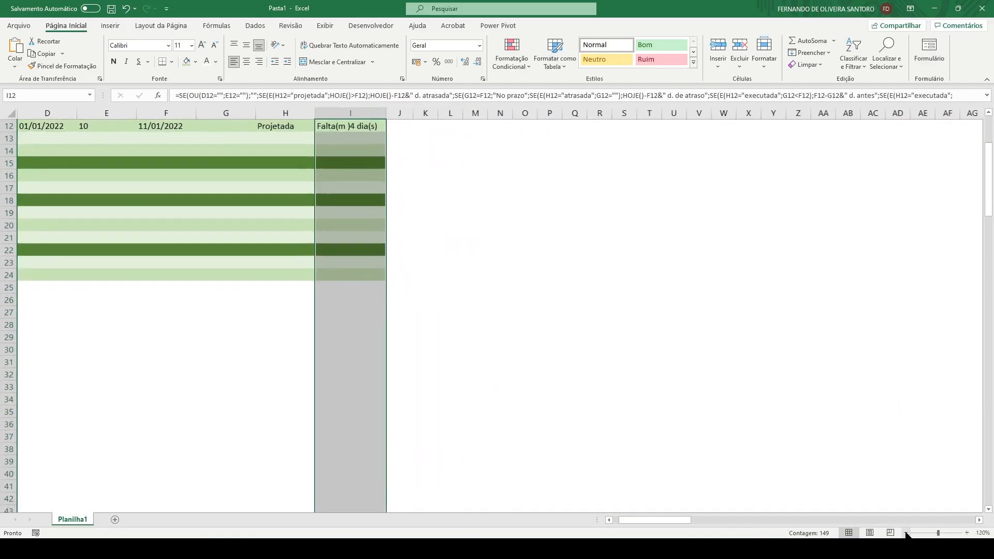
pyautogui.click(906, 533)
pyautogui.click(906, 533)
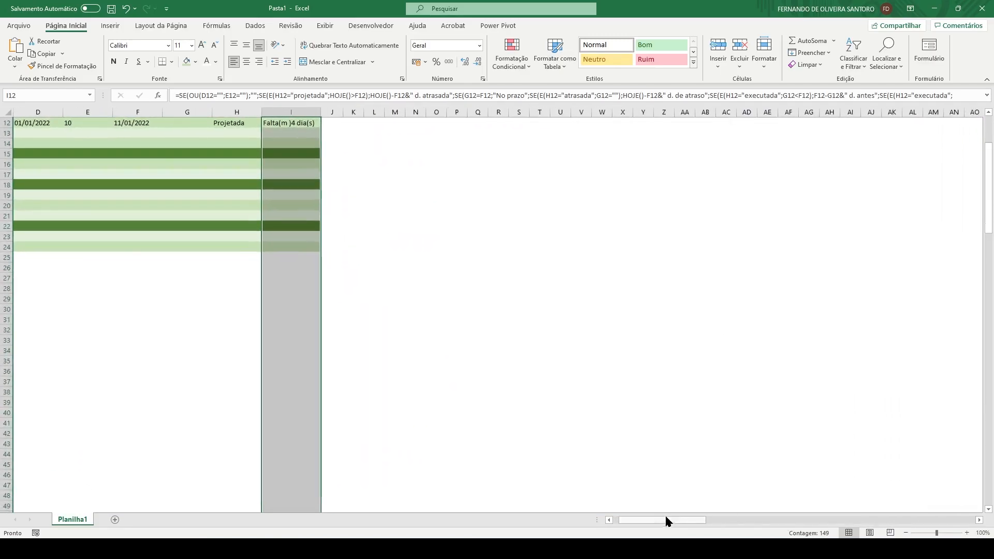
pyautogui.moveTo(666, 520); pyautogui.dragTo(584, 519)
pyautogui.scroll(4, 532, 440)
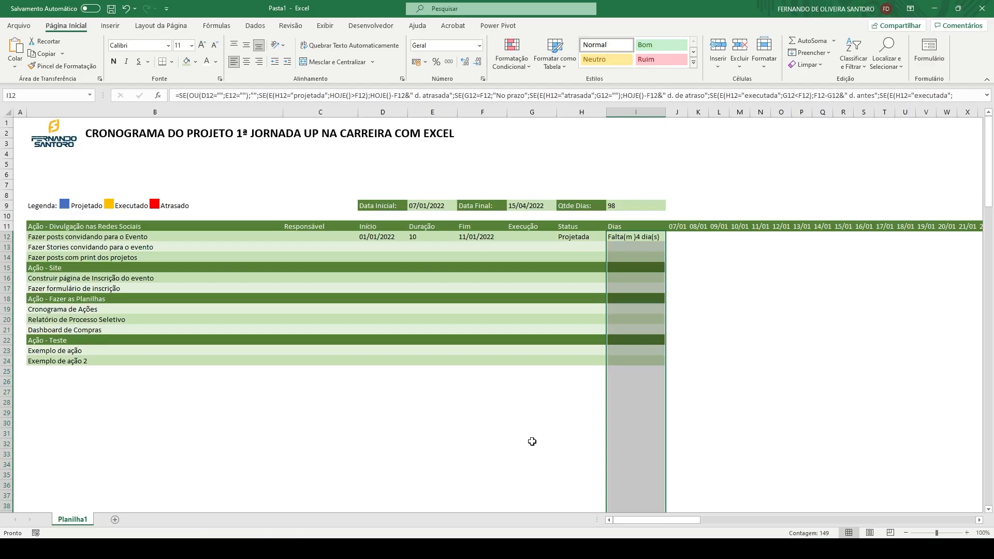
pyautogui.click(672, 235)
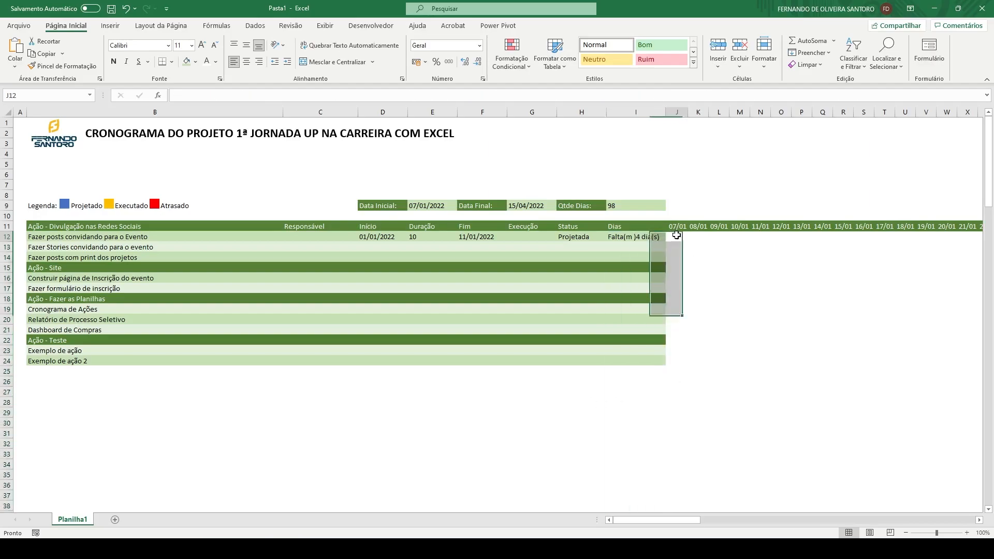
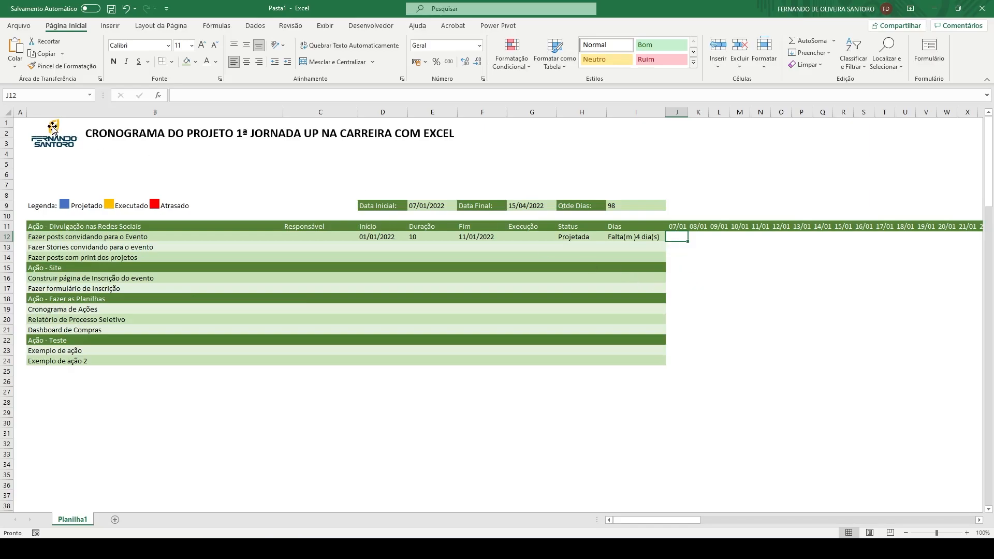
pyautogui.click(38, 97)
pyautogui.press('Escape')
pyautogui.write(':')
pyautogui.write('dd500')
pyautogui.press('Return')
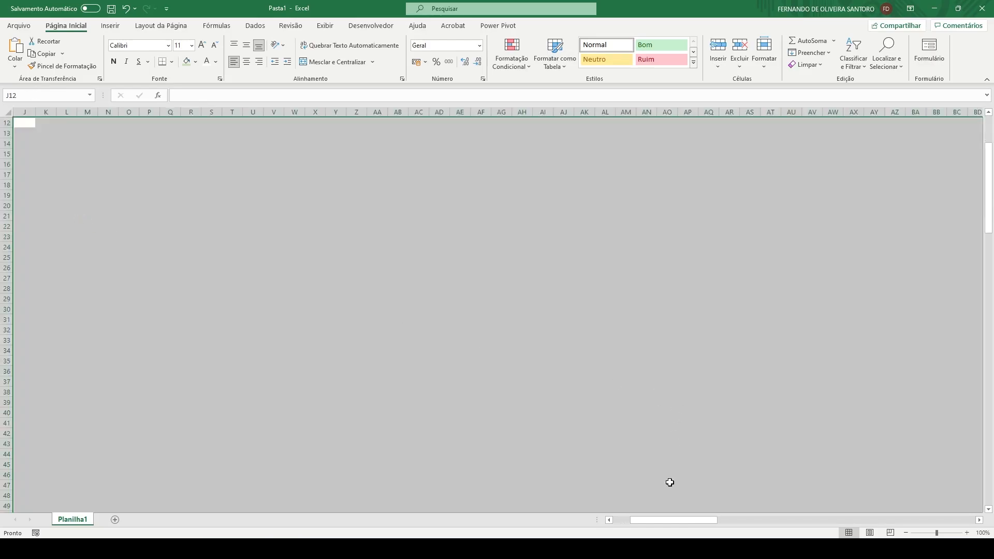
pyautogui.moveTo(659, 520); pyautogui.dragTo(623, 523)
pyautogui.moveTo(989, 223); pyautogui.dragTo(989, 197)
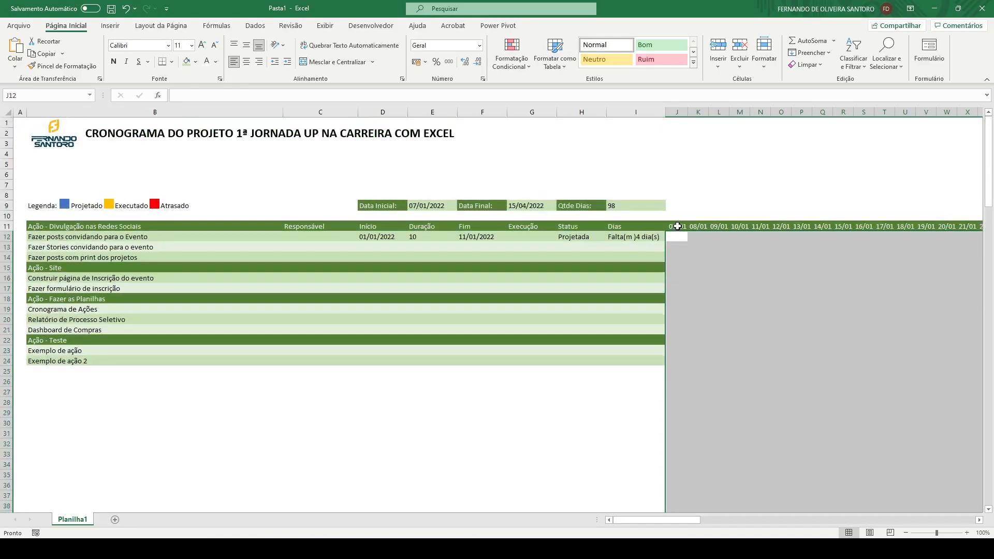
# Create a formula-based conditional formatting rule for J12:DD500 with the formula =J$11=""
pyautogui.click(514, 64)
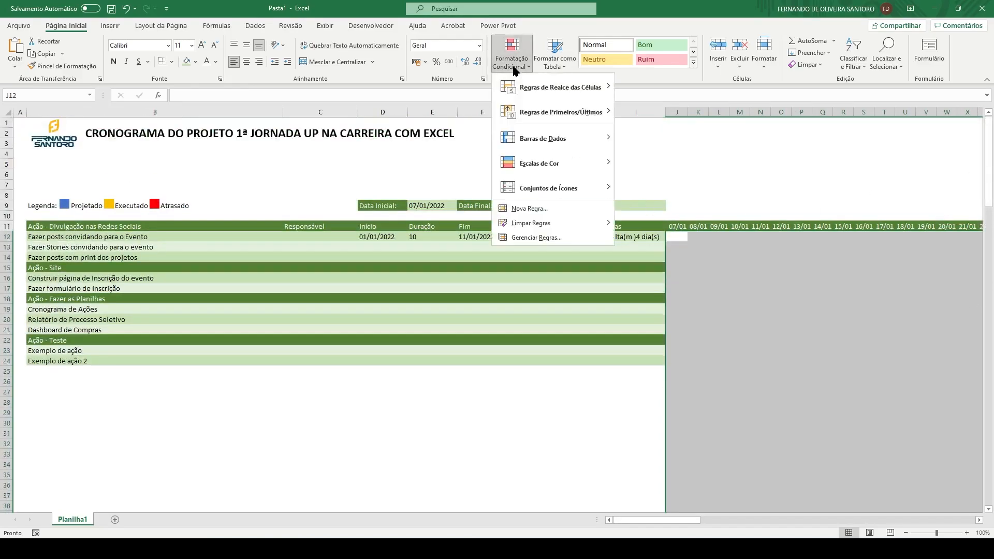
pyautogui.click(531, 208)
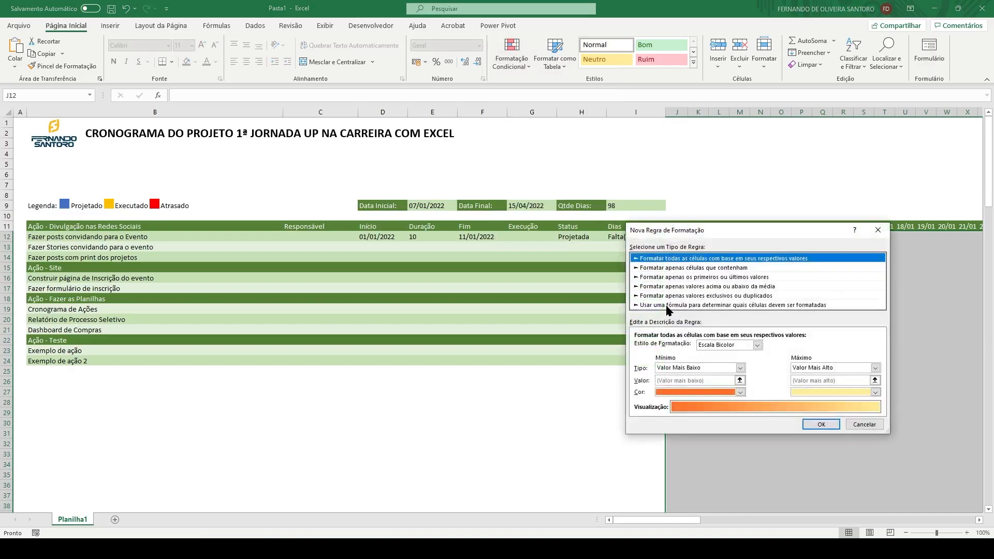
pyautogui.click(667, 305)
pyautogui.moveTo(688, 236); pyautogui.dragTo(440, 243)
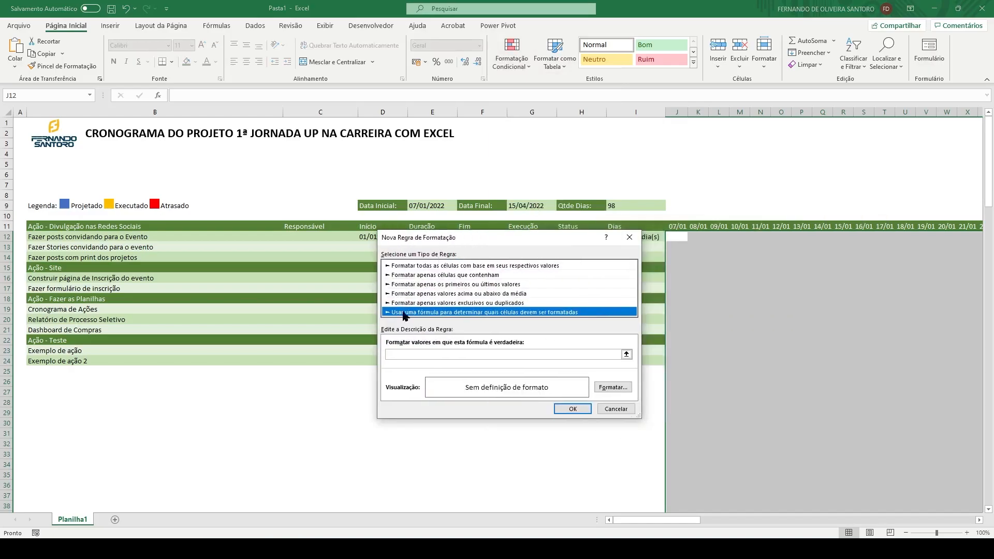
pyautogui.click(410, 354)
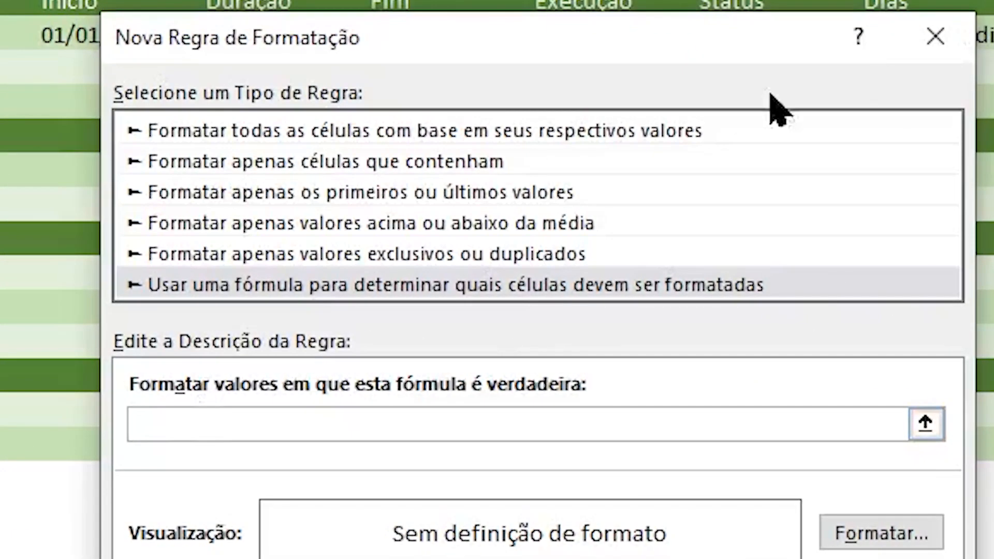
pyautogui.write('=')
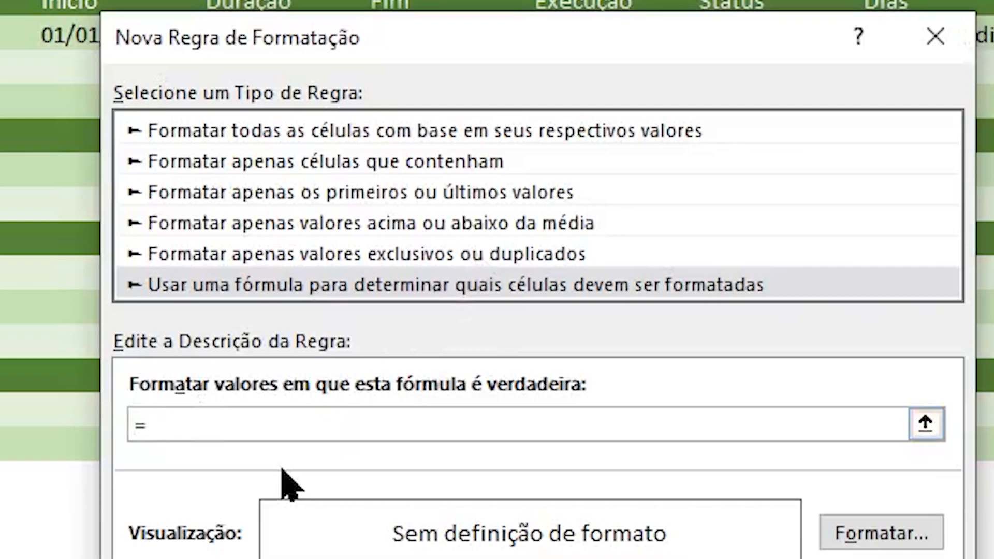
pyautogui.click(990, 34)
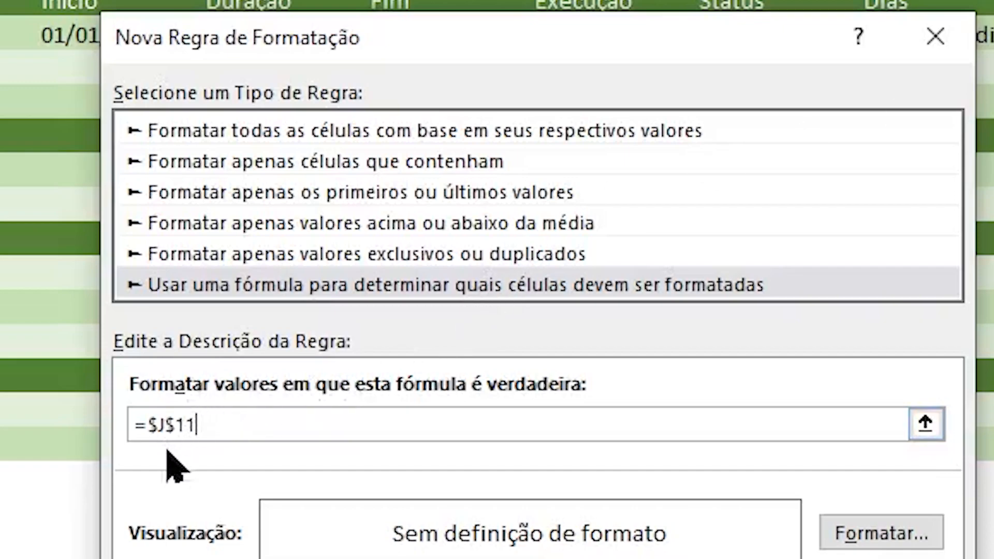
pyautogui.press('F4')
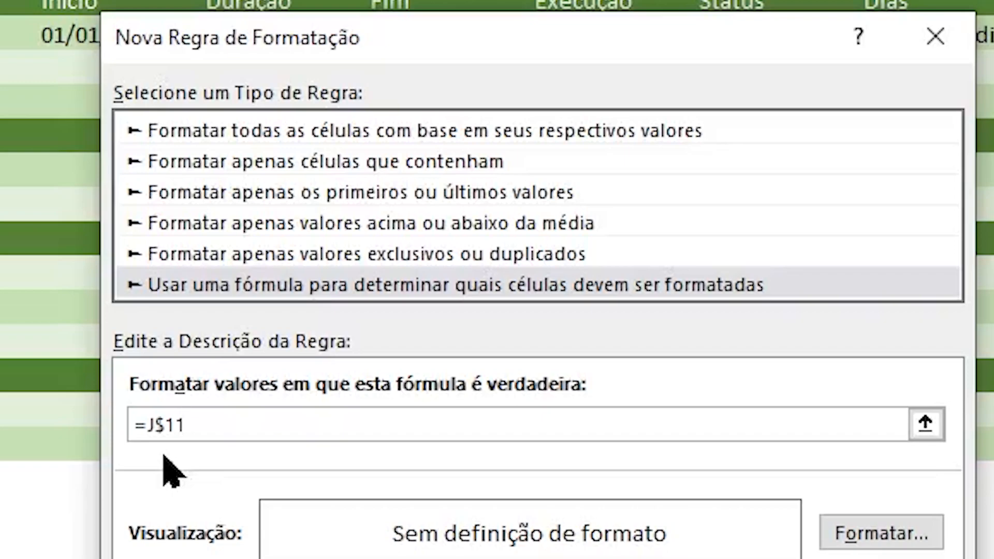
pyautogui.write('=""')
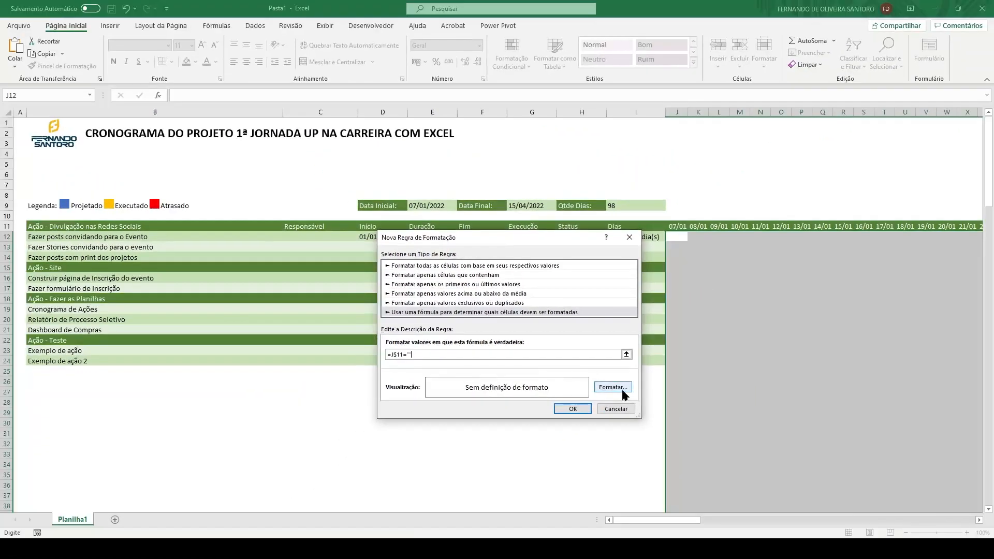
# Give the empty-header rule a white fill and apply it to the selected range
pyautogui.click(902, 531)
pyautogui.moveTo(714, 188); pyautogui.dragTo(573, 202)
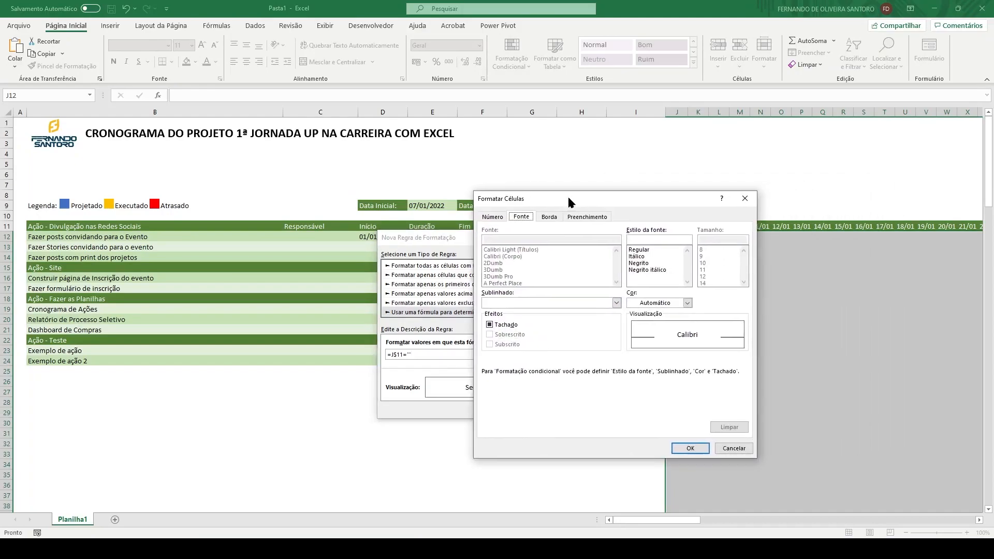
pyautogui.click(587, 216)
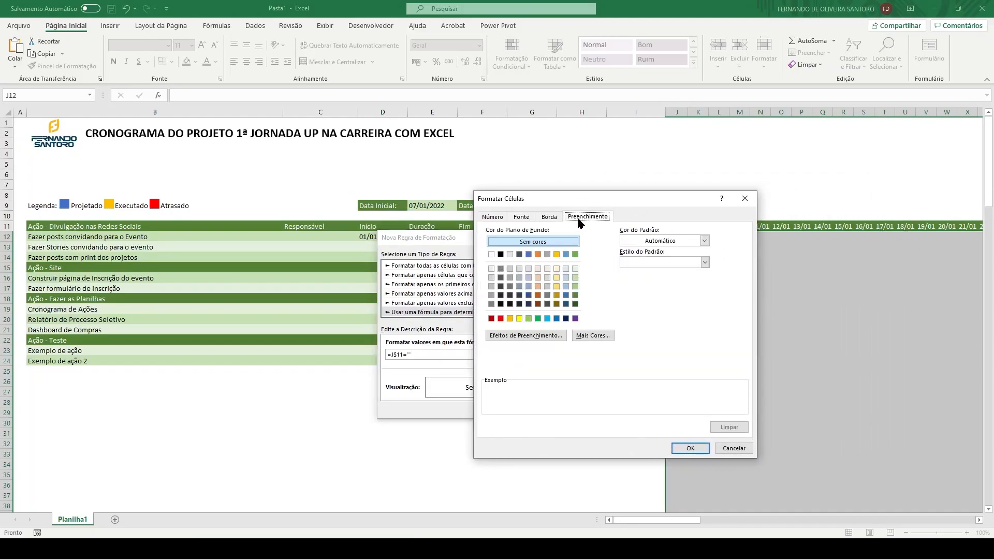
pyautogui.click(491, 254)
pyautogui.click(690, 448)
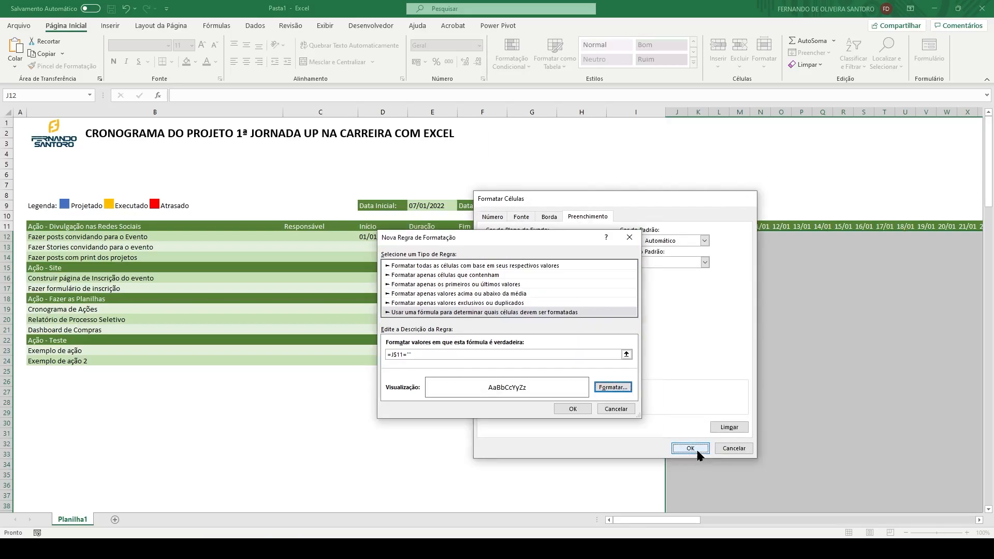
pyautogui.click(569, 409)
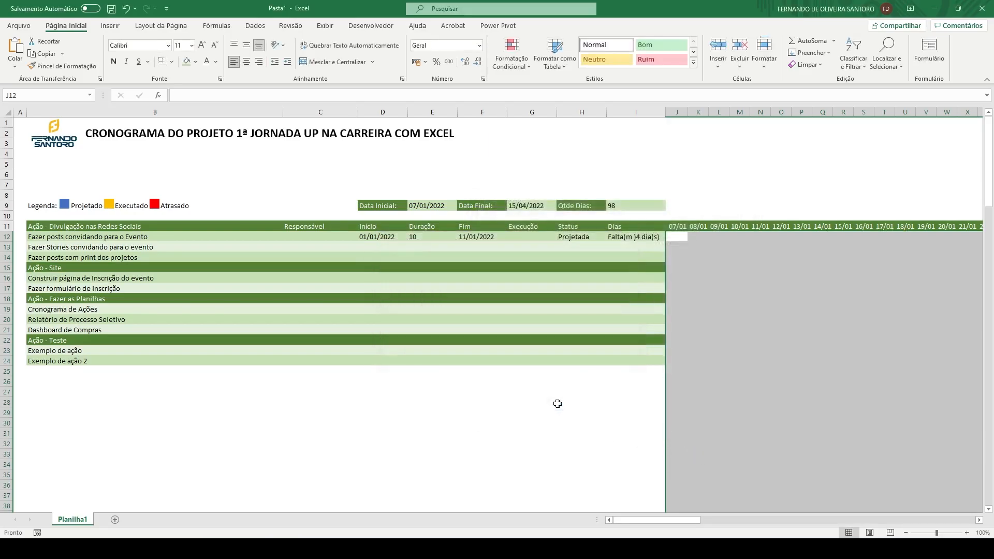
# Create a formula-based conditional formatting rule for J12:DD500 with the formula =e(esquerda($B12;4)="Ação";J$11<>"")
pyautogui.click(510, 61)
pyautogui.click(529, 208)
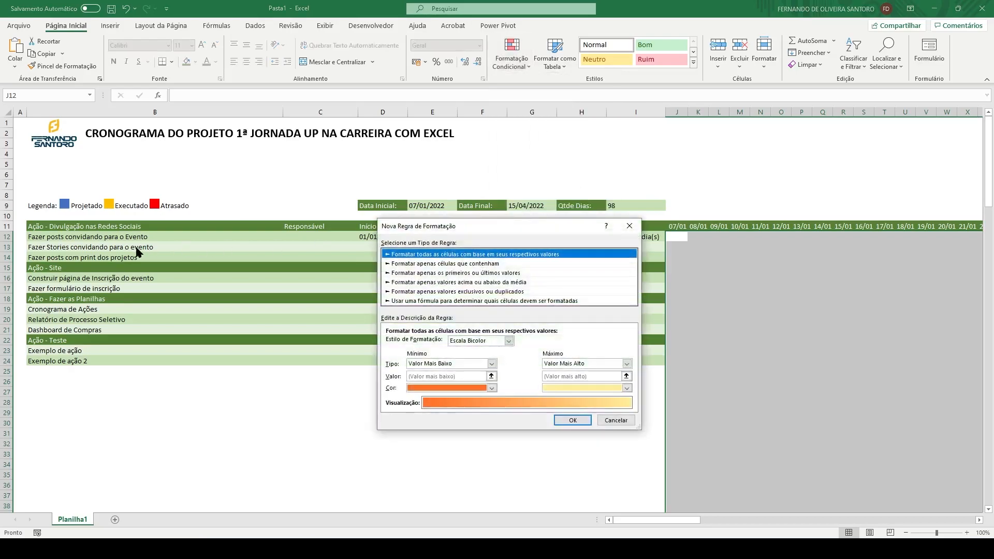
pyautogui.click(422, 301)
pyautogui.click(427, 342)
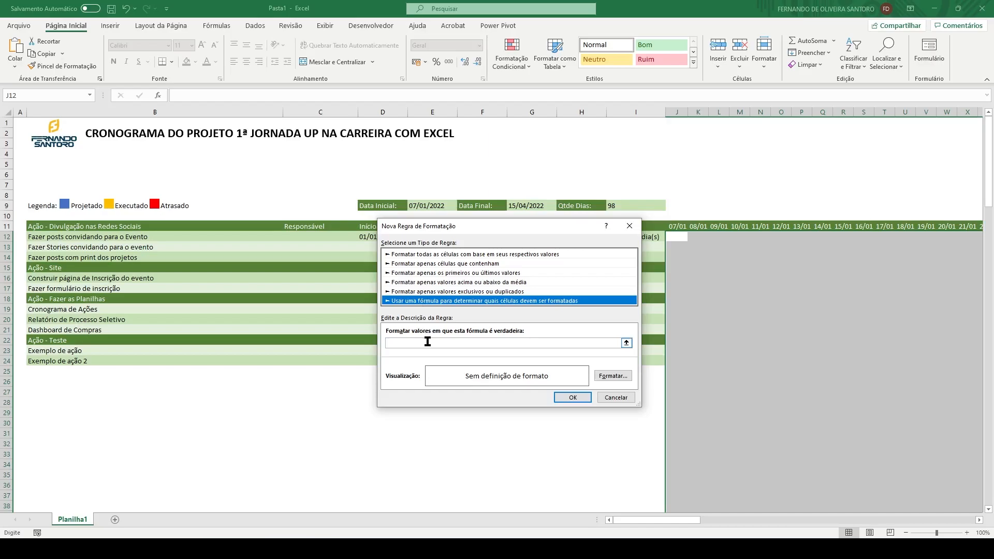
pyautogui.write('=e(')
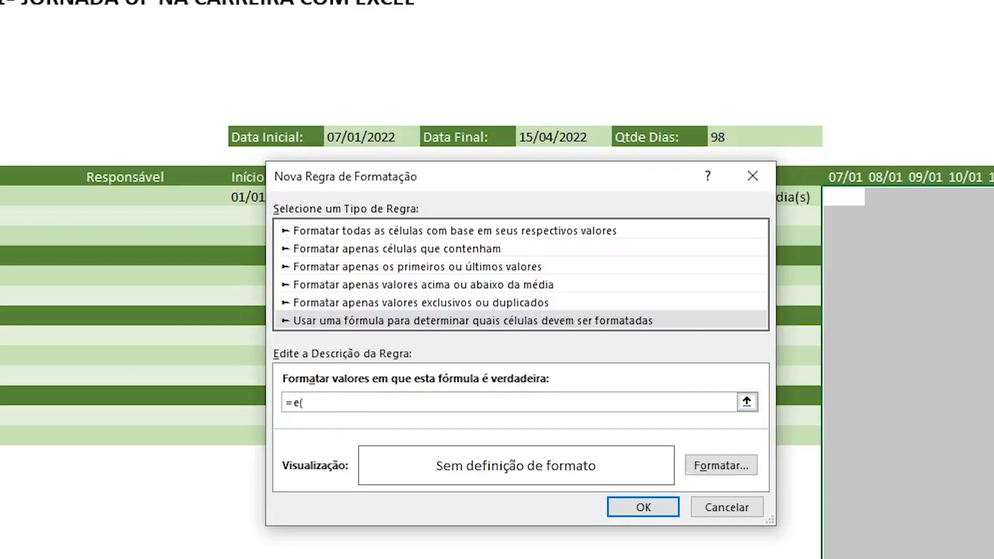
pyautogui.write('B12')
pyautogui.press('F4')
pyautogui.press('F4')
pyautogui.press('F4')
pyautogui.press('BackSpace')
pyautogui.press('BackSpace')
pyautogui.press('BackSpace')
pyautogui.press('BackSpace')
pyautogui.write("esquerda(b1'2")
pyautogui.press('BackSpace')
pyautogui.press('BackSpace')
pyautogui.write('2')
pyautogui.press('F4')
pyautogui.press('F4')
pyautogui.press('F4')
pyautogui.write(')')
pyautogui.press('BackSpace')
pyautogui.write(';4)')
pyautogui.write('=')
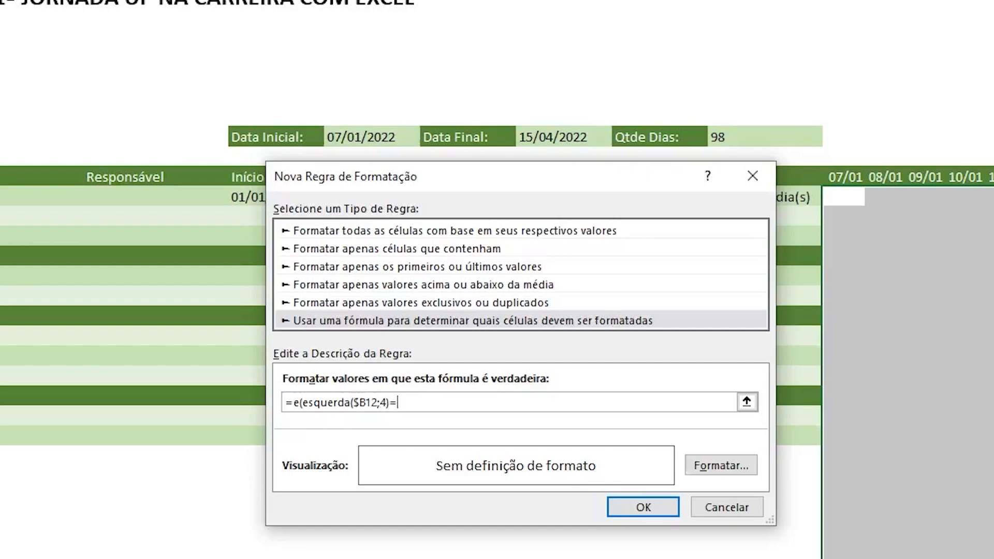
pyautogui.write('"Acão";J11')
pyautogui.press('F4')
pyautogui.press('F4')
pyautogui.write('<>"")')
# Give the Ação rule a dark green fill with white font and apply it to the selected range
pyautogui.click(721, 465)
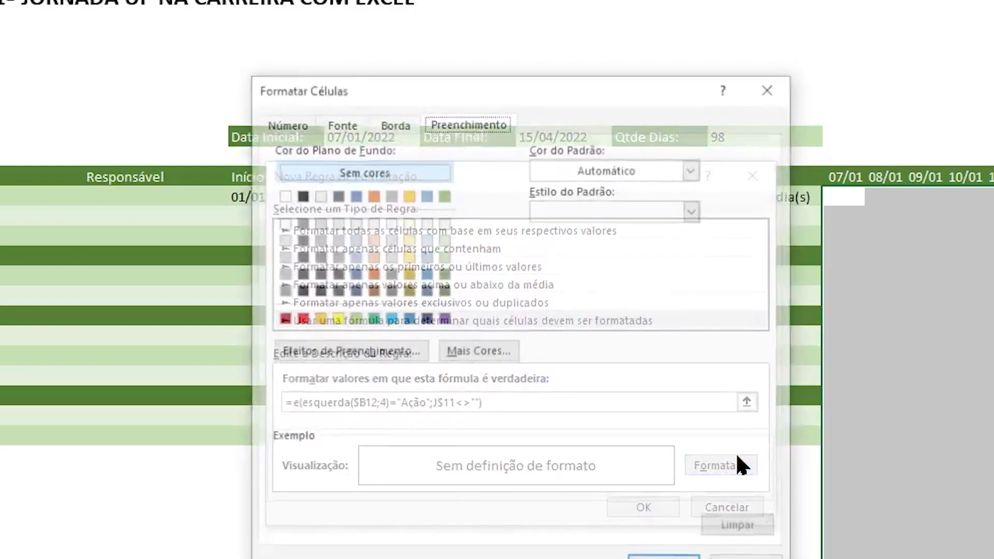
pyautogui.click(443, 273)
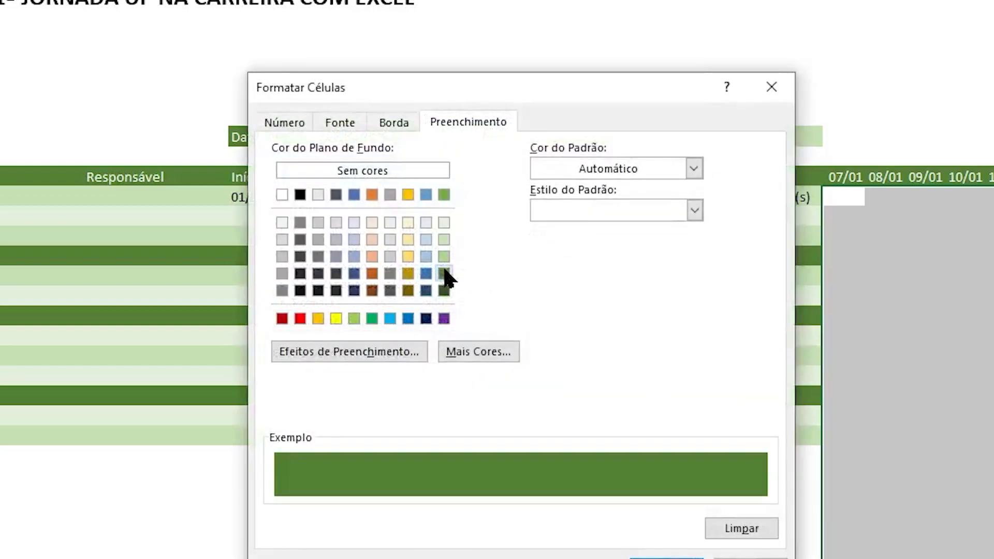
pyautogui.click(335, 117)
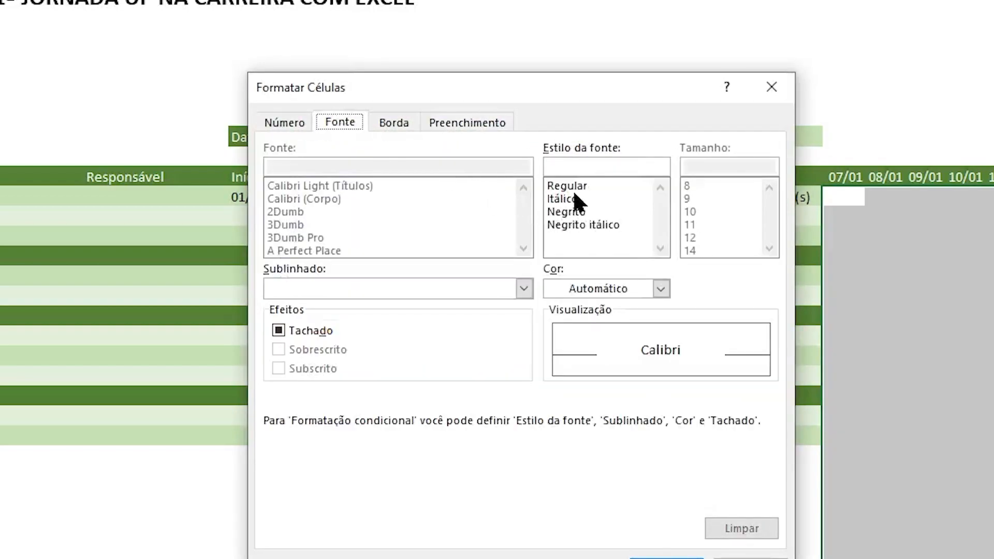
pyautogui.click(575, 293)
pyautogui.click(572, 288)
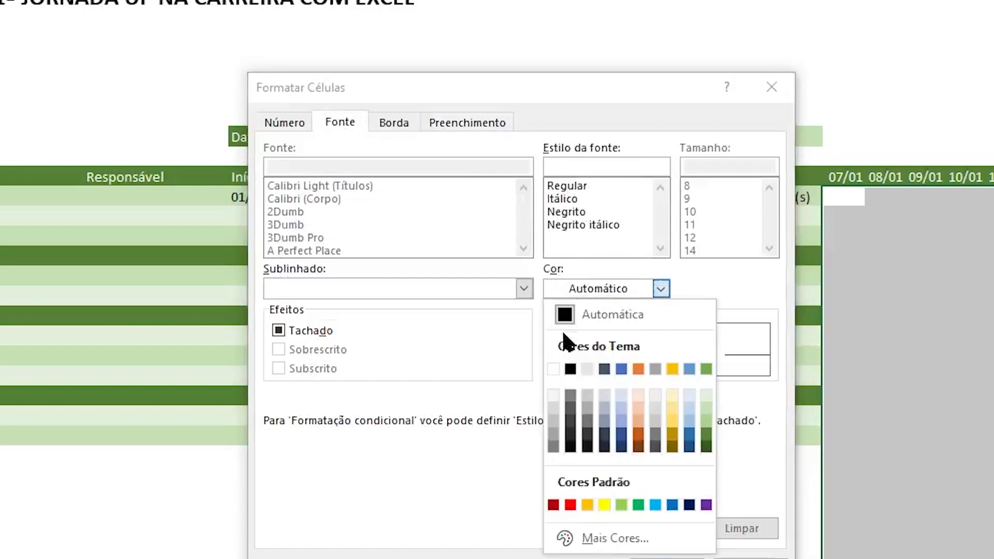
pyautogui.click(553, 369)
pyautogui.click(641, 556)
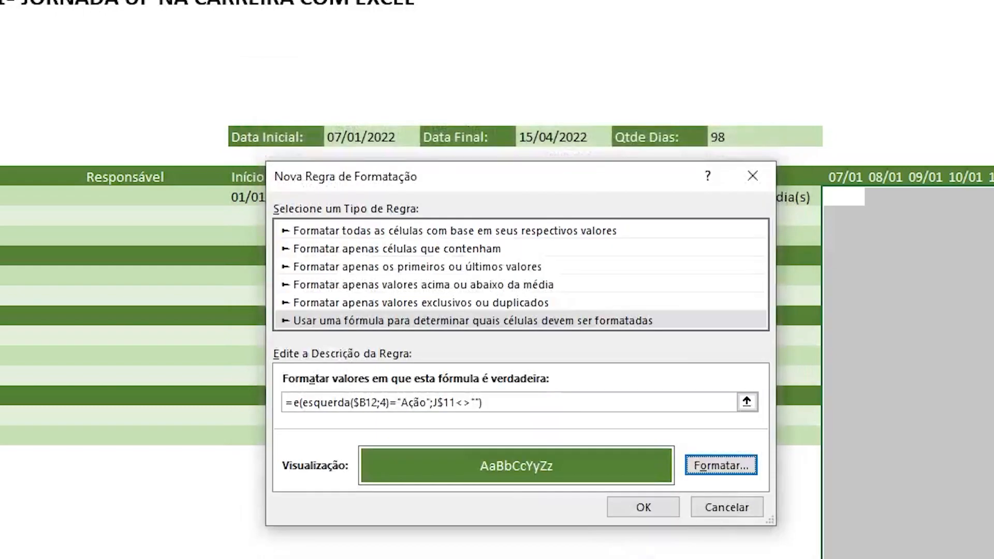
pyautogui.click(639, 506)
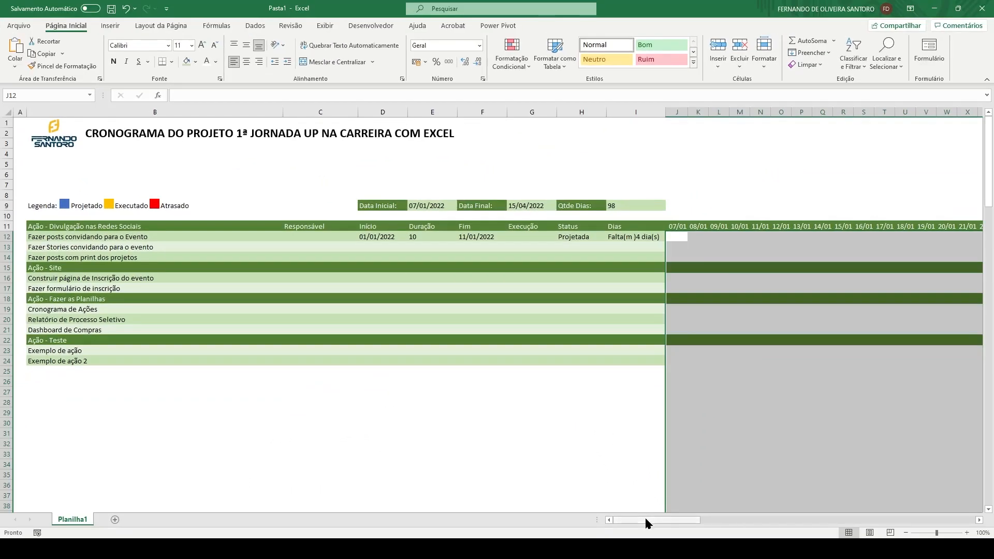
# Create a formula-based conditional formatting rule for the selected date grid with =E(J$11<>"";MOD(LIN(B12);2)>0)
pyautogui.moveTo(646, 521); pyautogui.dragTo(624, 518)
pyautogui.click(512, 62)
pyautogui.click(530, 208)
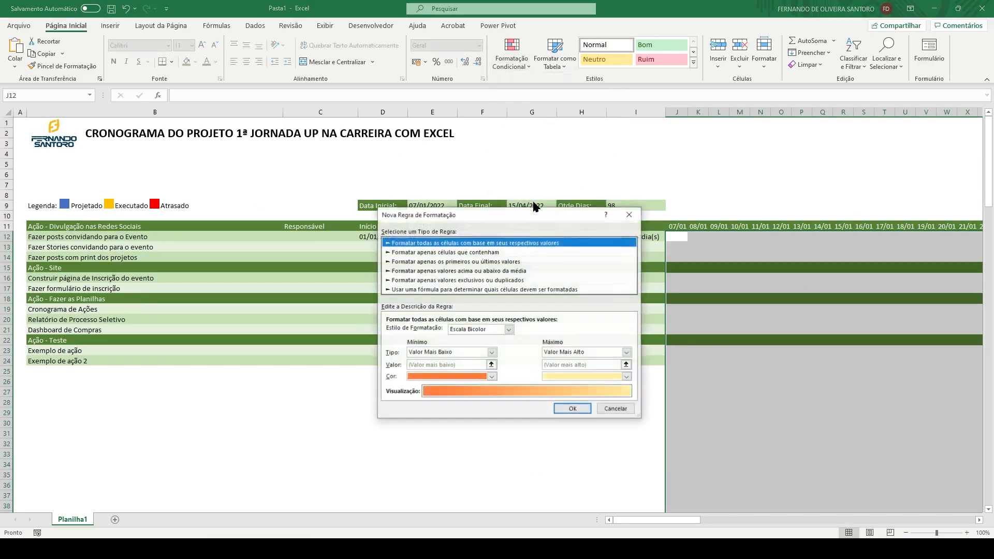
pyautogui.click(426, 289)
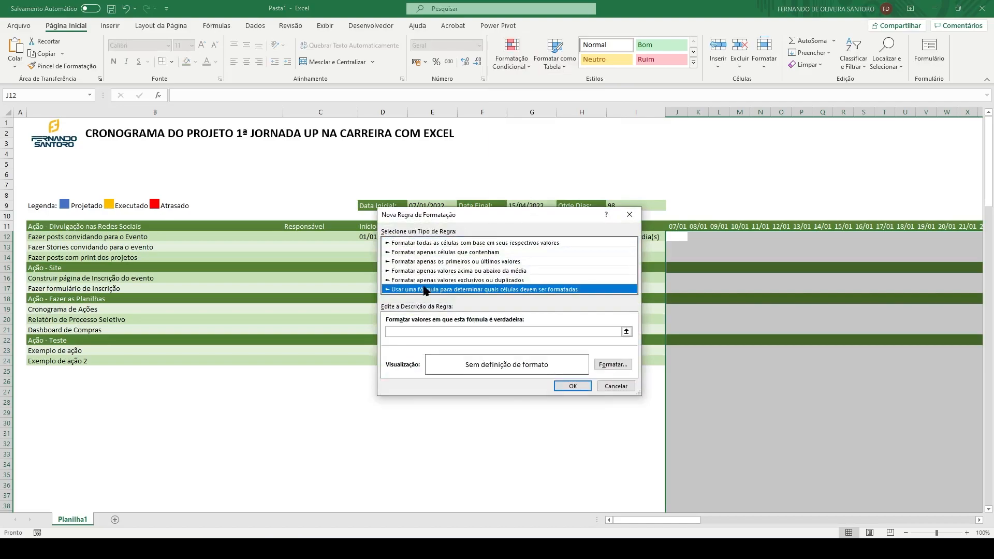
pyautogui.click(427, 331)
pyautogui.write('=e')
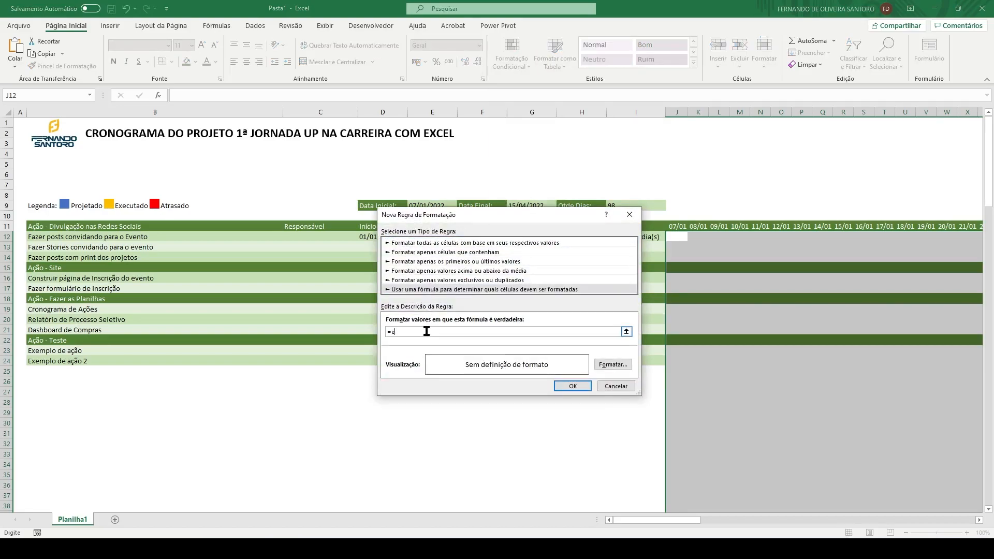
pyautogui.write('(J11')
pyautogui.press('F4')
pyautogui.press('F4')
pyautogui.write('<>')
pyautogui.write('"";mm')
pyautogui.press('BackSpace')
pyautogui.write('od(lin(B12);2')
# Give the odd-row rule the lightest green background fill and save it to the date grid
pyautogui.click(613, 364)
pyautogui.click(476, 186)
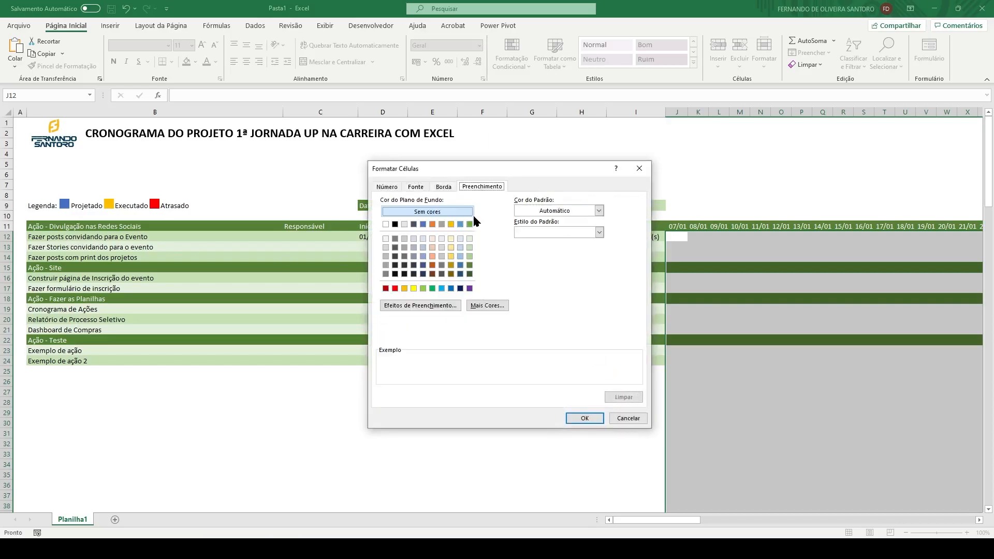
pyautogui.click(469, 239)
pyautogui.click(583, 418)
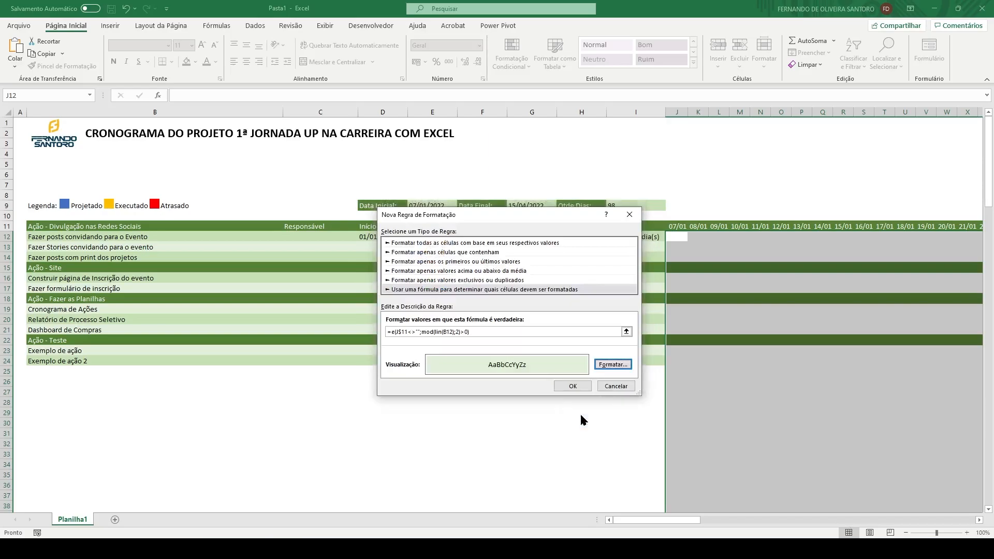
pyautogui.click(573, 387)
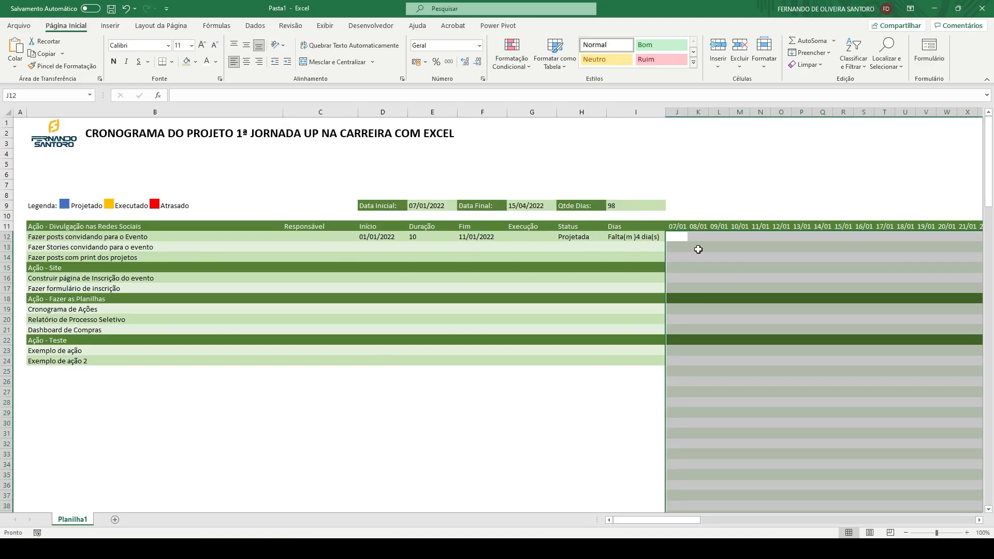
# Edit the odd-row rule's formula to =E(J$11<>"";MOD(LIN(B12);2)>0;$B12<>"") so rows without an action are excluded, and apply it
pyautogui.click(512, 58)
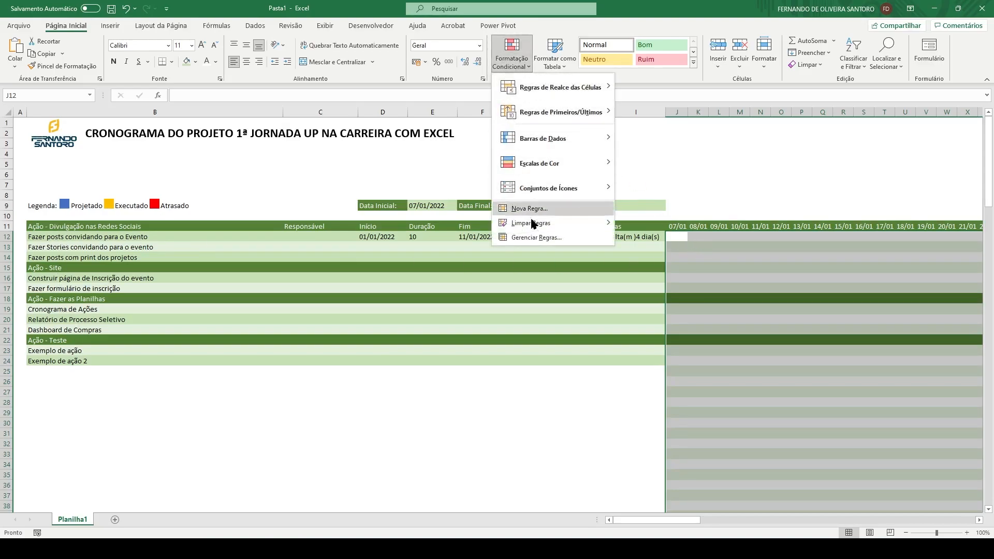
pyautogui.click(535, 237)
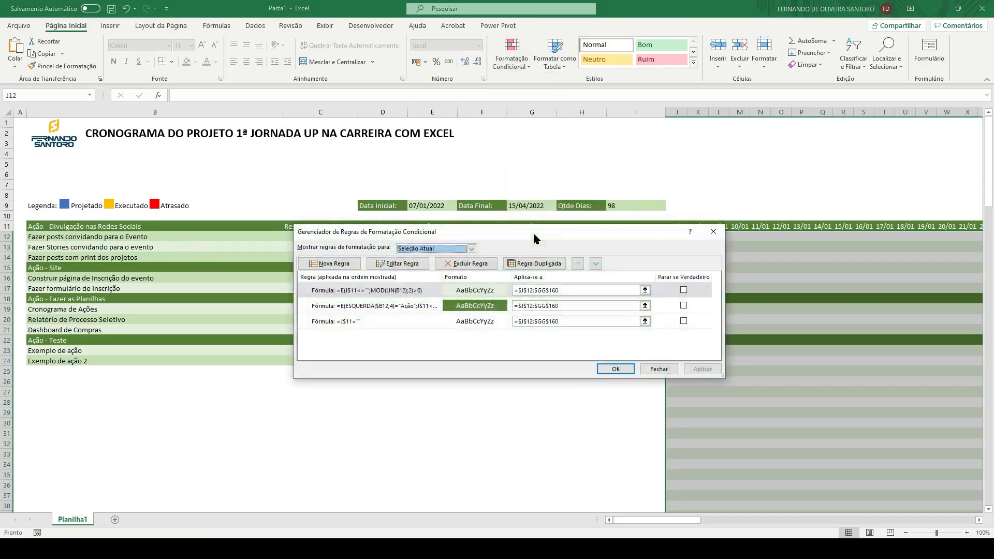
pyautogui.click(366, 290)
pyautogui.click(399, 264)
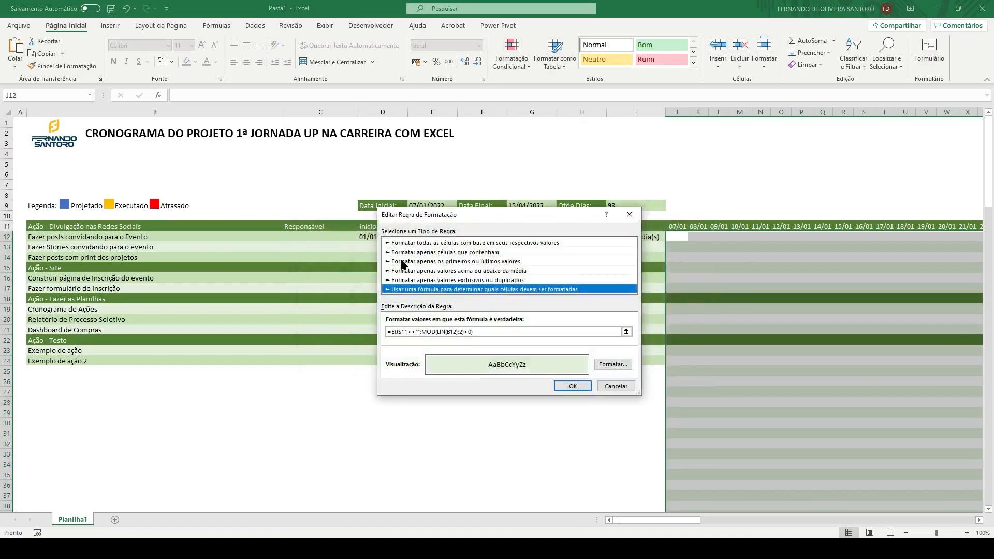
pyautogui.click(471, 332)
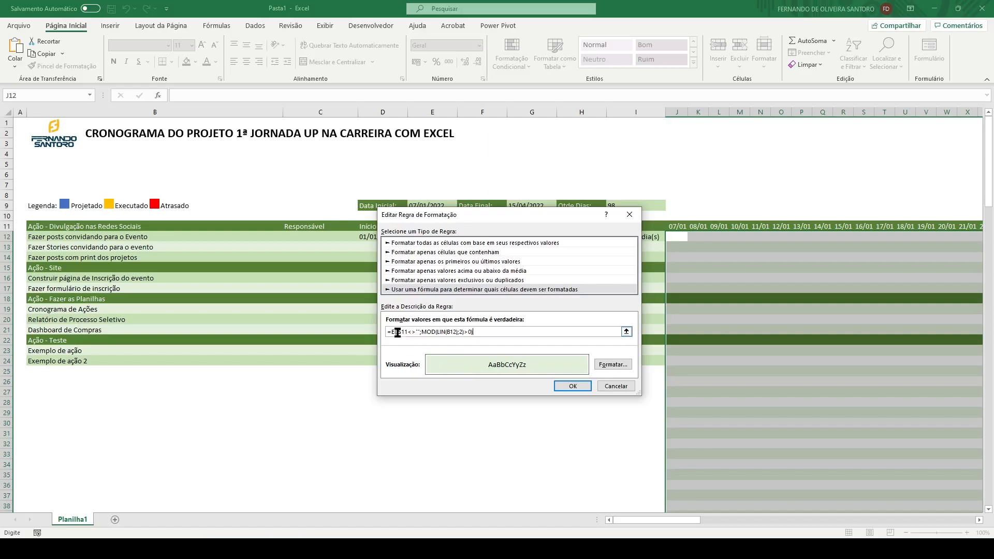
pyautogui.write(';B12')
pyautogui.press('F4')
pyautogui.press('F4')
pyautogui.press('F4')
pyautogui.write('<')
pyautogui.click(570, 387)
pyautogui.click(533, 329)
pyautogui.click(469, 331)
pyautogui.press('Delete')
pyautogui.press('Delete')
pyautogui.write(';')
pyautogui.click(572, 385)
pyautogui.click(703, 369)
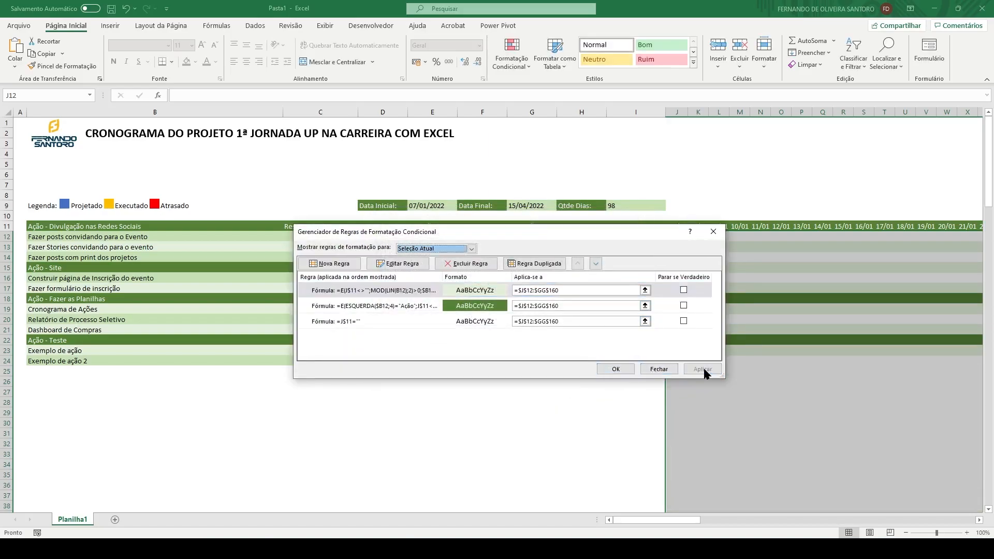
# Reorder the conditional formatting rules: the =J$11="" rule first, the "Ação" rule second and the odd-row rule last
pyautogui.moveTo(566, 234); pyautogui.dragTo(469, 242)
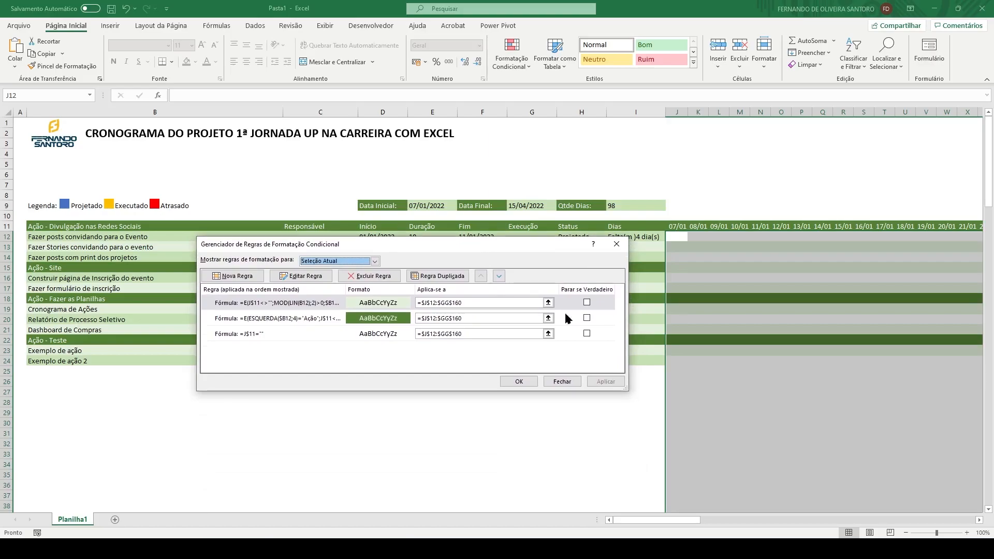
pyautogui.click(253, 333)
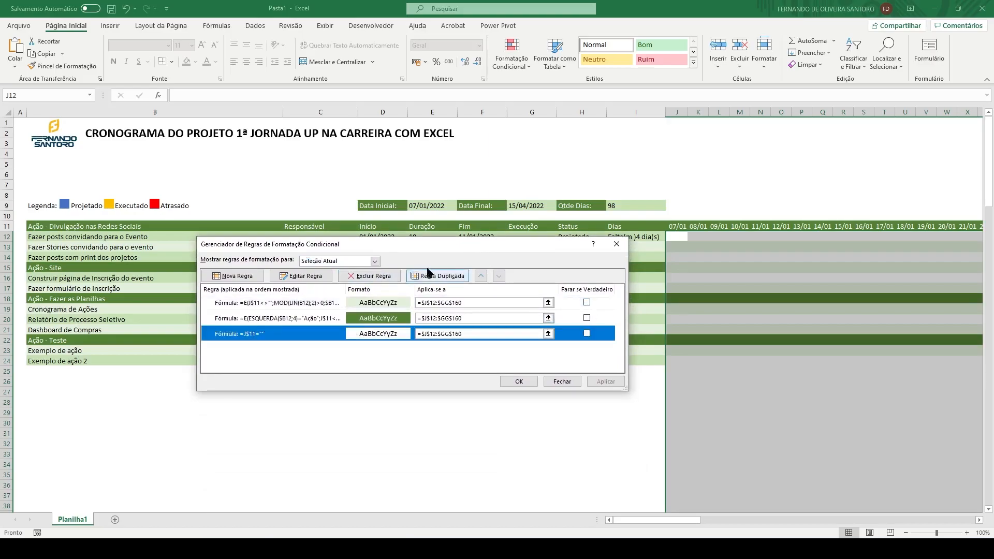
pyautogui.click(481, 276)
pyautogui.click(481, 275)
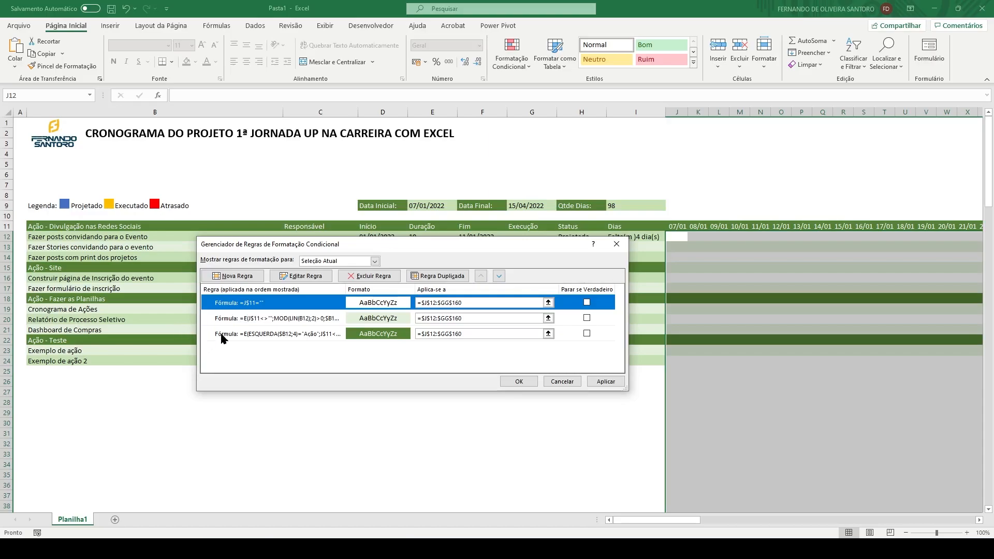
pyautogui.click(224, 334)
pyautogui.click(481, 275)
# Enable "Parar se Verdadeiro" for all three rules and apply the changes
pyautogui.click(586, 317)
pyautogui.click(587, 303)
pyautogui.click(587, 334)
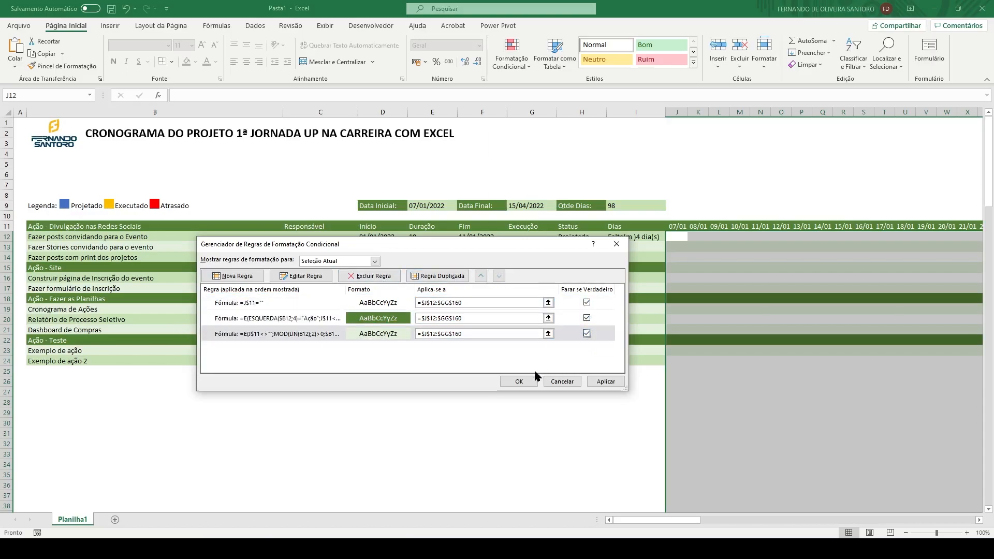
pyautogui.click(609, 385)
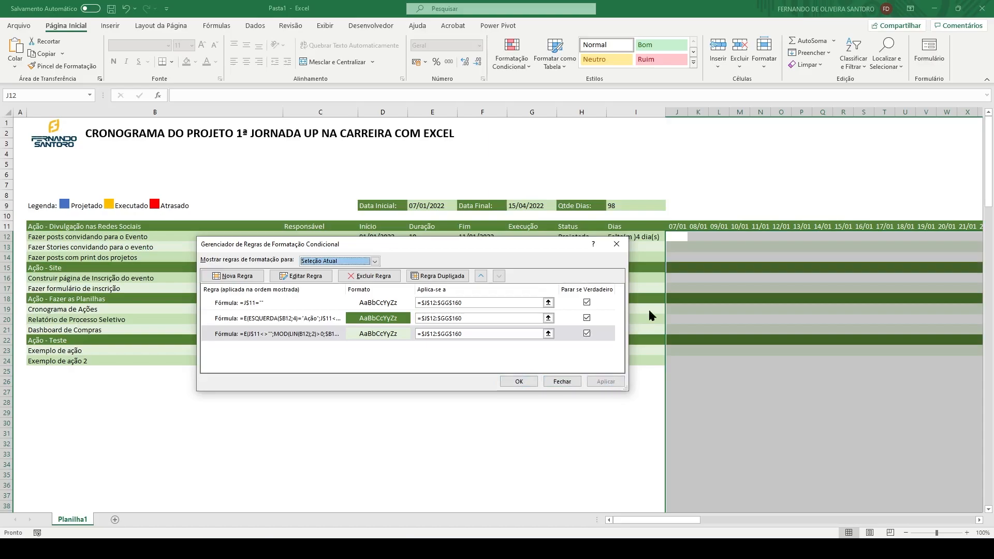
# Copy the full formula of the odd-row rule and leave that rule unedited
pyautogui.click(283, 337)
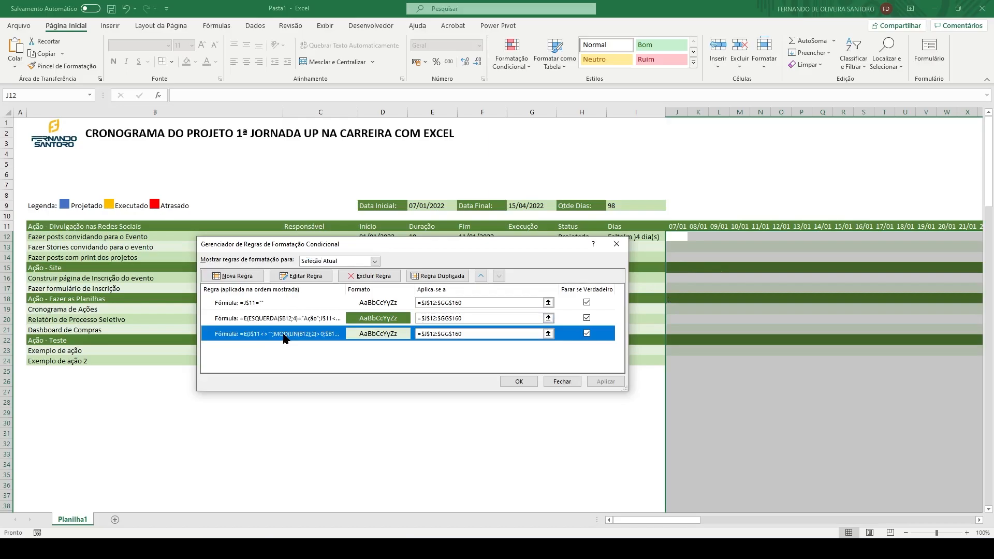
pyautogui.click(290, 276)
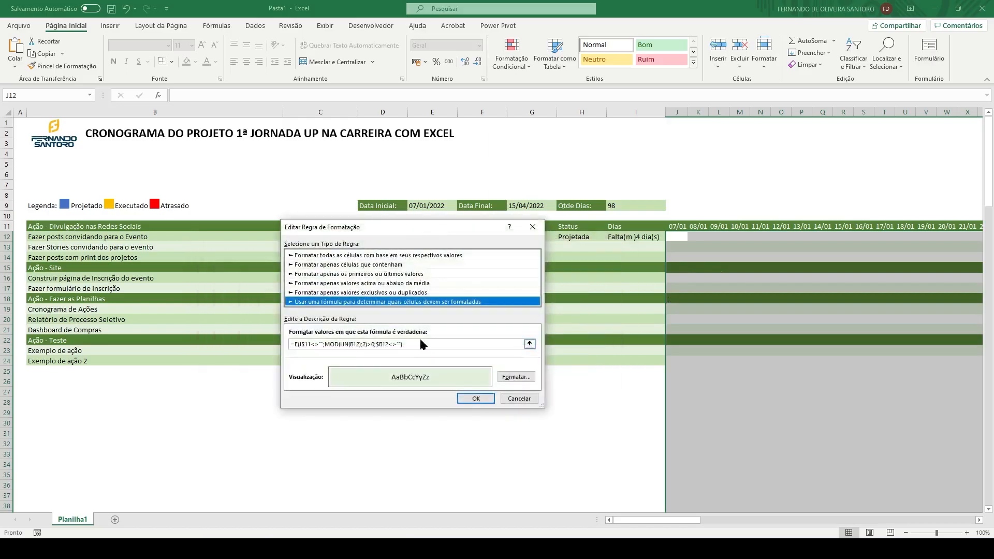
pyautogui.moveTo(403, 345); pyautogui.dragTo(300, 343)
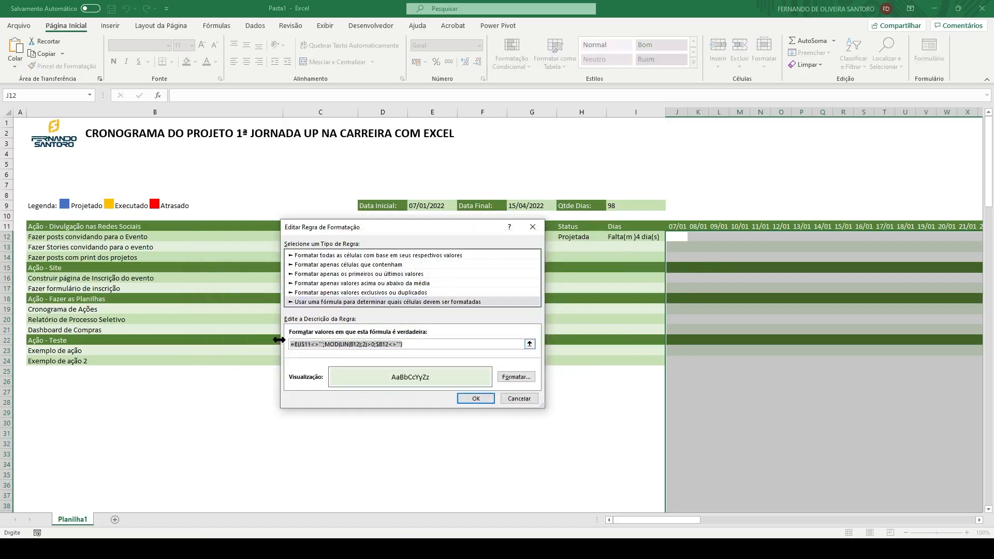
pyautogui.click(516, 398)
# Create a formula-based rule for even rows from the copied formula, changed to =E(J$11<>"";MOD(LIN(B12);2)=0;$B12<>"")
pyautogui.click(237, 276)
pyautogui.click(336, 290)
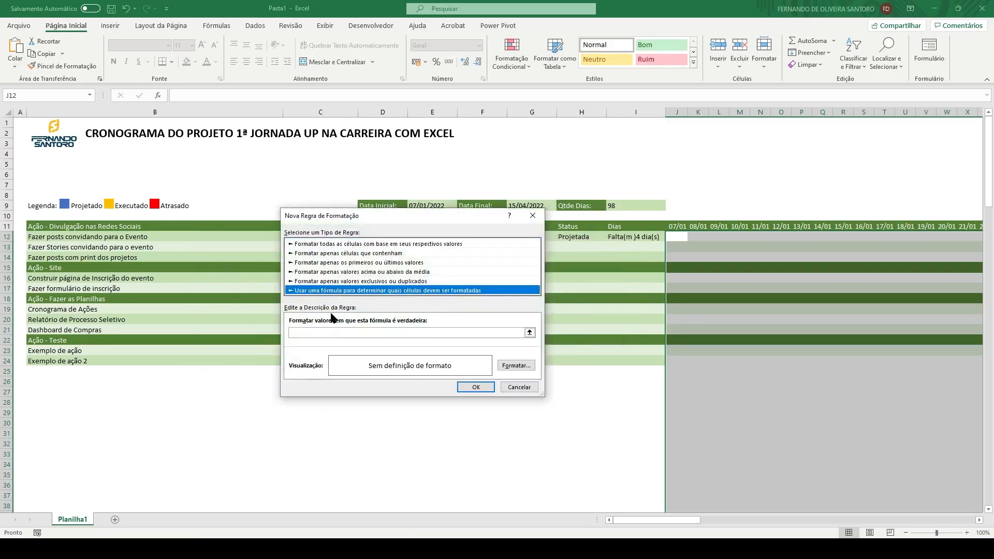
pyautogui.click(328, 332)
pyautogui.write('=E(J$11<>"";MOD(LIN(B12);2)>0;$B12<>"")')
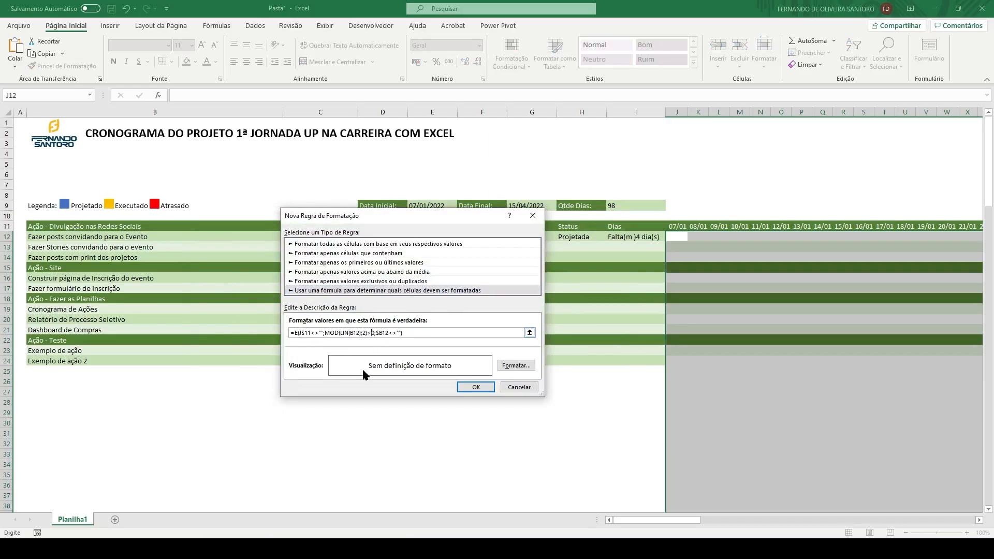
pyautogui.press('BackSpace')
pyautogui.write('=')
# Give the even-row rule a slightly darker light green background fill and save it
pyautogui.click(505, 366)
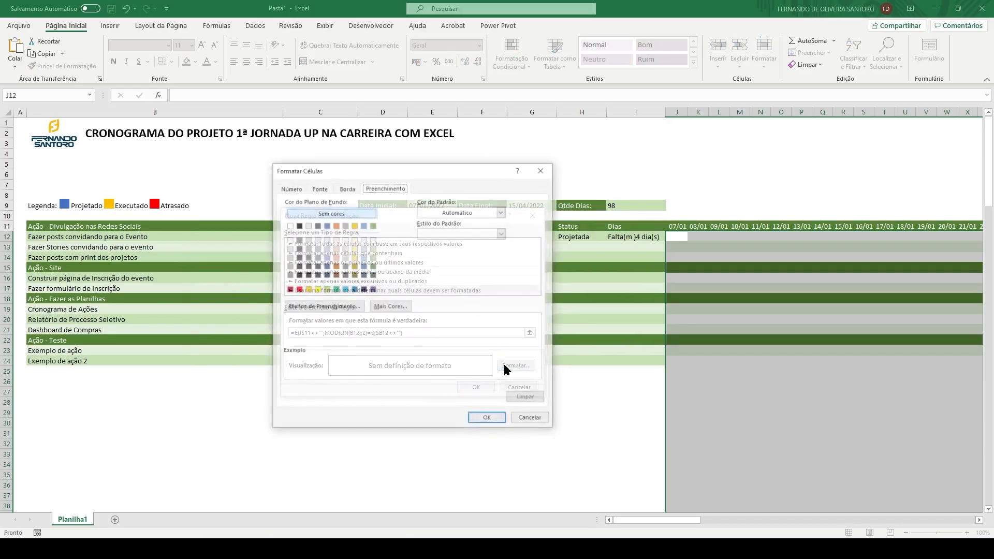
pyautogui.click(373, 257)
pyautogui.click(487, 419)
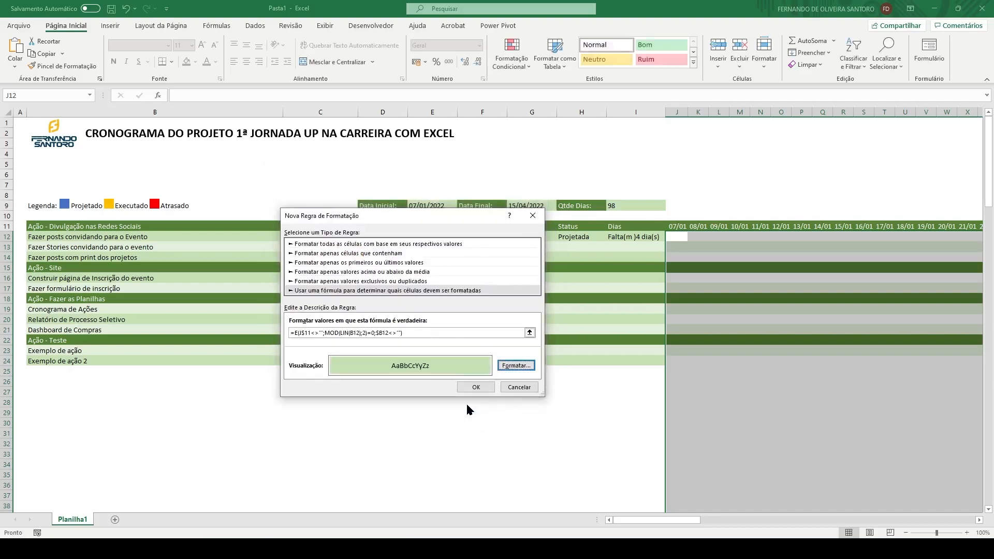
pyautogui.click(471, 387)
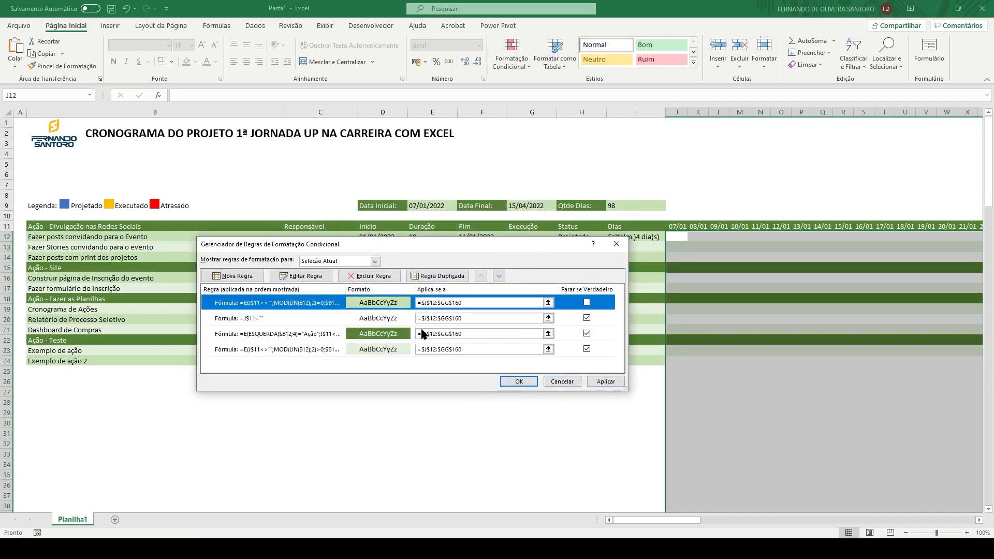
# Put the even-row rule last in the list, enable "Parar se Verdadeiro" for it and apply
pyautogui.click(499, 276)
pyautogui.click(498, 275)
pyautogui.click(498, 275)
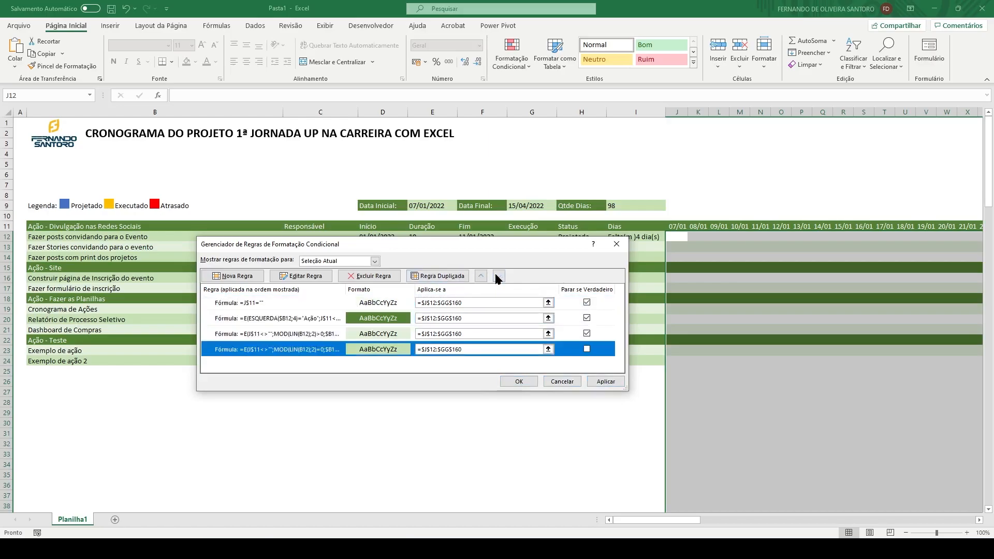
pyautogui.click(587, 348)
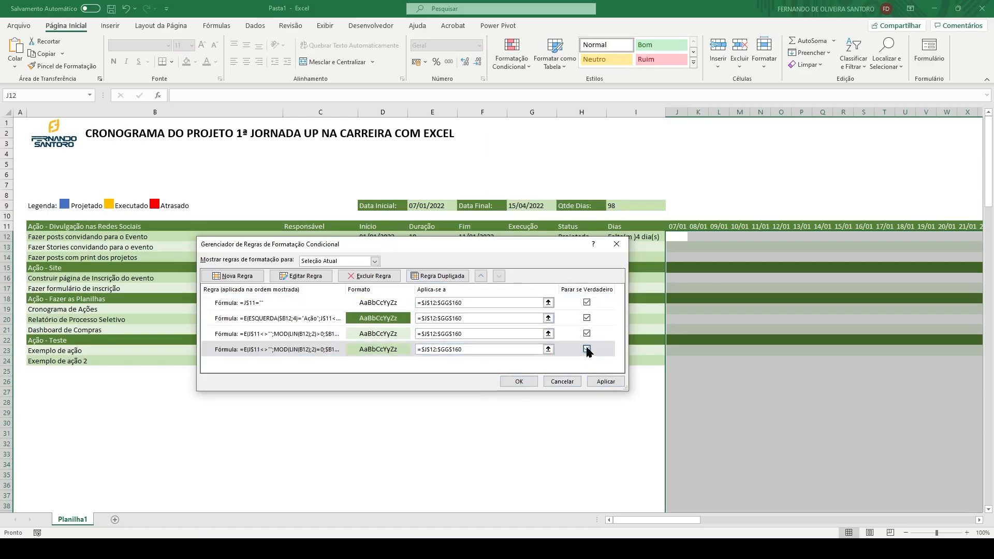
pyautogui.click(600, 381)
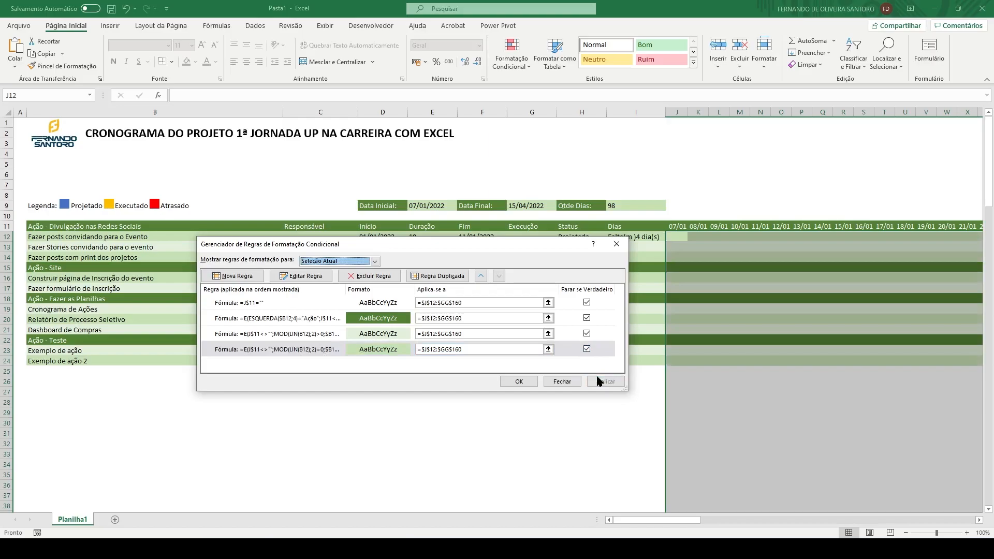
# Start another formula-based rule for the date grid with an E function whose first condition is $D12>=J$11
pyautogui.moveTo(375, 243); pyautogui.dragTo(481, 320)
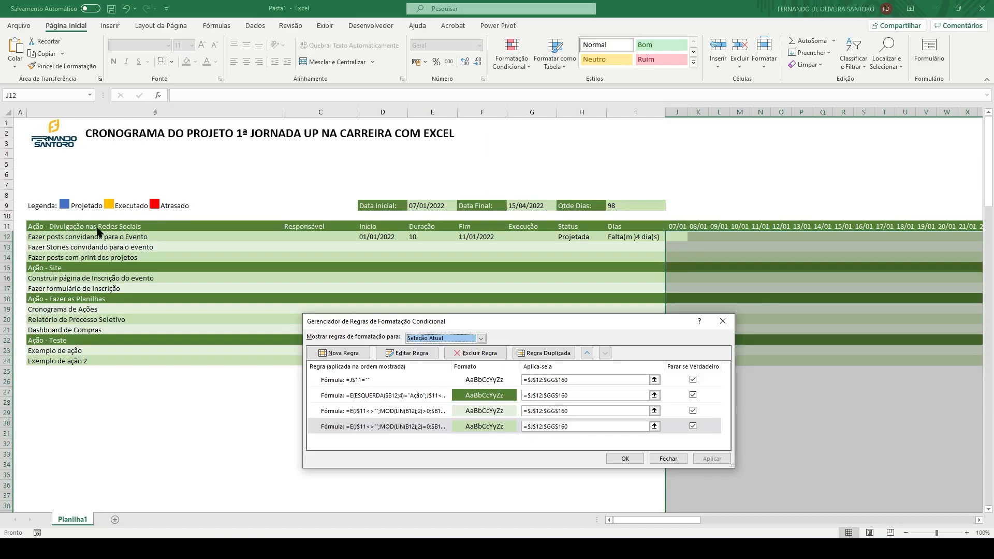
pyautogui.click(354, 354)
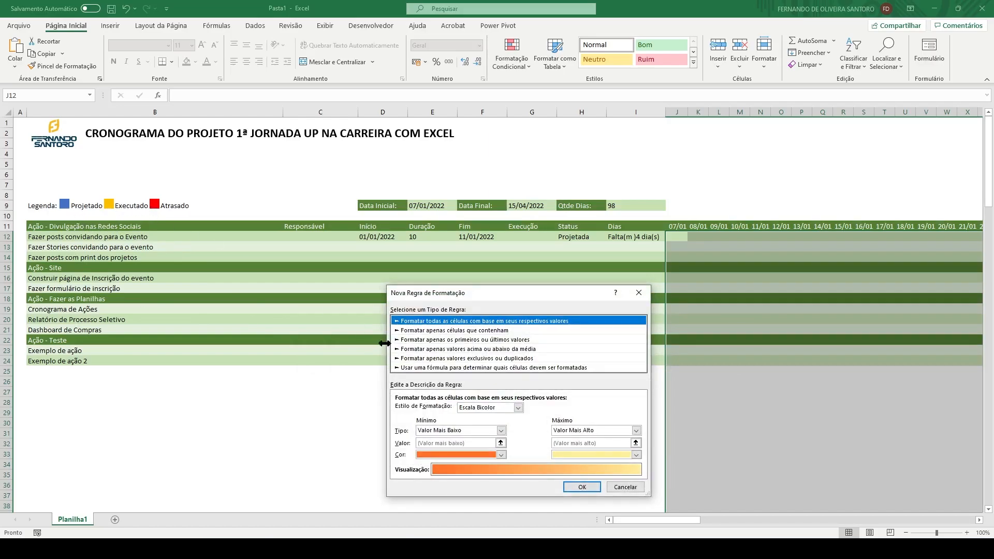
pyautogui.click(437, 368)
pyautogui.click(433, 409)
pyautogui.write('=e')
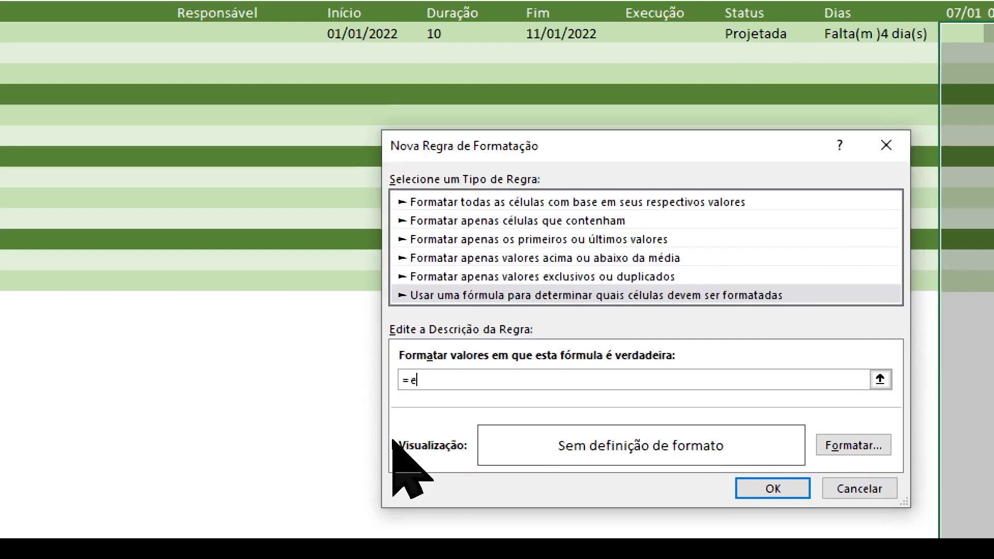
pyautogui.write('(')
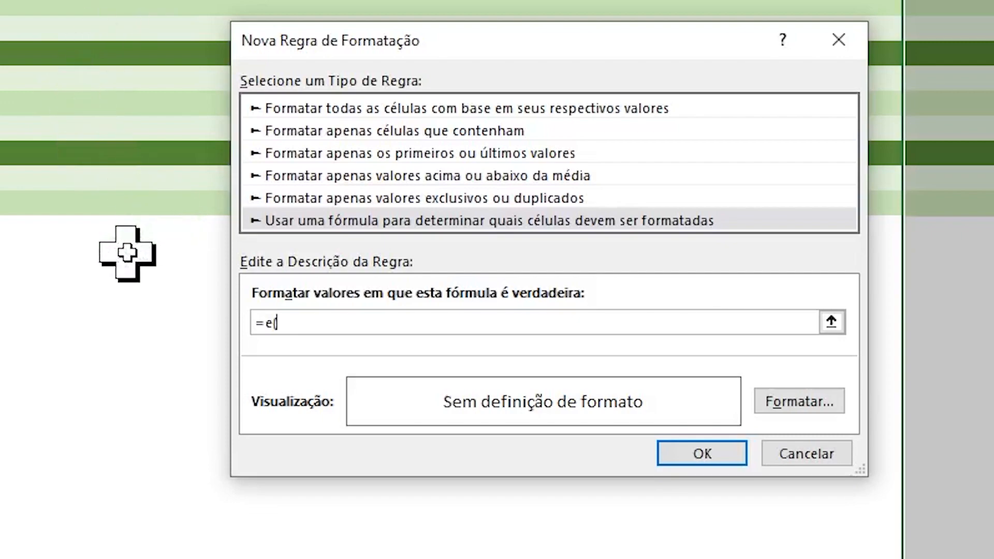
pyautogui.write('D12')
pyautogui.press('F4')
pyautogui.press('F4')
pyautogui.press('F4')
pyautogui.write('>=')
pyautogui.click(797, 1)
pyautogui.press('F4')
pyautogui.press('F4')
pyautogui.press('F4')
pyautogui.press('F4')
pyautogui.press('F4')
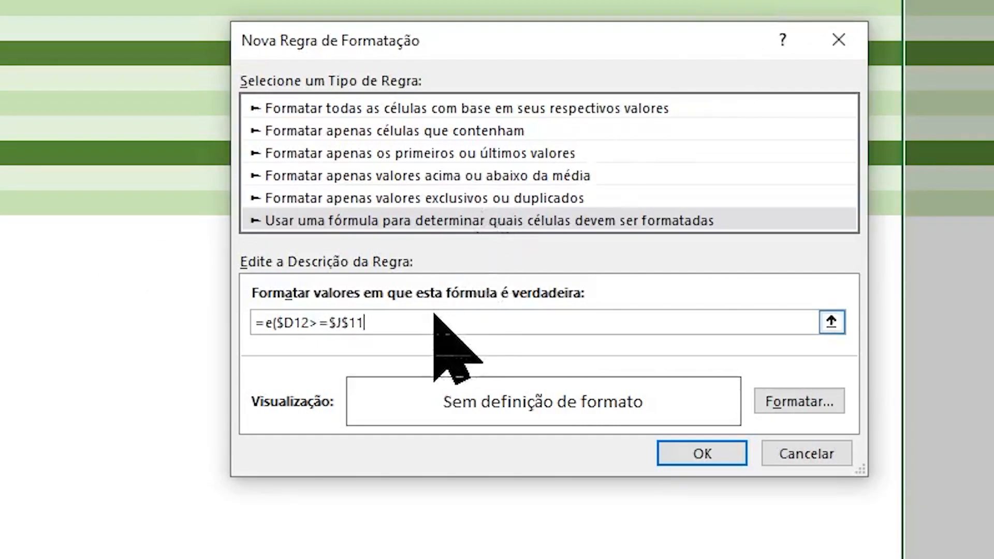
pyautogui.write(';')
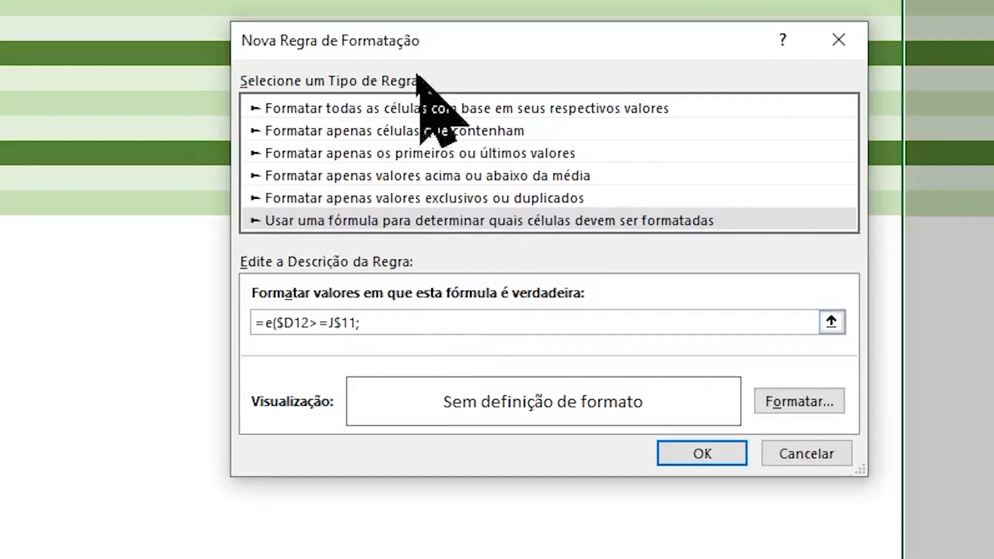
# Add $F12<=J$11 as the second condition of the rule's E function
pyautogui.write('$F$12')
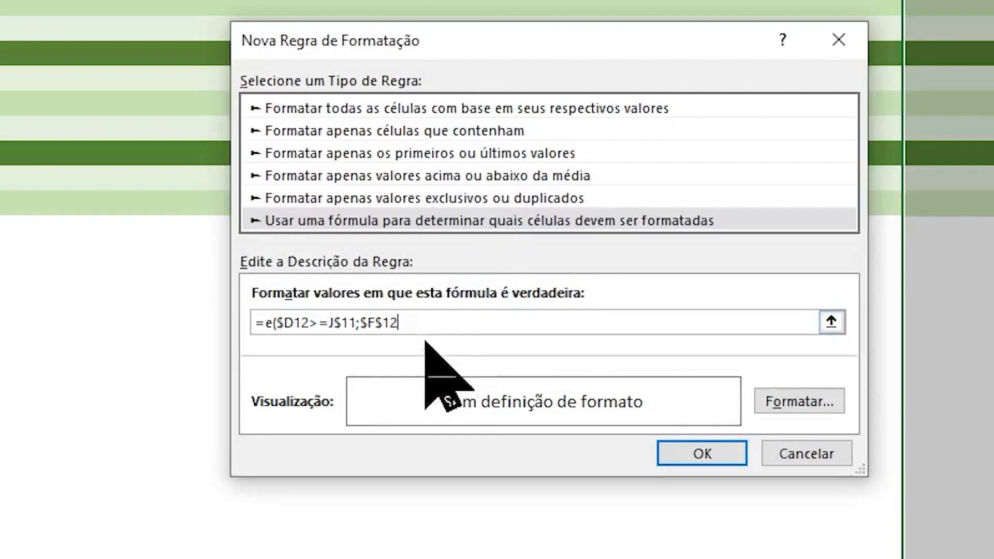
pyautogui.press('F4')
pyautogui.press('F4')
pyautogui.write('<=$J$11')
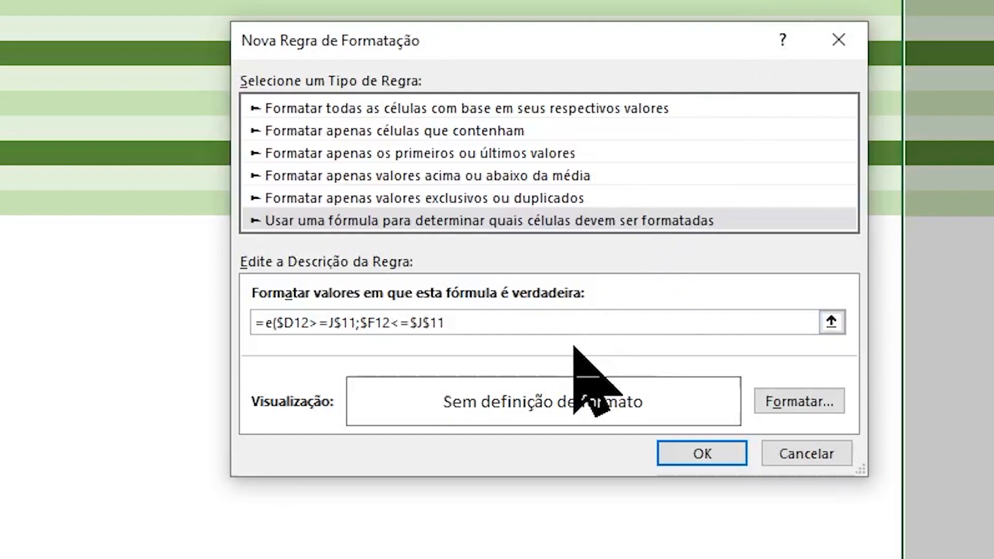
pyautogui.press('F4')
pyautogui.press('F4')
pyautogui.press('F4')
pyautogui.press('F4')
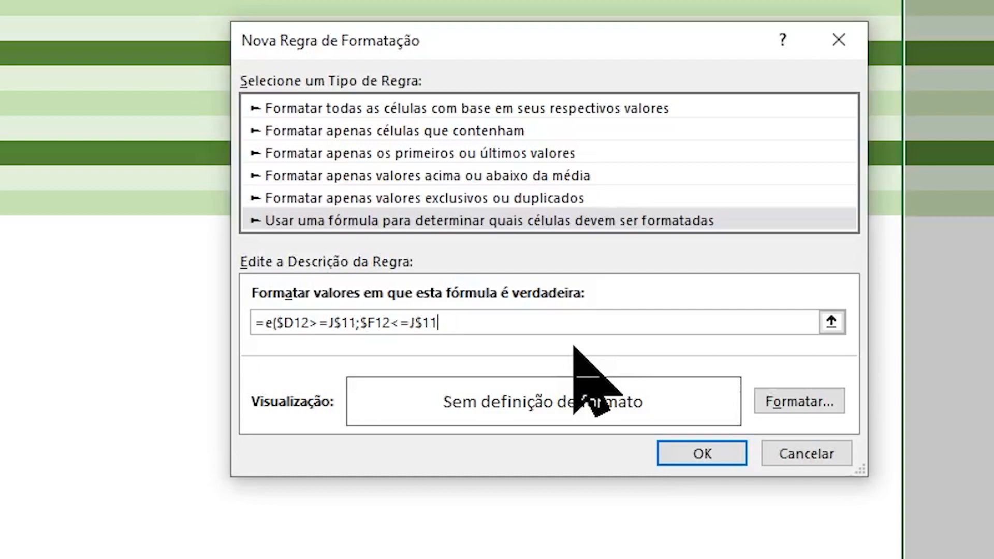
pyautogui.press('F4')
pyautogui.write(';')
# Complete the rule's formula with a third condition requiring the status $H12="projetada"
pyautogui.click(591, 1)
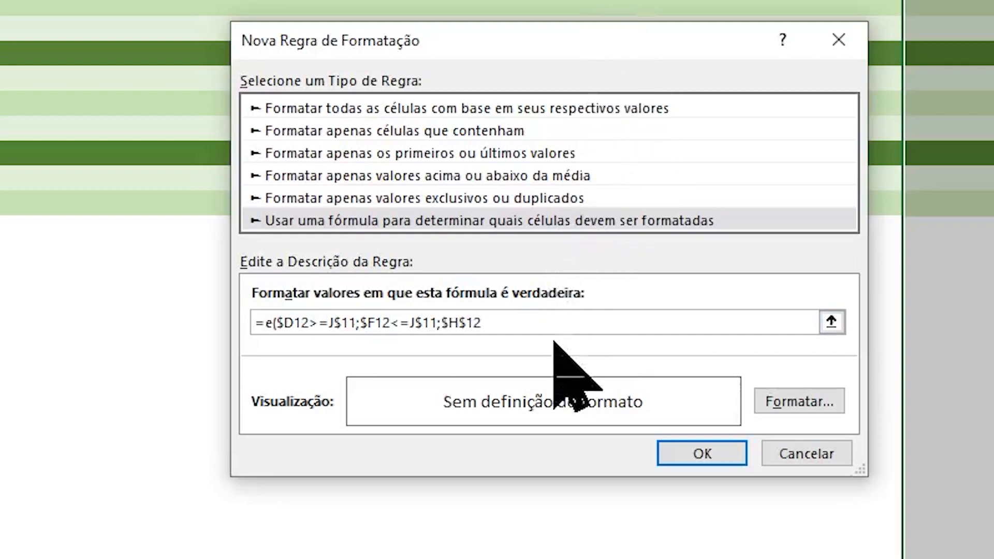
pyautogui.press('F4')
pyautogui.press('F4')
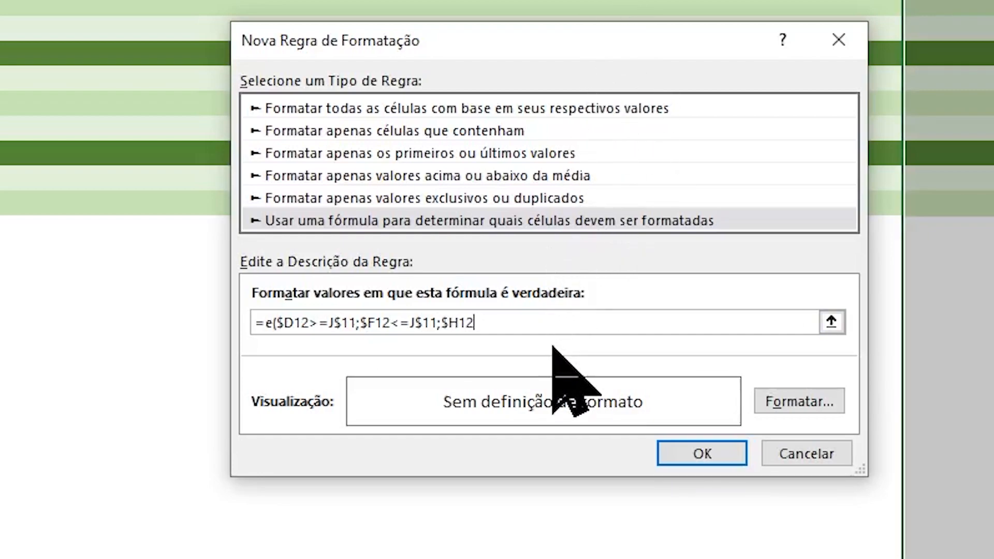
pyautogui.write('="projetada")')
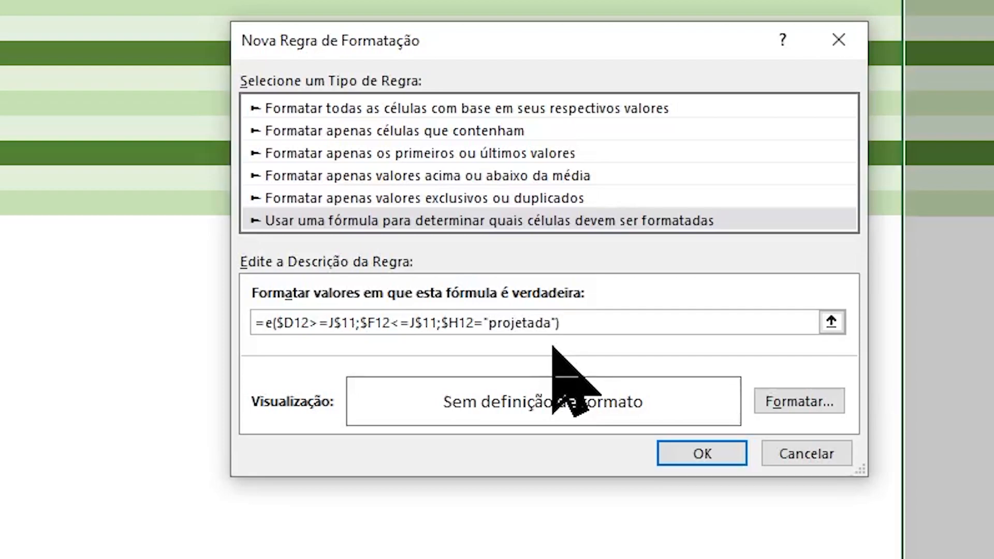
# Give the projected-period rule a darker blue background fill, save it and apply it to the date grid
pyautogui.click(792, 399)
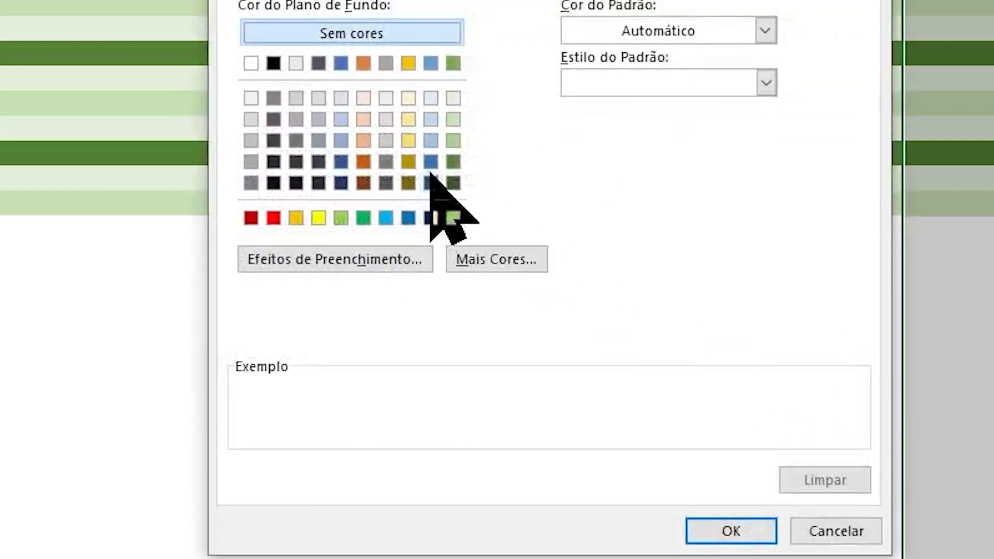
pyautogui.click(339, 59)
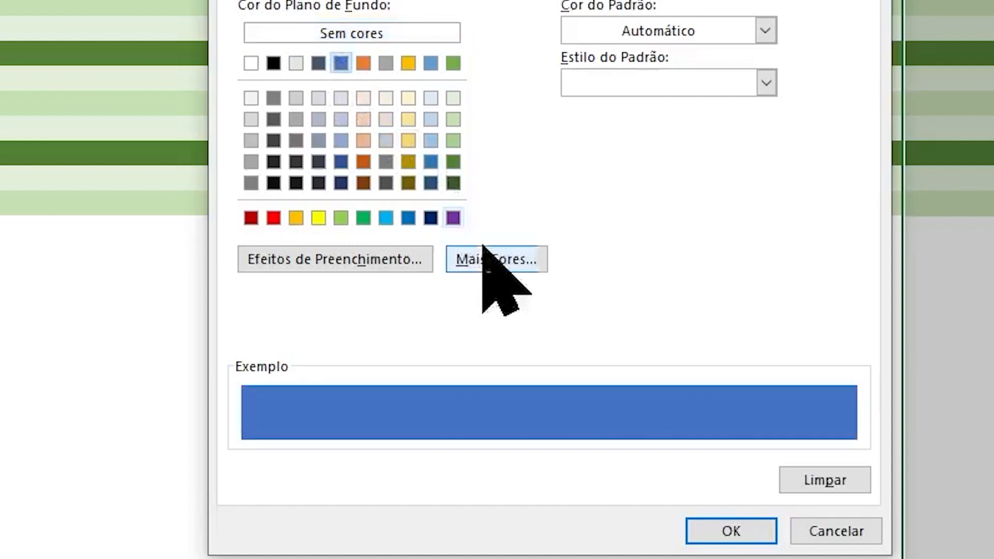
pyautogui.click(433, 162)
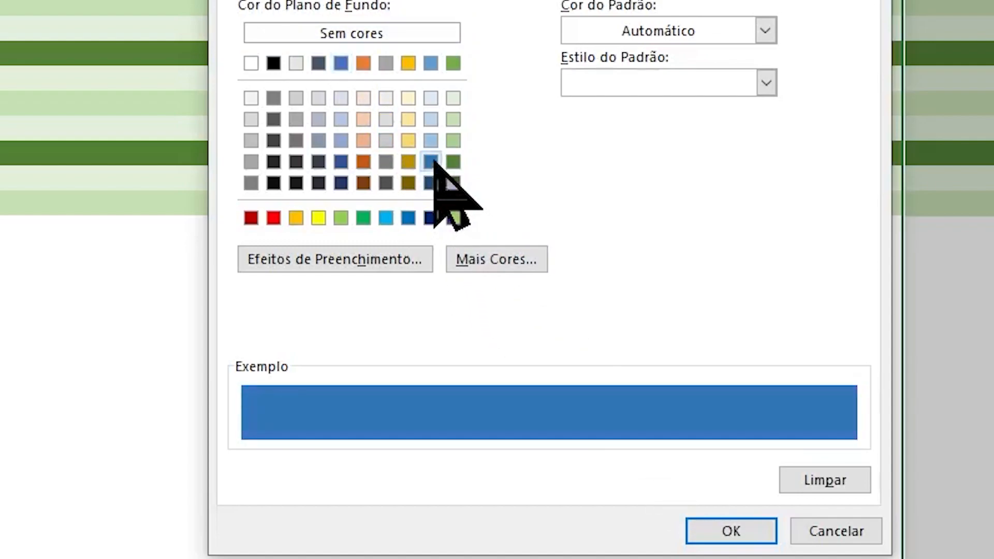
pyautogui.click(717, 533)
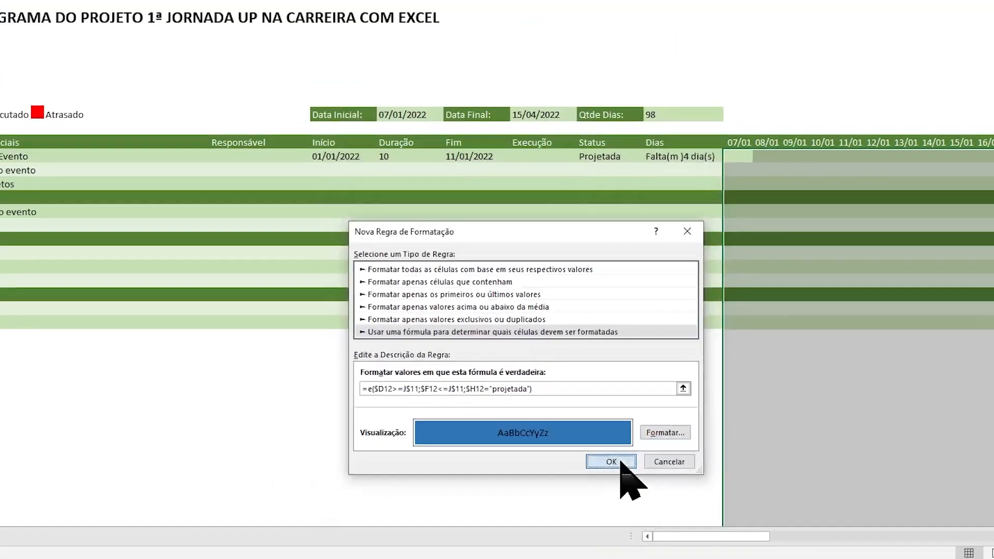
pyautogui.click(707, 460)
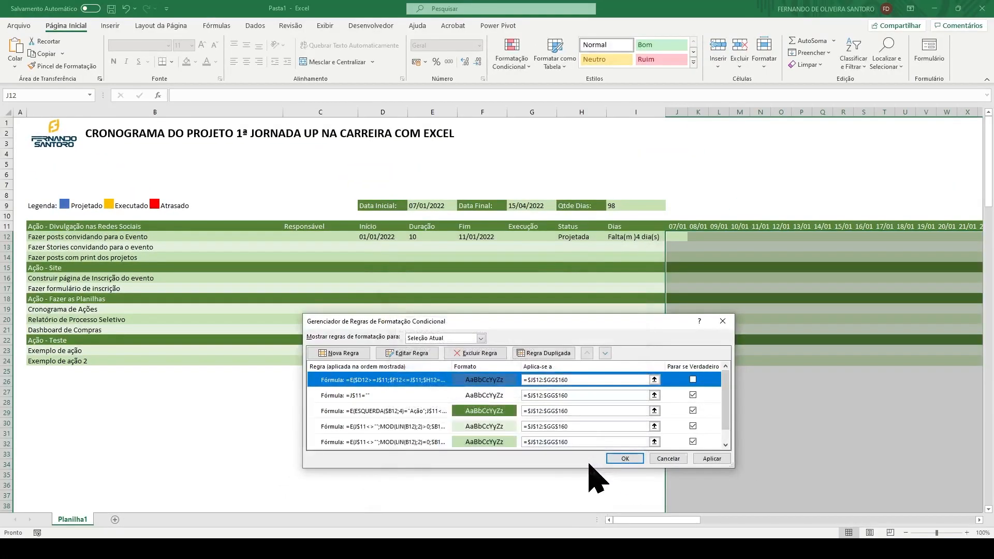
pyautogui.click(712, 459)
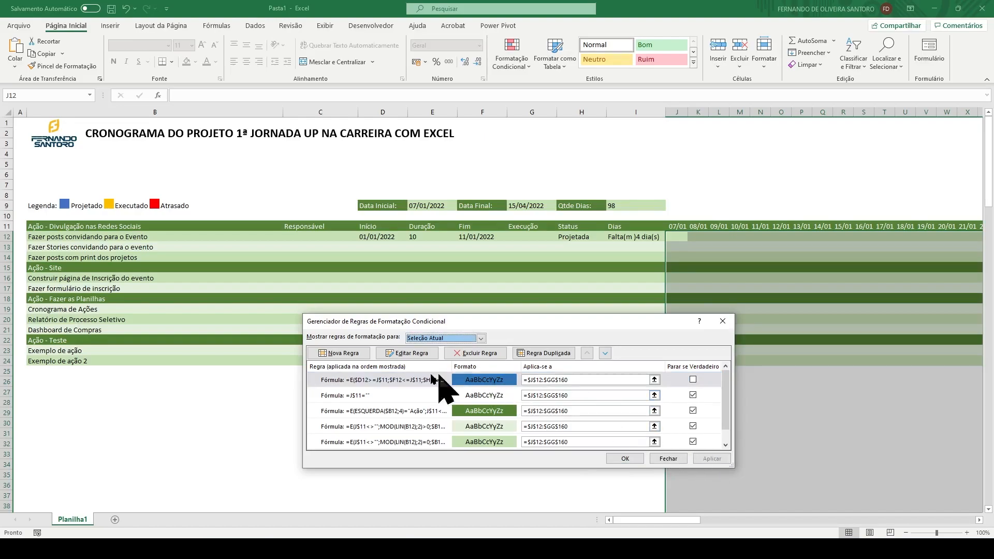
# Edit the blue projected-period rule so its first condition reads J$11>=$D12
pyautogui.click(416, 354)
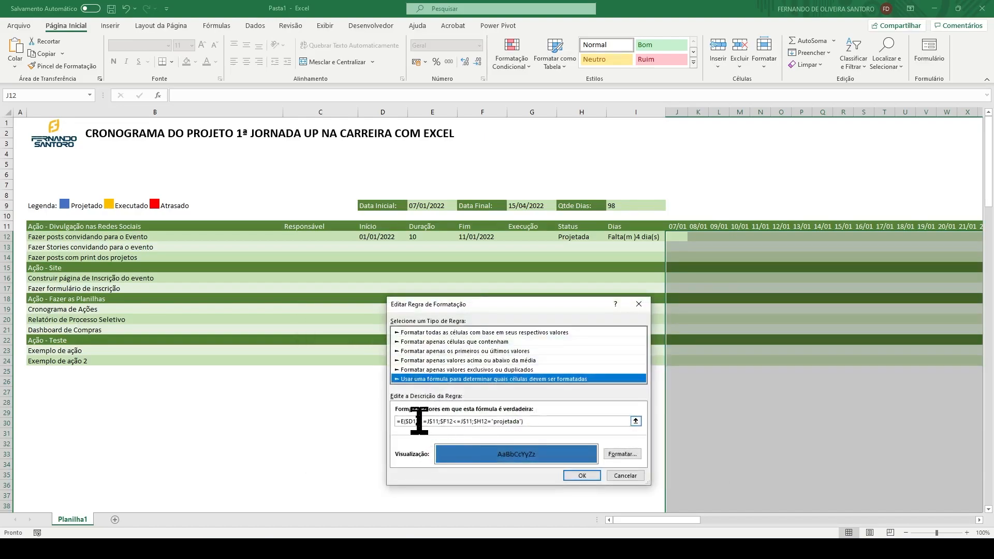
pyautogui.moveTo(428, 421); pyautogui.dragTo(440, 421)
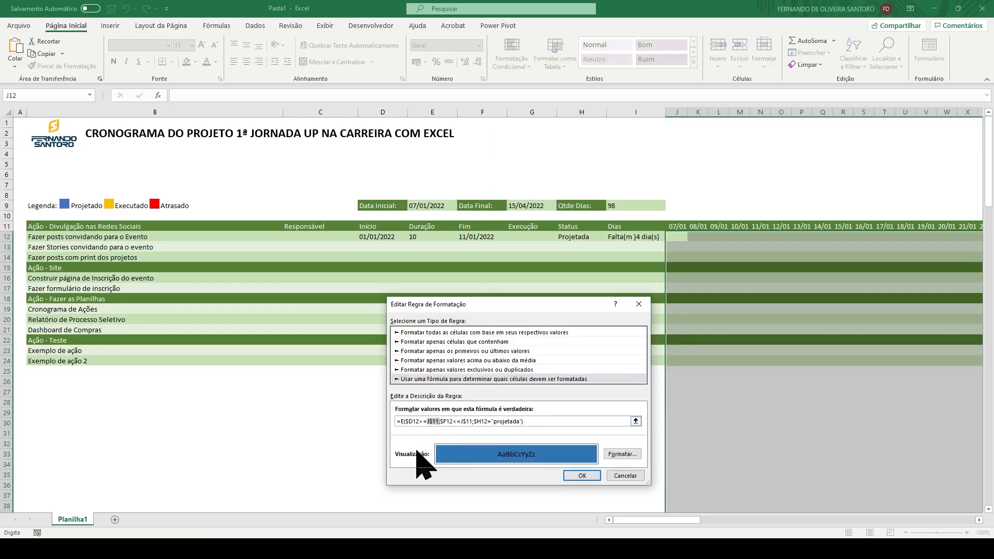
pyautogui.hotkey('shift', 'Left')
pyautogui.press('BackSpace')
pyautogui.press('BackSpace')
pyautogui.press('BackSpace')
pyautogui.press('BackSpace')
pyautogui.press('BackSpace')
pyautogui.press('BackSpace')
pyautogui.press('BackSpace')
pyautogui.press('BackSpace')
pyautogui.press('BackSpace')
pyautogui.press('BackSpace')
pyautogui.press('BackSpace')
pyautogui.write(';')
pyautogui.press('F2')
pyautogui.moveTo(406, 421); pyautogui.dragTo(423, 422)
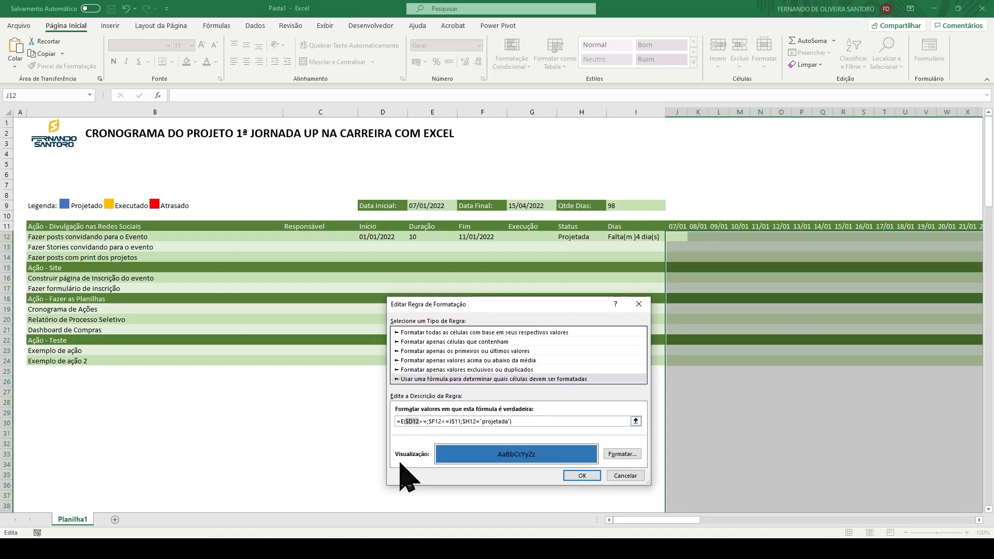
pyautogui.press('BackSpace')
pyautogui.write('J')
pyautogui.write('11')
pyautogui.press('F4')
pyautogui.press('F4')
pyautogui.press('F4')
pyautogui.press('F4')
pyautogui.press('F4')
pyautogui.press('F4')
pyautogui.press('Right')
pyautogui.press('Right')
pyautogui.press('Right')
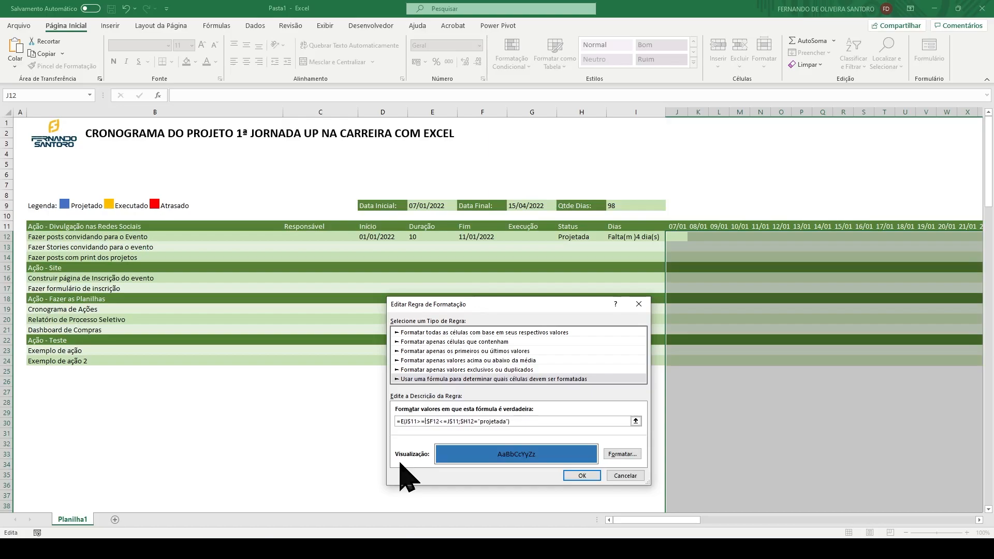
pyautogui.write('$D12;')
# Rewrite the projected-period rule's second condition as J$11<=$F12 and save the edited rule
pyautogui.press('Right')
pyautogui.write('J11')
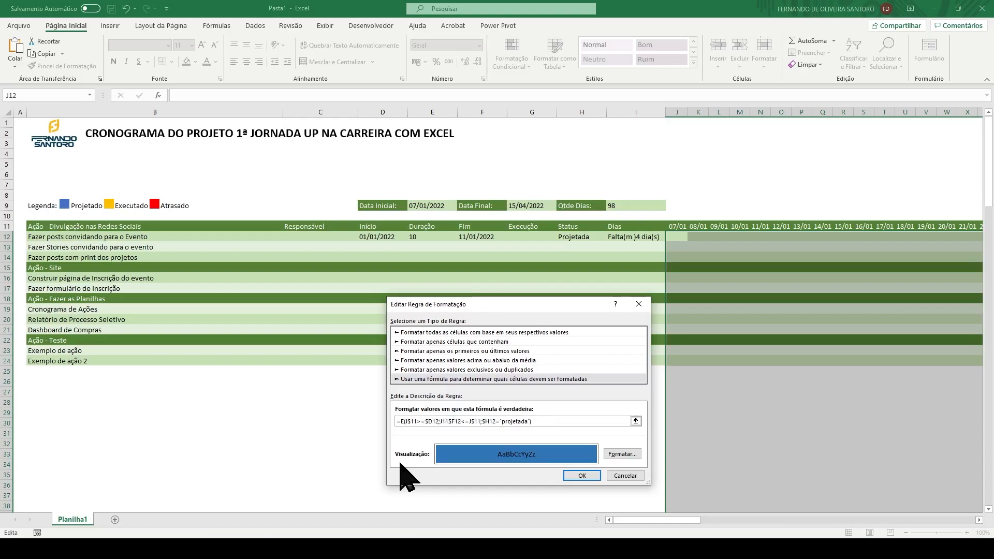
pyautogui.press('F4')
pyautogui.press('F4')
pyautogui.press('Right')
pyautogui.write('<=')
pyautogui.press('Delete')
pyautogui.write('$')
pyautogui.press('Right')
pyautogui.press('Delete')
pyautogui.press('Delete')
pyautogui.press('Delete')
pyautogui.press('Delete')
pyautogui.press('Delete')
pyautogui.press('Delete')
pyautogui.press('Delete')
pyautogui.write(';')
pyautogui.click(573, 475)
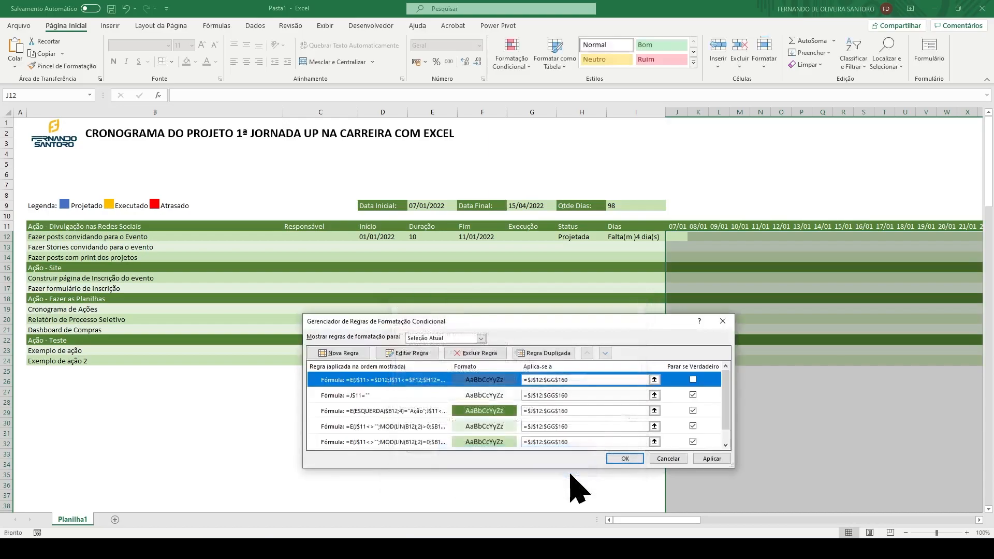
# Enable "Parar se Verdadeiro" for the projected-period rule, apply it and close the rules manager
pyautogui.click(693, 379)
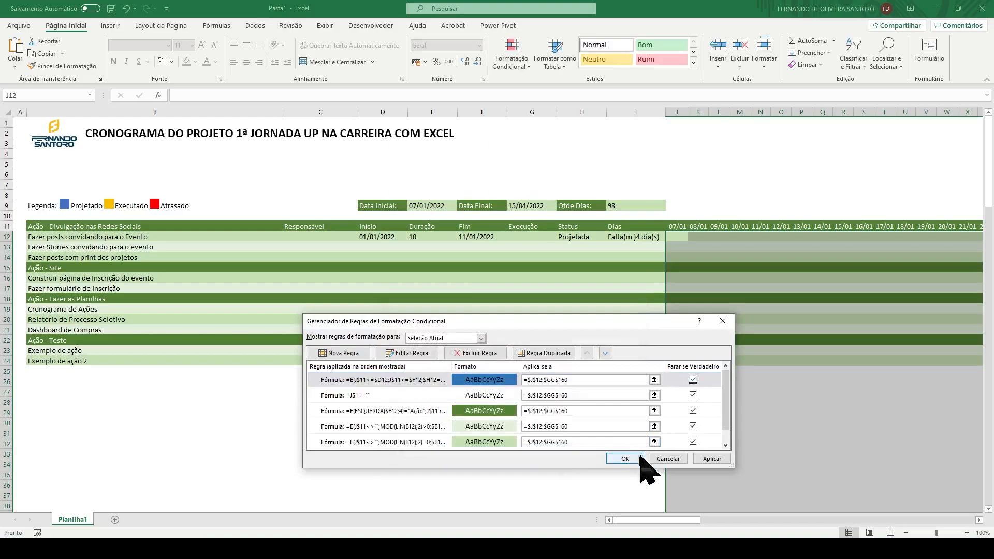
pyautogui.click(710, 458)
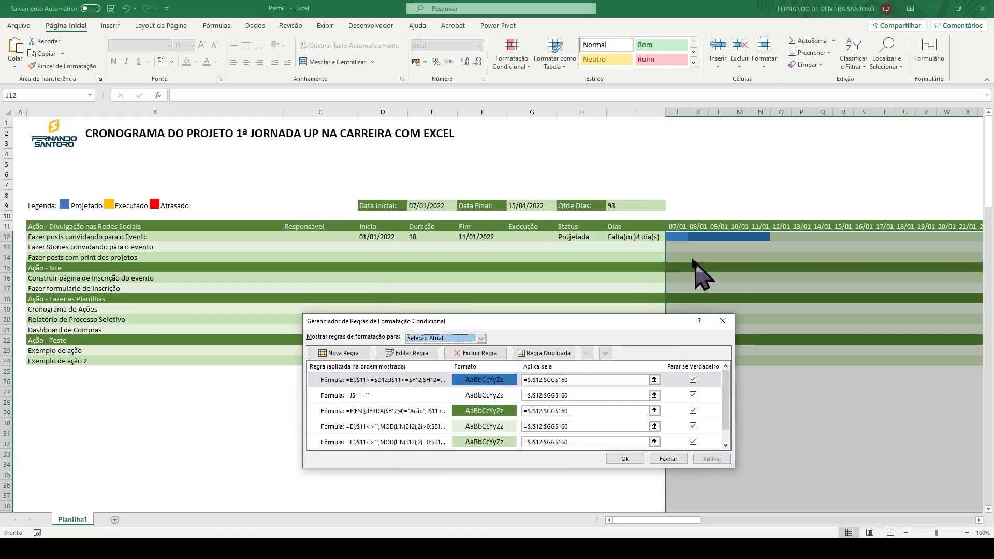
pyautogui.click(619, 459)
# Set the start date of "Fazer posts convidando para o Evento" in D12 to 08/01/2022
pyautogui.click(380, 239)
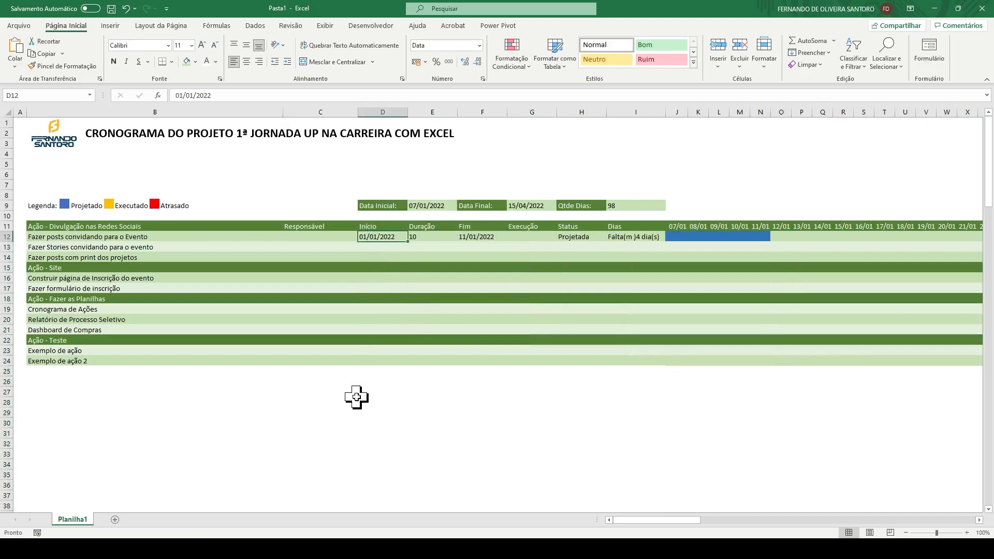
pyautogui.write('05/')
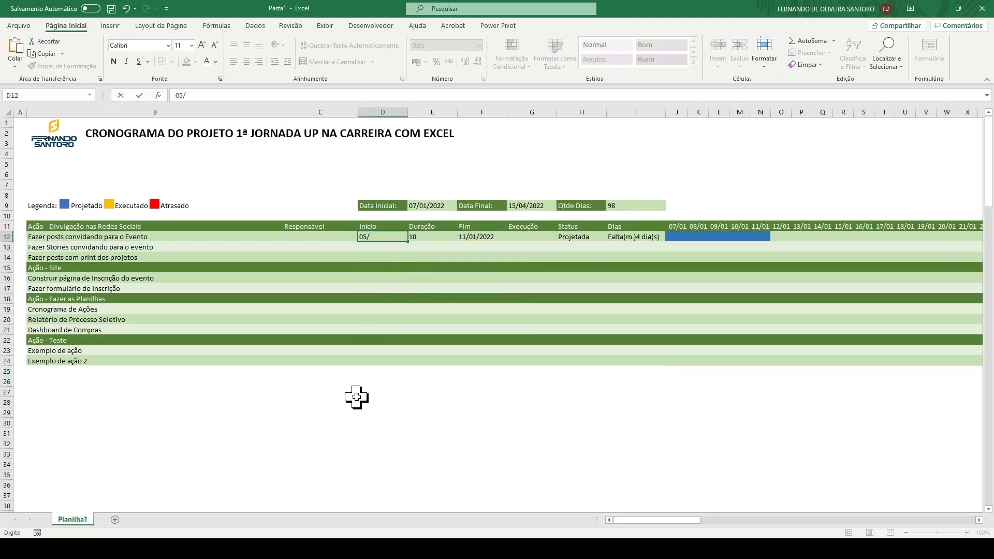
pyautogui.press('BackSpace')
pyautogui.press('BackSpace')
pyautogui.press('Return')
pyautogui.press('Up')
# Set the first action's duration in E12 to 5 days
pyautogui.press('Right')
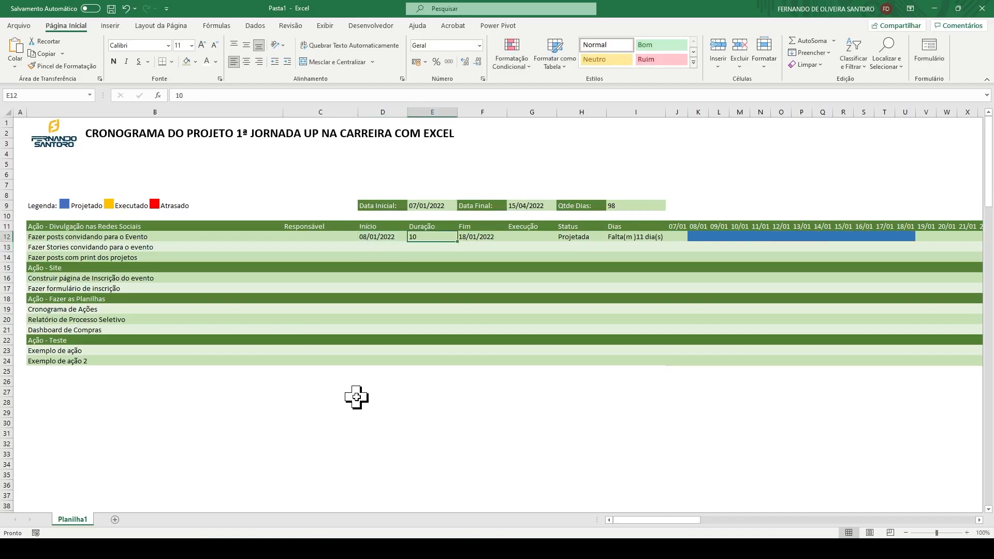
pyautogui.write('5')
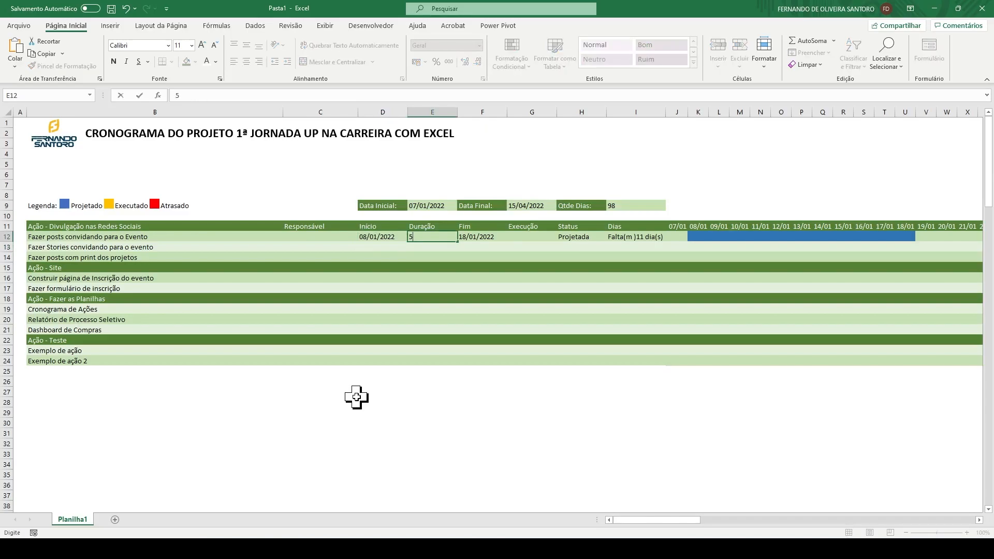
pyautogui.press('Return')
# Check the blue bar in row 12 day by day from 08/01 to 13/01 against the planned period
pyautogui.click(717, 237)
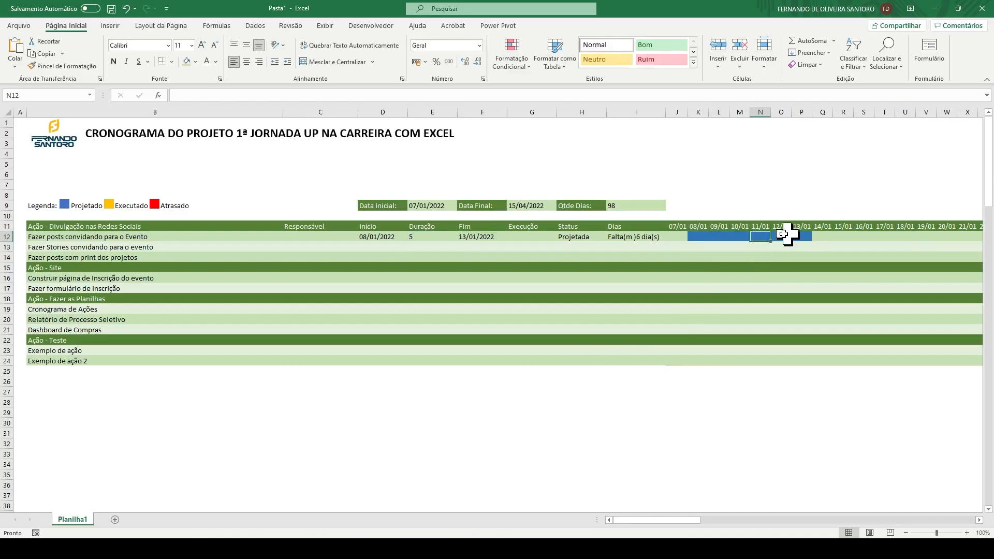
pyautogui.click(700, 236)
pyautogui.click(718, 237)
pyautogui.click(739, 237)
pyautogui.click(760, 236)
pyautogui.click(781, 236)
pyautogui.click(801, 236)
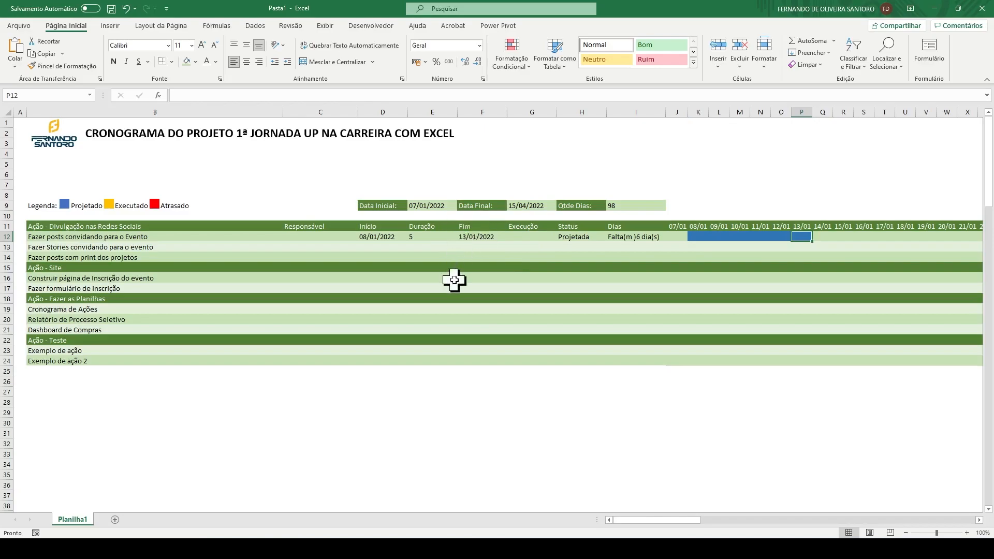
pyautogui.click(698, 235)
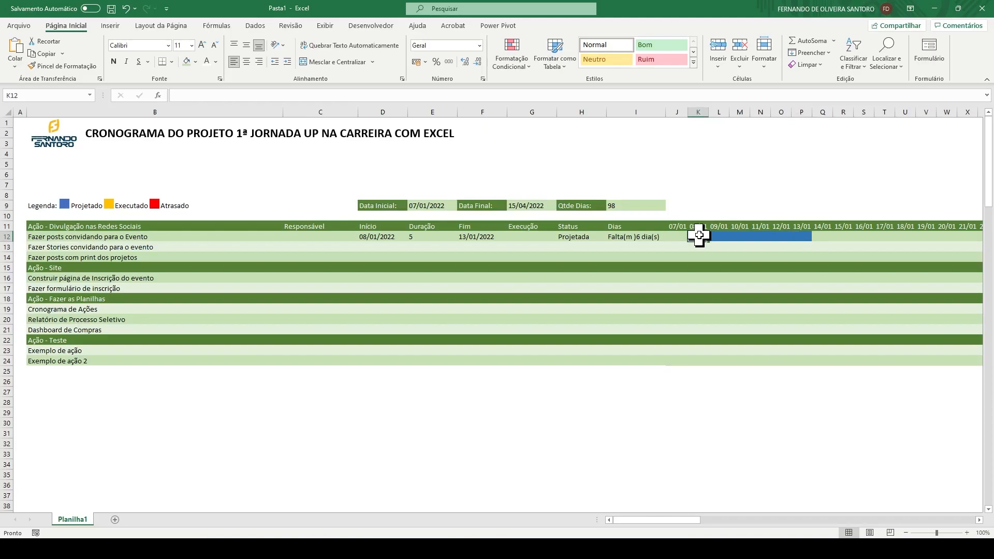
# Set the first action's duration in E12 to 0
pyautogui.click(422, 236)
pyautogui.write('0')
pyautogui.press('Return')
pyautogui.press('Up')
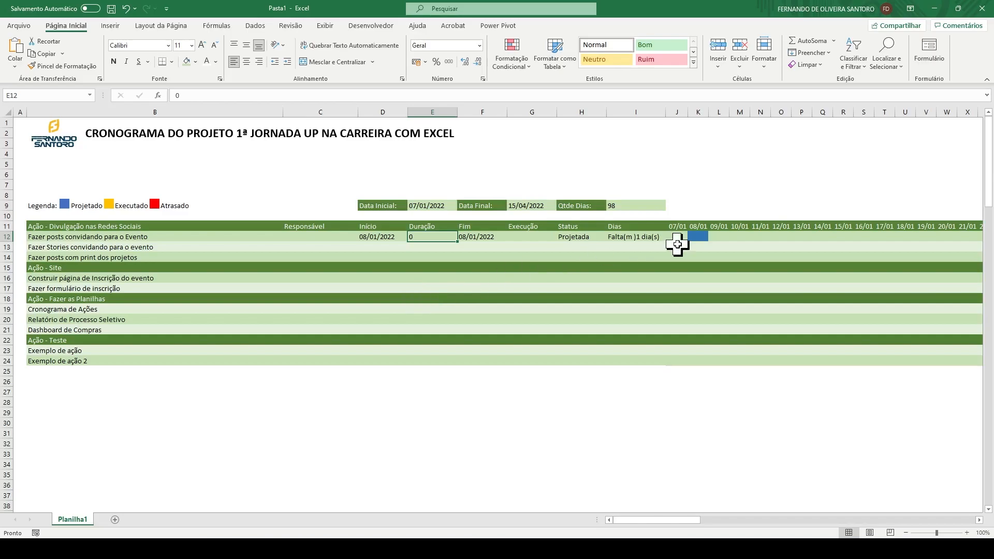
pyautogui.click(696, 236)
pyautogui.hotkey('ctrl', 'shift', 'Right')
pyautogui.hotkey('ctrl', 'shift', 'Down')
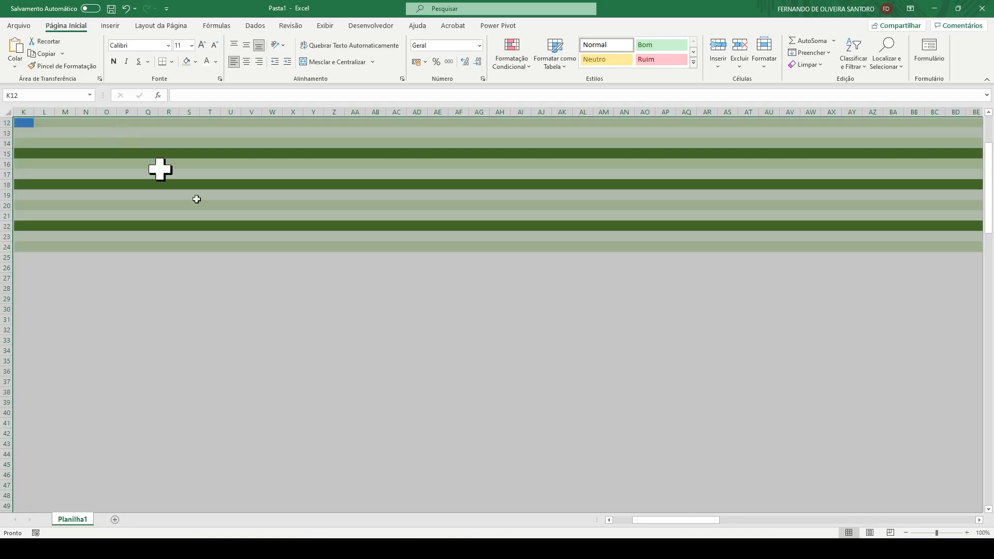
pyautogui.moveTo(650, 520); pyautogui.dragTo(613, 520)
pyautogui.scroll(4, 614, 456)
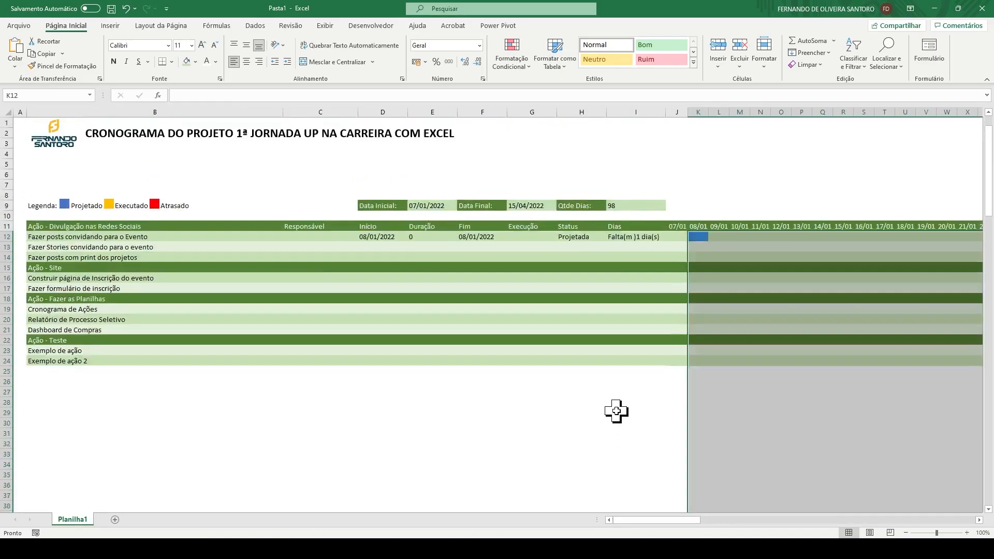
pyautogui.click(510, 66)
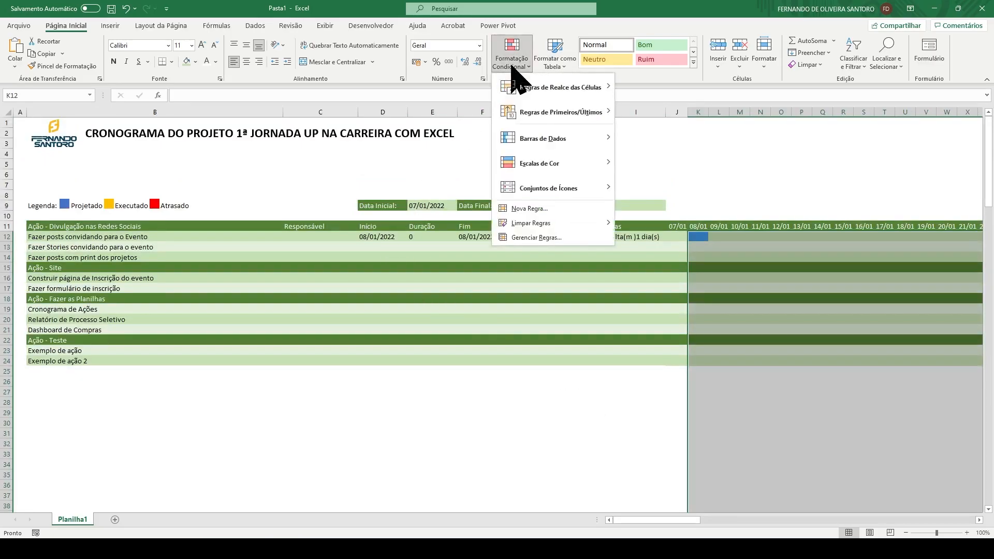
pyautogui.click(529, 208)
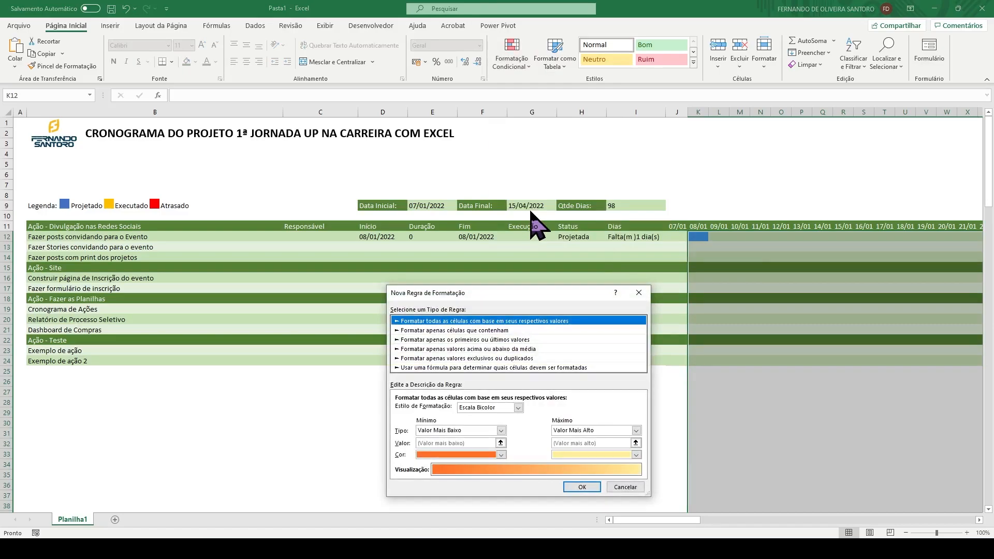
pyautogui.click(443, 368)
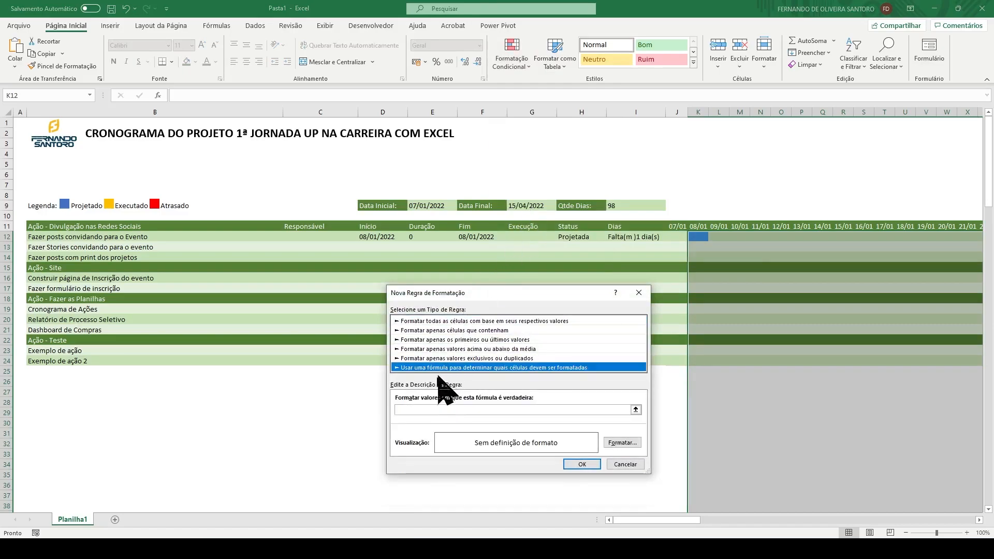
pyautogui.click(429, 410)
pyautogui.write('=e(')
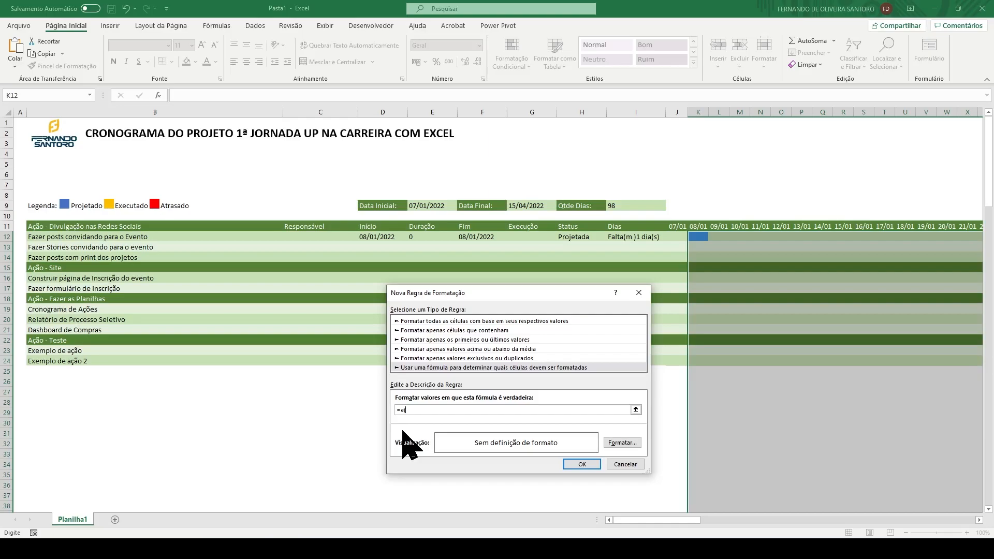
pyautogui.press('Escape')
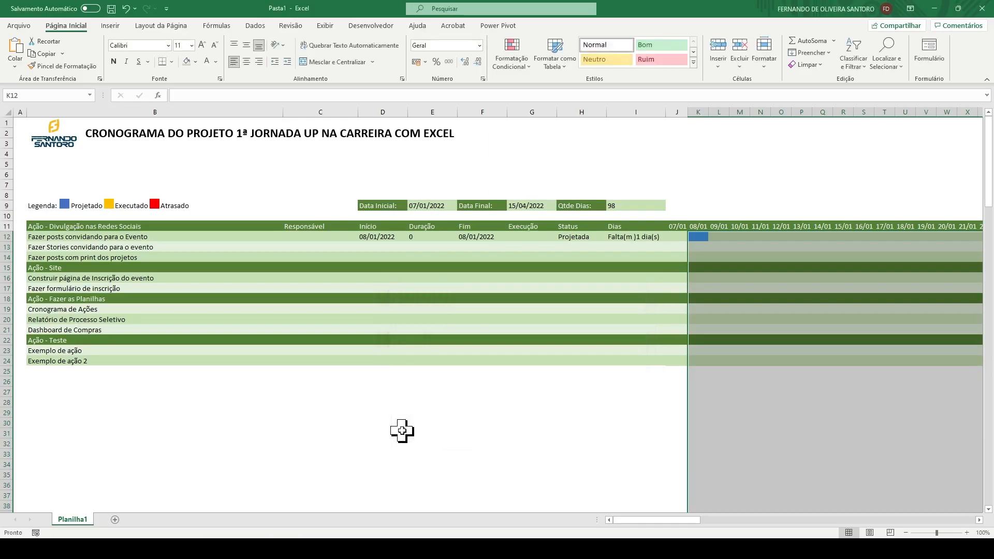
# Create a formula-based conditional formatting rule for the date grid J12:GG160
pyautogui.click(674, 238)
pyautogui.click(35, 94)
pyautogui.write('j1')
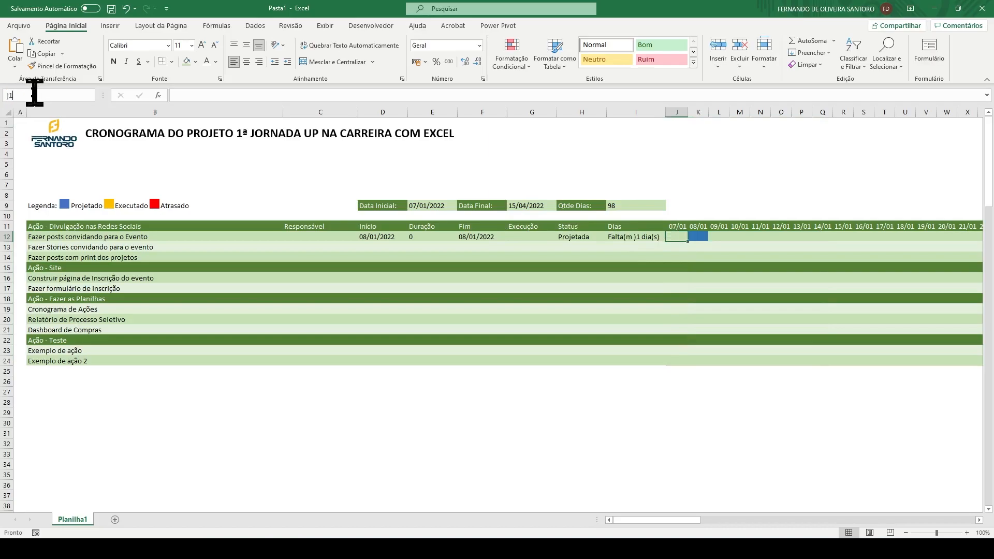
pyautogui.write('2:zz100')
pyautogui.press('Return')
pyautogui.scroll(4, 41, 293)
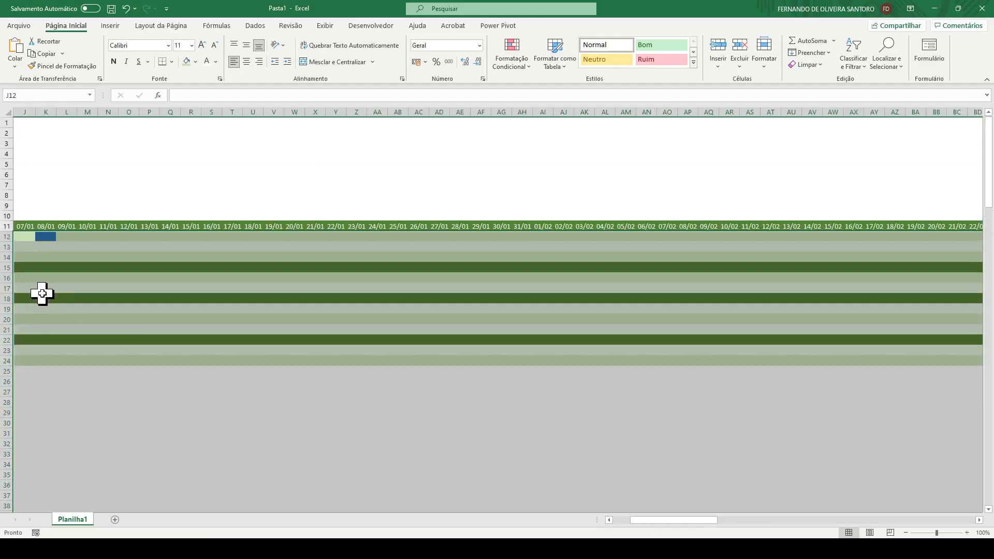
pyautogui.click(614, 519)
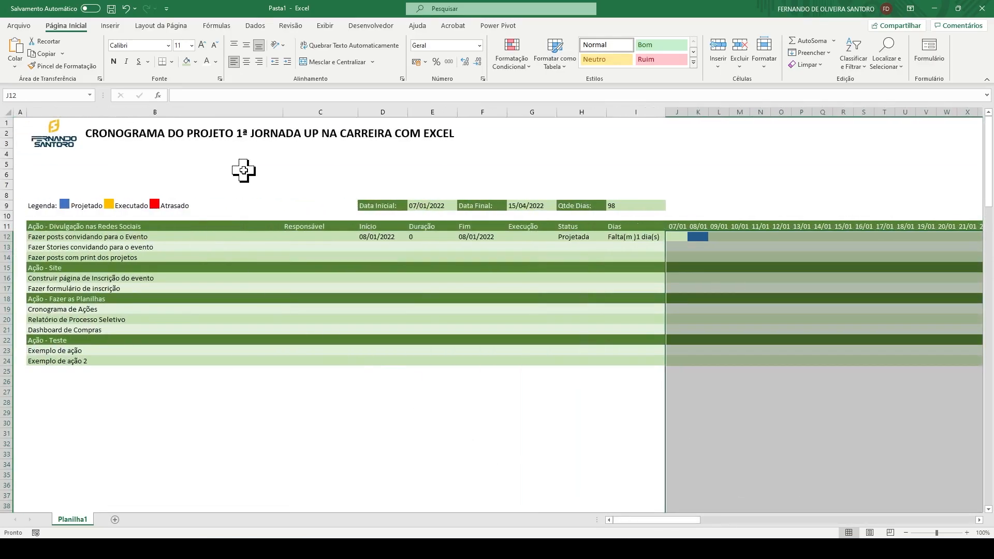
pyautogui.click(512, 58)
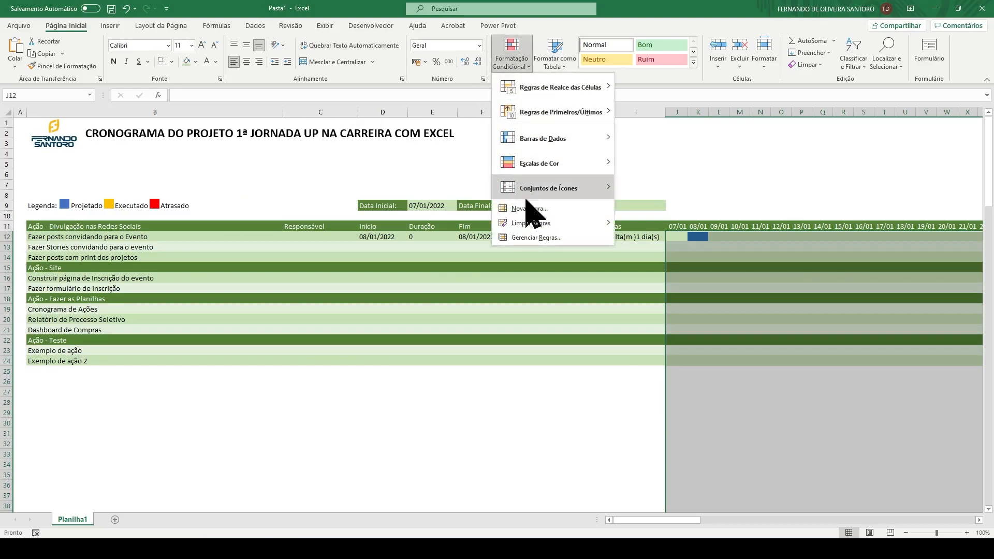
pyautogui.click(531, 218)
pyautogui.click(448, 356)
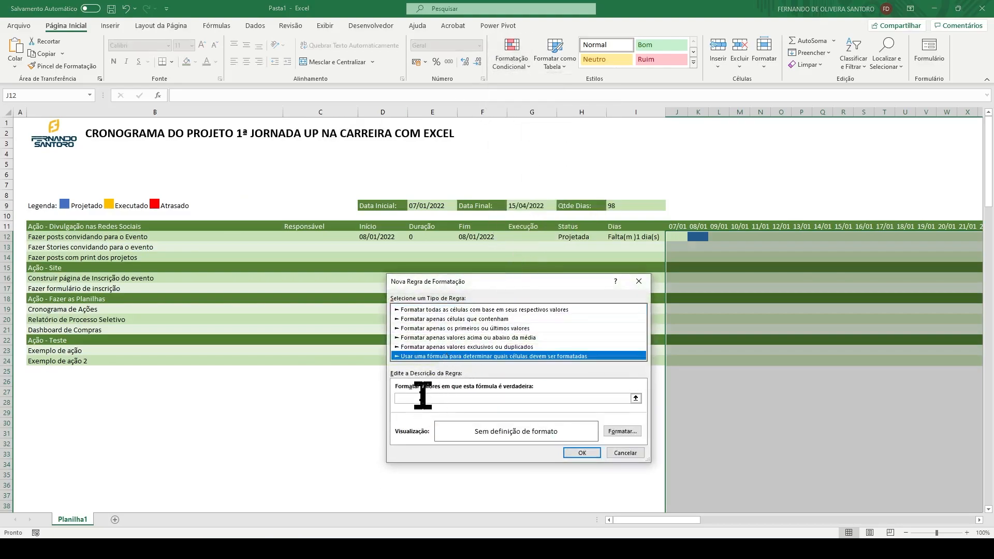
pyautogui.click(422, 397)
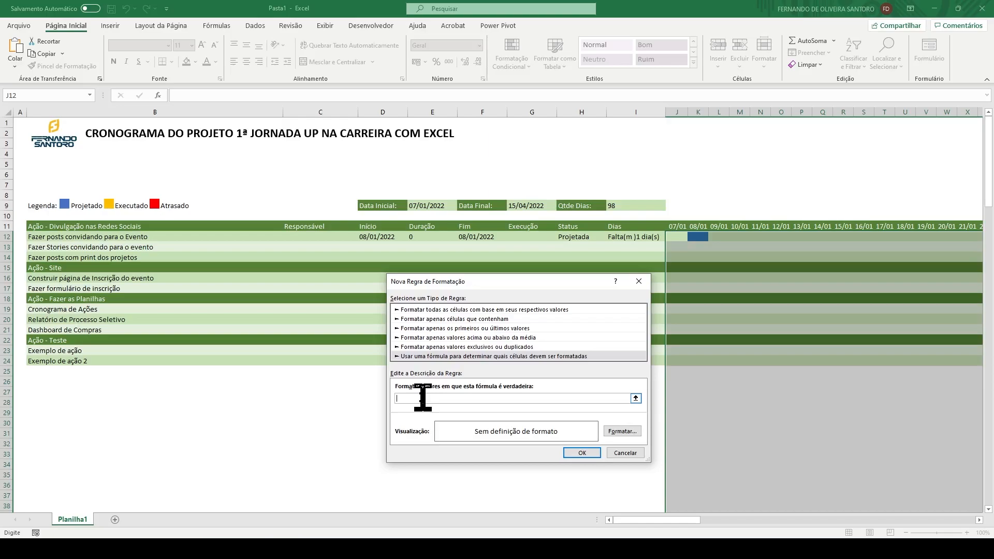
# Begin the rule's formula with an E (AND) test that the status $H12 equals "executado"
pyautogui.write('=')
pyautogui.write('e(')
pyautogui.click(576, 234)
pyautogui.press('F4')
pyautogui.press('F4')
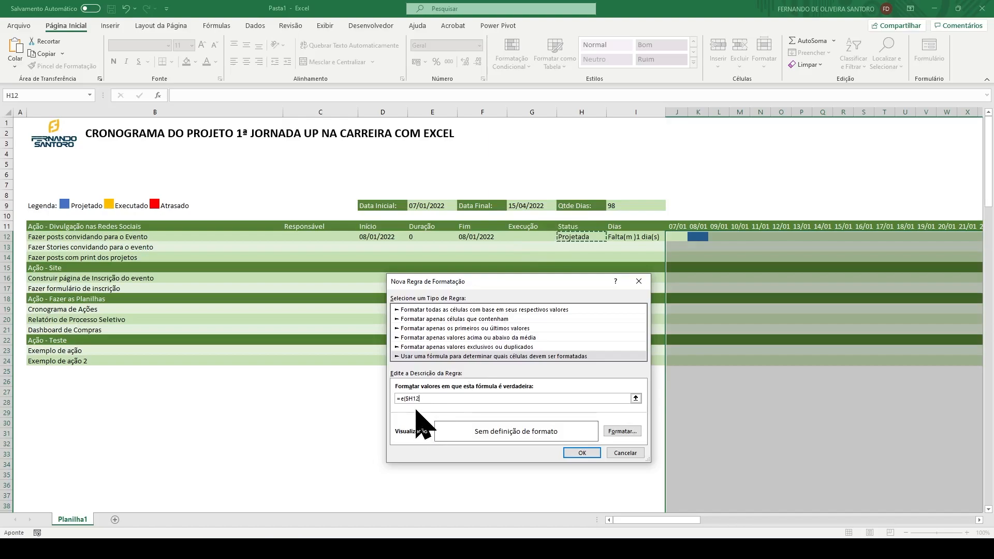
pyautogui.write('="executado";')
# Add the condition J$11>=$D12 to the rule's formula so the date is on or after the start date
pyautogui.click(676, 226)
pyautogui.press('F4')
pyautogui.write('>=')
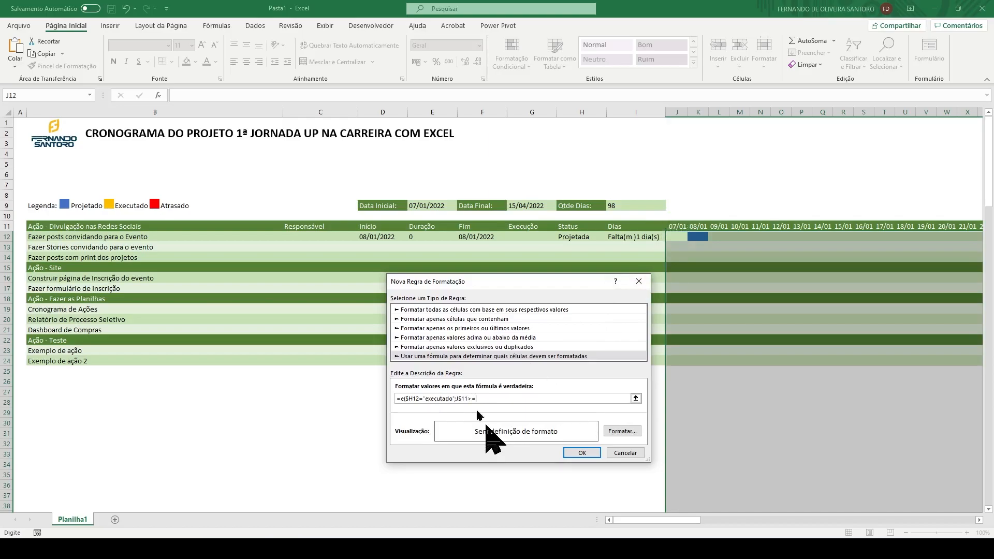
pyautogui.click(367, 235)
pyautogui.press('F4')
pyautogui.press('F4')
pyautogui.write(';')
# Add the condition J$11<=$G12 for the execution date and close the formula
pyautogui.click(676, 227)
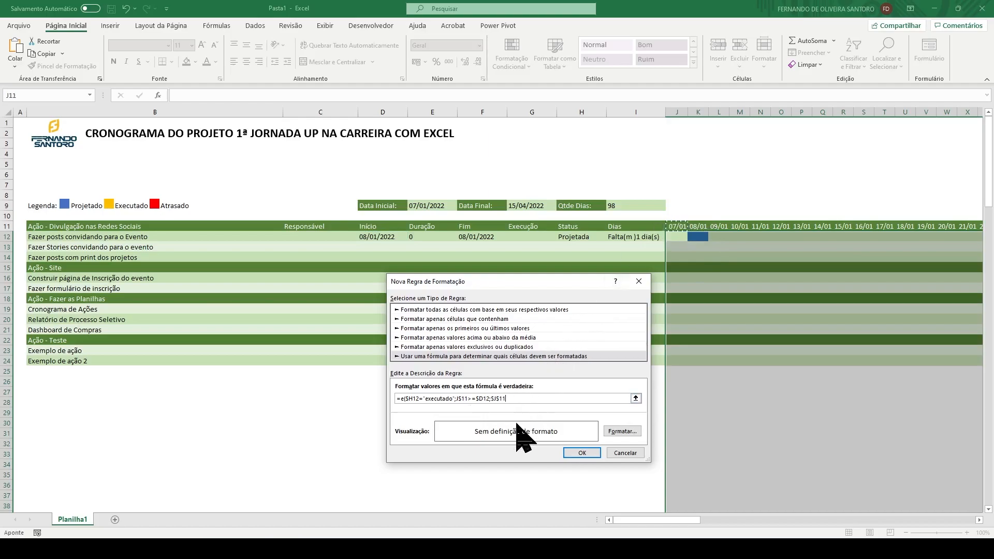
pyautogui.press('F4')
pyautogui.write('<=')
pyautogui.click(521, 237)
pyautogui.press('F4')
pyautogui.press('F4')
pyautogui.write(')')
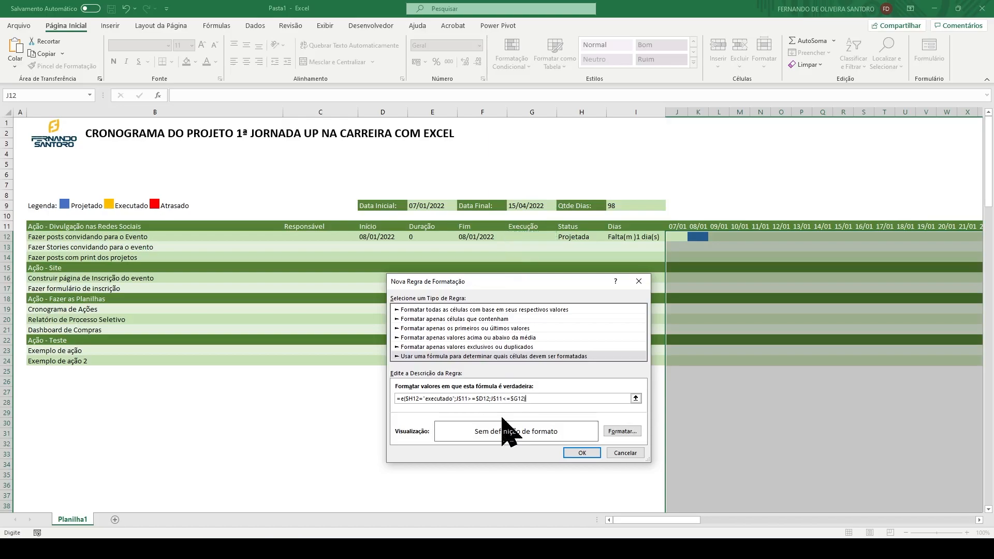
# Give the "executado" rule a gold fill matching the Executado legend and save the rule
pyautogui.click(624, 431)
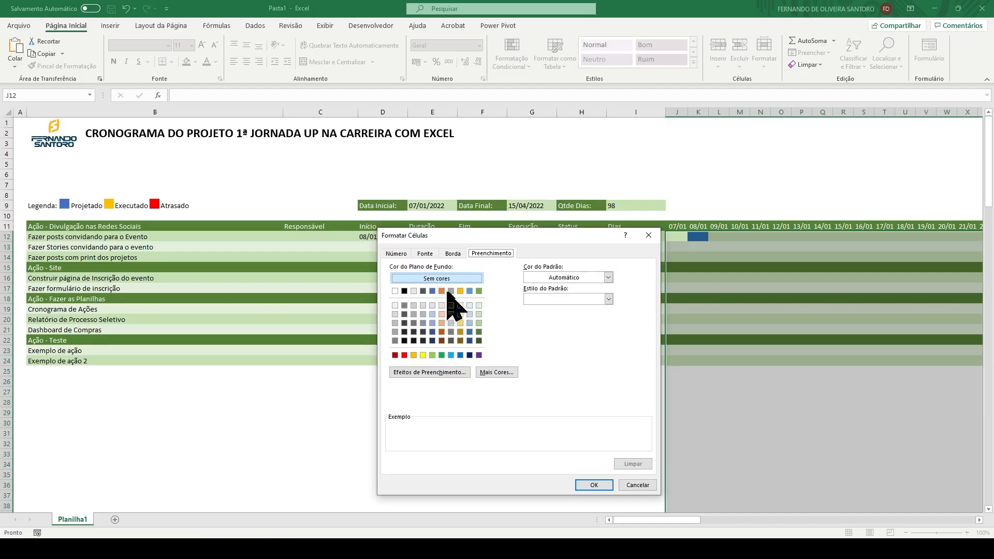
pyautogui.click(414, 355)
pyautogui.click(594, 485)
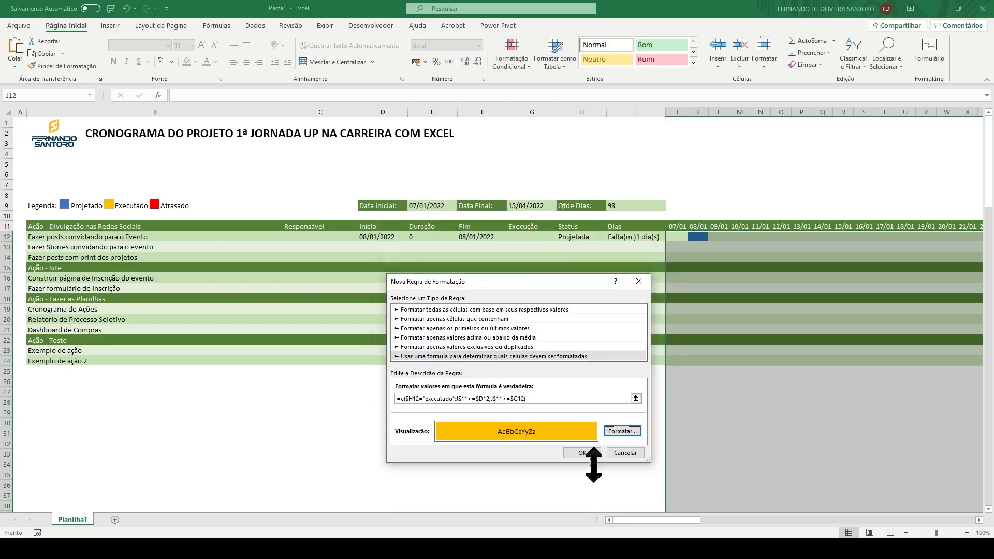
pyautogui.click(583, 451)
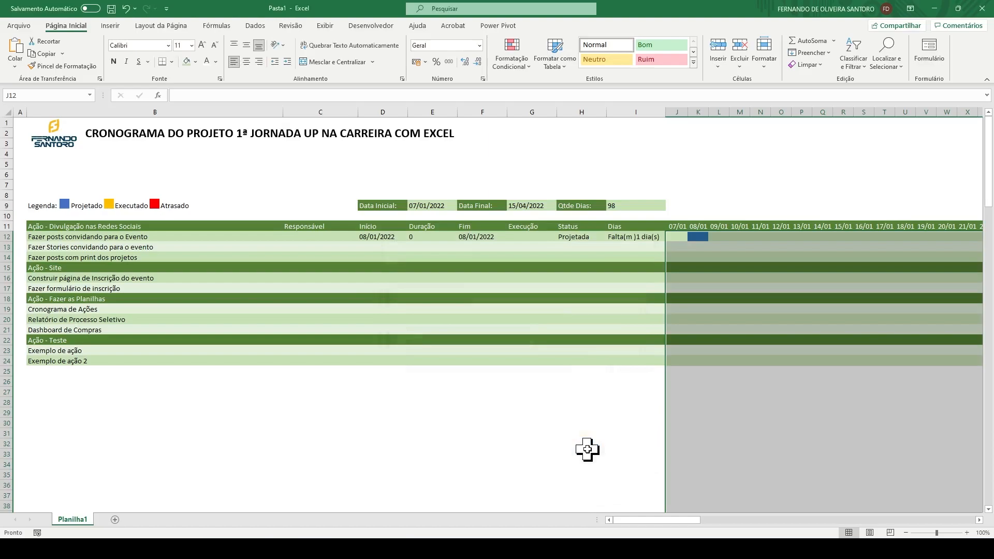
# Set the execution date of "Fazer posts convidando para o Evento" in G12 to 10/01/2022
pyautogui.click(523, 237)
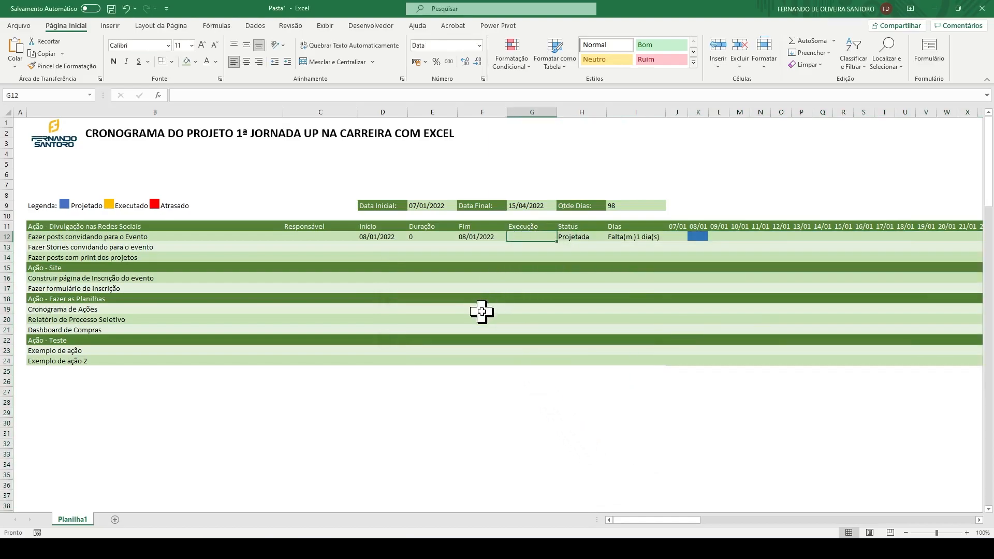
pyautogui.write('05/0')
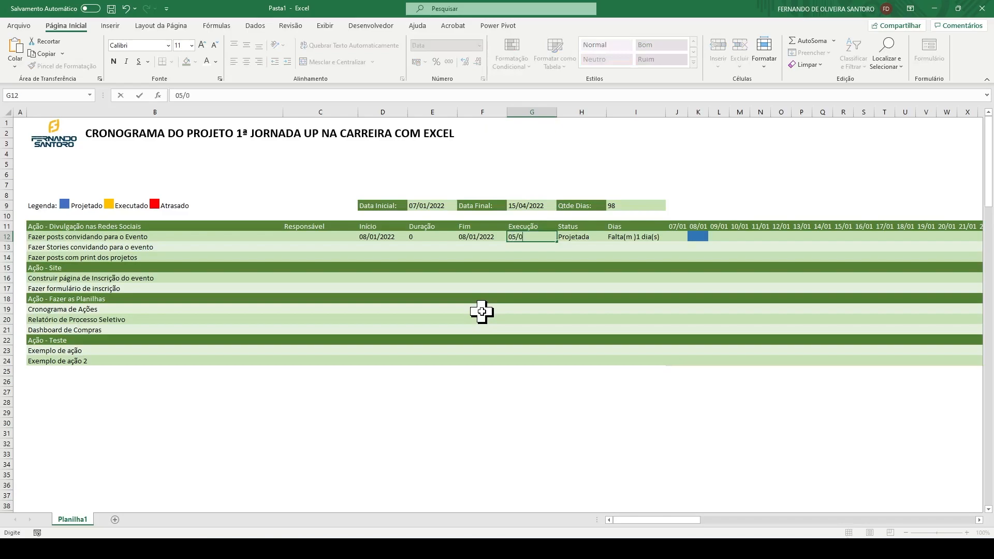
pyautogui.press('BackSpace')
pyautogui.press('BackSpace')
pyautogui.press('BackSpace')
pyautogui.press('BackSpace')
pyautogui.write('10/01')
pyautogui.press('Return')
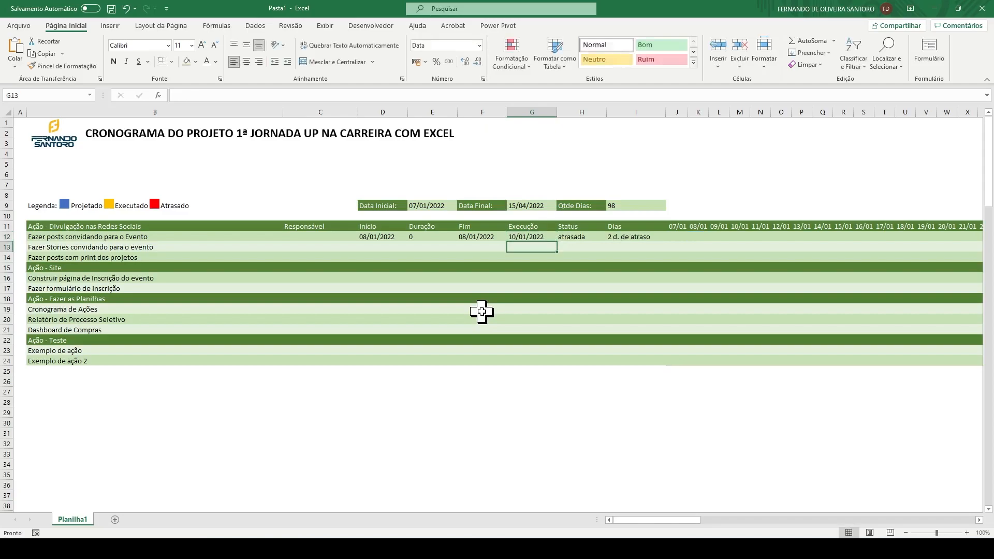
pyautogui.press('Up')
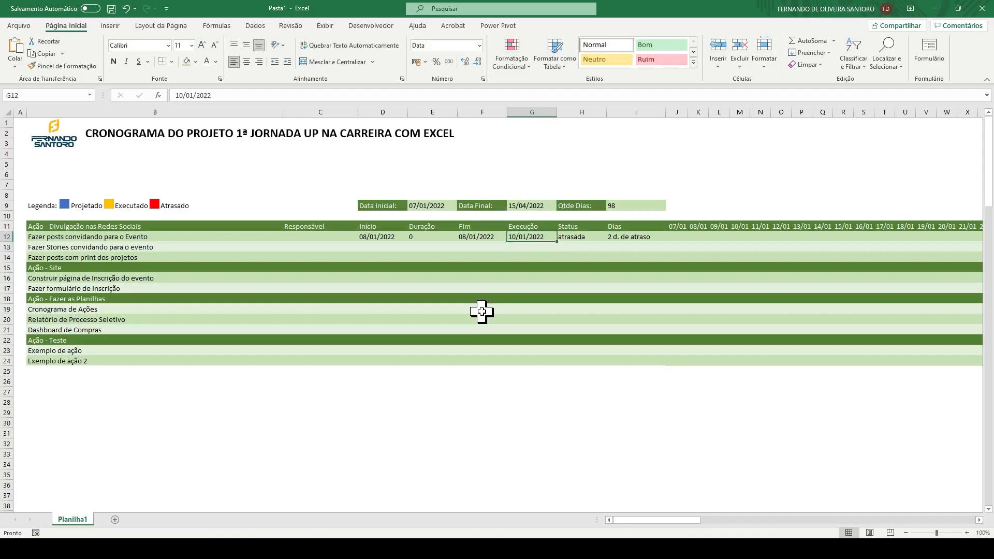
# Turn on stop-if-true for the date grid's gold "executado" conditional formatting rule
pyautogui.click(31, 95)
pyautogui.write('j12:gg2')
pyautogui.press('BackSpace')
pyautogui.write('1')
pyautogui.press('Return')
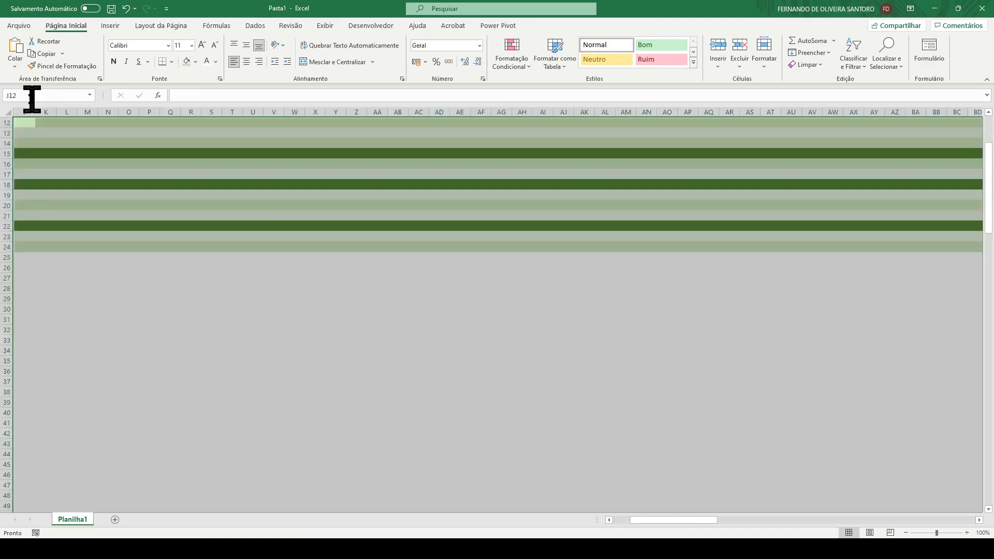
pyautogui.click(619, 523)
pyautogui.click(619, 523)
pyautogui.scroll(4, 989, 243)
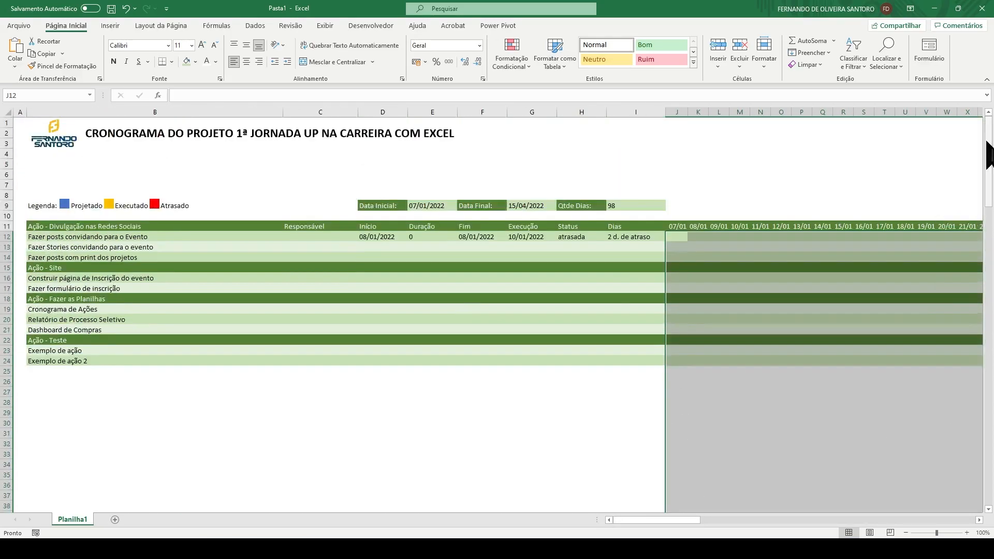
pyautogui.click(505, 73)
pyautogui.click(533, 237)
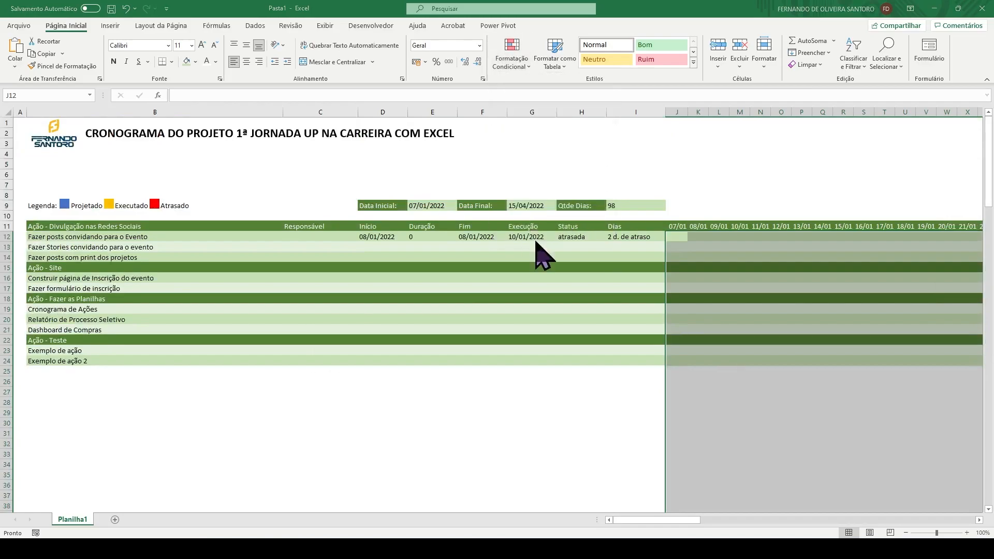
pyautogui.click(409, 355)
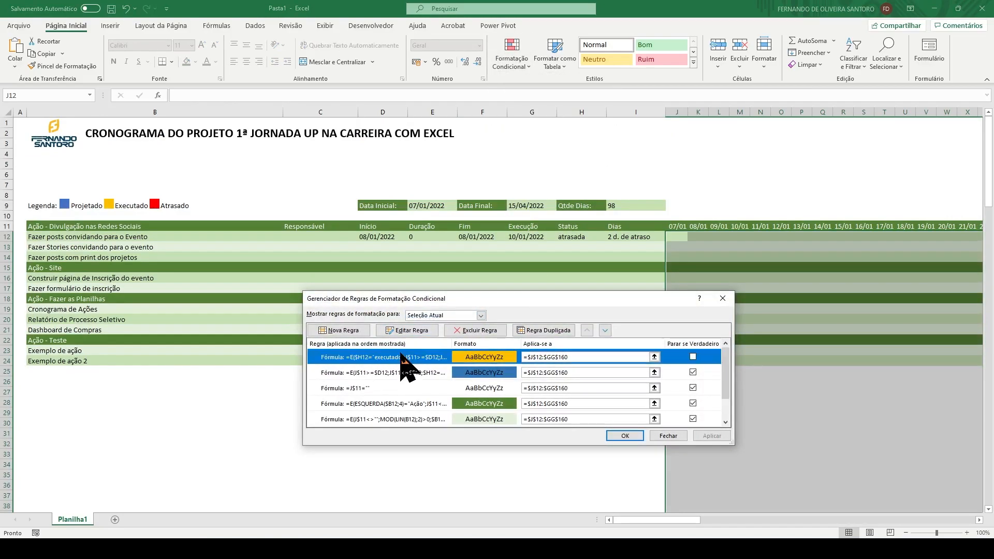
pyautogui.click(692, 357)
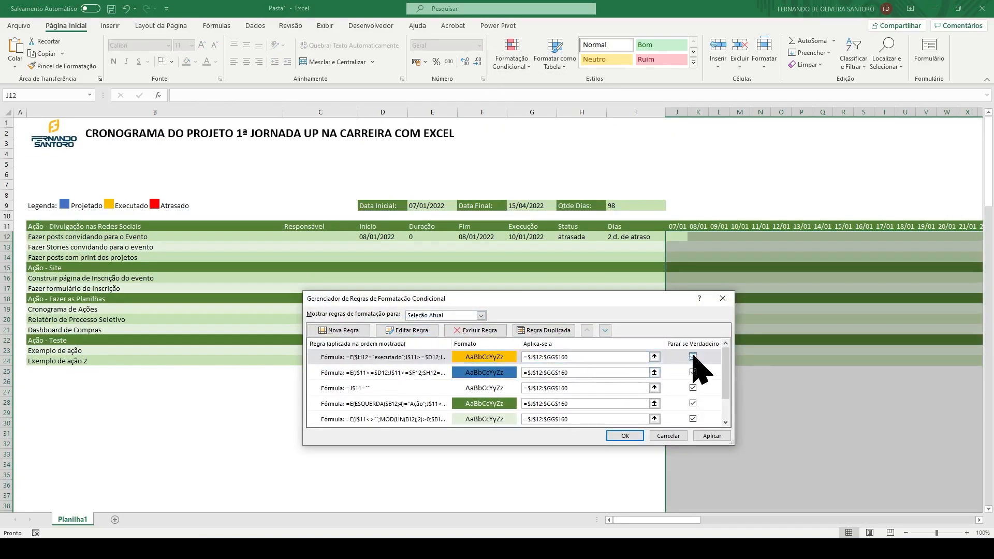
# Reorder the grid's rules with the J$11="" rule first and the green "Ação" rule second, and apply the order
pyautogui.click(373, 389)
pyautogui.click(586, 330)
pyautogui.click(586, 330)
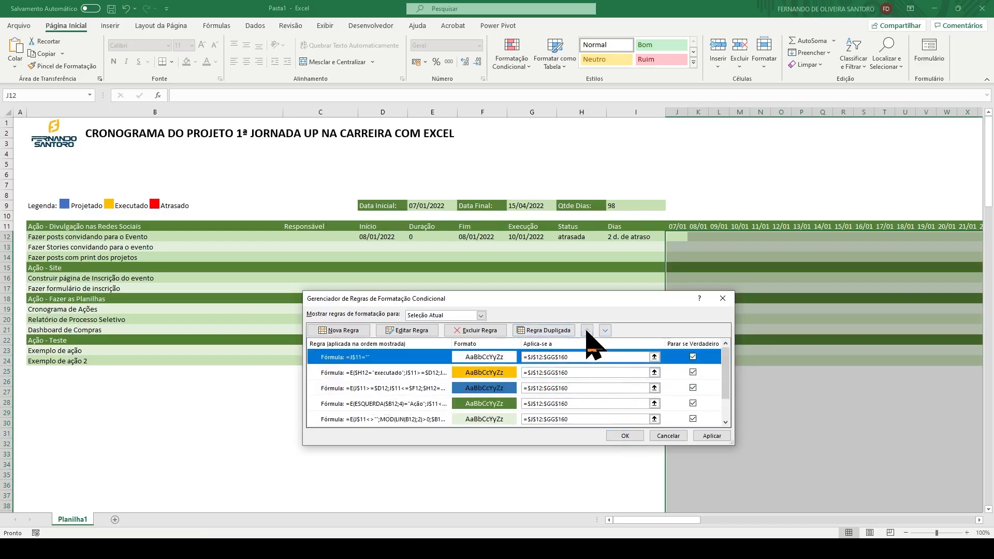
pyautogui.click(390, 405)
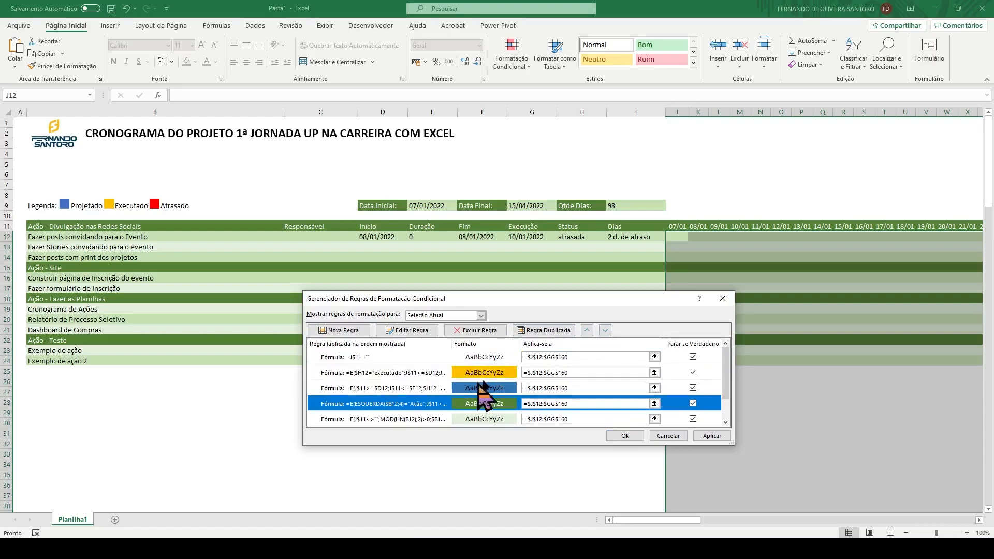
pyautogui.click(586, 331)
pyautogui.click(586, 331)
pyautogui.click(586, 330)
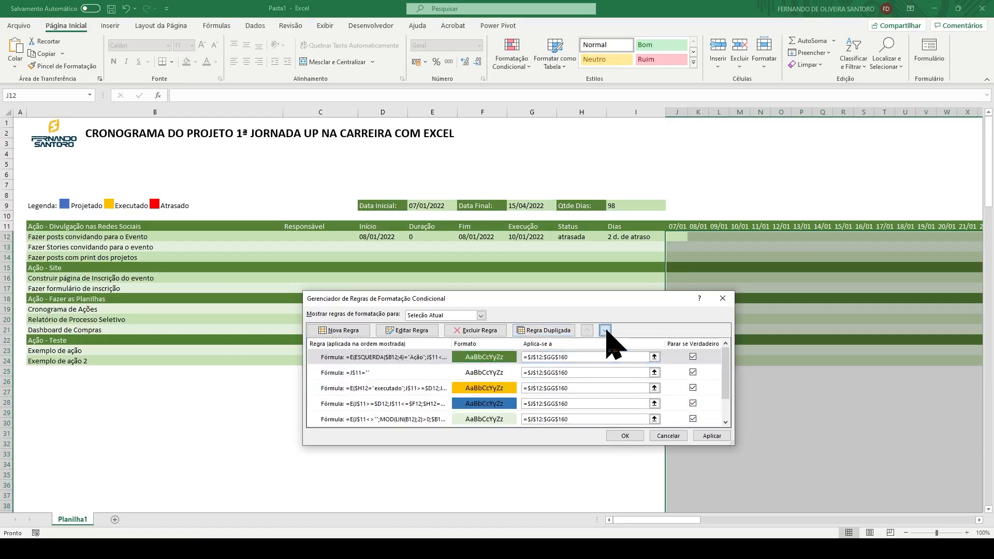
pyautogui.click(605, 330)
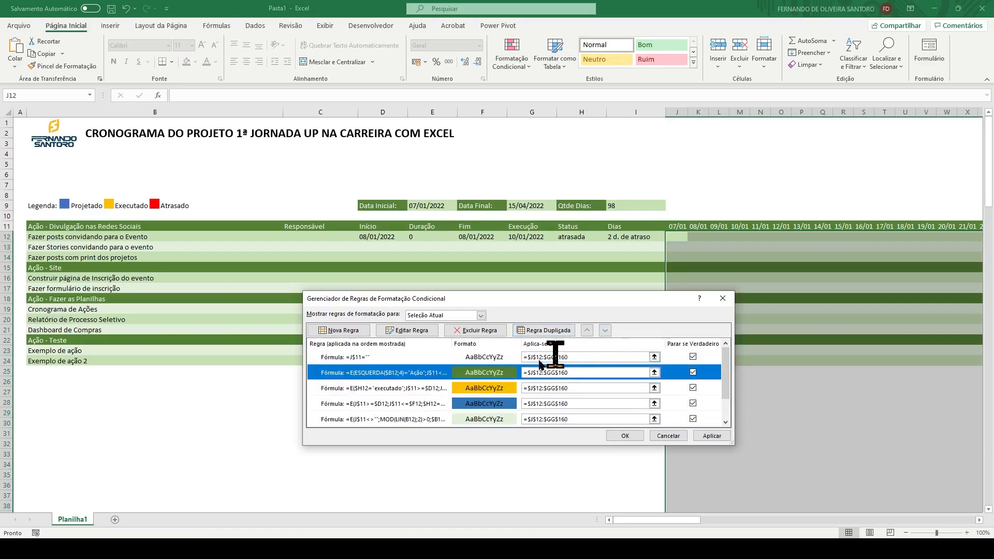
pyautogui.click(704, 436)
pyautogui.click(617, 436)
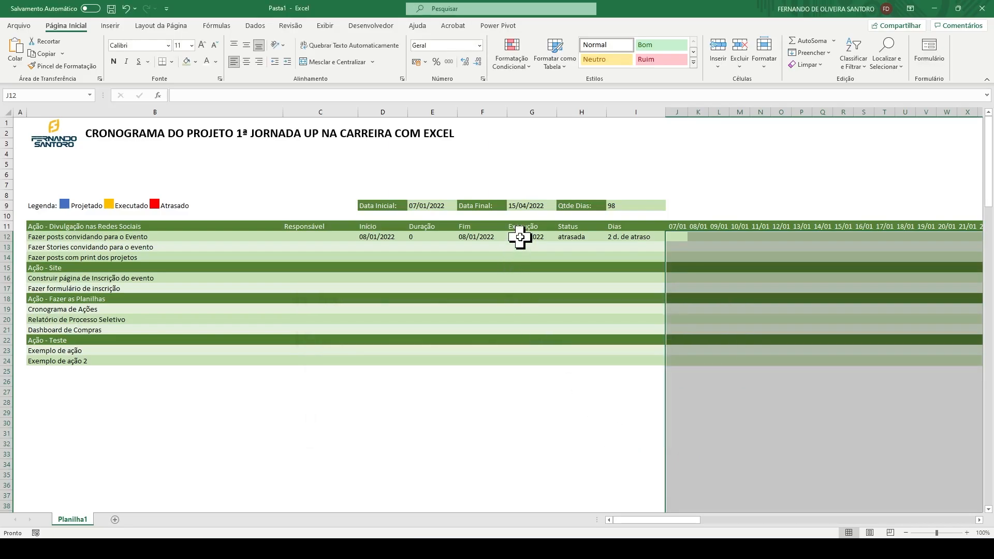
# Replace the first action's end date formula in F12 with the date 10/01/2022
pyautogui.click(472, 237)
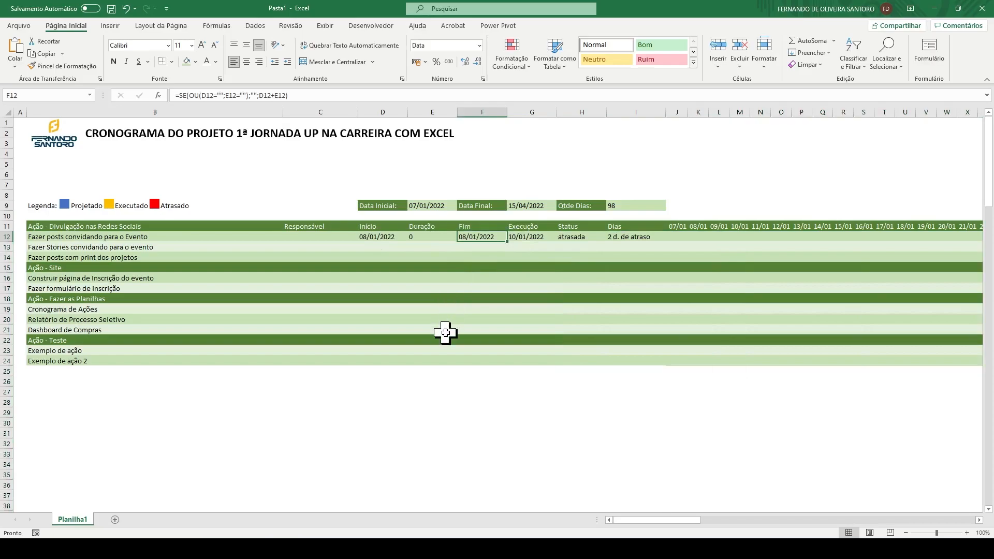
pyautogui.write('10/01/2022')
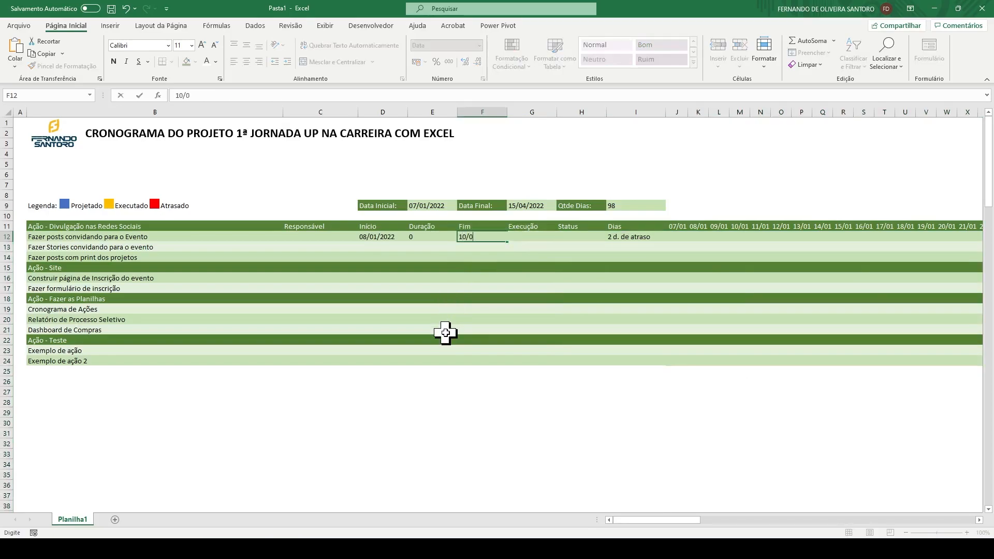
pyautogui.press('Return')
pyautogui.press('Up')
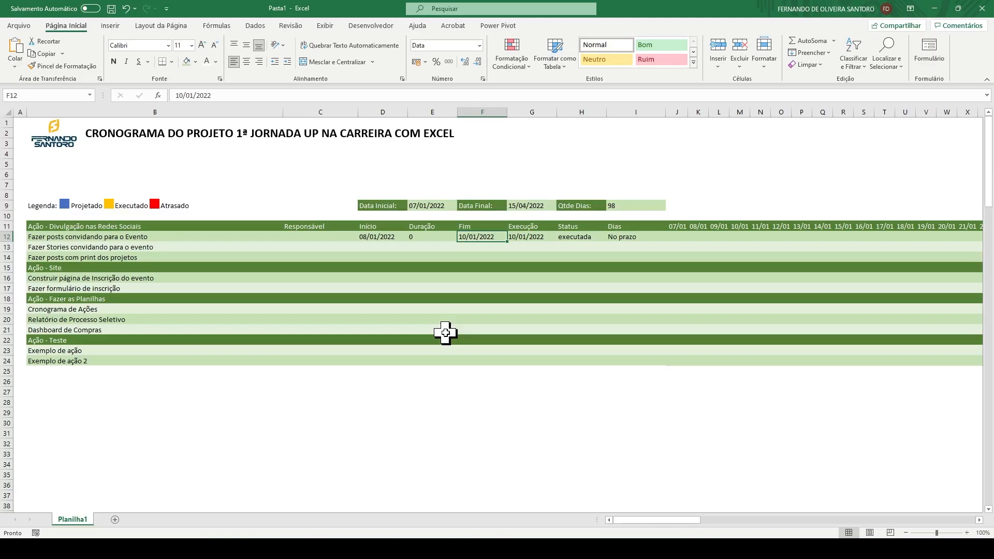
# Change the status text in the date grid's gold conditional formatting rule to "executada" and apply it
pyautogui.click(32, 93)
pyautogui.write('j12:gg100')
pyautogui.press('Return')
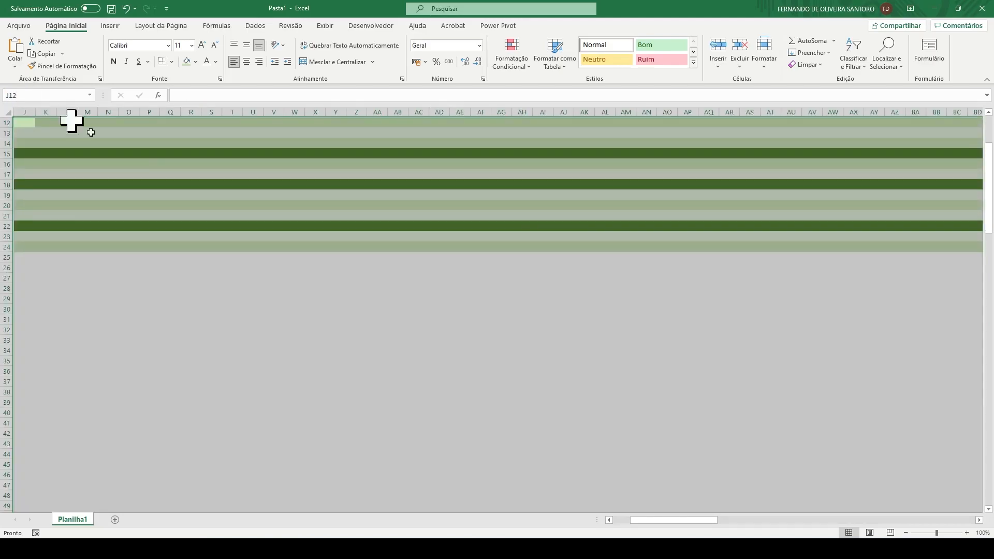
pyautogui.scroll(4, 991, 225)
pyautogui.moveTo(663, 519); pyautogui.dragTo(599, 519)
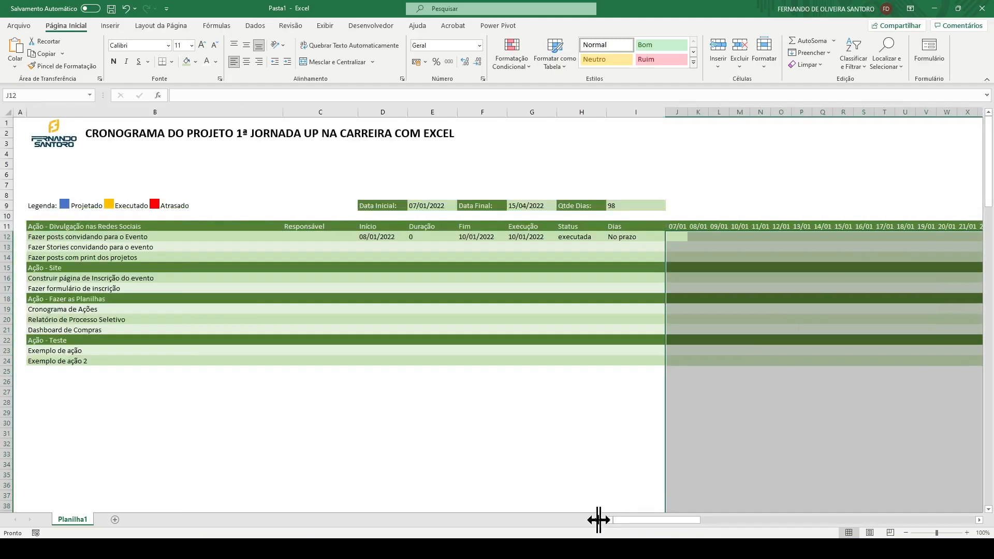
pyautogui.click(510, 61)
pyautogui.click(529, 250)
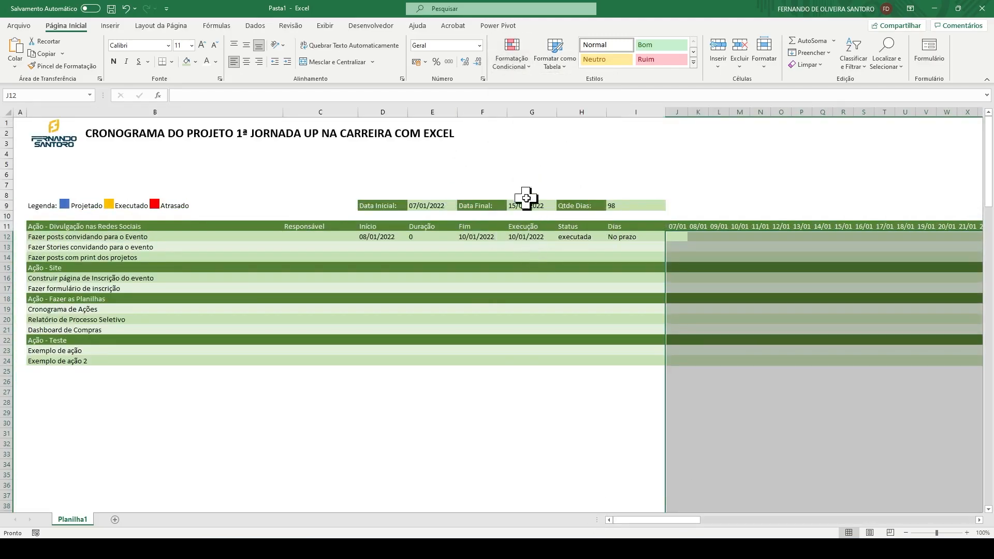
pyautogui.click(519, 66)
pyautogui.click(533, 237)
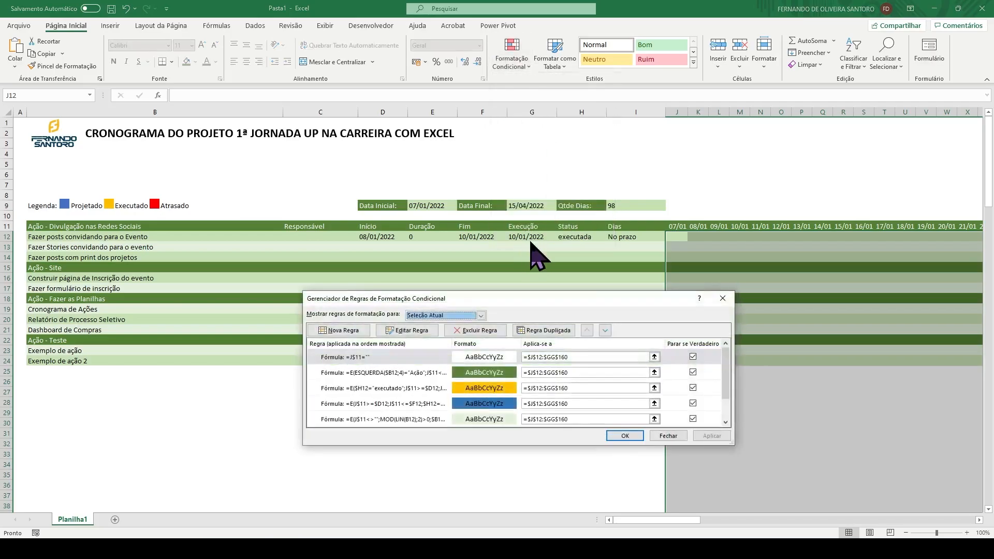
pyautogui.click(383, 387)
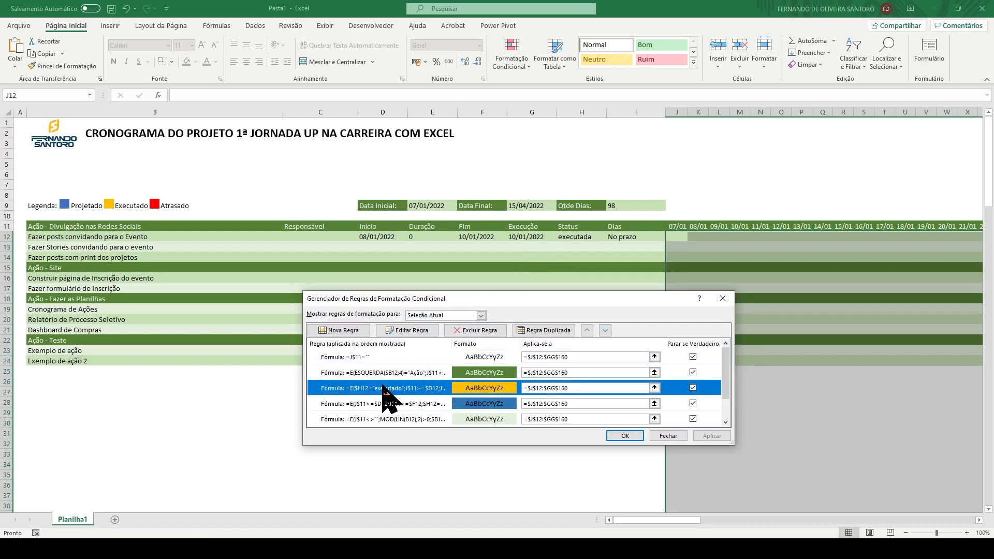
pyautogui.click(418, 328)
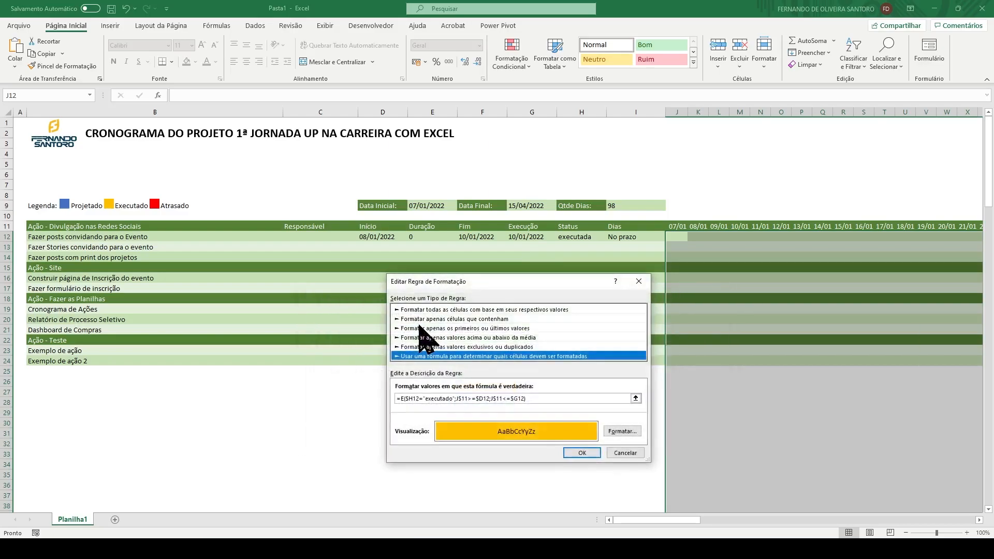
pyautogui.click(450, 398)
pyautogui.press('Delete')
pyautogui.write('a')
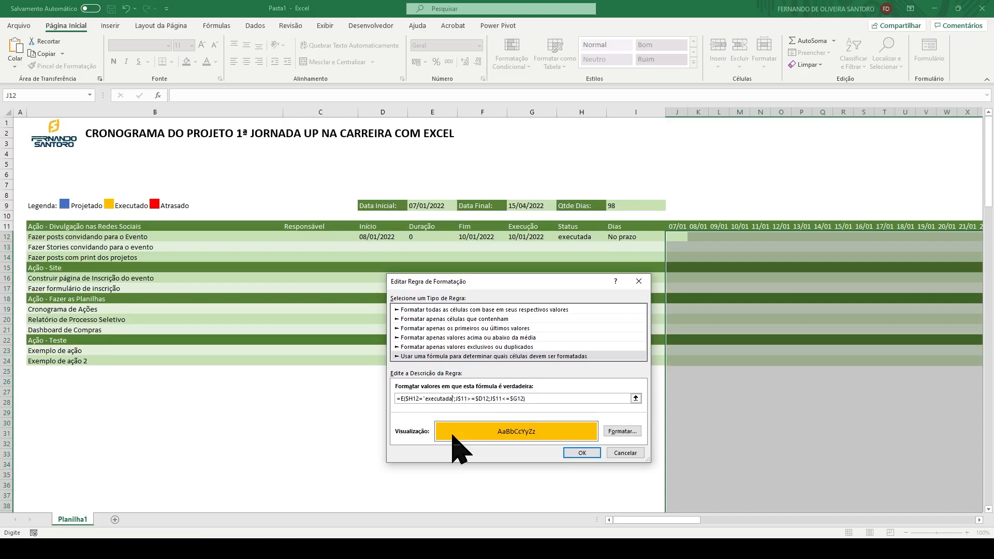
pyautogui.click(580, 453)
pyautogui.click(712, 436)
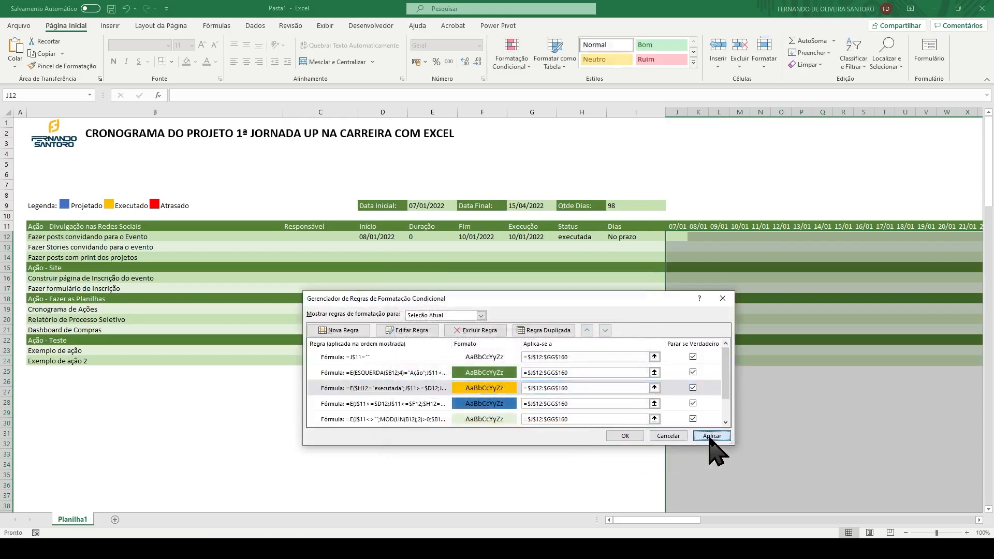
pyautogui.click(625, 436)
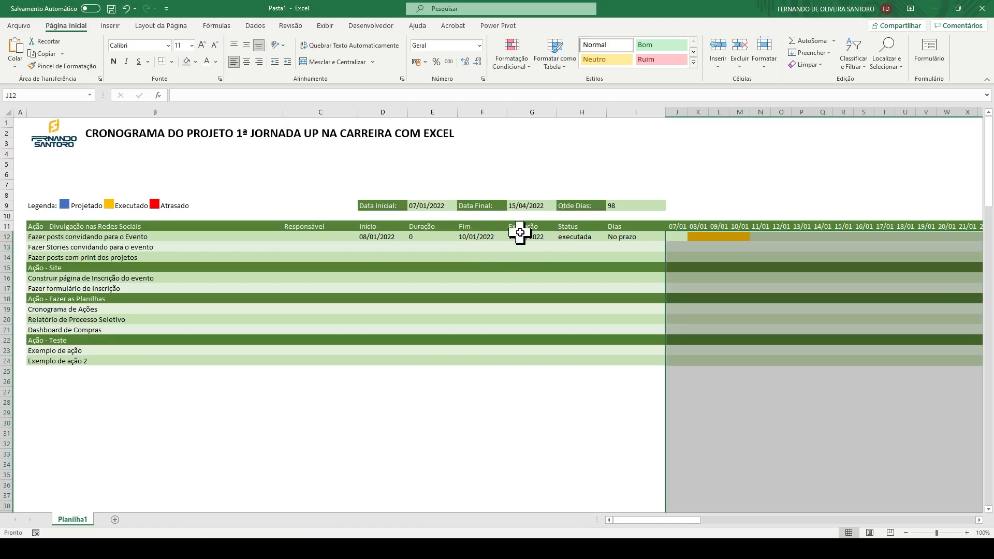
# Restore the first action's end date formula in F12 by filling it upward from F13 without formatting
pyautogui.click(473, 246)
pyautogui.moveTo(508, 251); pyautogui.dragTo(507, 233)
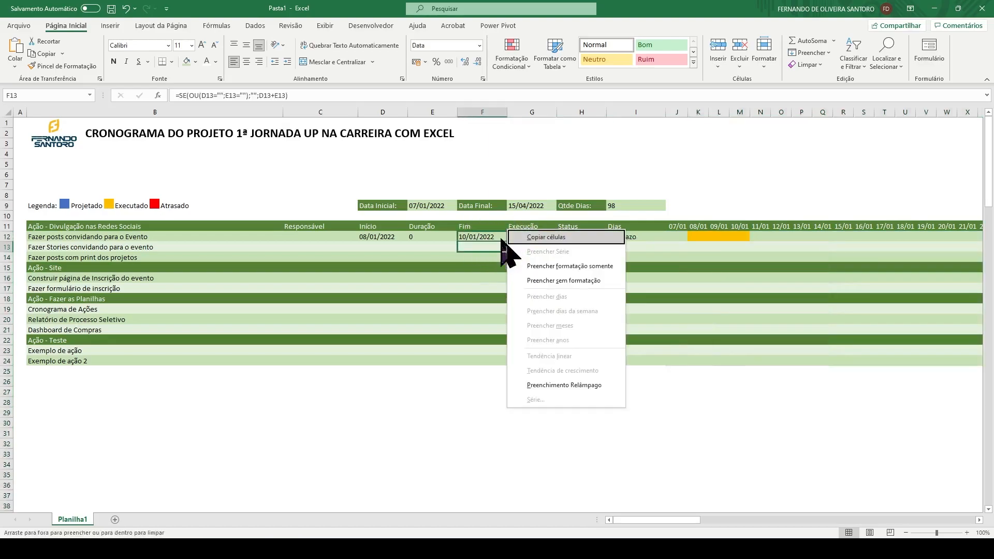
pyautogui.click(528, 283)
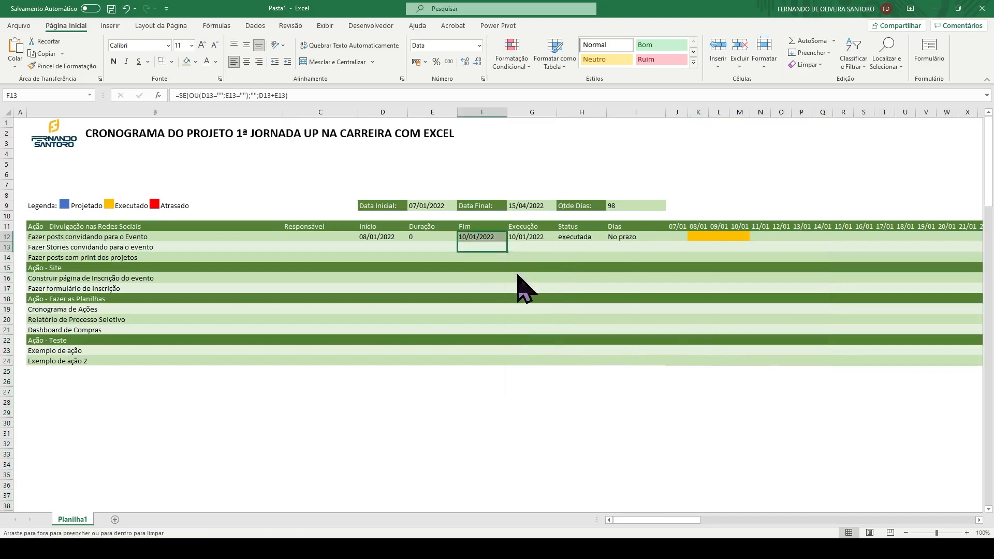
# Try durations of 4 and 2 for the first action in E12 and leave it at 1
pyautogui.click(422, 236)
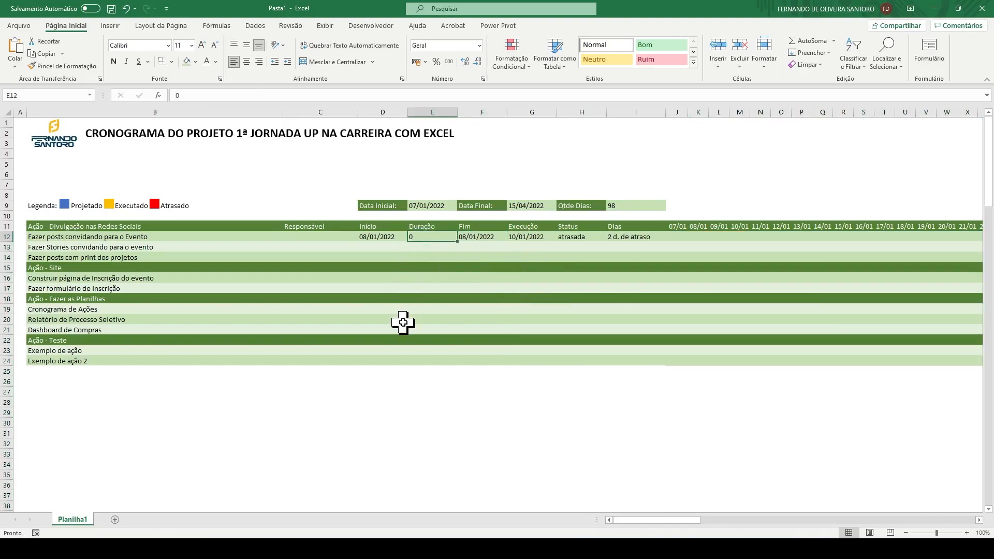
pyautogui.write('4')
pyautogui.press('Return')
pyautogui.press('Up')
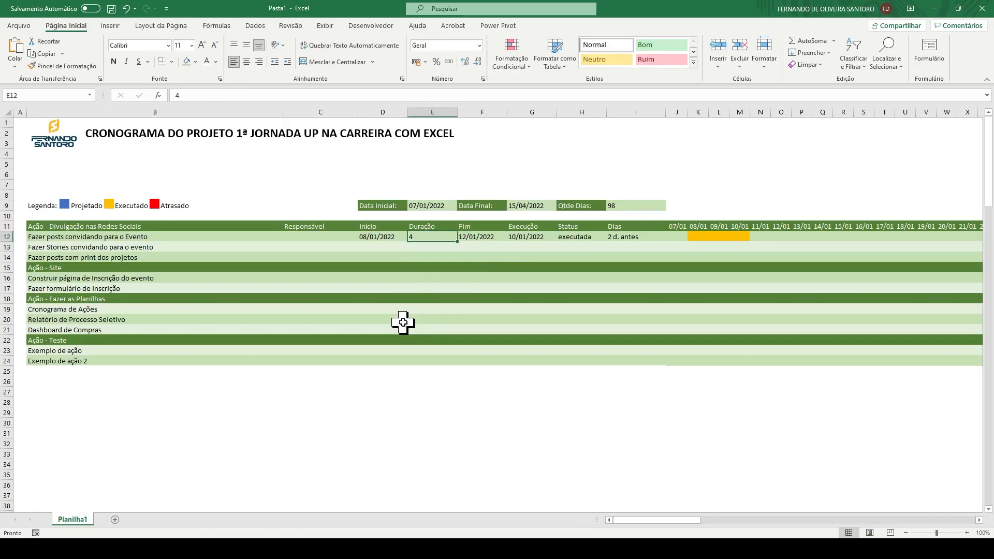
pyautogui.write('2')
pyautogui.press('Return')
pyautogui.press('Up')
pyautogui.write('1')
pyautogui.press('Return')
pyautogui.press('Up')
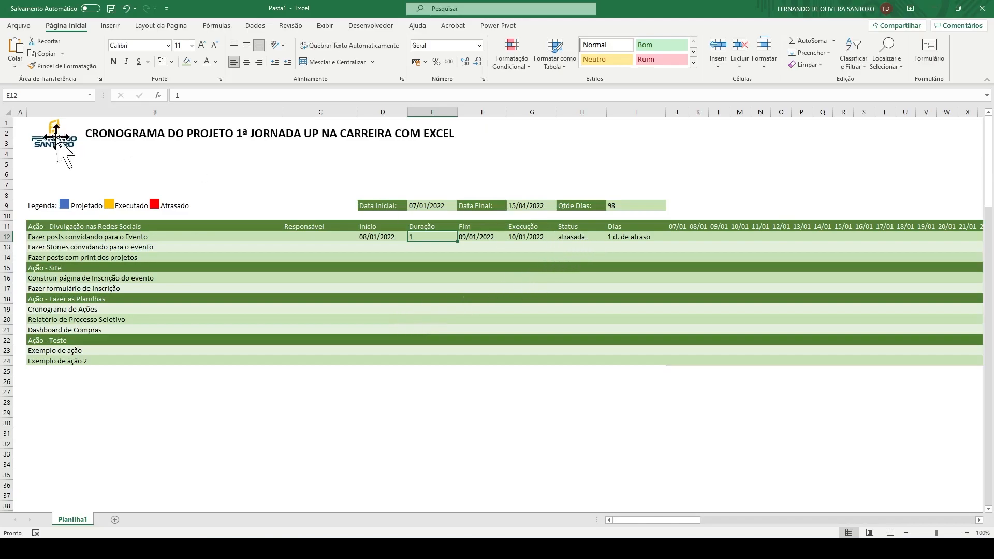
# Start a new formula-based conditional formatting rule for the date grid J12:GG160, opening the formula with the E function
pyautogui.click(32, 100)
pyautogui.write('j12:gg1')
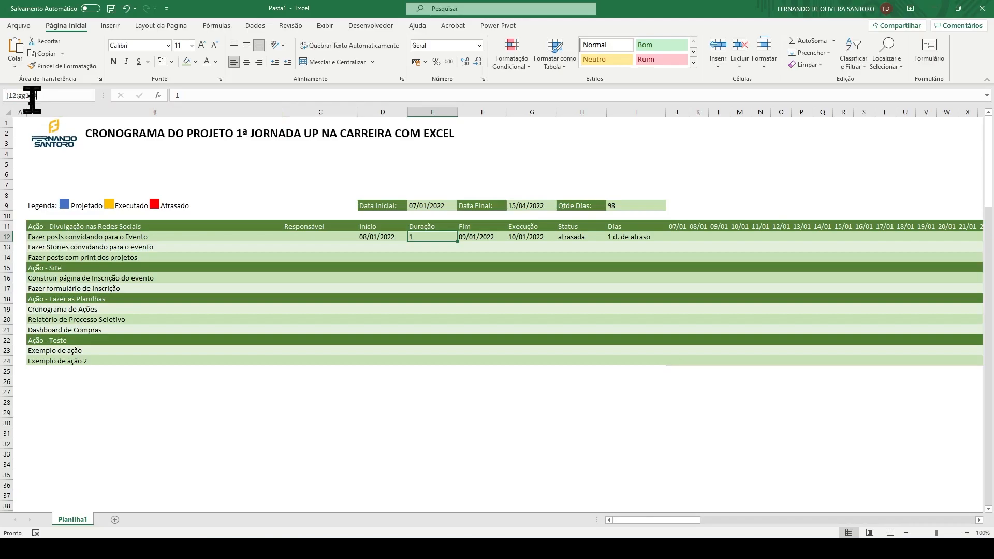
pyautogui.press('Return')
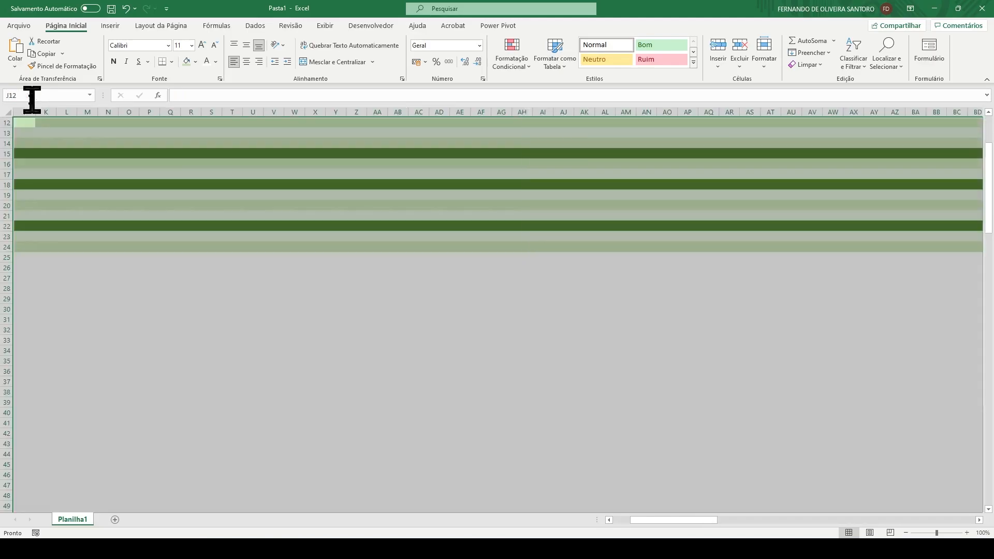
pyautogui.moveTo(989, 233); pyautogui.dragTo(987, 204)
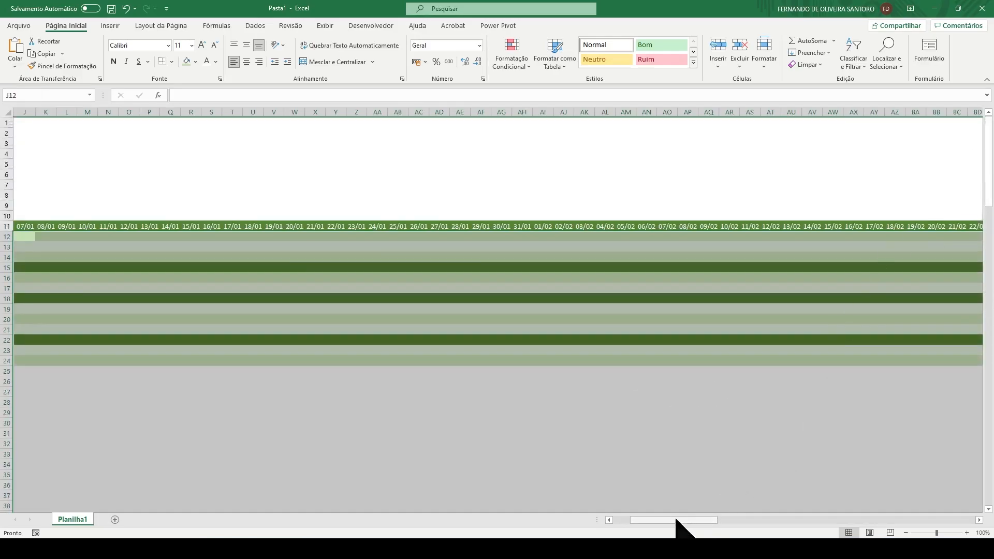
pyautogui.moveTo(678, 522); pyautogui.dragTo(638, 523)
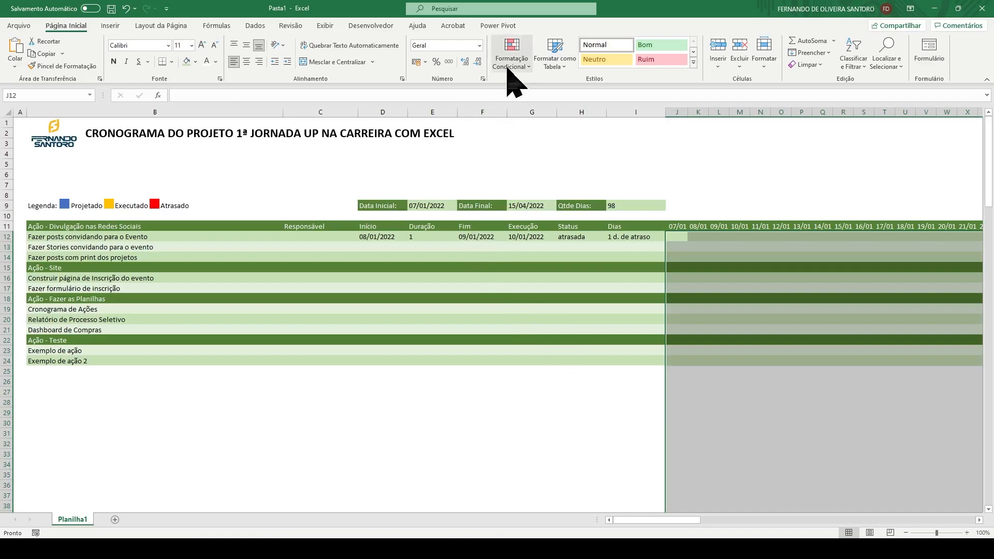
pyautogui.click(512, 59)
pyautogui.click(535, 209)
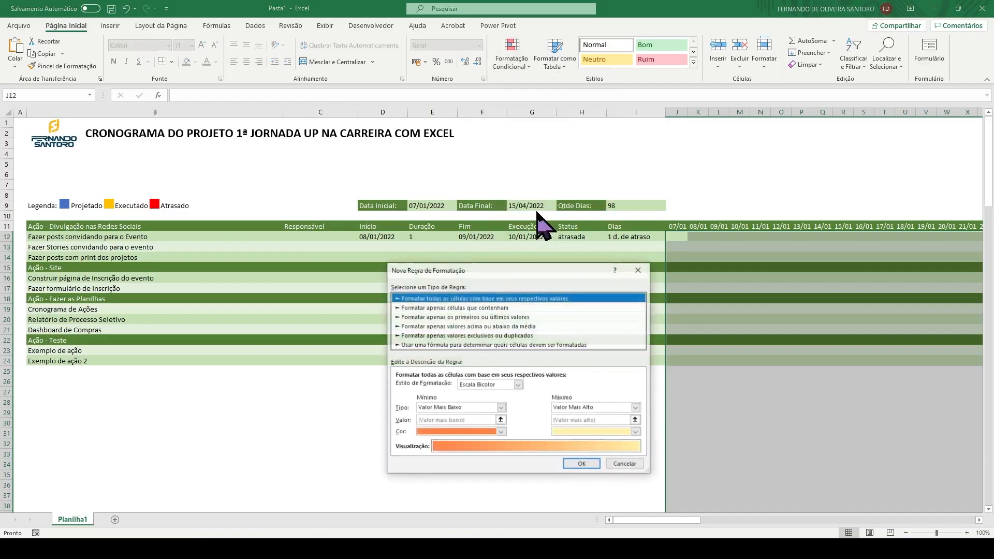
pyautogui.click(456, 335)
pyautogui.click(455, 344)
pyautogui.click(443, 387)
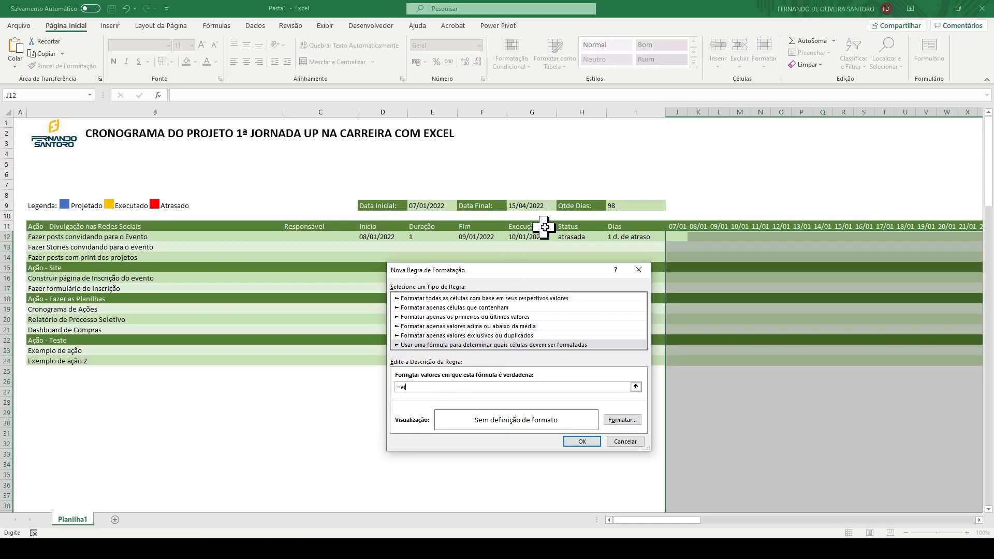
# Add the status condition $H12="atrasada" to the new rule's formula
pyautogui.click(575, 236)
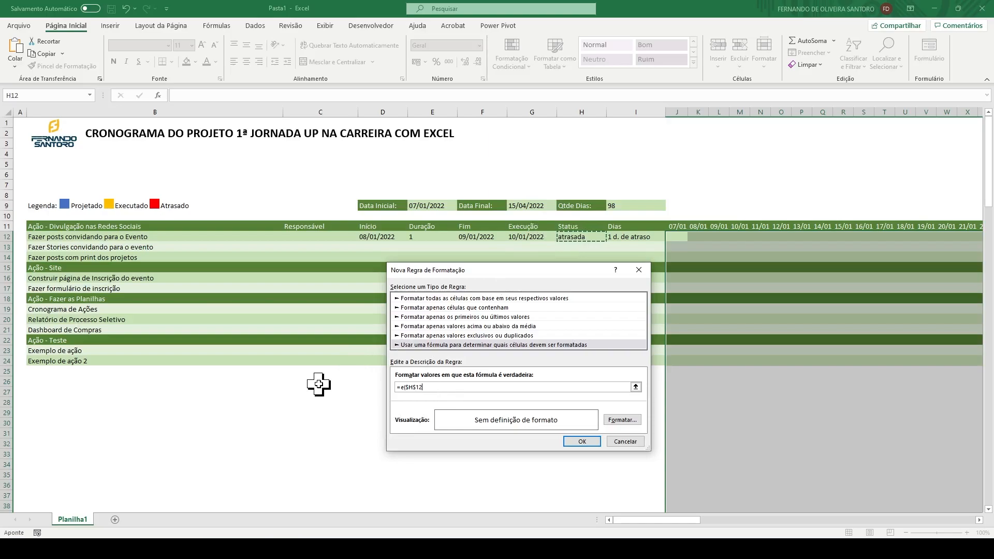
pyautogui.press('F4')
pyautogui.press('F4')
pyautogui.write('="atrasada";')
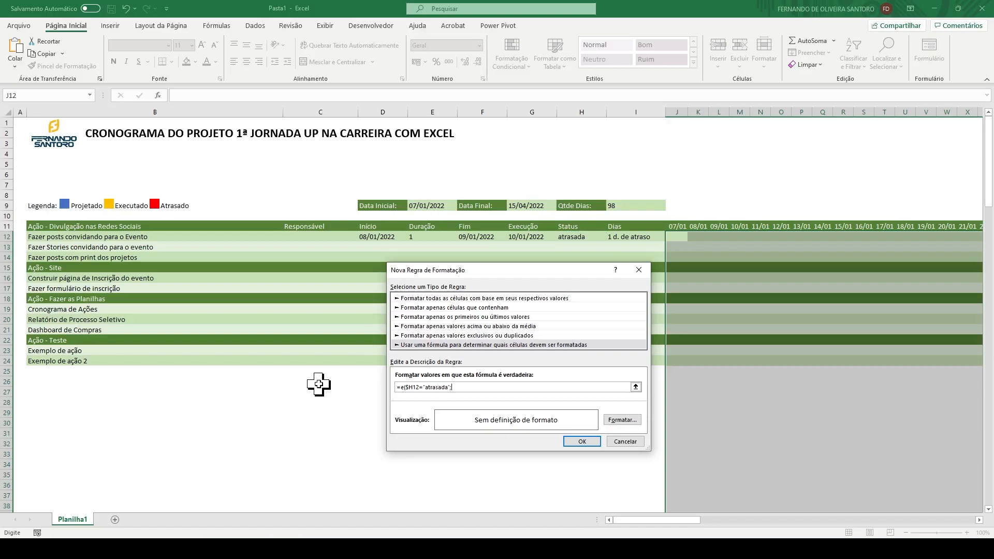
# Add the start date condition J$11>=$D12 to the "atrasada" rule's formula
pyautogui.click(534, 232)
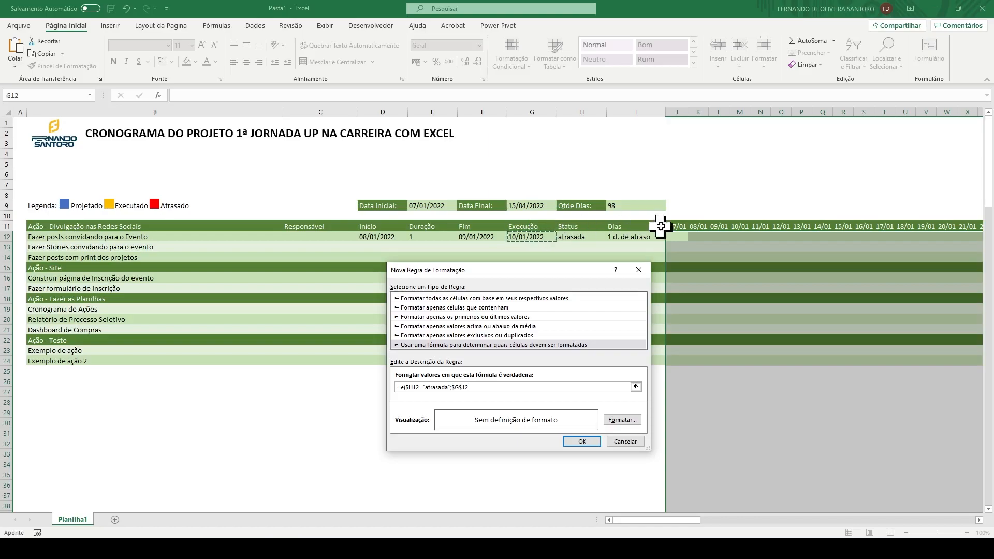
pyautogui.click(677, 226)
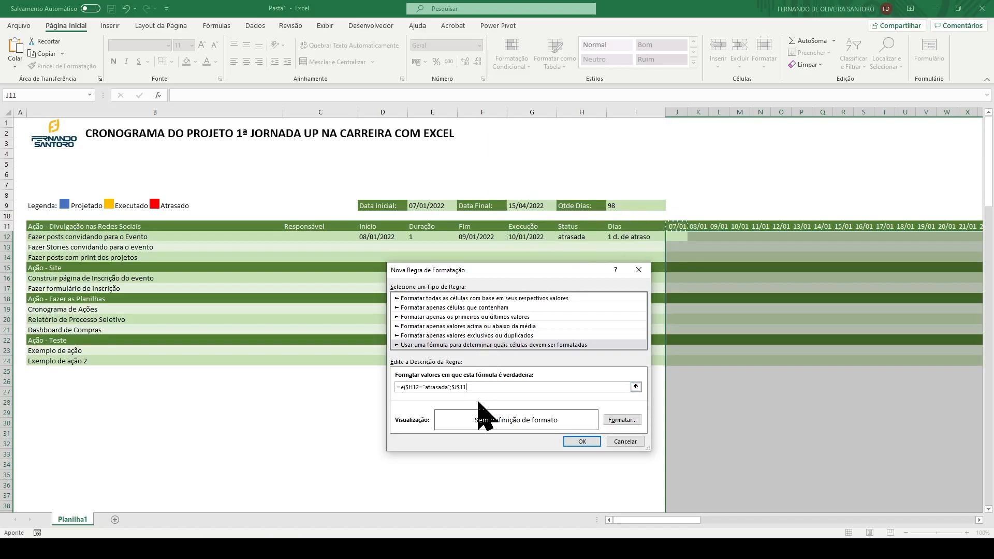
pyautogui.press('F4')
pyautogui.write('>=')
pyautogui.click(515, 236)
pyautogui.click(359, 236)
pyautogui.press('F4')
pyautogui.press('F4')
pyautogui.write(';')
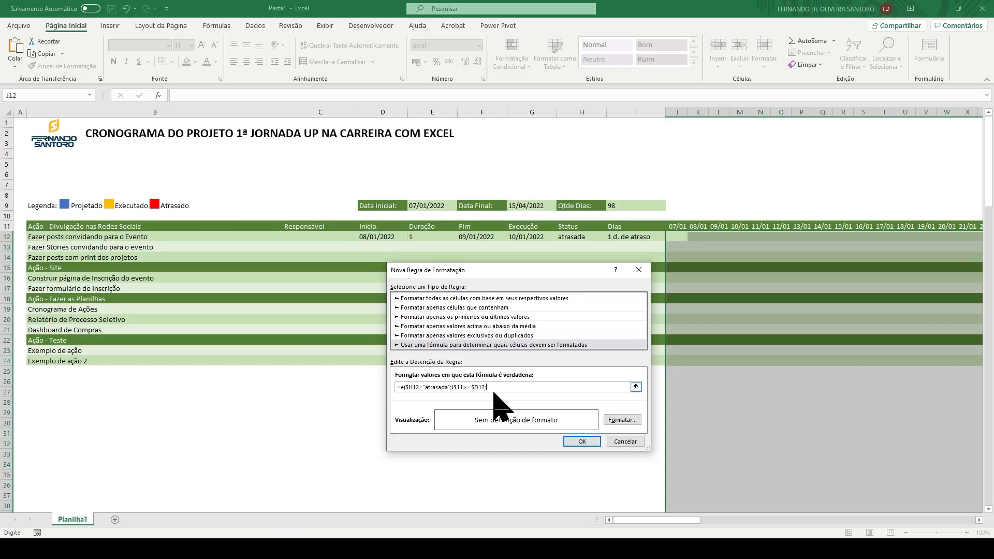
# Add the execution date condition J$11<=$G12 and close the "atrasada" rule's formula
pyautogui.click(678, 225)
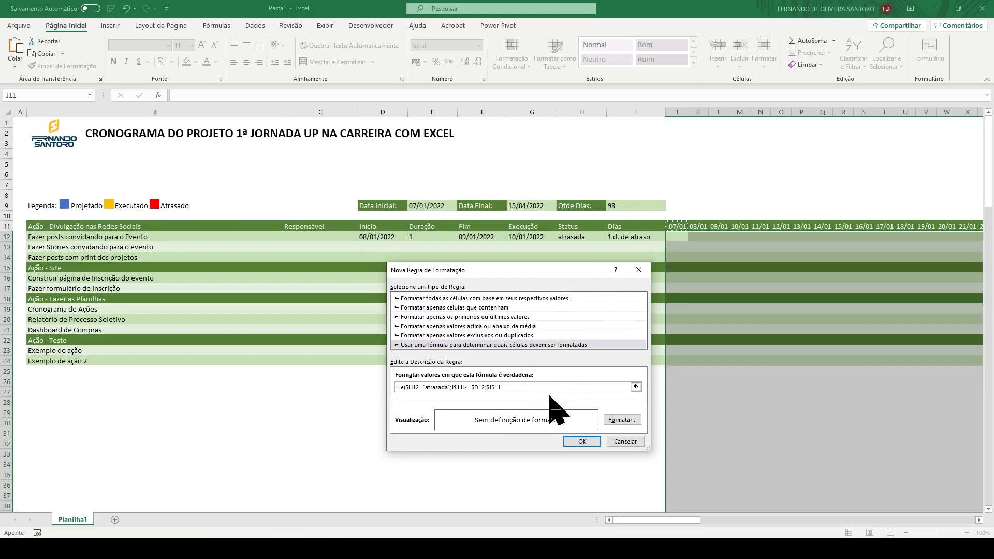
pyautogui.press('F4')
pyautogui.write('<=')
pyautogui.click(518, 236)
pyautogui.press('F4')
pyautogui.press('F4')
pyautogui.write(')')
# Give the "atrasada" rule a solid red fill and create the rule
pyautogui.click(621, 420)
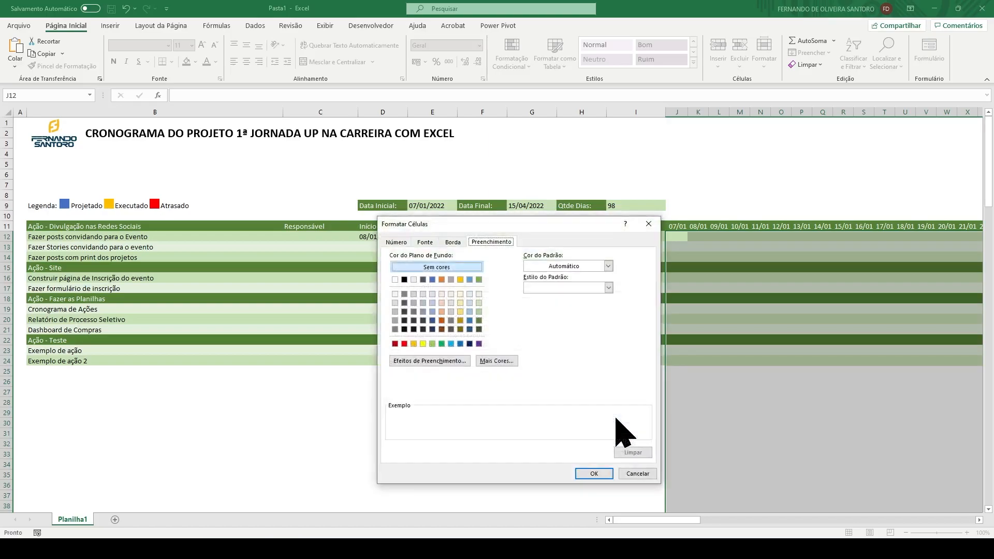
pyautogui.click(404, 344)
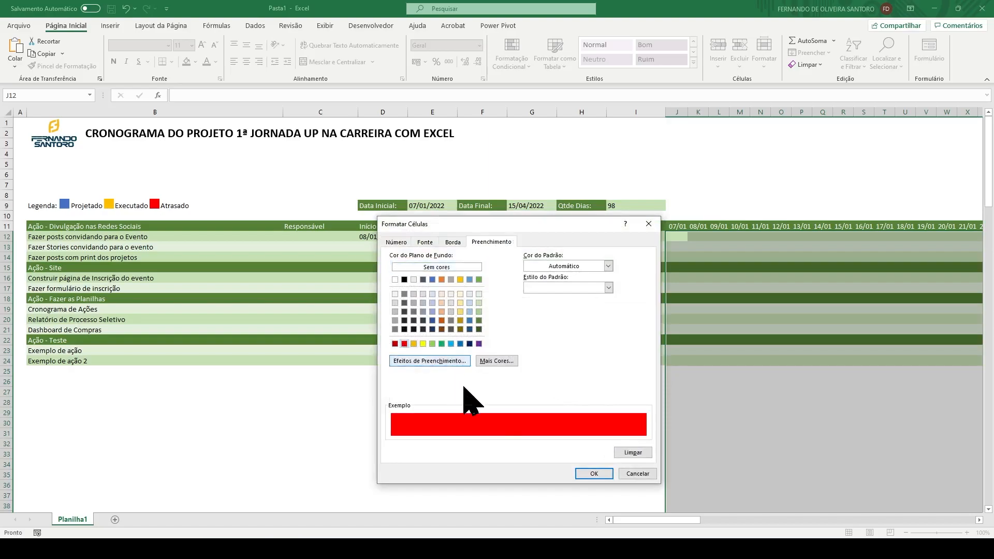
pyautogui.click(594, 473)
pyautogui.click(584, 438)
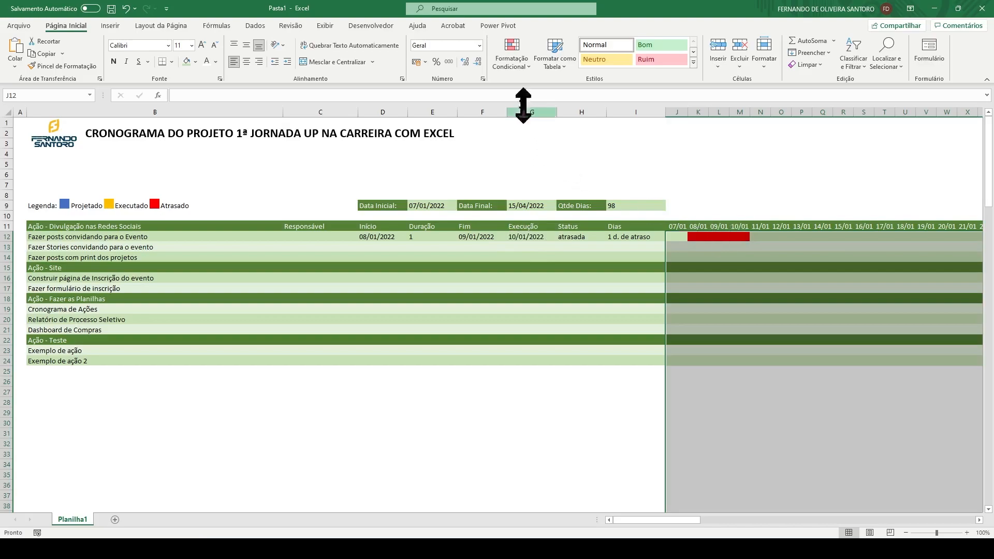
# Move the red "atrasada" rule to third place, below the green "Ação" rule, and apply the order
pyautogui.click(510, 62)
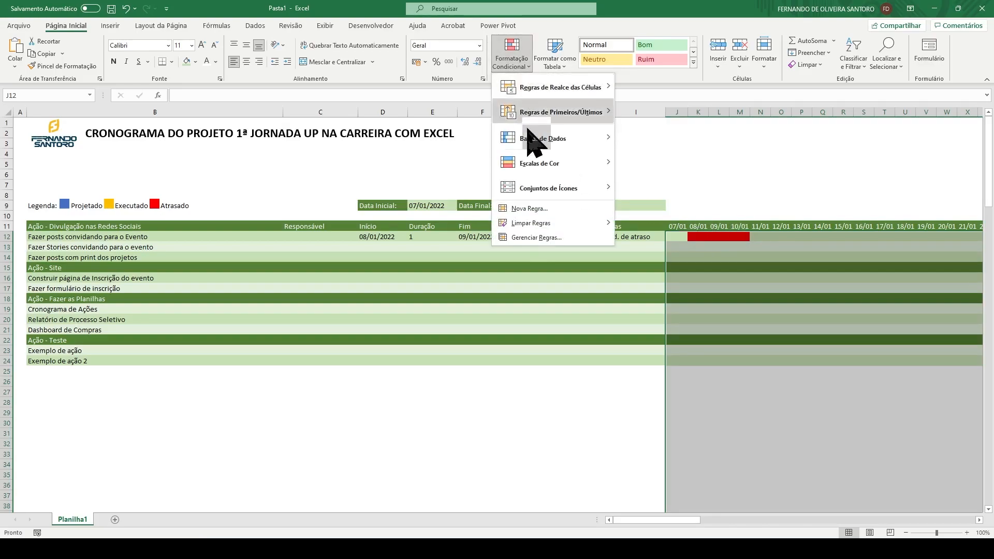
pyautogui.click(542, 238)
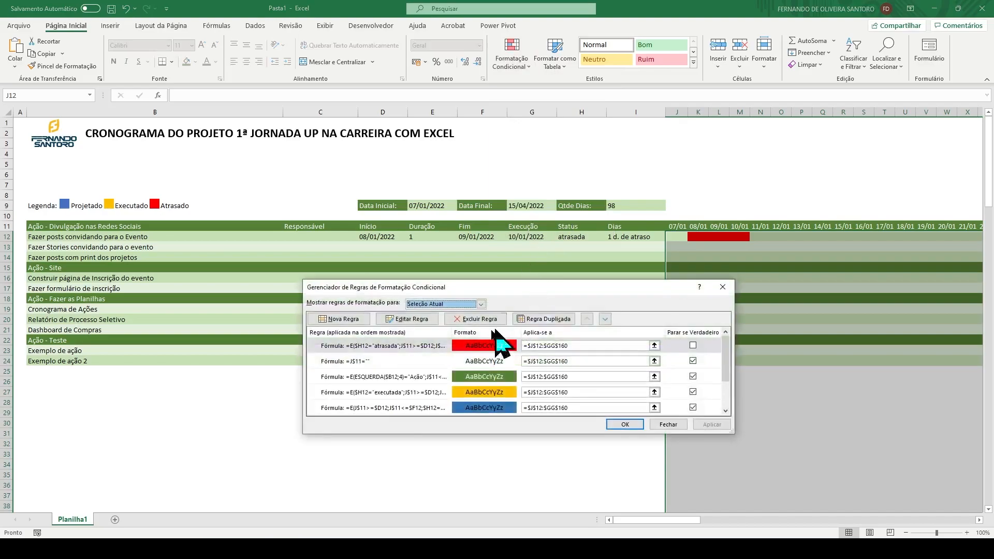
pyautogui.click(396, 346)
pyautogui.click(605, 319)
pyautogui.click(606, 319)
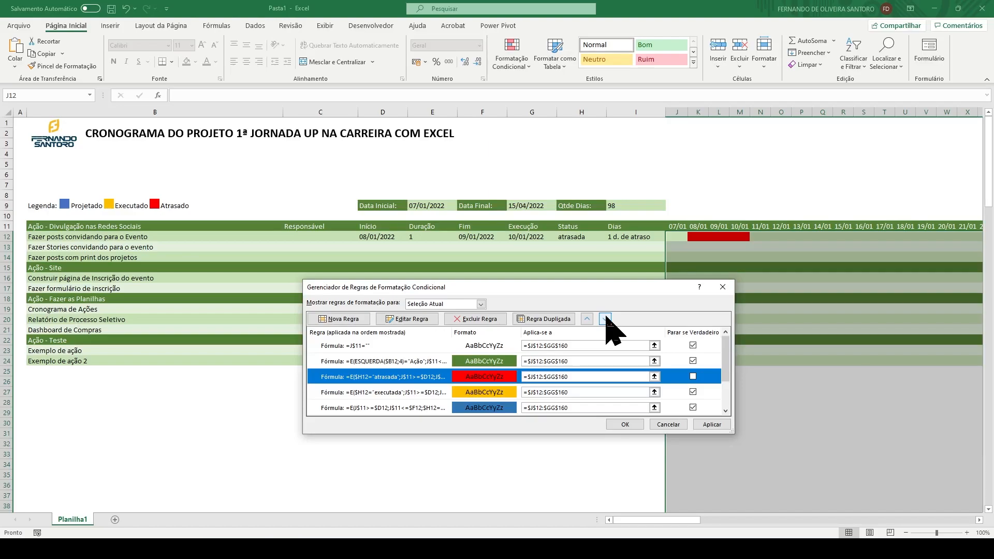
pyautogui.click(700, 424)
pyautogui.click(625, 425)
# Clear the first action's execution date in G12 and go to its start date in D12
pyautogui.click(530, 238)
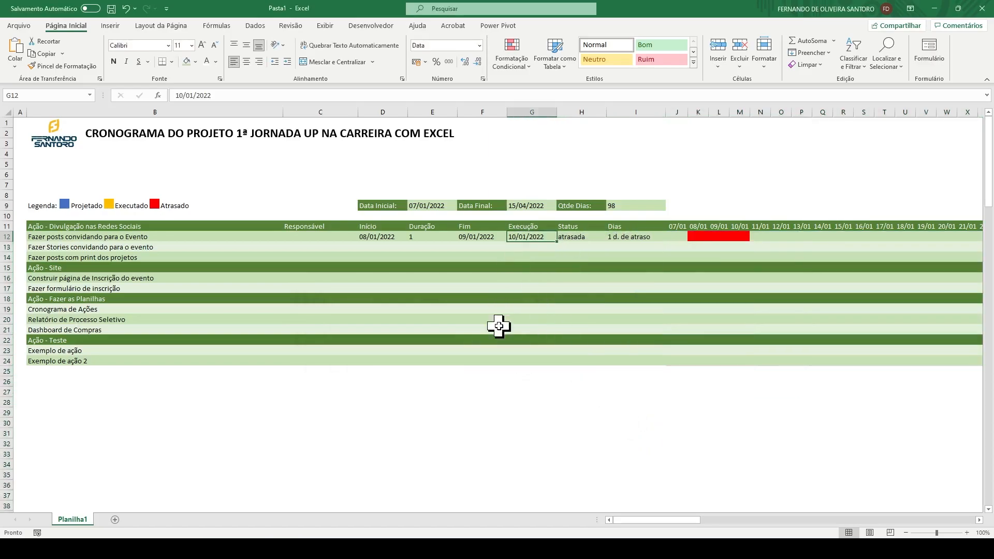
pyautogui.press('Delete')
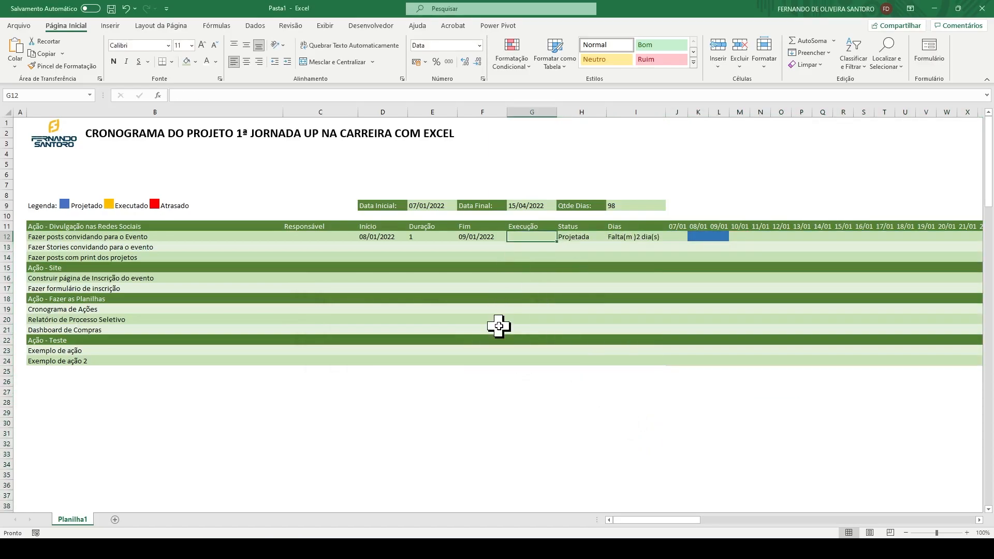
pyautogui.press('Left')
pyautogui.press('Left')
pyautogui.press('Left')
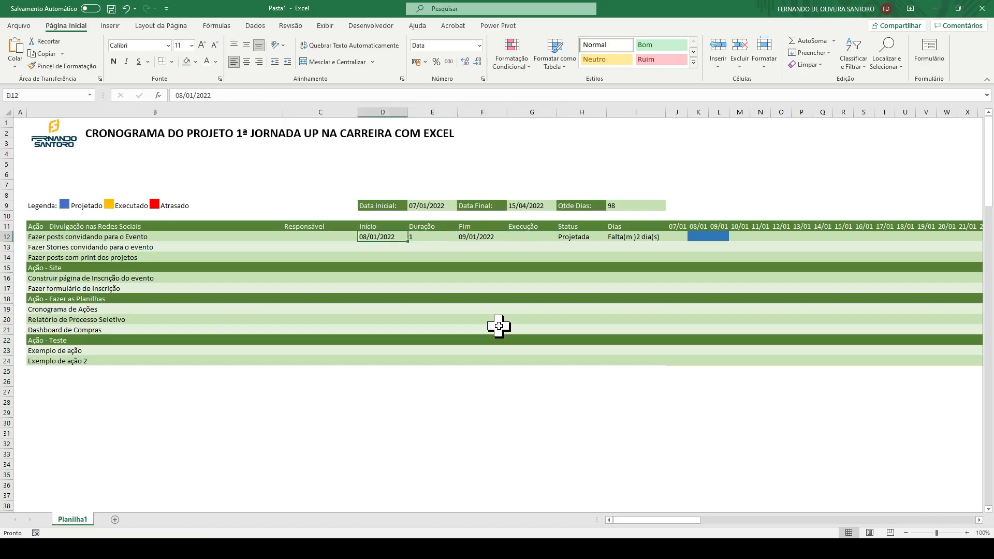
# Set the first action's start date in D12 to 04/01 and go to its execution date in G12
pyautogui.write('04/01')
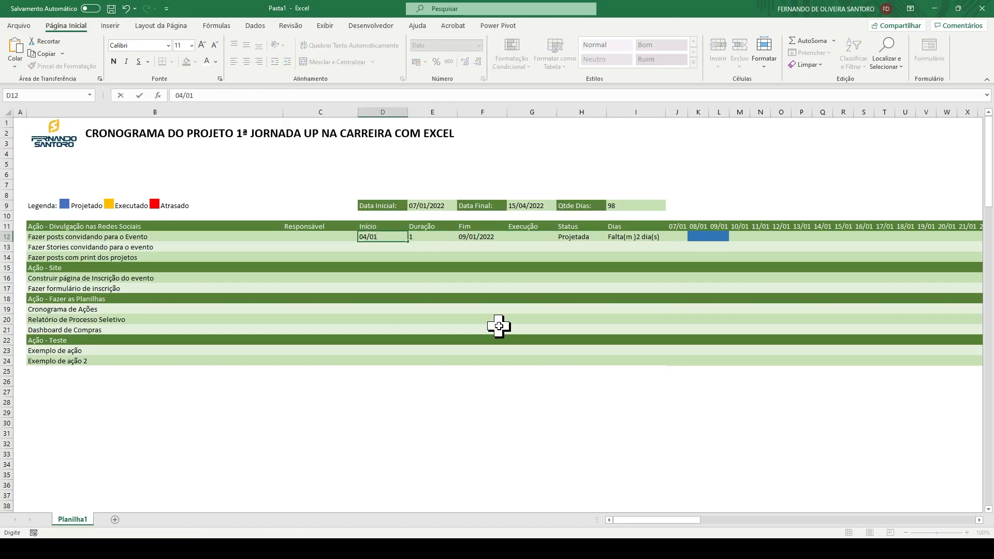
pyautogui.press('Return')
pyautogui.press('Up')
pyautogui.press('Right')
pyautogui.press('Right')
pyautogui.press('Right')
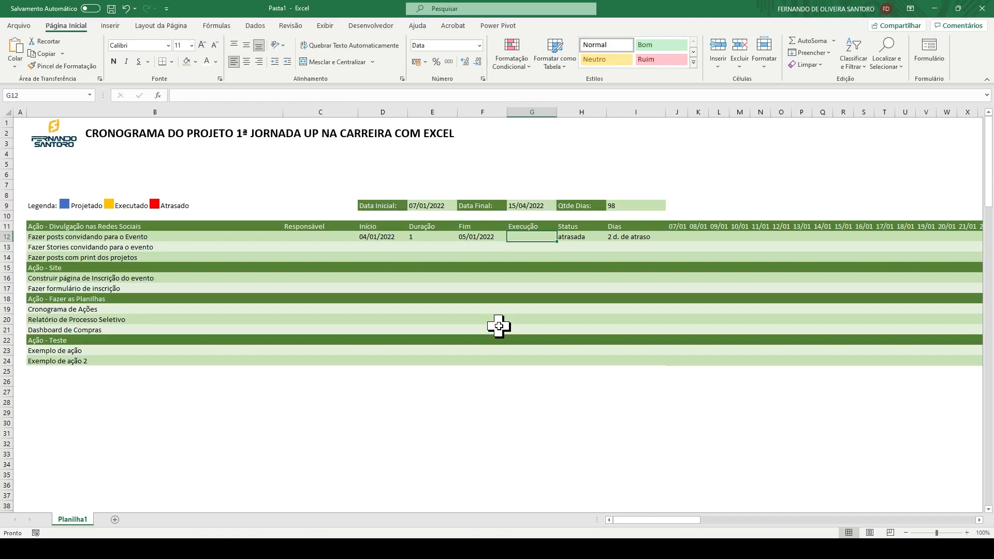
# Select the date grid J12:GG160 and start a new conditional formatting rule based on a formula
pyautogui.click(47, 96)
pyautogui.write('j12:gg16')
pyautogui.press('Return')
pyautogui.moveTo(646, 519); pyautogui.dragTo(608, 519)
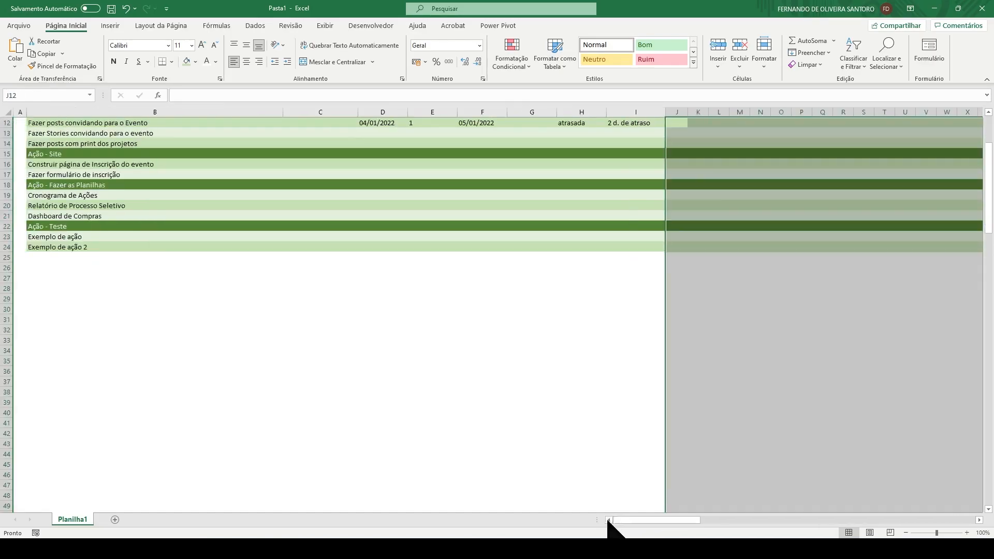
pyautogui.moveTo(990, 221); pyautogui.dragTo(991, 167)
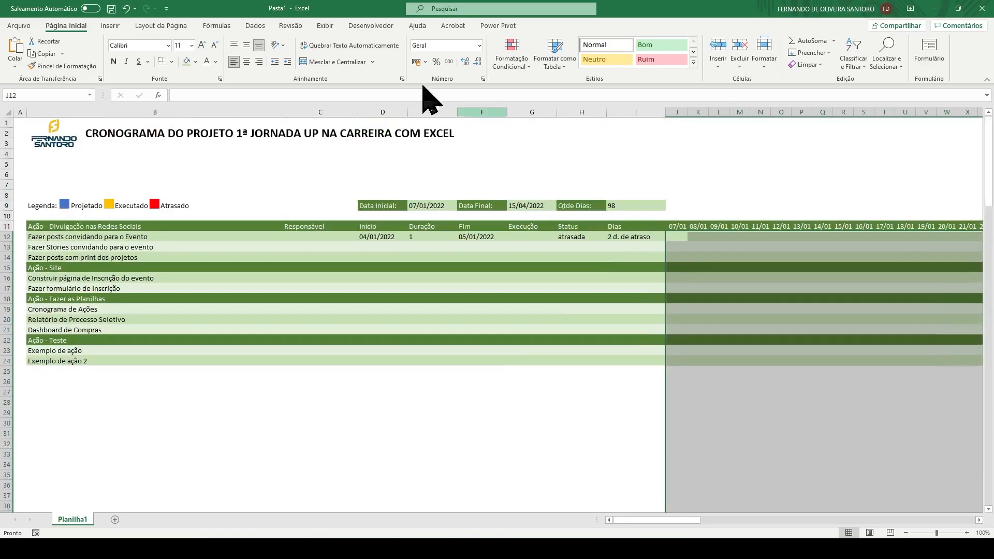
pyautogui.click(508, 61)
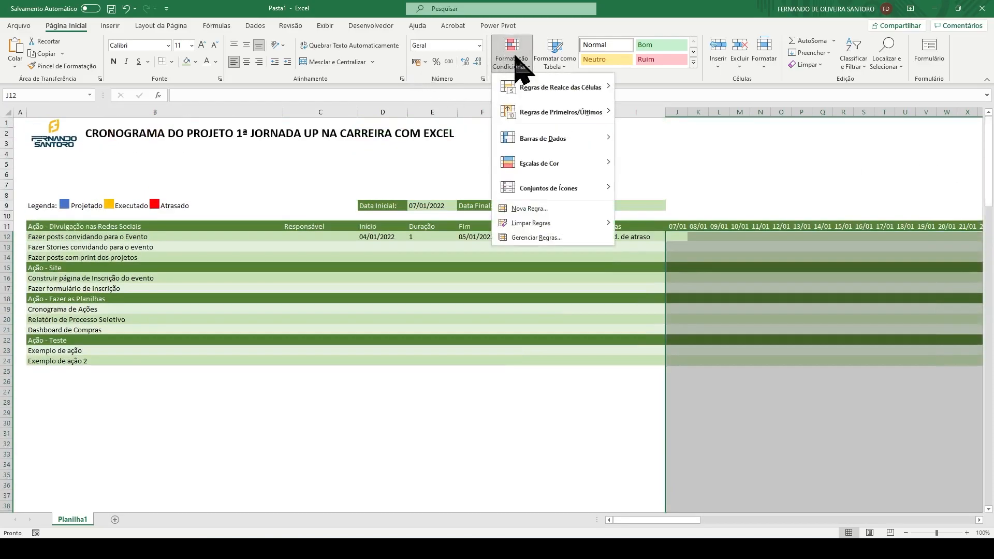
pyautogui.click(533, 210)
pyautogui.click(445, 334)
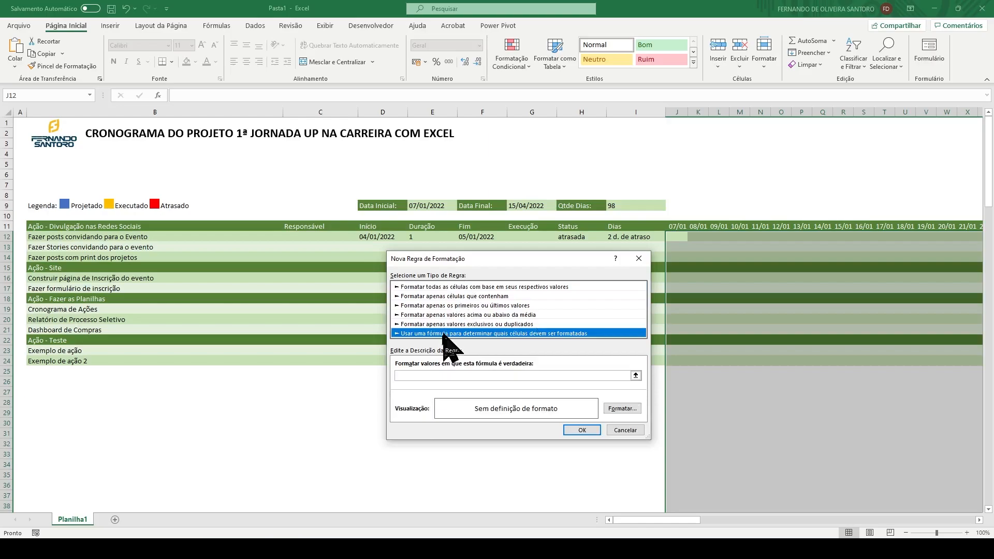
pyautogui.click(437, 376)
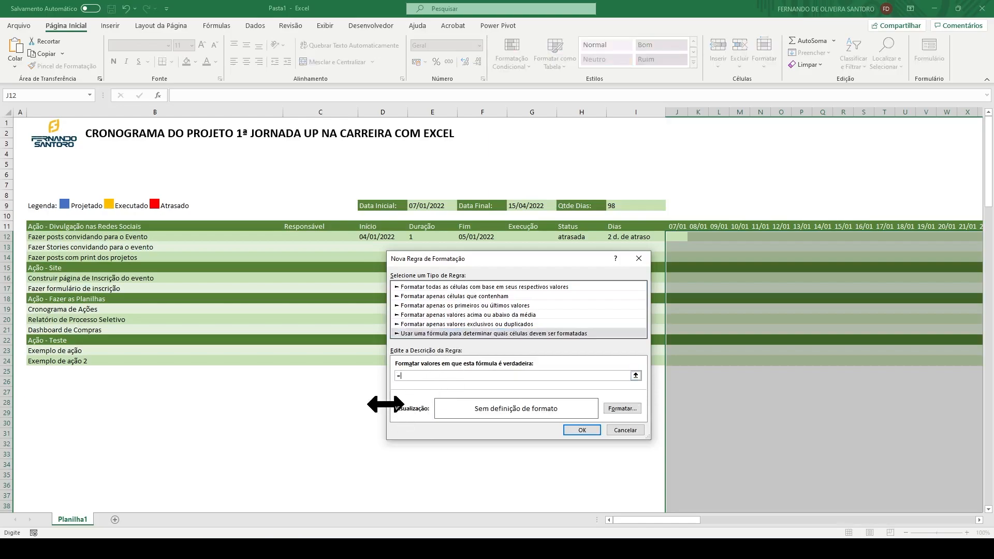
# Begin the rule's E formula with the conditions $H12="atrasada" and $G12=""
pyautogui.write('=e(')
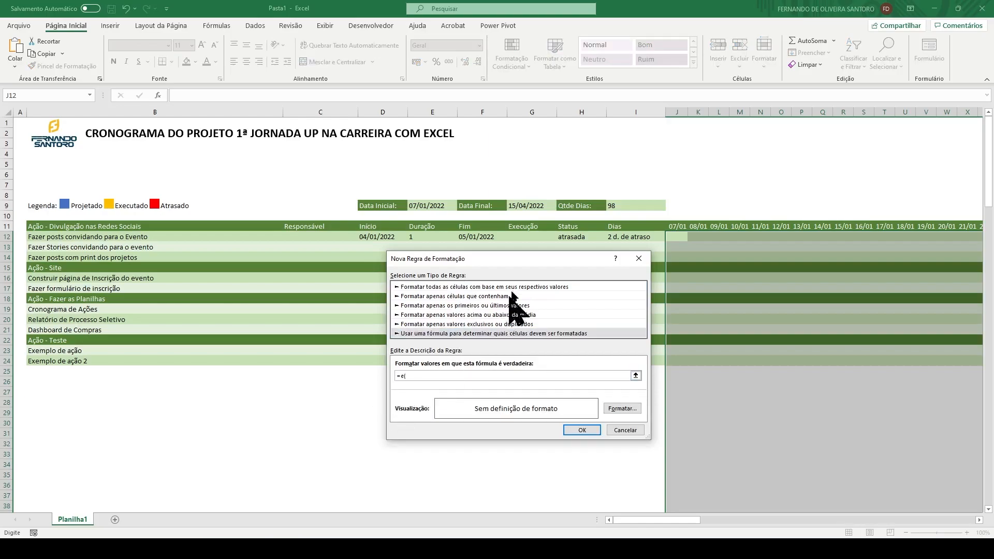
pyautogui.click(569, 236)
pyautogui.press('F4')
pyautogui.write("='")
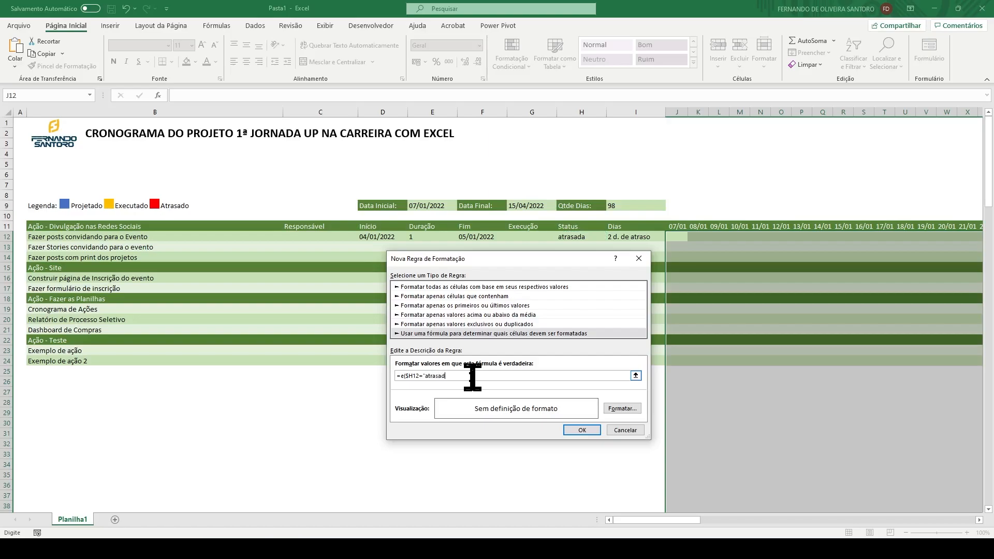
pyautogui.write('atrasada";')
pyautogui.click(518, 235)
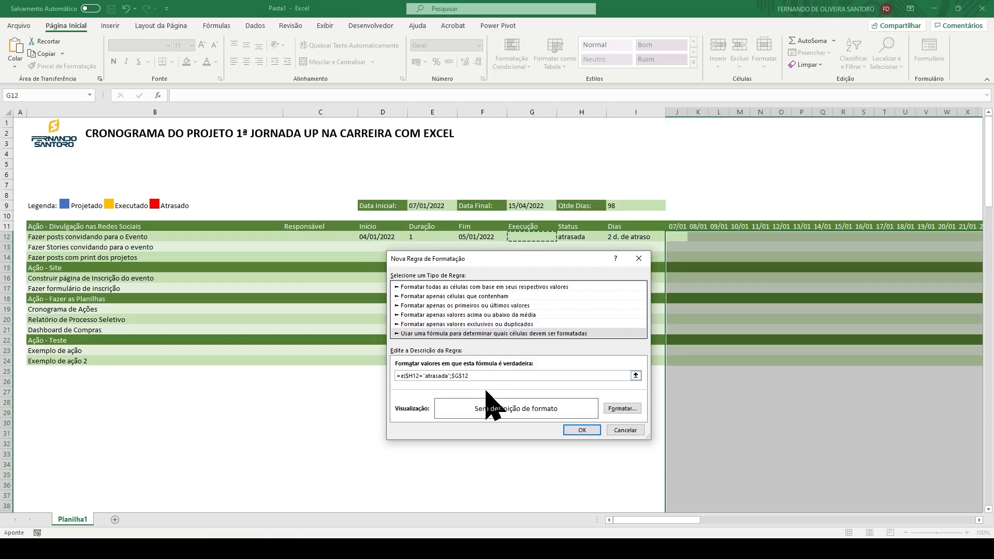
pyautogui.press('F4')
pyautogui.press('F4')
pyautogui.write('="";')
# Add the date conditions J$11>=$D12 and $J$11<=$F12 and close the rule's formula
pyautogui.click(673, 225)
pyautogui.press('F4')
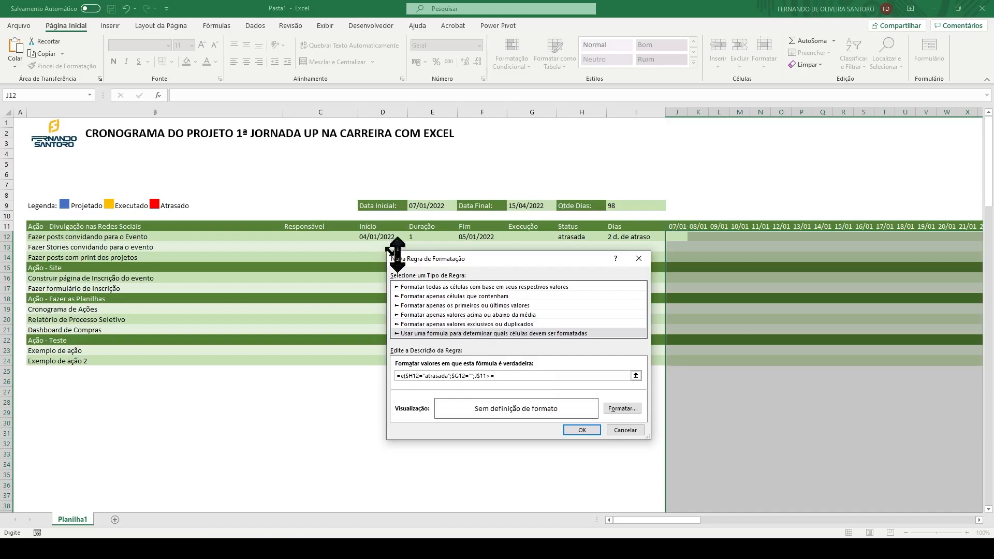
pyautogui.click(369, 237)
pyautogui.press('F4')
pyautogui.press('F4')
pyautogui.write(';')
pyautogui.click(676, 227)
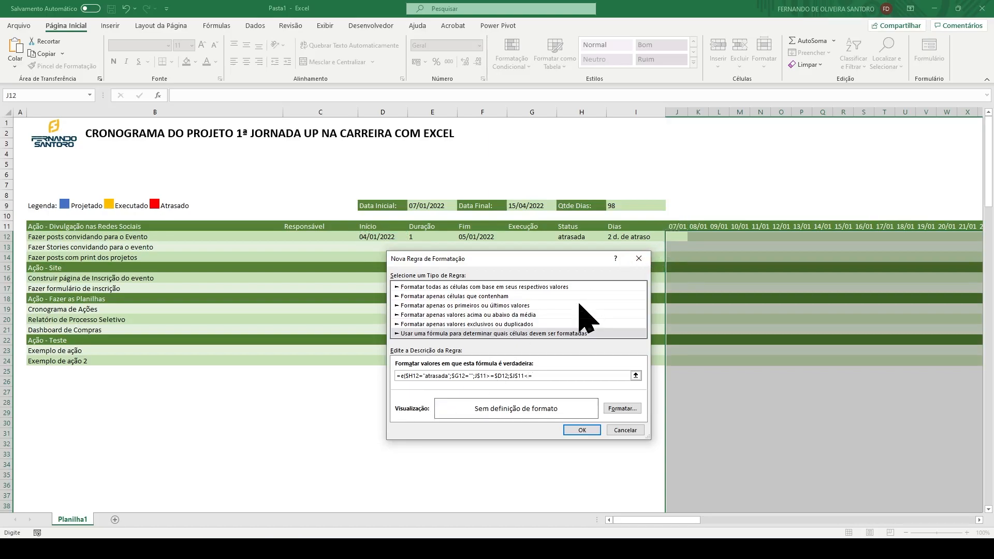
pyautogui.click(472, 237)
pyautogui.press('F4')
pyautogui.press('F4')
pyautogui.write(')')
# Give the rule for late actions without an execution date a solid red fill and create it
pyautogui.click(622, 408)
pyautogui.click(404, 332)
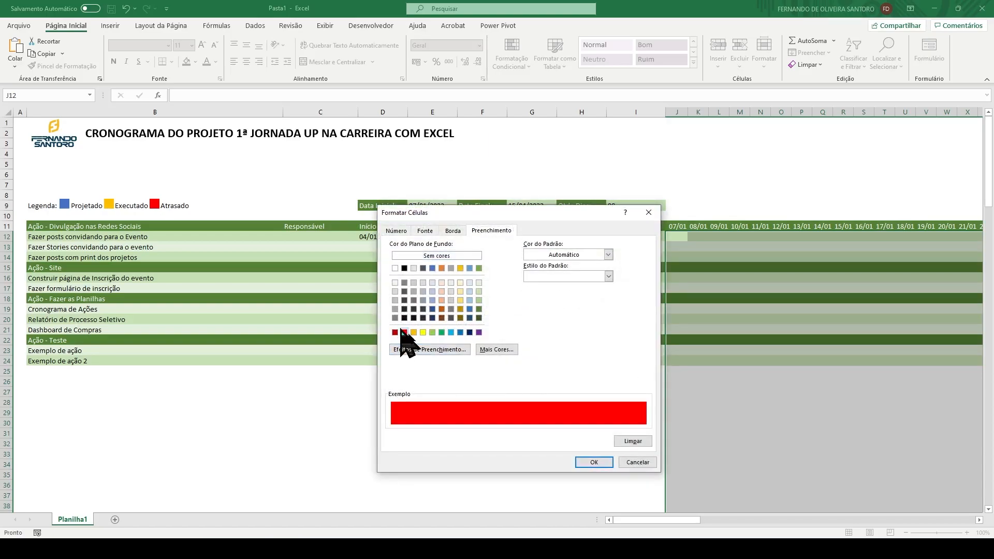
pyautogui.click(594, 462)
pyautogui.click(582, 430)
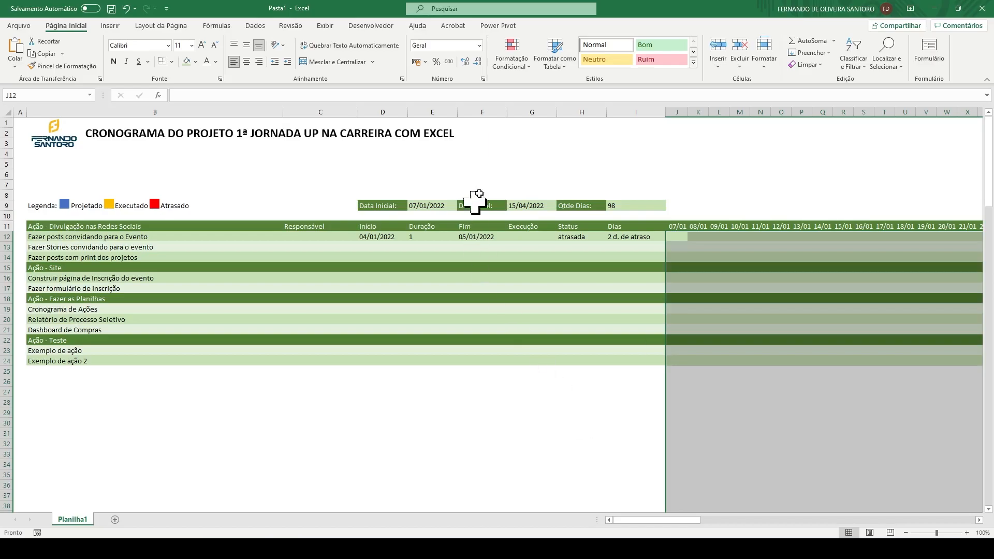
# Move the new red rule to third place, enable stop-if-true for both "atrasada" rules, and apply the changes
pyautogui.click(511, 64)
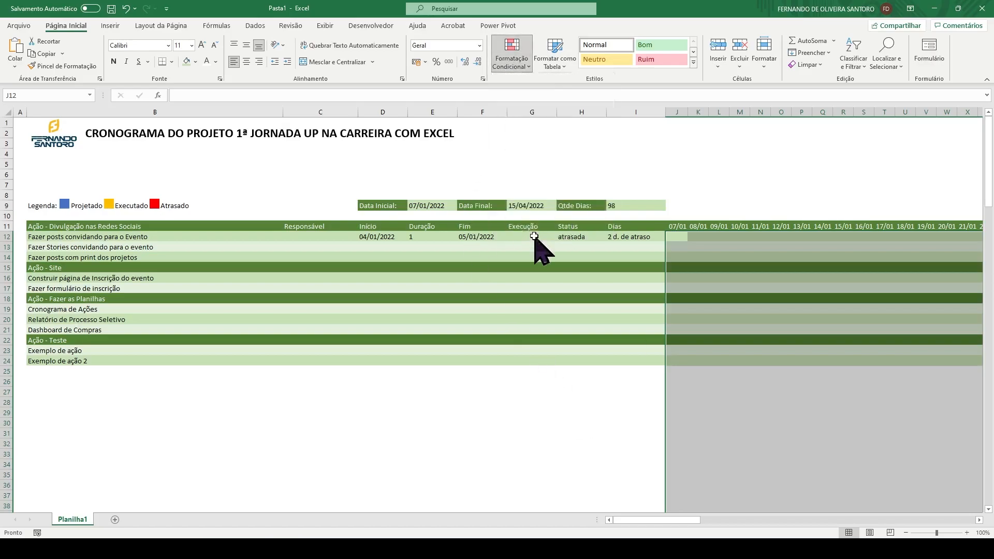
pyautogui.click(537, 237)
pyautogui.click(417, 336)
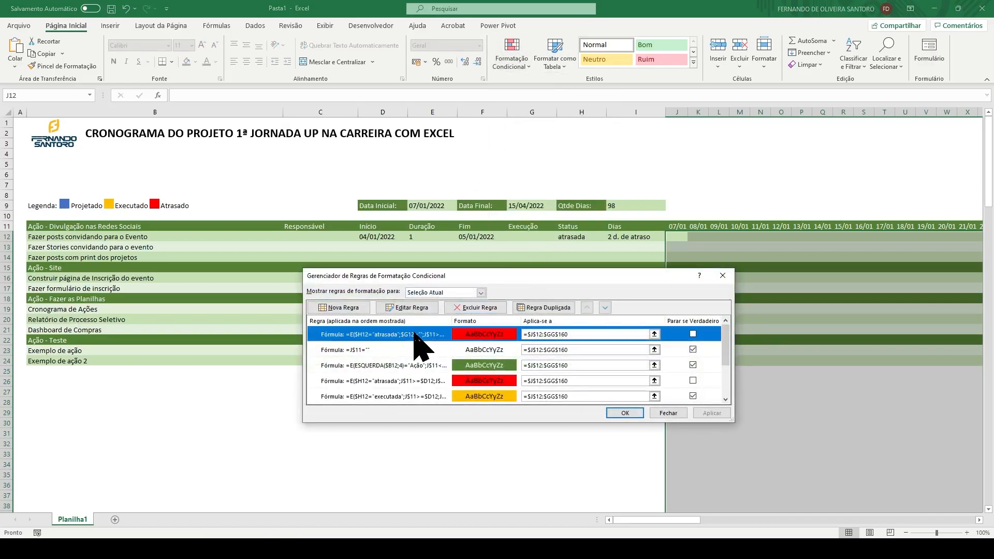
pyautogui.click(605, 307)
pyautogui.click(605, 307)
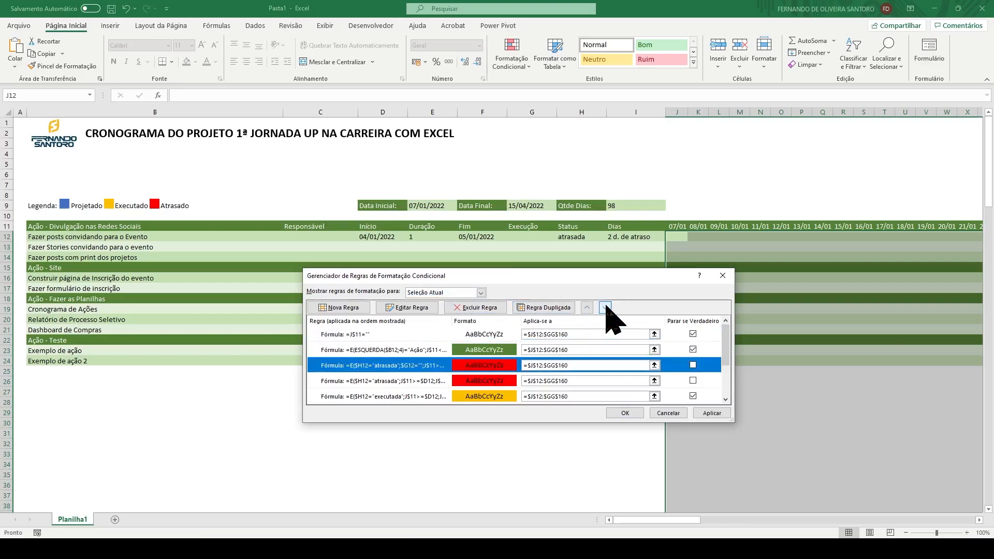
pyautogui.click(693, 365)
pyautogui.click(693, 381)
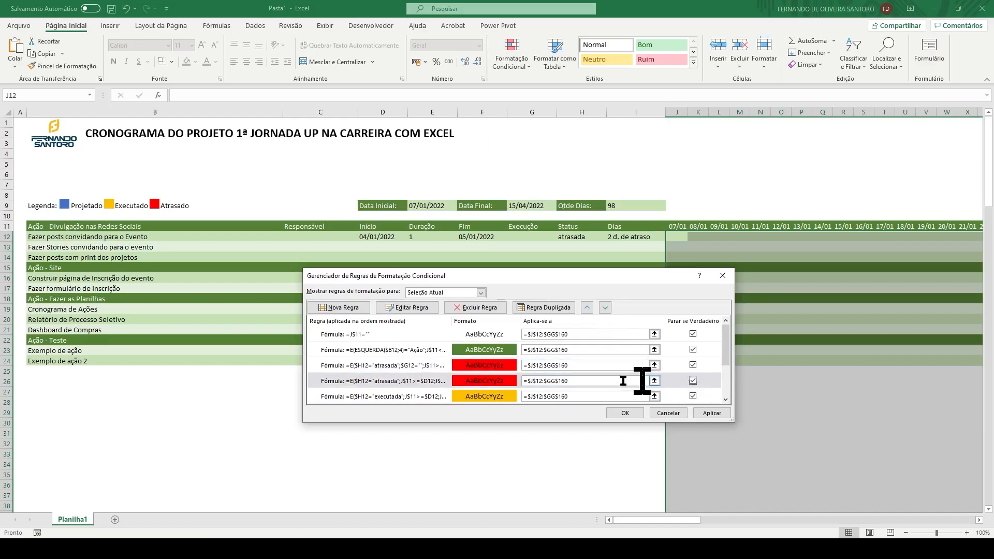
pyautogui.click(417, 364)
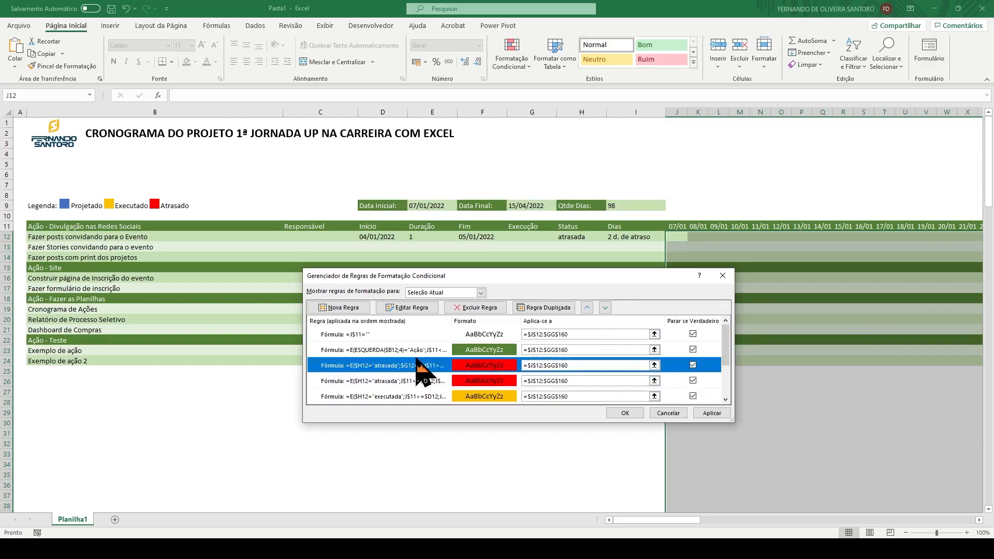
pyautogui.click(709, 413)
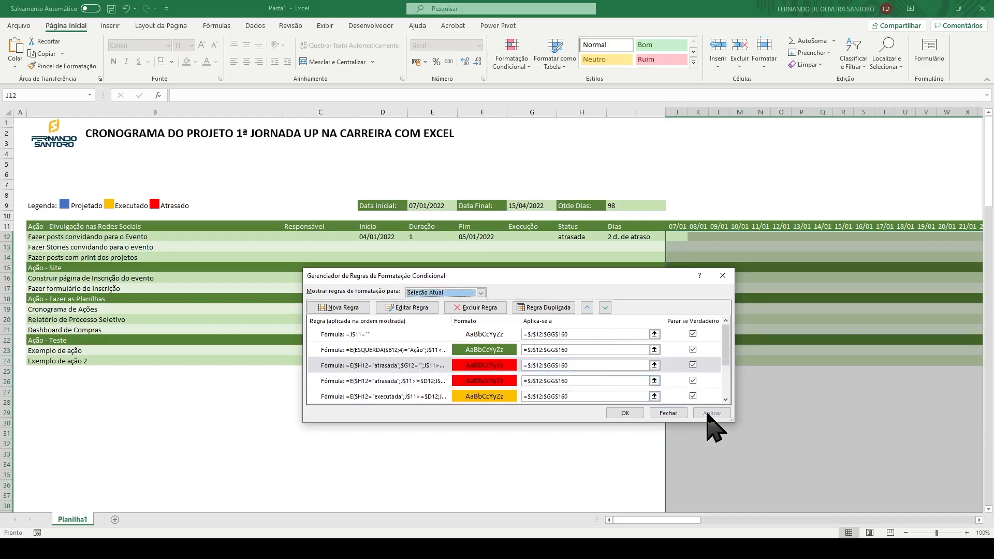
# Replace $F12 with HOJE() in the final condition of the third-place "atrasada" rule and apply the change
pyautogui.click(367, 365)
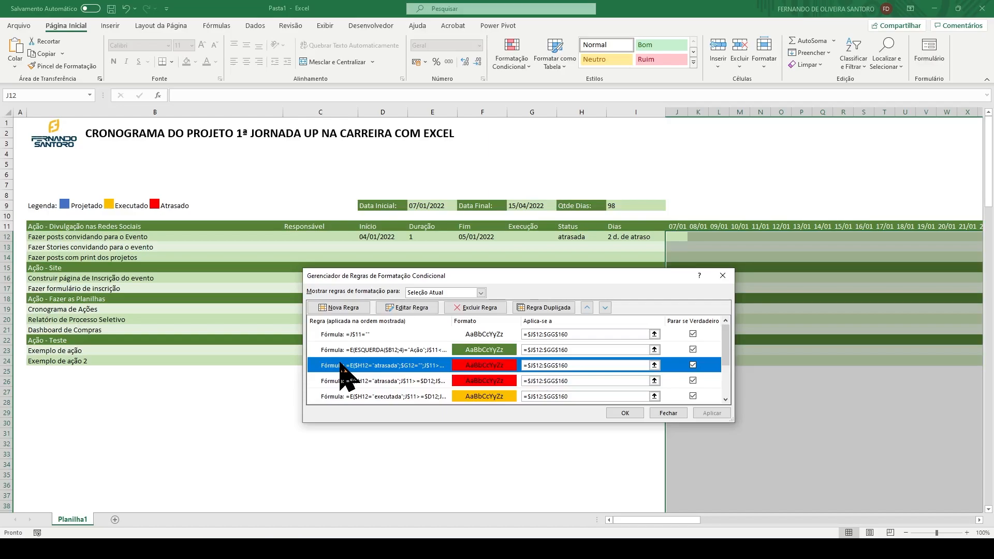
pyautogui.click(409, 308)
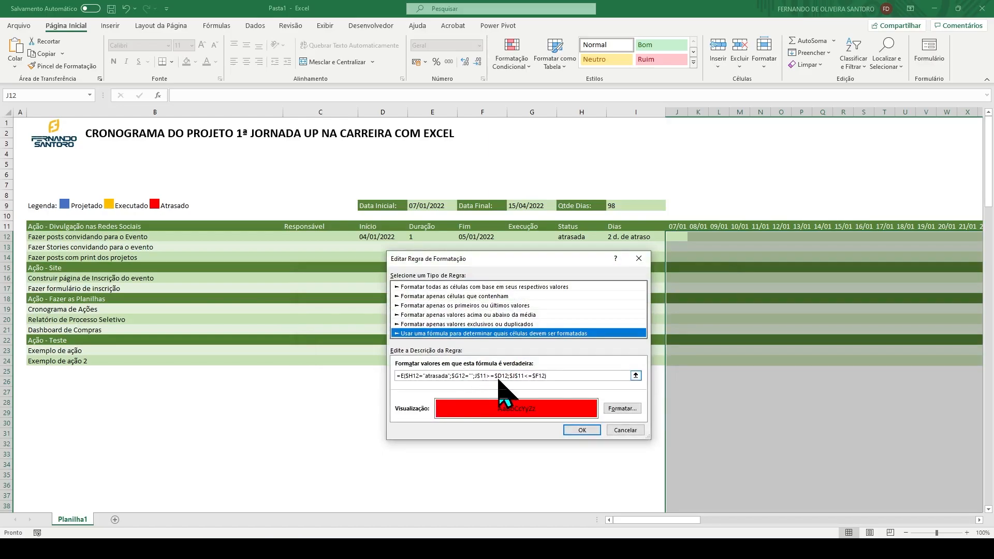
pyautogui.moveTo(509, 375); pyautogui.dragTo(524, 375)
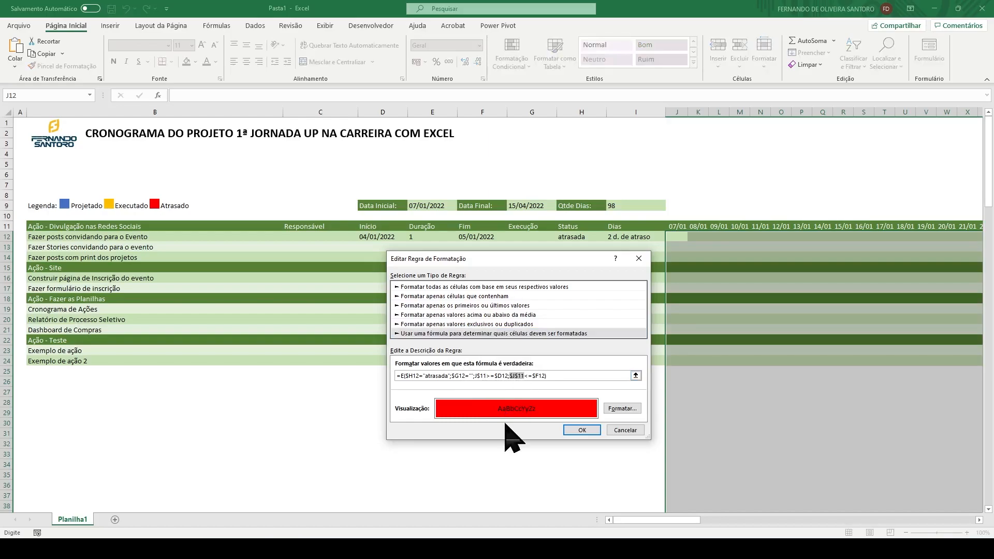
pyautogui.moveTo(533, 375); pyautogui.dragTo(546, 376)
pyautogui.click(582, 430)
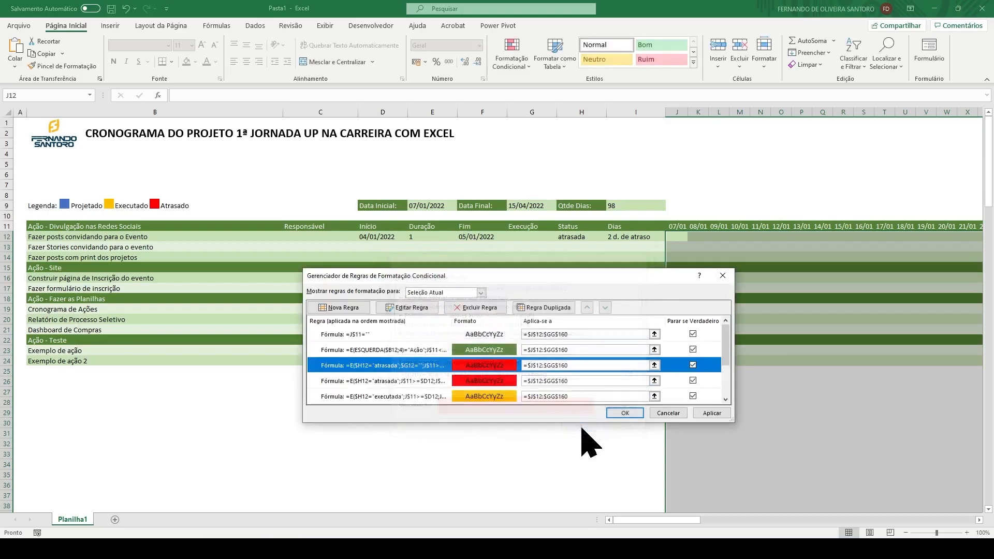
pyautogui.click(712, 413)
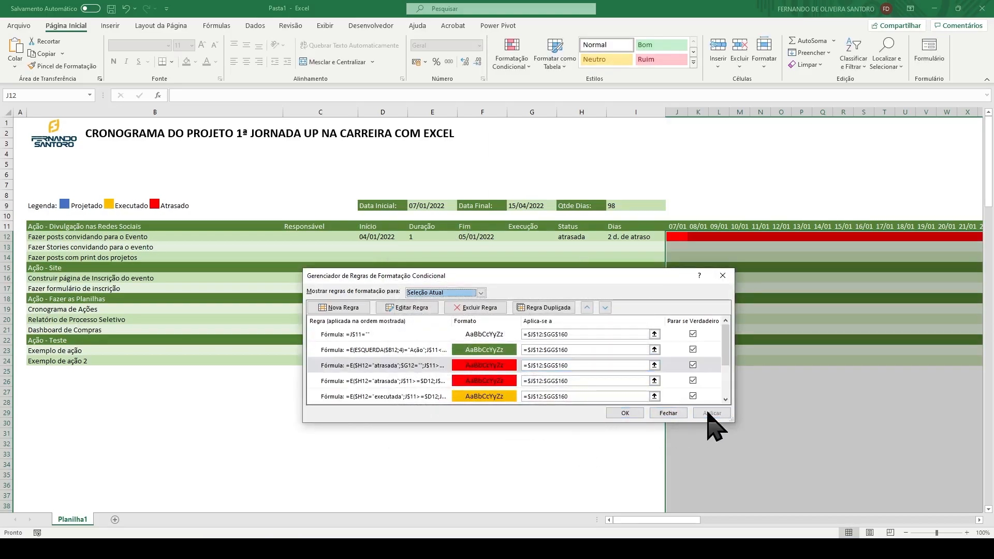
pyautogui.click(625, 412)
# Open the third-place red "atrasada" rule for editing to examine its formula
pyautogui.moveTo(655, 520); pyautogui.dragTo(635, 526)
pyautogui.click(512, 65)
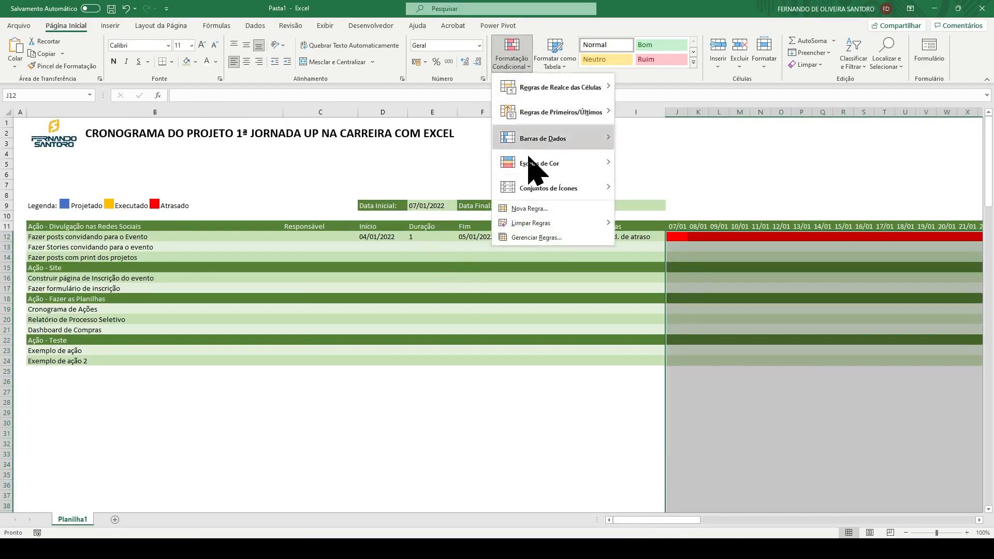
pyautogui.click(528, 237)
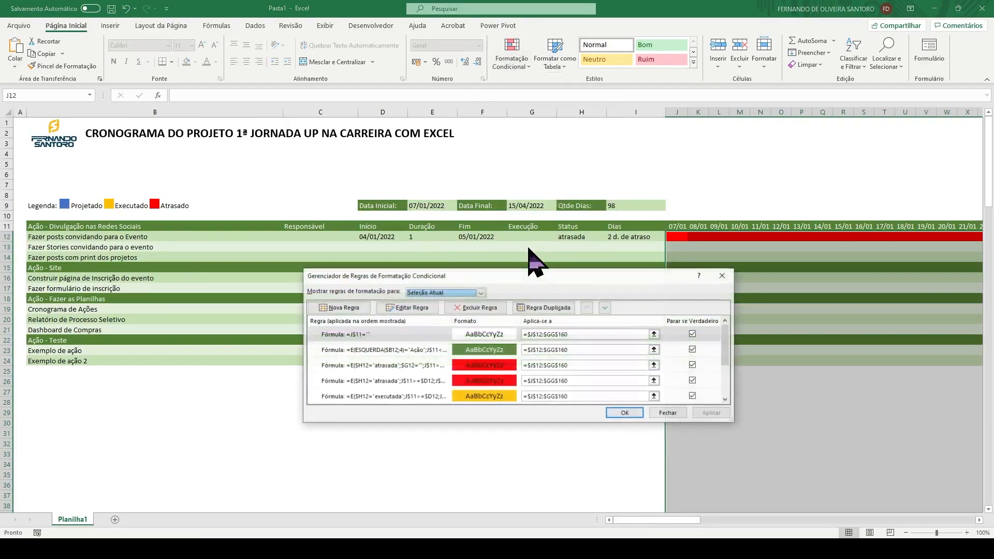
pyautogui.click(393, 365)
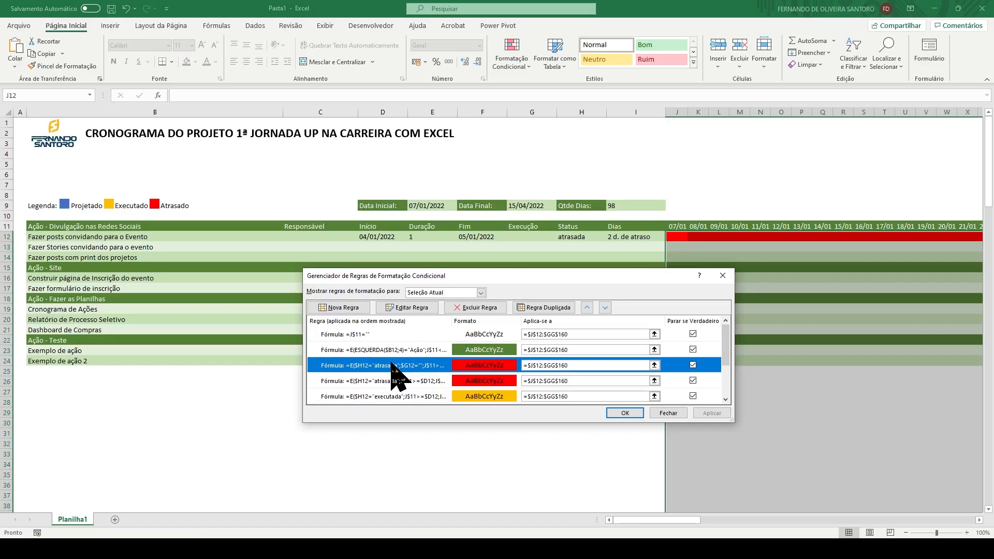
pyautogui.click(410, 309)
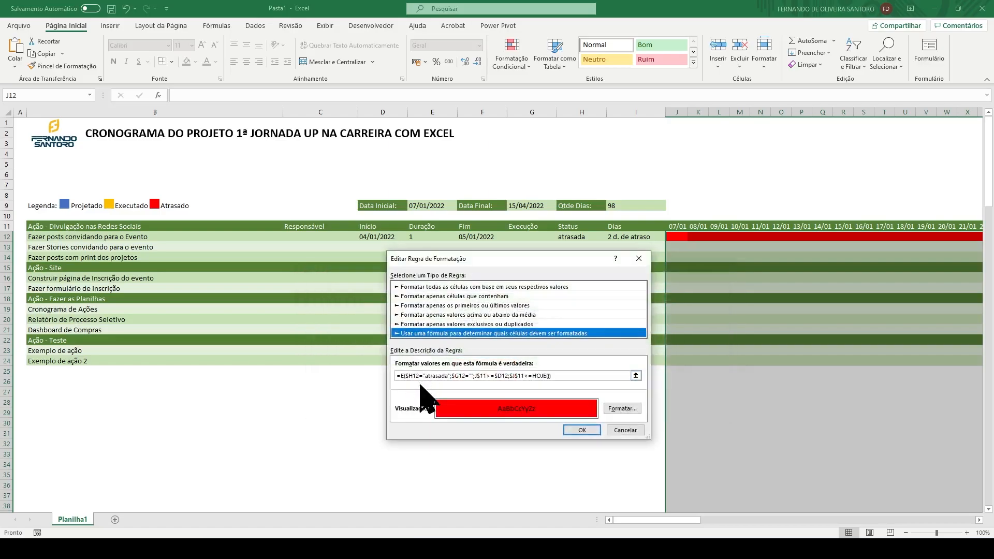
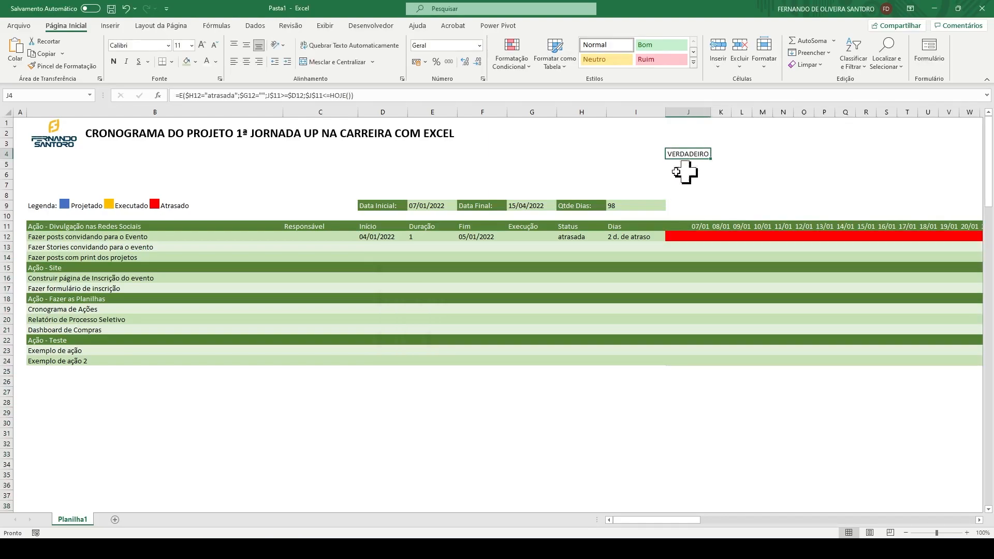
# Examine the arguments of the E function in J4 and copy the fourth condition, $J$11<=HOJE()
pyautogui.click(157, 96)
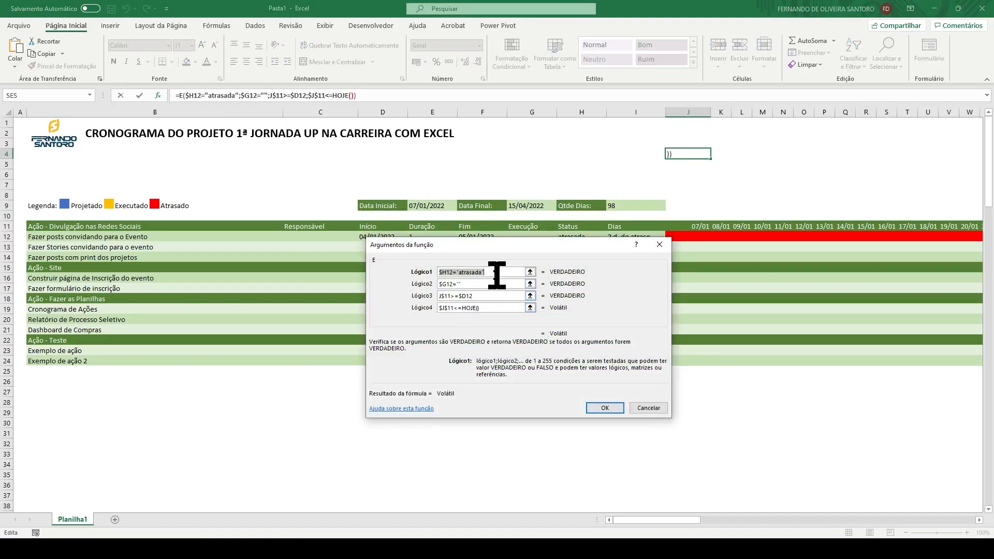
pyautogui.click(489, 310)
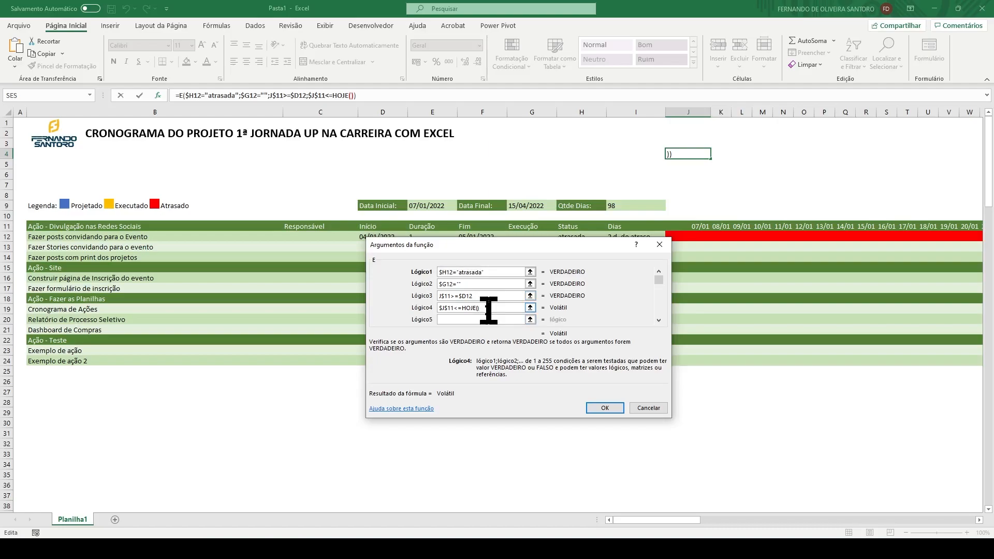
pyautogui.moveTo(486, 309); pyautogui.dragTo(414, 309)
pyautogui.hotkey('ctrl', 'c')
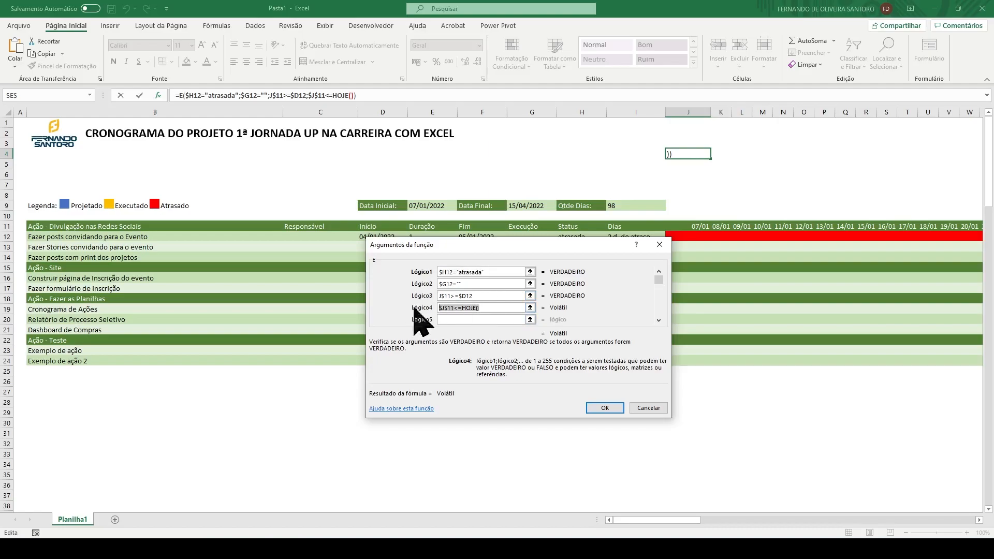
pyautogui.press('Return')
# Enter the copied condition in J5 as the test formula =$J$11<=HOJE()
pyautogui.doubleClick(679, 165)
pyautogui.hotkey('ctrl', 'v')
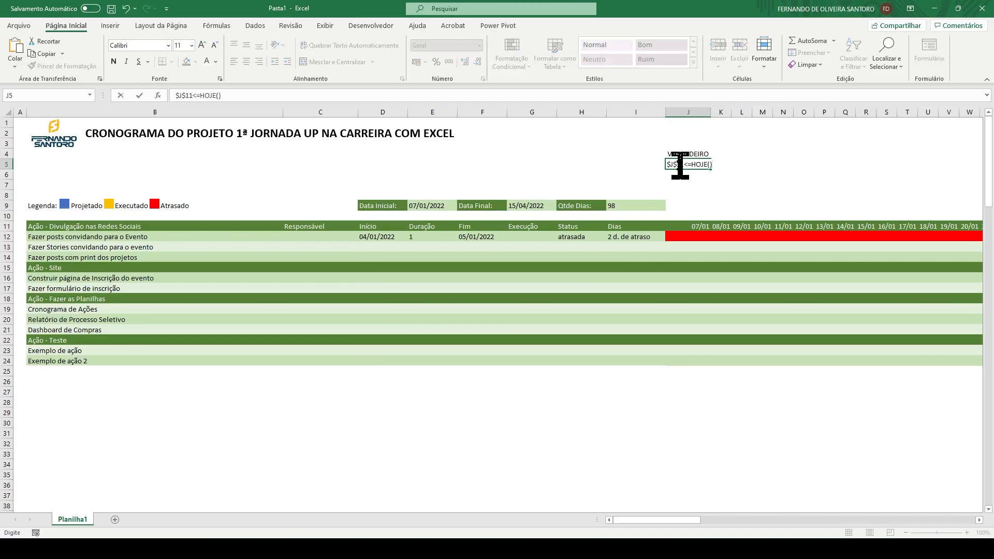
pyautogui.hotkey('ctrl', 'Return')
pyautogui.click(176, 96)
pyautogui.write('=')
pyautogui.hotkey('ctrl', 'Return')
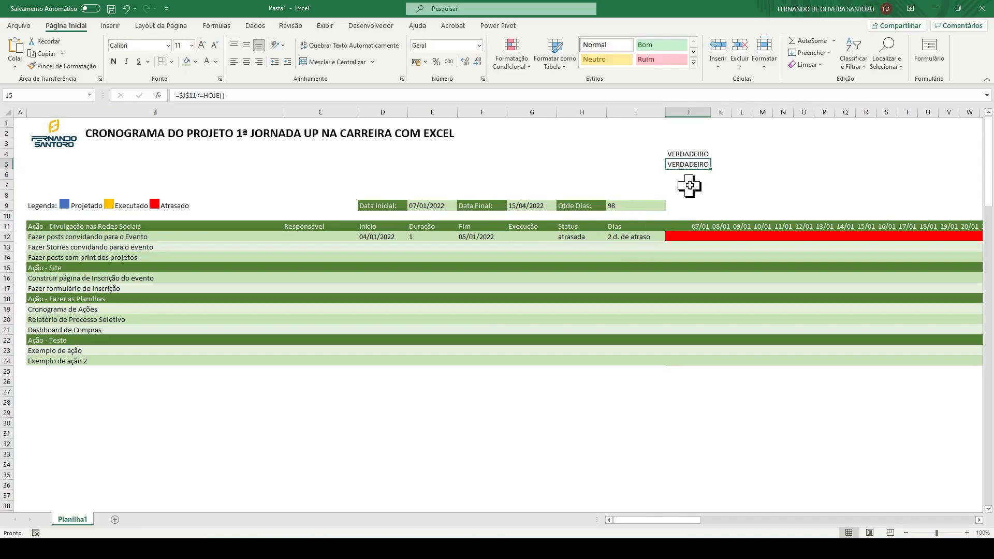
# Fill the J5 test formula into K5, widen column K, and examine the cell reference used in K5
pyautogui.moveTo(711, 170); pyautogui.dragTo(743, 150)
pyautogui.moveTo(732, 113); pyautogui.dragTo(766, 115)
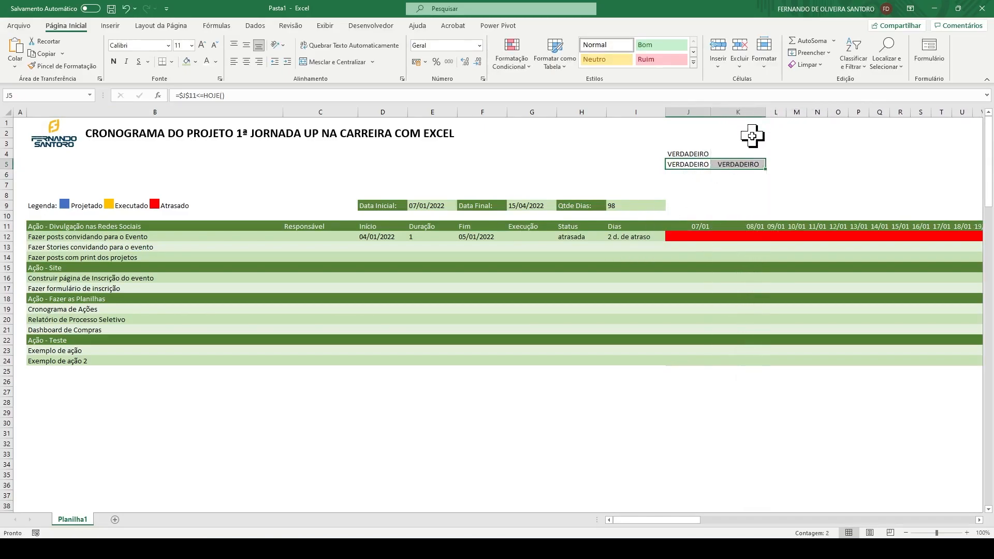
pyautogui.click(726, 164)
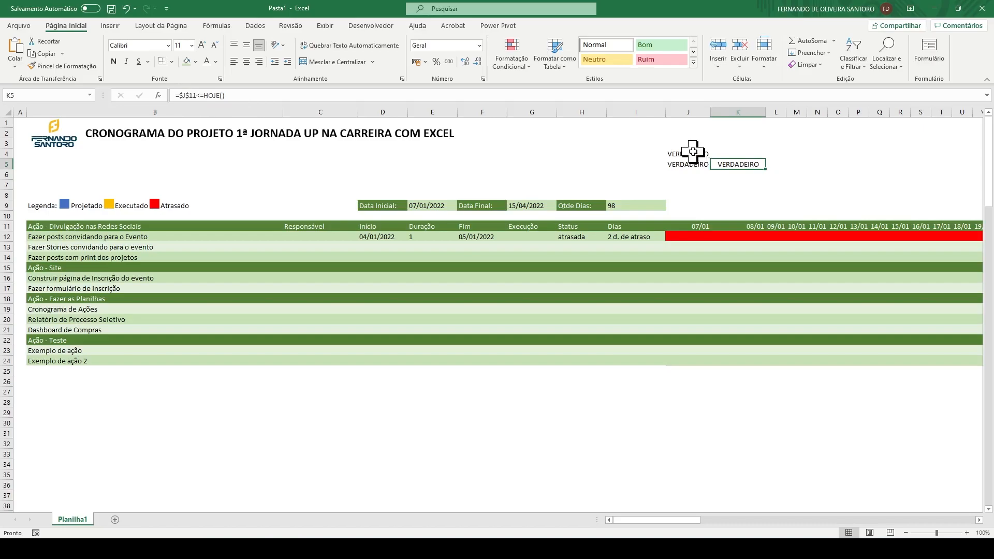
pyautogui.click(184, 96)
pyautogui.click(179, 96)
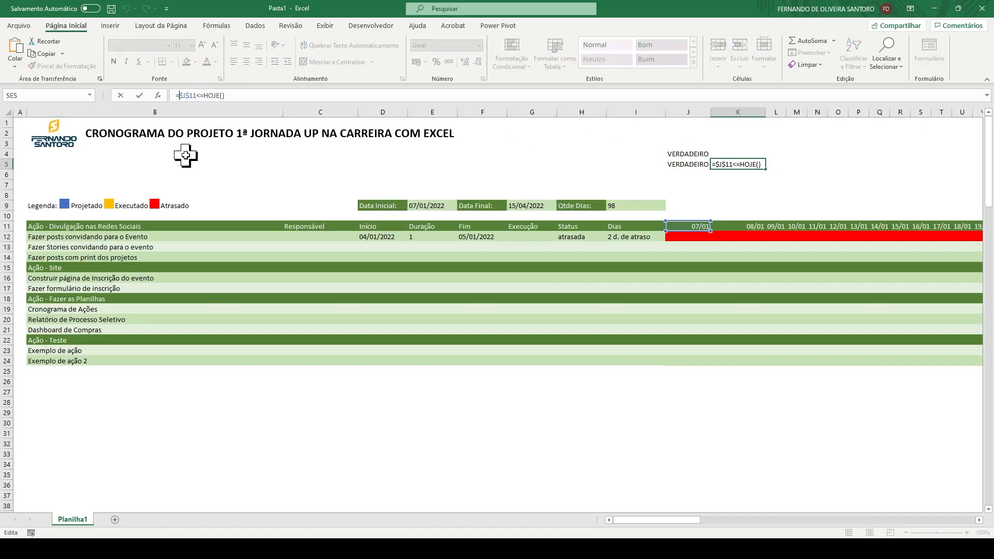
pyautogui.press('Escape')
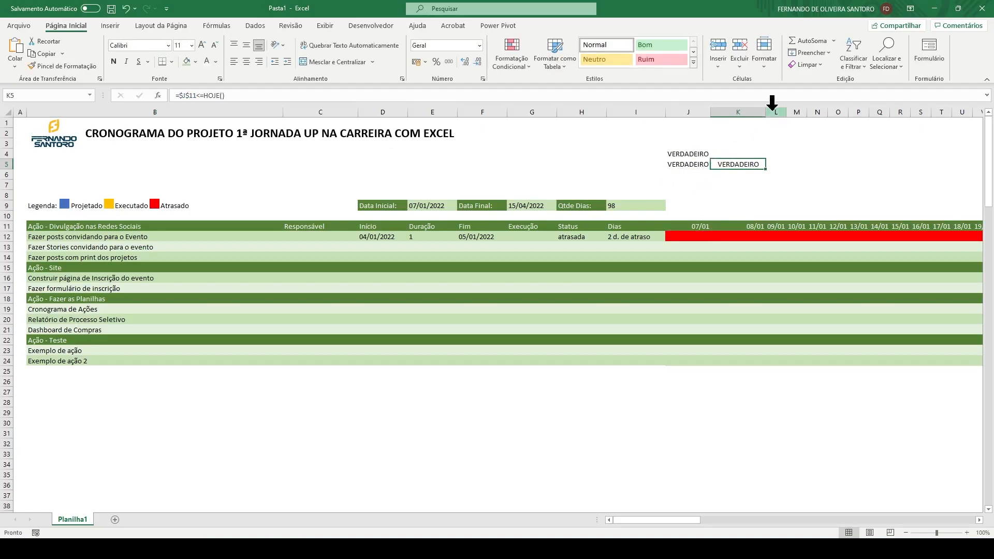
# Set columns J and K to width 5, matching column L, and clear the test formulas in J4:K5
pyautogui.moveTo(742, 106); pyautogui.dragTo(699, 105)
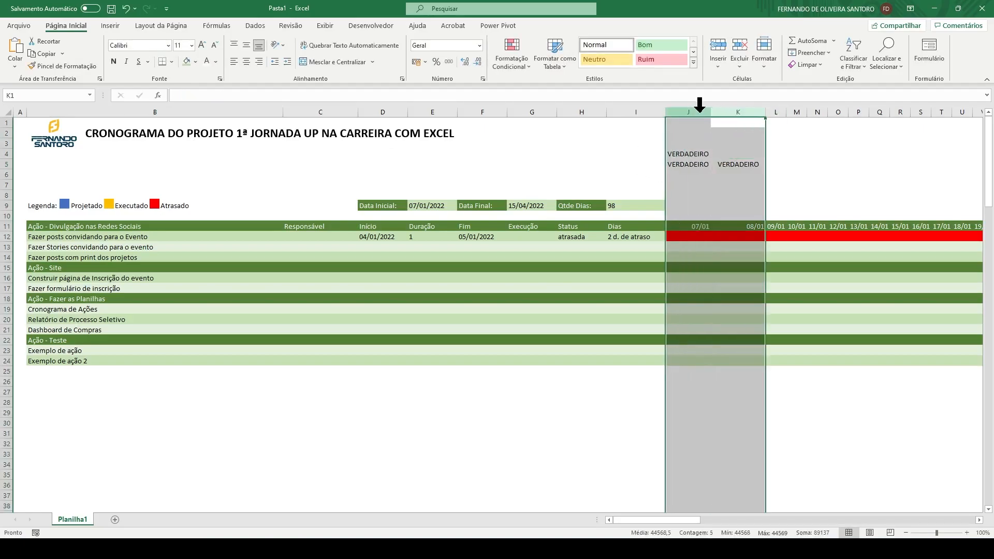
pyautogui.click(773, 106)
pyautogui.rightClick(772, 106)
pyautogui.click(807, 258)
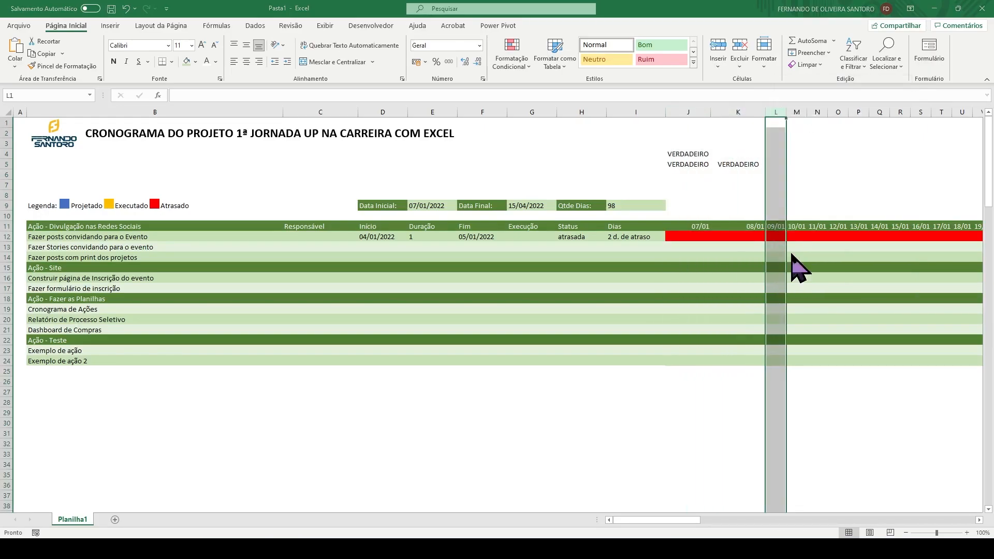
pyautogui.click(815, 277)
pyautogui.moveTo(734, 103); pyautogui.dragTo(701, 102)
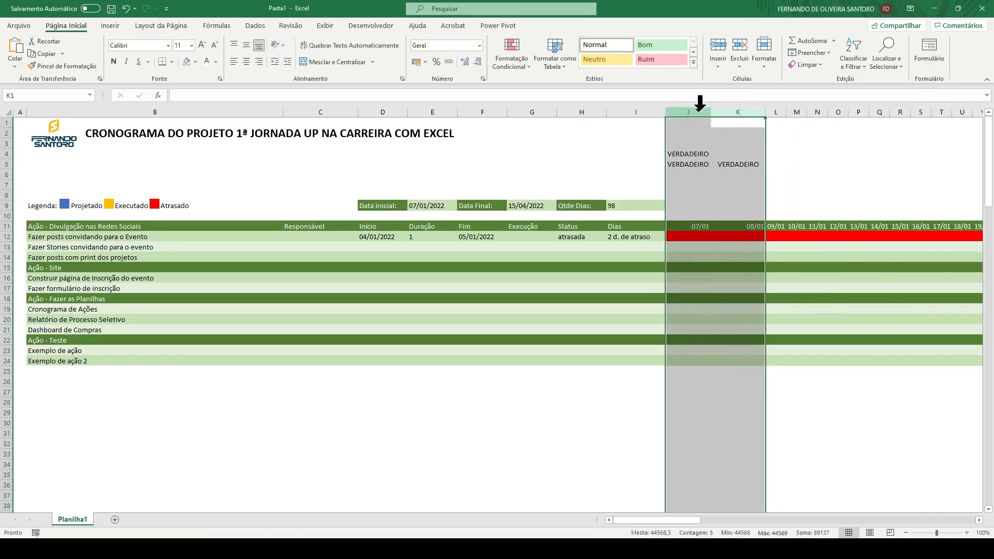
pyautogui.rightClick(701, 102)
pyautogui.click(727, 261)
pyautogui.write('5')
pyautogui.press('Return')
pyautogui.click(676, 158)
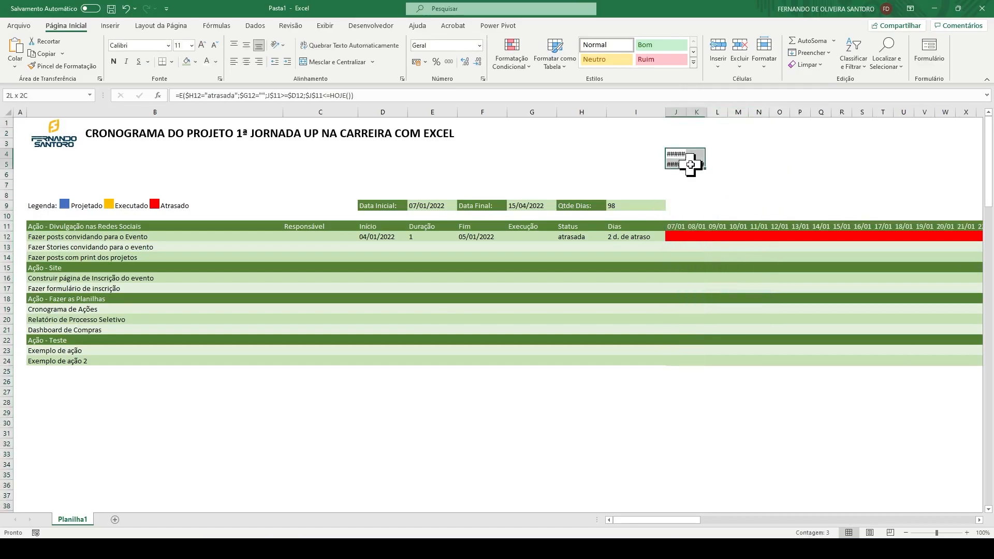
# For the cells from J12 onward, change $J$11 to J$11 in the HOJE() condition of the third-place "atrasada" rule and apply it
pyautogui.click(667, 237)
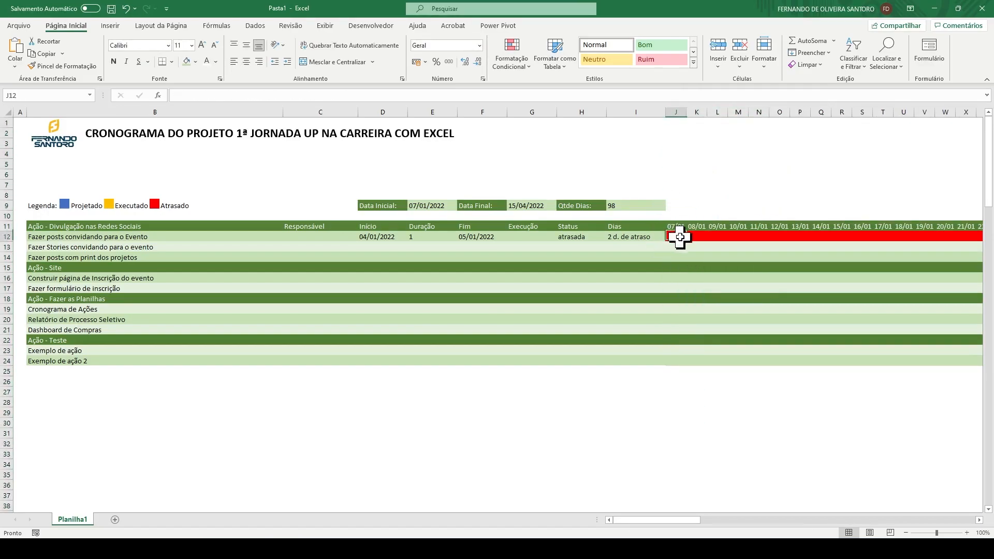
pyautogui.click(73, 96)
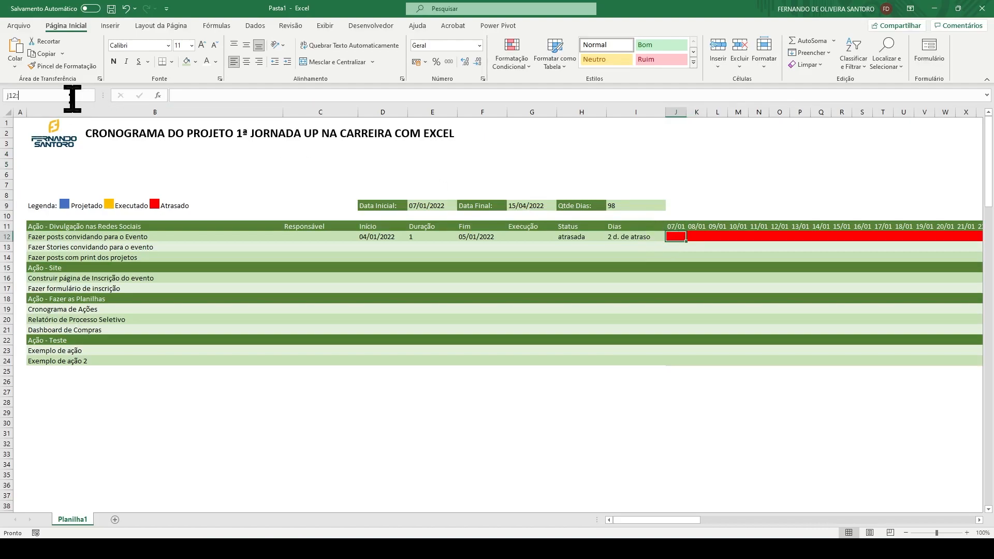
pyautogui.press('Return')
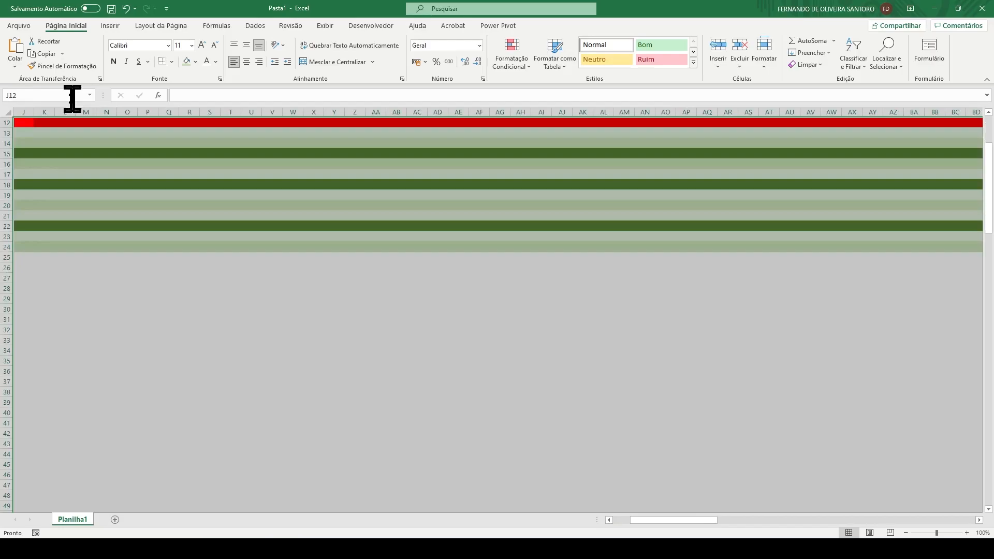
pyautogui.click(513, 58)
pyautogui.click(531, 236)
pyautogui.click(408, 366)
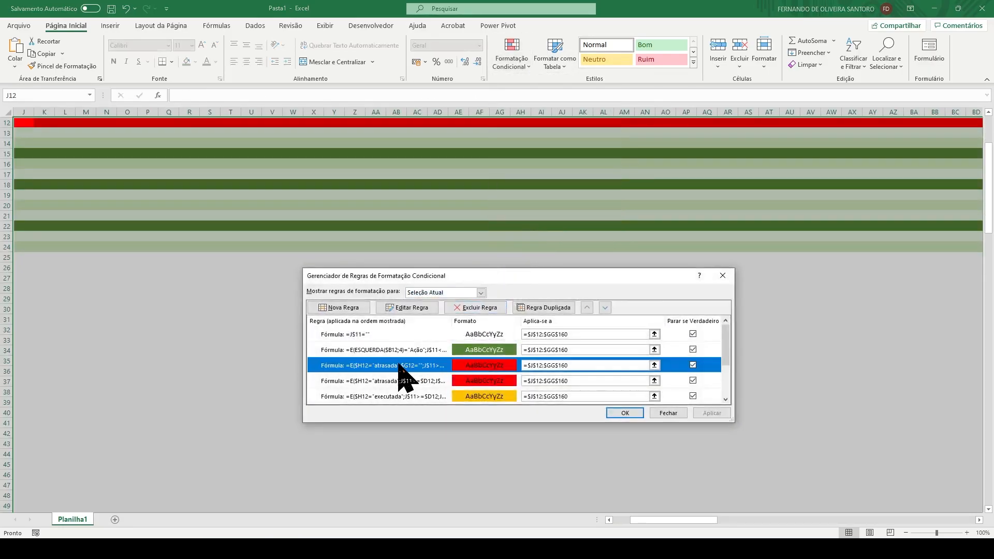
pyautogui.click(411, 308)
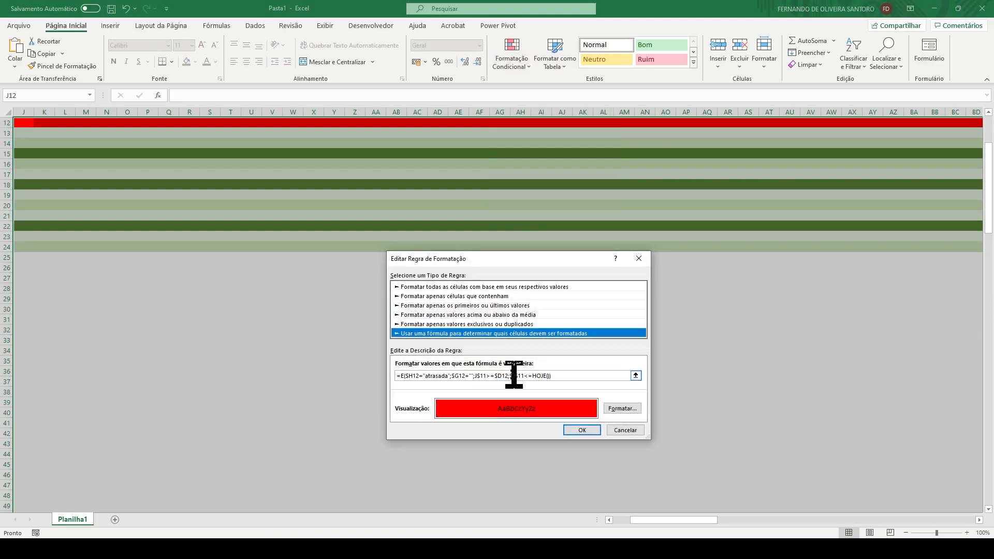
pyautogui.click(513, 375)
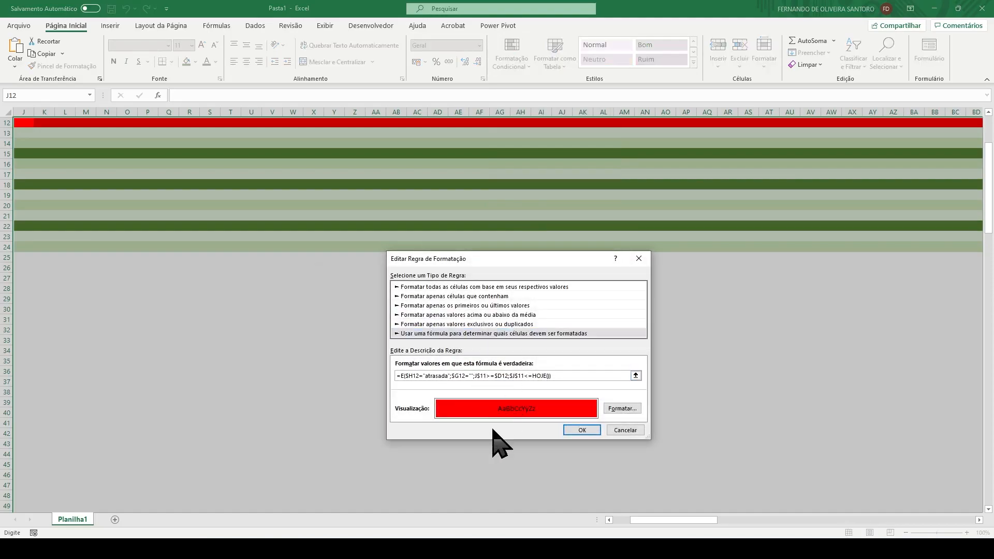
pyautogui.press('BackSpace')
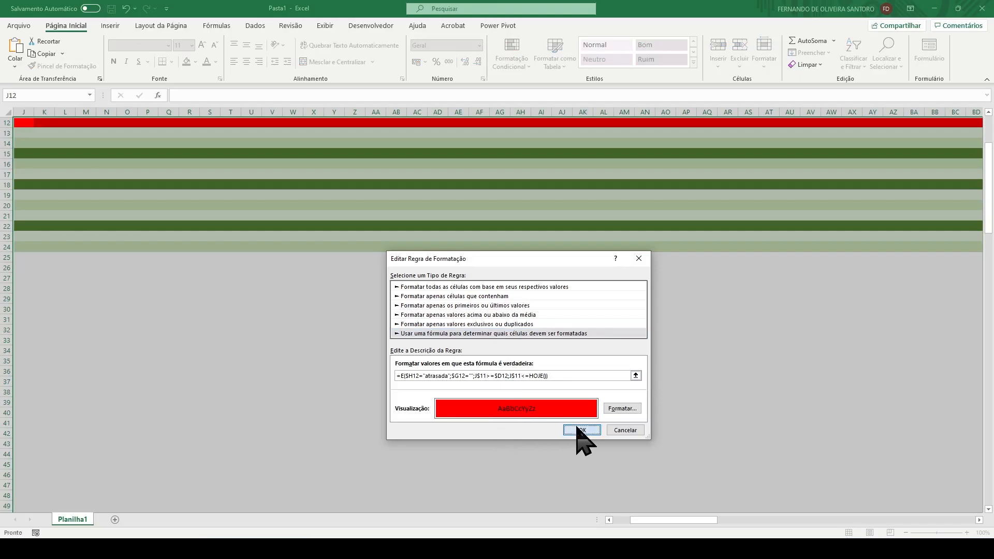
pyautogui.click(580, 430)
pyautogui.click(710, 413)
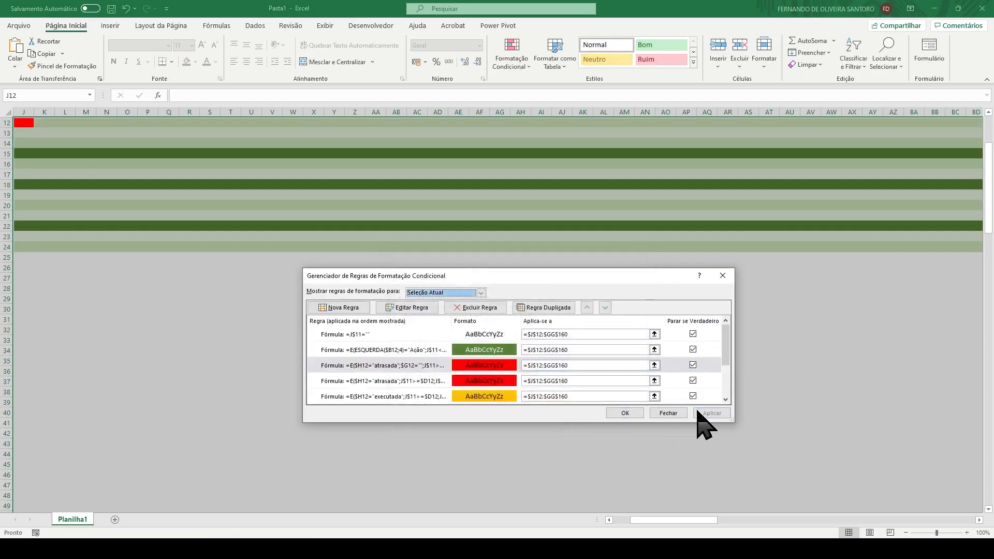
pyautogui.click(625, 413)
pyautogui.moveTo(636, 520); pyautogui.dragTo(619, 519)
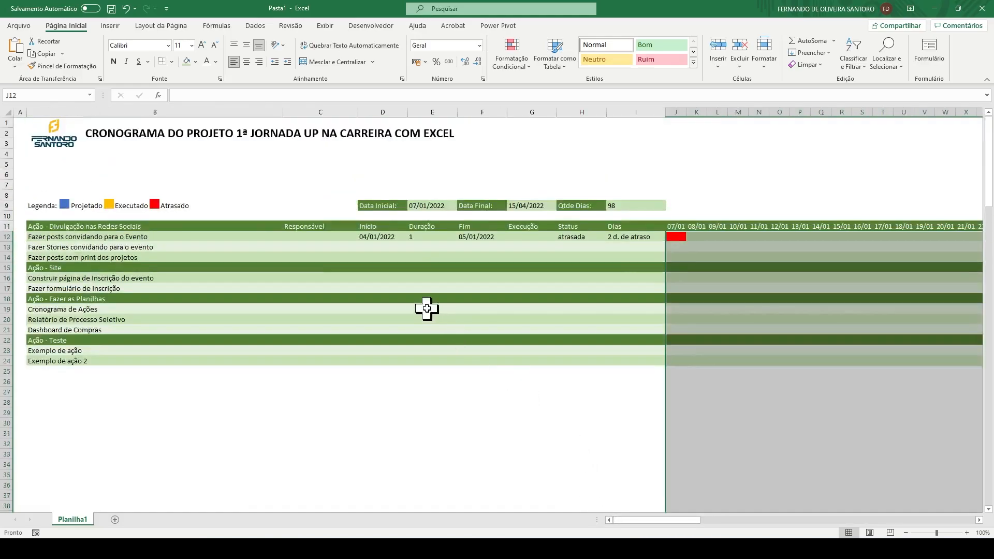
# Try a start date of 07/01 for the first action in D12, and set it back to 04/01
pyautogui.click(374, 238)
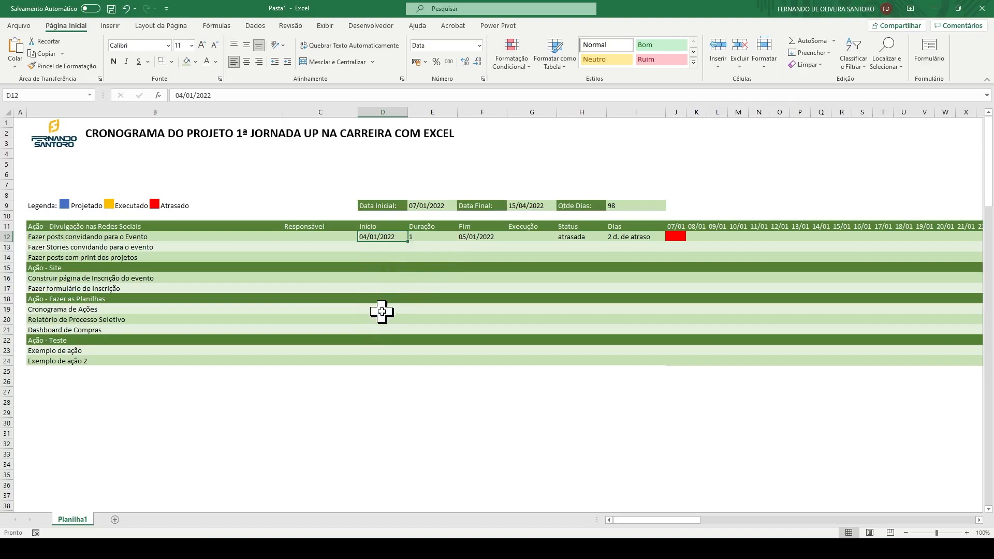
pyautogui.write('08')
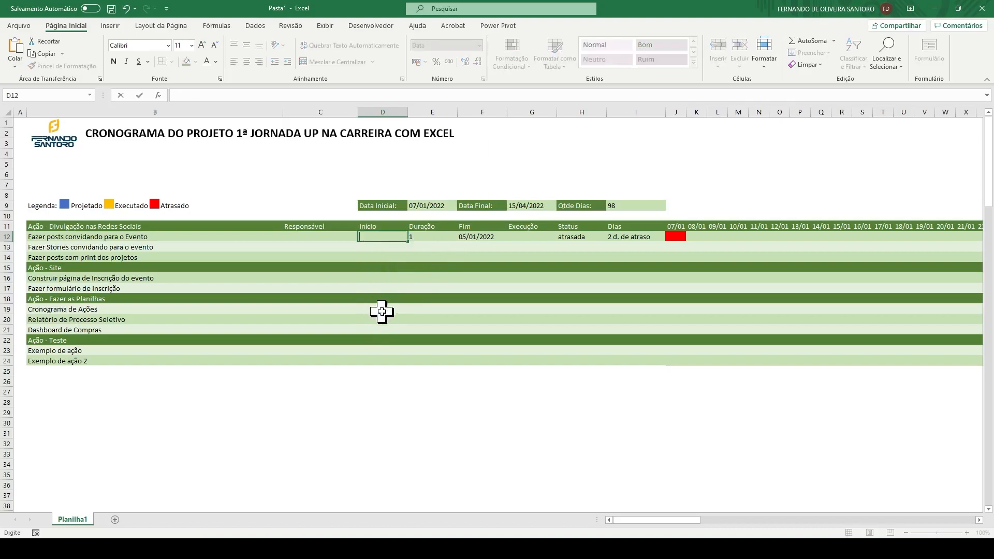
pyautogui.write('/01')
pyautogui.press('Tab')
pyautogui.press('Tab')
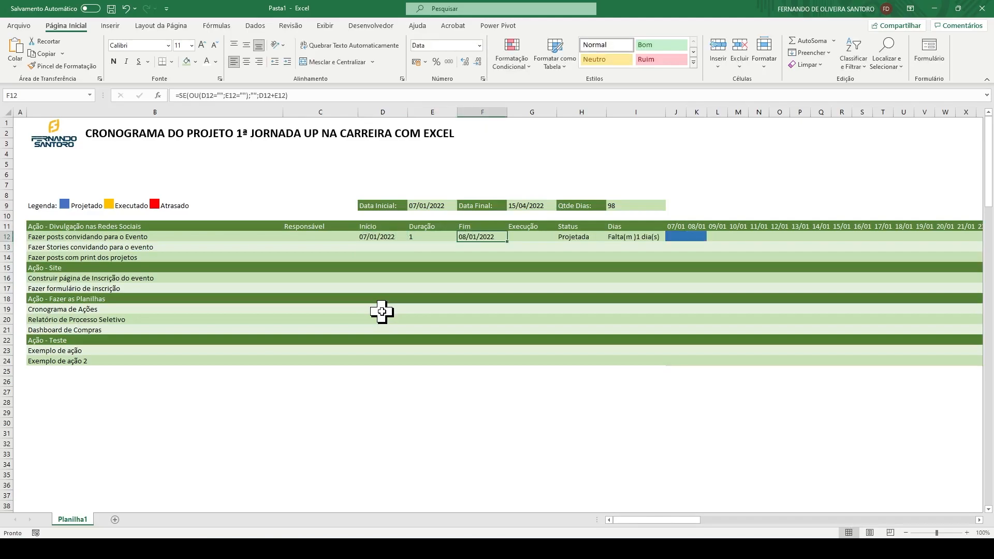
pyautogui.press('Left')
pyautogui.press('Left')
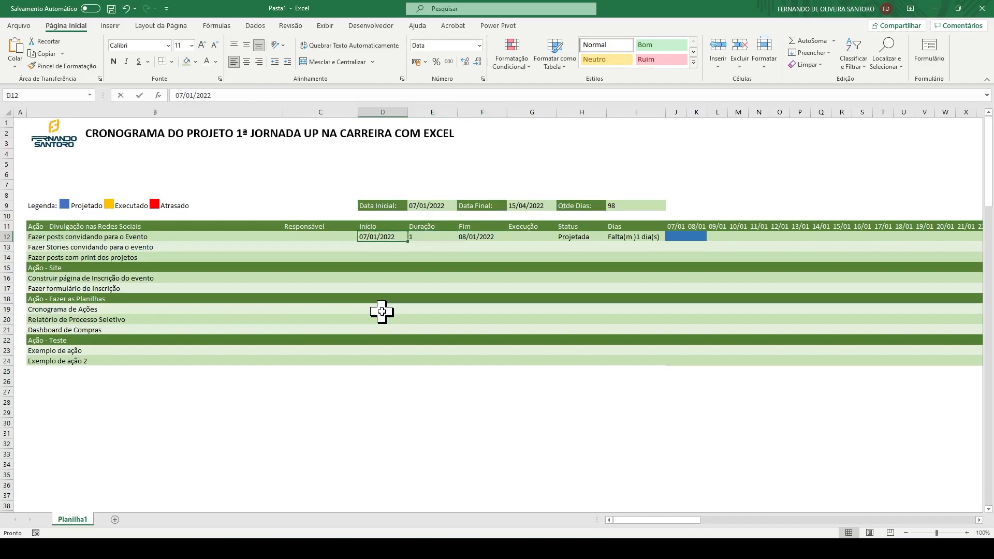
pyautogui.write('04/01')
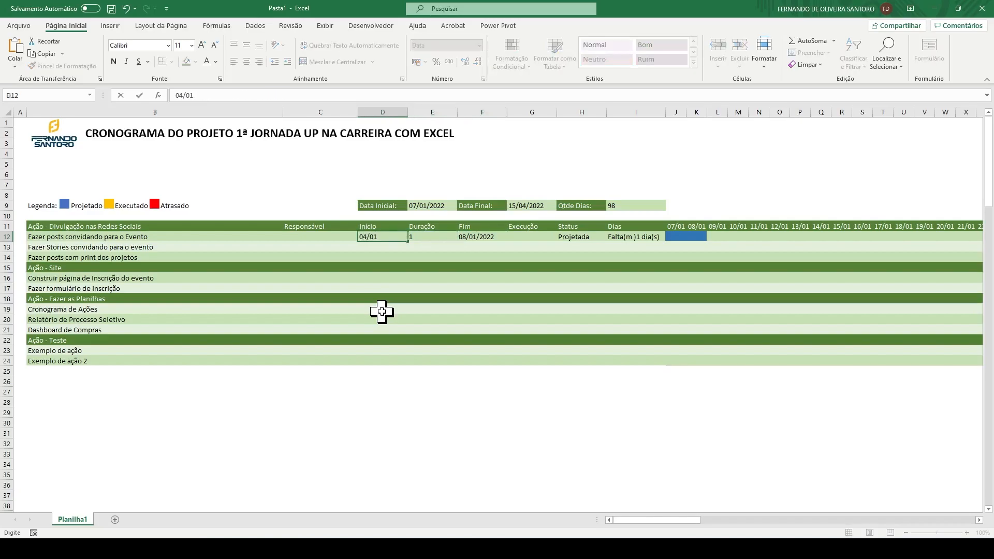
pyautogui.press('Return')
# Test the first action's bar by entering the end dates 10/01, 07/01 and 05/01 in F12, one after another
pyautogui.press('Up')
pyautogui.press('Right')
pyautogui.press('Right')
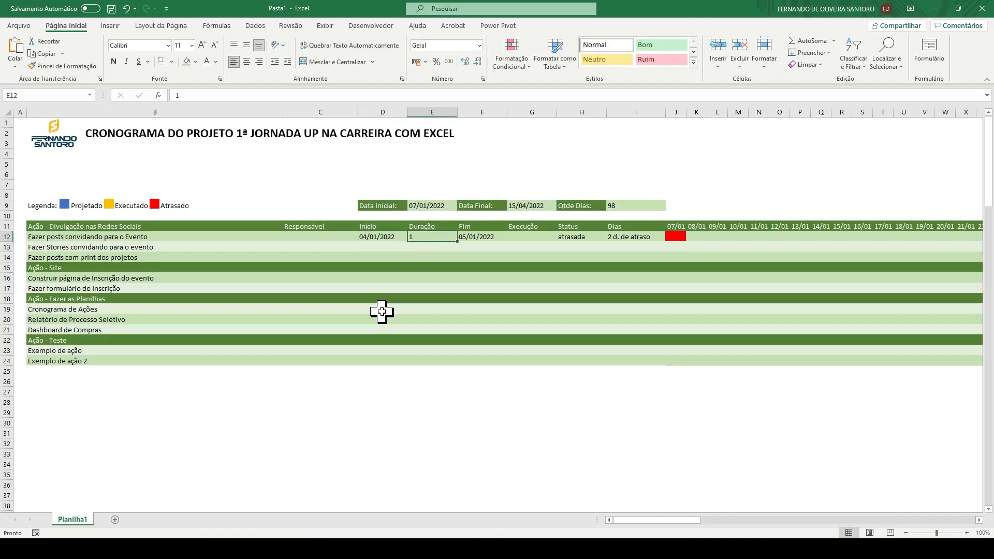
pyautogui.write('10/')
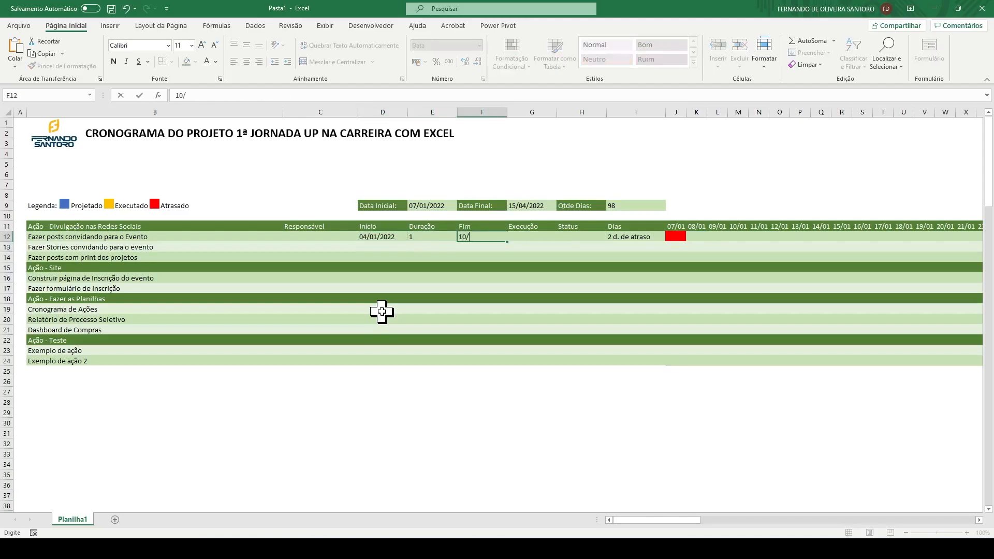
pyautogui.write('01')
pyautogui.hotkey('ctrl', 'Return')
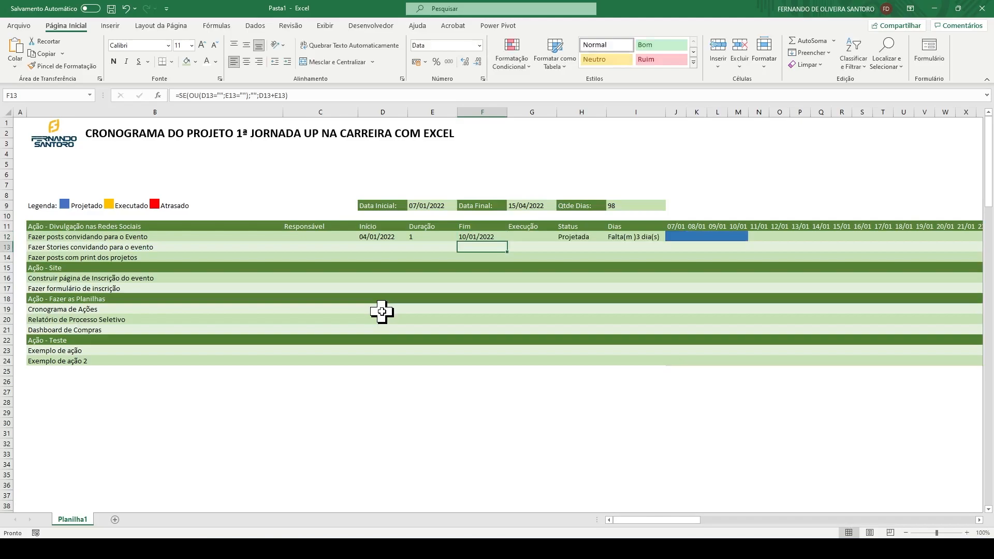
pyautogui.write('07/01')
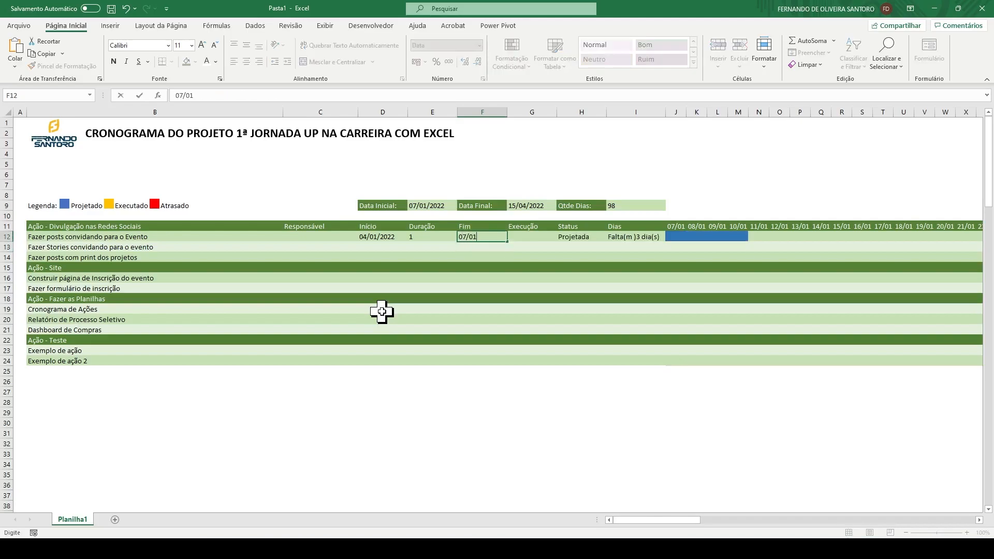
pyautogui.press('Return')
pyautogui.press('Up')
pyautogui.write('0')
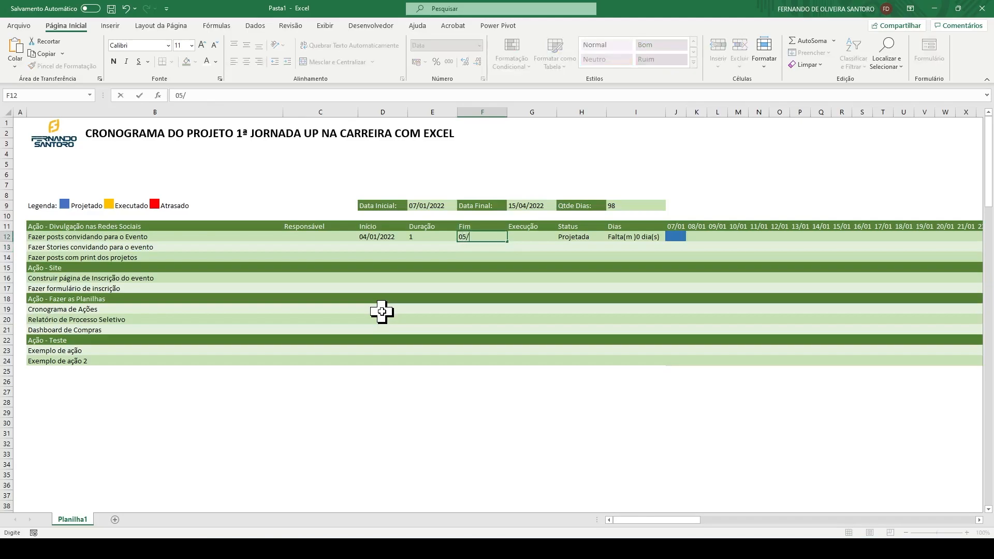
pyautogui.press('Return')
pyautogui.press('Up')
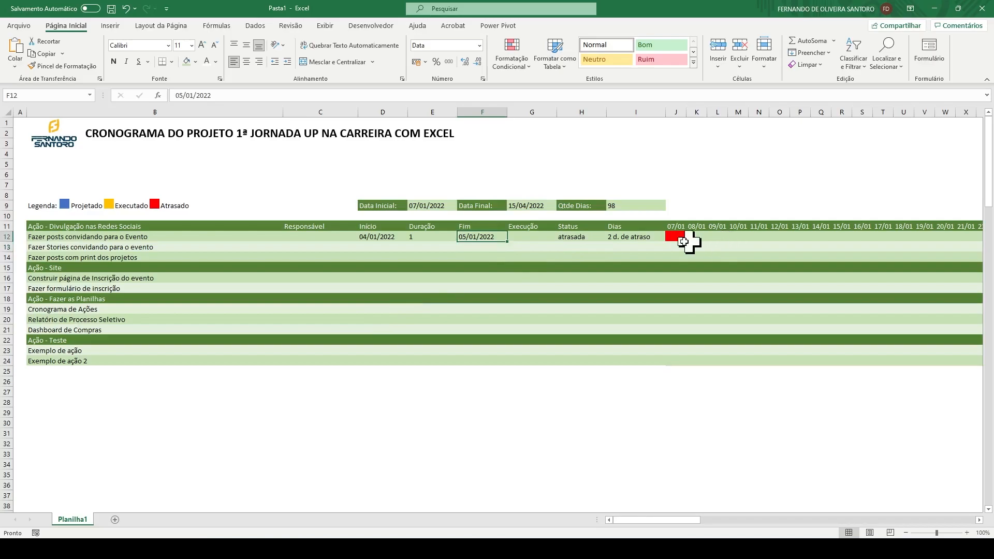
# Restore the end date formula in F12 by filling it up from F13
pyautogui.click(485, 248)
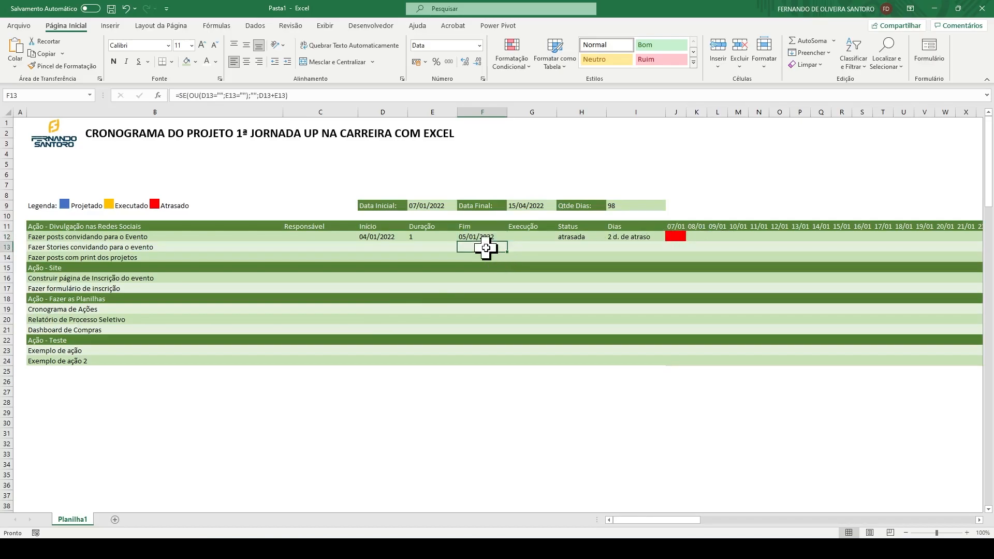
pyautogui.moveTo(507, 252); pyautogui.dragTo(506, 236)
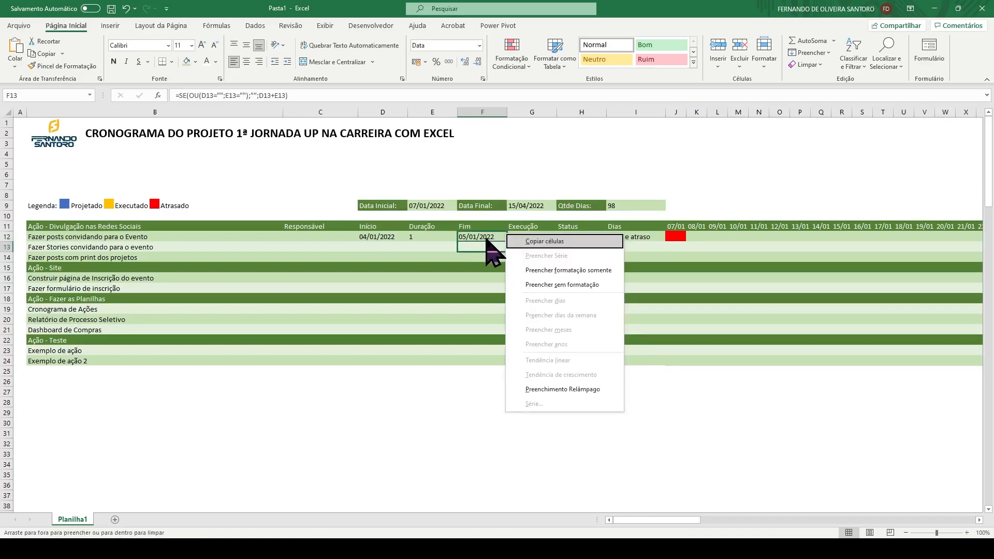
pyautogui.click(526, 278)
pyautogui.click(479, 238)
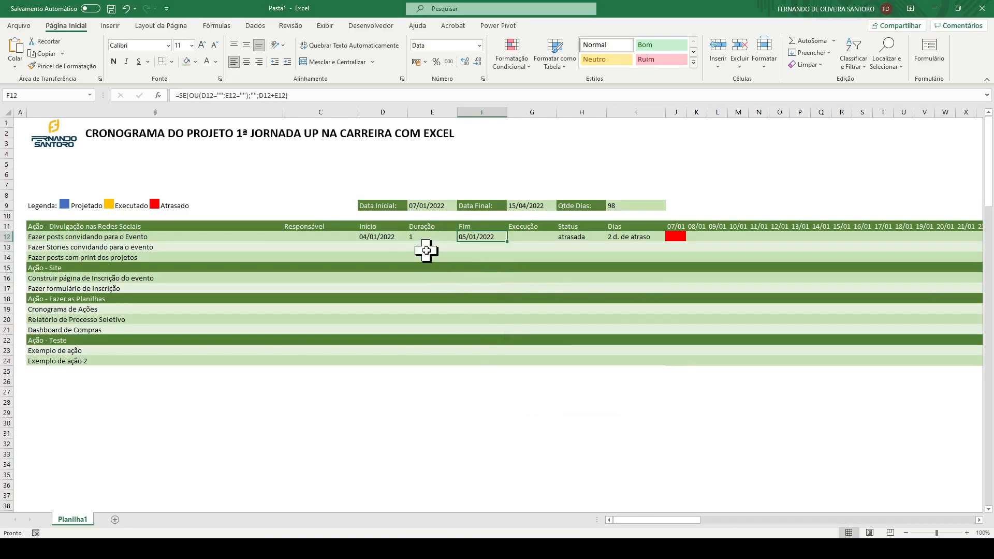
# Set the first action's start date in D12 to 07/01 and its duration in E12 to 5
pyautogui.click(378, 237)
pyautogui.write('08/')
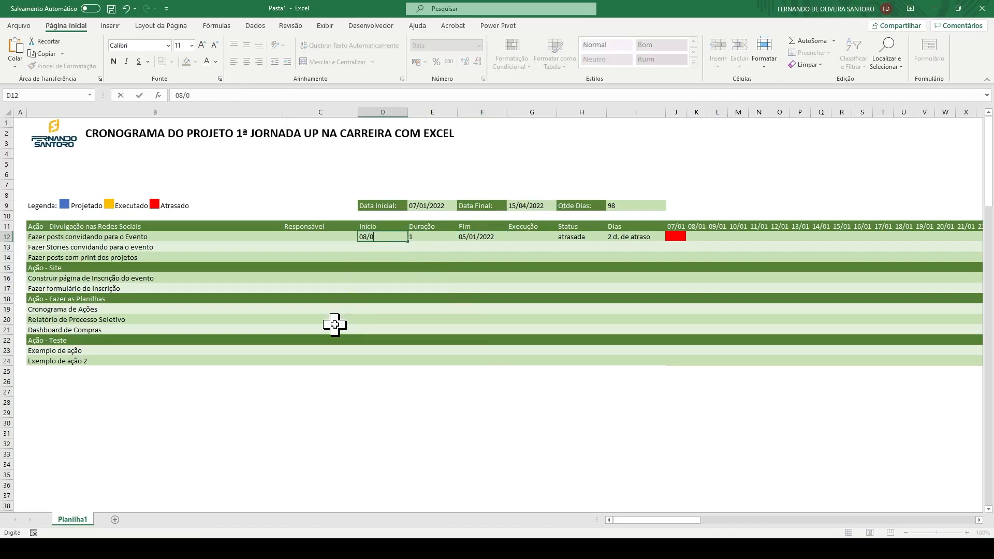
pyautogui.write('01')
pyautogui.press('Tab')
pyautogui.write('5')
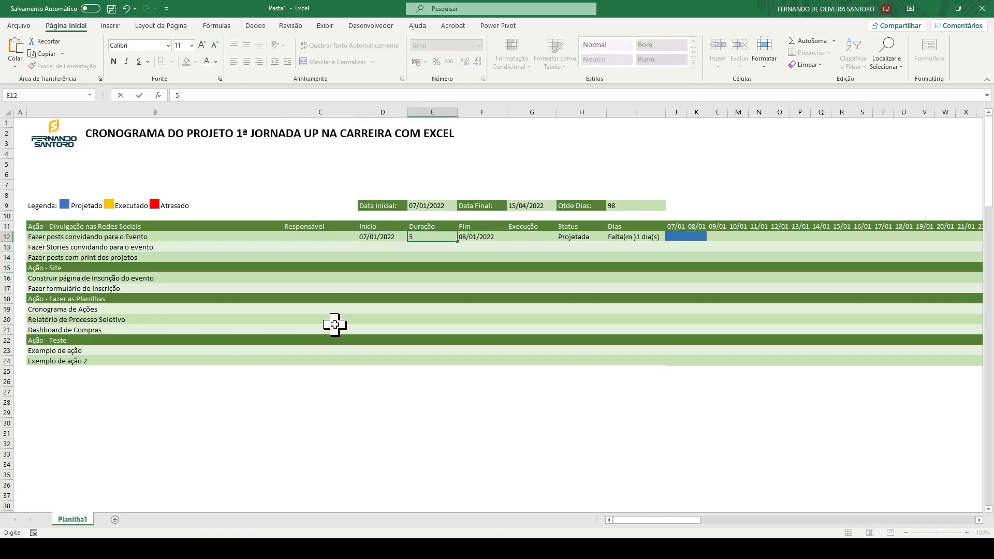
pyautogui.press('Return')
pyautogui.press('Up')
pyautogui.press('Left')
pyautogui.press('Left')
pyautogui.press('Left')
pyautogui.press('Left')
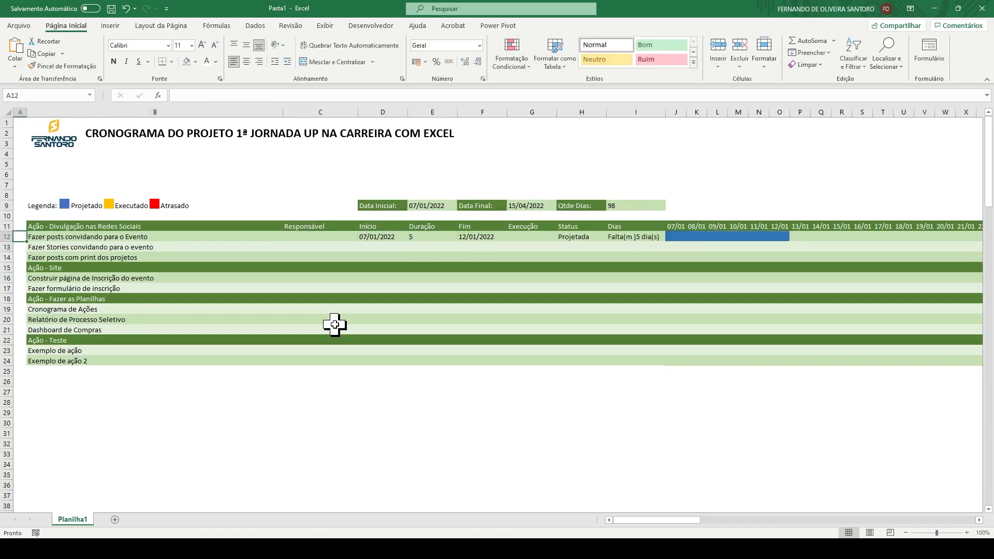
pyautogui.press('Up')
pyautogui.press('Up')
pyautogui.press('Up')
pyautogui.press('Up')
pyautogui.press('Up')
pyautogui.press('Up')
pyautogui.press('Right')
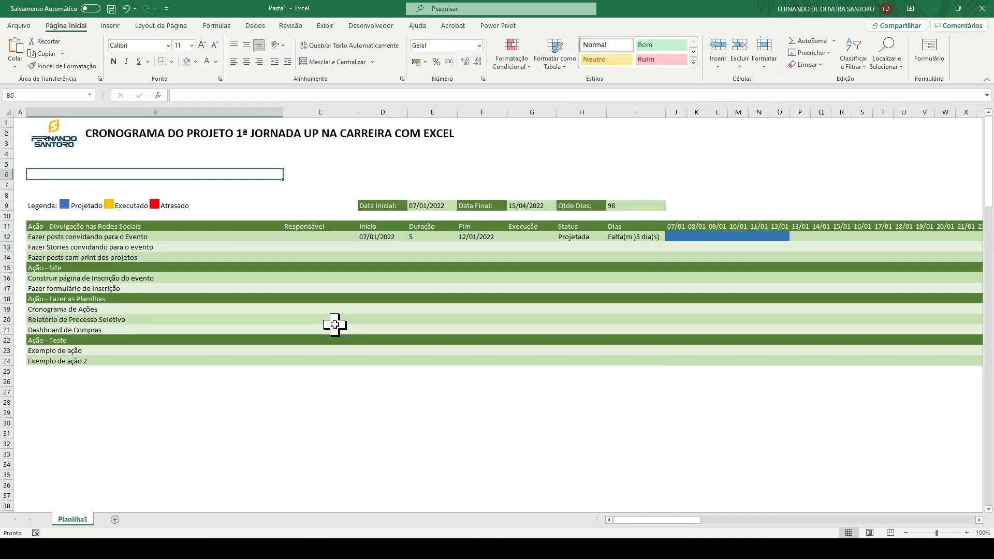
# Start a formula in B5 that joins "Status:" with an SE test checking whether CONT.VALORES($C$11:$C$160) differs from another count
pyautogui.press('Up')
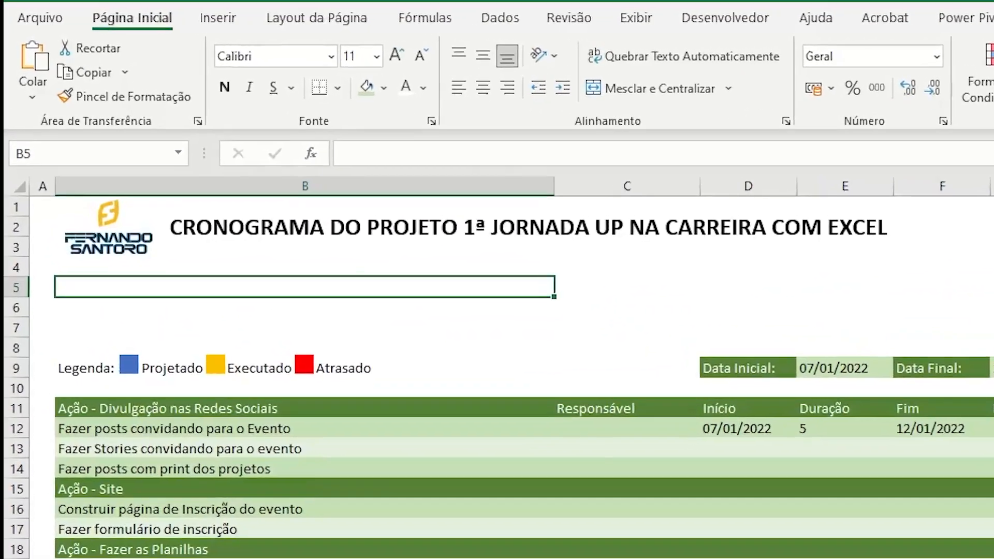
pyautogui.write('="Stat')
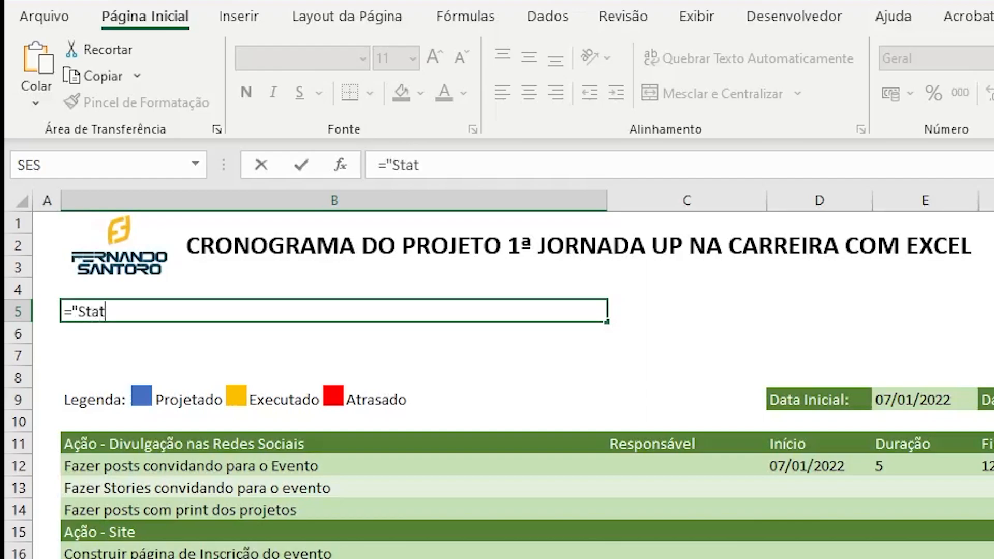
pyautogui.write('us:"&')
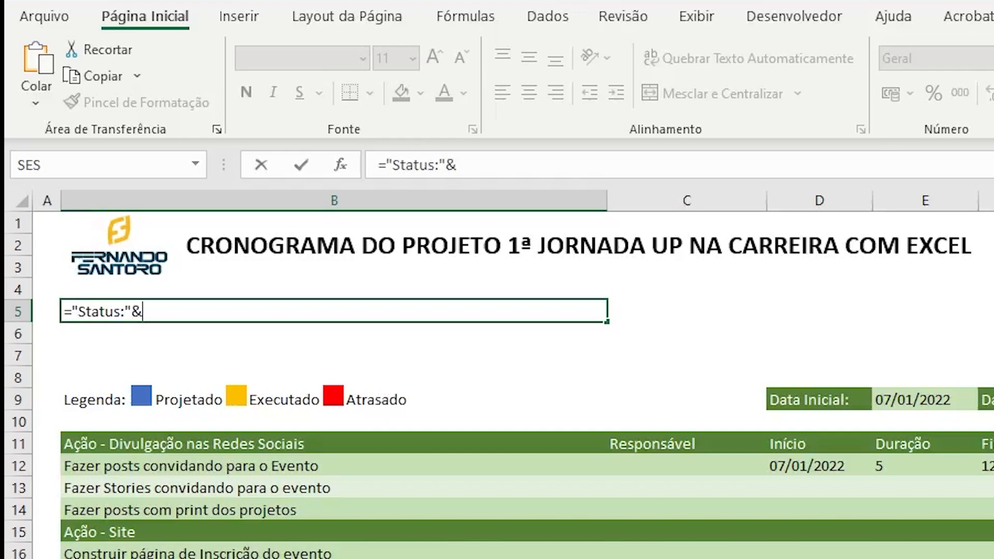
pyautogui.write('se')
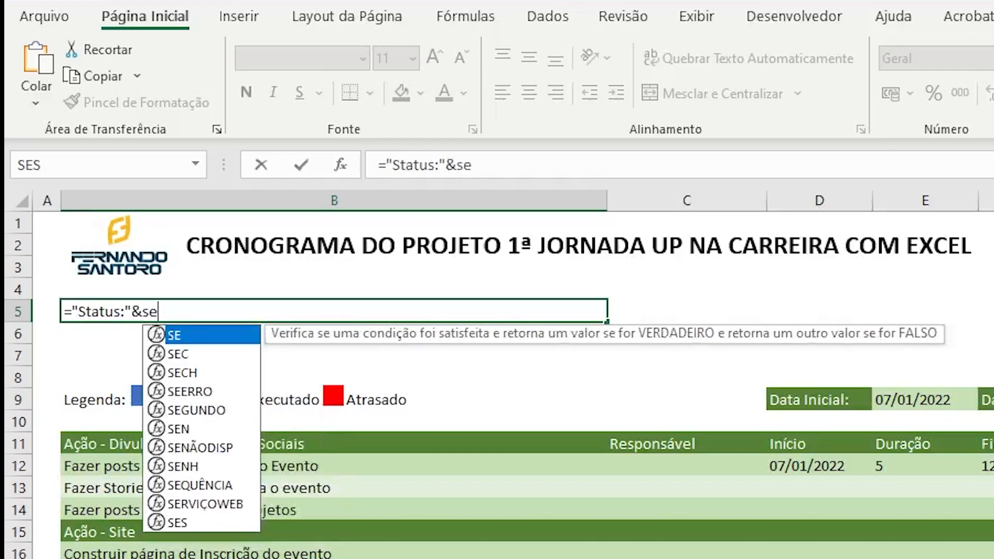
pyautogui.write('(cont')
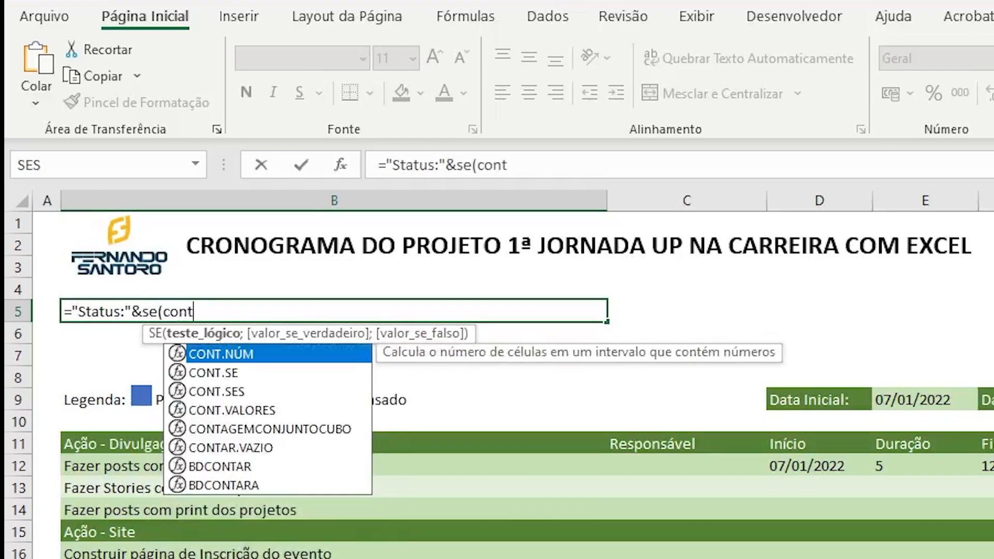
pyautogui.doubleClick(232, 410)
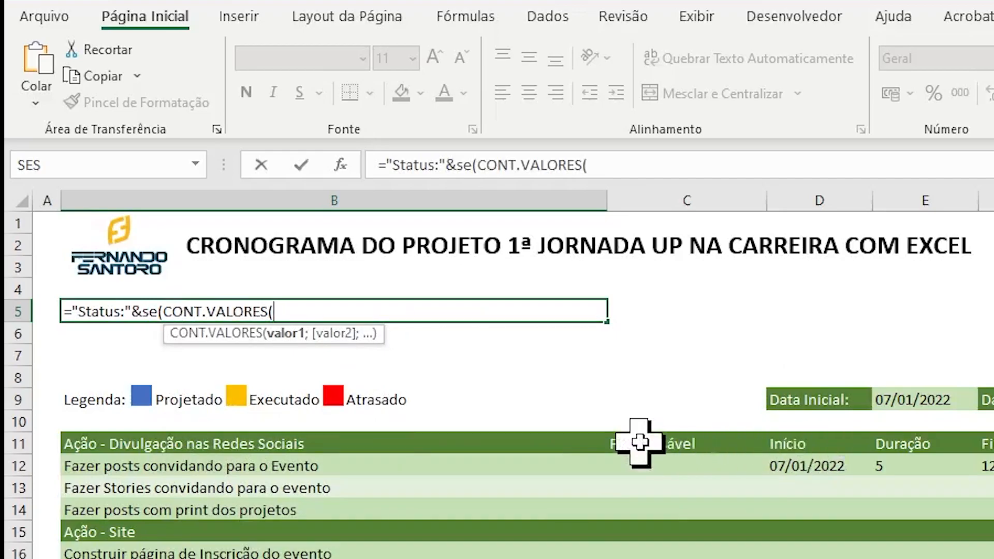
pyautogui.moveTo(640, 441); pyautogui.dragTo(642, 558)
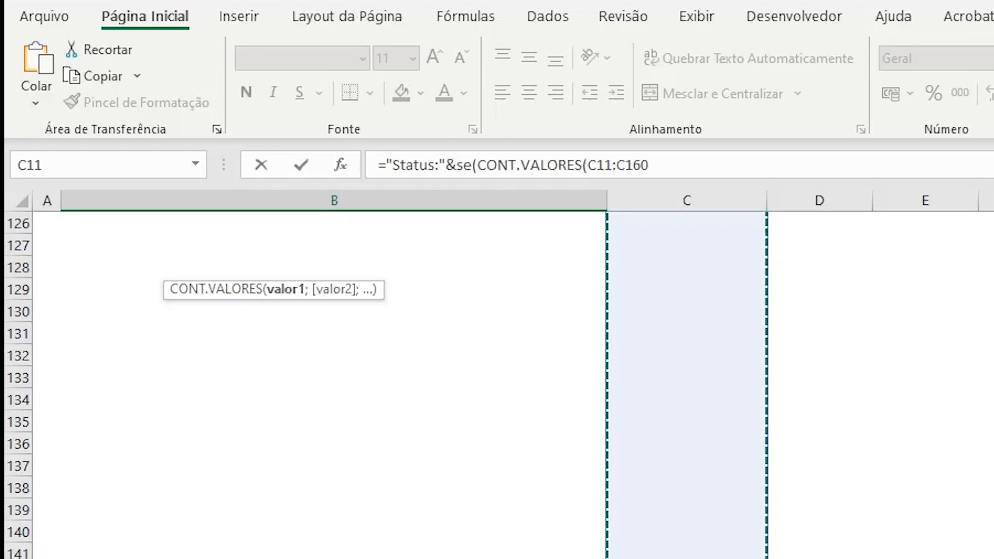
pyautogui.press('F4')
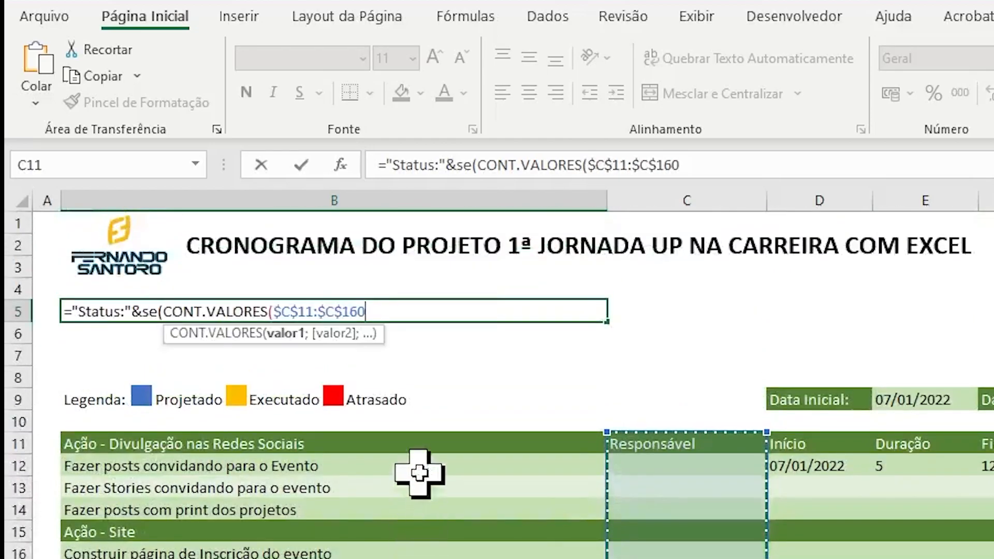
pyautogui.write(')')
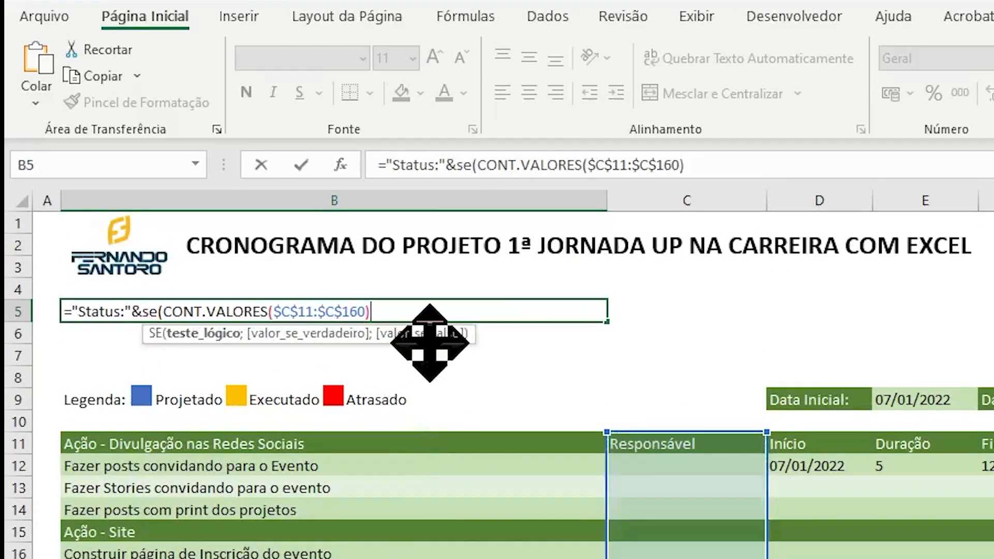
pyautogui.write('<>')
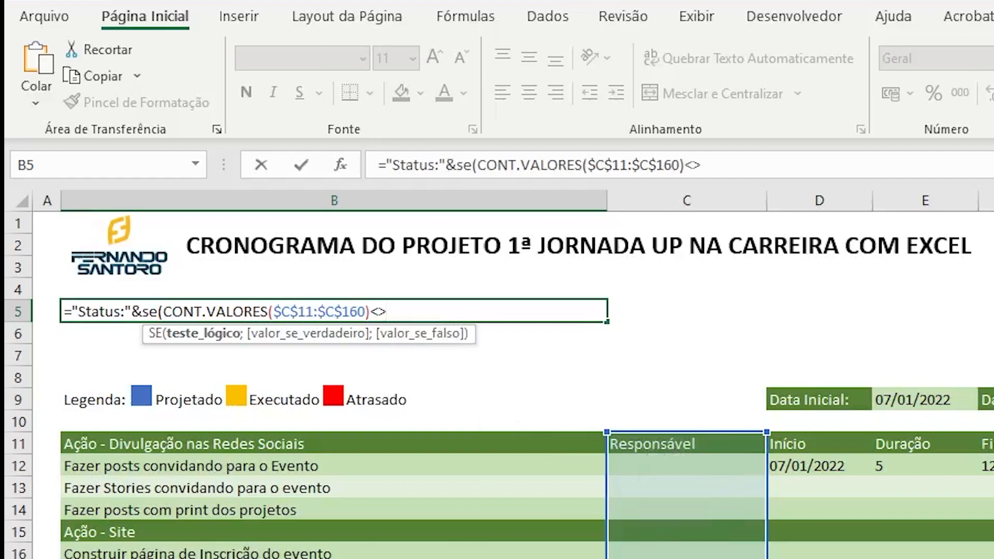
# Add CONT.VALORES over the Execução range $G$11:$G$160 as the second side of the B5 comparison
pyautogui.write('cont')
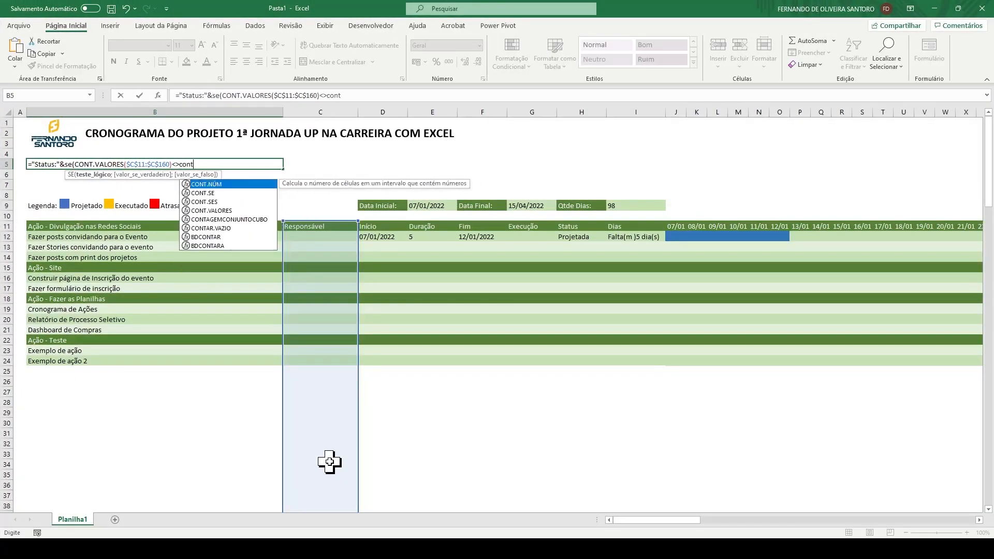
pyautogui.press('Down')
pyautogui.press('Down')
pyautogui.press('Down')
pyautogui.press('Tab')
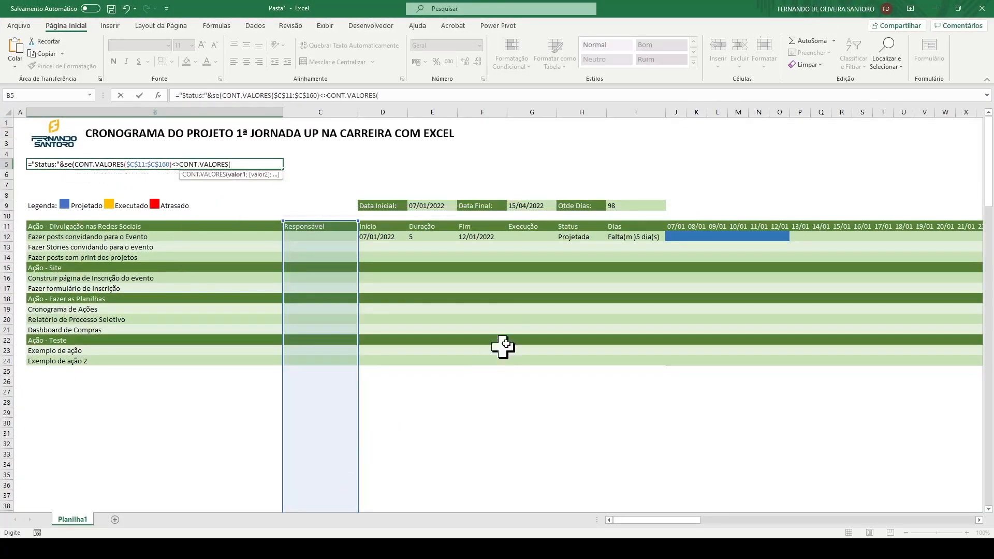
pyautogui.moveTo(522, 228); pyautogui.dragTo(535, 497)
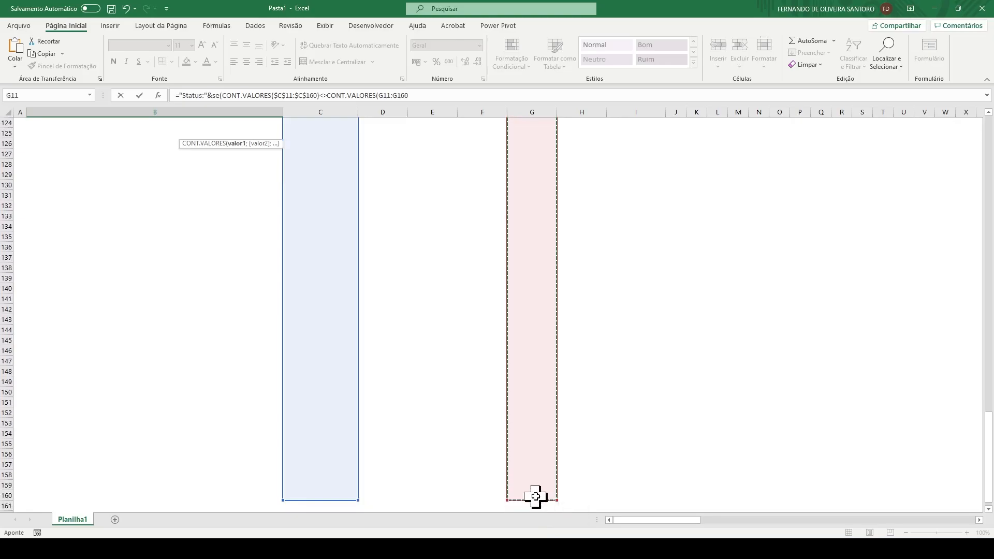
pyautogui.press('F4')
# Finish the B5 formula with the results " Aberto" and "Concluído", and add a space after "Status:"
pyautogui.write(');" A')
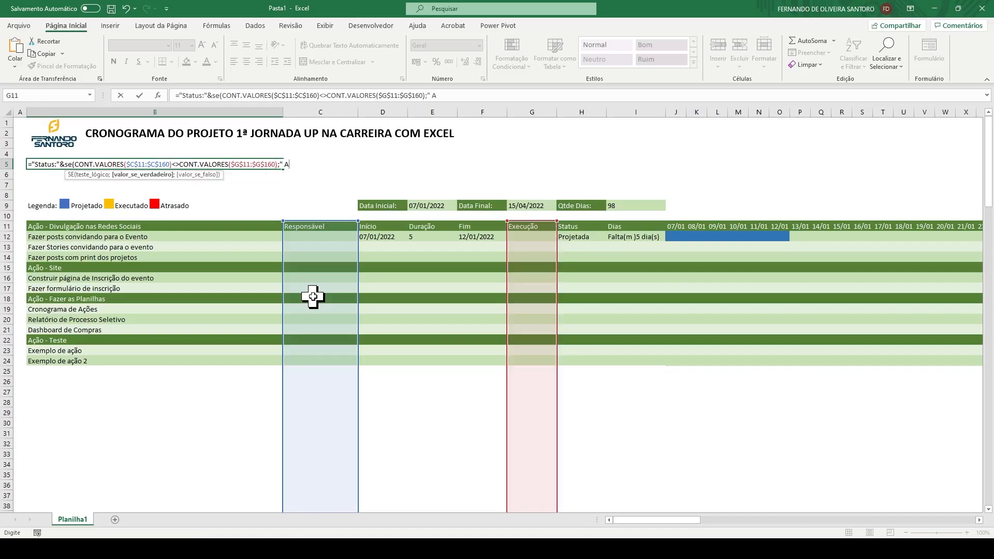
pyautogui.write('berto";"Concluído')
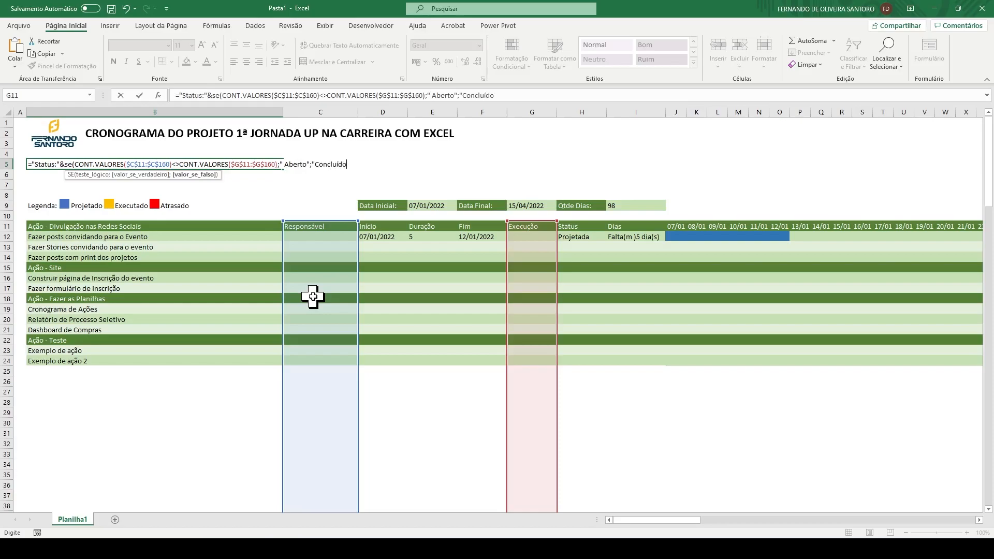
pyautogui.write('")')
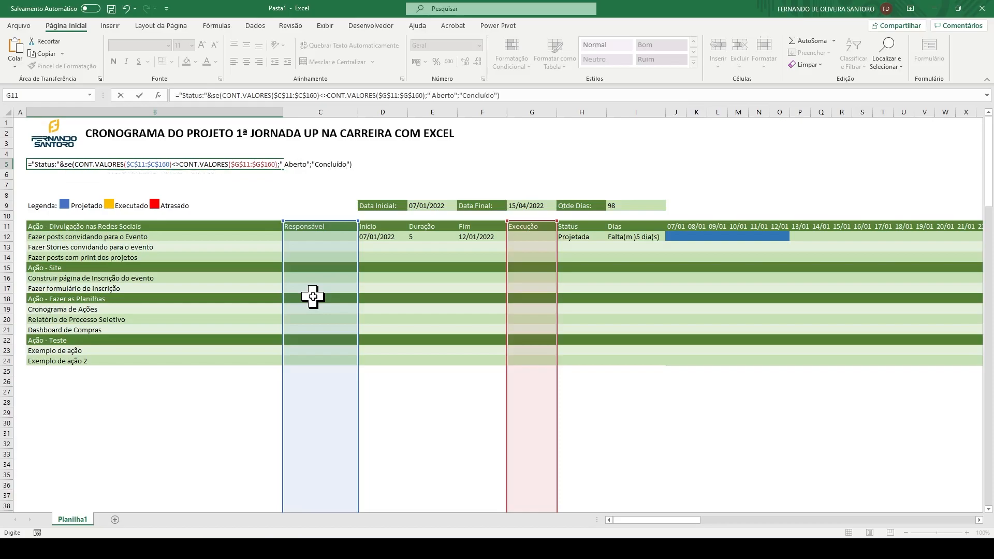
pyautogui.press('Return')
pyautogui.press('Up')
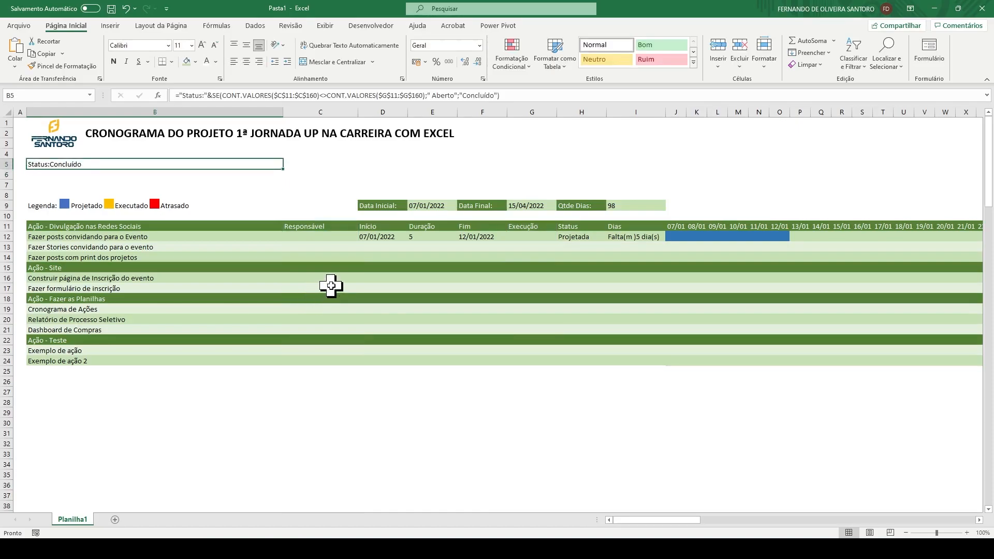
pyautogui.click(203, 95)
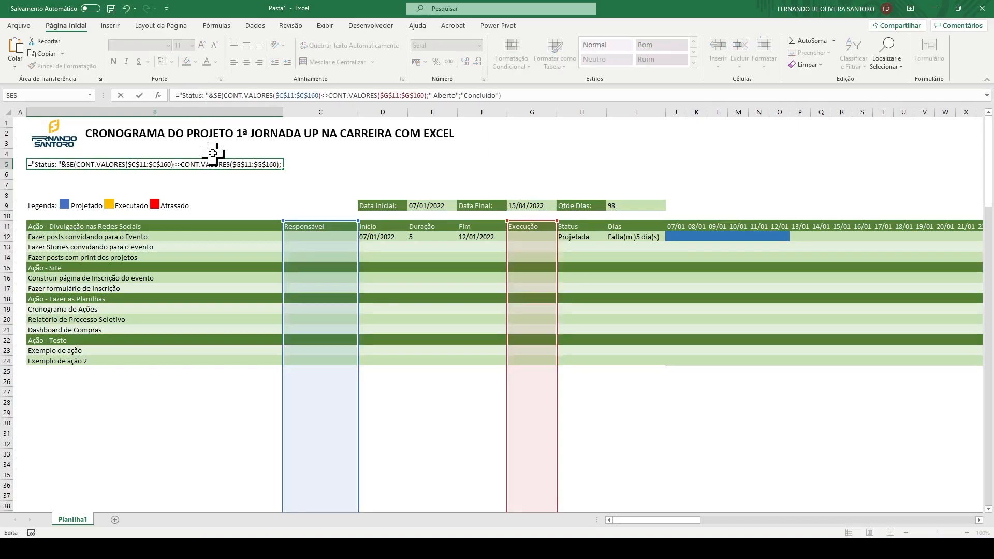
pyautogui.press('Return')
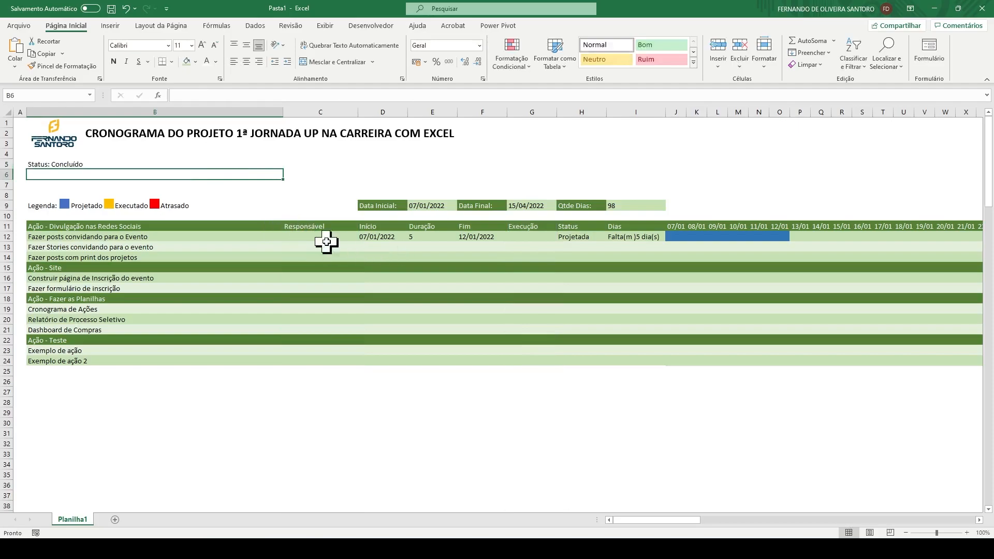
# Enter the responsible person's first name in C12 and fill it down to C14
pyautogui.click(304, 236)
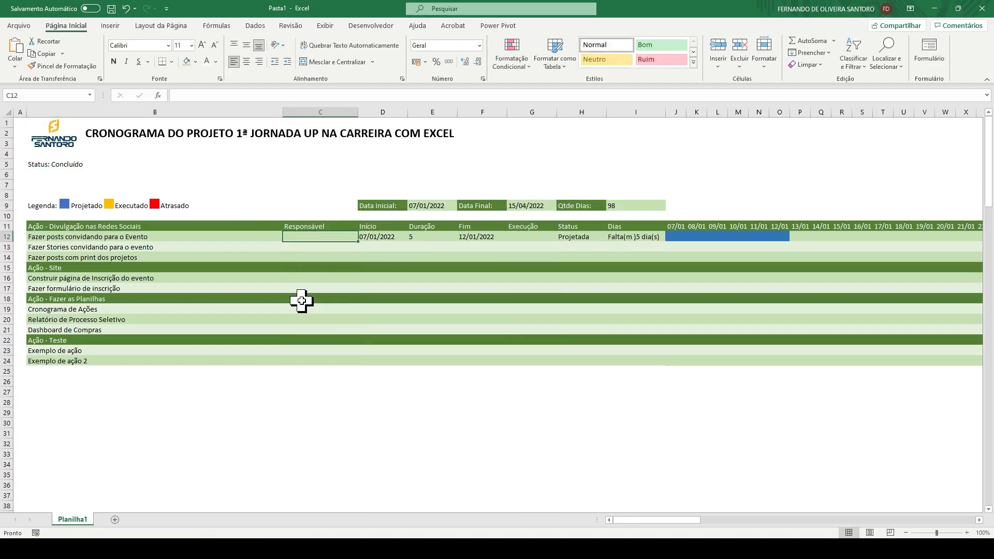
pyautogui.write('Fernando')
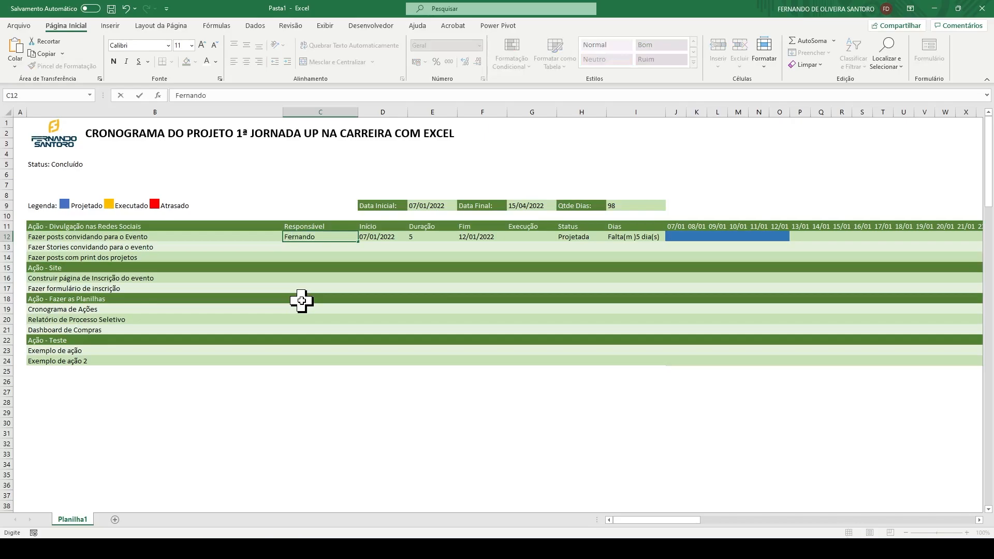
pyautogui.hotkey('ctrl', 'Return')
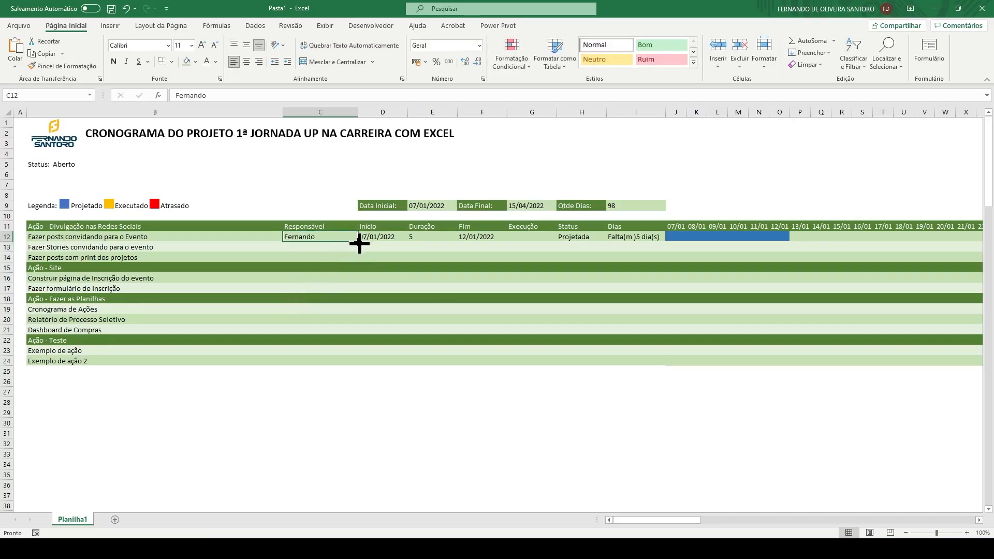
pyautogui.moveTo(360, 243); pyautogui.dragTo(357, 260)
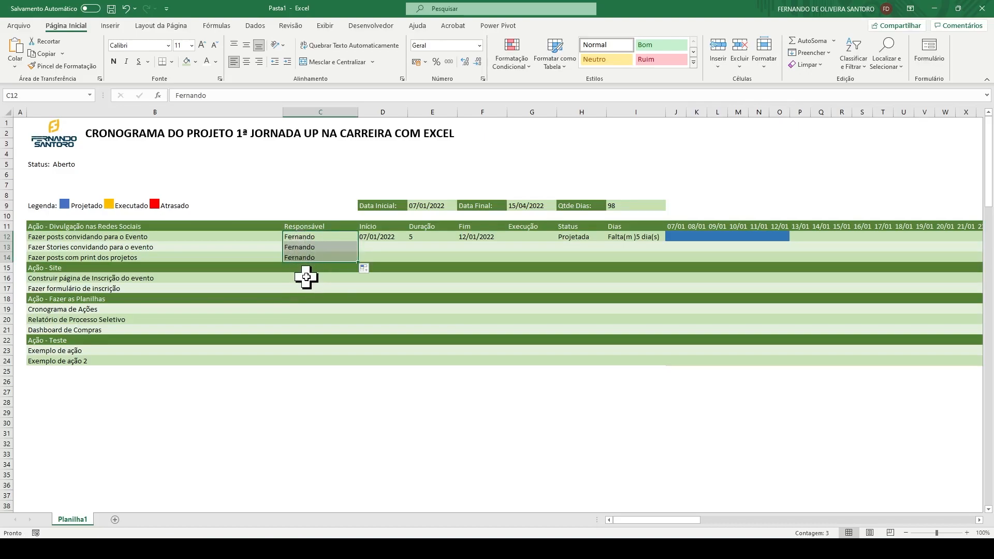
# Copy the responsible person's name to the Site actions in C16:C17 and the Fazer as Planilhas actions in C19:C21
pyautogui.moveTo(304, 237); pyautogui.dragTo(305, 243)
pyautogui.hotkey('ctrl', 'c')
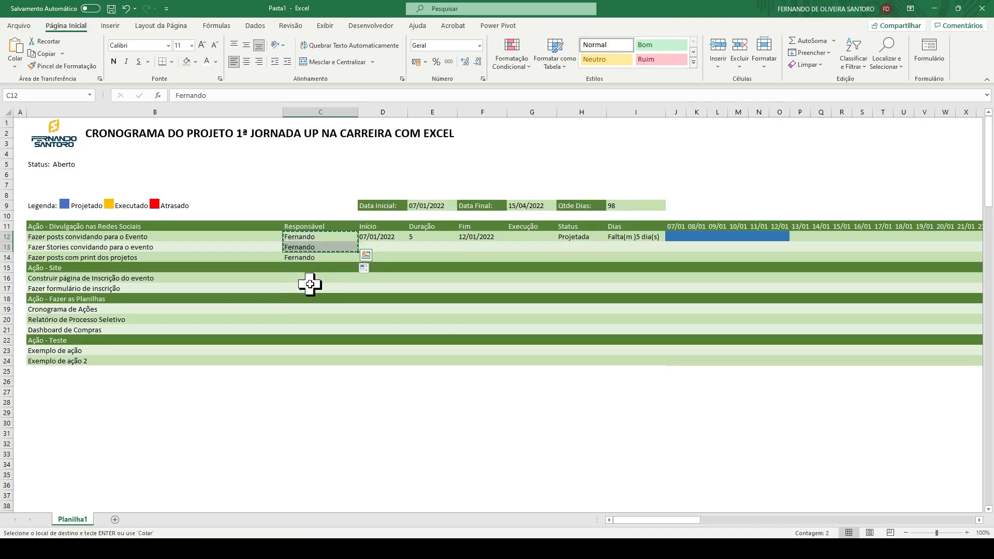
pyautogui.click(310, 279)
pyautogui.hotkey('ctrl', 'v')
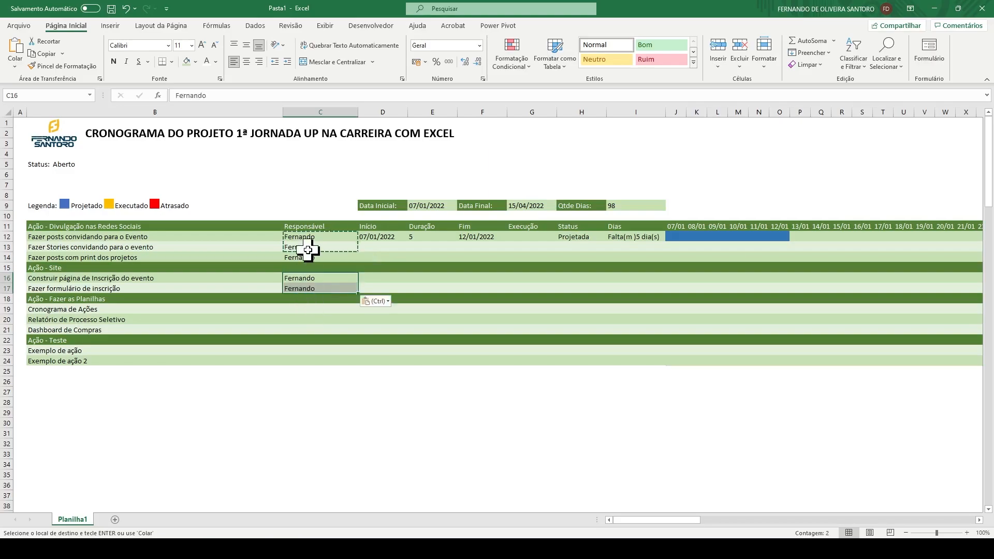
pyautogui.moveTo(310, 234); pyautogui.dragTo(310, 256)
pyautogui.hotkey('ctrl', 'c')
pyautogui.moveTo(311, 309); pyautogui.dragTo(307, 330)
pyautogui.hotkey('ctrl', 'v')
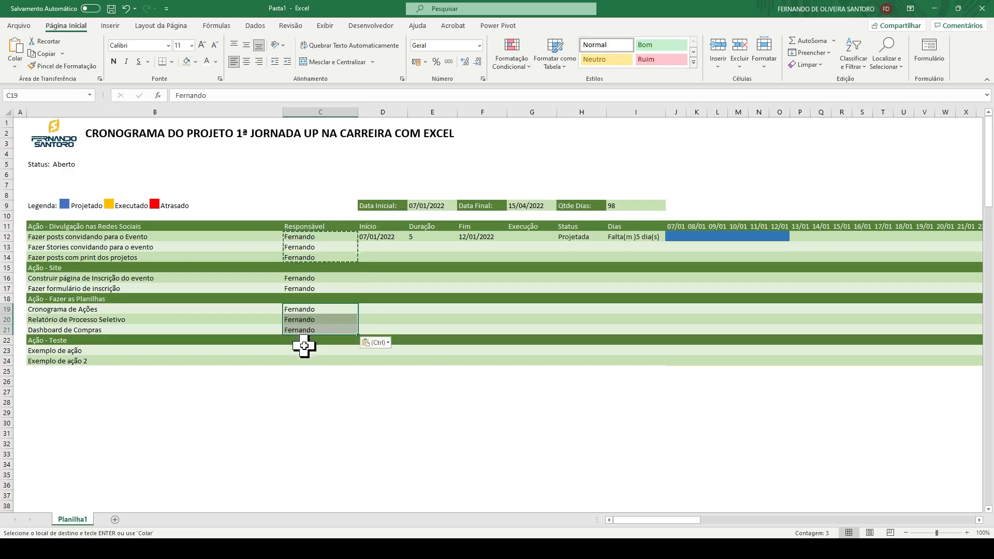
# Copy the responsible person's name from C16:C17 to the two Teste example actions in C23:C24
pyautogui.click(304, 352)
pyautogui.press('ctrl')
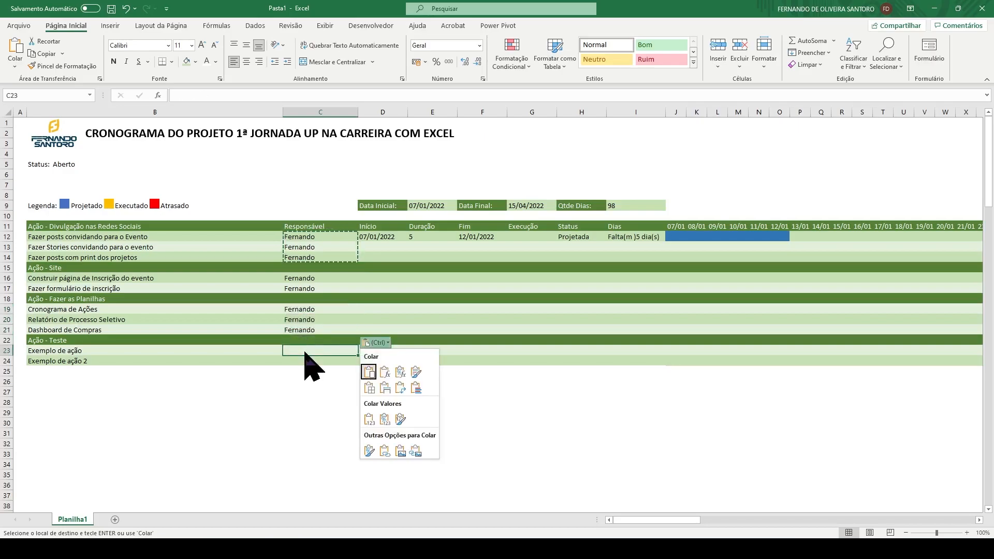
pyautogui.click(309, 275)
pyautogui.moveTo(310, 275); pyautogui.dragTo(308, 284)
pyautogui.hotkey('ctrl', 'c')
pyautogui.click(298, 350)
pyautogui.hotkey('ctrl', 'v')
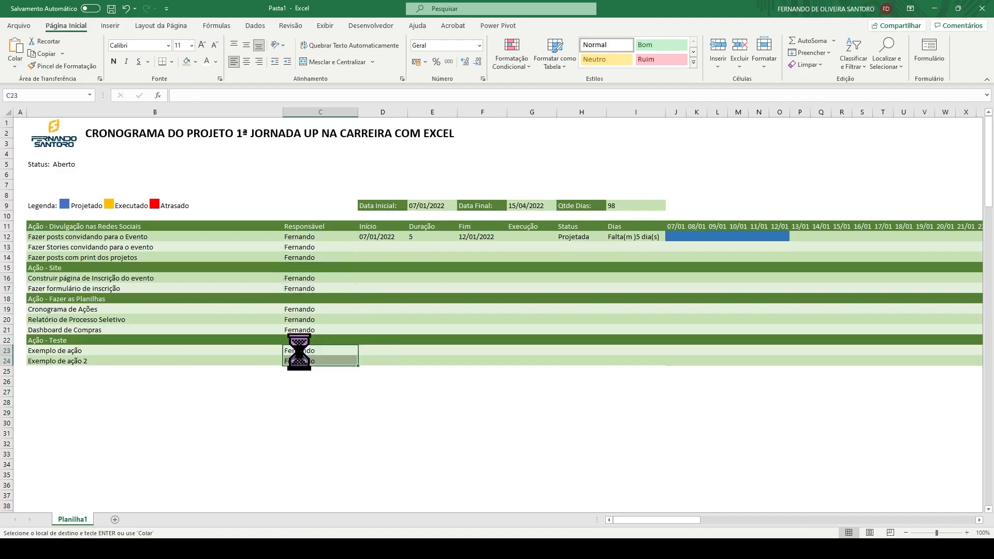
pyautogui.press('Escape')
# Enter the start date 15/01 for the second and third social media actions in D13 and D14
pyautogui.click(375, 238)
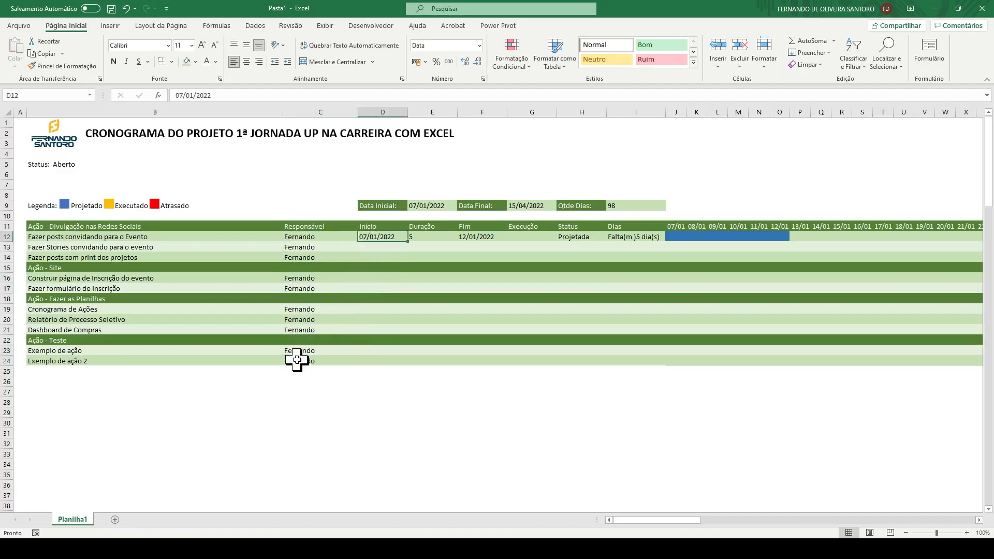
pyautogui.press('Down')
pyautogui.write('15/01')
pyautogui.press('Return')
pyautogui.write('15/01')
pyautogui.press('Return')
pyautogui.press('Return')
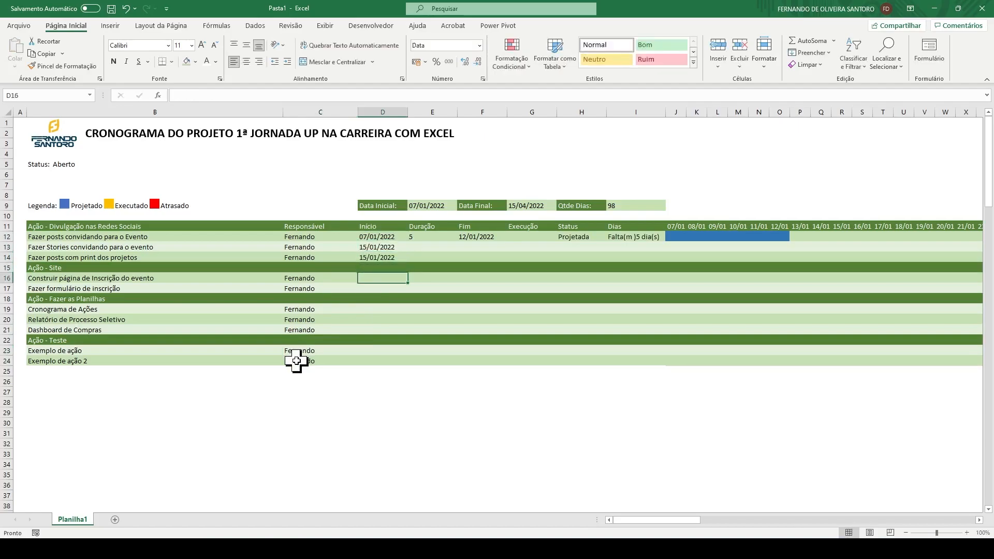
# Enter the start dates 16/01/22 in D16 and 18/02 in D17 for the Site actions
pyautogui.write('16/01/')
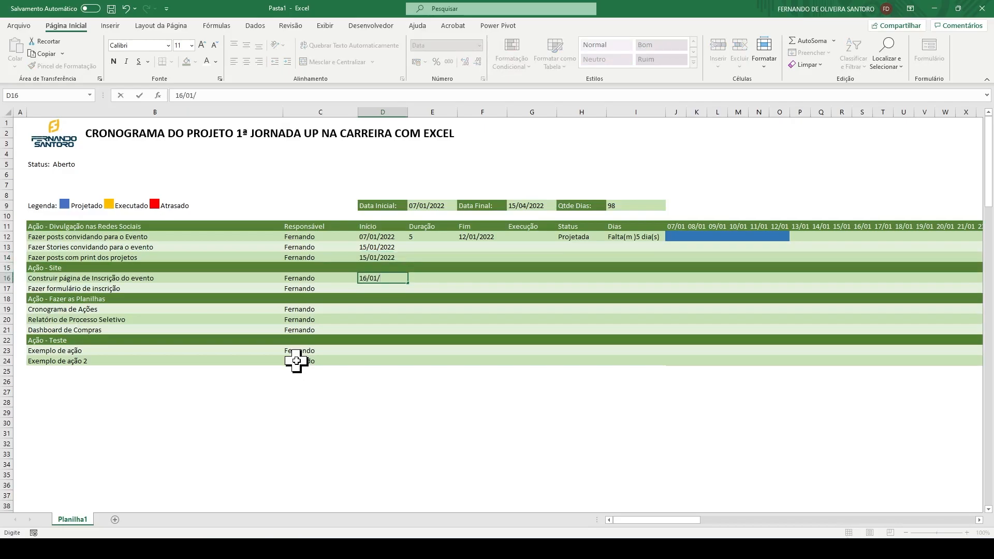
pyautogui.write('22')
pyautogui.press('Return')
pyautogui.write('18/032')
pyautogui.press('Return')
pyautogui.press('Return')
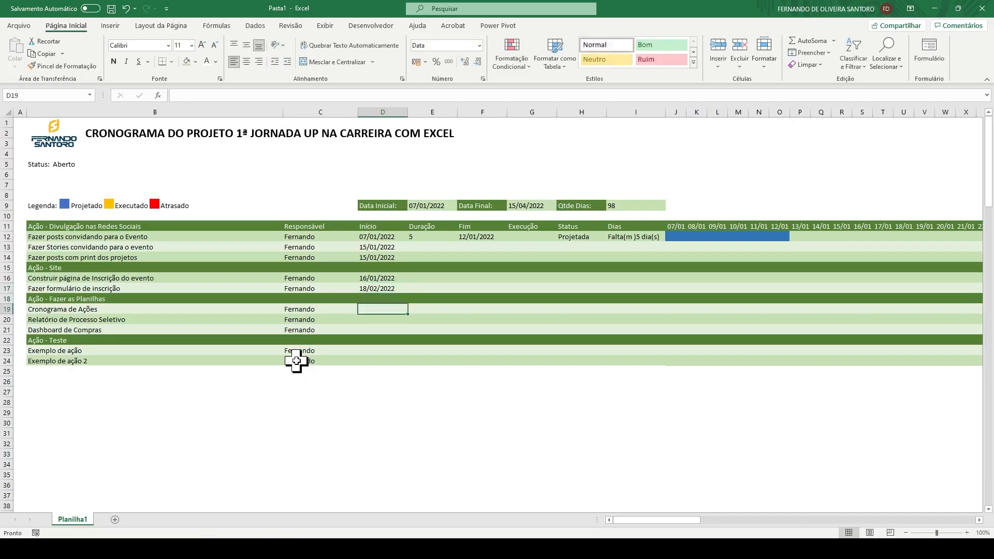
# Enter the start dates 15/02, 18/02 and 01/02 for the Fazer as Planilhas actions in D19:D21
pyautogui.write('15/02')
pyautogui.press('Return')
pyautogui.write('18/02')
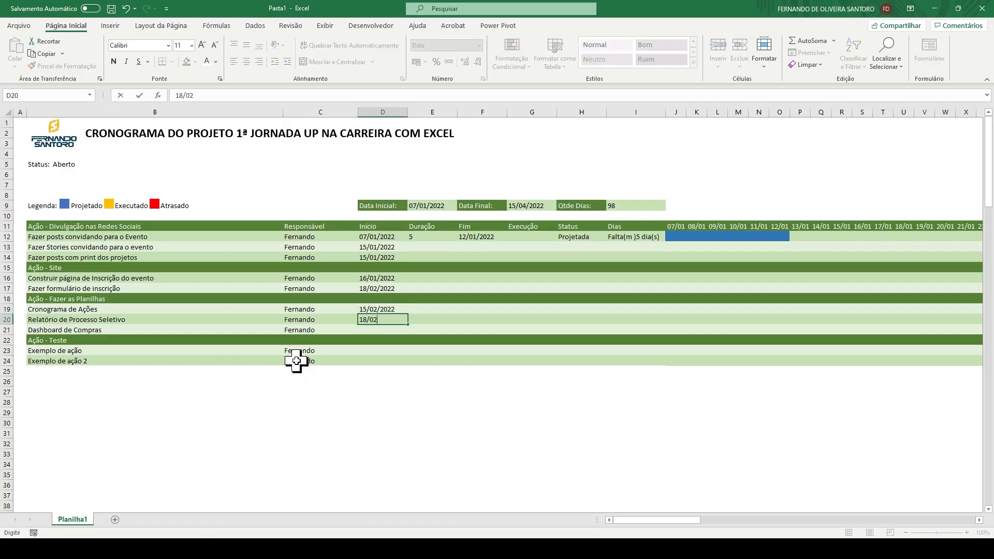
pyautogui.press('Return')
pyautogui.write('01/02')
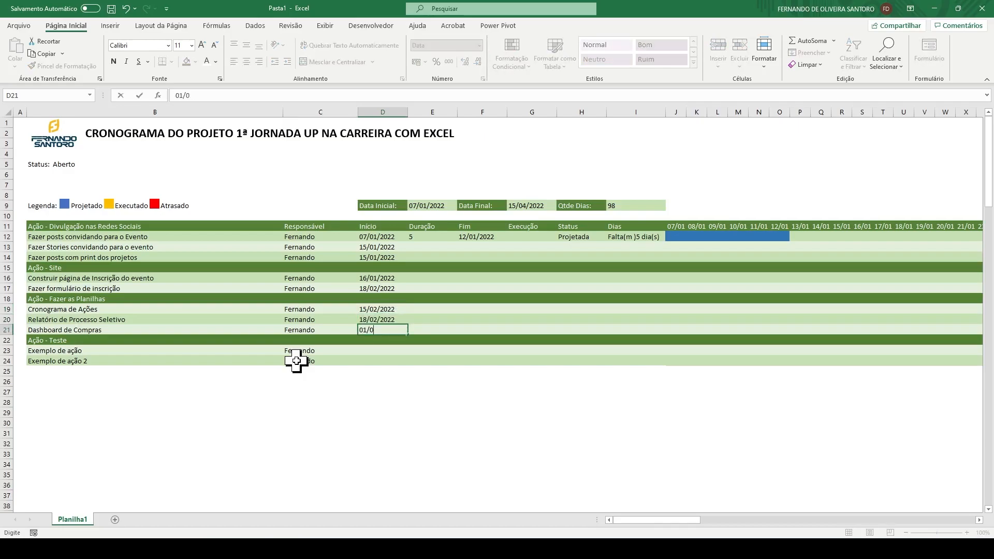
pyautogui.press('Return')
pyautogui.press('Return')
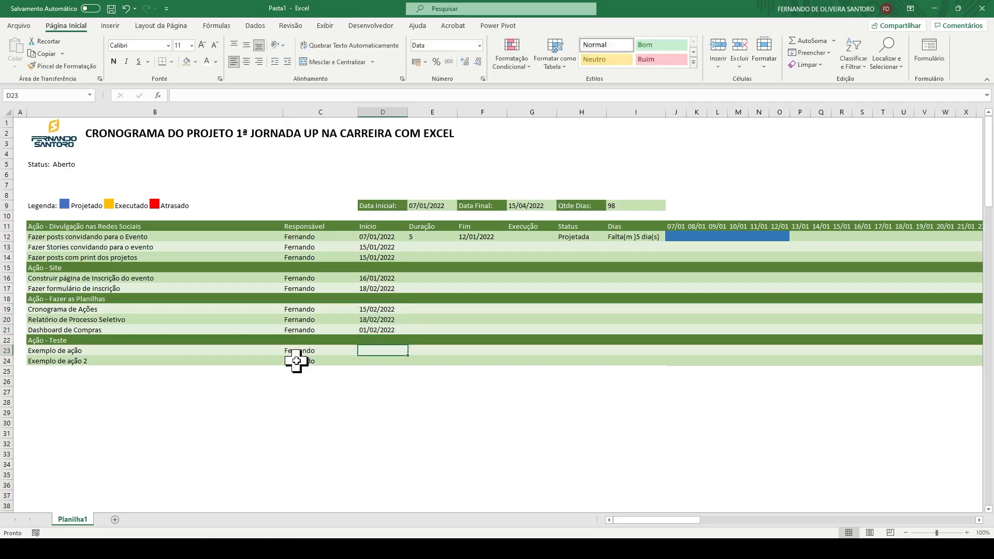
# Enter the start date 25/01/2022 for the two Teste example actions in D23 and D24
pyautogui.write('25/01/2022')
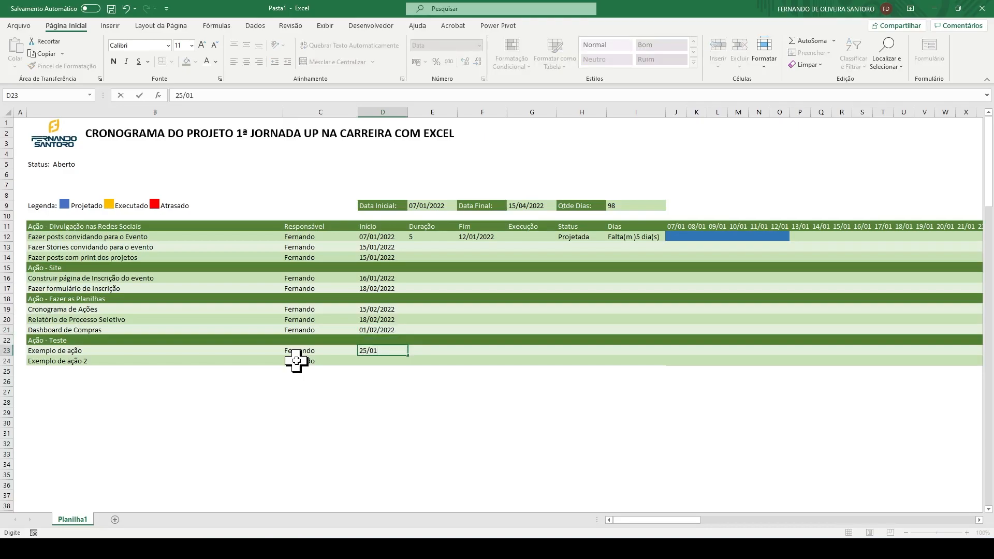
pyautogui.press('Return')
pyautogui.write('25/01')
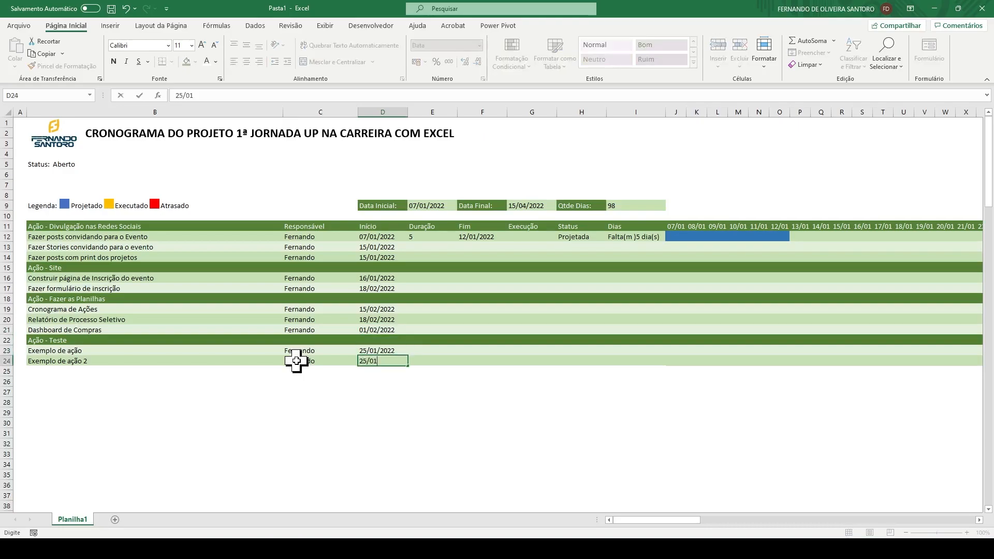
pyautogui.press('Return')
# Enter a duration of 5 for the remaining social media actions in E13:E14 and the Site actions in E16:E17
pyautogui.click(433, 247)
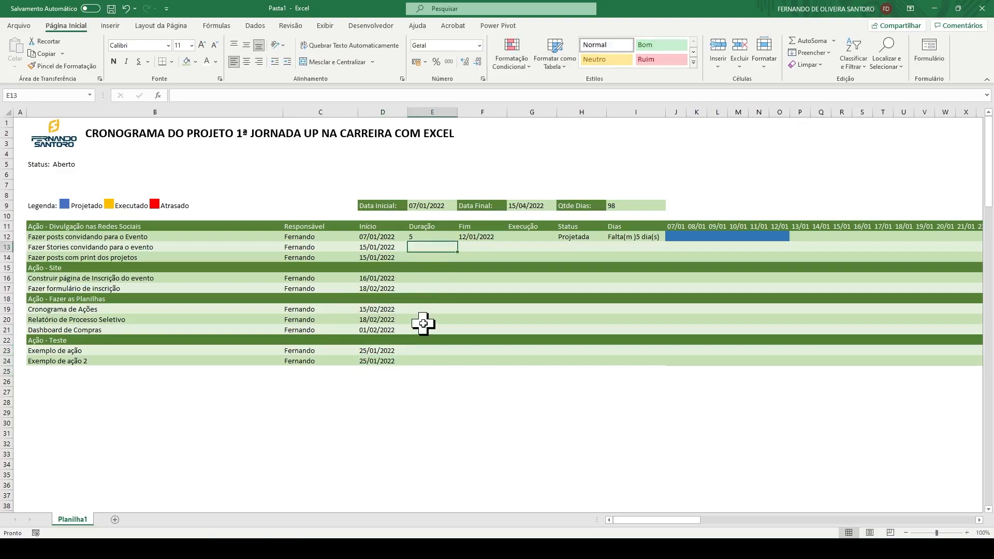
pyautogui.write('5')
pyautogui.press('Return')
pyautogui.write('5')
pyautogui.press('Return')
pyautogui.press('Return')
pyautogui.write('5')
pyautogui.press('Return')
pyautogui.write('5')
pyautogui.press('Return')
# Enter a duration of 5 for the Fazer as Planilhas actions in E19:E21 and the Teste actions in E23:E24
pyautogui.press('Return')
pyautogui.write('5')
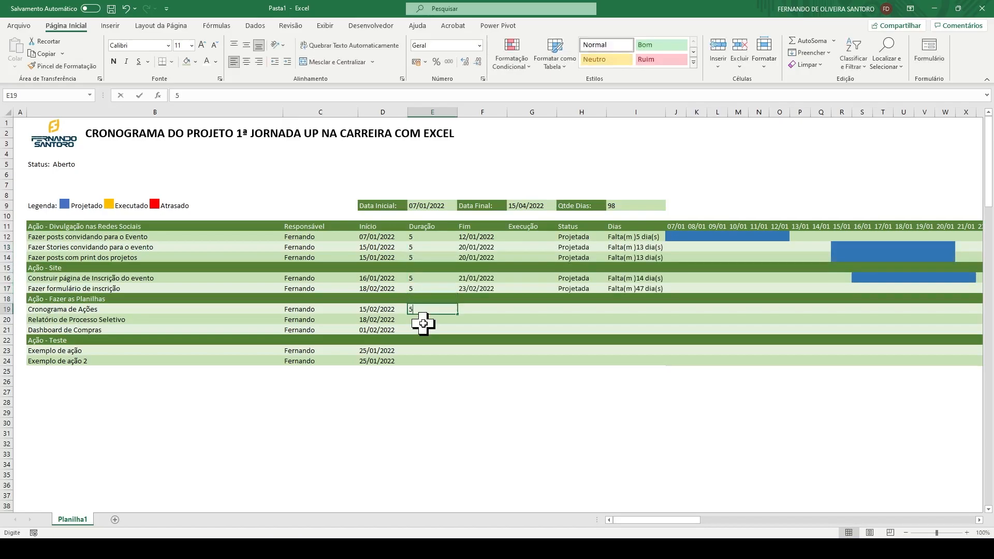
pyautogui.press('Return')
pyautogui.write('5')
pyautogui.press('Return')
pyautogui.write('5')
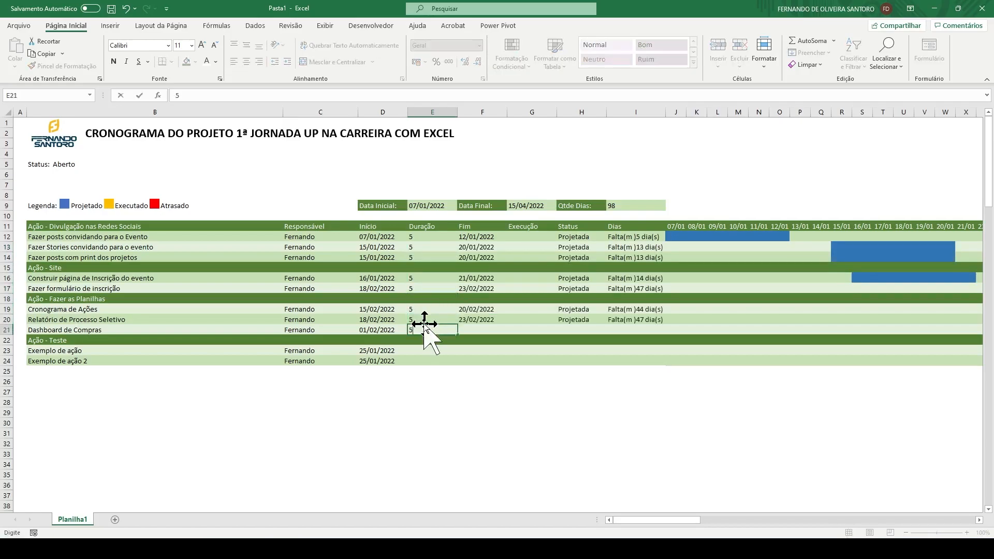
pyautogui.press('Return')
pyautogui.press('Return')
pyautogui.write('5')
pyautogui.press('Return')
pyautogui.write('5')
pyautogui.press('Return')
pyautogui.click(636, 392)
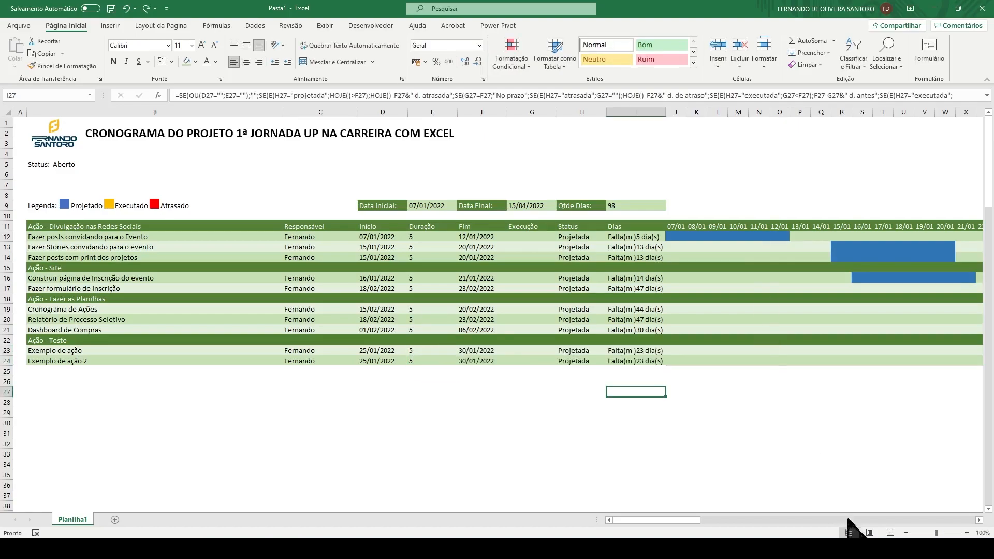
# Freeze the panes at cell J12 and check the Gantt bars across the later dates
pyautogui.click(681, 237)
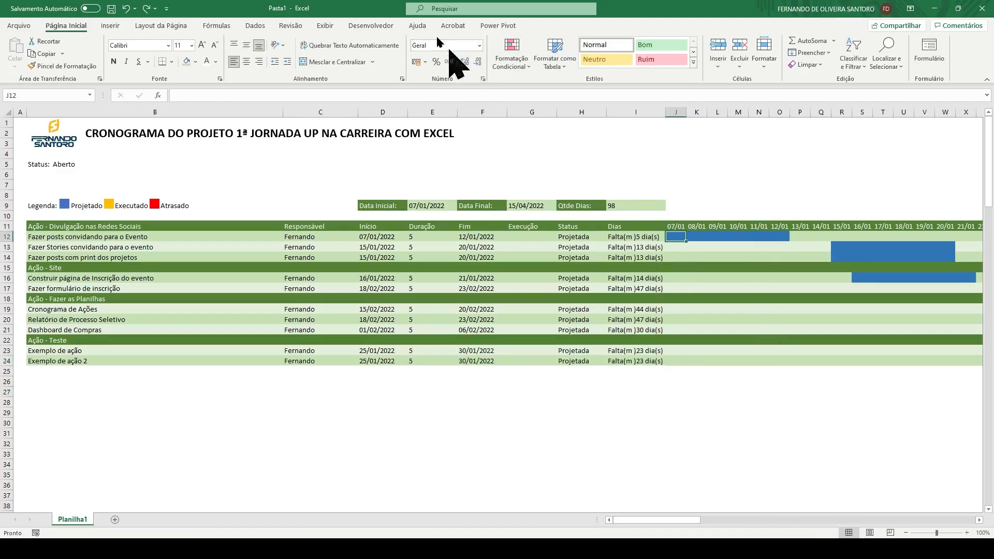
pyautogui.click(325, 26)
pyautogui.click(581, 62)
pyautogui.click(611, 91)
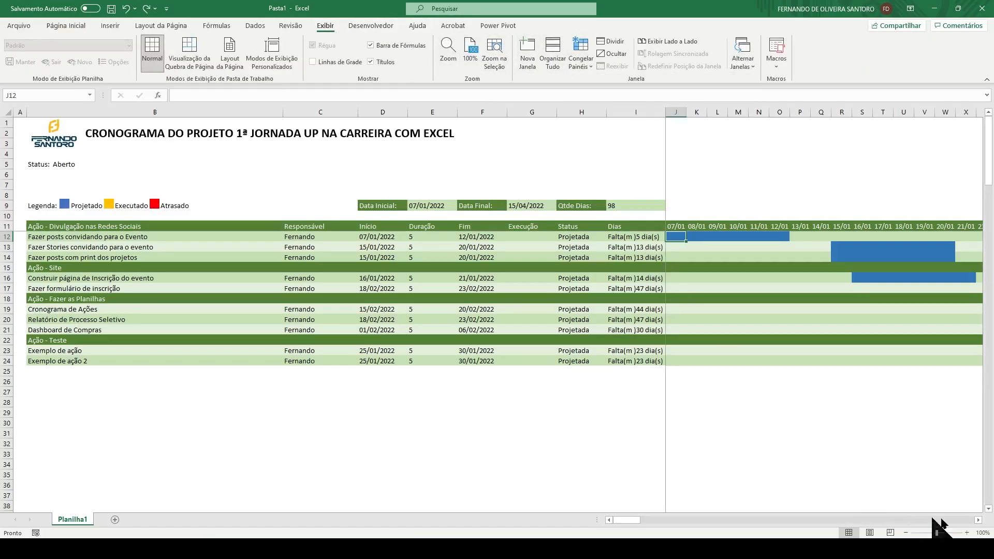
pyautogui.click(978, 520)
pyautogui.moveTo(978, 520); pyautogui.dragTo(978, 520)
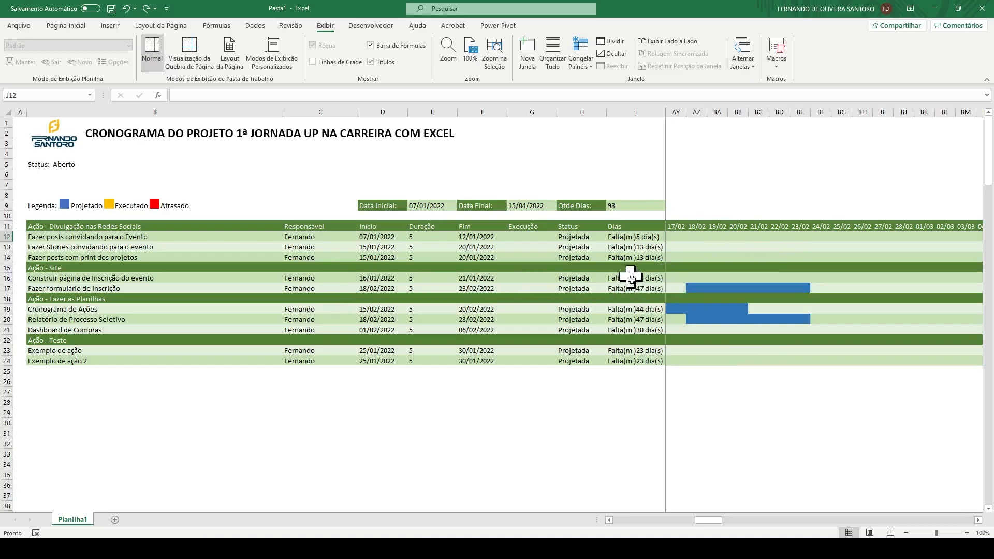
pyautogui.moveTo(713, 520); pyautogui.dragTo(599, 519)
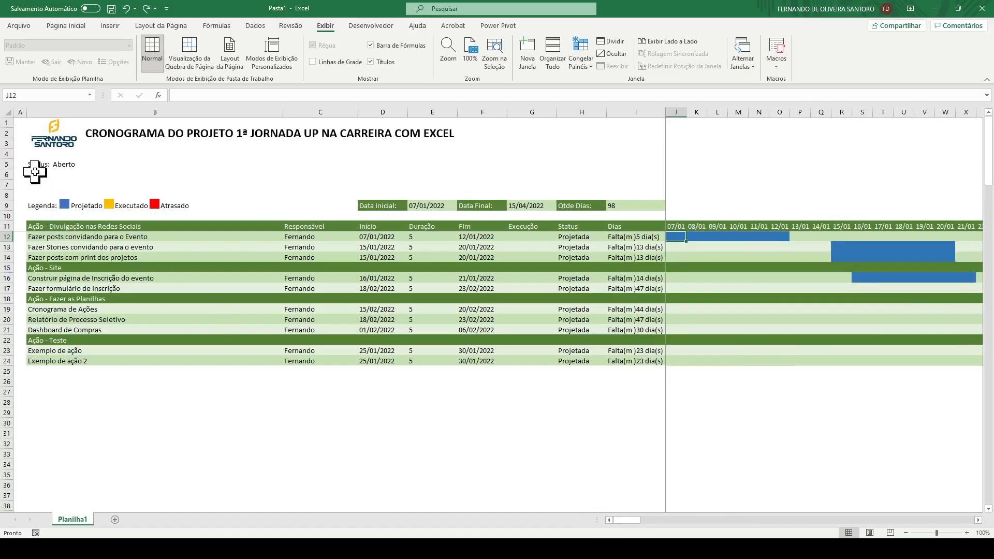
# Enter the execution dates 12/01 in G12 and 20/02 in G13 for the first two social media actions
pyautogui.click(516, 237)
pyautogui.write('12/01')
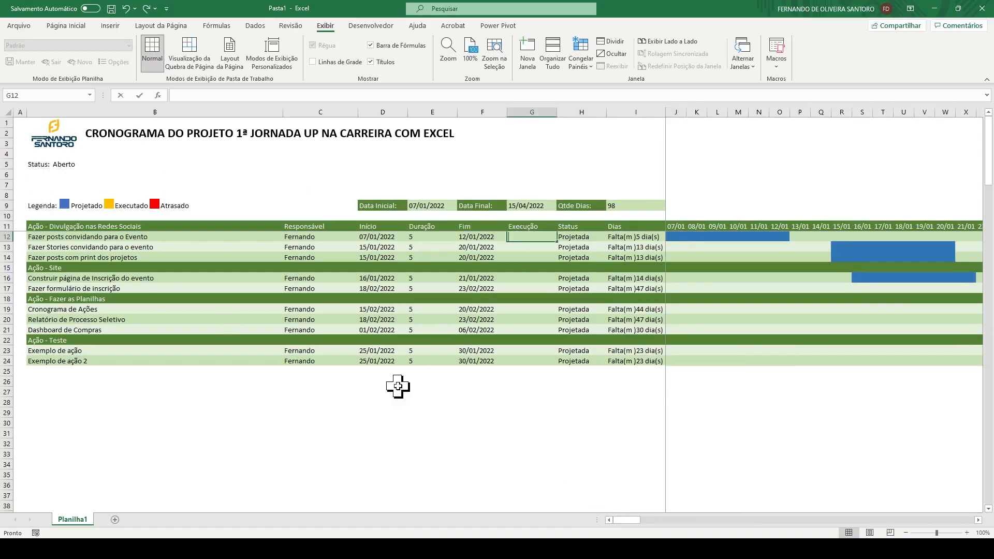
pyautogui.press('Return')
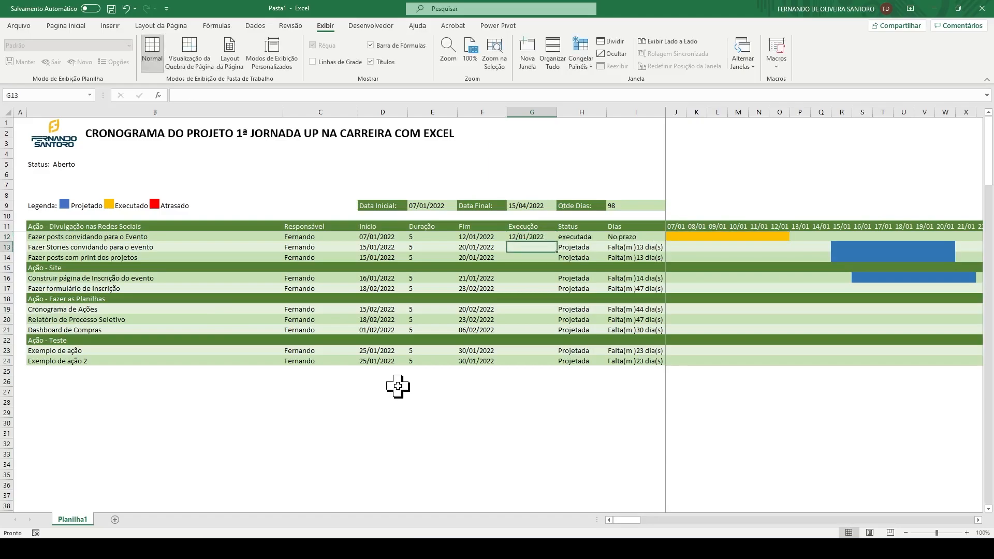
pyautogui.write('20/02')
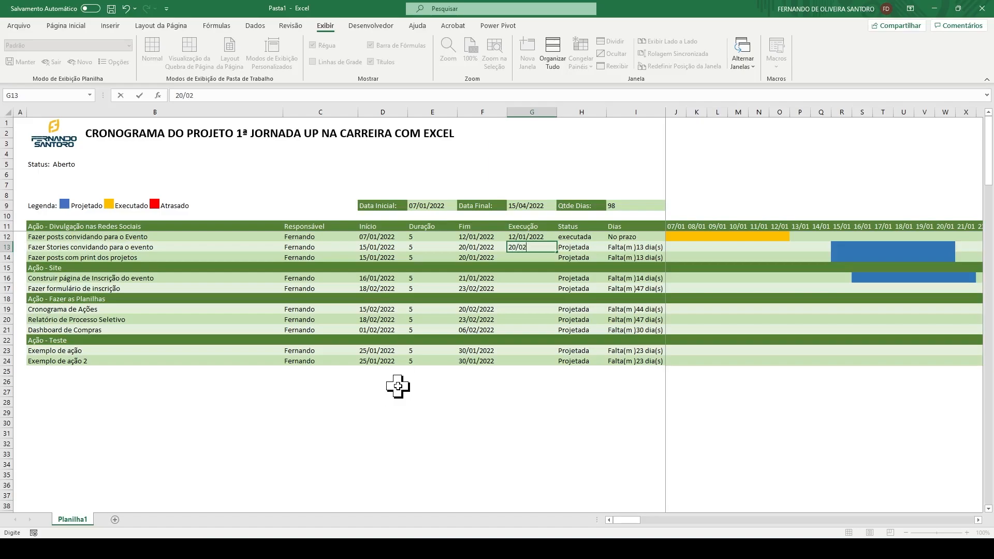
pyautogui.press('Return')
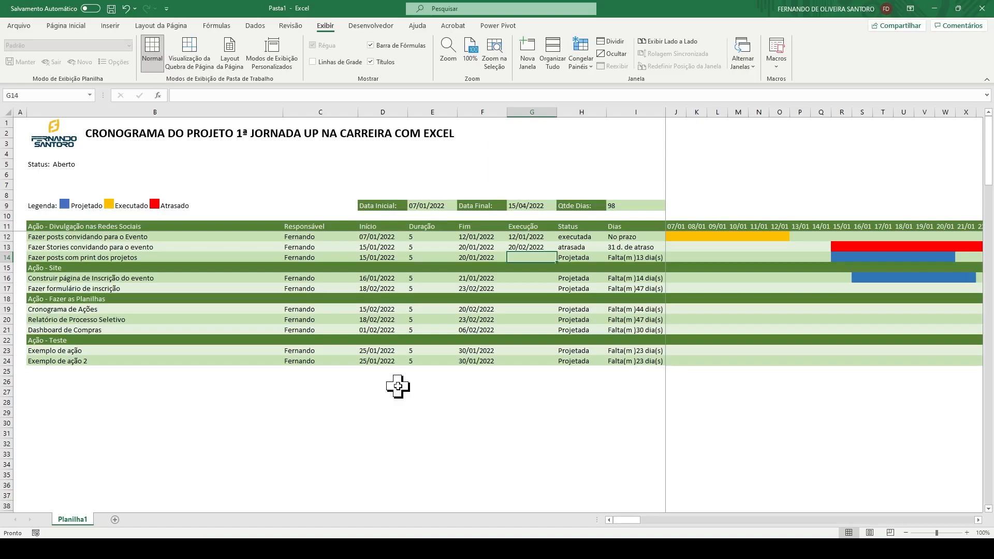
# Set the execution date in G14 equal to the planned end date with =F14
pyautogui.write('=')
pyautogui.press('Left')
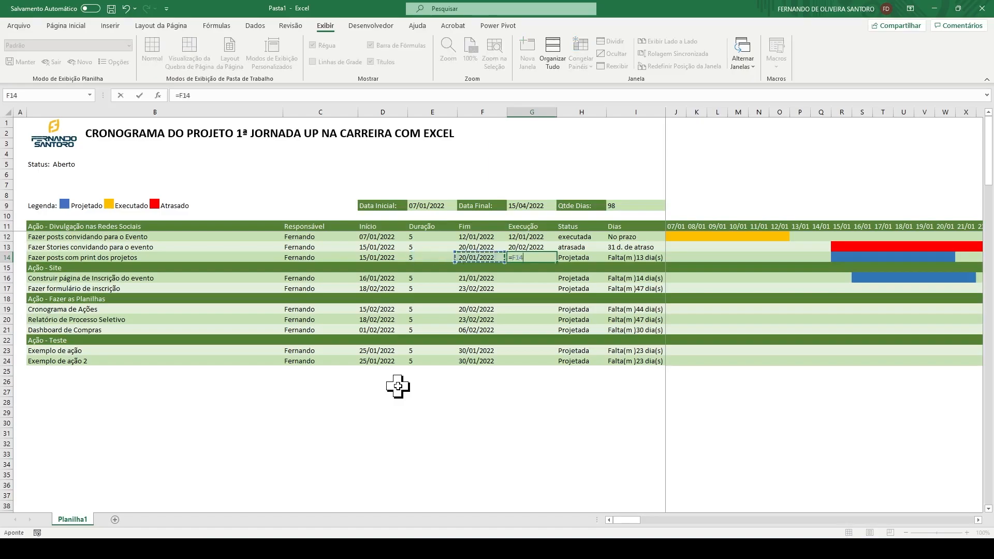
pyautogui.press('Return')
pyautogui.press('Return')
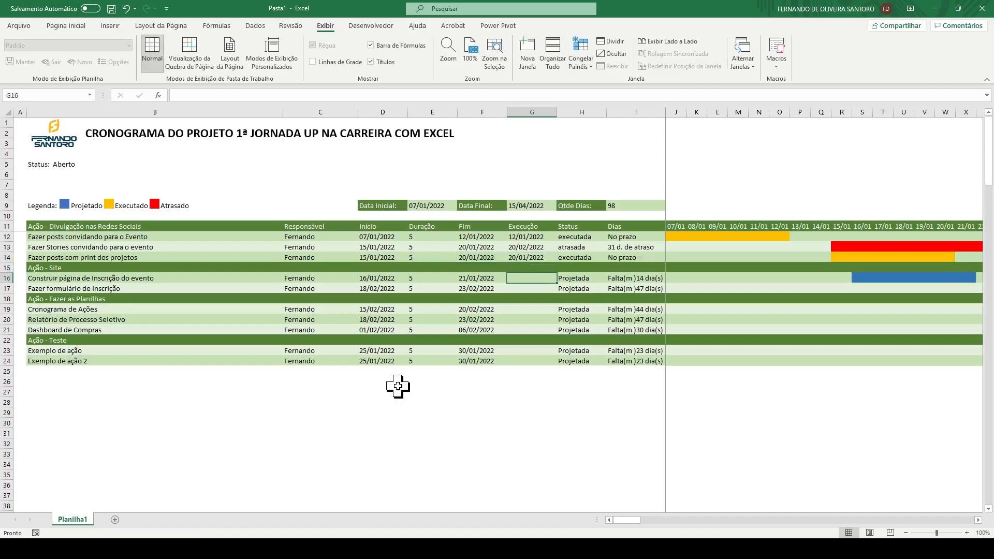
# Set the execution date in G16 to =F16 and fill the formula down through G24
pyautogui.write('=')
pyautogui.press('Left')
pyautogui.press('Return')
pyautogui.press('Up')
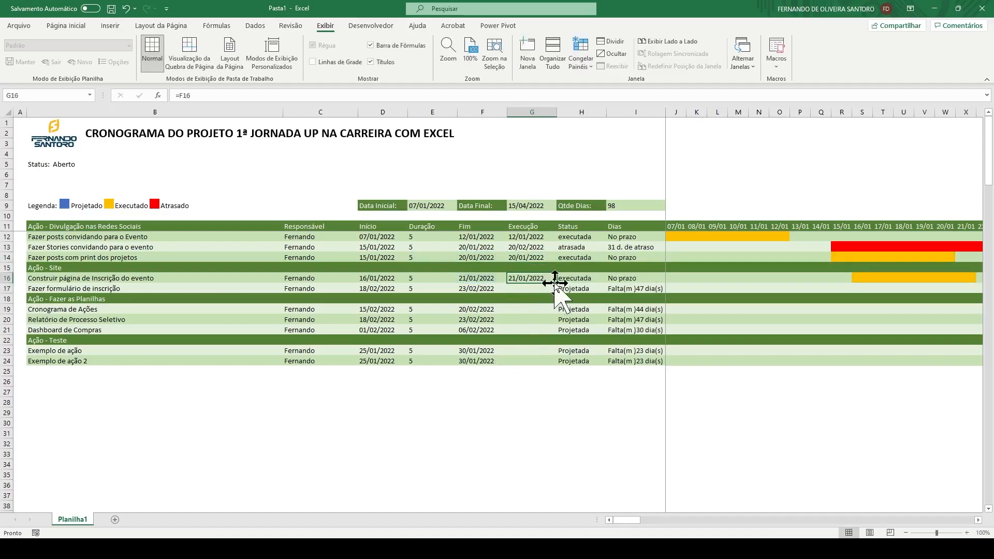
pyautogui.moveTo(557, 282); pyautogui.dragTo(543, 364)
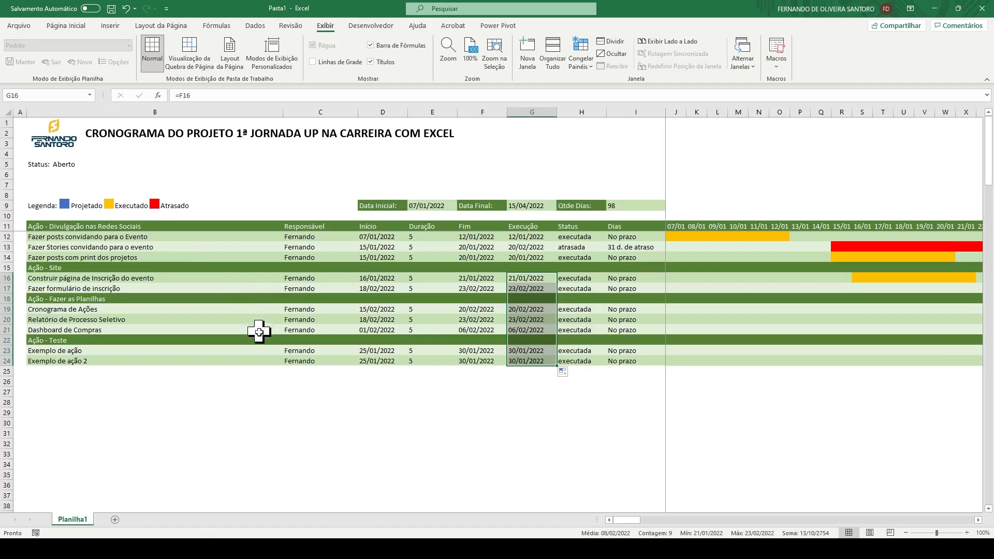
# Clear the filled execution formulas from the group header rows in G18 and G22
pyautogui.click(527, 269)
pyautogui.press('Down')
pyautogui.press('Down')
pyautogui.press('Down')
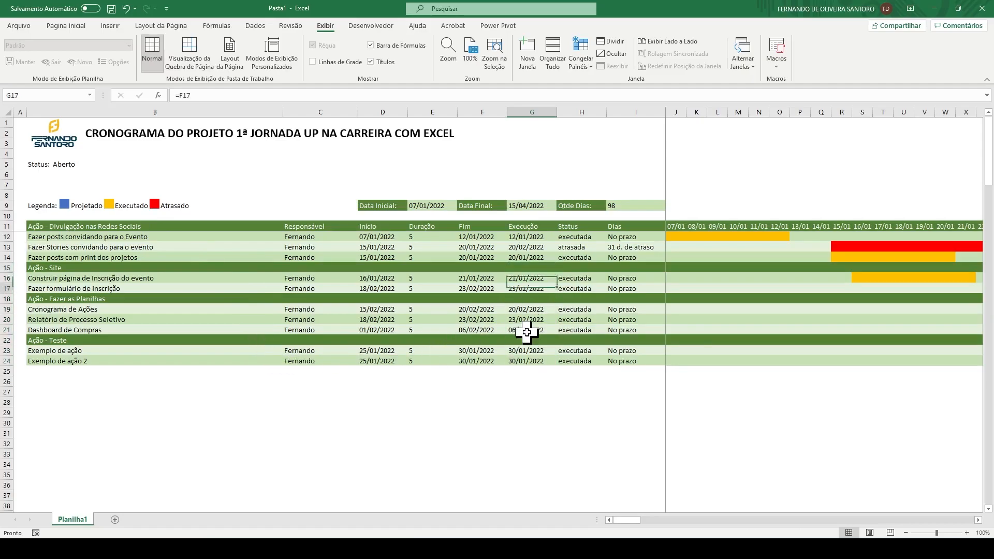
pyautogui.press('Down')
pyautogui.press('Down')
pyautogui.press('Down')
pyautogui.press('Down')
pyautogui.press('Down')
pyautogui.press('Down')
pyautogui.press('Down')
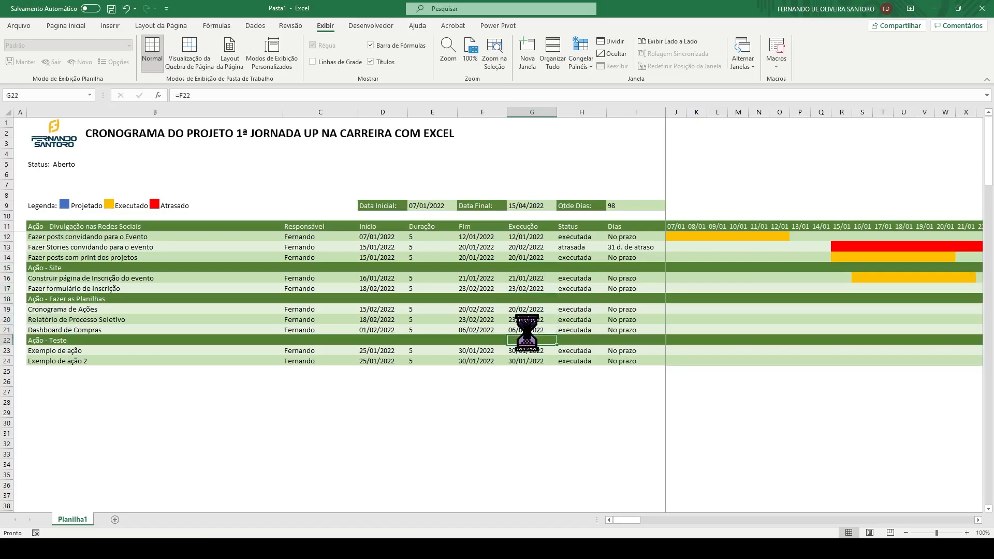
pyautogui.press('Down')
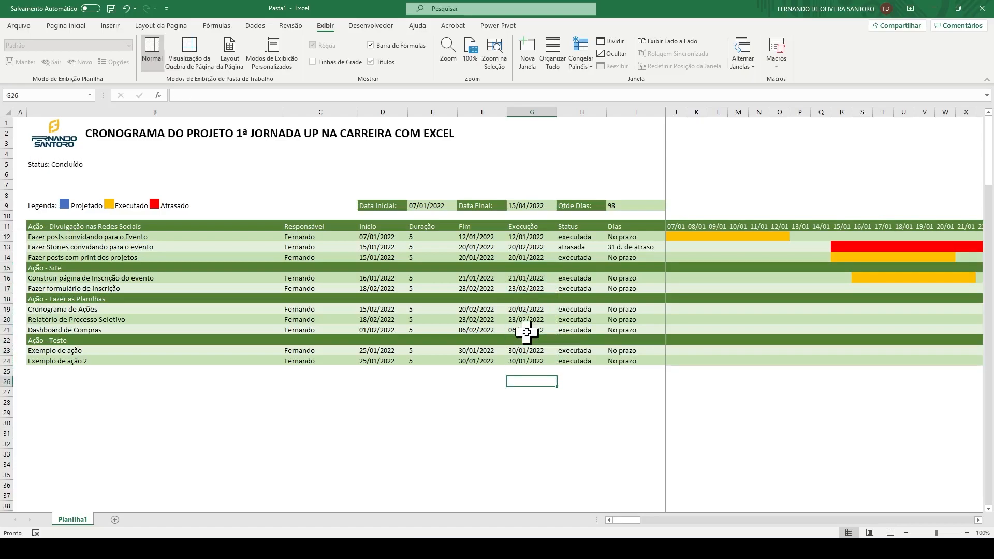
# Make the overall status text in B5 bold
pyautogui.click(37, 164)
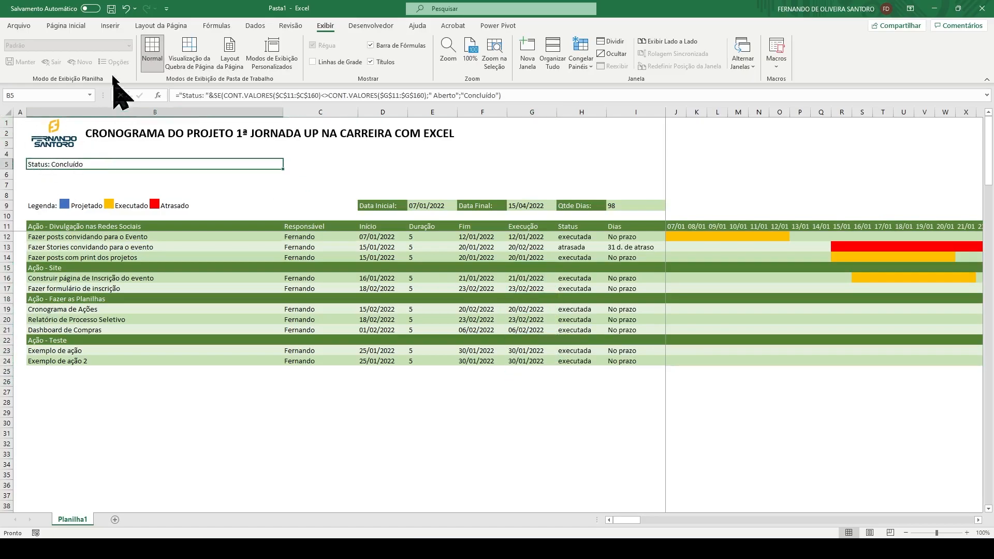
pyautogui.click(65, 25)
pyautogui.click(114, 61)
pyautogui.click(57, 175)
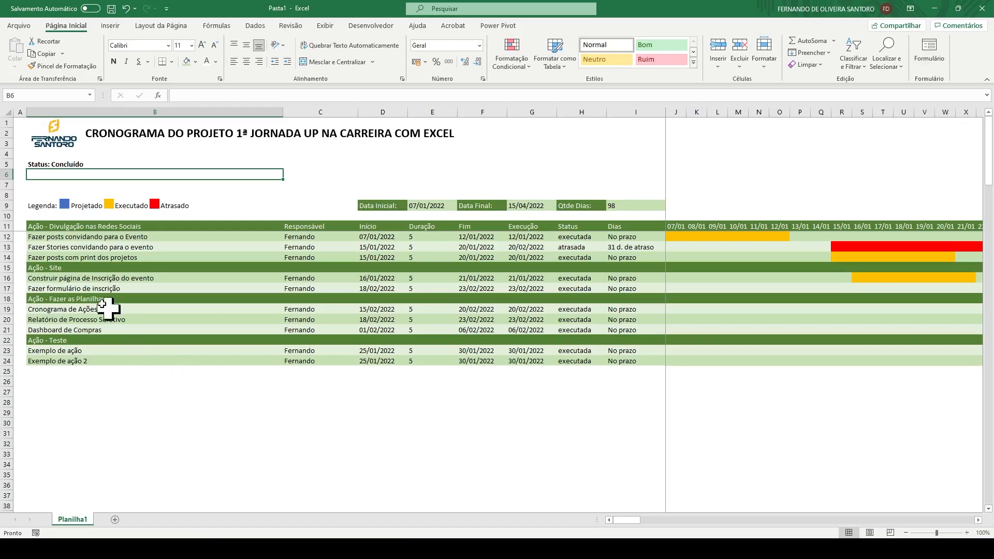
# Begin a formula in B6 that returns blank when either project date is missing: =SE(OU(E9="";G9="");"";
pyautogui.keyDown('ctrl'); pyautogui.scroll(2, 62, 277); pyautogui.keyUp('ctrl')
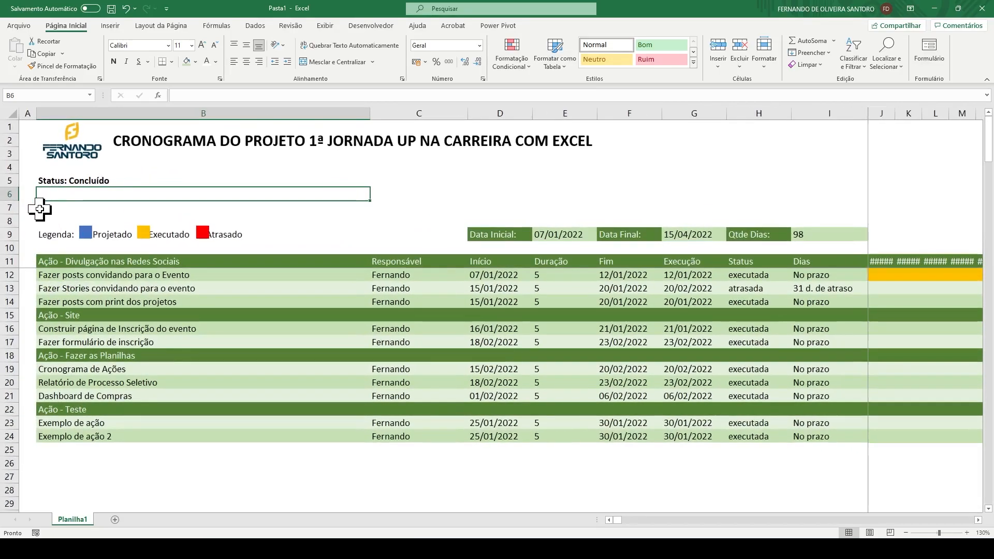
pyautogui.keyDown('ctrl'); pyautogui.scroll(3, 40, 209); pyautogui.keyUp('ctrl')
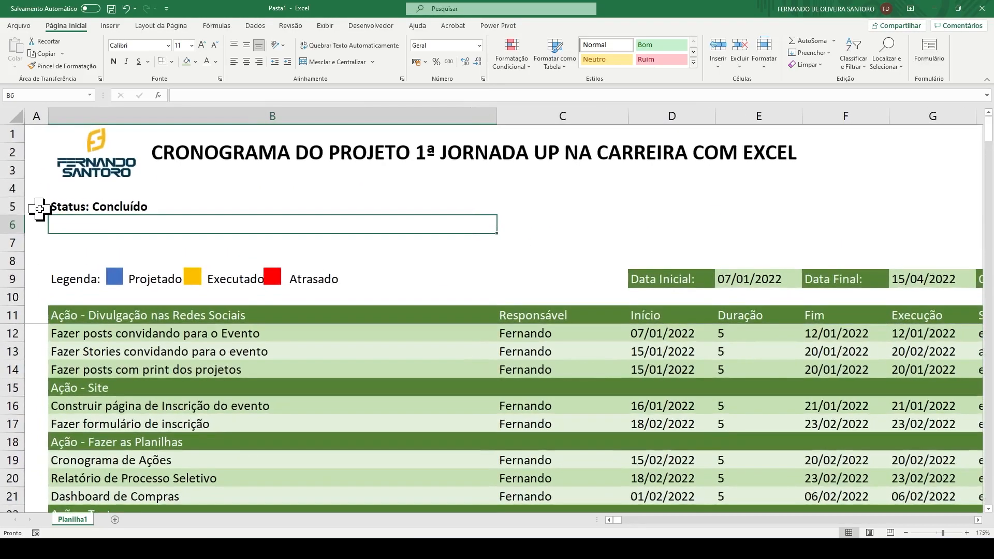
pyautogui.write('=se(')
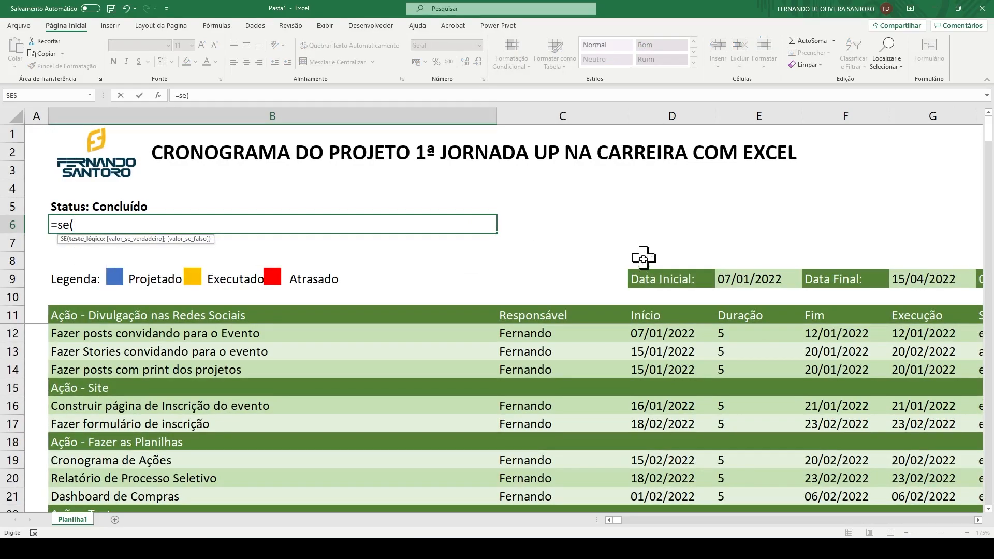
pyautogui.write('ou(')
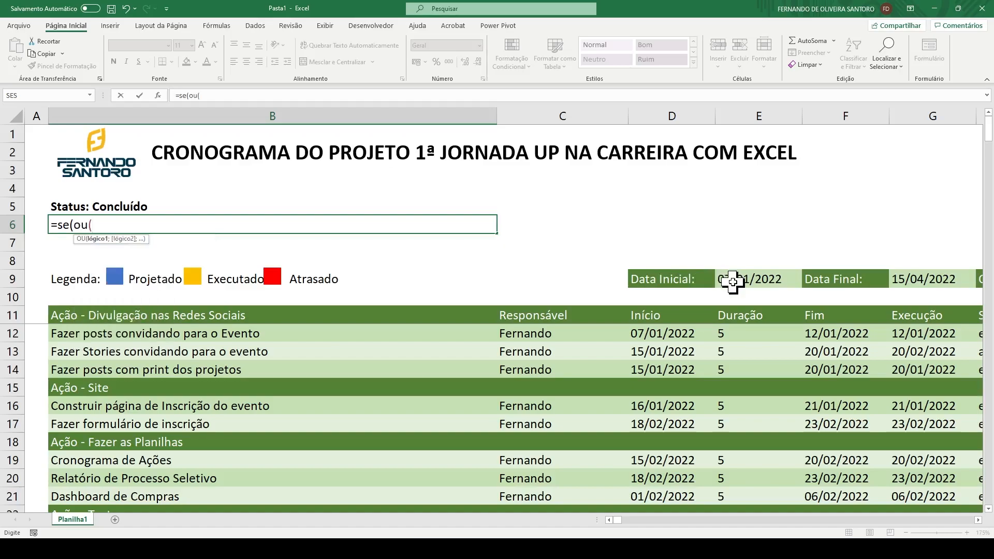
pyautogui.click(732, 281)
pyautogui.write('="";')
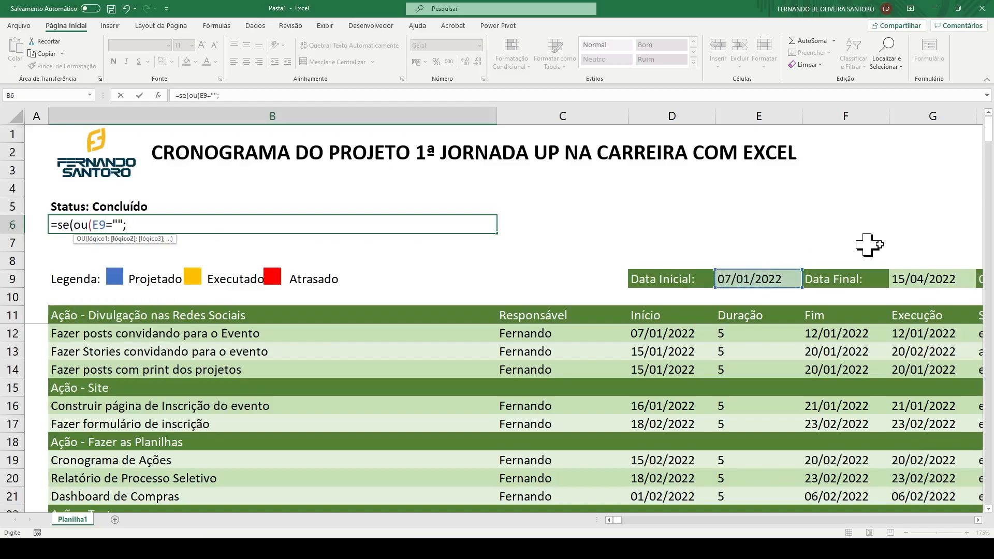
pyautogui.click(905, 279)
pyautogui.write('=""')
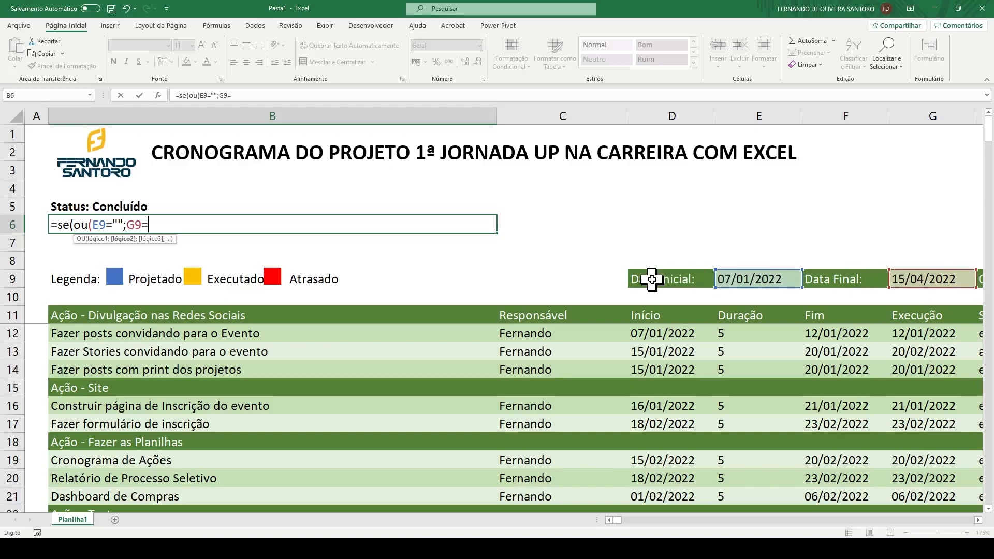
pyautogui.write(');"";')
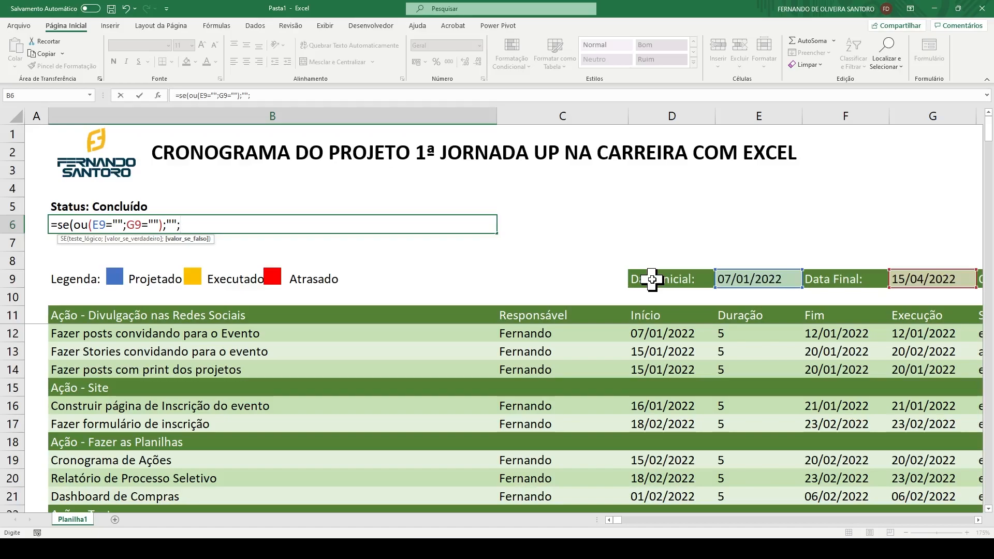
# Continue the B6 formula with a nested SE that returns HOJE()-G9 when G9>=HOJE()
pyautogui.write('se(')
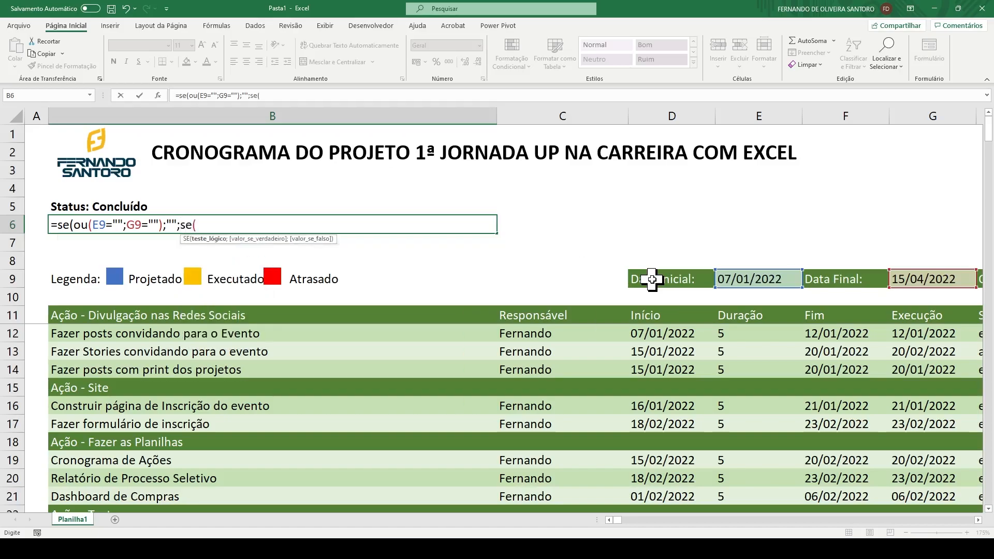
pyautogui.click(910, 278)
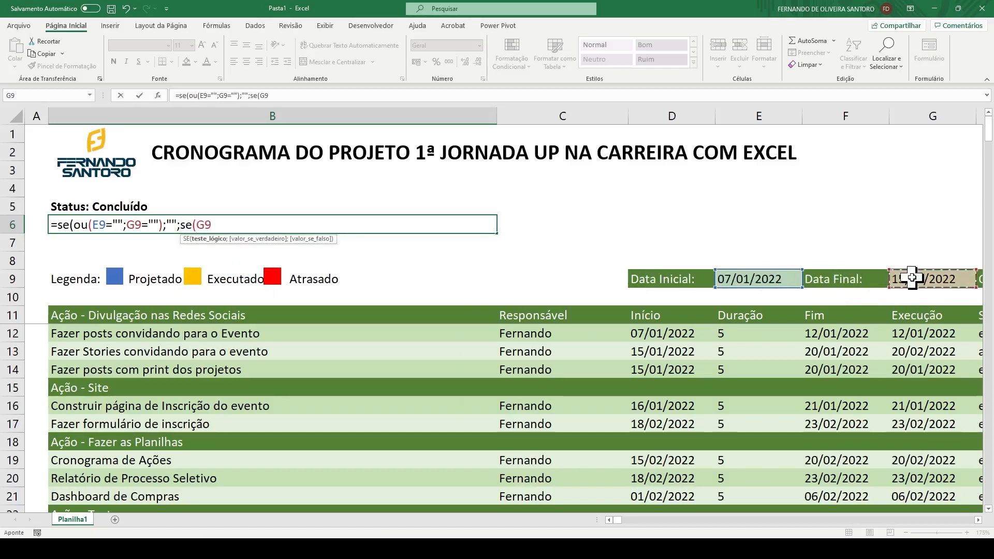
pyautogui.write('>=hoje()')
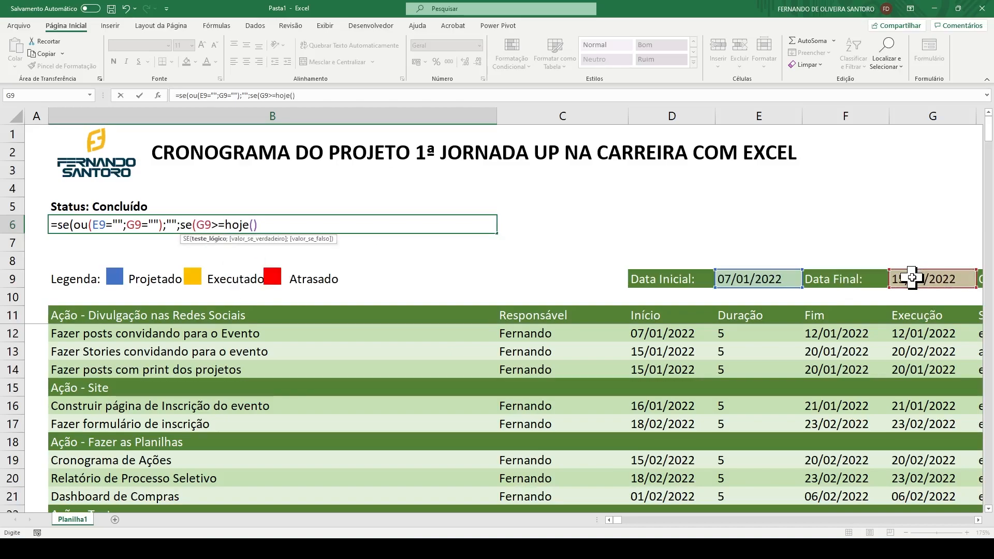
pyautogui.write(';')
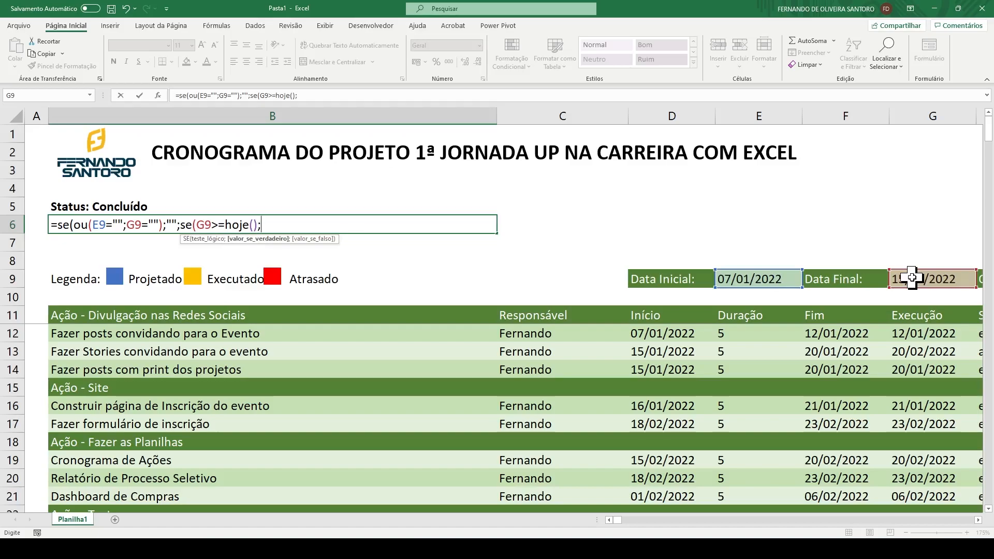
pyautogui.write('hoje()-')
pyautogui.click(911, 278)
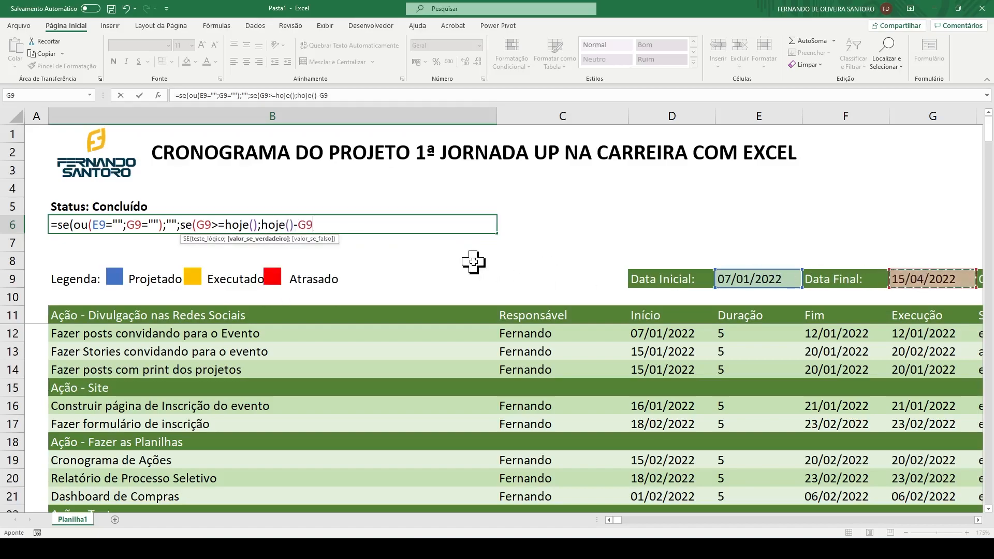
# Put the text " falta(m) " ahead of the hoje()-G9 subtraction in the B6 formula
pyautogui.write('&" faltam(')
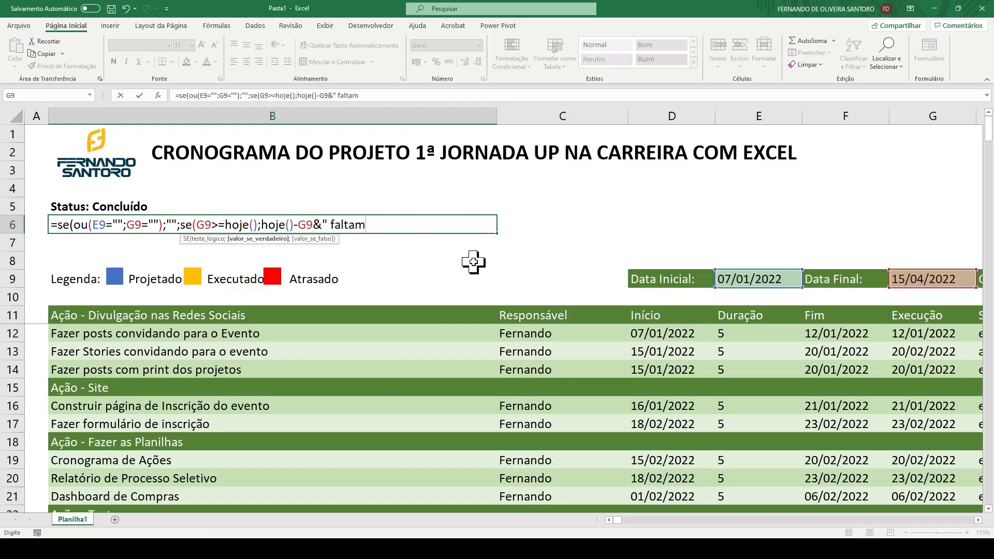
pyautogui.press('BackSpace')
pyautogui.press('BackSpace')
pyautogui.write('(')
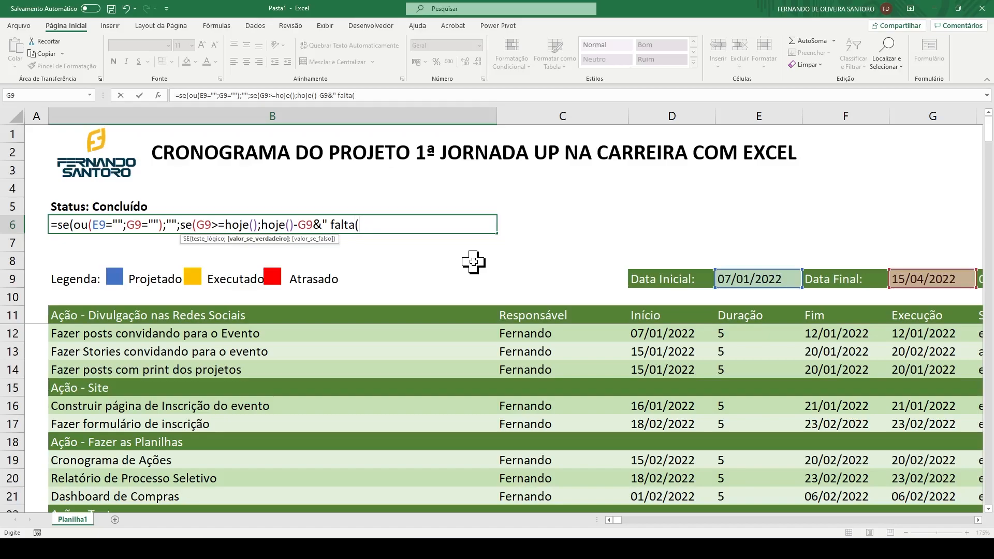
pyautogui.write('m)')
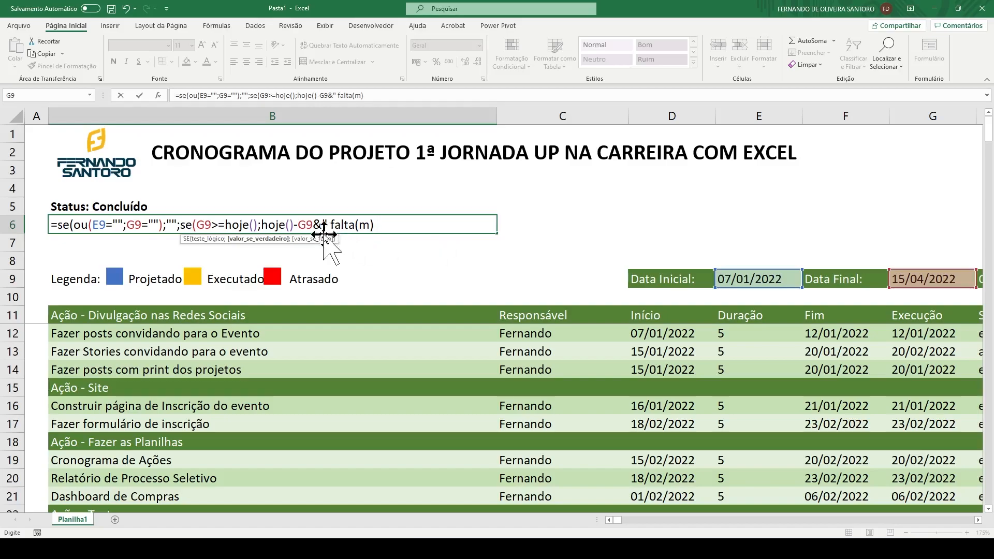
pyautogui.moveTo(312, 224); pyautogui.dragTo(262, 225)
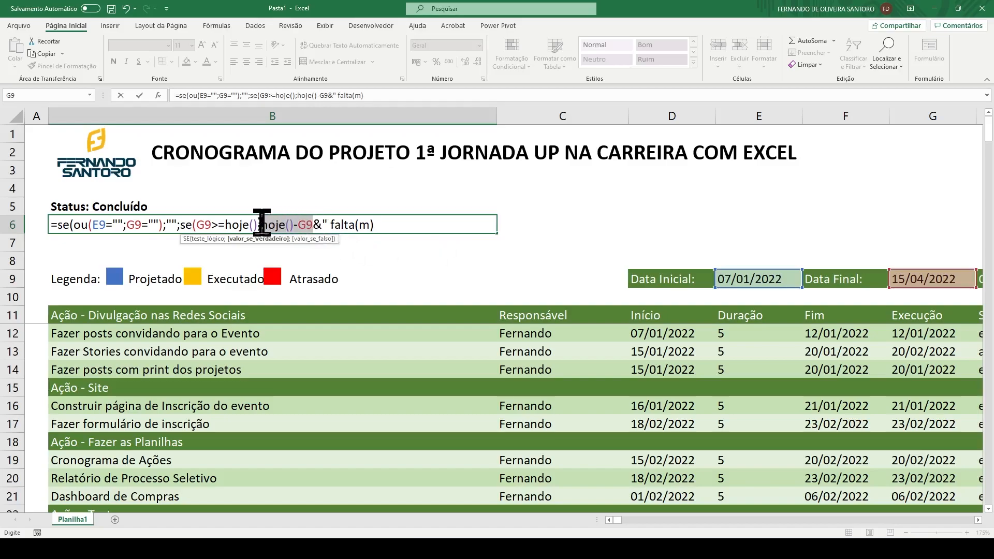
pyautogui.press('Delete')
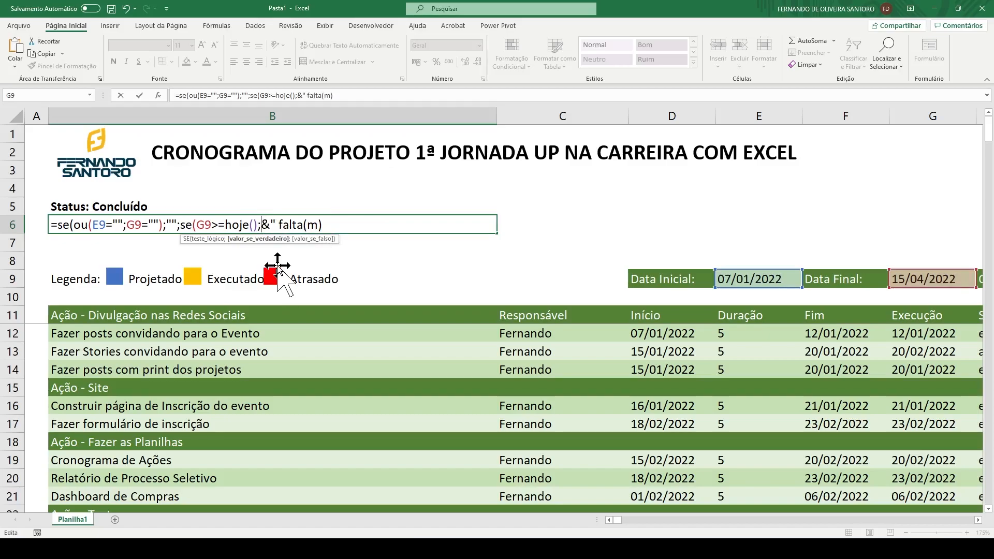
pyautogui.press('Delete')
pyautogui.press('Delete')
pyautogui.write('"')
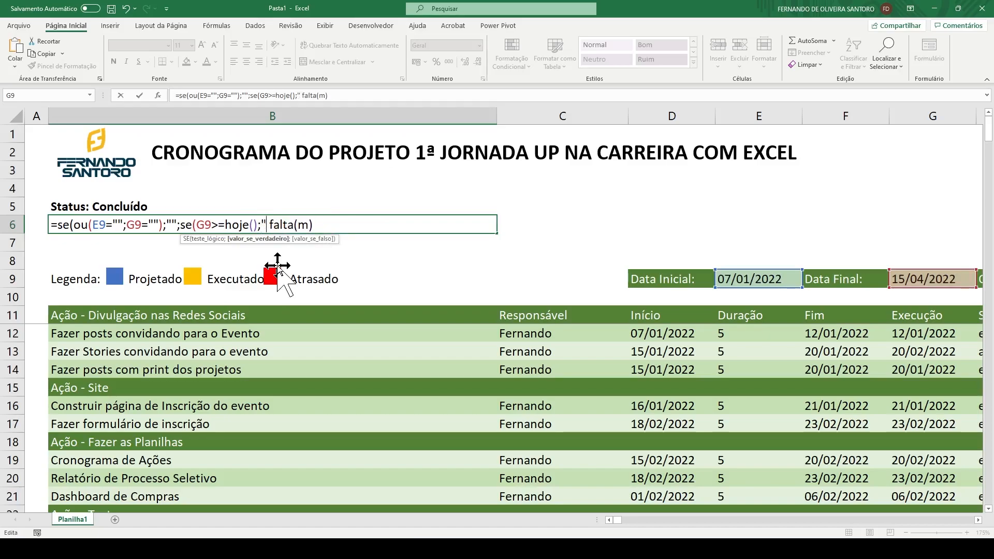
pyautogui.click(326, 225)
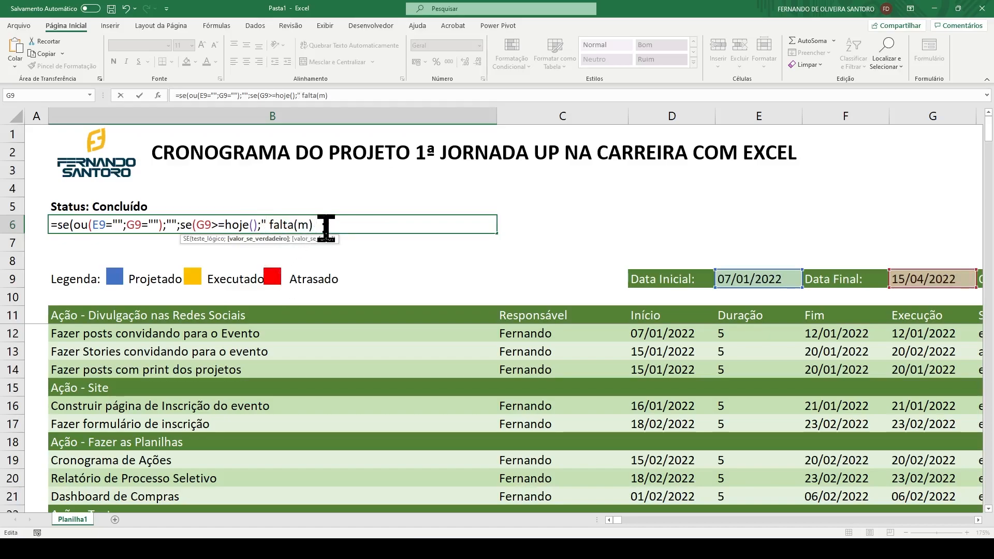
pyautogui.write('"hoje()-G9')
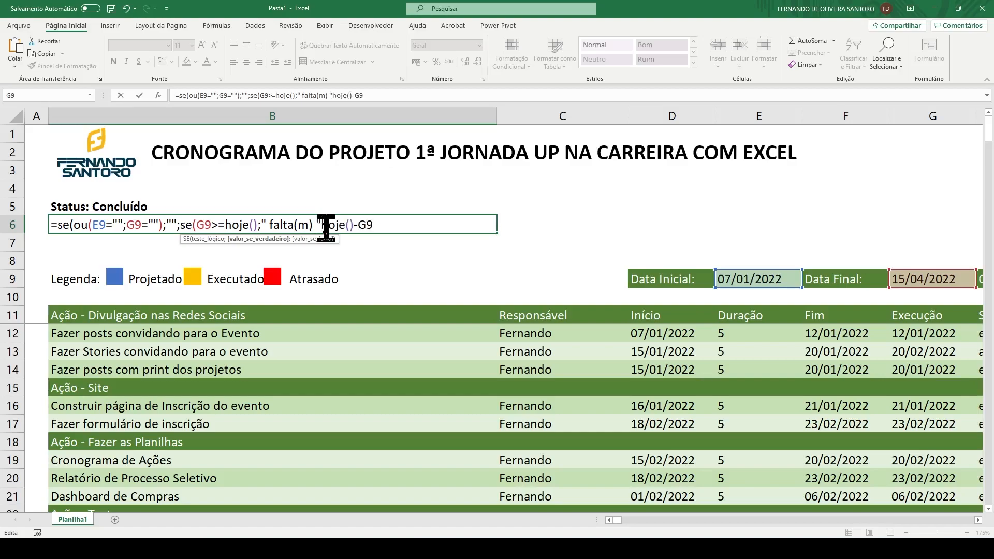
# Finish the B6 formula by appending &" dia(s)", an "ok" fallback and an & joining " falta(m) " to hoje()-G9
pyautogui.write('&')
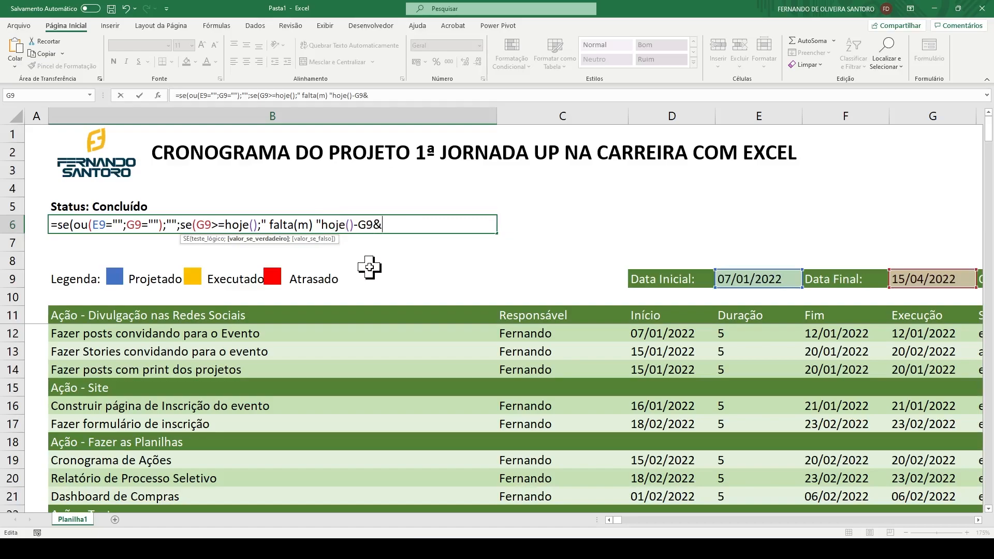
pyautogui.write('" dia(s)')
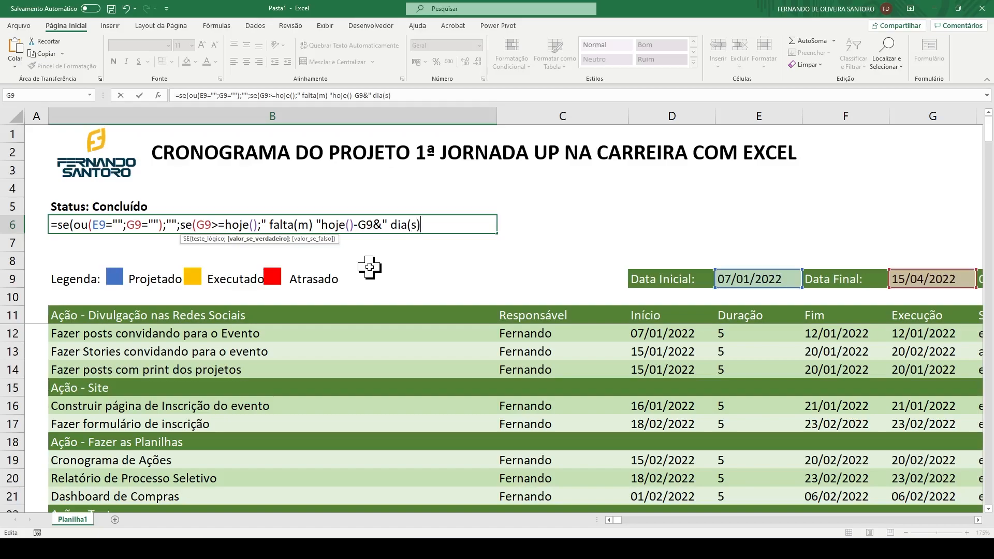
pyautogui.write('";"ok')
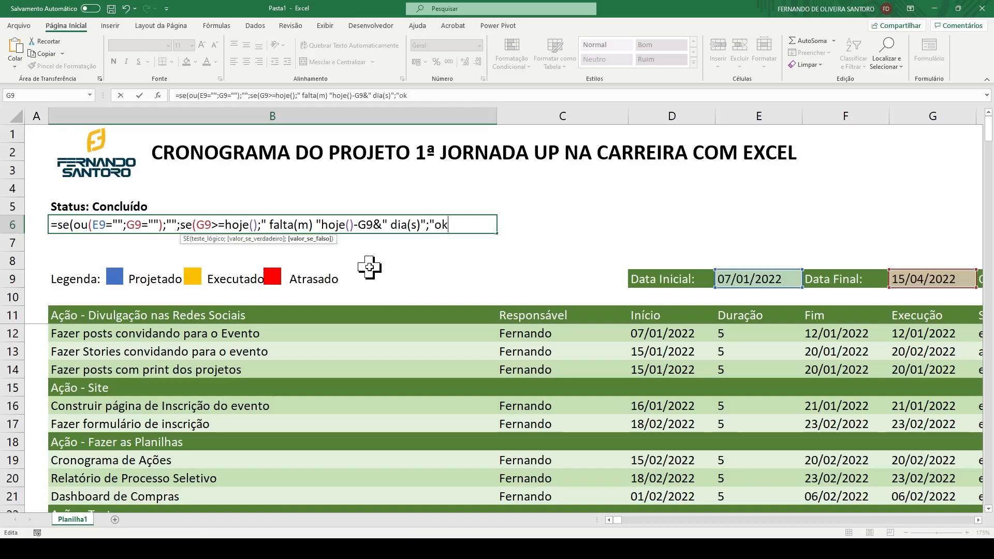
pyautogui.write('"))')
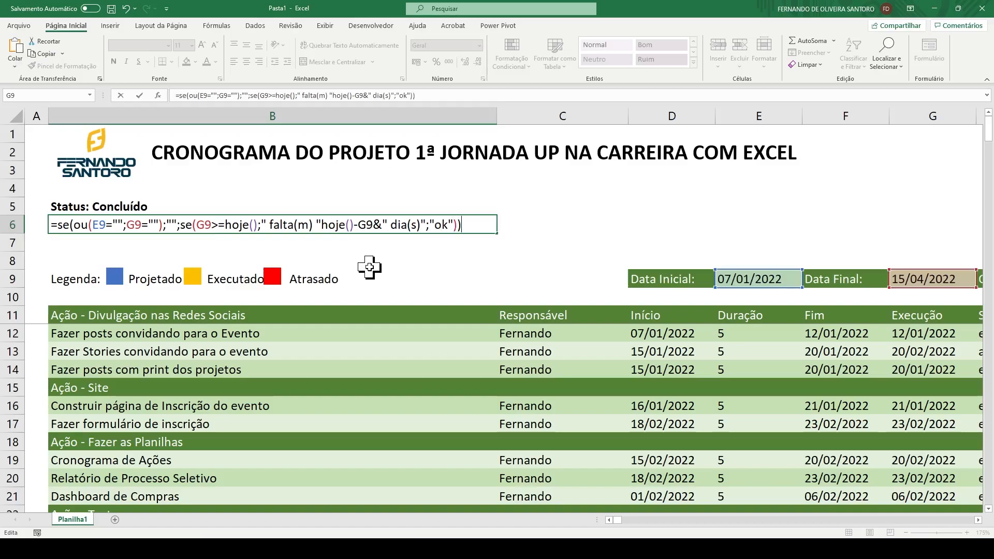
pyautogui.press('Return')
pyautogui.press('Return')
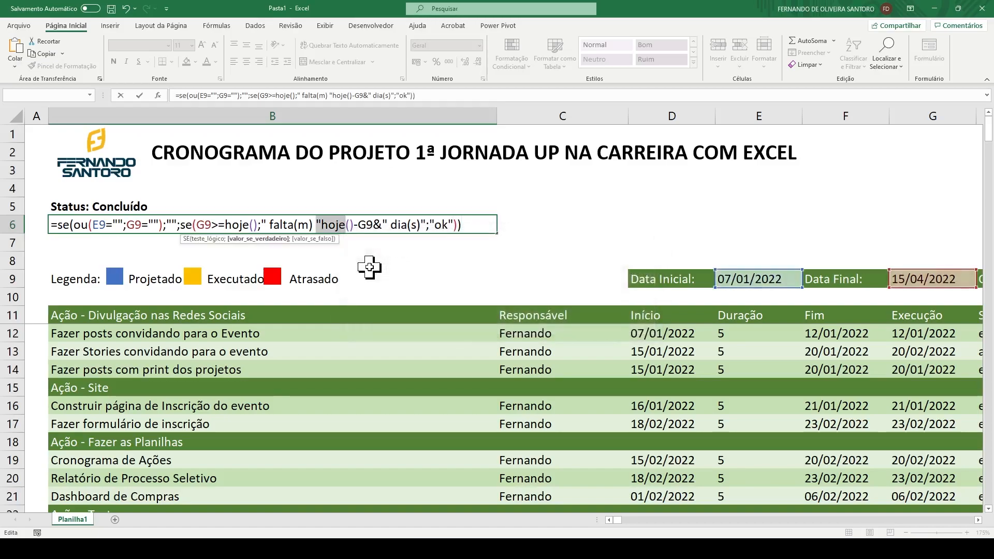
pyautogui.press('Left')
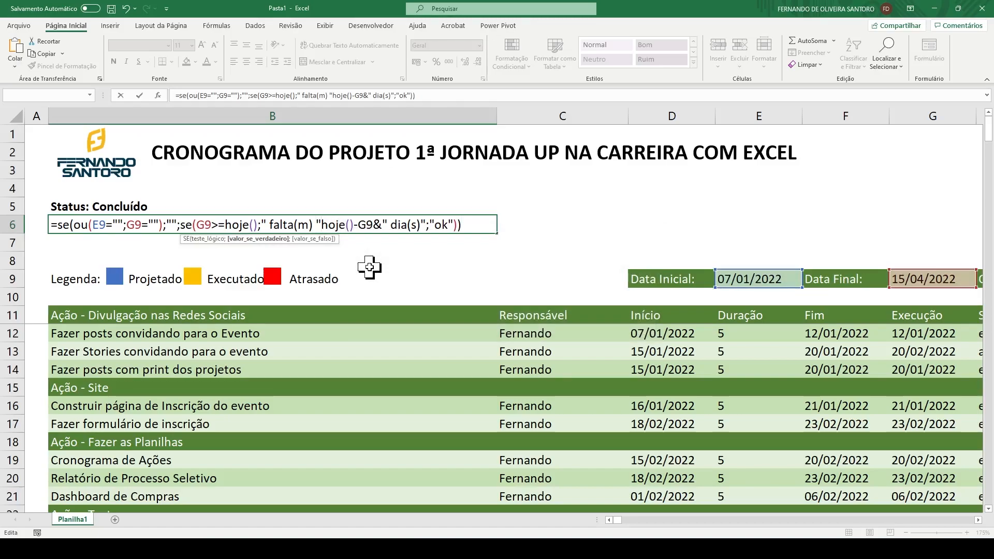
pyautogui.write('&')
pyautogui.press('Return')
pyautogui.press('Up')
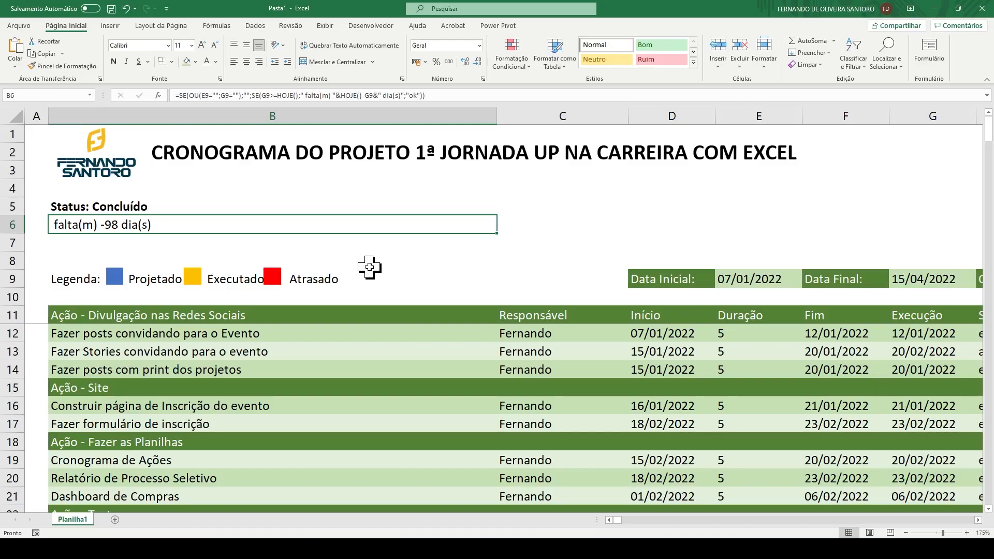
# Make B6 bold and reverse the subtraction in its formula to G9-HOJE()
pyautogui.click(114, 61)
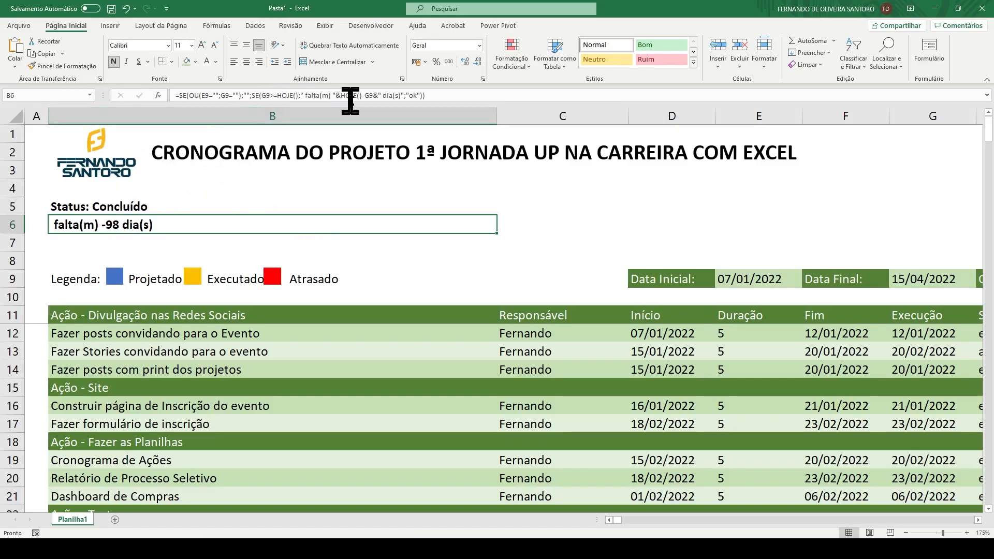
pyautogui.press('F2')
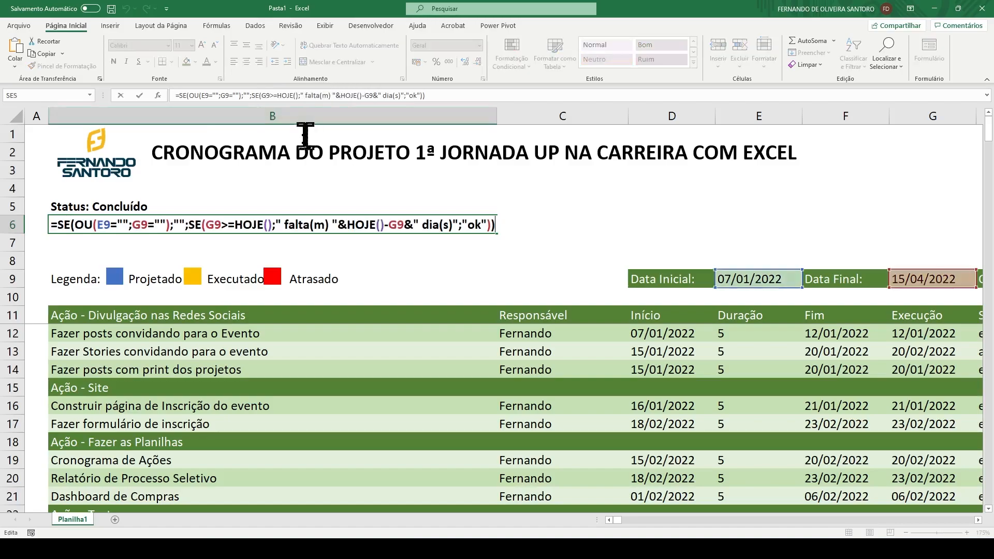
pyautogui.moveTo(347, 224); pyautogui.dragTo(385, 224)
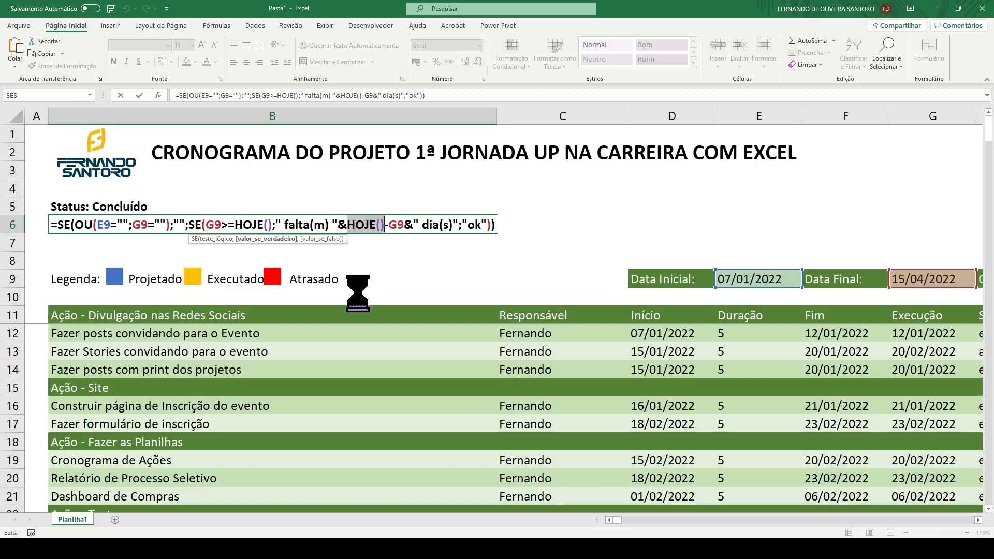
pyautogui.press('Delete')
pyautogui.press('Delete')
pyautogui.write('-HOJE()')
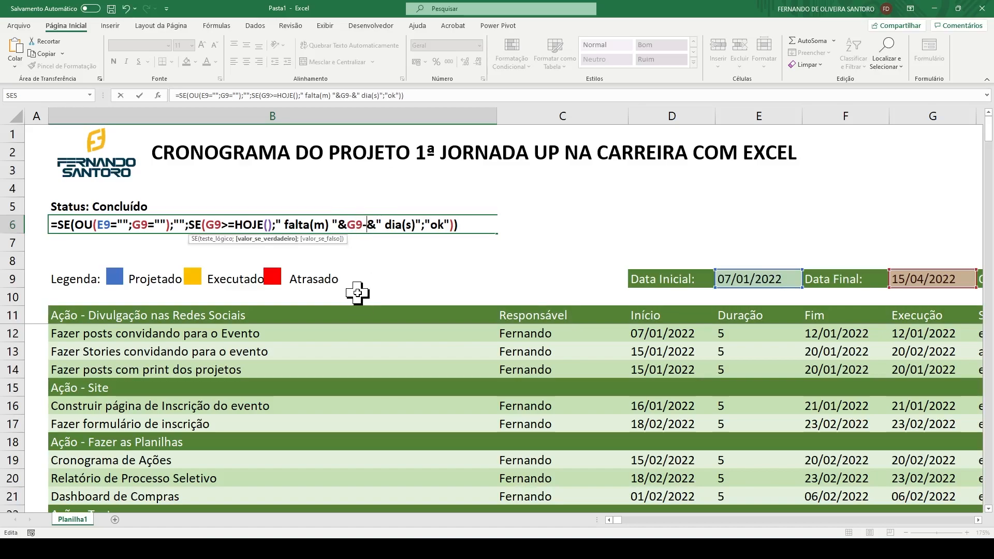
pyautogui.press('Return')
pyautogui.press('Up')
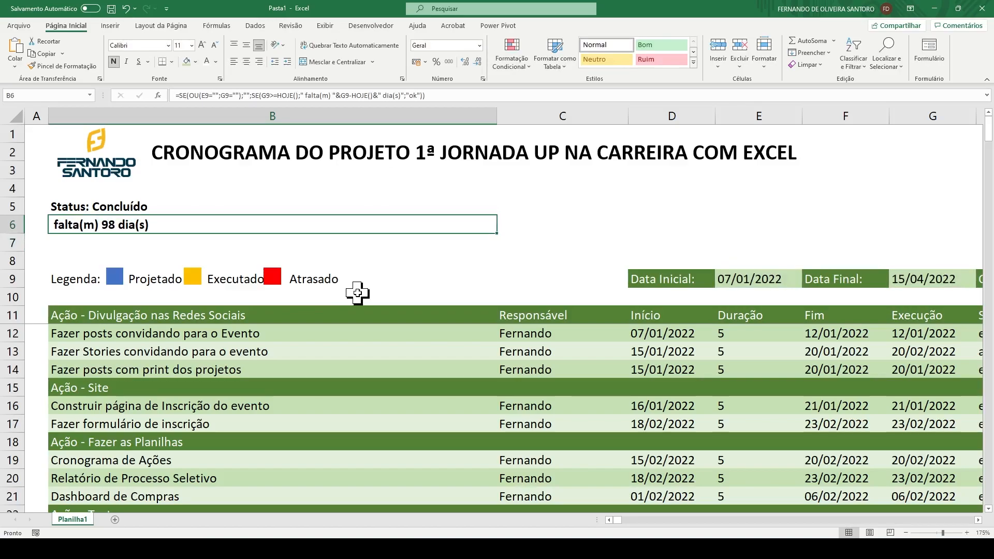
# Test the days-remaining formula with a final date of 10/01/2022 in G9, and undo that date change
pyautogui.click(907, 273)
pyautogui.write('10/01/2022')
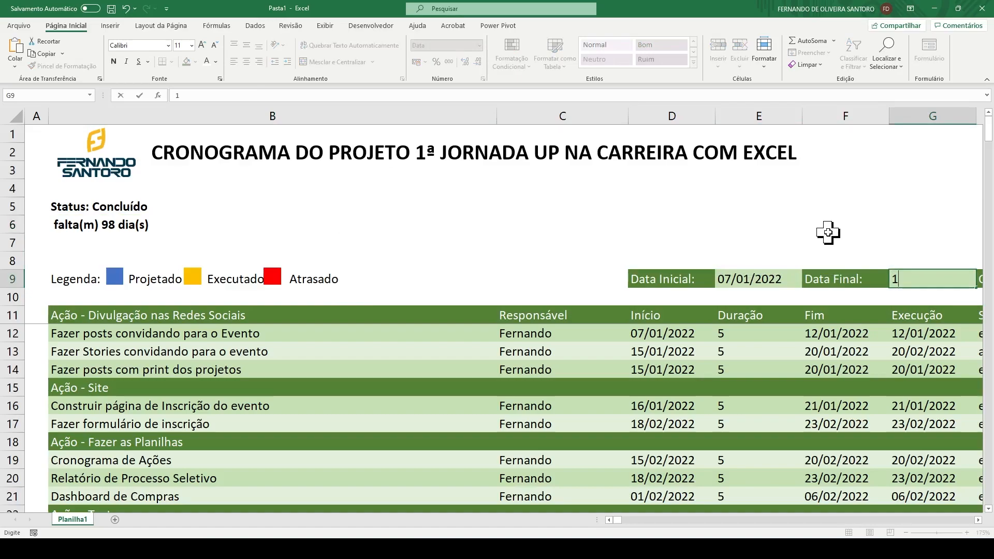
pyautogui.press('Return')
pyautogui.press('Up')
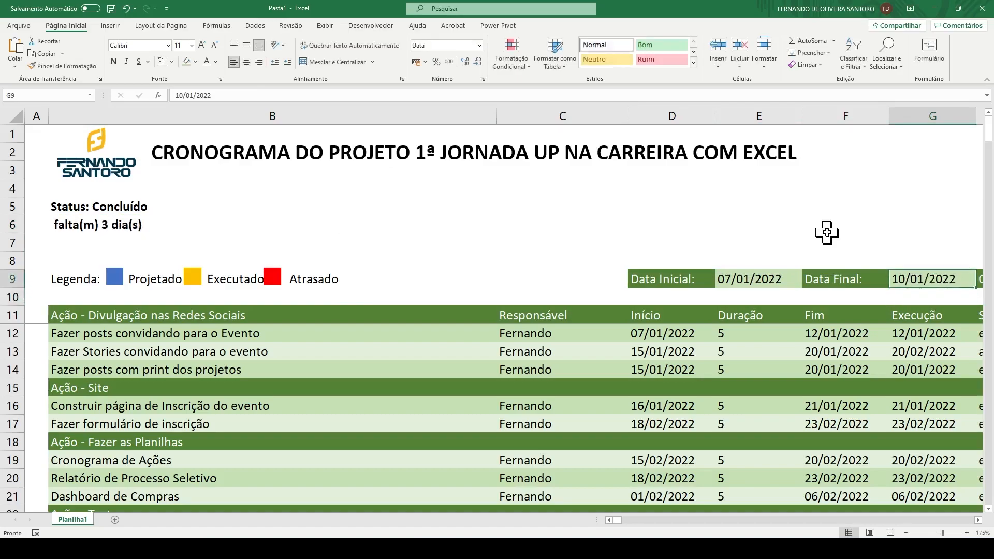
pyautogui.hotkey('ctrl', 'z')
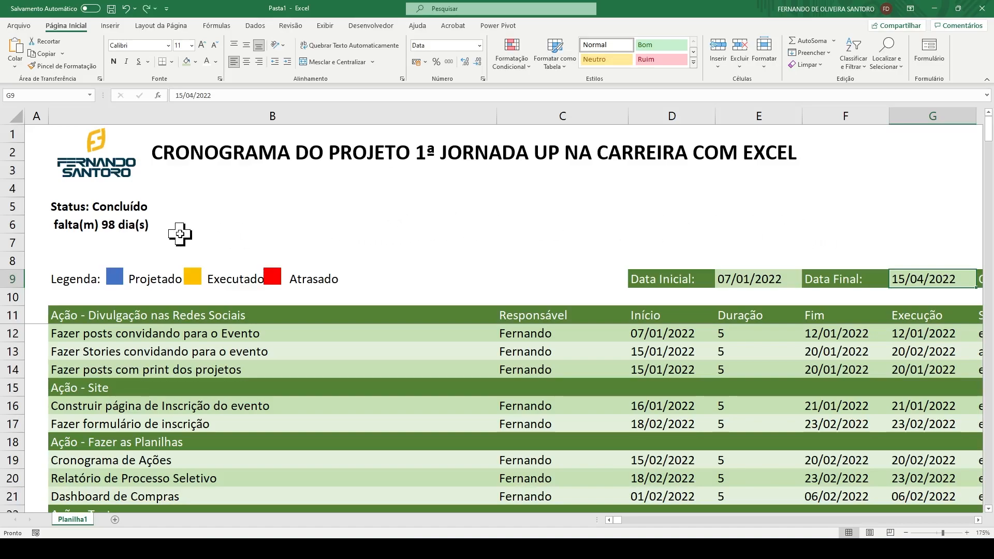
# Change the label in the B6 formula to "Falta(m) ", without the leading space and with a capital F
pyautogui.click(137, 226)
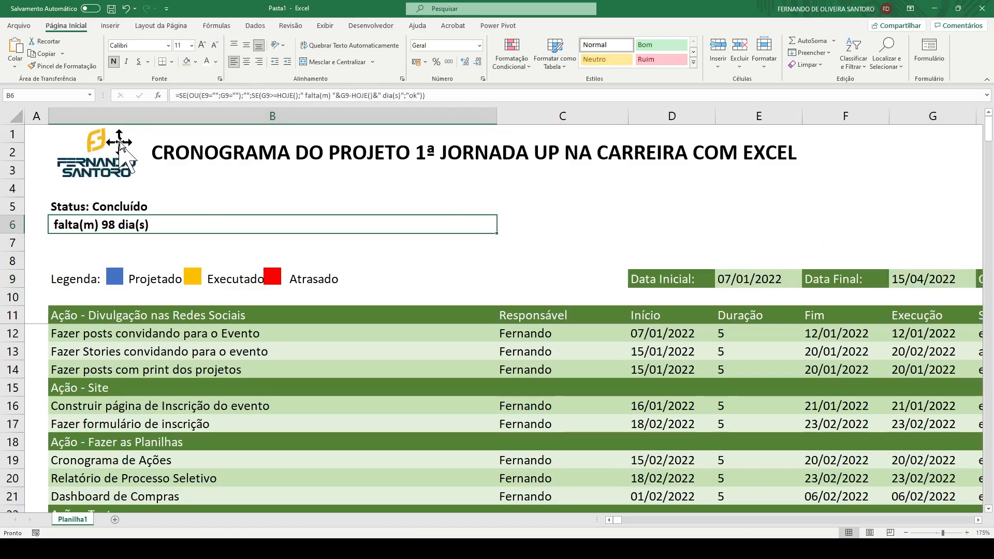
pyautogui.click(304, 98)
pyautogui.press('Delete')
pyautogui.press('Delete')
pyautogui.write('F')
pyautogui.press('Return')
pyautogui.press('Up')
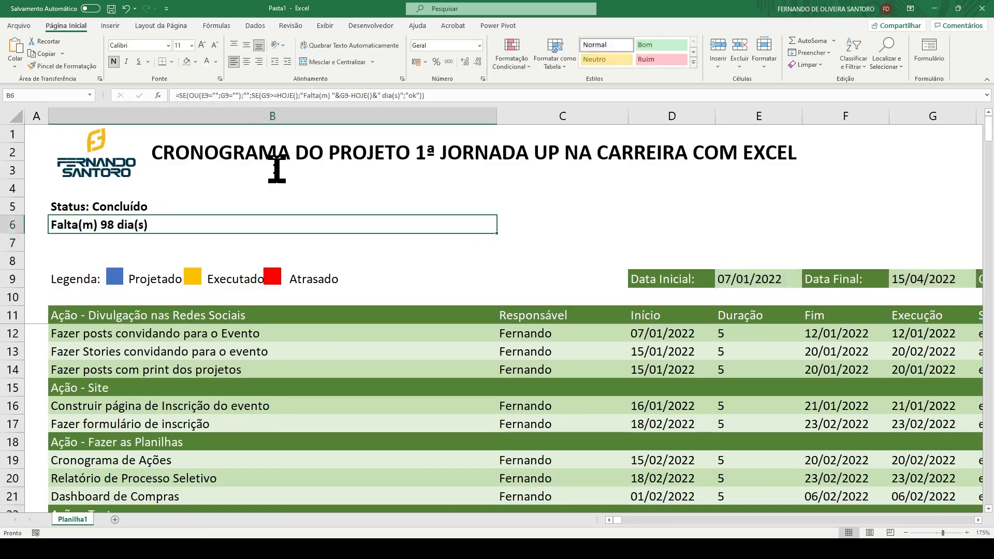
# Remove the "ok" fallback and the closing parentheses from the end of the B6 formula
pyautogui.press('F2')
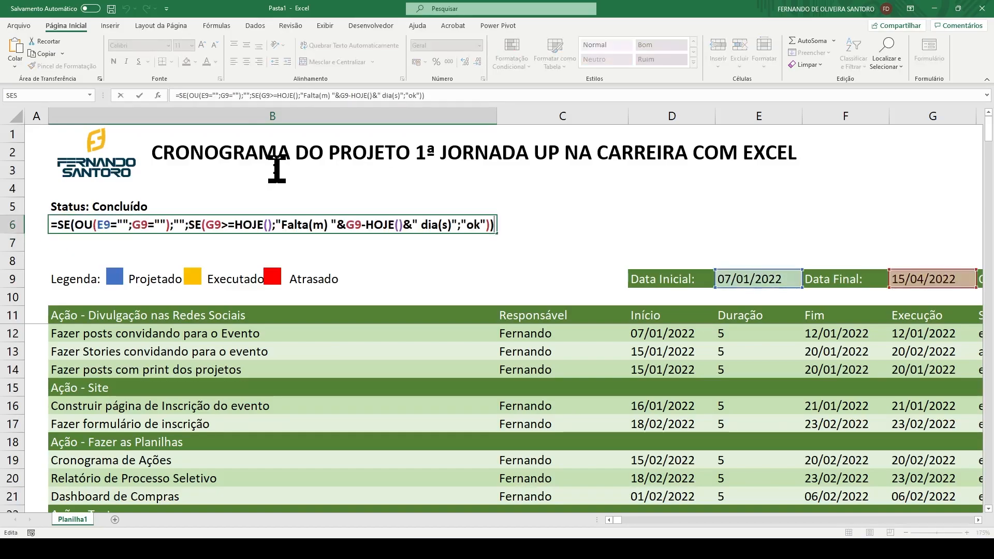
pyautogui.press('Left')
pyautogui.press('Left')
pyautogui.hotkey('shift', 'Left')
pyautogui.hotkey('shift', 'Left')
pyautogui.hotkey('shift', 'Left')
pyautogui.hotkey('shift', 'Left')
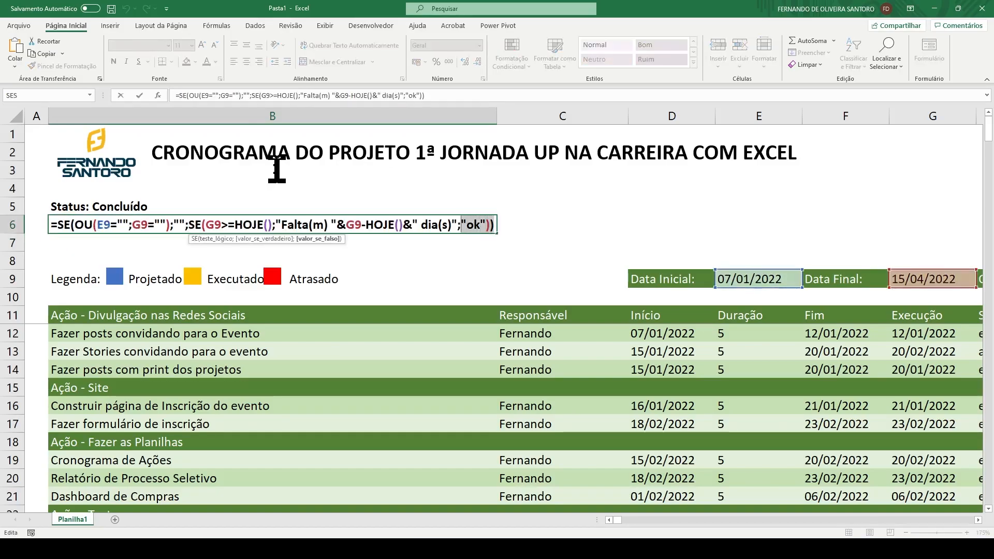
pyautogui.hotkey('shift', 'End')
pyautogui.press('Delete')
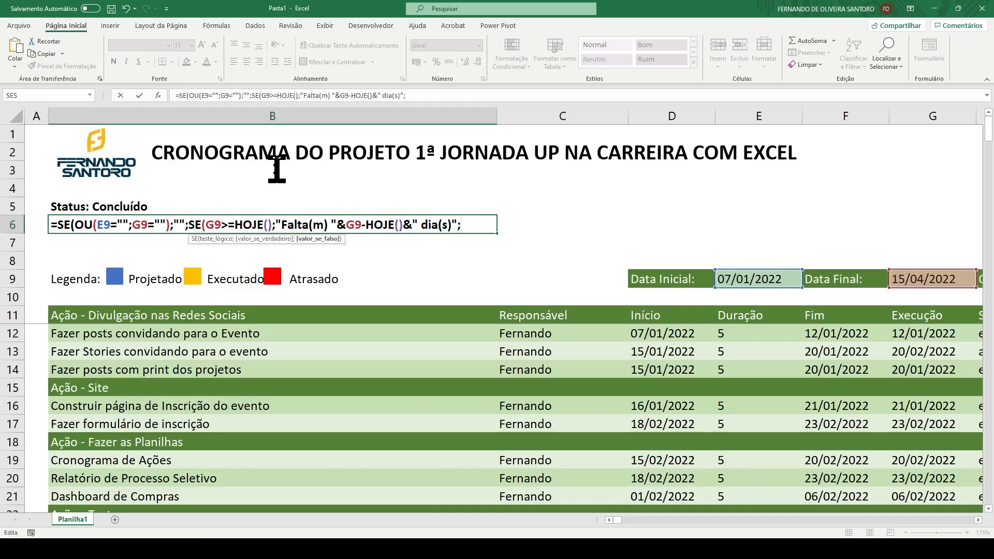
# Add a nested se(e( test to the B6 formula with hoje()>G9 as its first condition
pyautogui.write('se(')
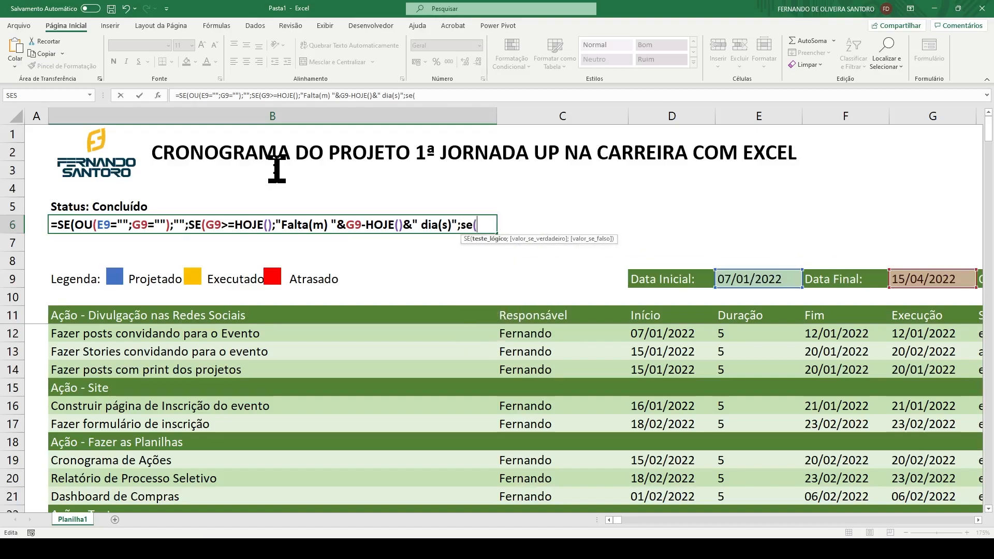
pyautogui.write('e(')
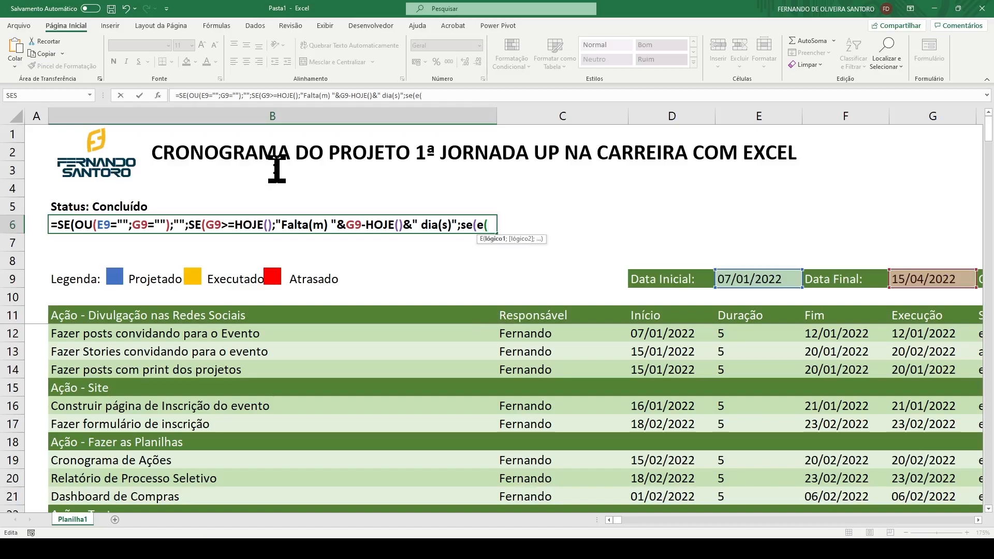
pyautogui.write('hoje')
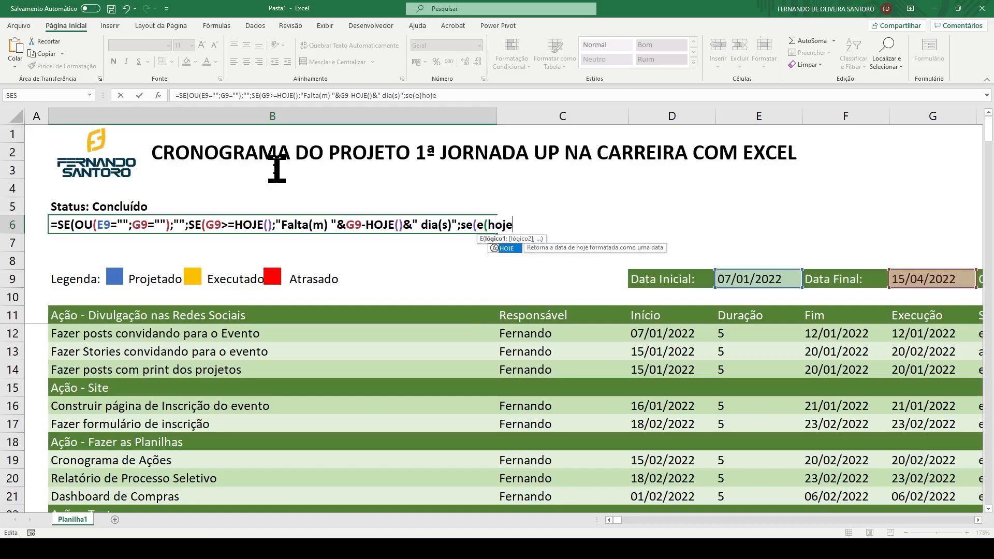
pyautogui.write('()<')
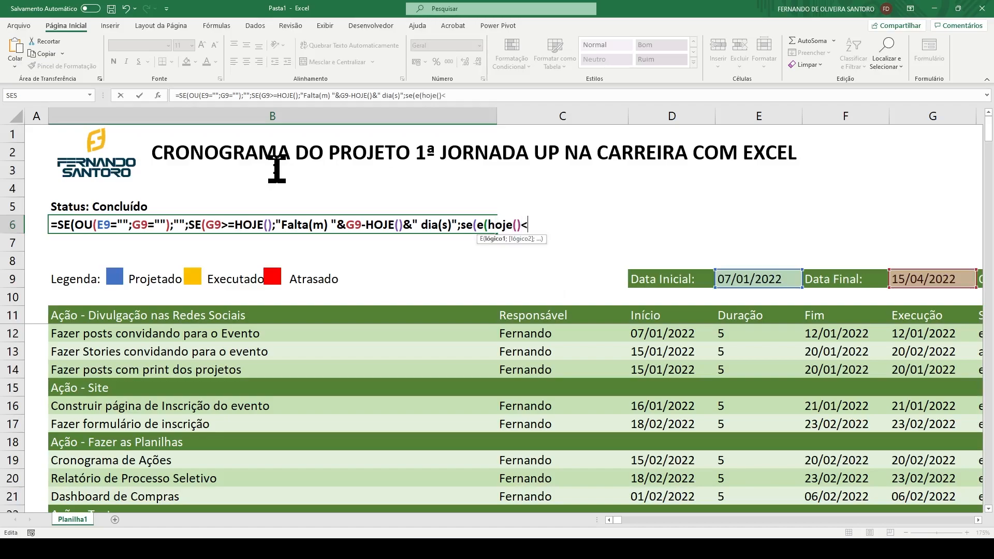
pyautogui.click(950, 281)
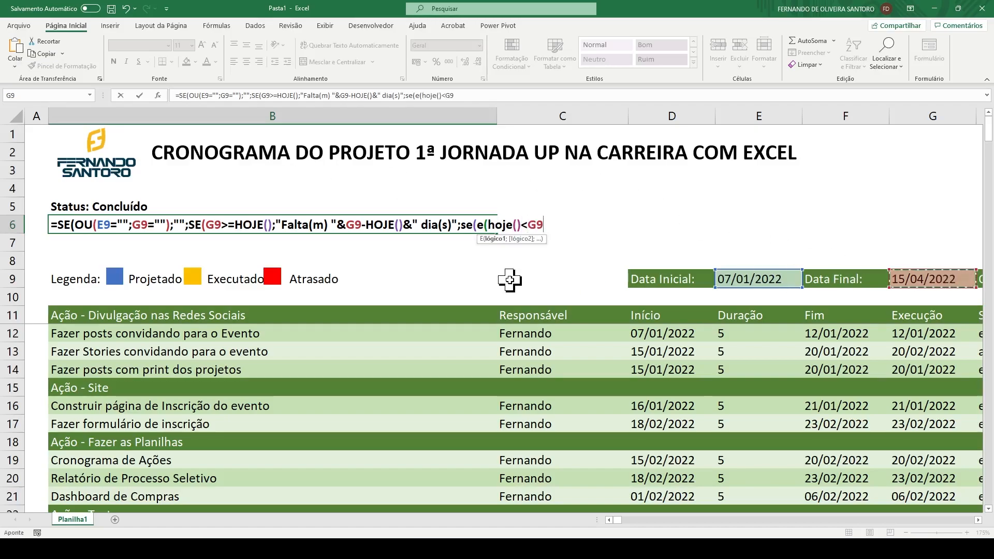
pyautogui.press('BackSpace')
pyautogui.press('BackSpace')
pyautogui.press('BackSpace')
pyautogui.write('>')
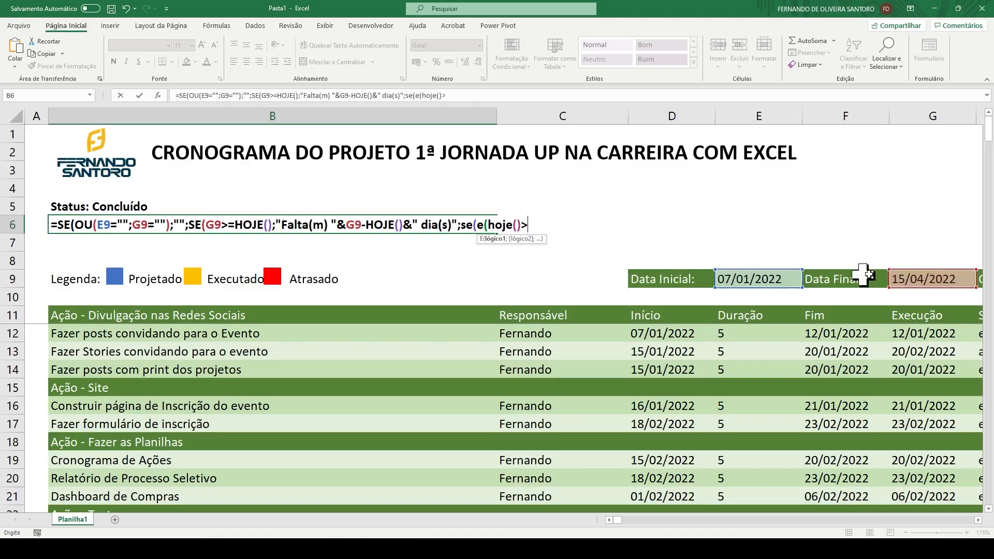
pyautogui.click(904, 278)
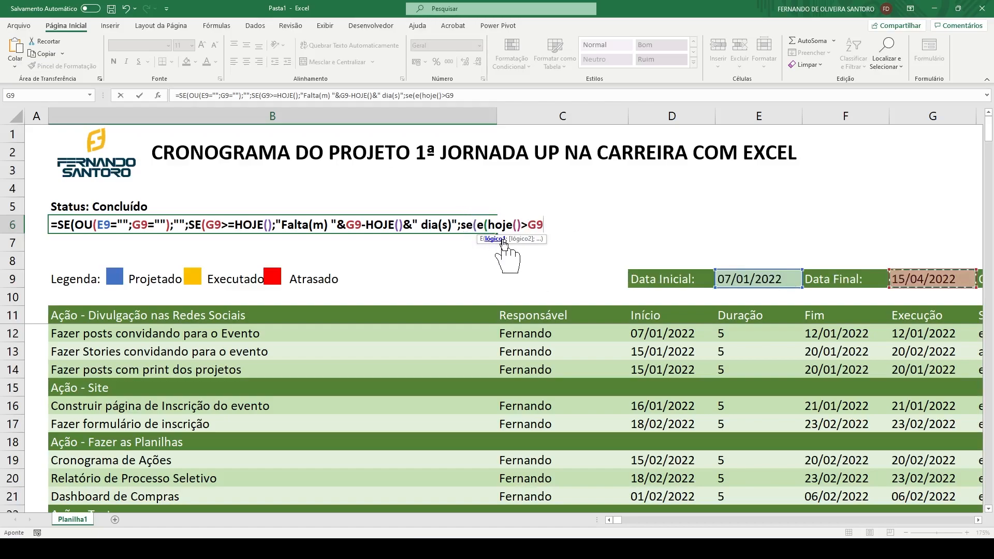
pyautogui.write(';')
# Begin the second condition with CONT.VALORES over the absolute range $C$11:$C$160 in the Responsável column
pyautogui.write('cont')
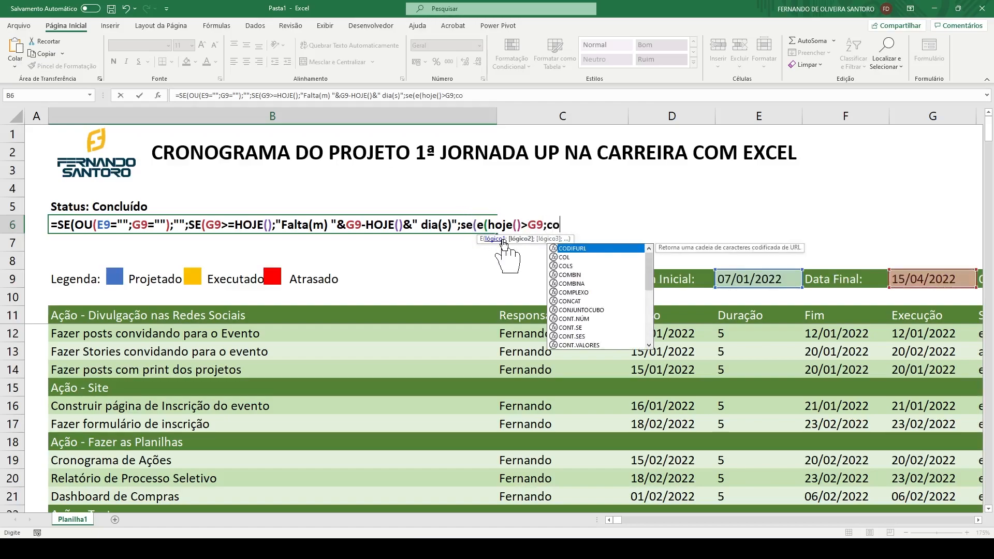
pyautogui.press('Down')
pyautogui.press('Down')
pyautogui.press('Down')
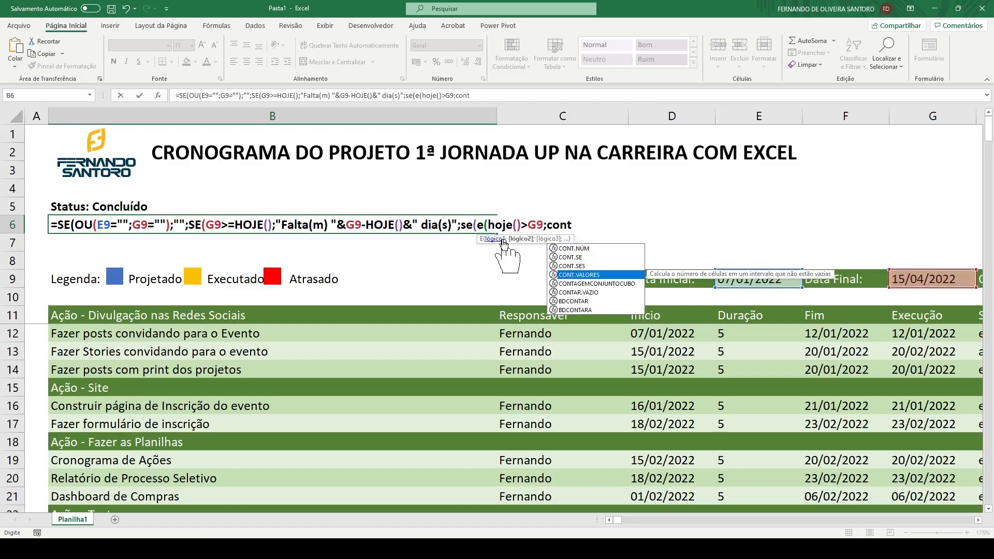
pyautogui.press('Tab')
pyautogui.click(521, 311)
pyautogui.moveTo(521, 311); pyautogui.dragTo(528, 479)
pyautogui.press('F4')
pyautogui.write(')')
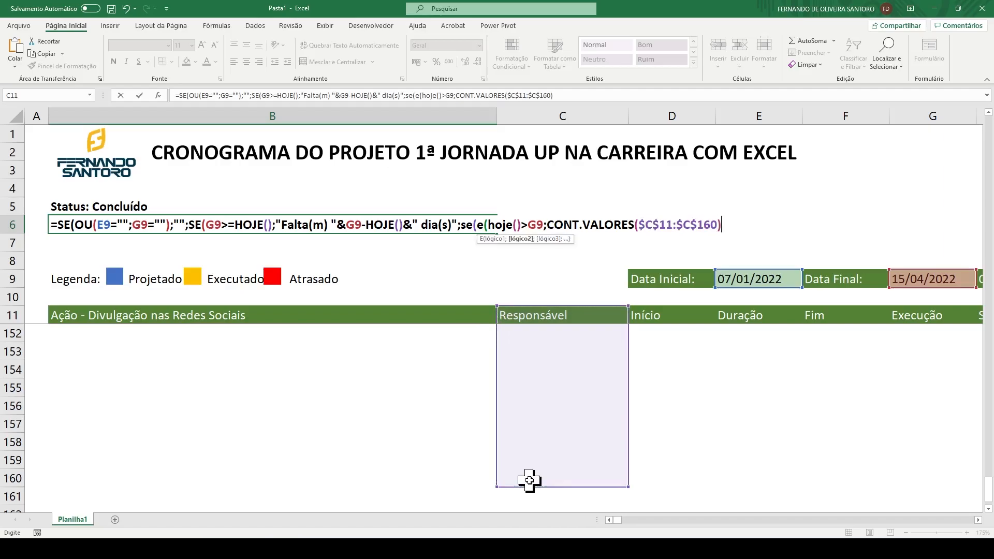
# Compare that count using <> with a copied CONT.VALORES whose range is changed to $E$11:$E$160
pyautogui.write('<>')
pyautogui.moveTo(547, 225); pyautogui.dragTo(723, 228)
pyautogui.hotkey('ctrl', 'c')
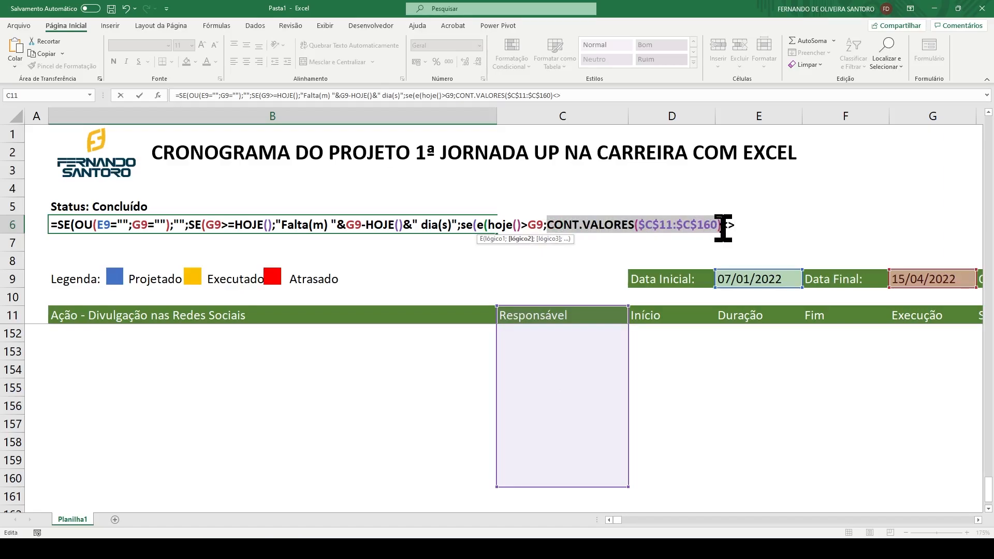
pyautogui.click(753, 228)
pyautogui.hotkey('ctrl', 'v')
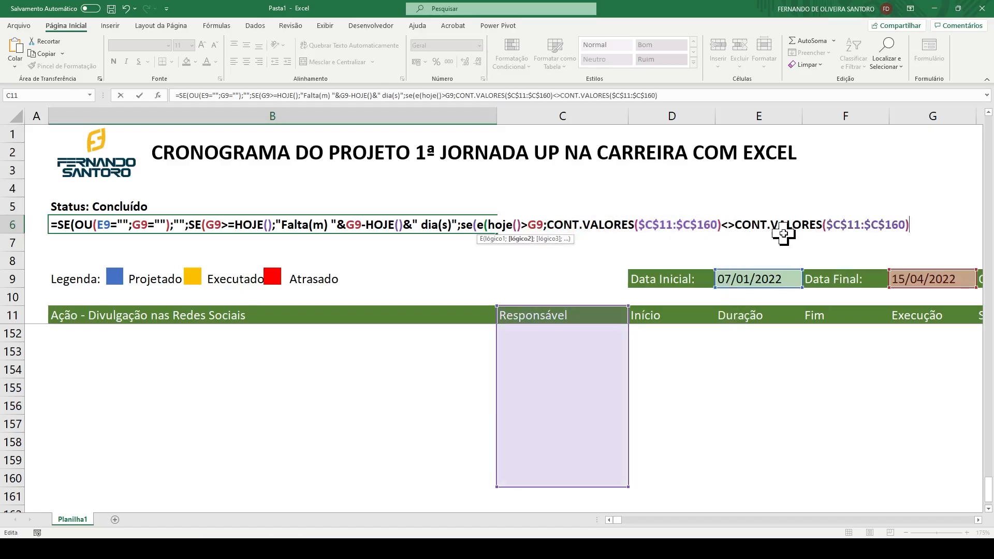
pyautogui.click(832, 224)
pyautogui.write('E')
pyautogui.press('Delete')
pyautogui.click(870, 225)
pyautogui.write('E')
pyautogui.press('Delete')
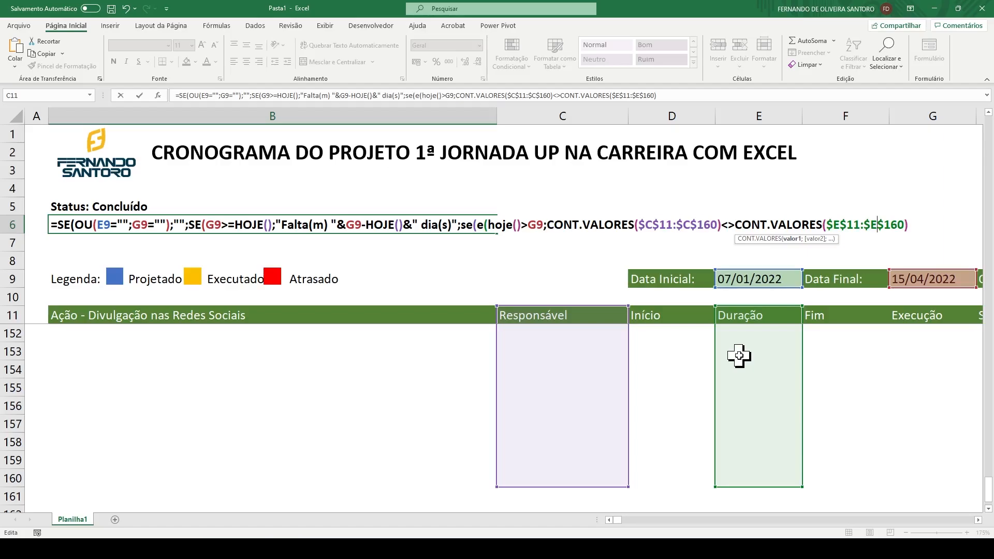
pyautogui.click(912, 224)
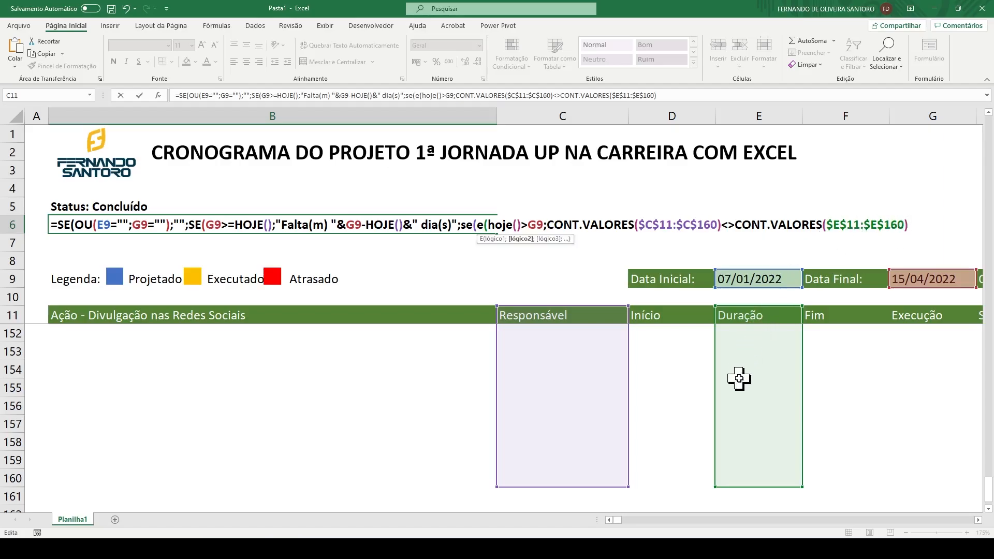
# Append ;hoje()-G9:G147&" dias de atraso"; to the B6 formula
pyautogui.write(';')
pyautogui.write('hoje()')
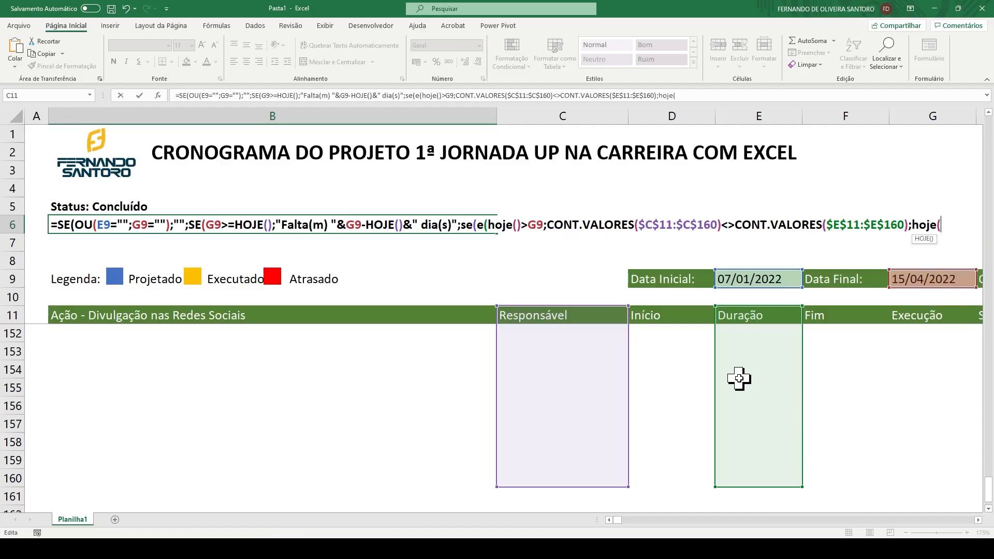
pyautogui.write('-')
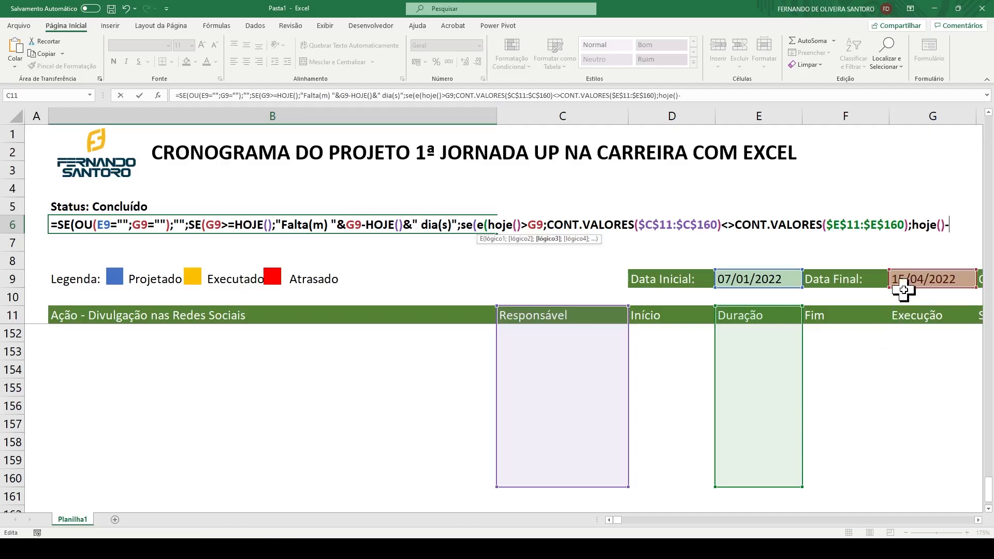
pyautogui.moveTo(914, 224); pyautogui.dragTo(955, 224)
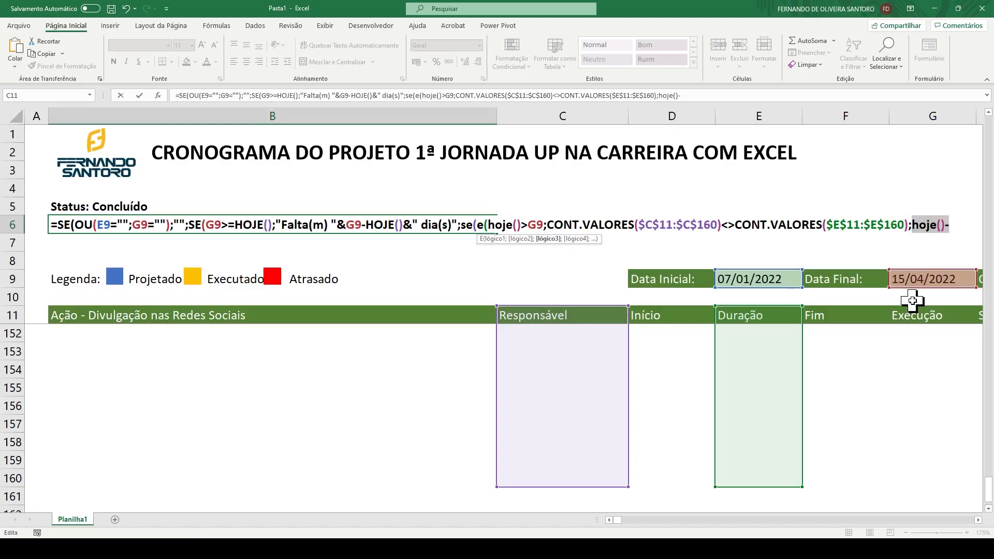
pyautogui.click(949, 224)
pyautogui.moveTo(907, 280); pyautogui.dragTo(907, 280)
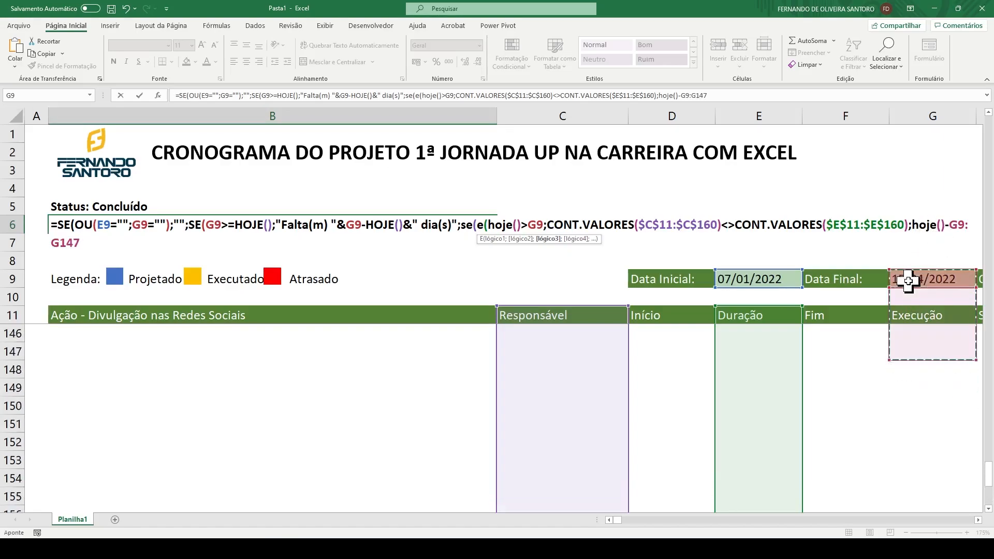
pyautogui.write('&" dias de atraso"')
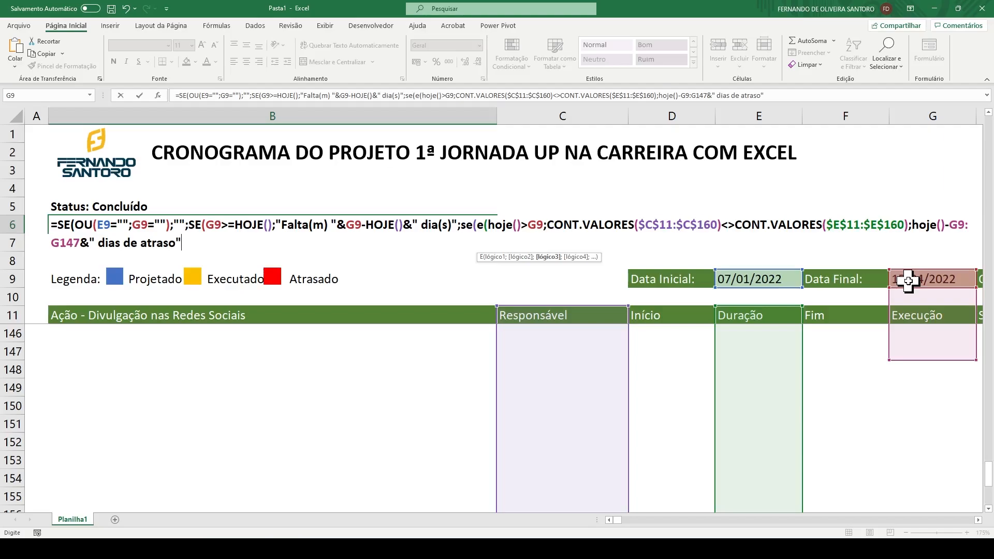
pyautogui.write(';')
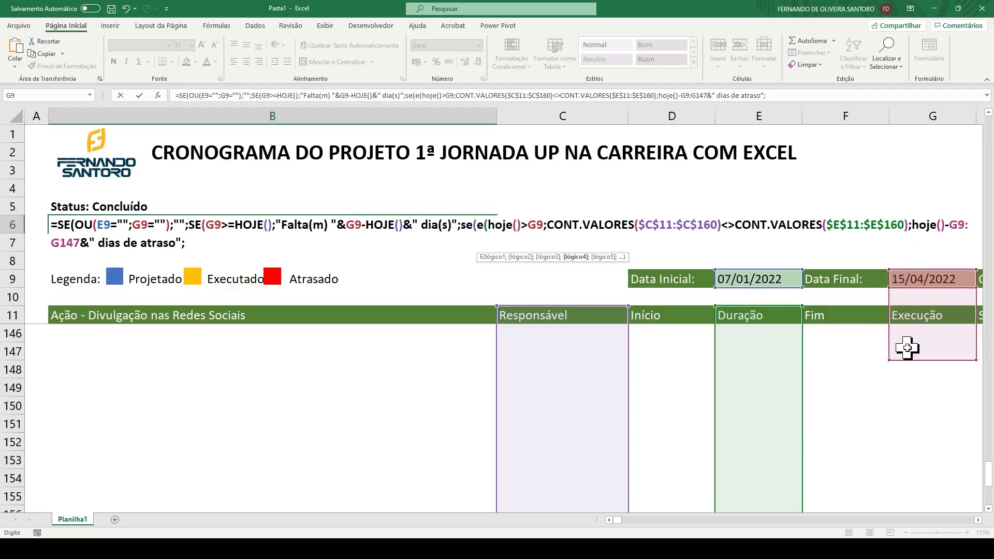
# Reduce G9:G147 to G9 in the delay expression and shift the second CONT.VALORES range to $G$11:$G$160
pyautogui.scroll(20, 907, 346)
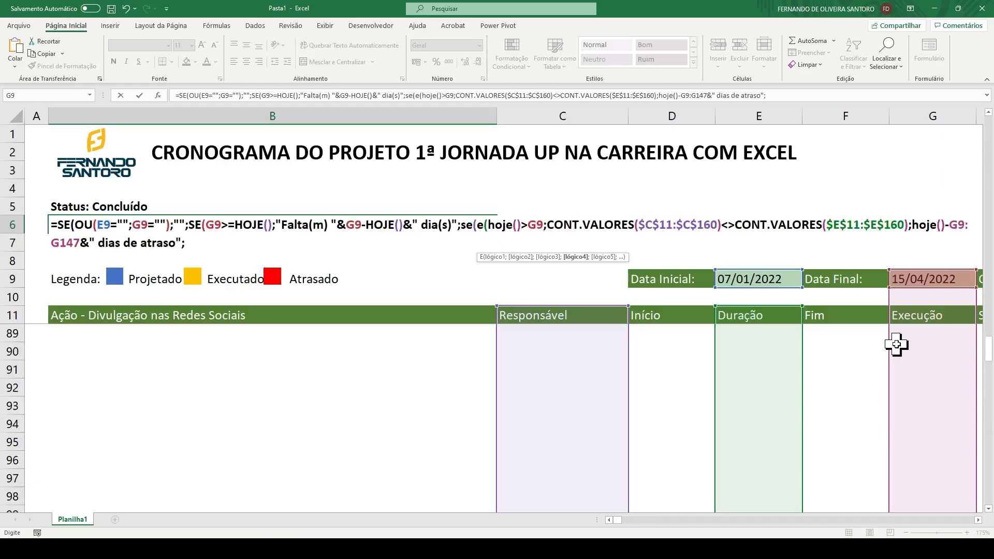
pyautogui.scroll(18, 897, 345)
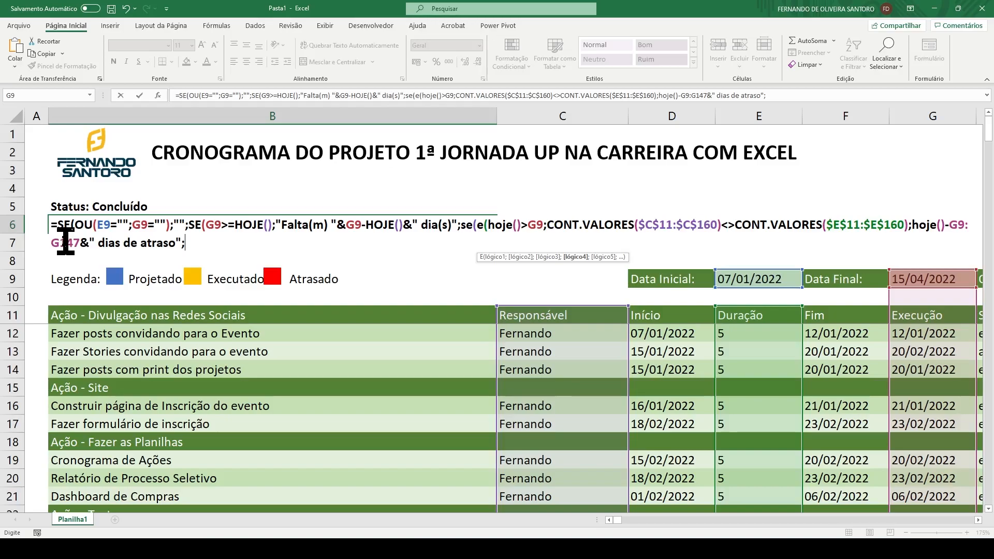
pyautogui.moveTo(81, 242); pyautogui.dragTo(55, 241)
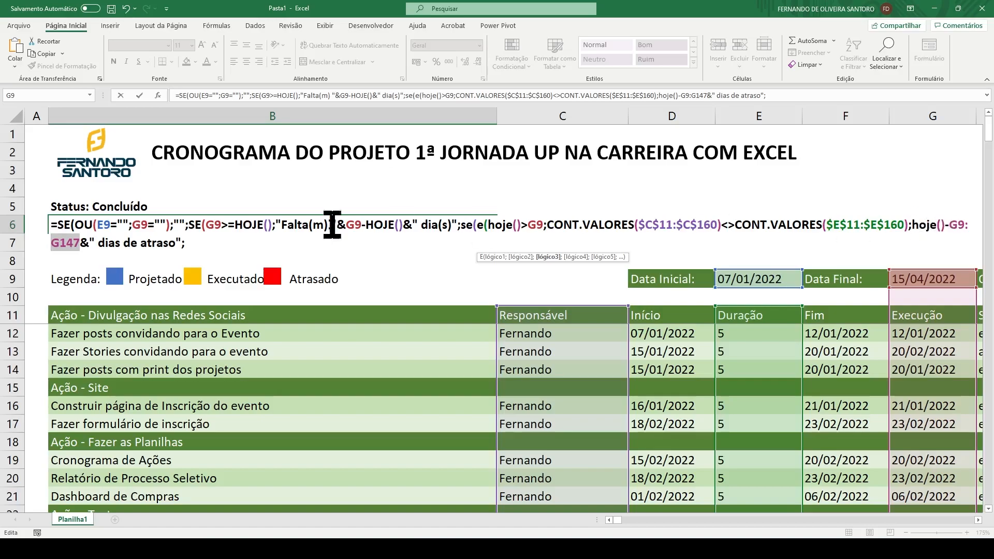
pyautogui.press('BackSpace')
pyautogui.press('BackSpace')
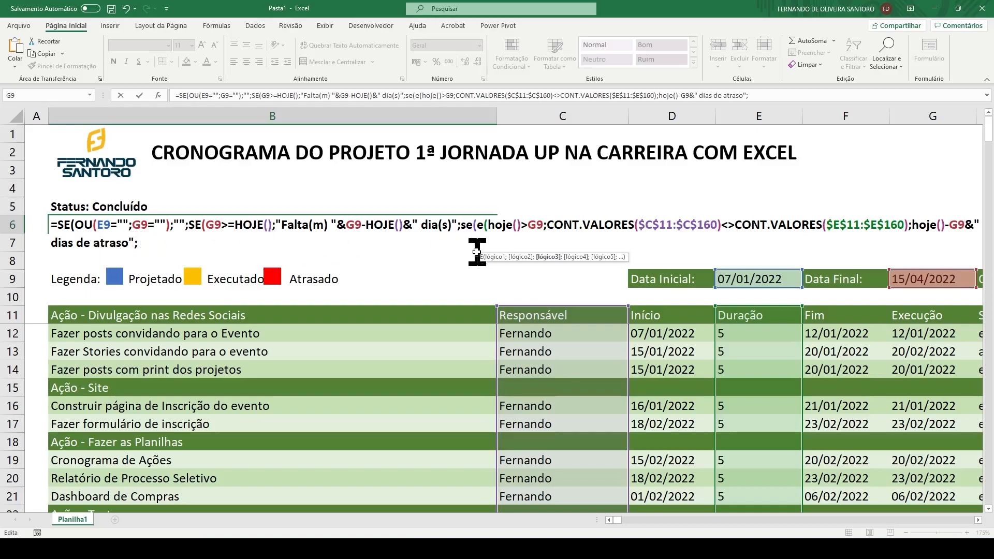
pyautogui.click(158, 243)
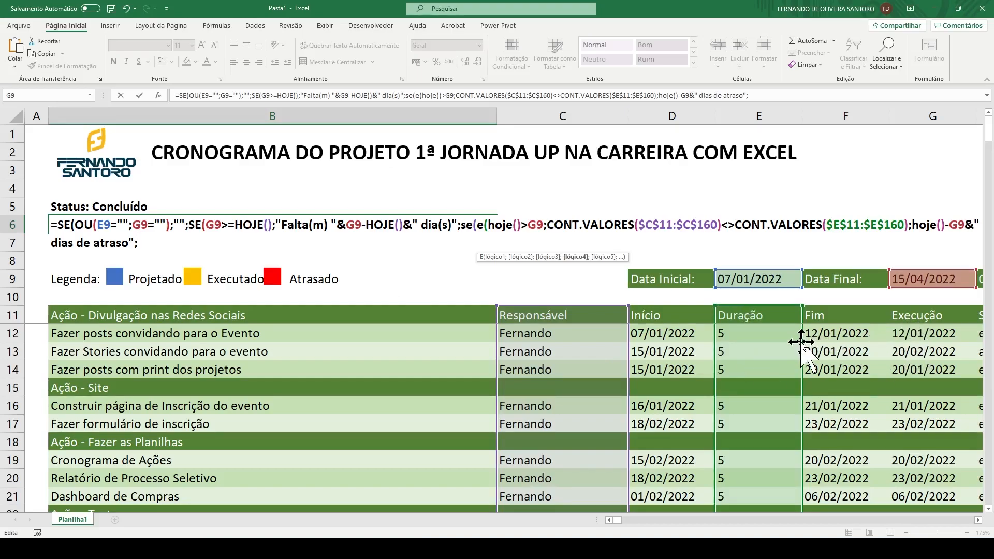
pyautogui.moveTo(802, 342); pyautogui.dragTo(888, 345)
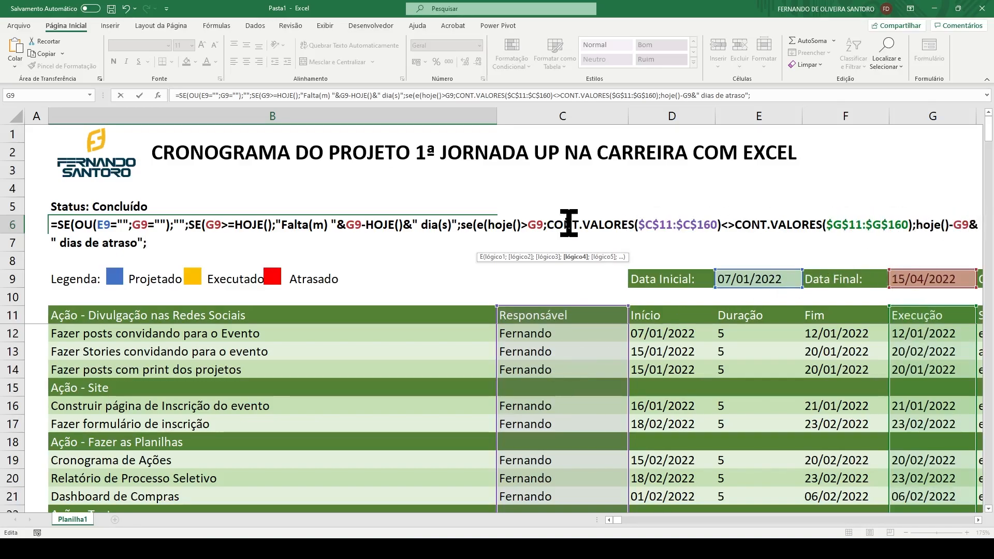
# Duplicate the hoje()-G9&" dias de atraso"; expression at the end of the B6 formula
pyautogui.moveTo(915, 224); pyautogui.dragTo(927, 239)
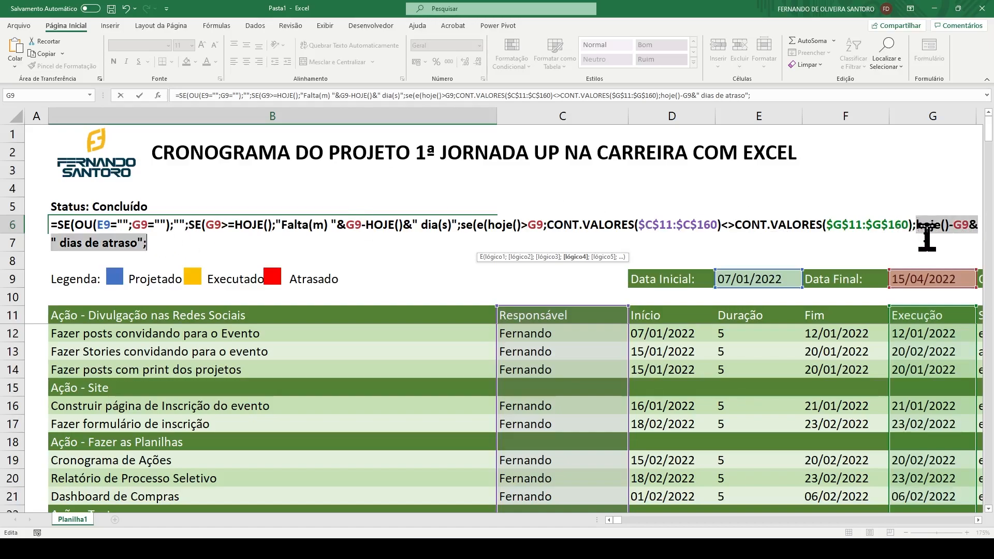
pyautogui.click(176, 243)
pyautogui.hotkey('ctrl', 'v')
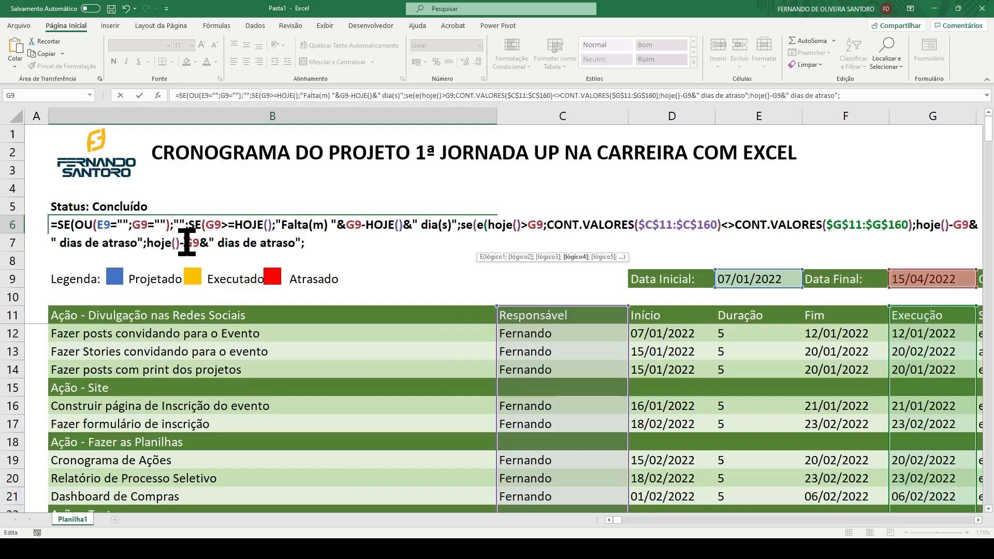
# Replace G9 in the last delay expression of the B6 formula with máximo(G12:G160)
pyautogui.doubleClick(192, 242)
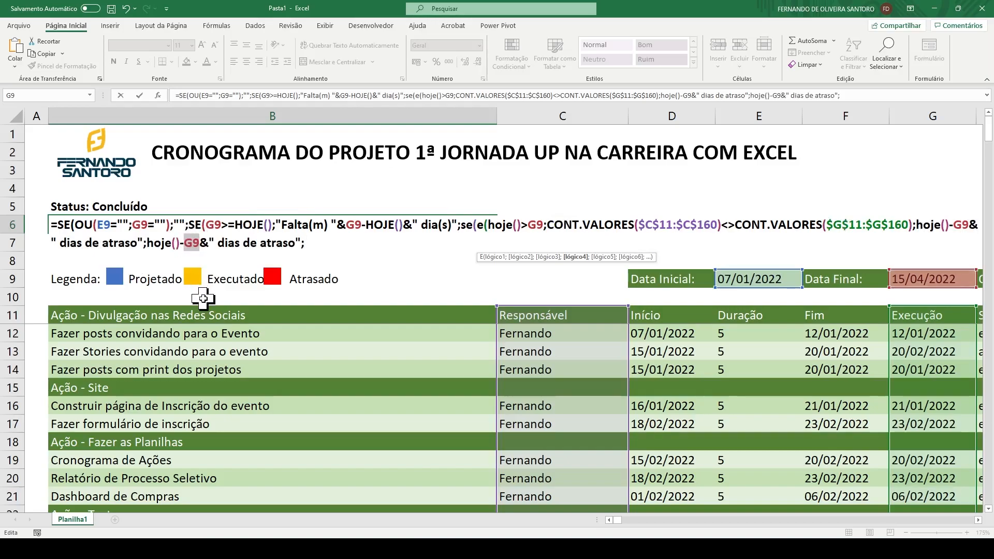
pyautogui.write('máximo')
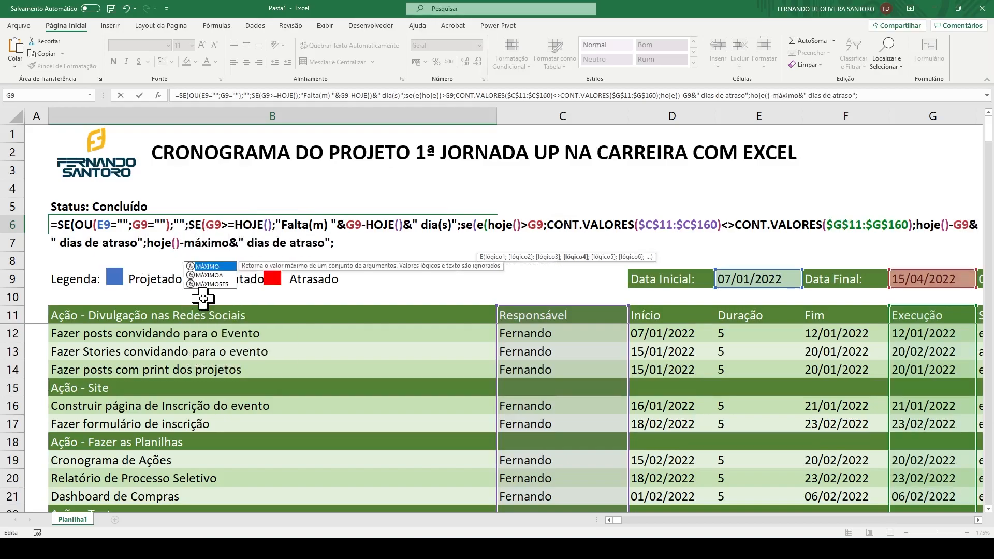
pyautogui.write('(')
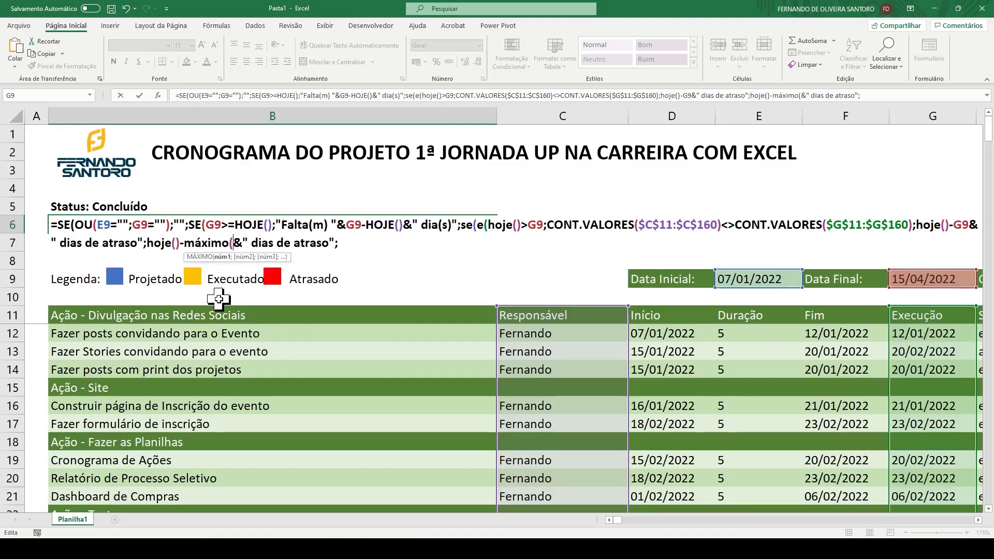
pyautogui.moveTo(910, 335); pyautogui.dragTo(919, 484)
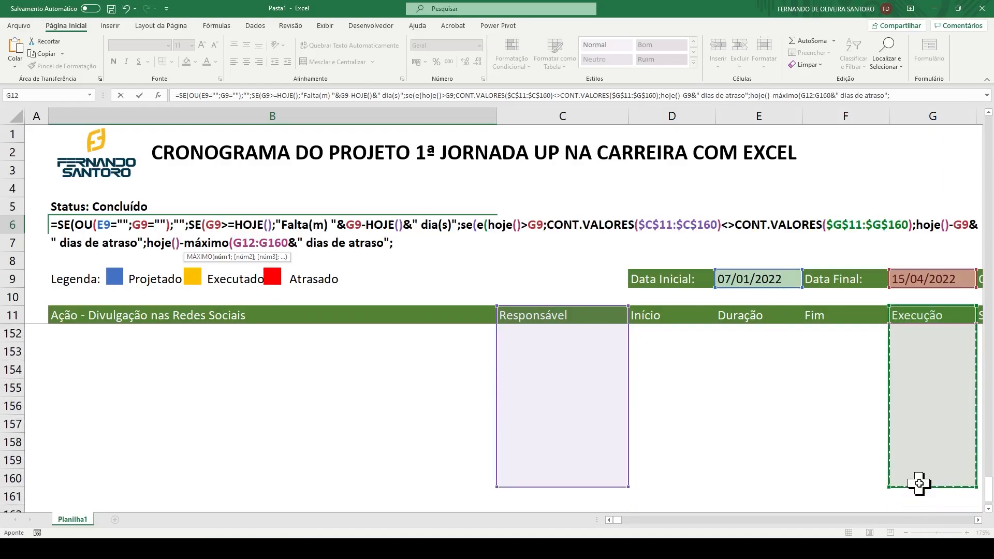
pyautogui.write(')')
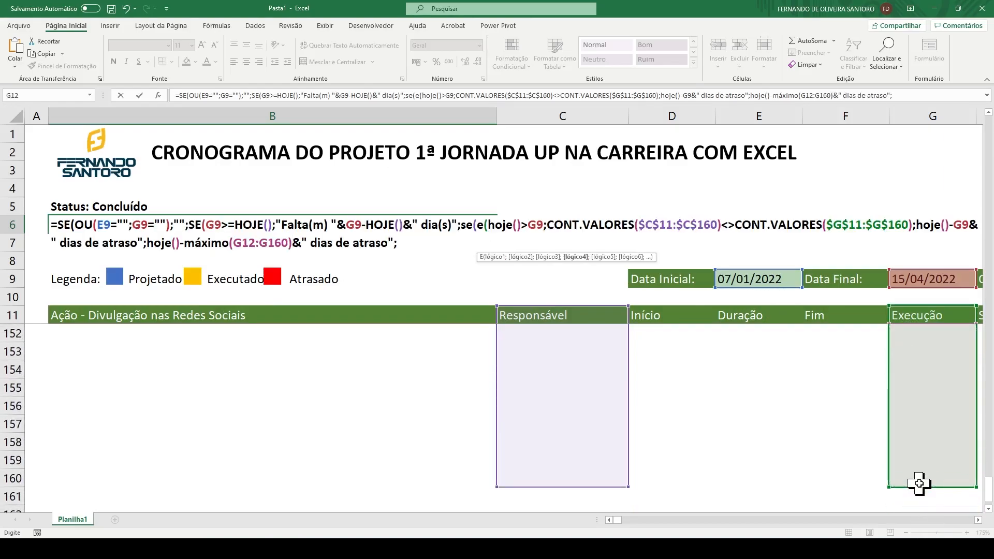
# Replace the trailing semicolon of the B6 formula with closing parentheses and try to confirm the formula
pyautogui.press('BackSpace')
pyautogui.write(')))')
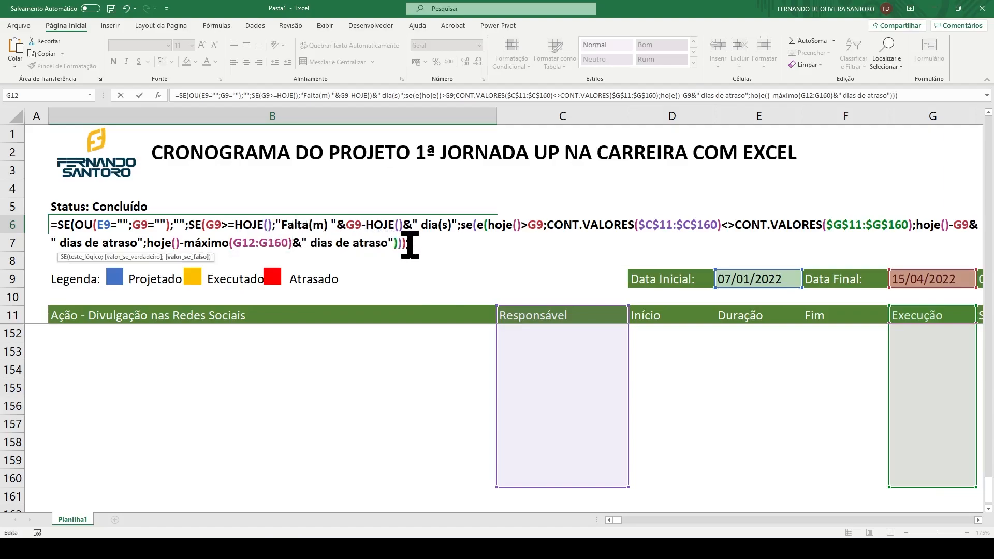
pyautogui.write(')')
pyautogui.press('Return')
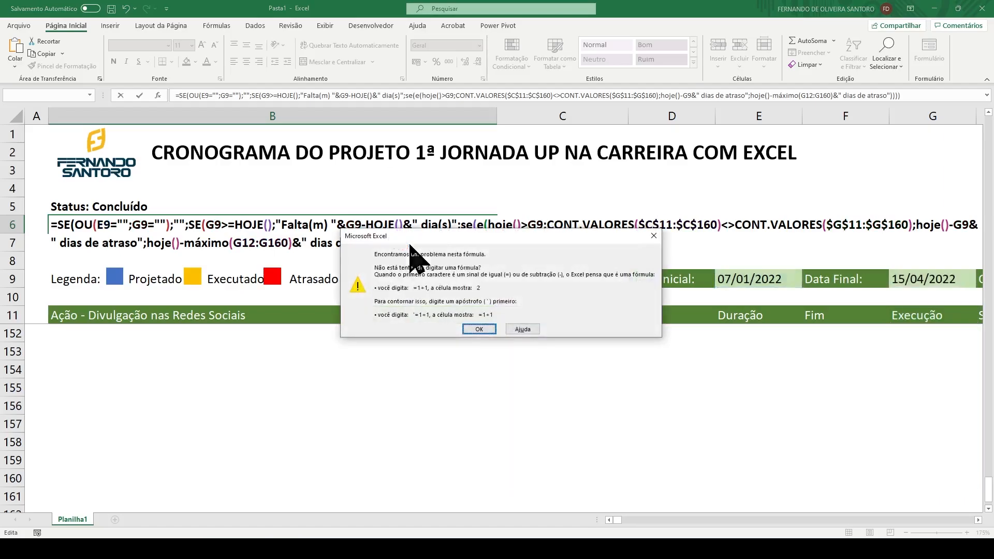
pyautogui.press('Return')
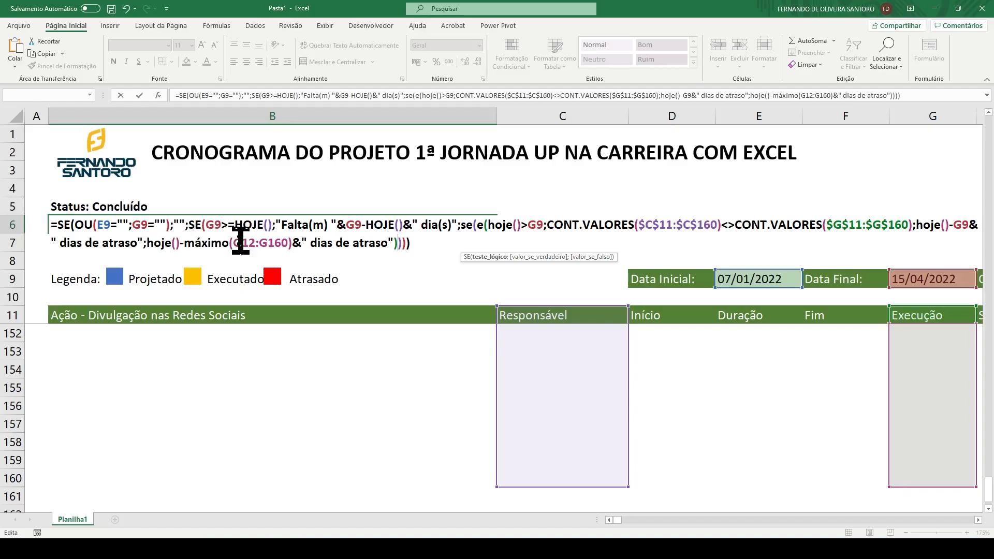
pyautogui.press('Return')
pyautogui.press('Return')
# Close the E condition with a parenthesis after CONT.VALORES($G$11:$G$160) in B6 and confirm the formula
pyautogui.click(909, 224)
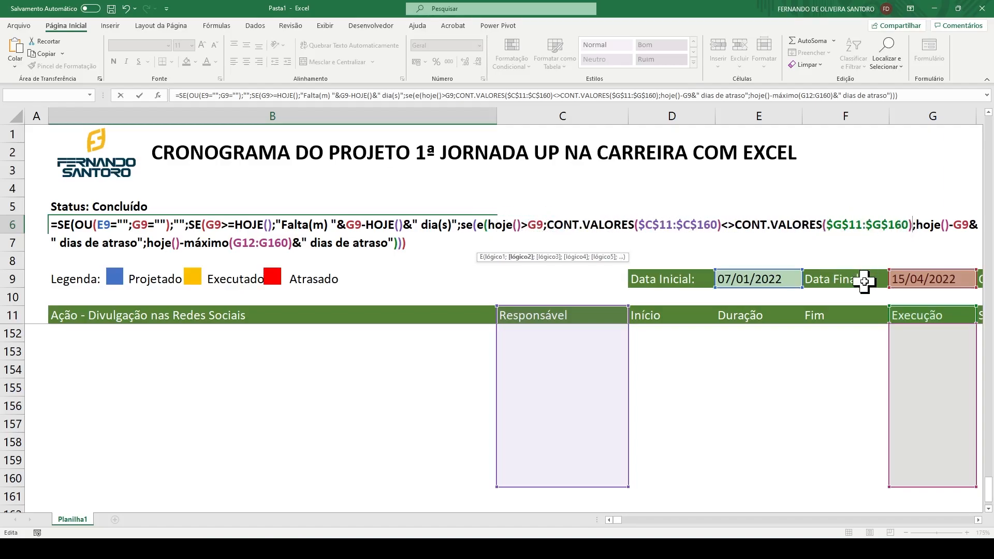
pyautogui.write(')')
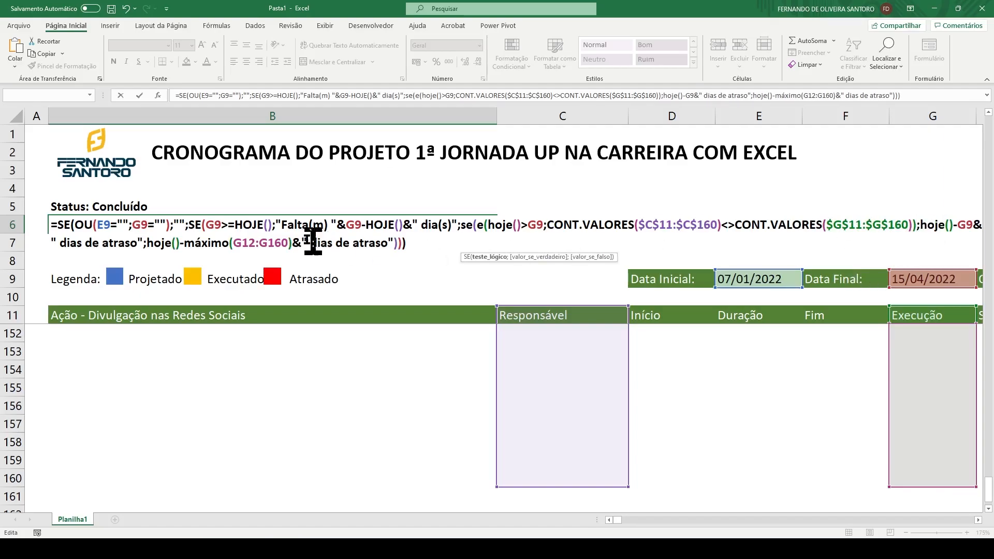
pyautogui.click(414, 243)
pyautogui.hotkey('ctrl', 'Return')
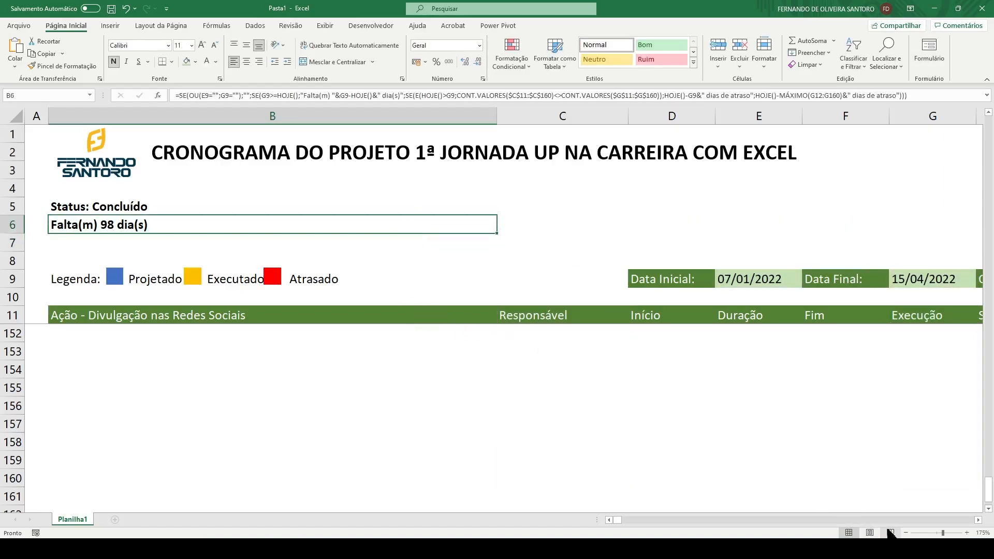
# Set the Data Inicial in E9 to 12/12/21
pyautogui.click(905, 532)
pyautogui.click(905, 532)
pyautogui.click(905, 531)
pyautogui.click(904, 532)
pyautogui.click(905, 531)
pyautogui.click(905, 531)
pyautogui.click(905, 532)
pyautogui.click(905, 532)
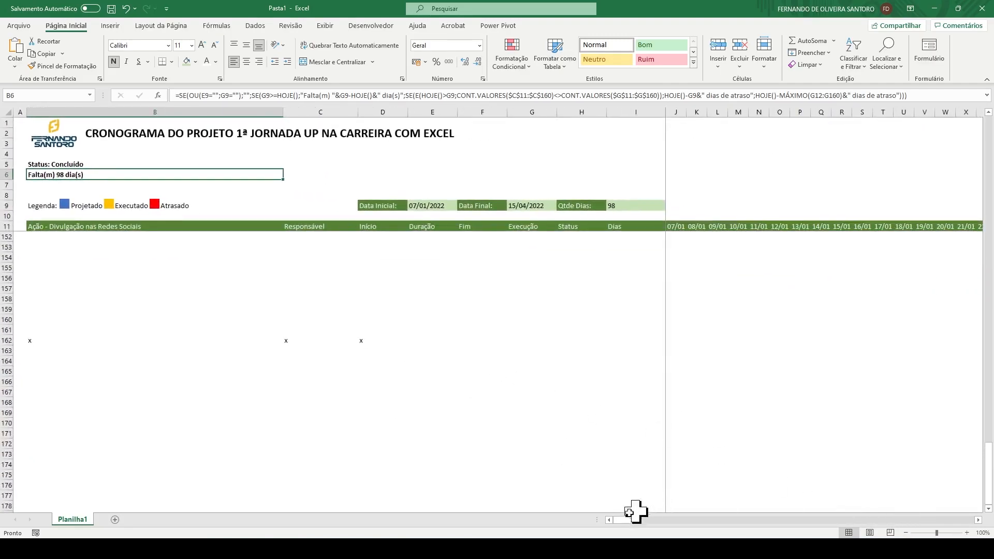
pyautogui.scroll(13, 410, 297)
pyautogui.scroll(20, 410, 297)
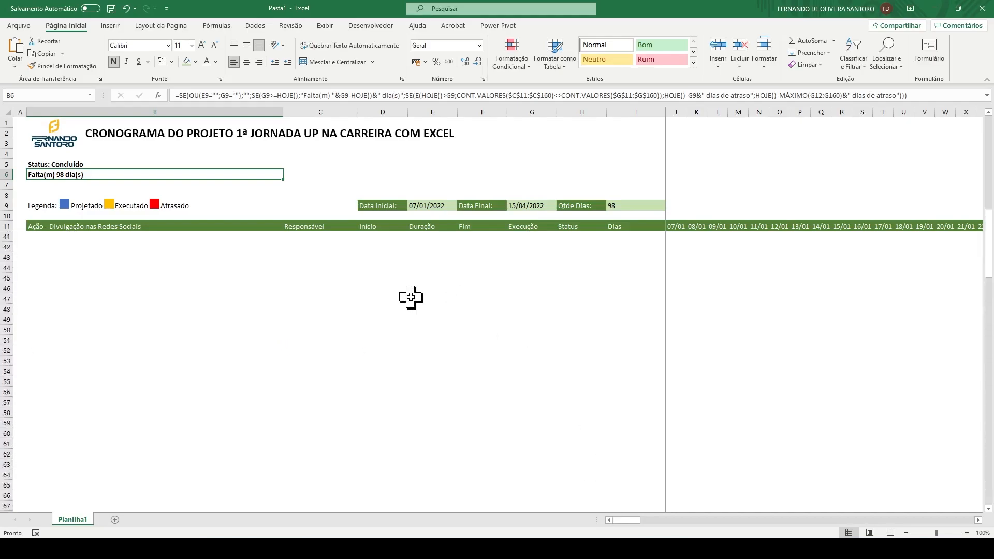
pyautogui.click(414, 204)
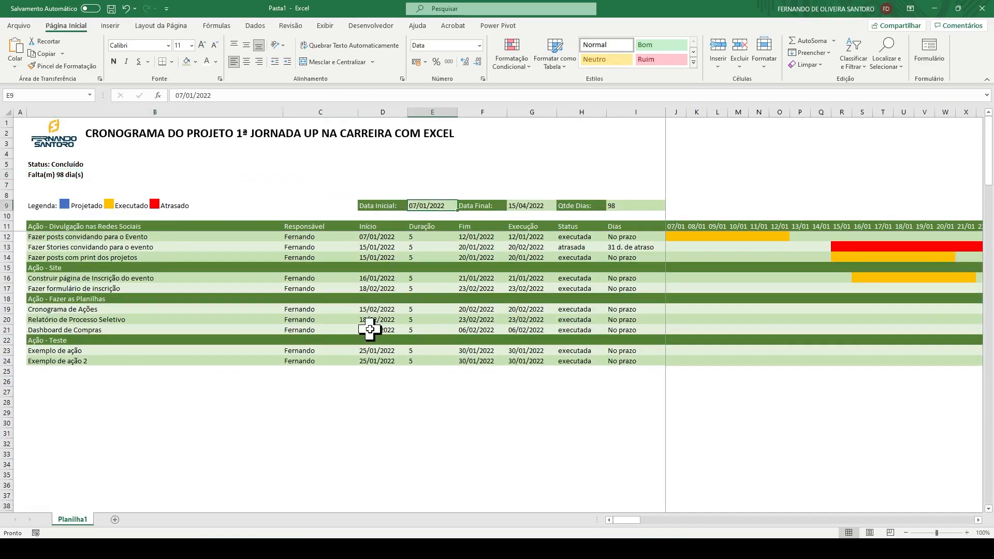
pyautogui.write('12/12/21')
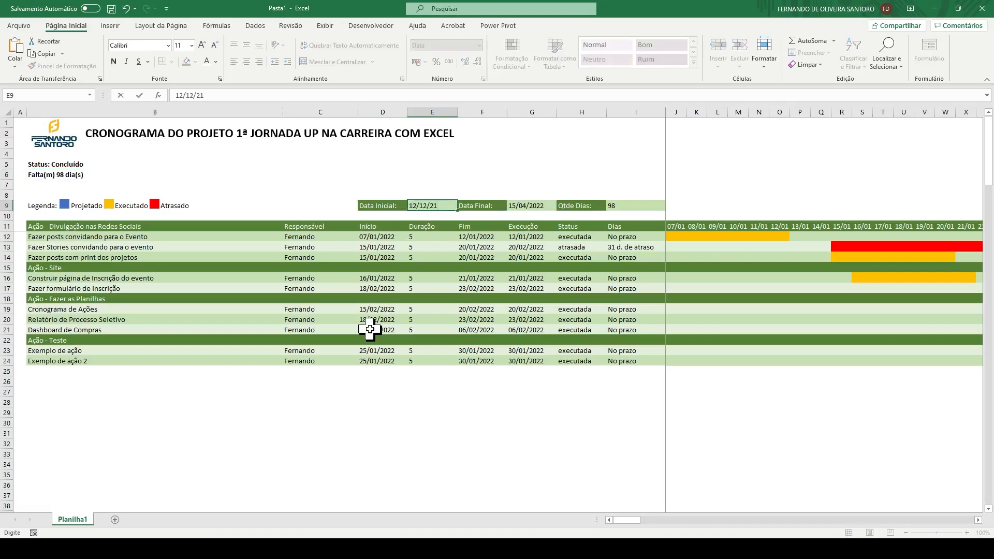
pyautogui.press('Return')
# Review the B6 formula and set the Data Final in G9 to 05/01/2022
pyautogui.press('Up')
pyautogui.press('Right')
pyautogui.press('Right')
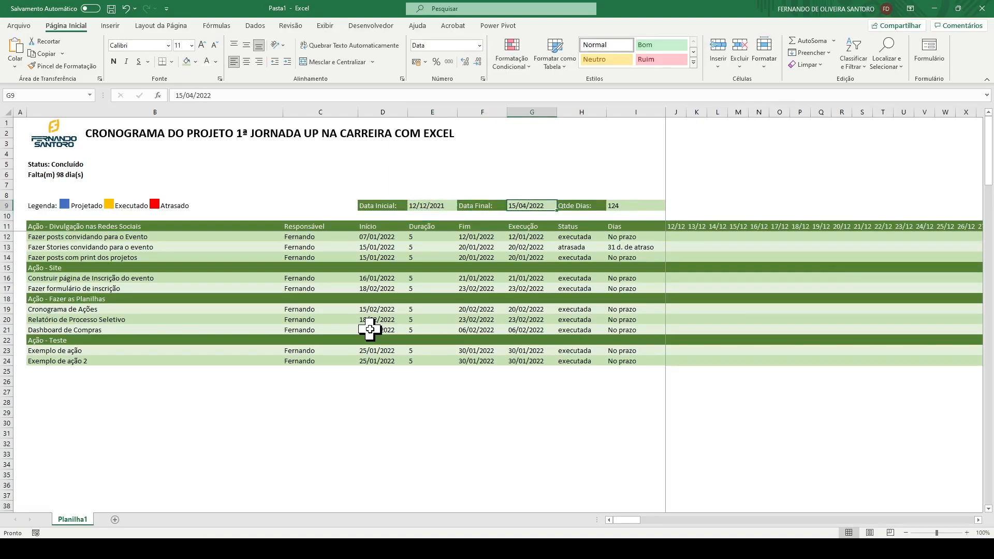
pyautogui.click(74, 174)
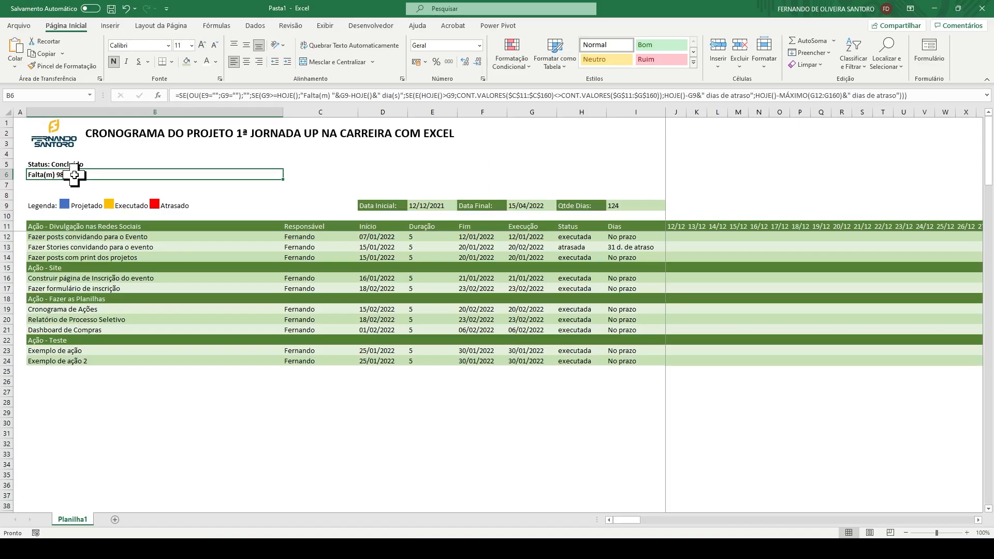
pyautogui.click(348, 95)
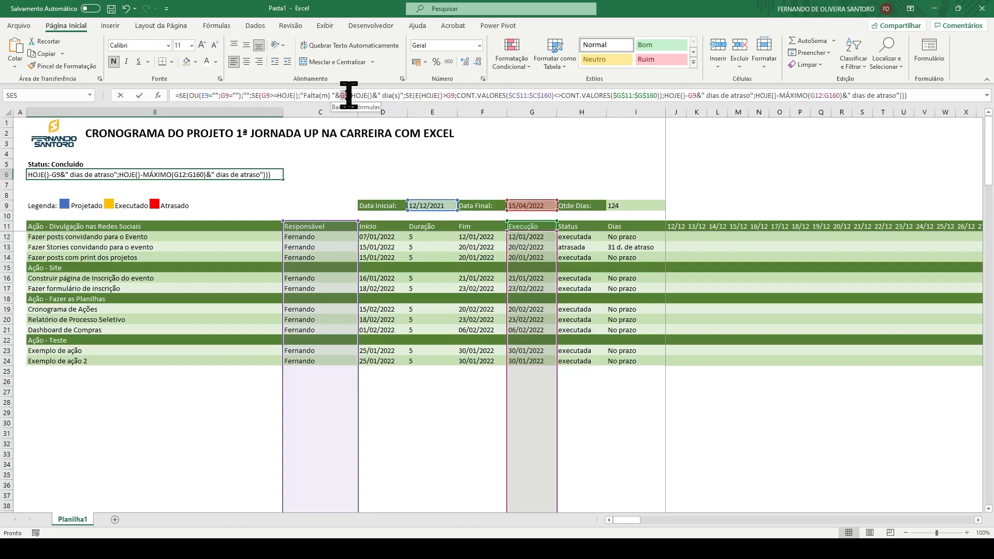
pyautogui.press('Escape')
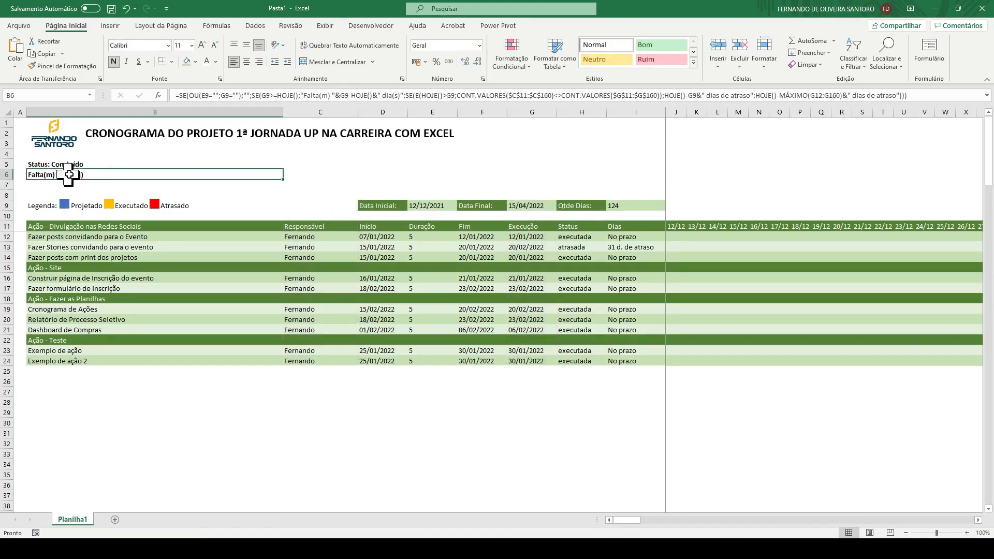
pyautogui.click(528, 207)
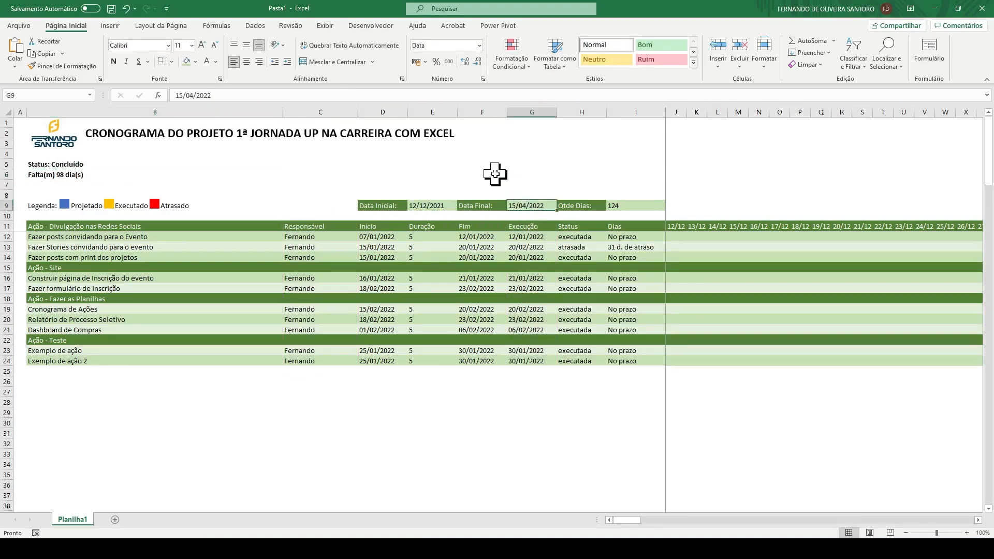
pyautogui.write('0')
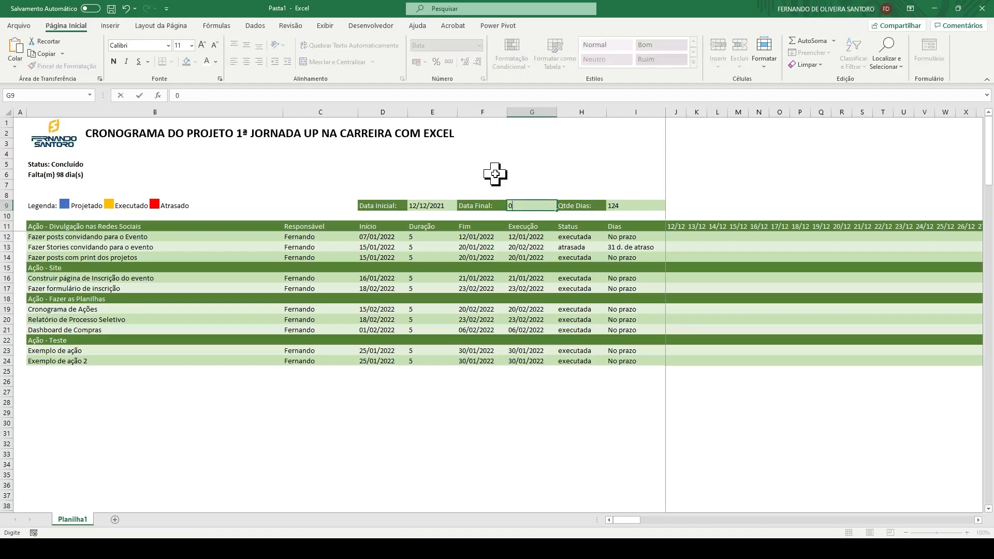
pyautogui.hotkey('ctrl', 'Return')
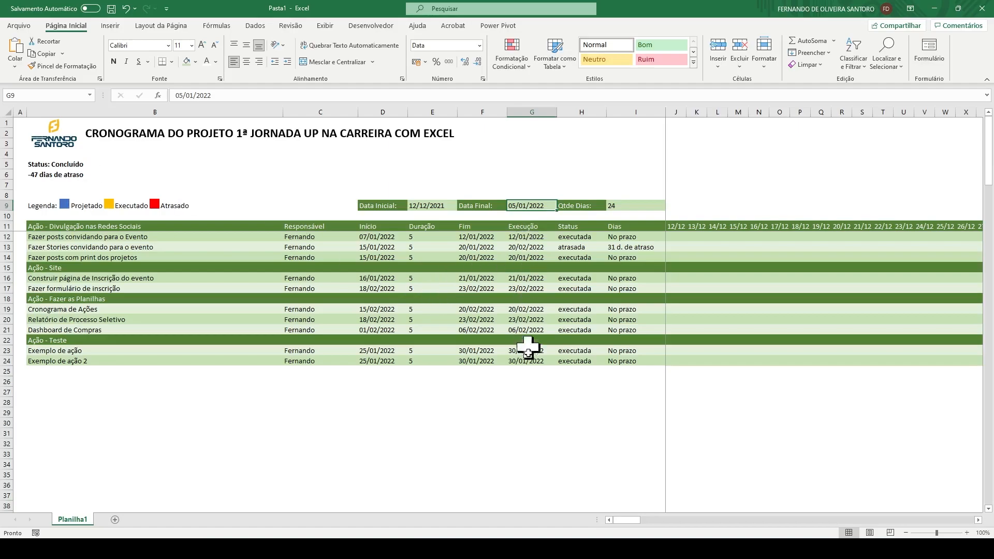
# Clear the Execução dates of the actions in rows 12 to 20
pyautogui.click(522, 237)
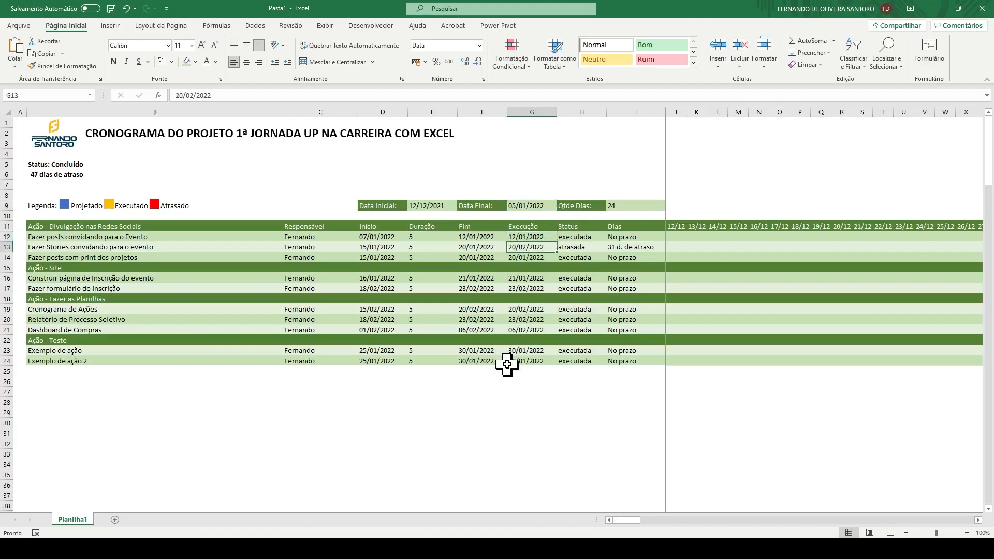
pyautogui.press('Up')
pyautogui.press('BackSpace')
pyautogui.press('Return')
pyautogui.press('BackSpace')
pyautogui.press('Return')
pyautogui.press('BackSpace')
pyautogui.press('Return')
pyautogui.press('Return')
pyautogui.press('BackSpace')
pyautogui.press('Return')
pyautogui.press('BackSpace')
pyautogui.press('Return')
pyautogui.press('Return')
pyautogui.press('BackSpace')
pyautogui.press('Return')
pyautogui.press('BackSpace')
pyautogui.press('Return')
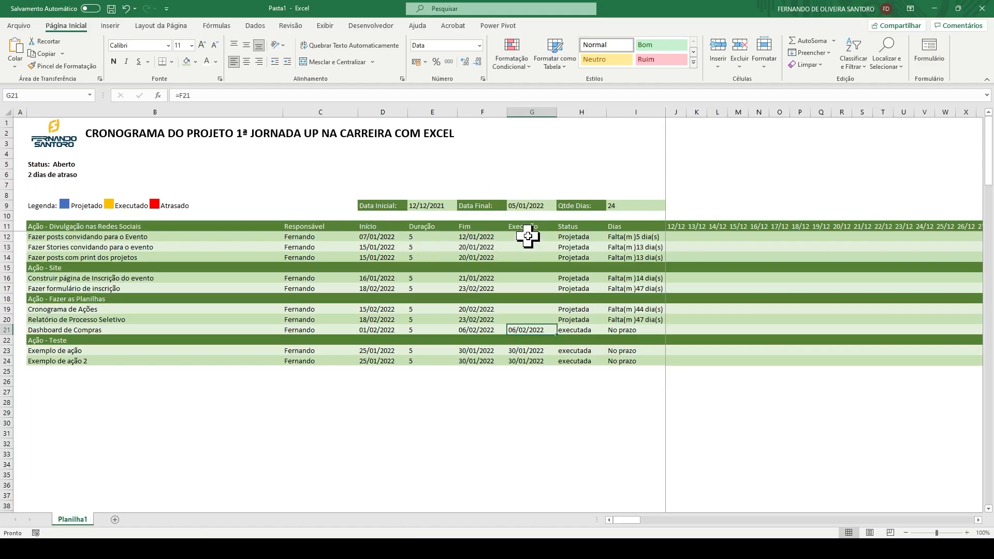
# Restore the cleared Execução dates of the actions in rows 12 to 20
pyautogui.press('Up')
pyautogui.write('23/02/2022')
pyautogui.press('Up')
pyautogui.write('20/02/2022')
pyautogui.press('Up')
pyautogui.press('Up')
pyautogui.write('23/02/2022')
pyautogui.press('Up')
pyautogui.write('21/01/2022')
pyautogui.press('Up')
pyautogui.press('Up')
pyautogui.hotkey('ctrl', 'v')
pyautogui.press('Up')
pyautogui.hotkey('ctrl', 'v')
pyautogui.press('Up')
pyautogui.hotkey('ctrl', 'v')
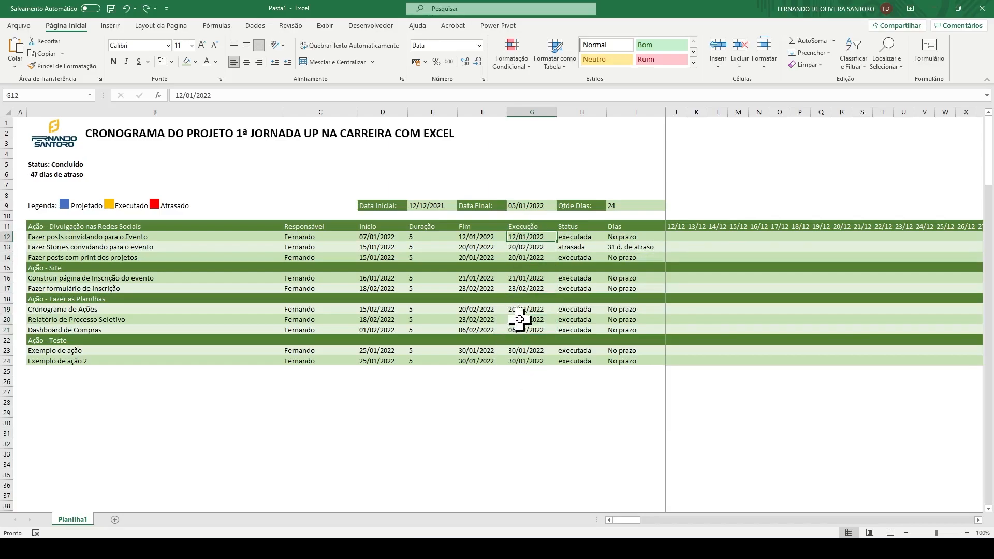
# Enter the test dates 23/02/2022 in G3 and 05/01/22 in G4
pyautogui.click(518, 286)
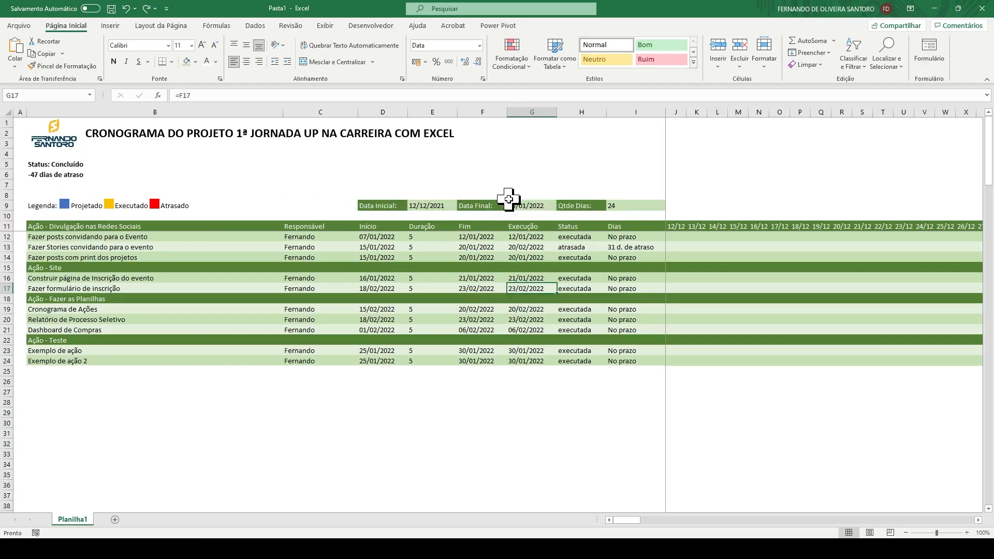
pyautogui.click(712, 151)
pyautogui.press('Left')
pyautogui.press('Left')
pyautogui.press('Left')
pyautogui.press('Left')
pyautogui.press('Left')
pyautogui.press('Up')
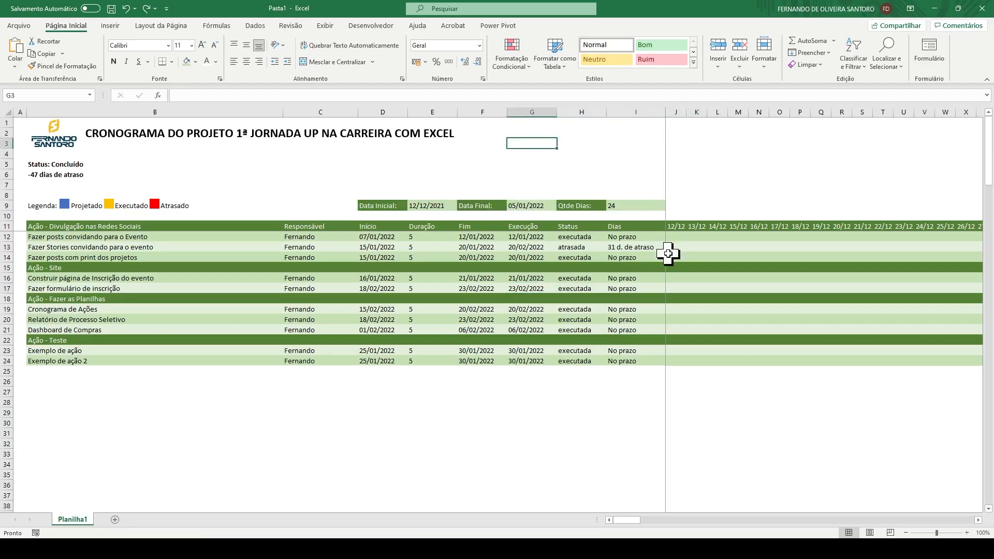
pyautogui.write('23/02/2022')
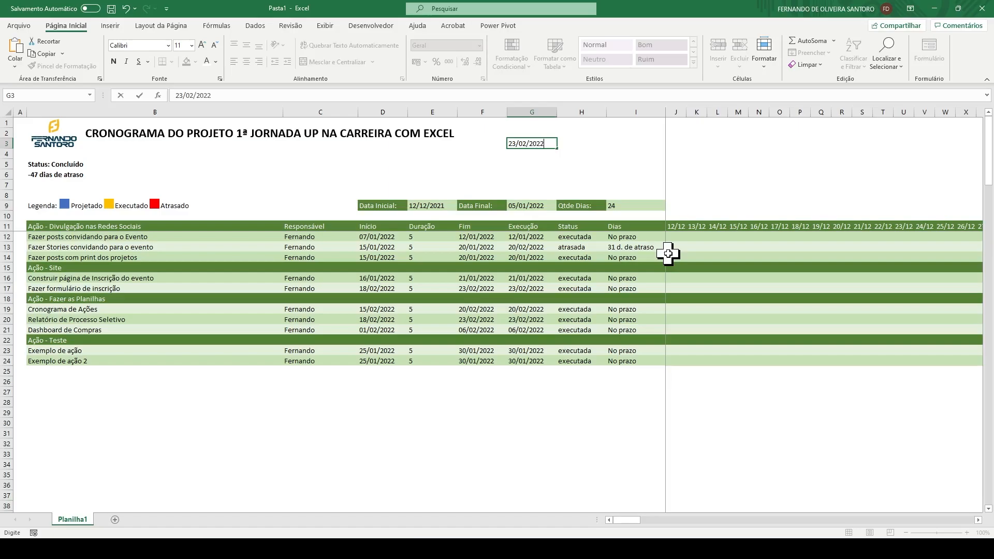
pyautogui.press('Return')
pyautogui.write('05/01/22')
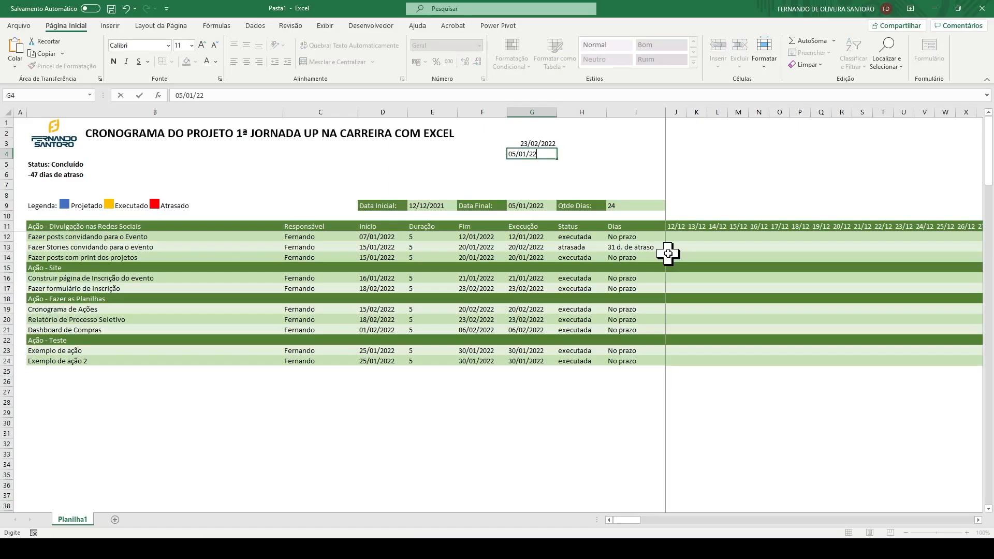
pyautogui.press('Return')
# Calculate the difference between the two test dates in G5 with =G3-G4
pyautogui.write('=')
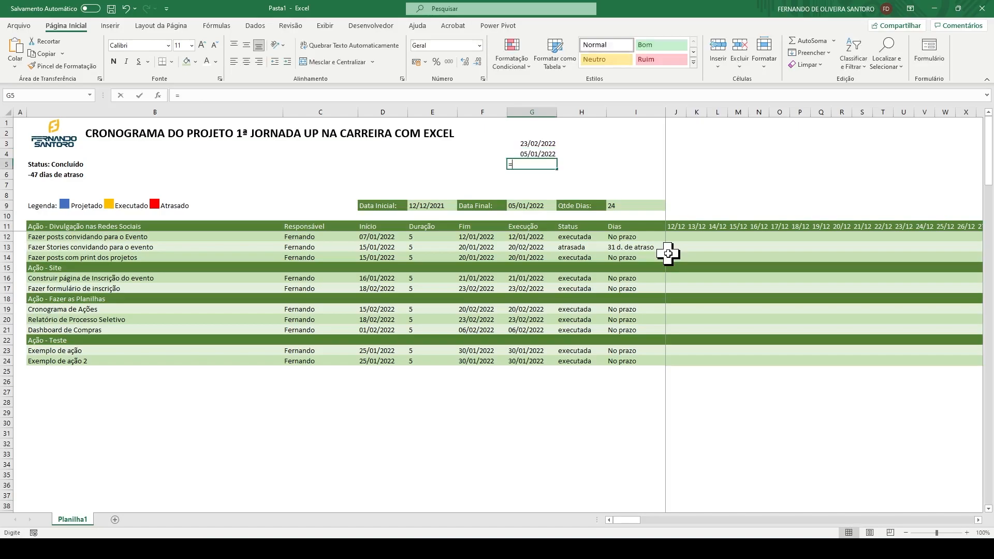
pyautogui.press('Up')
pyautogui.press('Up')
pyautogui.write('-')
pyautogui.press('Up')
pyautogui.press('Return')
pyautogui.press('Up')
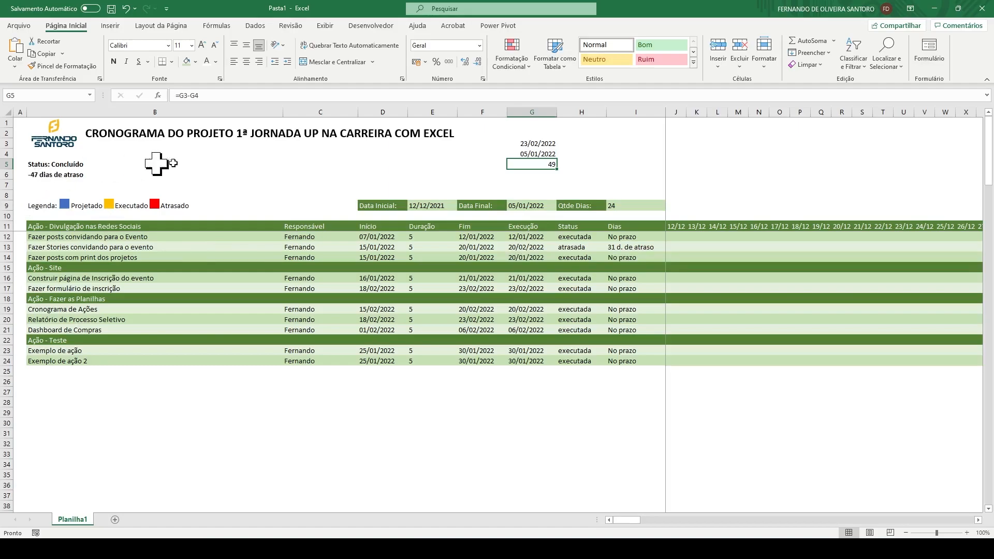
# Change the final branch of the B6 days formula to MÁXIMO(G12:G160)-G9, replacing the subtraction from HOJE()
pyautogui.click(52, 174)
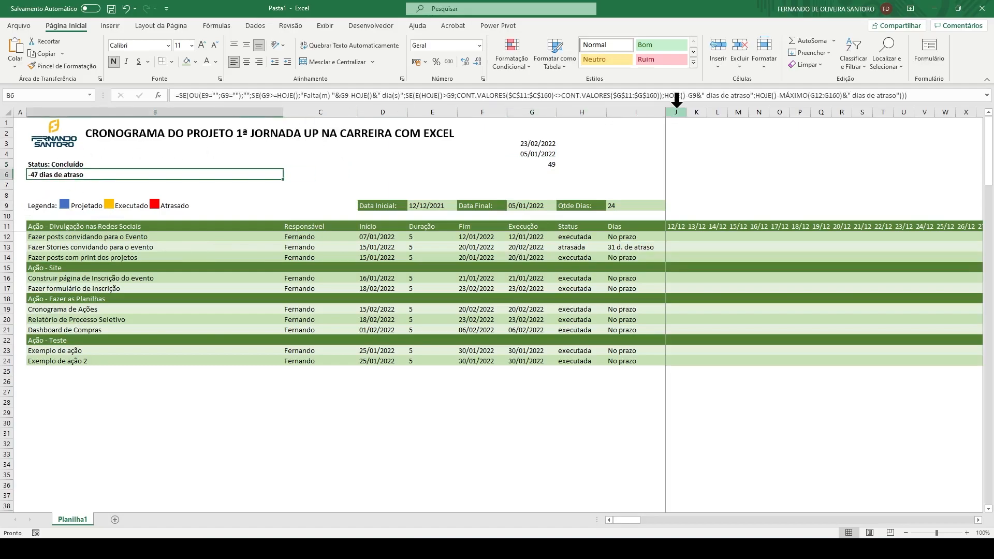
pyautogui.click(757, 94)
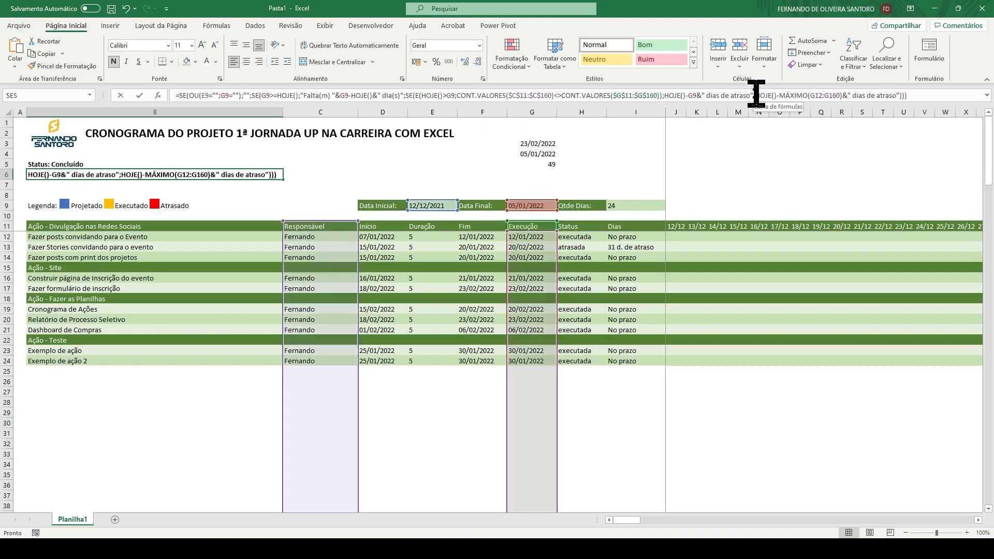
pyautogui.moveTo(756, 94); pyautogui.dragTo(779, 94)
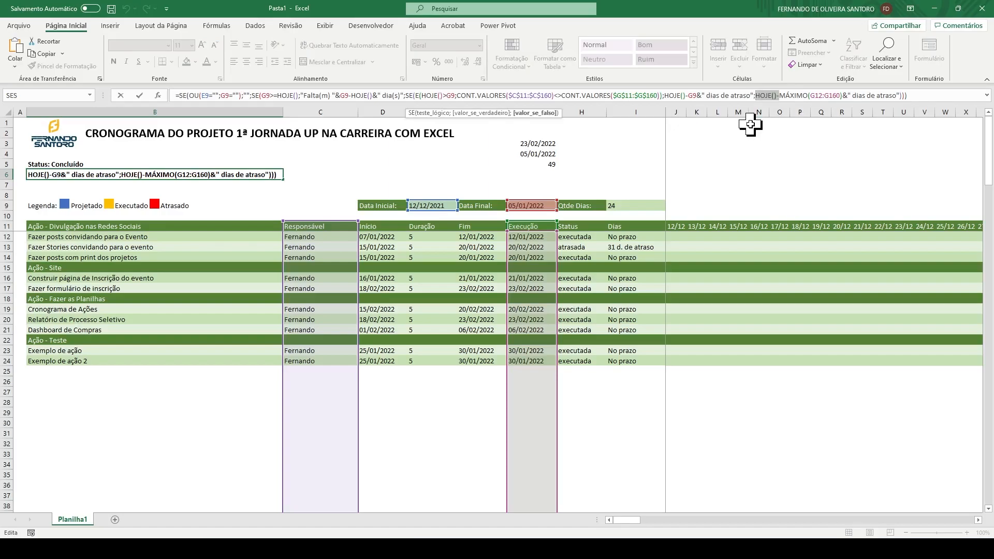
pyautogui.press('BackSpace')
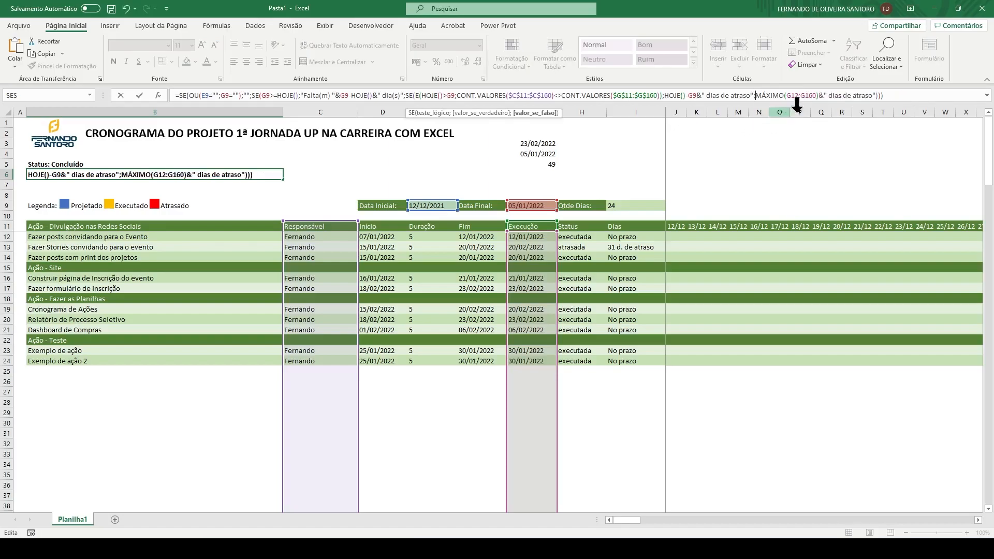
pyautogui.write('-')
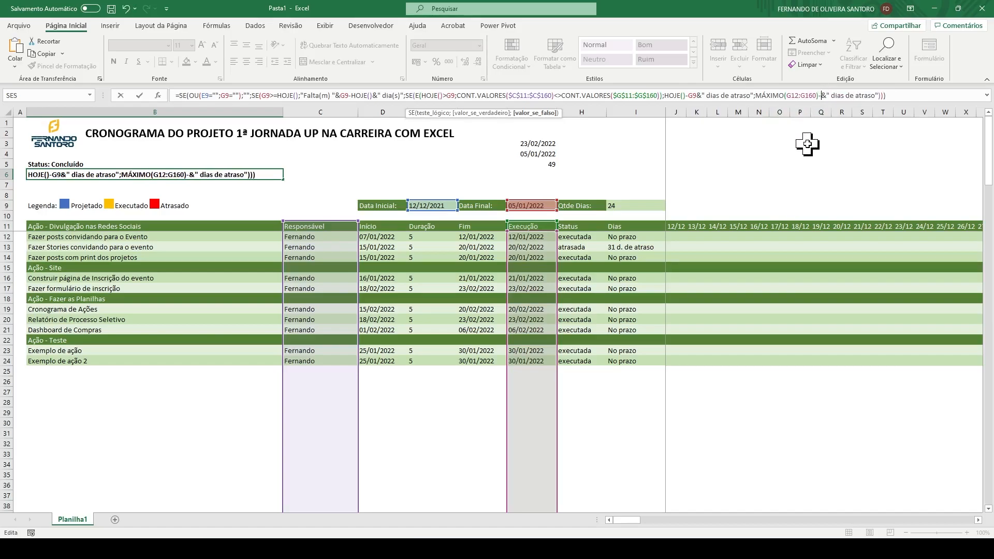
pyautogui.click(523, 206)
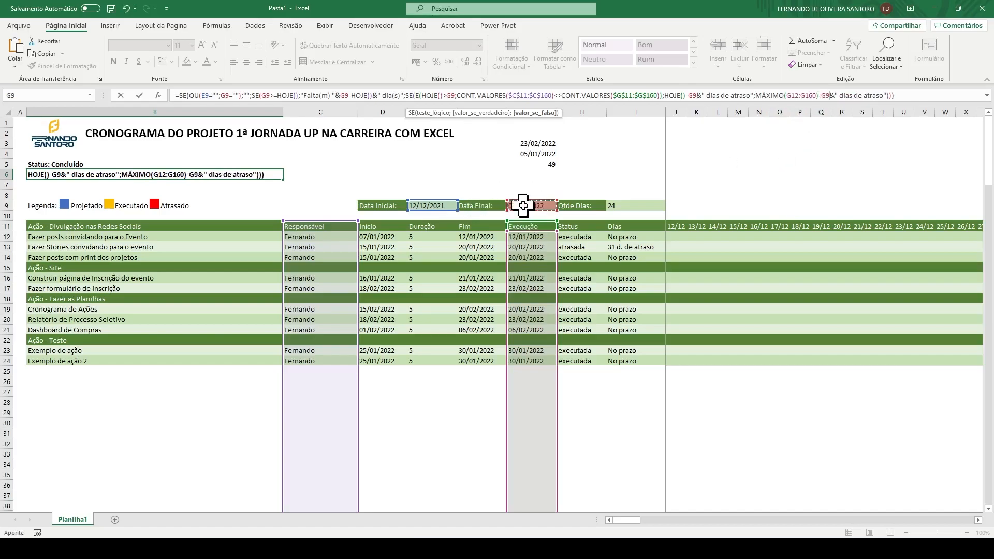
pyautogui.hotkey('ctrl', 'Return')
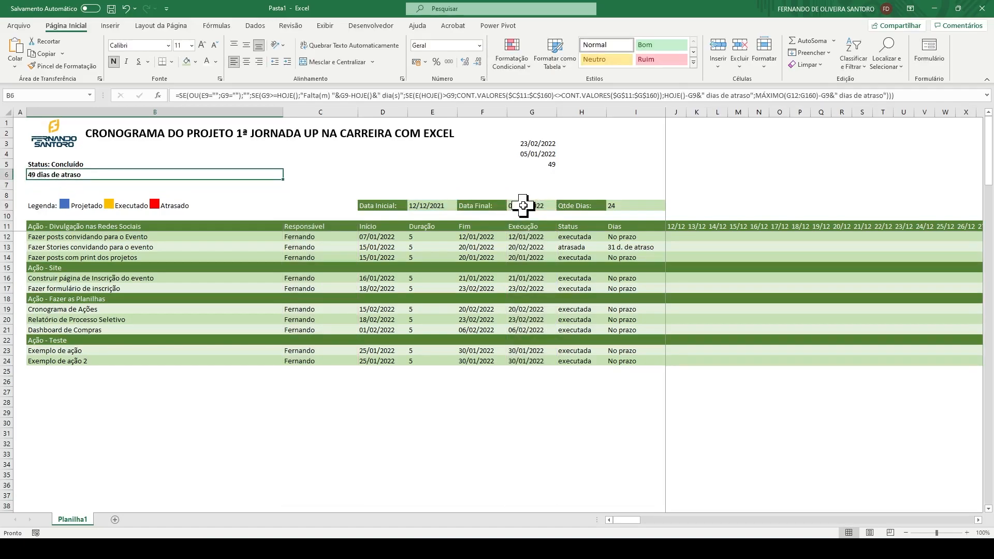
# Clear the Execução date of the first action in G12, and delete the test dates and their difference in G3:G5
pyautogui.click(523, 237)
pyautogui.press('Delete')
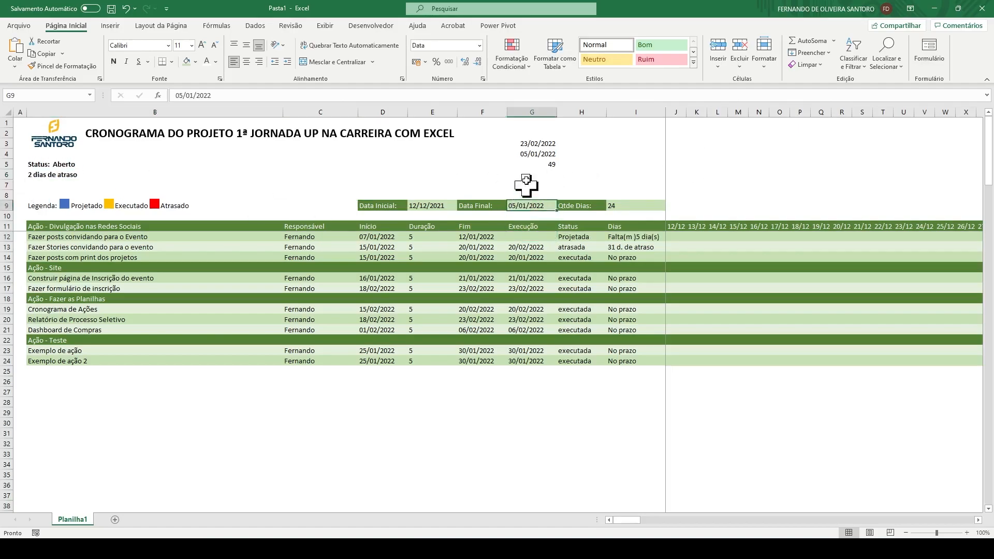
pyautogui.moveTo(524, 144); pyautogui.dragTo(527, 164)
pyautogui.press('Delete')
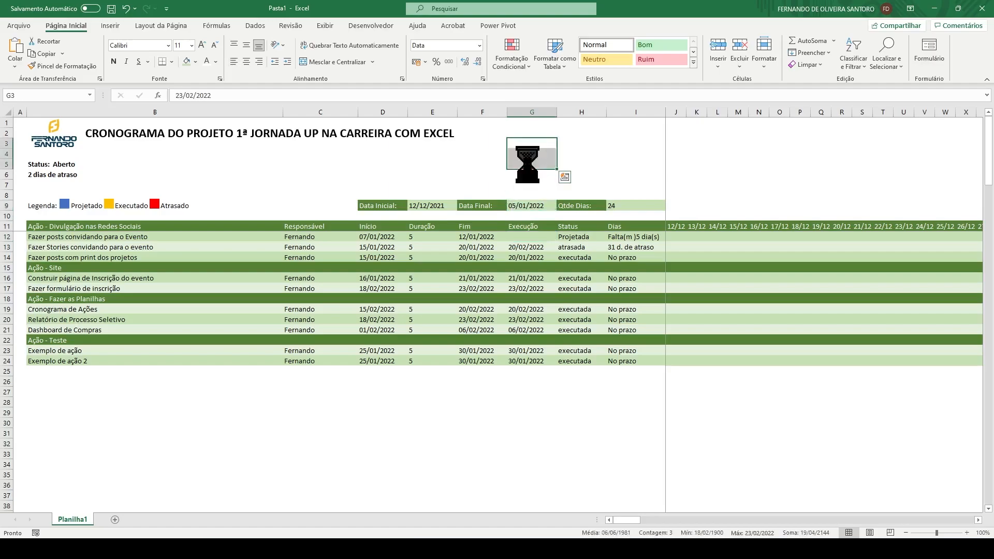
pyautogui.press('Left')
pyautogui.press('Left')
pyautogui.press('Left')
pyautogui.press('Left')
pyautogui.press('Left')
pyautogui.press('Left')
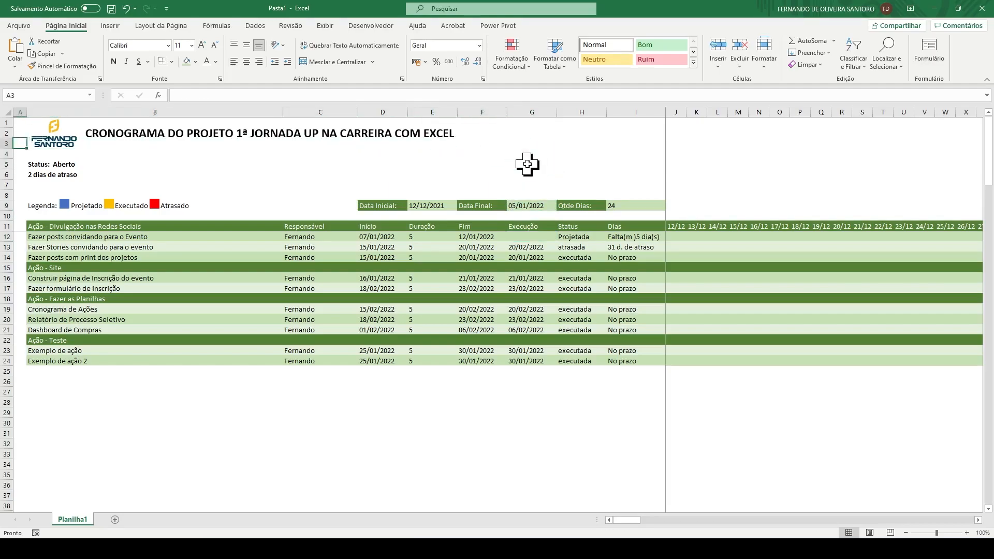